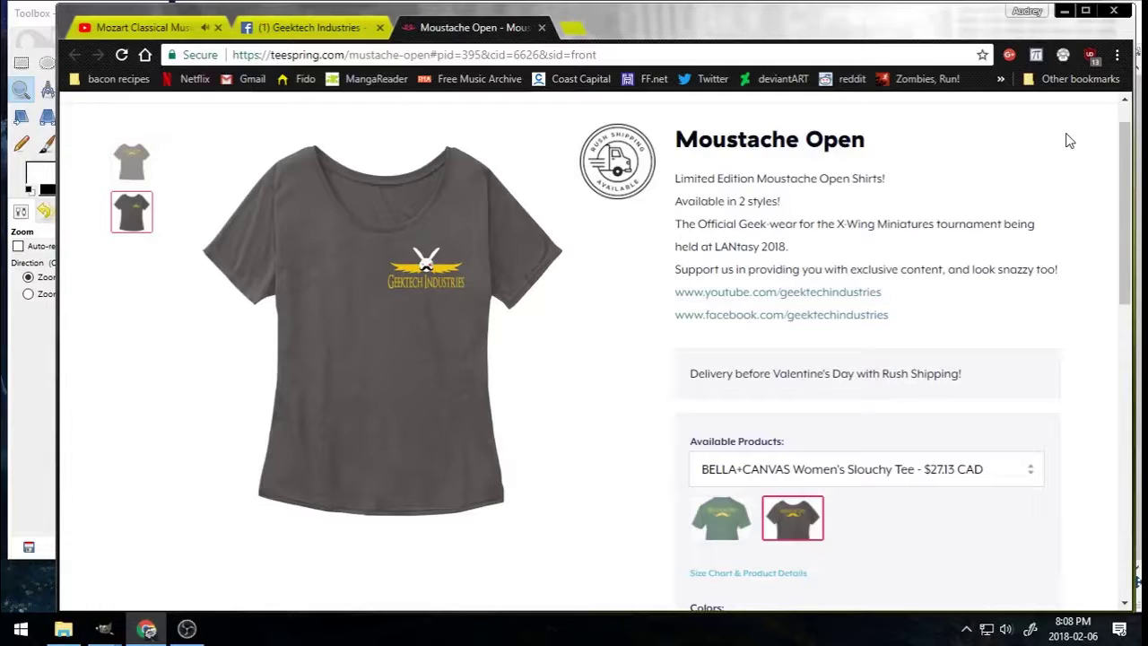
Step: Switch to GIMP and set up the Paintbrush with 2. Hardness 075, red ff0000 and size 15
{"action": "left_click", "coordinate": [1063, 11]}
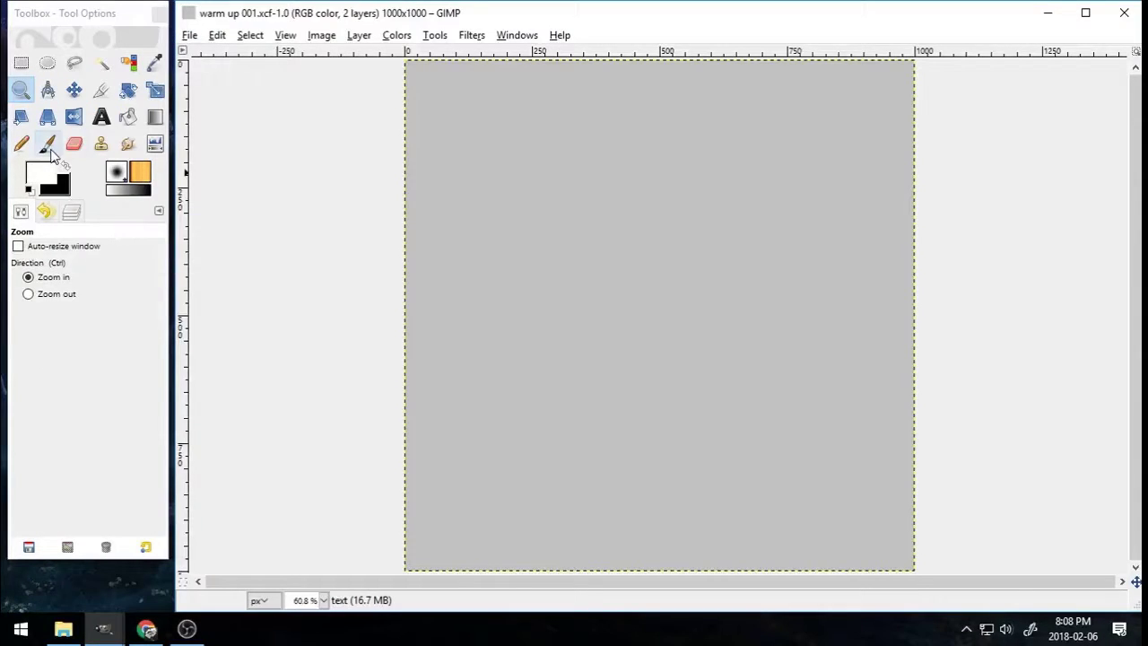
{"action": "left_click", "coordinate": [48, 144]}
{"action": "left_click", "coordinate": [24, 301]}
{"action": "left_click", "coordinate": [45, 334]}
{"action": "left_click", "coordinate": [43, 182]}
{"action": "left_click", "coordinate": [454, 336]}
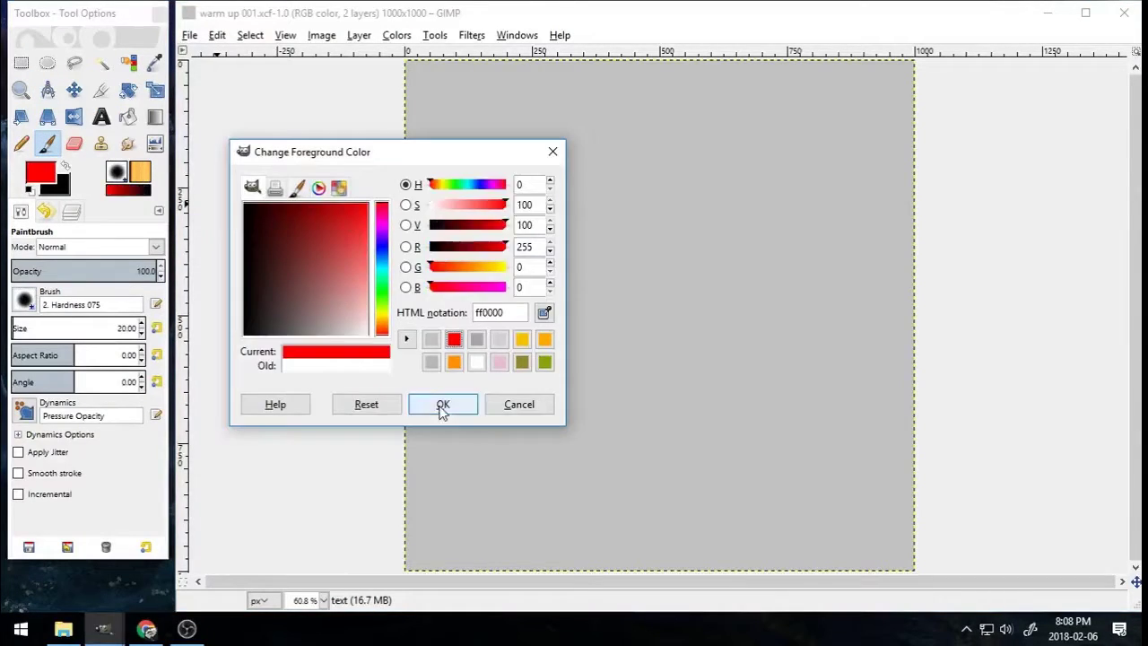
{"action": "left_click", "coordinate": [440, 410]}
{"action": "scroll", "coordinate": [141, 333], "scroll_direction": "down", "scroll_amount": 5}
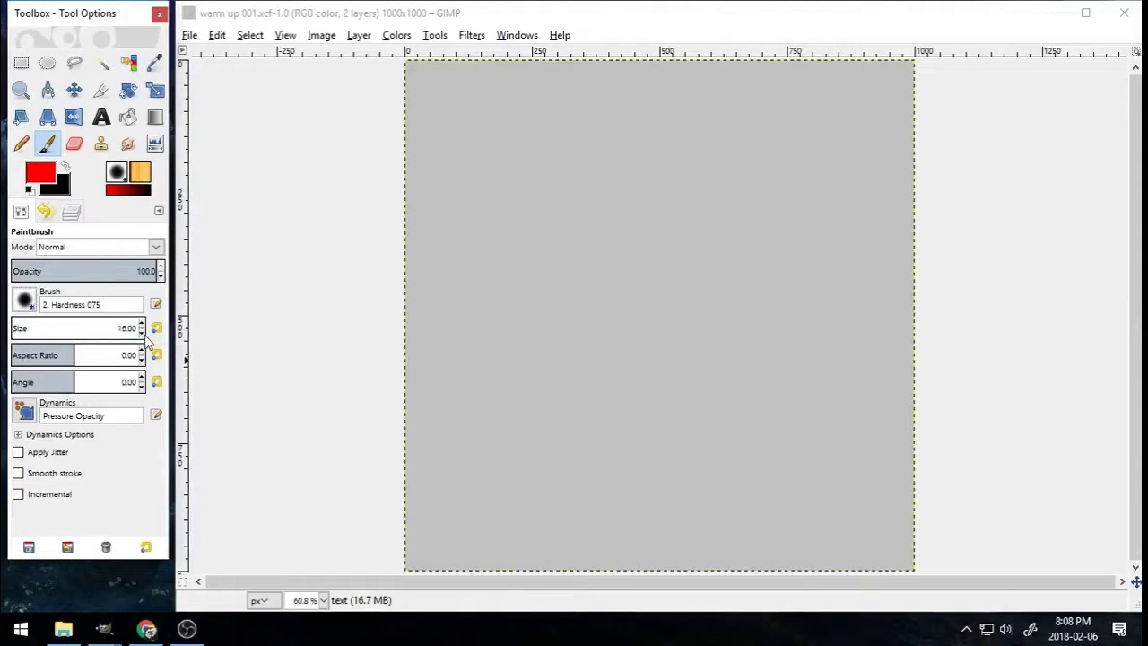
Step: Hand-letter "JUST WARMING UP..." in red across the upper part of the canvas on the text layer
{"action": "mouse_move", "coordinate": [436, 88]}
{"action": "left_mouse_down"}
{"action": "mouse_move", "coordinate": [466, 88]}
{"action": "mouse_move", "coordinate": [495, 114]}
{"action": "mouse_move", "coordinate": [520, 128]}
{"action": "left_mouse_up"}
{"action": "left_click_drag", "start_coordinate": [548, 96], "coordinate": [587, 94]}
{"action": "left_click_drag", "start_coordinate": [569, 95], "coordinate": [571, 127]}
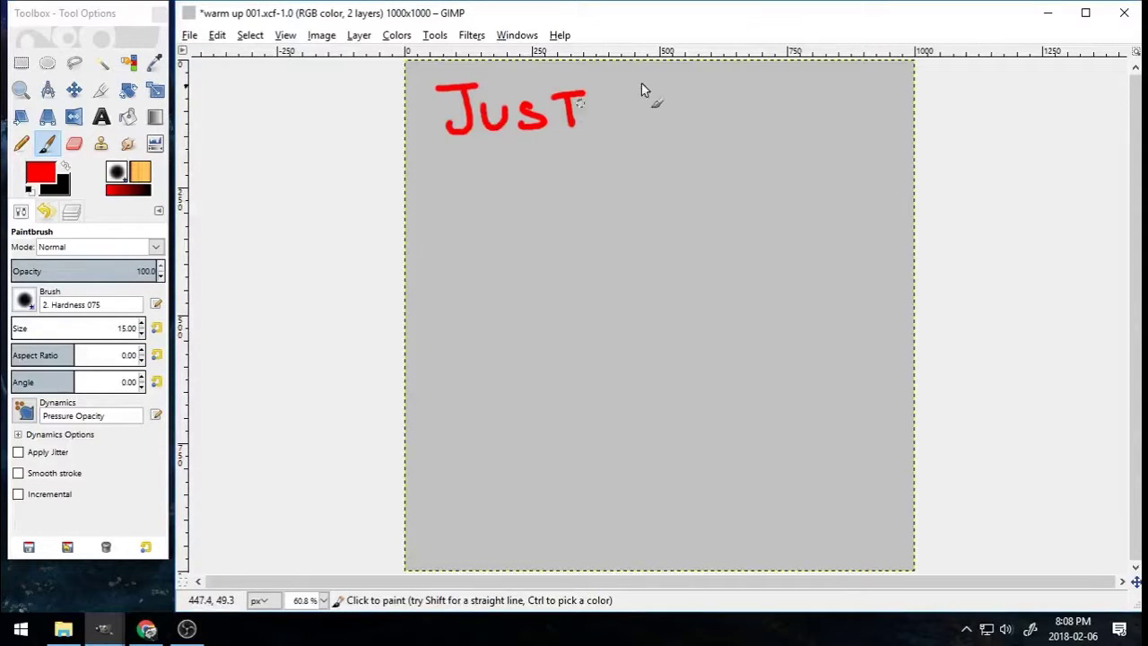
{"action": "left_click_drag", "start_coordinate": [617, 94], "coordinate": [668, 90]}
{"action": "mouse_move", "coordinate": [754, 98]}
{"action": "left_mouse_down"}
{"action": "mouse_move", "coordinate": [810, 92]}
{"action": "mouse_move", "coordinate": [851, 112]}
{"action": "mouse_move", "coordinate": [872, 101]}
{"action": "left_mouse_up"}
{"action": "left_click_drag", "start_coordinate": [496, 149], "coordinate": [536, 145]}
{"action": "left_click_drag", "start_coordinate": [543, 143], "coordinate": [558, 167]}
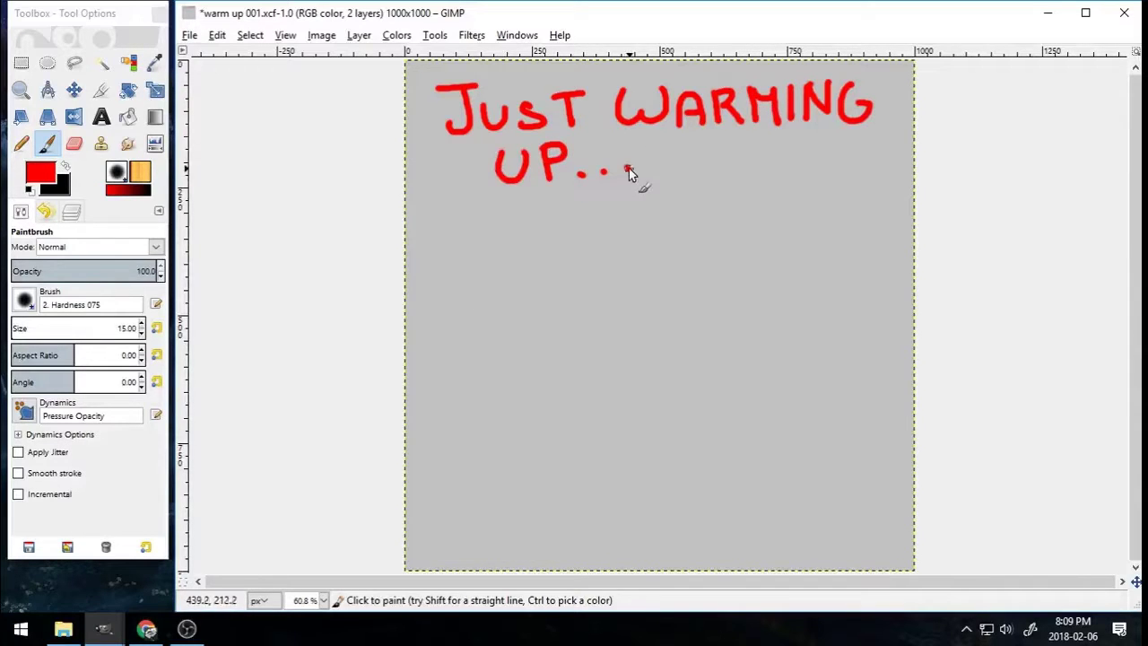
Step: Create a new transparent 1000 by 1000 px layer named sketch
{"action": "left_click", "coordinate": [71, 211]}
{"action": "left_click", "coordinate": [20, 547]}
{"action": "type", "text": "ske"}
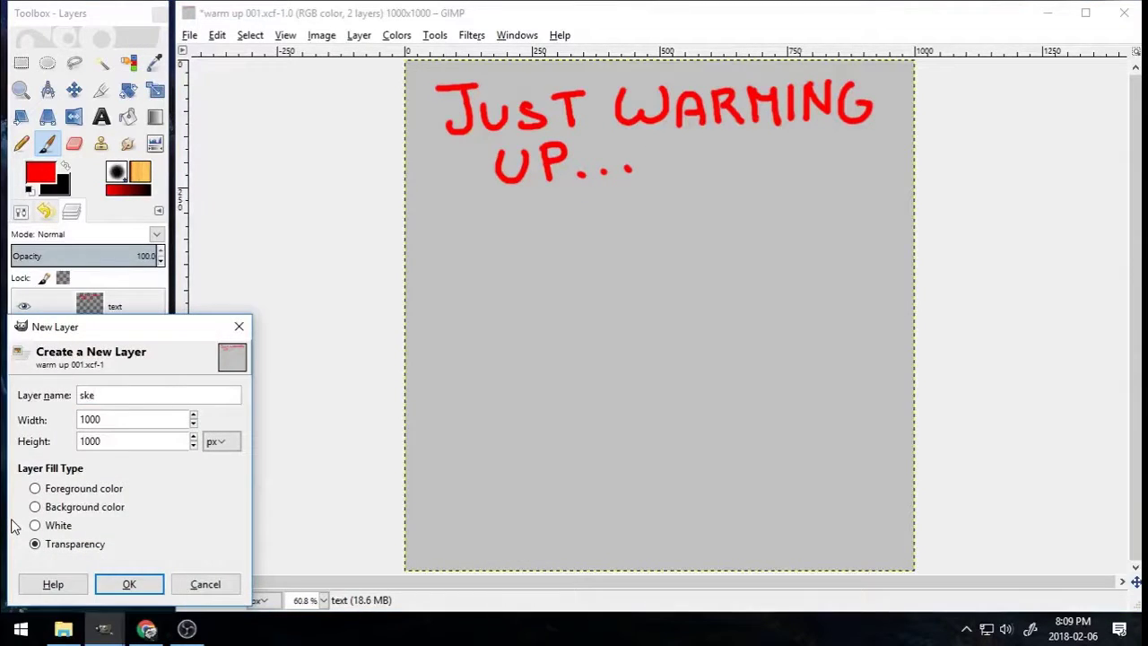
{"action": "type", "text": "tch"}
{"action": "key", "text": "Return"}
Step: Make black the foreground colour and reduce the Paintbrush size to 6, undoing the short test strokes
{"action": "left_click", "coordinate": [66, 166]}
{"action": "left_click", "coordinate": [20, 211]}
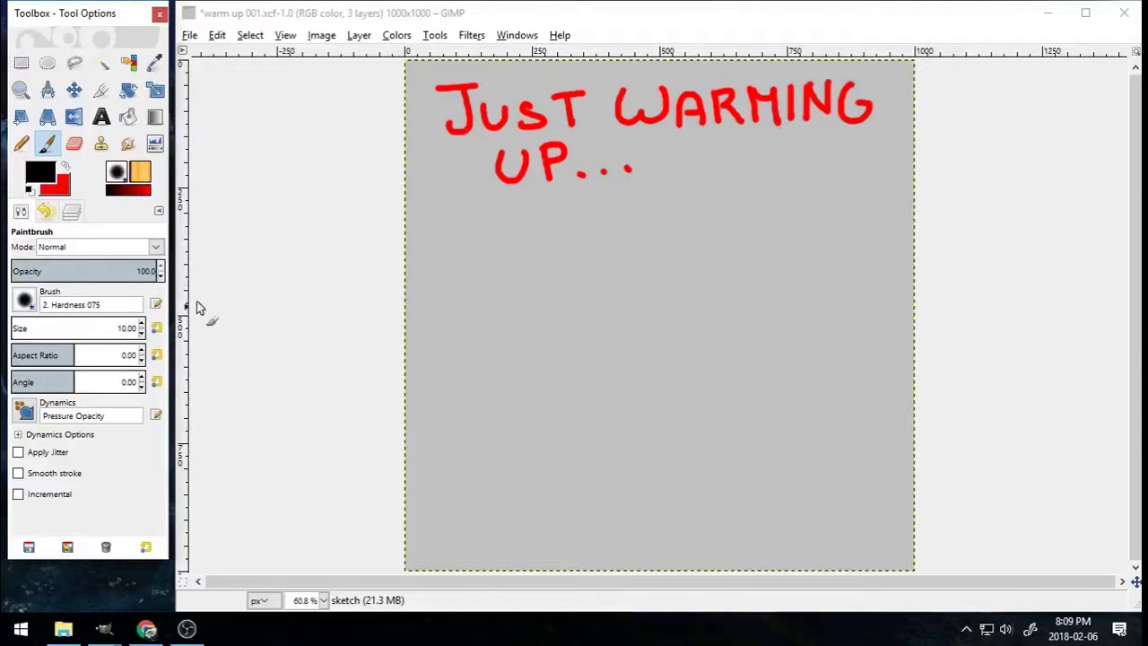
{"action": "left_click_drag", "start_coordinate": [467, 226], "coordinate": [439, 255]}
{"action": "key", "text": "ctrl+z"}
{"action": "left_click", "coordinate": [141, 332]}
{"action": "left_click", "coordinate": [141, 333]}
{"action": "left_click_drag", "start_coordinate": [436, 208], "coordinate": [420, 232]}
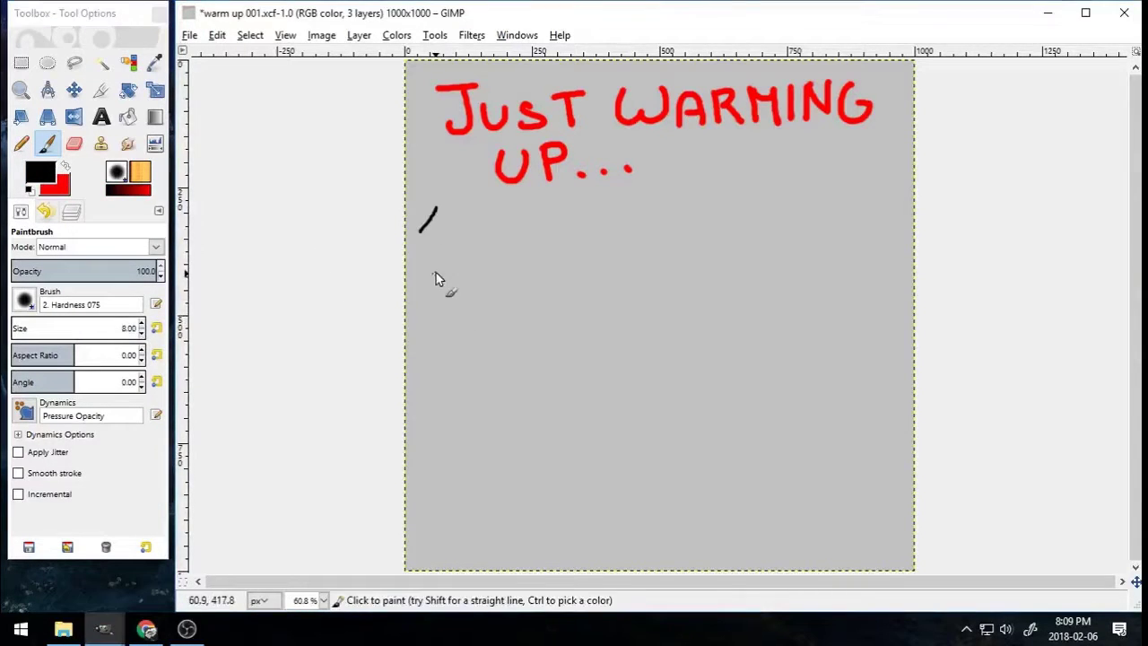
{"action": "key", "text": "ctrl+z"}
{"action": "key", "text": "bracketleft"}
{"action": "key", "text": "bracketleft"}
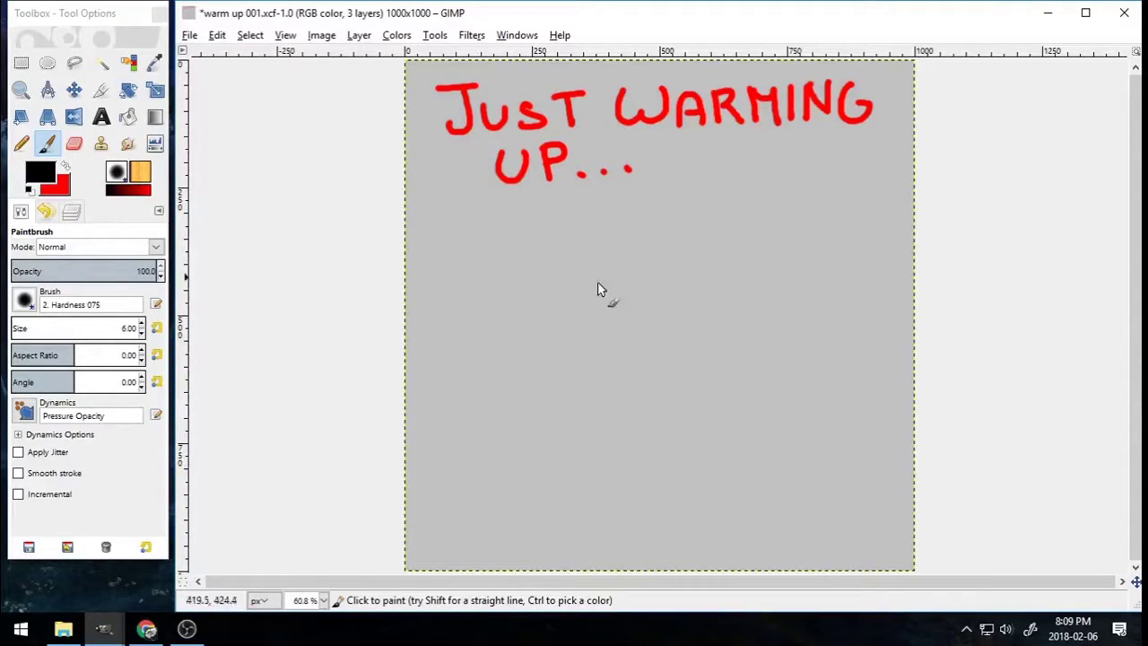
Step: Rough out the round head with its facial guide lines and two pointed ears below the lettering
{"action": "mouse_move", "coordinate": [672, 346]}
{"action": "left_mouse_down"}
{"action": "mouse_move", "coordinate": [636, 354]}
{"action": "mouse_move", "coordinate": [755, 238]}
{"action": "mouse_move", "coordinate": [696, 299]}
{"action": "left_mouse_up"}
{"action": "left_click_drag", "start_coordinate": [684, 269], "coordinate": [725, 242]}
{"action": "mouse_move", "coordinate": [619, 258]}
{"action": "left_mouse_down"}
{"action": "mouse_move", "coordinate": [637, 199]}
{"action": "mouse_move", "coordinate": [645, 240]}
{"action": "left_mouse_up"}
{"action": "left_click_drag", "start_coordinate": [627, 195], "coordinate": [630, 243]}
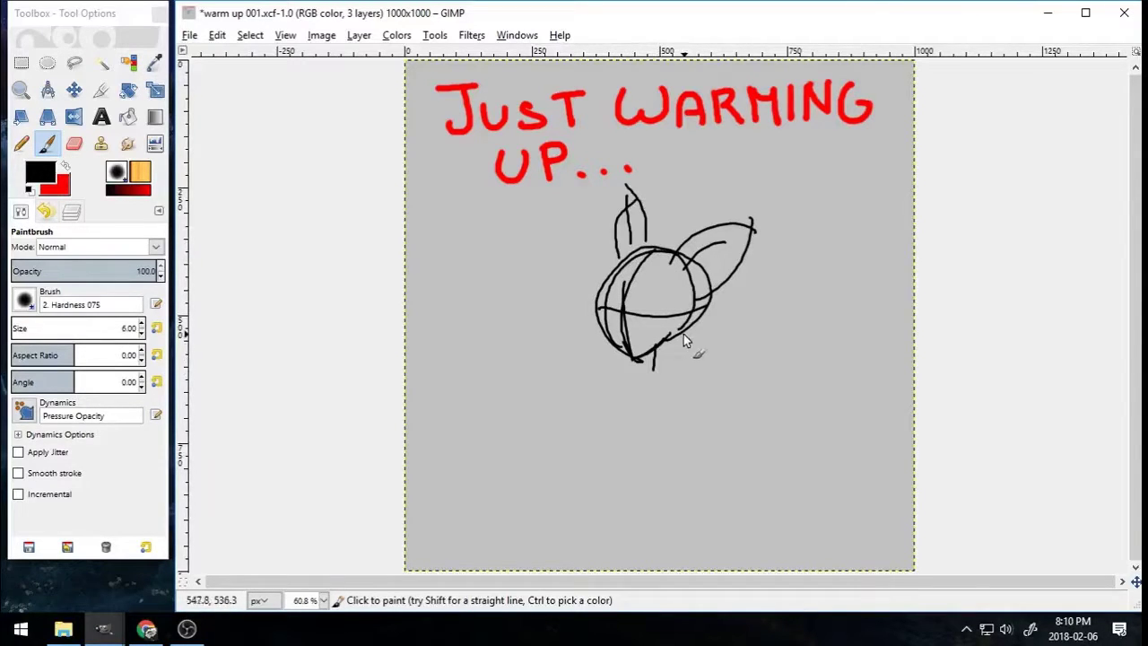
Step: Rough out the neck, shoulders, tapering torso, hips and upper legs below the head
{"action": "left_click_drag", "start_coordinate": [674, 337], "coordinate": [735, 403]}
{"action": "left_click_drag", "start_coordinate": [596, 399], "coordinate": [626, 502]}
{"action": "left_click_drag", "start_coordinate": [721, 411], "coordinate": [649, 527]}
{"action": "left_click_drag", "start_coordinate": [662, 380], "coordinate": [708, 408]}
{"action": "left_click_drag", "start_coordinate": [606, 394], "coordinate": [644, 377]}
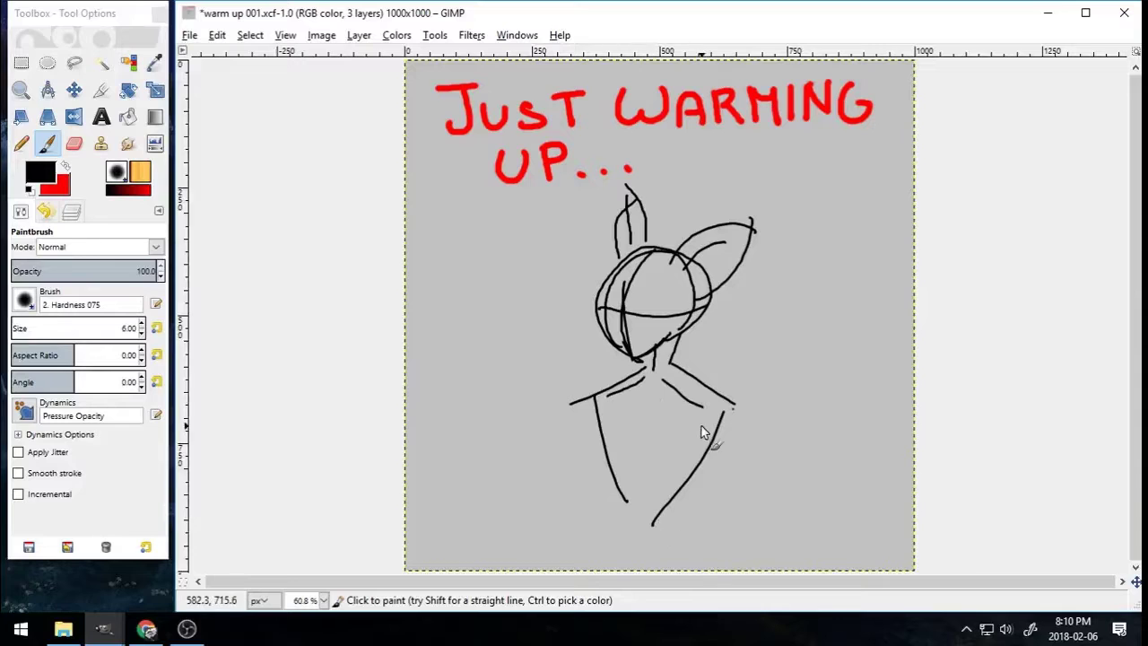
{"action": "left_click_drag", "start_coordinate": [700, 409], "coordinate": [667, 484]}
{"action": "left_click_drag", "start_coordinate": [622, 529], "coordinate": [617, 565]}
{"action": "left_click_drag", "start_coordinate": [628, 500], "coordinate": [632, 569]}
{"action": "mouse_move", "coordinate": [679, 493]}
{"action": "left_mouse_down"}
{"action": "mouse_move", "coordinate": [630, 568]}
{"action": "mouse_move", "coordinate": [693, 524]}
{"action": "mouse_move", "coordinate": [684, 559]}
{"action": "left_mouse_up"}
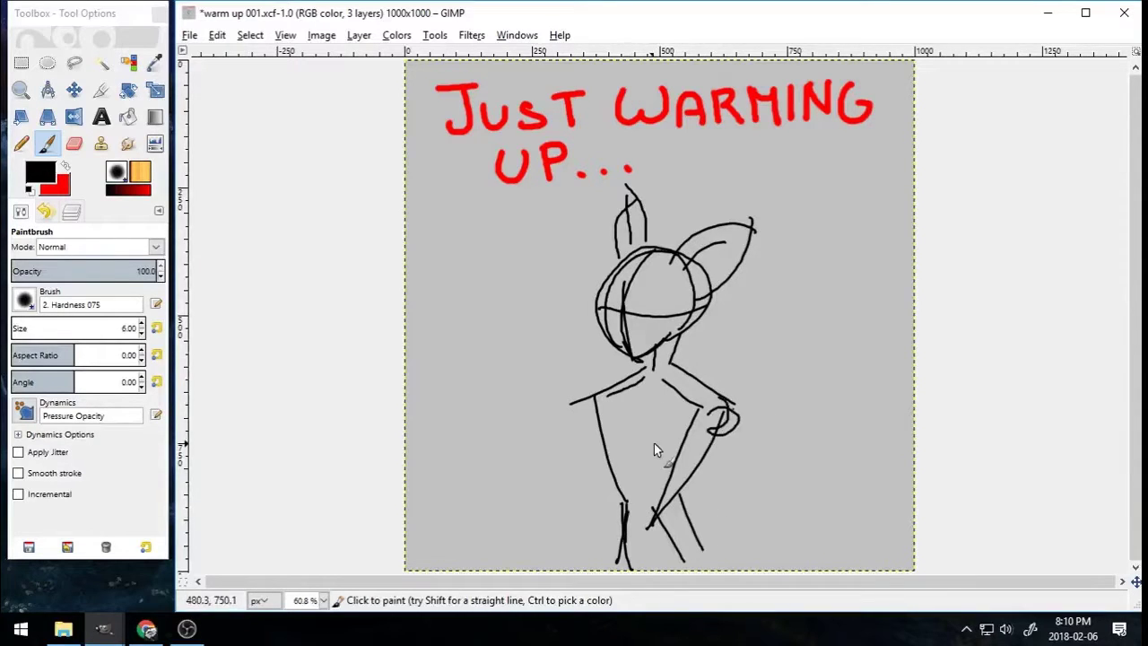
Step: Sketch the muzzle, eyes and brows on the head and a large bushy tail curving up beside the body
{"action": "mouse_move", "coordinate": [610, 300]}
{"action": "left_mouse_down"}
{"action": "mouse_move", "coordinate": [615, 323]}
{"action": "mouse_move", "coordinate": [641, 316]}
{"action": "mouse_move", "coordinate": [605, 351]}
{"action": "mouse_move", "coordinate": [627, 360]}
{"action": "mouse_move", "coordinate": [619, 354]}
{"action": "left_mouse_up"}
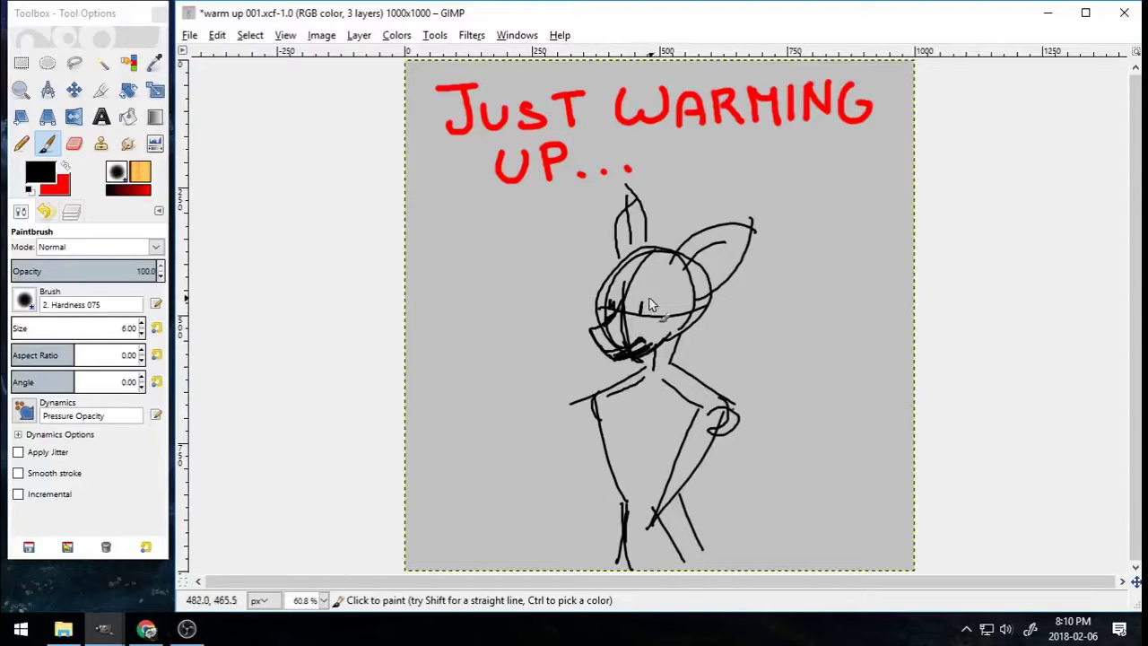
{"action": "left_click_drag", "start_coordinate": [621, 291], "coordinate": [642, 312]}
{"action": "left_click_drag", "start_coordinate": [663, 529], "coordinate": [821, 348]}
{"action": "left_click_drag", "start_coordinate": [717, 552], "coordinate": [888, 358]}
{"action": "left_click_drag", "start_coordinate": [829, 264], "coordinate": [869, 387]}
{"action": "left_click_drag", "start_coordinate": [874, 336], "coordinate": [783, 361]}
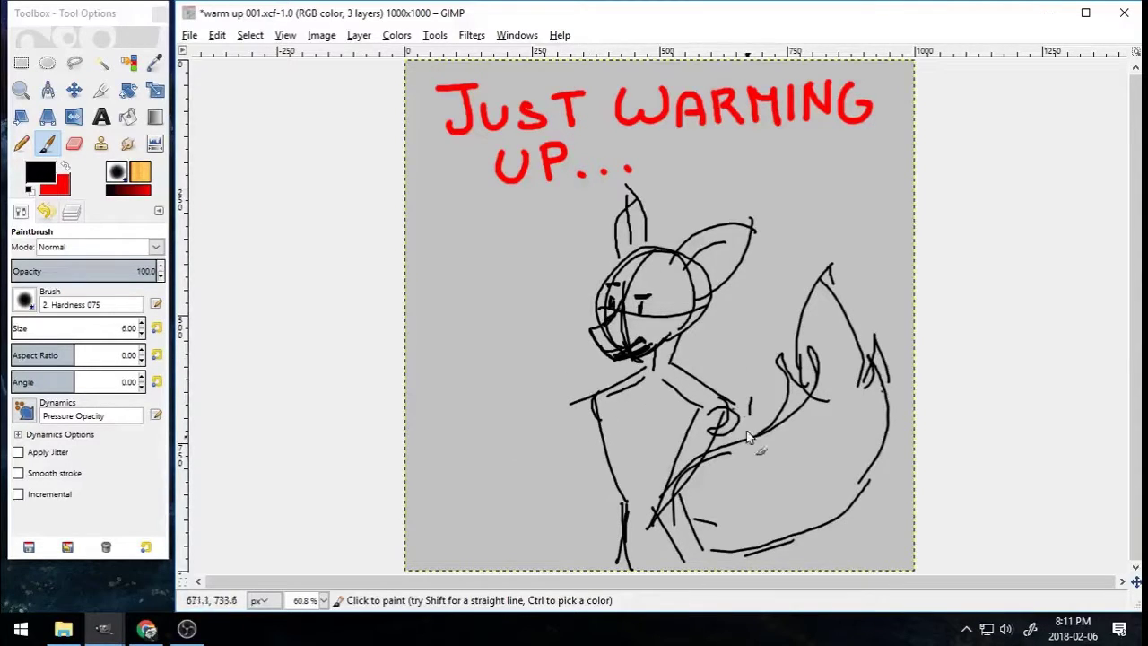
Step: Rough in both bent arms, the hand shape and the rounded chest and belly curves over the torso
{"action": "mouse_move", "coordinate": [741, 413]}
{"action": "left_mouse_down"}
{"action": "mouse_move", "coordinate": [736, 506]}
{"action": "mouse_move", "coordinate": [662, 504]}
{"action": "left_mouse_up"}
{"action": "left_click_drag", "start_coordinate": [645, 496], "coordinate": [593, 468]}
{"action": "left_click_drag", "start_coordinate": [594, 461], "coordinate": [649, 482]}
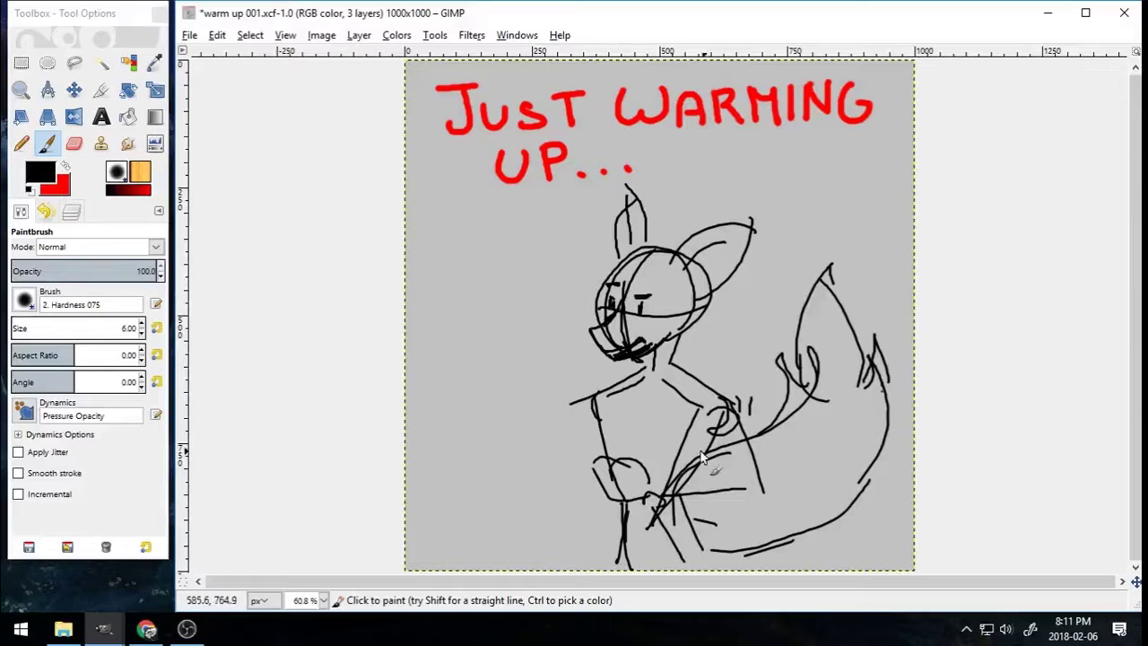
{"action": "mouse_move", "coordinate": [719, 472]}
{"action": "left_mouse_down"}
{"action": "mouse_move", "coordinate": [636, 411]}
{"action": "mouse_move", "coordinate": [613, 446]}
{"action": "left_mouse_up"}
{"action": "left_click_drag", "start_coordinate": [621, 509], "coordinate": [687, 532]}
{"action": "mouse_move", "coordinate": [700, 515]}
{"action": "left_mouse_down"}
{"action": "mouse_move", "coordinate": [723, 492]}
{"action": "mouse_move", "coordinate": [657, 512]}
{"action": "left_mouse_up"}
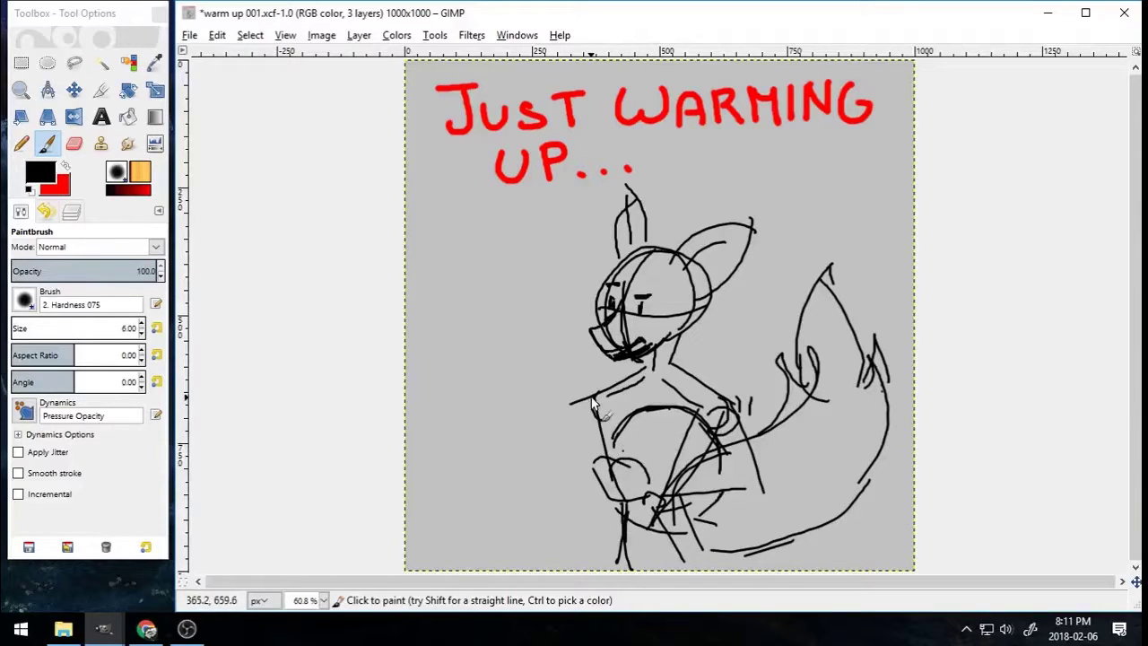
{"action": "mouse_move", "coordinate": [595, 397]}
{"action": "left_mouse_down"}
{"action": "mouse_move", "coordinate": [554, 482]}
{"action": "mouse_move", "coordinate": [559, 469]}
{"action": "left_mouse_up"}
{"action": "left_click_drag", "start_coordinate": [562, 465], "coordinate": [613, 423]}
{"action": "left_click_drag", "start_coordinate": [602, 417], "coordinate": [652, 424]}
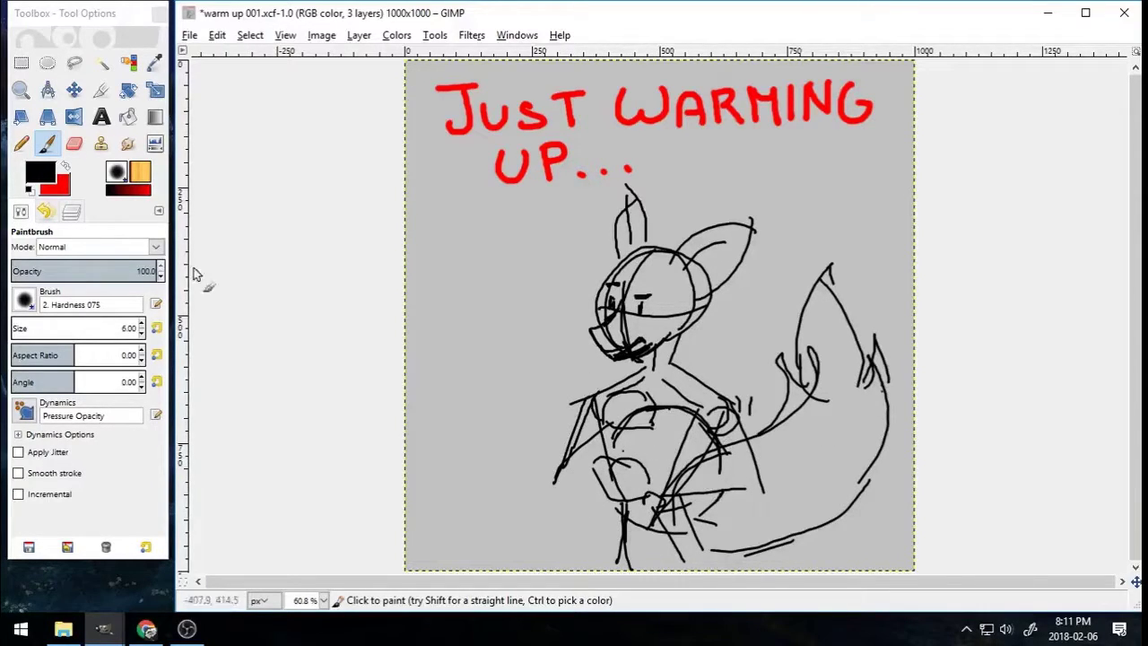
Step: Lower the sketch layer's opacity to 16 and add a new layer named lines above it
{"action": "left_click", "coordinate": [72, 211]}
{"action": "left_click_drag", "start_coordinate": [161, 260], "coordinate": [163, 269]}
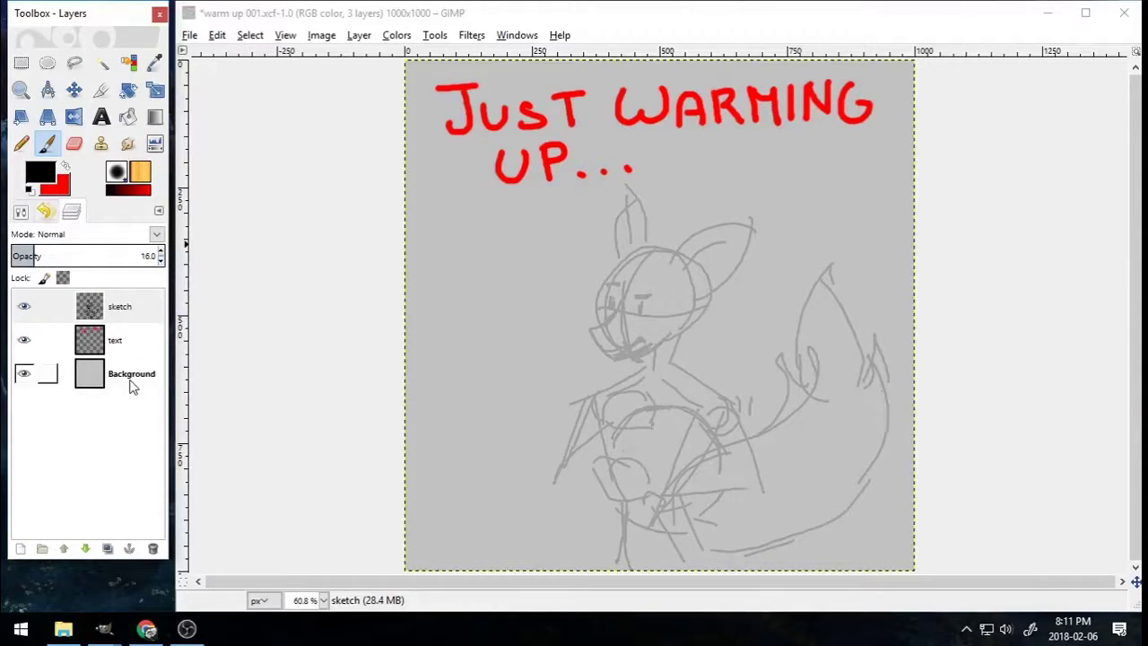
{"action": "left_click", "coordinate": [22, 547]}
{"action": "key", "text": "Return"}
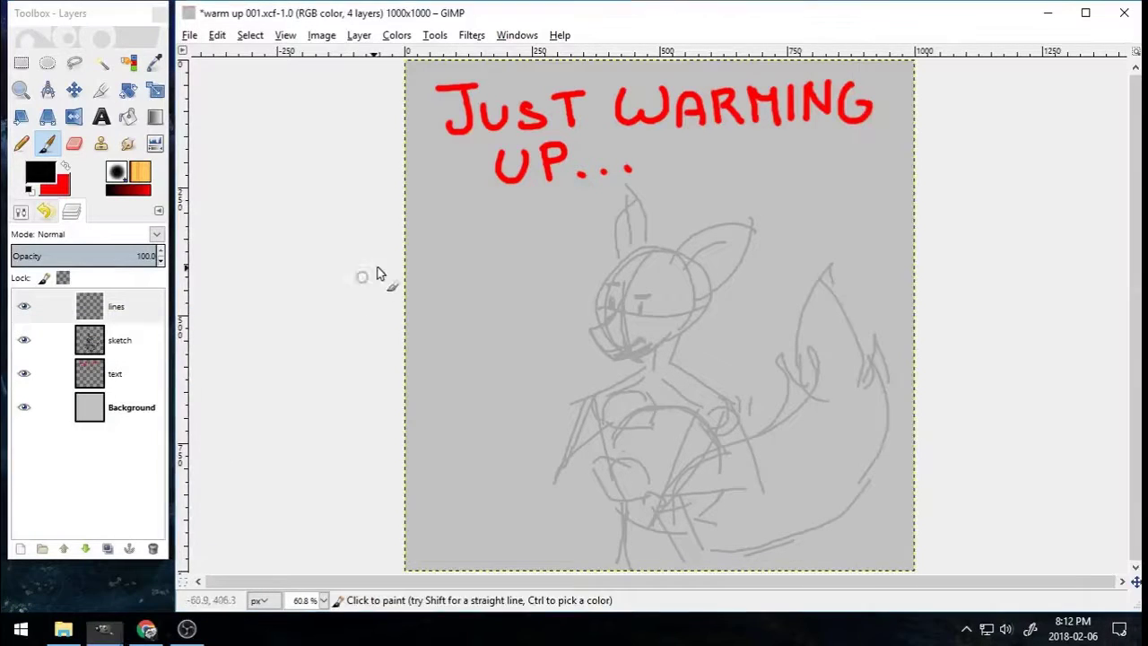
Step: Set the Paintbrush size to 4 and dock the detached Tool Options back into the toolbox
{"action": "left_click", "coordinate": [21, 89]}
{"action": "left_click", "coordinate": [20, 212]}
{"action": "mouse_move", "coordinate": [553, 185]}
{"action": "left_mouse_down"}
{"action": "mouse_move", "coordinate": [696, 315]}
{"action": "mouse_move", "coordinate": [909, 577]}
{"action": "left_mouse_up"}
{"action": "left_click", "coordinate": [48, 144]}
{"action": "left_click_drag", "start_coordinate": [21, 212], "coordinate": [144, 348]}
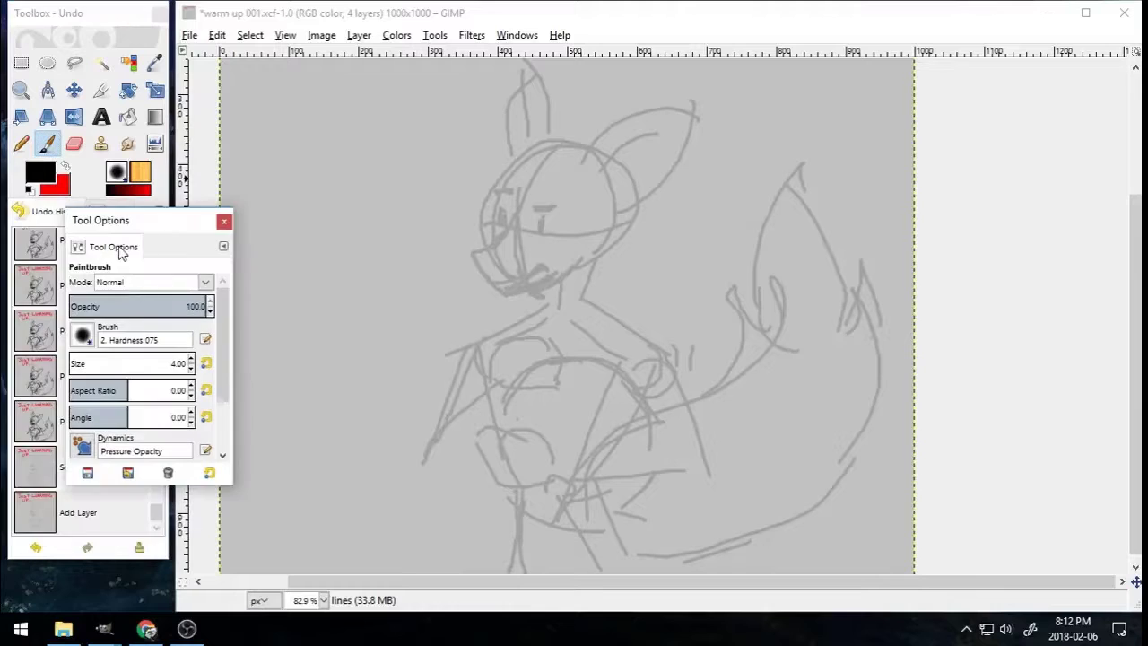
{"action": "mouse_move", "coordinate": [120, 251]}
{"action": "left_mouse_down"}
{"action": "mouse_move", "coordinate": [68, 198]}
{"action": "mouse_move", "coordinate": [128, 249]}
{"action": "mouse_move", "coordinate": [69, 213]}
{"action": "mouse_move", "coordinate": [56, 419]}
{"action": "left_mouse_up"}
{"action": "left_click", "coordinate": [156, 523]}
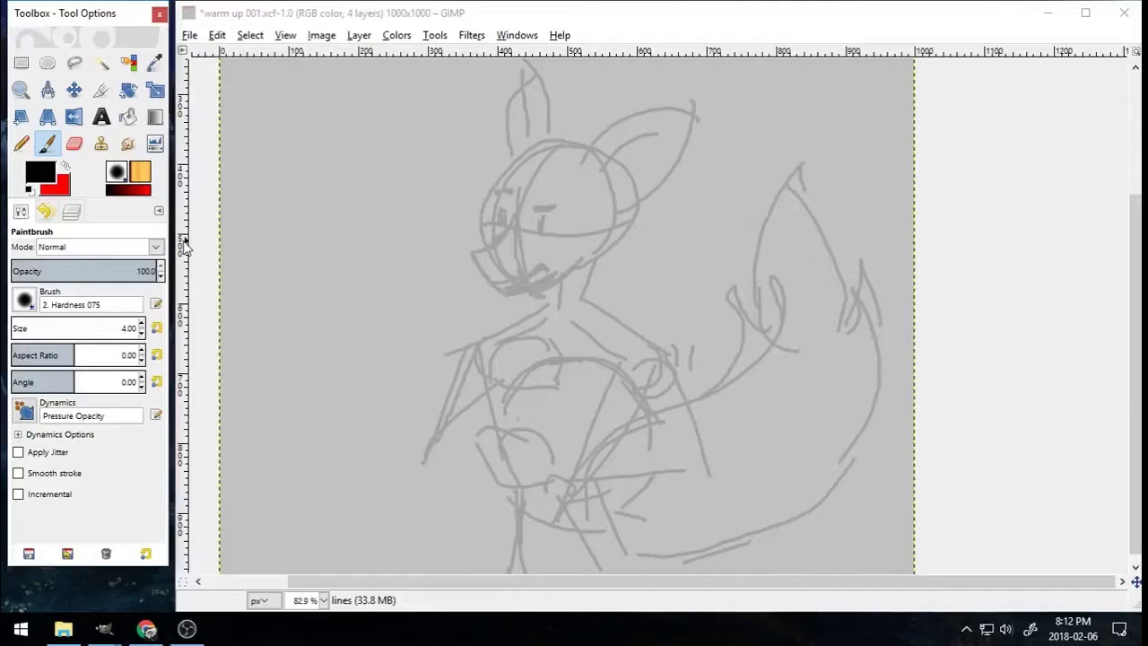
Step: Ink the top of the head, the spiky fringe, the muzzle and the jaw in black over the faded sketch
{"action": "left_click", "coordinate": [574, 148]}
{"action": "mouse_move", "coordinate": [590, 149]}
{"action": "left_mouse_down"}
{"action": "mouse_move", "coordinate": [481, 175]}
{"action": "mouse_move", "coordinate": [503, 171]}
{"action": "mouse_move", "coordinate": [486, 233]}
{"action": "left_mouse_up"}
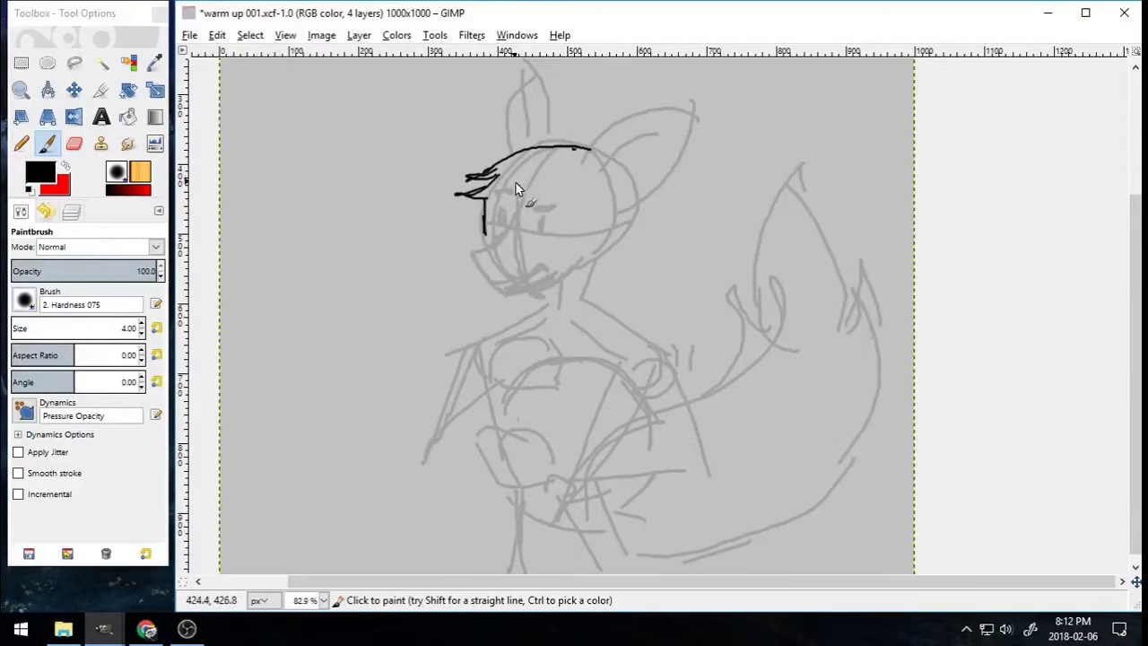
{"action": "key", "text": "ctrl+z"}
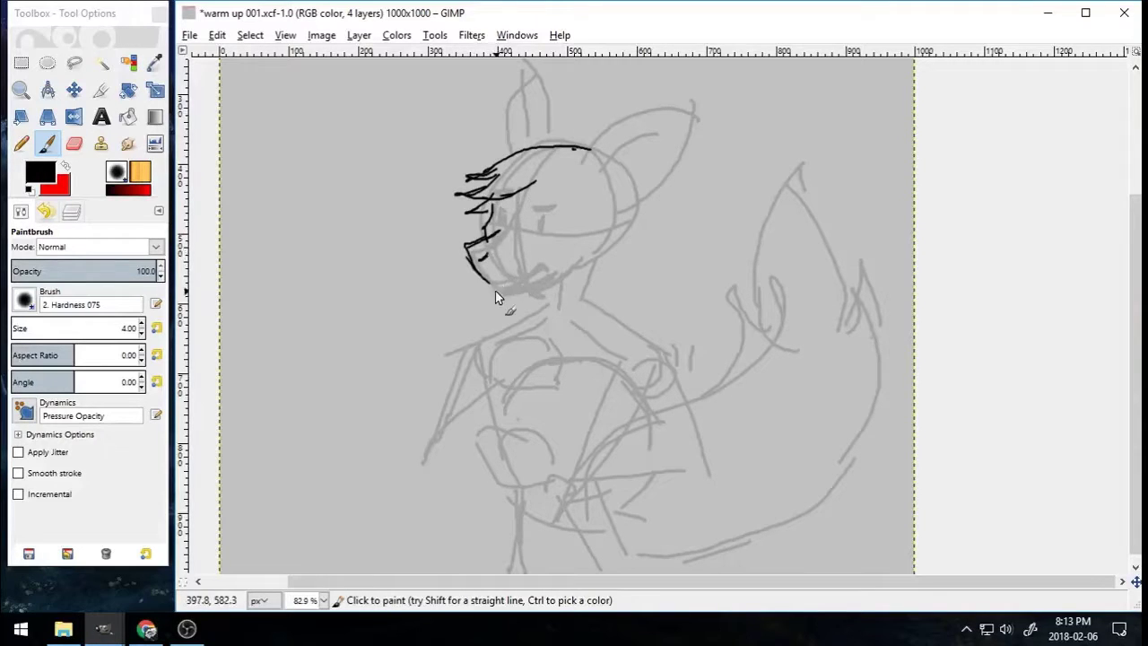
{"action": "left_click_drag", "start_coordinate": [515, 299], "coordinate": [591, 253]}
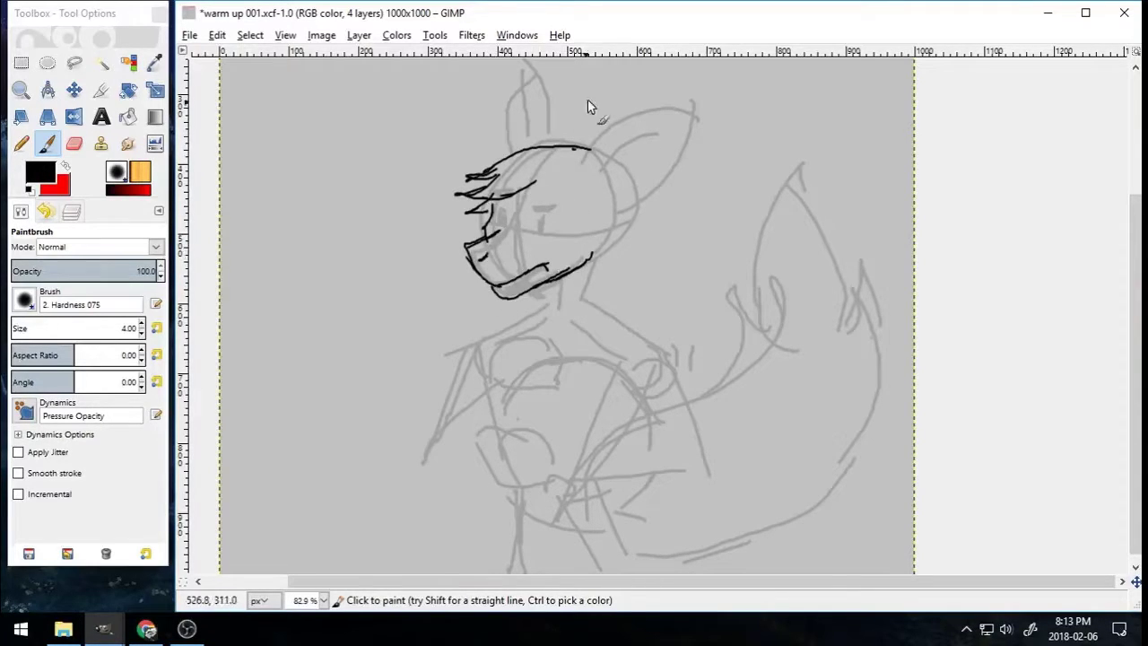
Step: Ink both ears with tufted tips and inner contour lines
{"action": "left_click_drag", "start_coordinate": [581, 160], "coordinate": [653, 114]}
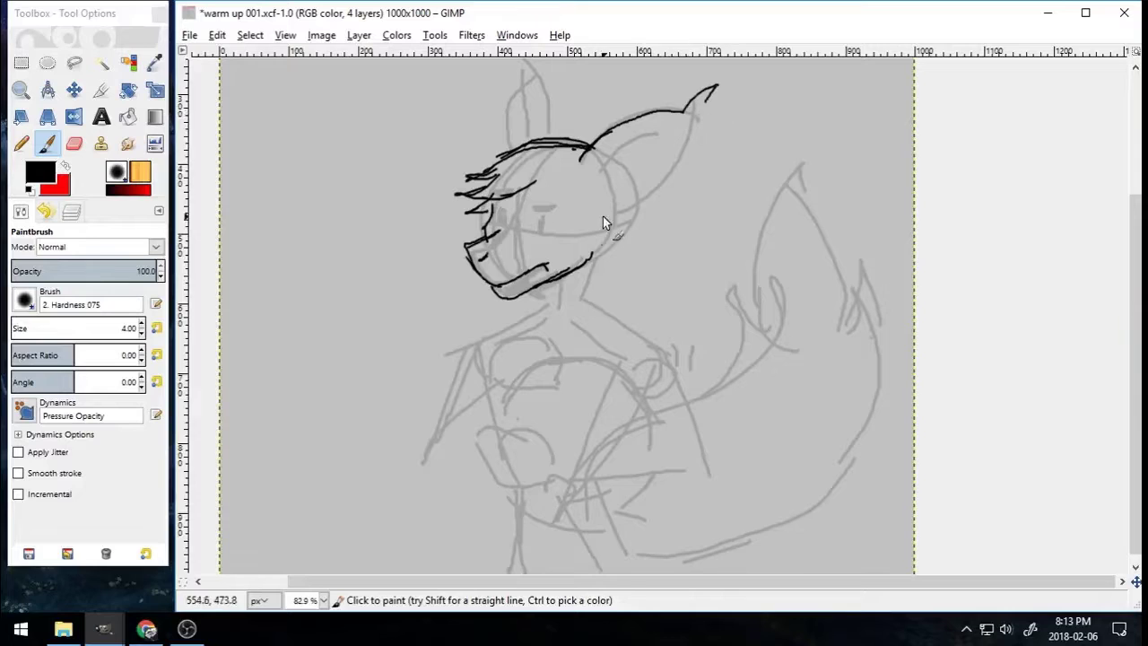
{"action": "left_click_drag", "start_coordinate": [710, 88], "coordinate": [734, 106]}
{"action": "scroll", "coordinate": [1110, 296], "scroll_direction": "up", "scroll_amount": 2}
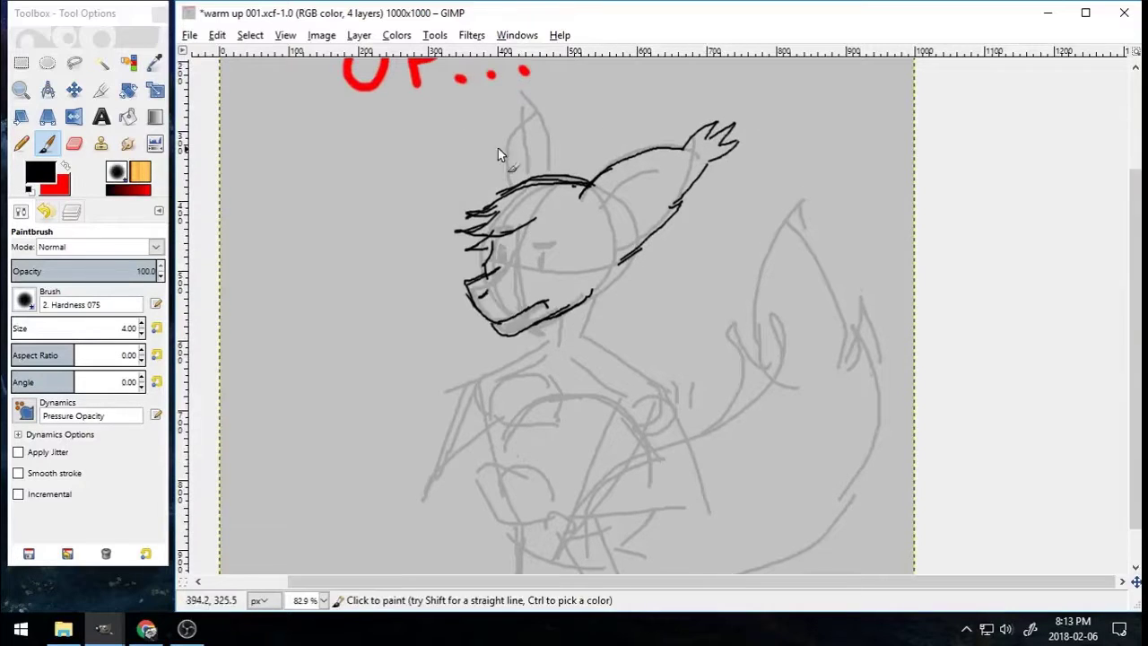
{"action": "left_click_drag", "start_coordinate": [556, 168], "coordinate": [537, 101]}
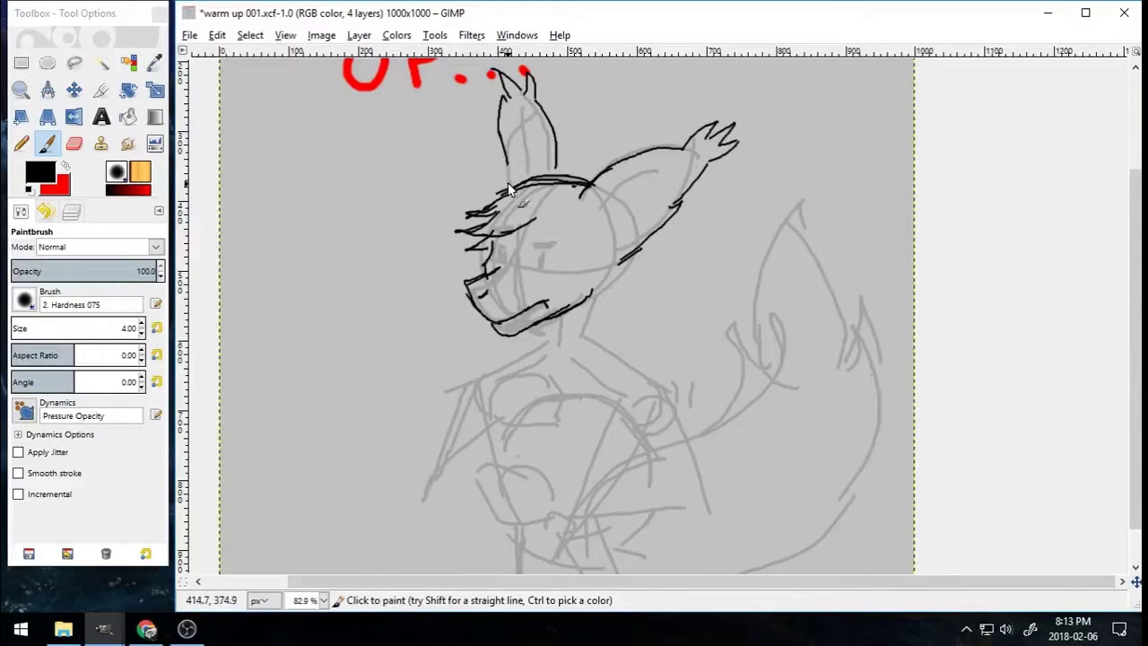
{"action": "left_click_drag", "start_coordinate": [594, 214], "coordinate": [678, 170]}
{"action": "scroll", "coordinate": [621, 225], "scroll_direction": "down", "scroll_amount": 2}
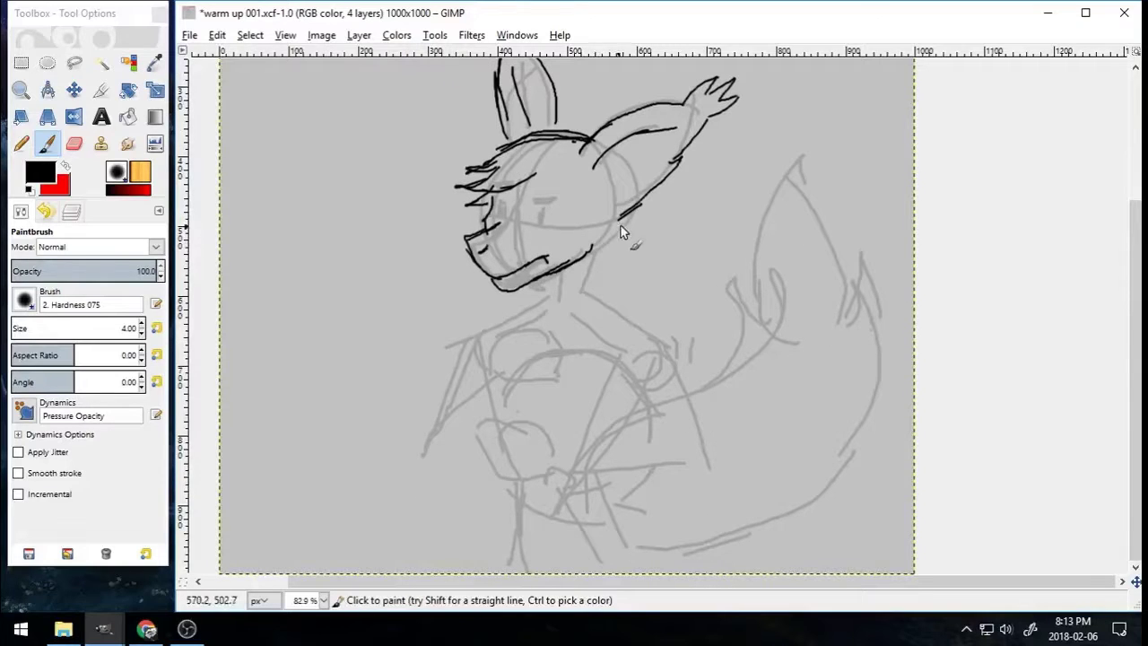
Step: Ink the cheek fur, the neck, the muzzle dots, the eyes and the eyebrows
{"action": "mouse_move", "coordinate": [584, 293]}
{"action": "left_mouse_down"}
{"action": "mouse_move", "coordinate": [637, 230]}
{"action": "mouse_move", "coordinate": [618, 249]}
{"action": "left_mouse_up"}
{"action": "left_click_drag", "start_coordinate": [640, 199], "coordinate": [618, 217]}
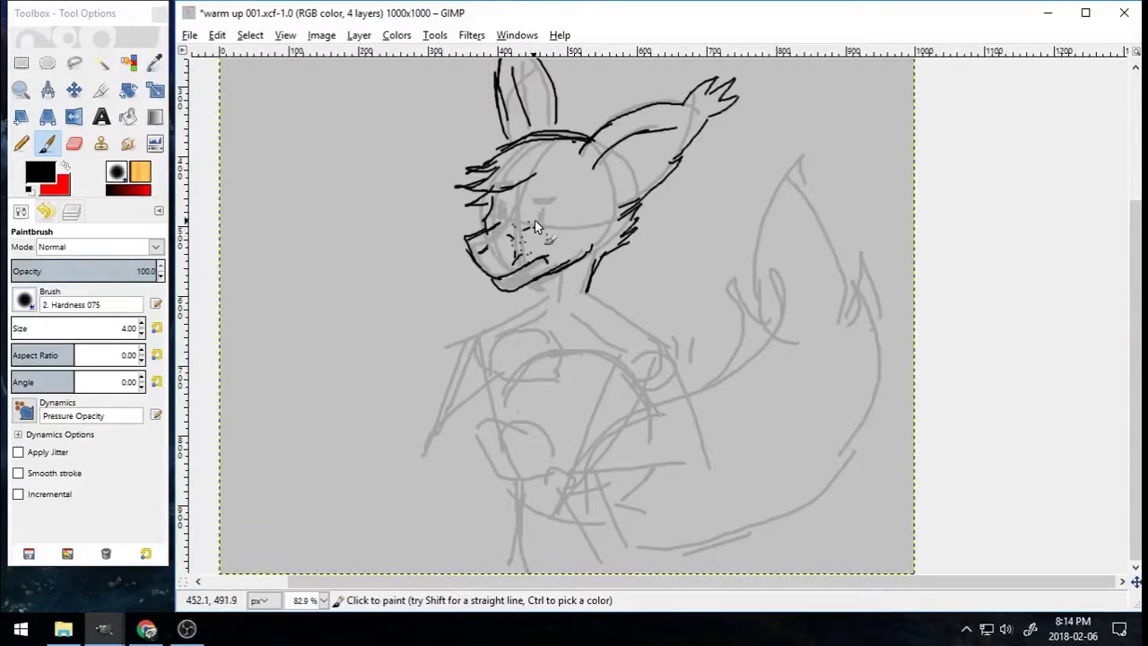
{"action": "mouse_move", "coordinate": [535, 226]}
{"action": "left_mouse_down"}
{"action": "mouse_move", "coordinate": [539, 212]}
{"action": "mouse_move", "coordinate": [544, 222]}
{"action": "mouse_move", "coordinate": [499, 217]}
{"action": "left_mouse_up"}
{"action": "left_click_drag", "start_coordinate": [541, 209], "coordinate": [541, 223]}
{"action": "mouse_move", "coordinate": [498, 204]}
{"action": "left_mouse_down"}
{"action": "mouse_move", "coordinate": [500, 216]}
{"action": "mouse_move", "coordinate": [555, 201]}
{"action": "left_mouse_up"}
{"action": "key", "text": "ctrl+z"}
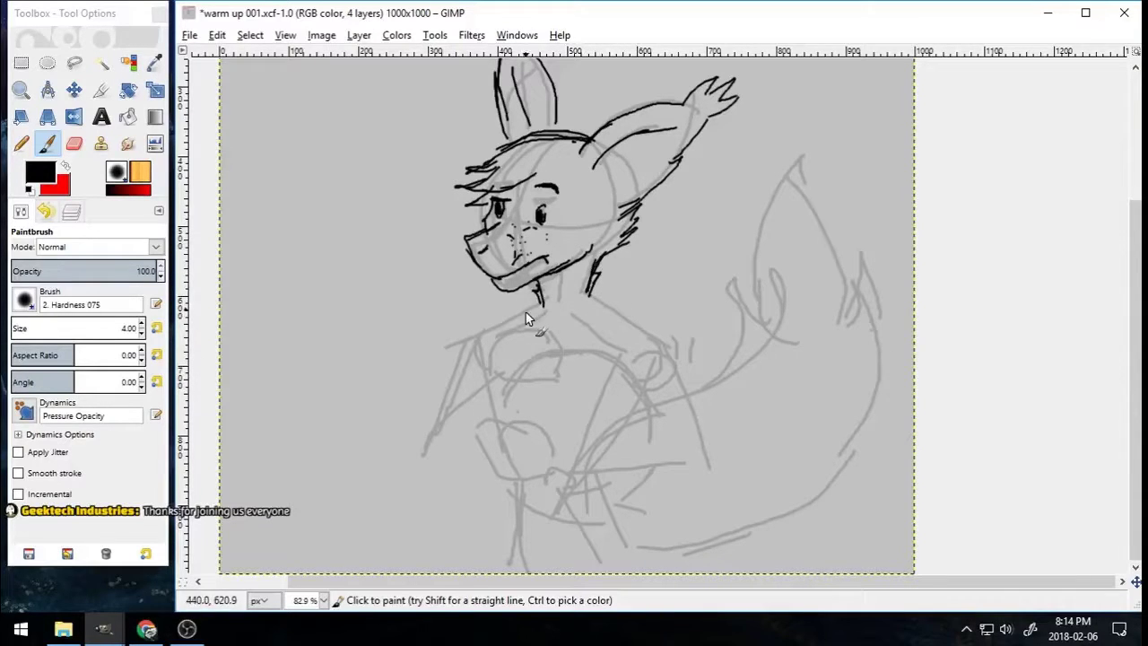
Step: Ink the shoulder lines and the furry upper arm on the tail side
{"action": "left_click_drag", "start_coordinate": [508, 321], "coordinate": [461, 344]}
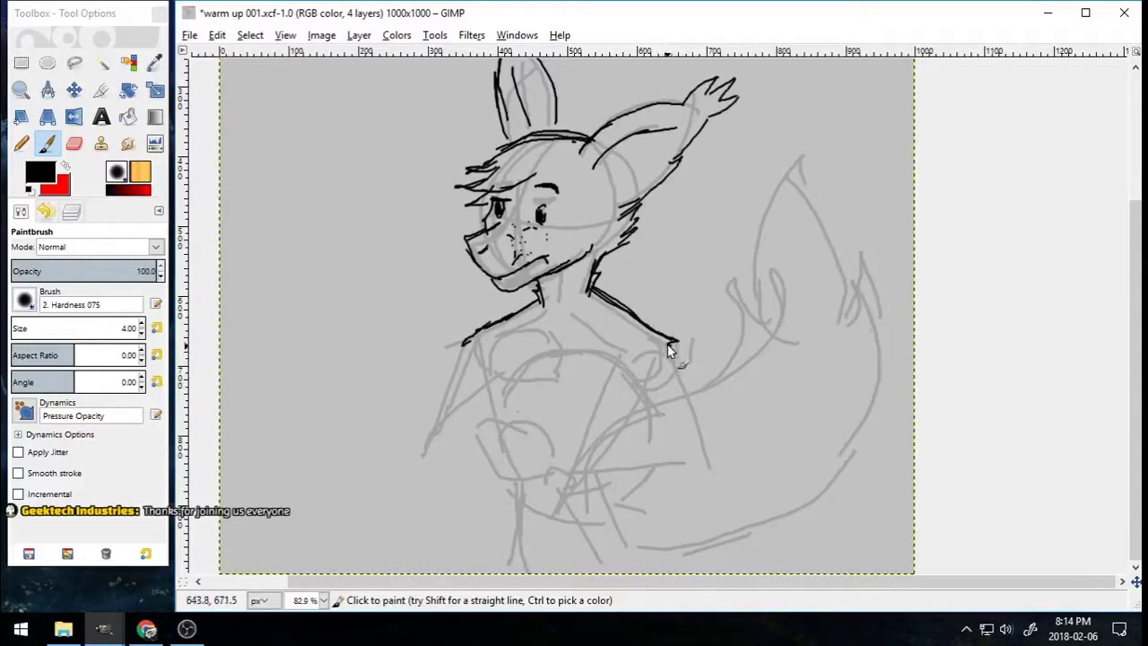
{"action": "left_click_drag", "start_coordinate": [667, 345], "coordinate": [702, 443]}
{"action": "left_click_drag", "start_coordinate": [629, 363], "coordinate": [663, 455]}
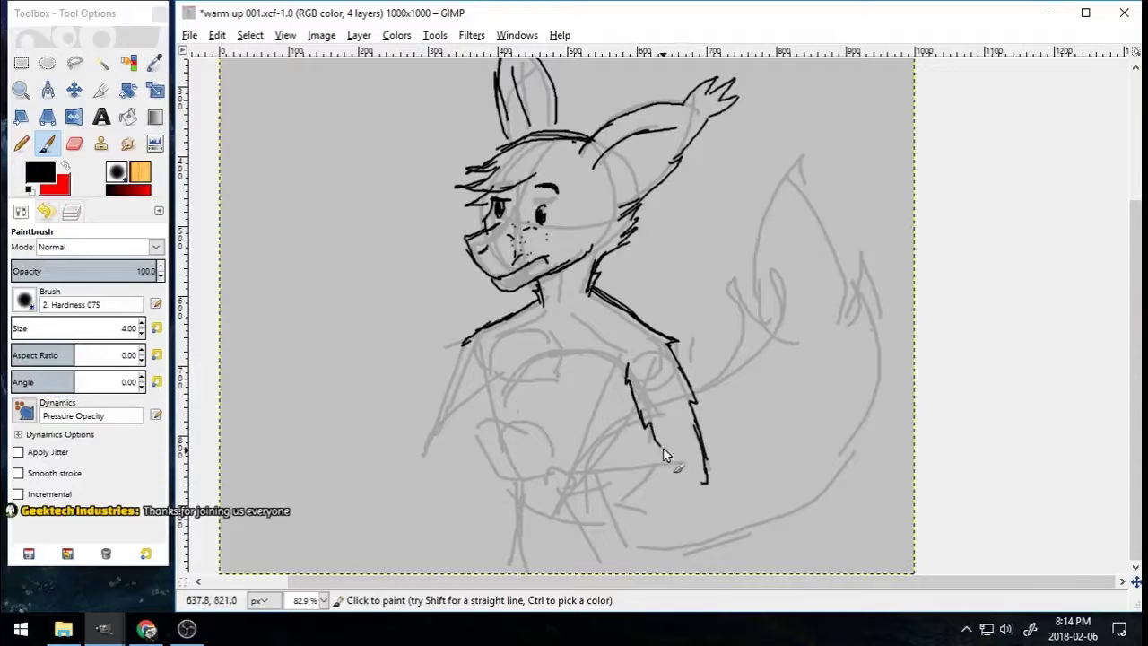
Step: Ink the tail-side forearm and its hand with the raised thumb across the belly
{"action": "left_click_drag", "start_coordinate": [583, 491], "coordinate": [695, 487]}
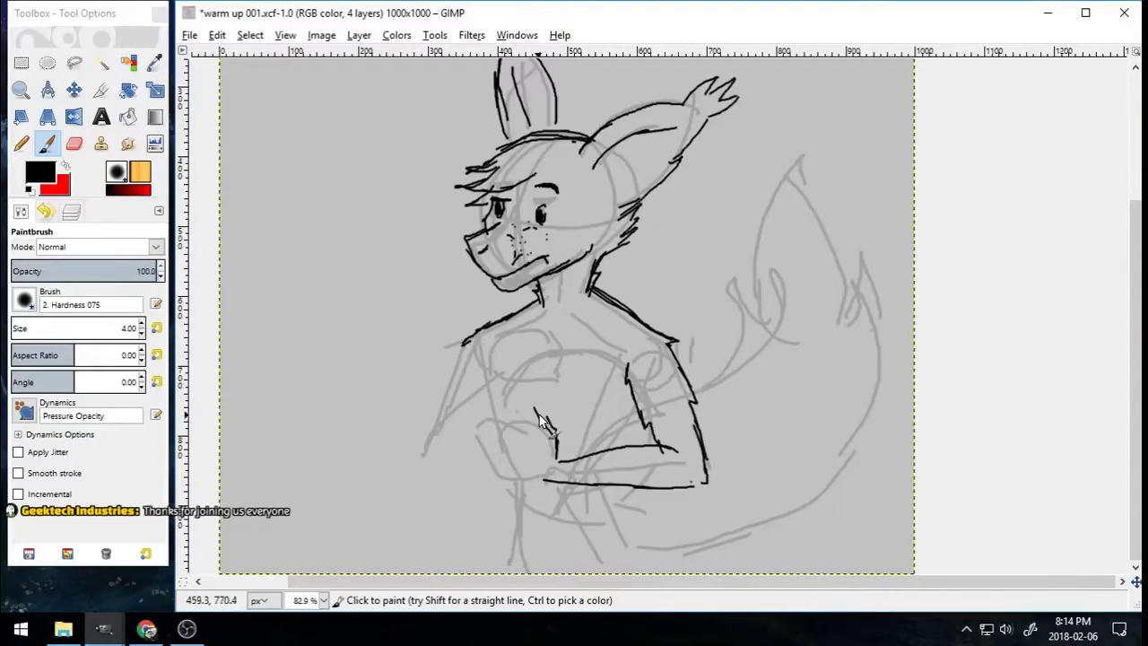
{"action": "mouse_move", "coordinate": [534, 406]}
{"action": "left_mouse_down"}
{"action": "mouse_move", "coordinate": [527, 433]}
{"action": "mouse_move", "coordinate": [503, 422]}
{"action": "left_mouse_up"}
{"action": "left_click_drag", "start_coordinate": [501, 409], "coordinate": [510, 444]}
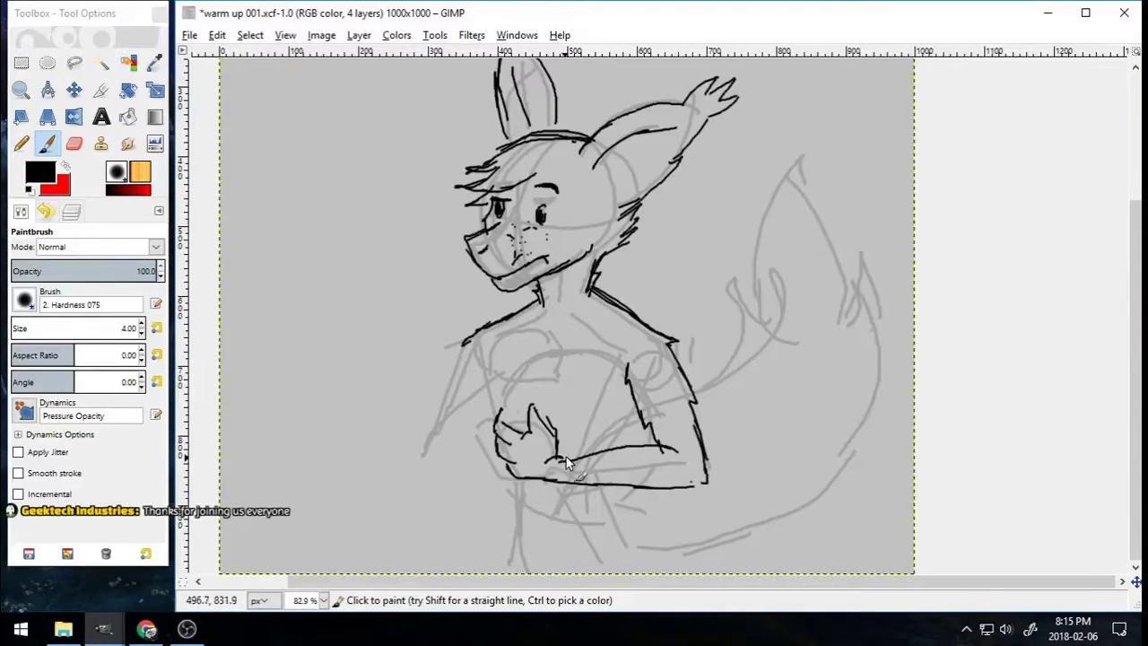
Step: Ink the other arm with its clawed hand and the outline of the round ball held between both hands
{"action": "left_click_drag", "start_coordinate": [468, 339], "coordinate": [453, 480]}
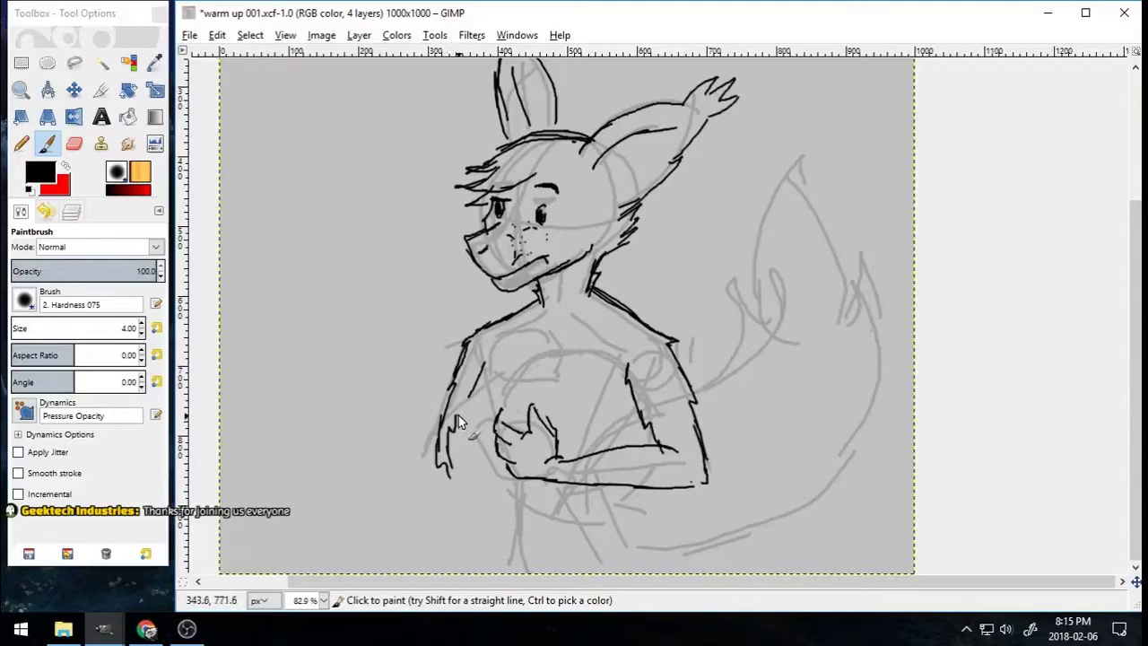
{"action": "mouse_move", "coordinate": [459, 415]}
{"action": "left_mouse_down"}
{"action": "mouse_move", "coordinate": [464, 486]}
{"action": "mouse_move", "coordinate": [500, 453]}
{"action": "left_mouse_up"}
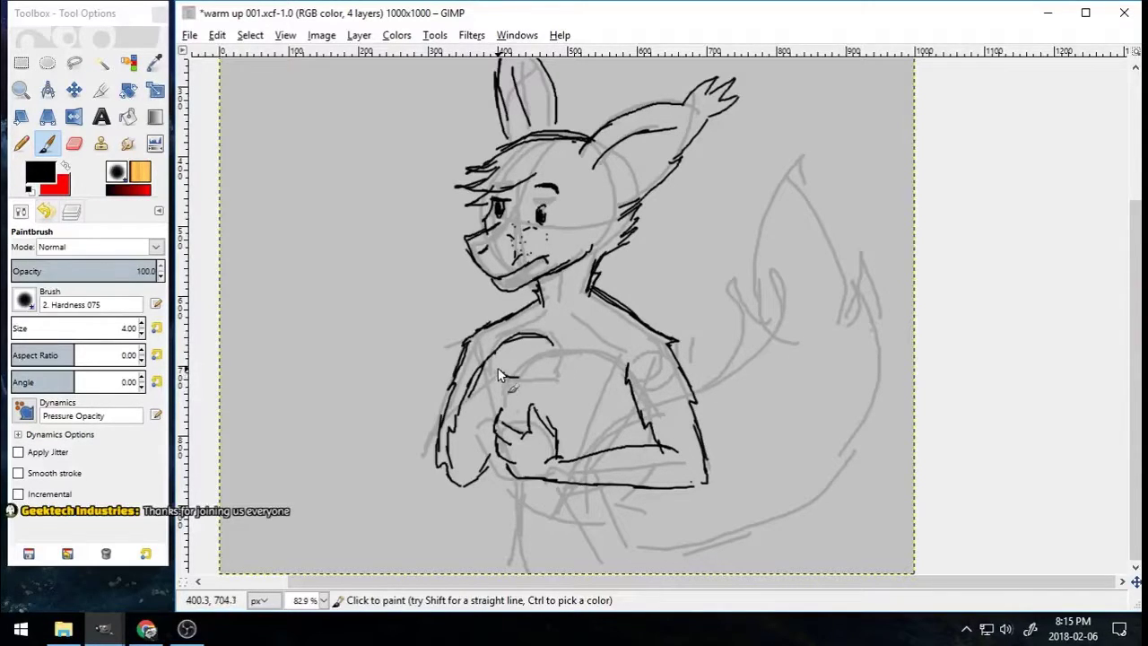
{"action": "mouse_move", "coordinate": [494, 369]}
{"action": "left_mouse_down"}
{"action": "mouse_move", "coordinate": [539, 381]}
{"action": "mouse_move", "coordinate": [551, 345]}
{"action": "left_mouse_up"}
{"action": "left_click_drag", "start_coordinate": [524, 381], "coordinate": [499, 426]}
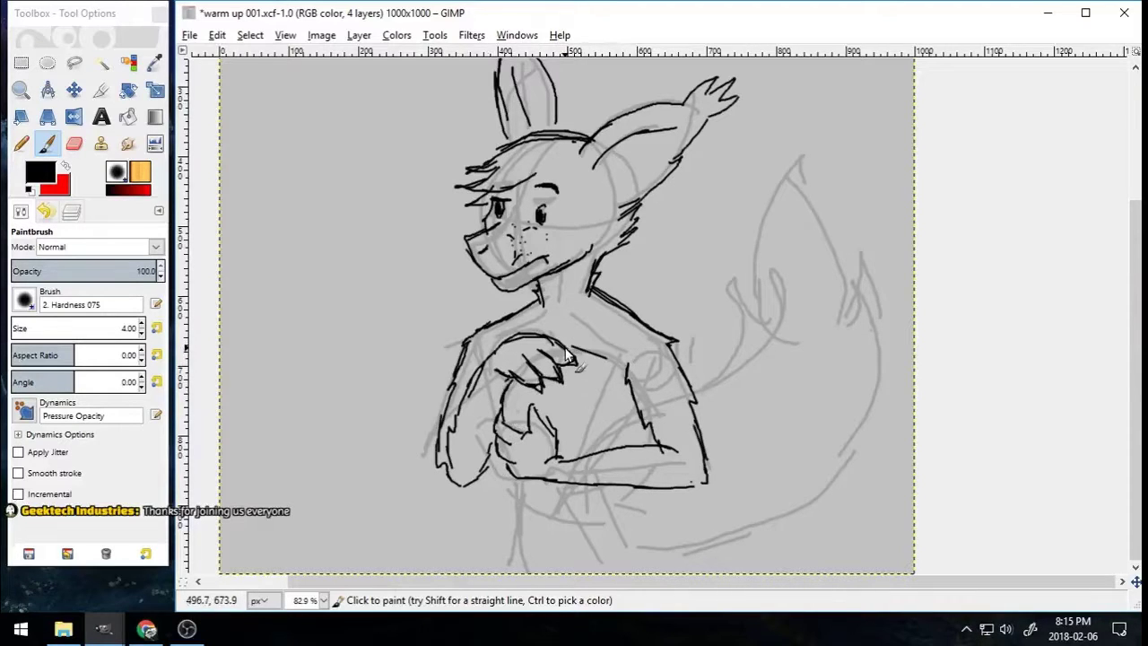
{"action": "mouse_move", "coordinate": [566, 357]}
{"action": "left_mouse_down"}
{"action": "mouse_move", "coordinate": [501, 497]}
{"action": "mouse_move", "coordinate": [603, 498]}
{"action": "mouse_move", "coordinate": [524, 498]}
{"action": "mouse_move", "coordinate": [506, 476]}
{"action": "left_mouse_up"}
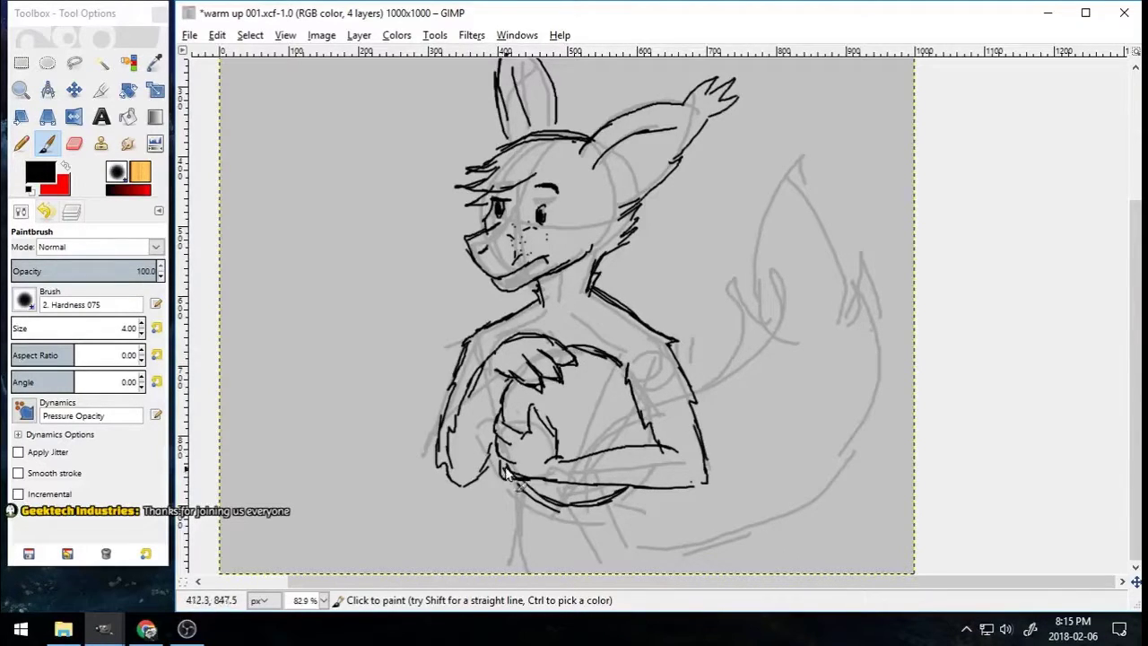
Step: Ink the bushy tail with its pointed tufts and the lines of the waist and hips below the ball
{"action": "mouse_move", "coordinate": [692, 385]}
{"action": "left_mouse_down"}
{"action": "mouse_move", "coordinate": [740, 287]}
{"action": "mouse_move", "coordinate": [839, 319]}
{"action": "left_mouse_up"}
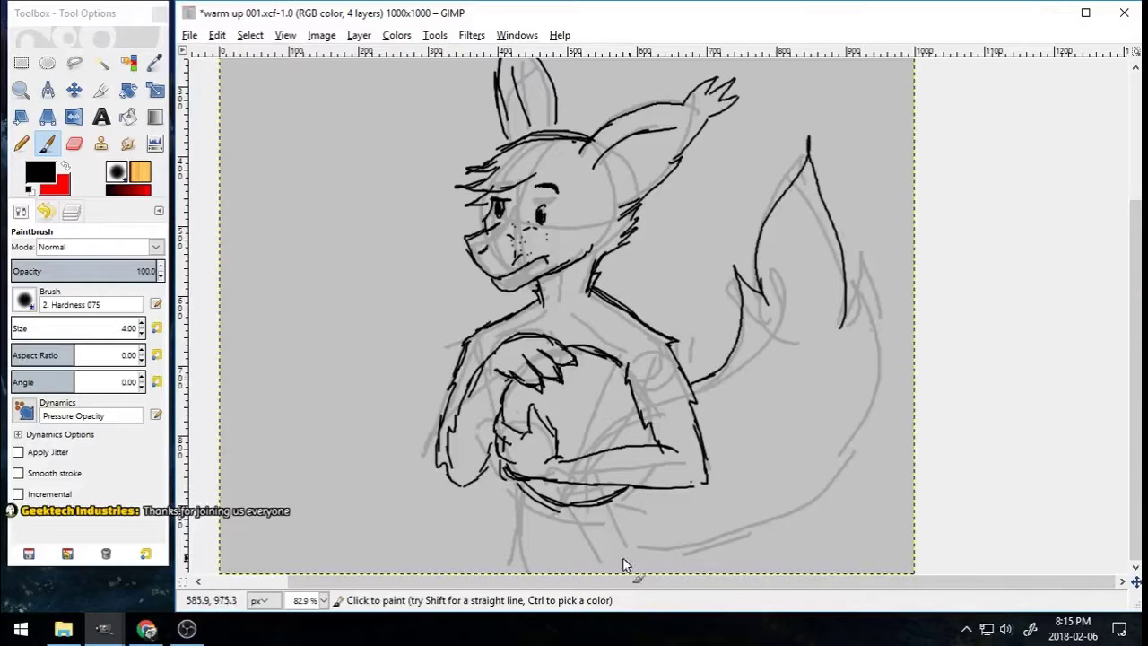
{"action": "mouse_move", "coordinate": [625, 544]}
{"action": "left_mouse_down"}
{"action": "mouse_move", "coordinate": [869, 439]}
{"action": "mouse_move", "coordinate": [835, 323]}
{"action": "left_mouse_up"}
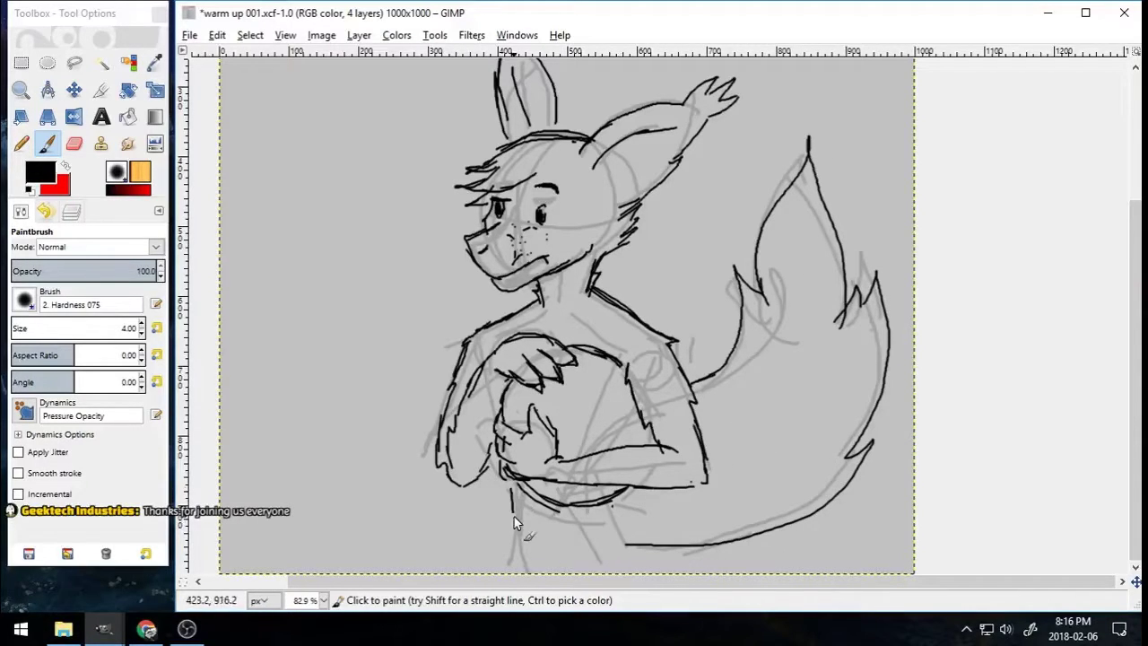
{"action": "left_click_drag", "start_coordinate": [514, 516], "coordinate": [516, 565]}
{"action": "left_click_drag", "start_coordinate": [615, 499], "coordinate": [654, 574]}
{"action": "left_click_drag", "start_coordinate": [513, 529], "coordinate": [513, 581]}
Step: Delete the faded sketch layer and add a new layer named colour above the text layer
{"action": "mouse_move", "coordinate": [1135, 391]}
{"action": "left_mouse_down"}
{"action": "mouse_move", "coordinate": [1135, 366]}
{"action": "mouse_move", "coordinate": [1135, 392]}
{"action": "left_mouse_up"}
{"action": "left_click", "coordinate": [72, 212]}
{"action": "left_click", "coordinate": [115, 320]}
{"action": "left_click", "coordinate": [153, 555]}
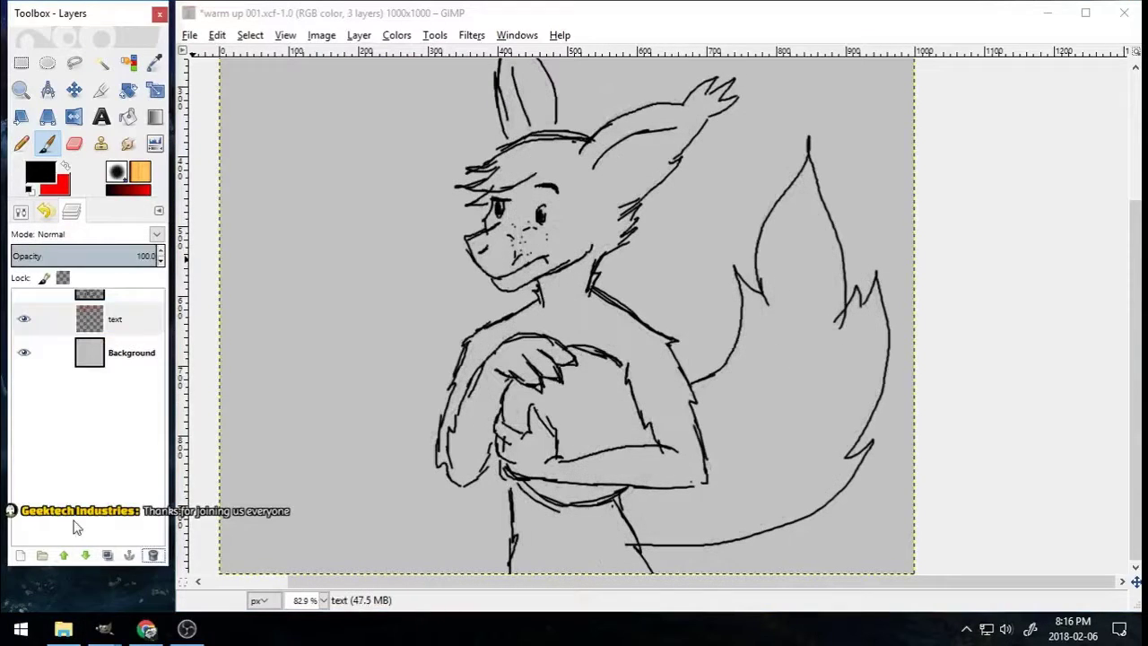
{"action": "left_click", "coordinate": [19, 555]}
{"action": "key", "text": "Return"}
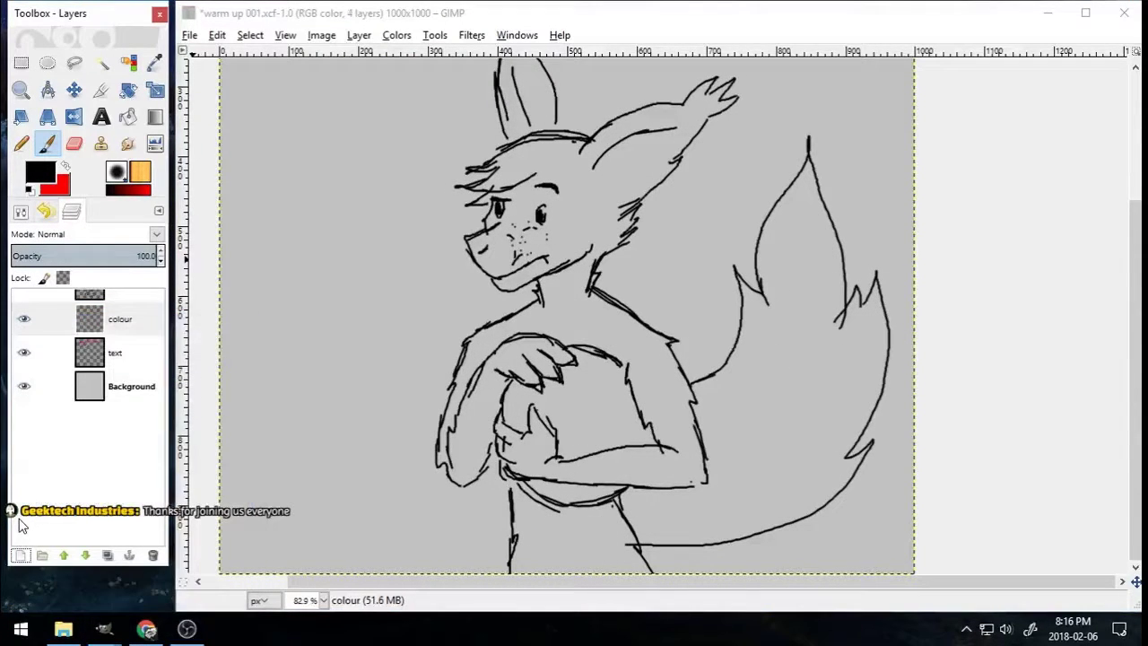
Step: Set the foreground colour to the orange cf6707
{"action": "left_click", "coordinate": [67, 167]}
{"action": "left_click", "coordinate": [41, 172]}
{"action": "left_click_drag", "start_coordinate": [432, 268], "coordinate": [459, 269]}
{"action": "left_click_drag", "start_coordinate": [506, 226], "coordinate": [492, 226]}
{"action": "left_click_drag", "start_coordinate": [453, 267], "coordinate": [460, 267]}
{"action": "left_click_drag", "start_coordinate": [506, 206], "coordinate": [503, 205]}
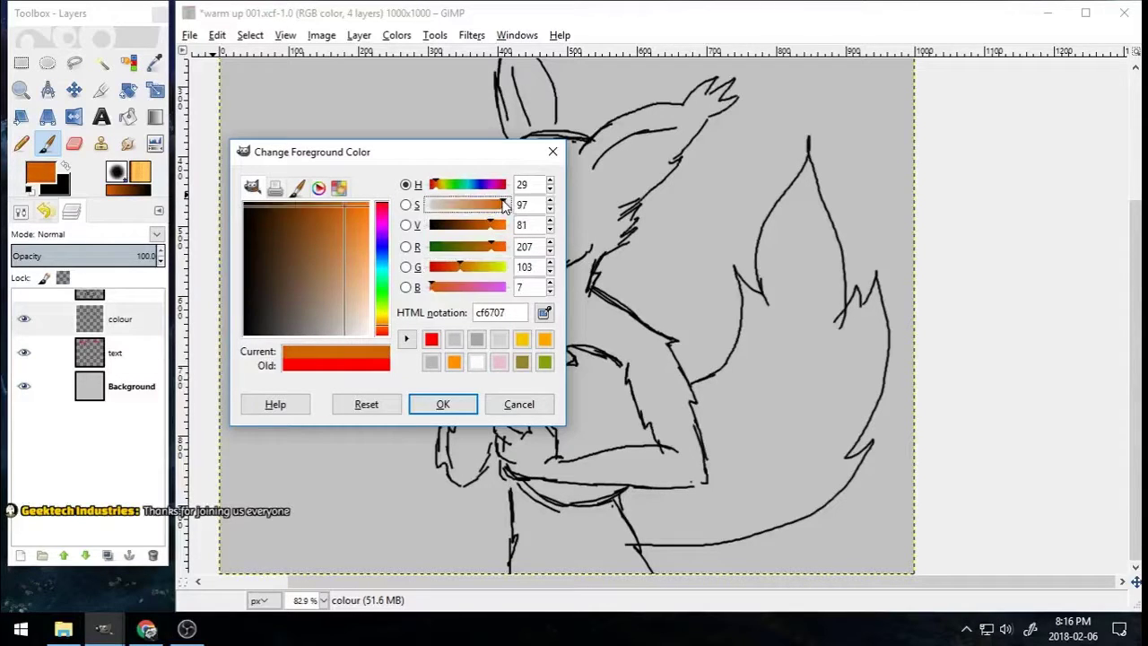
{"action": "left_click", "coordinate": [443, 405]}
Step: Paint the head and both ears orange under the line art, using a brush size of 16
{"action": "left_click", "coordinate": [20, 211]}
{"action": "scroll", "coordinate": [141, 328], "scroll_direction": "up", "scroll_amount": 8}
{"action": "scroll", "coordinate": [520, 179], "scroll_direction": "up", "scroll_amount": 3}
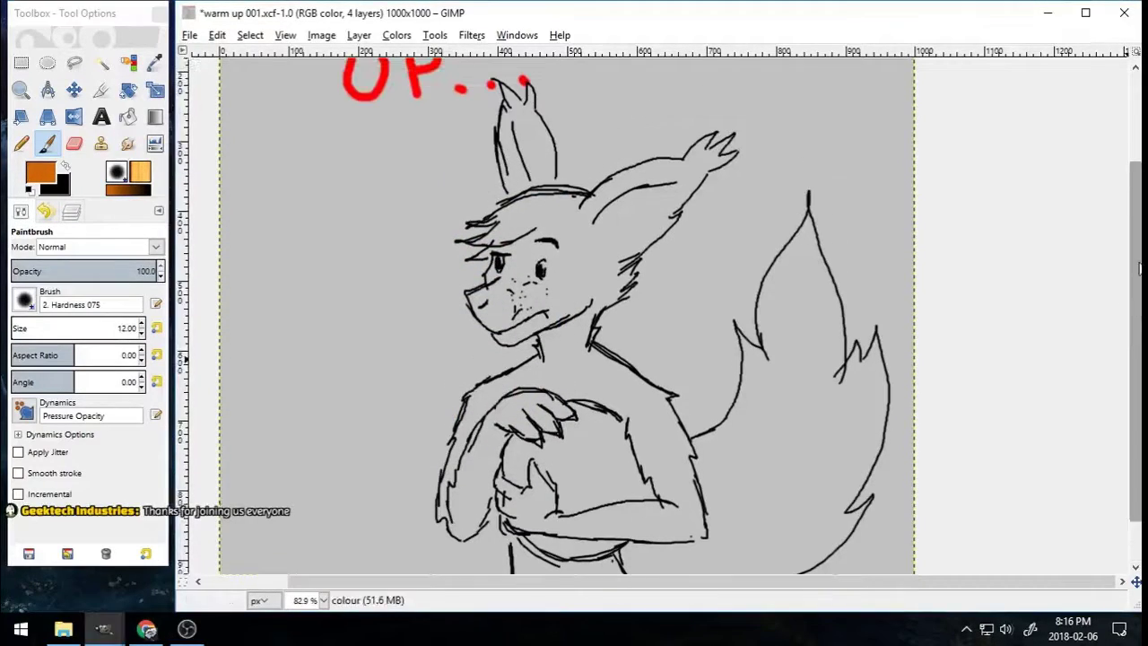
{"action": "mouse_move", "coordinate": [506, 118]}
{"action": "left_mouse_down"}
{"action": "mouse_move", "coordinate": [531, 109]}
{"action": "mouse_move", "coordinate": [545, 132]}
{"action": "mouse_move", "coordinate": [552, 199]}
{"action": "mouse_move", "coordinate": [494, 265]}
{"action": "mouse_move", "coordinate": [539, 244]}
{"action": "mouse_move", "coordinate": [503, 242]}
{"action": "left_mouse_up"}
{"action": "left_click", "coordinate": [142, 325]}
{"action": "mouse_move", "coordinate": [473, 286]}
{"action": "left_mouse_down"}
{"action": "mouse_move", "coordinate": [496, 303]}
{"action": "mouse_move", "coordinate": [474, 332]}
{"action": "mouse_move", "coordinate": [514, 365]}
{"action": "mouse_move", "coordinate": [584, 251]}
{"action": "mouse_move", "coordinate": [567, 240]}
{"action": "mouse_move", "coordinate": [597, 262]}
{"action": "mouse_move", "coordinate": [606, 318]}
{"action": "left_mouse_up"}
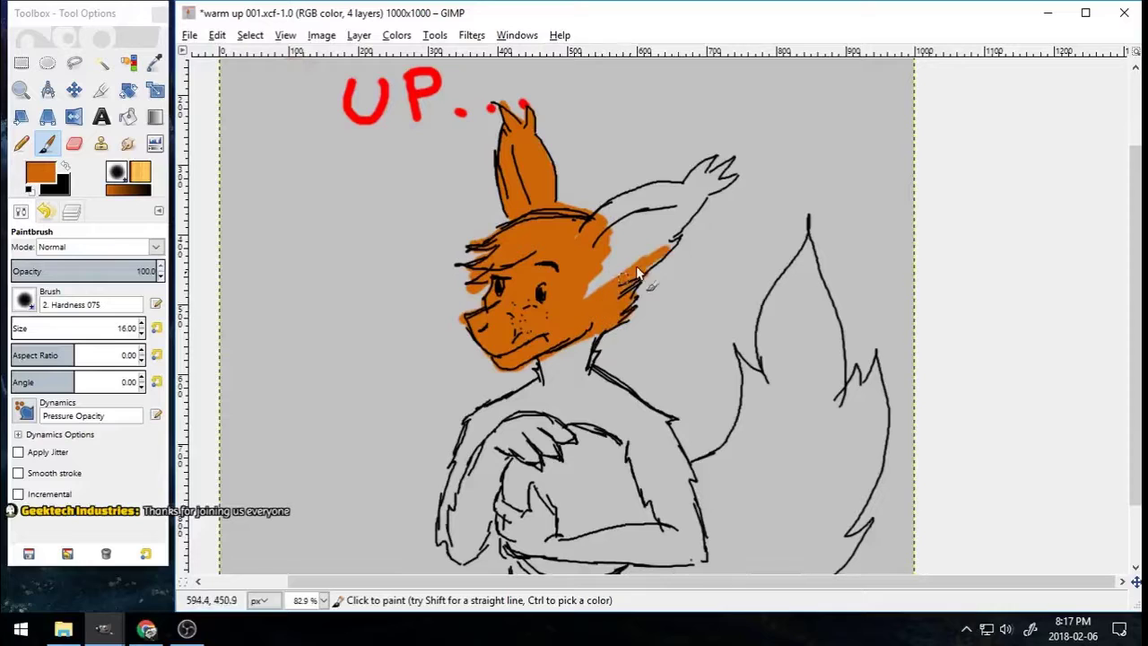
{"action": "mouse_move", "coordinate": [635, 265]}
{"action": "left_mouse_down"}
{"action": "mouse_move", "coordinate": [715, 192]}
{"action": "mouse_move", "coordinate": [568, 238]}
{"action": "mouse_move", "coordinate": [589, 225]}
{"action": "left_mouse_up"}
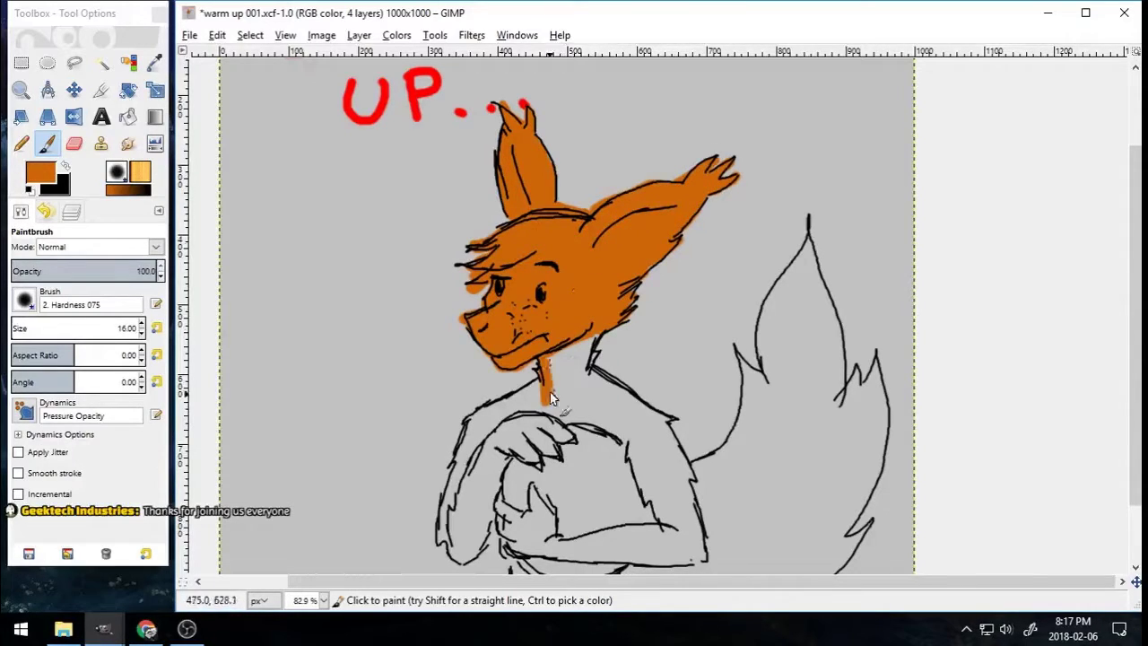
Step: Paint the neck, shoulders, both arms and hands, the waist and the lower part of the tail orange
{"action": "mouse_move", "coordinate": [595, 362]}
{"action": "left_mouse_down"}
{"action": "mouse_move", "coordinate": [471, 495]}
{"action": "mouse_move", "coordinate": [495, 549]}
{"action": "mouse_move", "coordinate": [465, 489]}
{"action": "mouse_move", "coordinate": [533, 459]}
{"action": "left_mouse_up"}
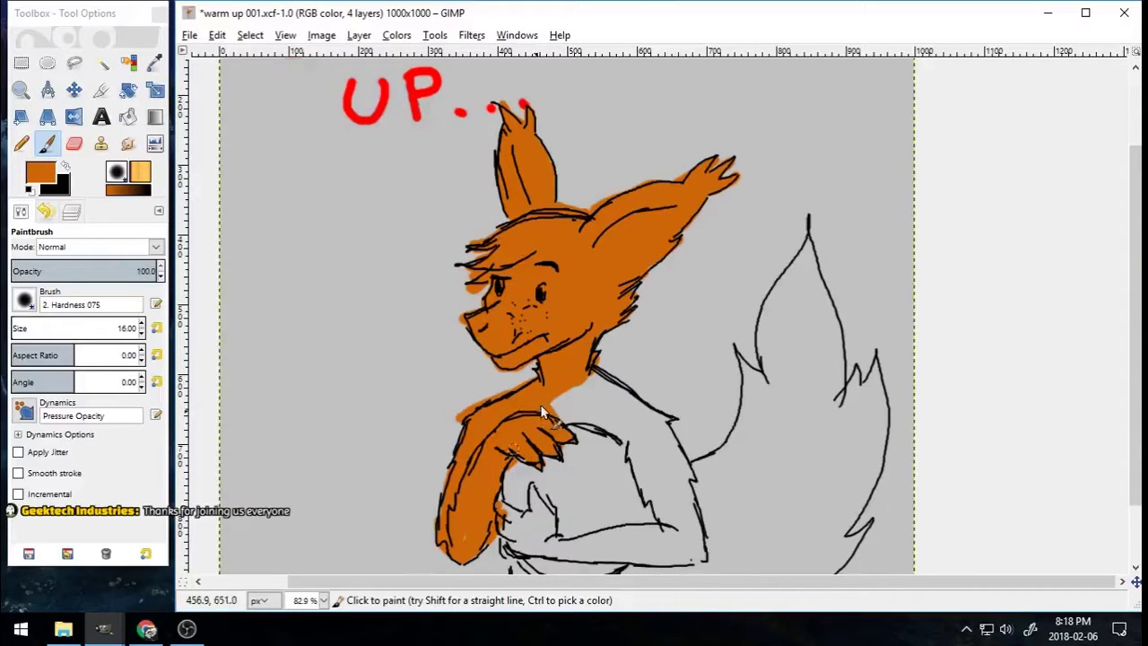
{"action": "mouse_move", "coordinate": [542, 412]}
{"action": "left_mouse_down"}
{"action": "mouse_move", "coordinate": [582, 370]}
{"action": "mouse_move", "coordinate": [632, 387]}
{"action": "mouse_move", "coordinate": [649, 469]}
{"action": "mouse_move", "coordinate": [695, 487]}
{"action": "left_mouse_up"}
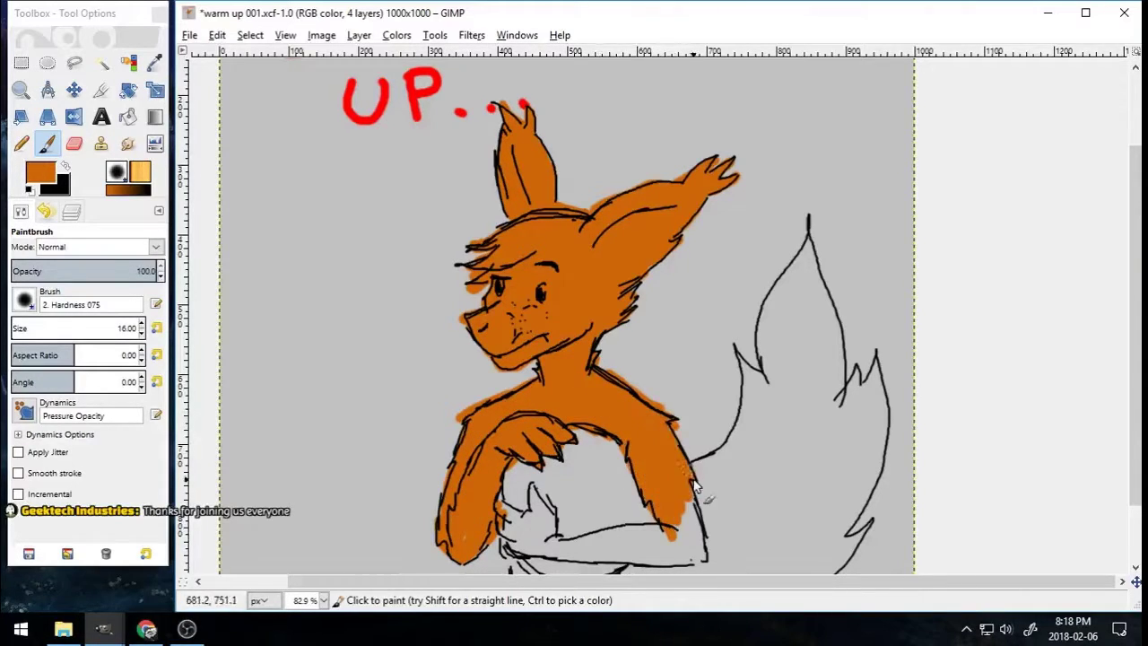
{"action": "scroll", "coordinate": [728, 446], "scroll_direction": "down", "scroll_amount": 3}
{"action": "mouse_move", "coordinate": [526, 444]}
{"action": "left_mouse_down"}
{"action": "mouse_move", "coordinate": [509, 438]}
{"action": "mouse_move", "coordinate": [534, 429]}
{"action": "mouse_move", "coordinate": [555, 478]}
{"action": "mouse_move", "coordinate": [646, 474]}
{"action": "mouse_move", "coordinate": [705, 489]}
{"action": "left_mouse_up"}
{"action": "mouse_move", "coordinate": [515, 497]}
{"action": "left_mouse_down"}
{"action": "mouse_move", "coordinate": [543, 517]}
{"action": "mouse_move", "coordinate": [533, 533]}
{"action": "mouse_move", "coordinate": [597, 568]}
{"action": "mouse_move", "coordinate": [620, 509]}
{"action": "mouse_move", "coordinate": [714, 506]}
{"action": "mouse_move", "coordinate": [654, 547]}
{"action": "mouse_move", "coordinate": [853, 481]}
{"action": "mouse_move", "coordinate": [765, 502]}
{"action": "mouse_move", "coordinate": [753, 345]}
{"action": "mouse_move", "coordinate": [732, 431]}
{"action": "left_mouse_up"}
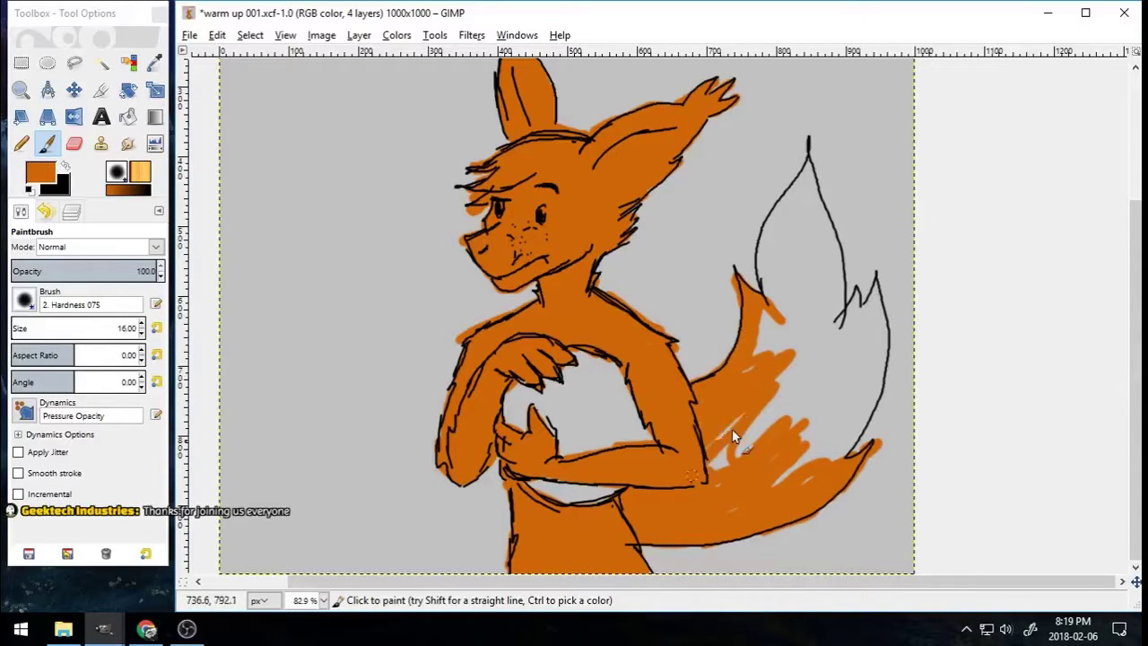
Step: Paint the tail's upper edges orange and fill its enclosed gaps with the Bucket Fill tool
{"action": "mouse_move", "coordinate": [791, 490]}
{"action": "left_mouse_down"}
{"action": "mouse_move", "coordinate": [879, 295]}
{"action": "mouse_move", "coordinate": [820, 468]}
{"action": "left_mouse_up"}
{"action": "mouse_move", "coordinate": [861, 384]}
{"action": "left_mouse_down"}
{"action": "mouse_move", "coordinate": [750, 379]}
{"action": "mouse_move", "coordinate": [799, 174]}
{"action": "mouse_move", "coordinate": [828, 215]}
{"action": "mouse_move", "coordinate": [839, 313]}
{"action": "left_mouse_up"}
{"action": "left_click", "coordinate": [128, 116]}
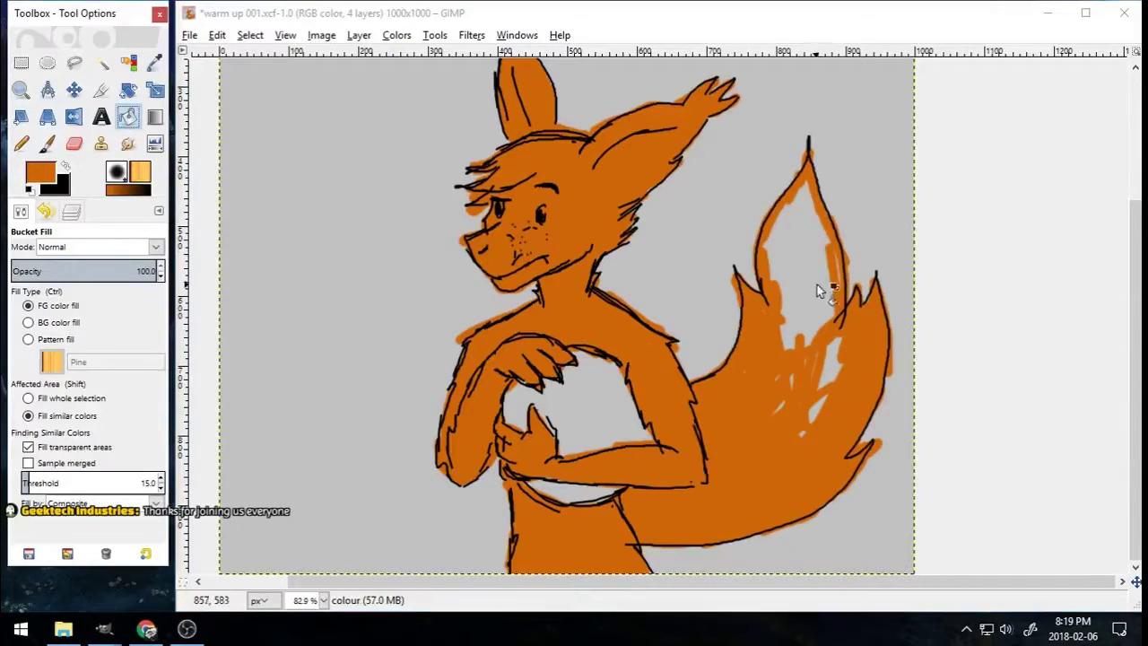
{"action": "left_click", "coordinate": [816, 285]}
{"action": "left_click", "coordinate": [825, 379]}
{"action": "left_click", "coordinate": [49, 145]}
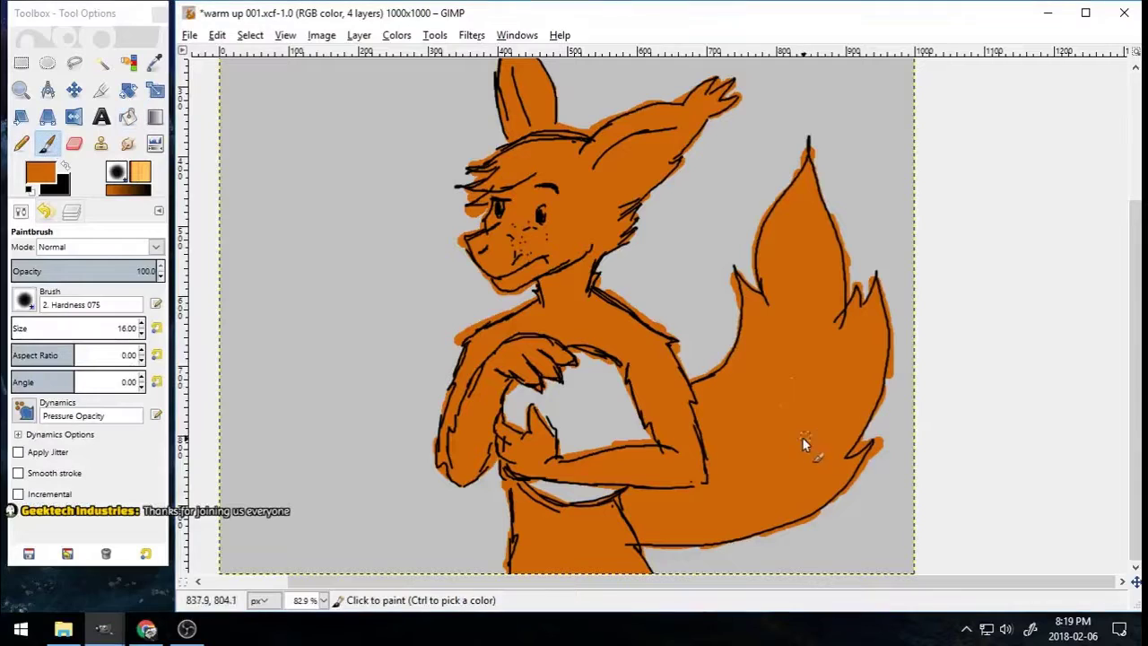
Step: Set the foreground colour to the bright blue 006eff
{"action": "left_click_drag", "start_coordinate": [1135, 323], "coordinate": [1135, 272]}
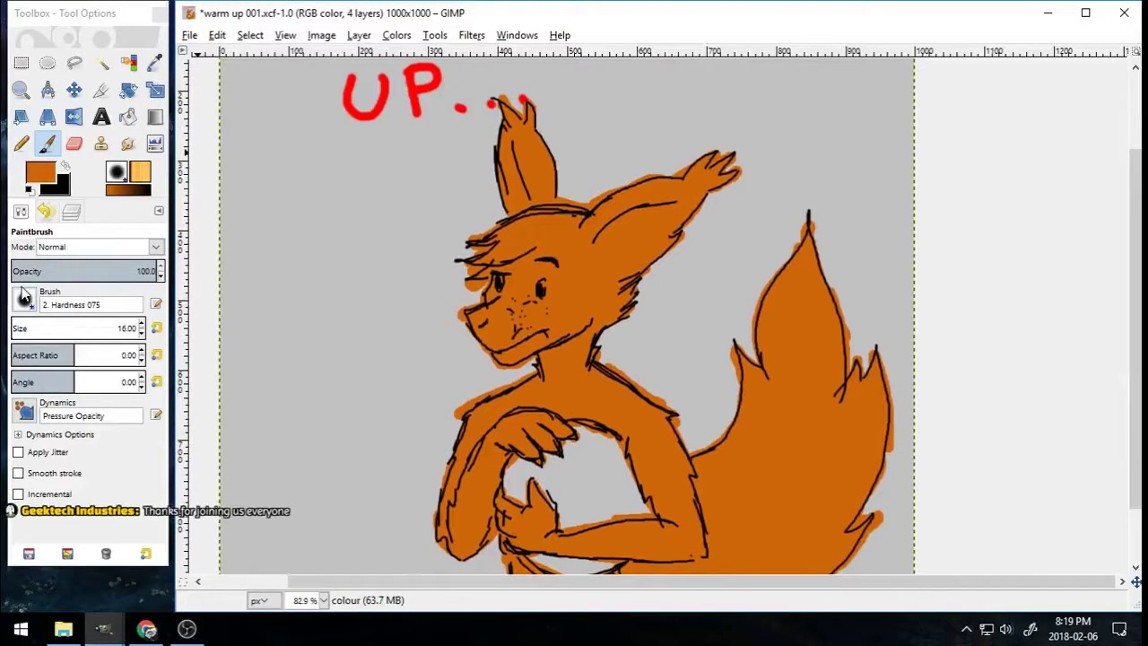
{"action": "left_click", "coordinate": [65, 166]}
{"action": "left_click", "coordinate": [45, 175]}
{"action": "left_click", "coordinate": [366, 204]}
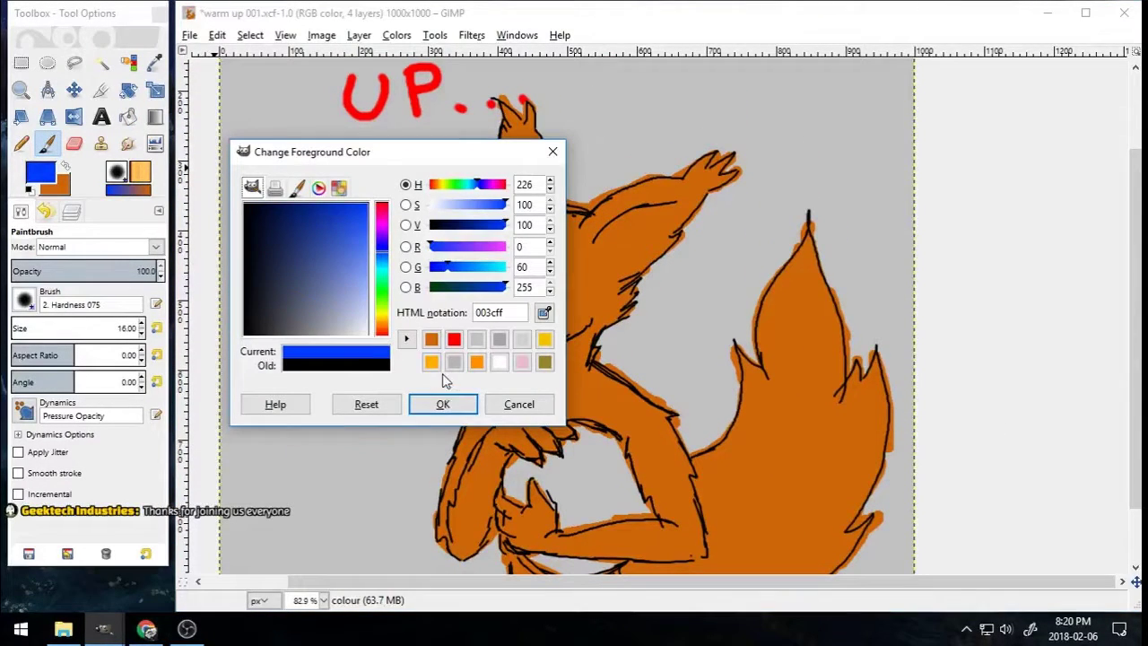
{"action": "left_click_drag", "start_coordinate": [493, 205], "coordinate": [485, 207]}
{"action": "left_click_drag", "start_coordinate": [437, 247], "coordinate": [430, 248]}
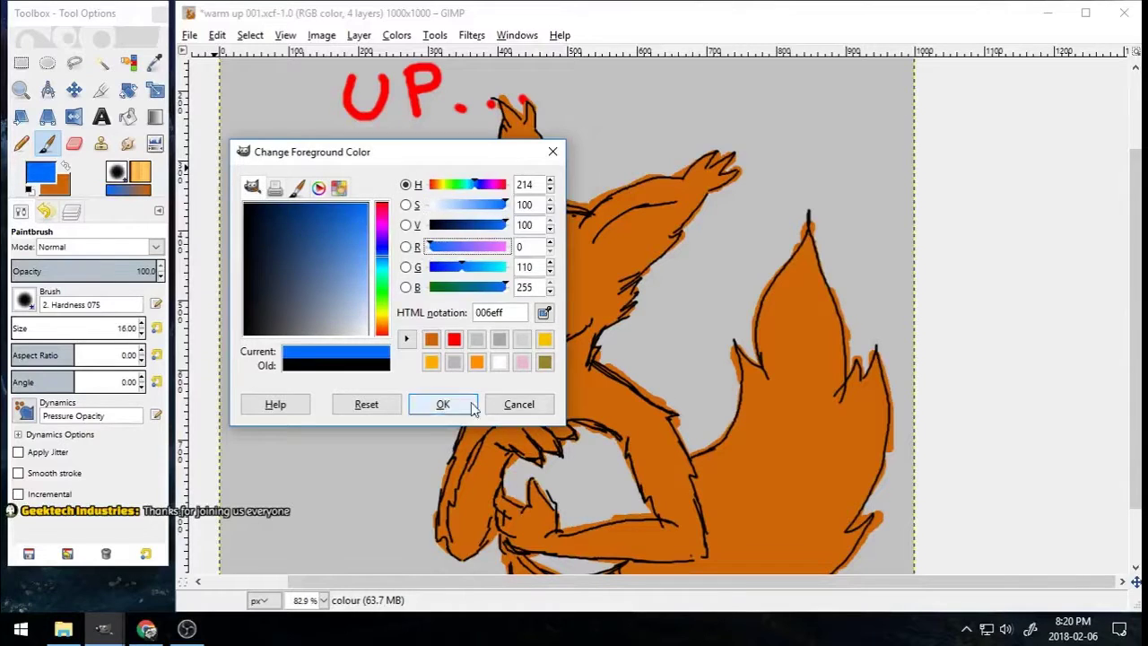
{"action": "left_click", "coordinate": [468, 404]}
Step: Paint a blue border with a size 4 brush along the ball's edge near the raised thumb and below the clawed fingers
{"action": "left_click", "coordinate": [20, 90]}
{"action": "mouse_move", "coordinate": [423, 362]}
{"action": "left_mouse_down"}
{"action": "mouse_move", "coordinate": [784, 574]}
{"action": "mouse_move", "coordinate": [686, 583]}
{"action": "left_mouse_up"}
{"action": "left_click", "coordinate": [47, 144]}
{"action": "left_click", "coordinate": [142, 334]}
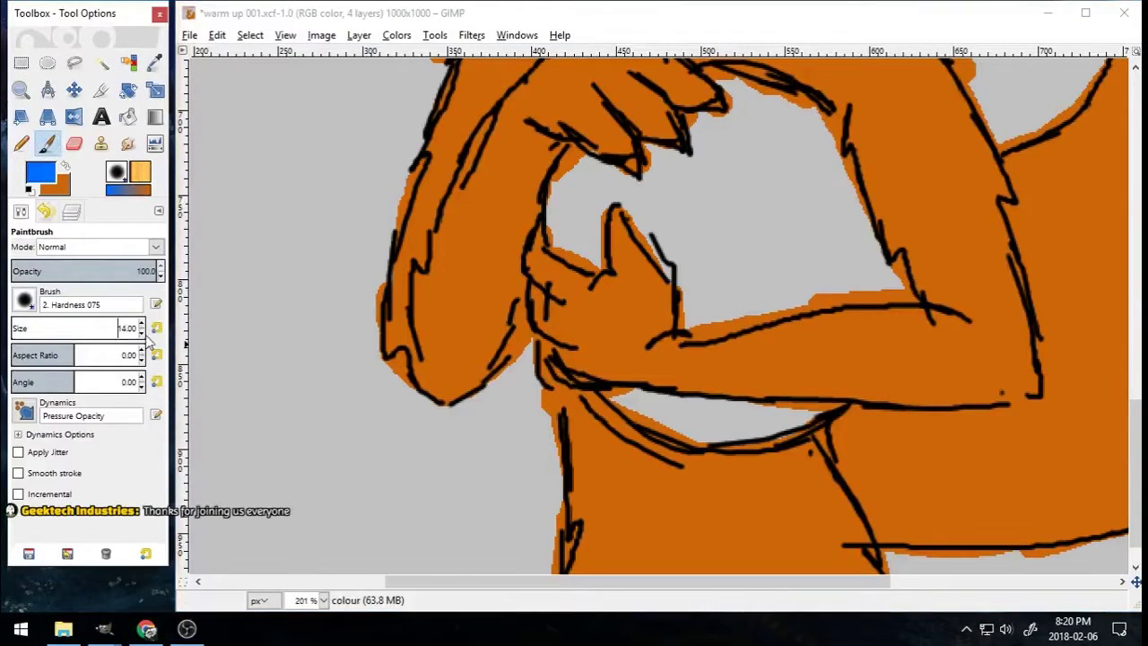
{"action": "left_click", "coordinate": [21, 91]}
{"action": "left_click_drag", "start_coordinate": [494, 105], "coordinate": [705, 307]}
{"action": "key", "text": "p"}
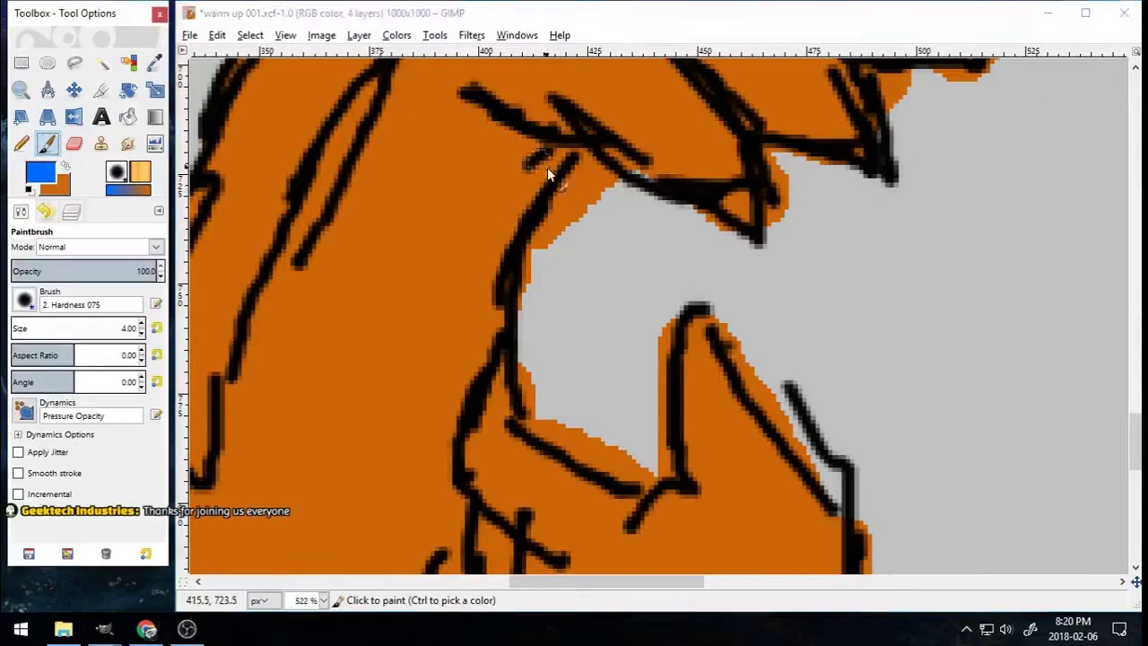
{"action": "mouse_move", "coordinate": [582, 167]}
{"action": "left_mouse_down"}
{"action": "mouse_move", "coordinate": [767, 260]}
{"action": "mouse_move", "coordinate": [526, 303]}
{"action": "mouse_move", "coordinate": [628, 484]}
{"action": "mouse_move", "coordinate": [660, 481]}
{"action": "mouse_move", "coordinate": [650, 453]}
{"action": "left_mouse_up"}
{"action": "mouse_move", "coordinate": [592, 205]}
{"action": "left_mouse_down"}
{"action": "mouse_move", "coordinate": [621, 188]}
{"action": "mouse_move", "coordinate": [899, 191]}
{"action": "mouse_move", "coordinate": [892, 94]}
{"action": "left_mouse_up"}
{"action": "left_click_drag", "start_coordinate": [687, 582], "coordinate": [774, 609]}
{"action": "scroll", "coordinate": [342, 218], "scroll_direction": "up", "scroll_amount": 4}
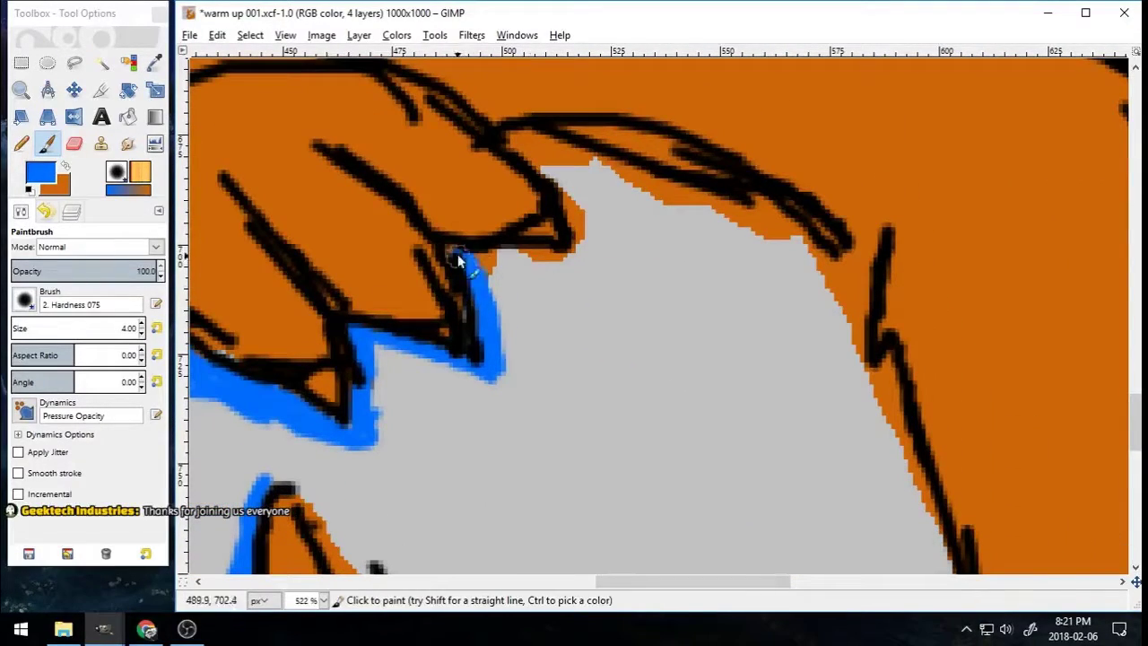
Step: Continue the blue border around the fingertips, along the ball's upper curve and down the inner edge of the tail-side arm
{"action": "mouse_move", "coordinate": [458, 261]}
{"action": "left_mouse_down"}
{"action": "mouse_move", "coordinate": [520, 274]}
{"action": "mouse_move", "coordinate": [525, 149]}
{"action": "mouse_move", "coordinate": [568, 192]}
{"action": "mouse_move", "coordinate": [715, 168]}
{"action": "mouse_move", "coordinate": [858, 282]}
{"action": "mouse_move", "coordinate": [632, 168]}
{"action": "left_mouse_up"}
{"action": "mouse_move", "coordinate": [726, 210]}
{"action": "left_mouse_down"}
{"action": "mouse_move", "coordinate": [774, 268]}
{"action": "mouse_move", "coordinate": [802, 265]}
{"action": "left_mouse_up"}
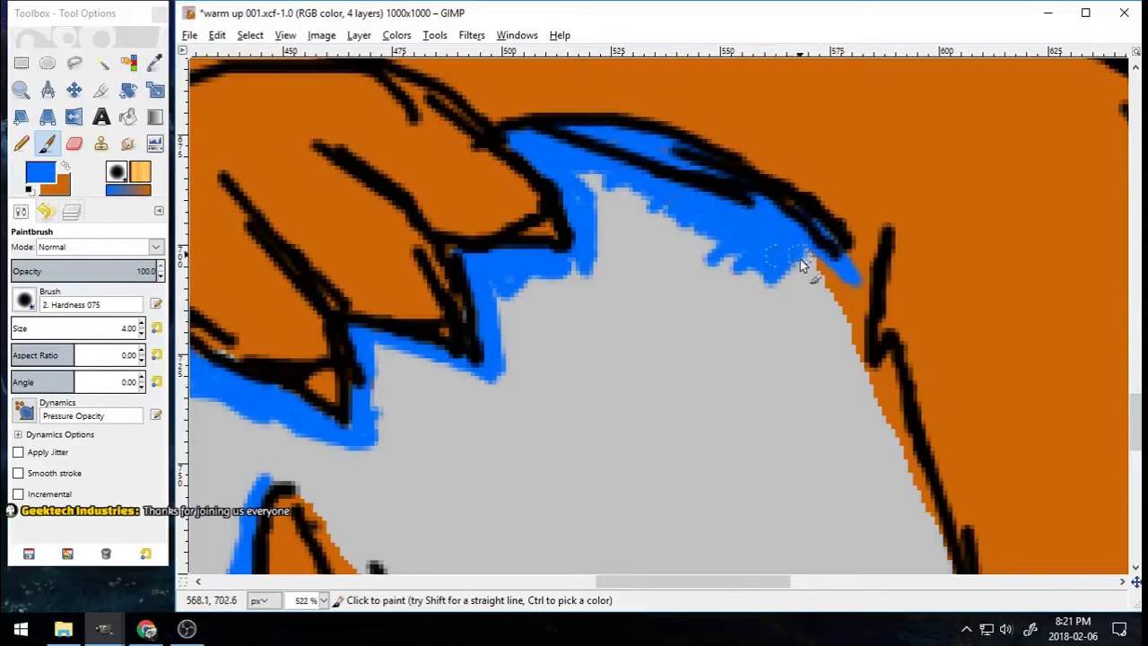
{"action": "mouse_move", "coordinate": [863, 292]}
{"action": "left_mouse_down"}
{"action": "mouse_move", "coordinate": [857, 352]}
{"action": "mouse_move", "coordinate": [804, 278]}
{"action": "mouse_move", "coordinate": [867, 381]}
{"action": "mouse_move", "coordinate": [891, 365]}
{"action": "mouse_move", "coordinate": [901, 459]}
{"action": "mouse_move", "coordinate": [937, 560]}
{"action": "mouse_move", "coordinate": [878, 428]}
{"action": "mouse_move", "coordinate": [831, 390]}
{"action": "mouse_move", "coordinate": [881, 483]}
{"action": "mouse_move", "coordinate": [868, 514]}
{"action": "left_mouse_up"}
{"action": "scroll", "coordinate": [868, 514], "scroll_direction": "up", "scroll_amount": 1}
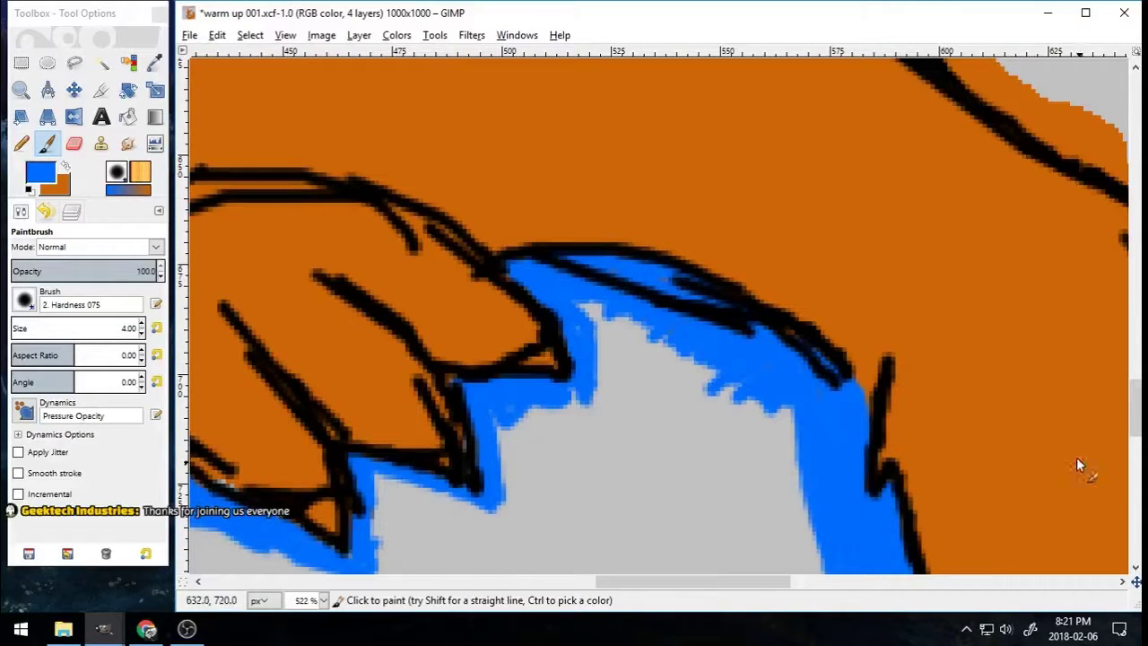
Step: Close the blue border along the forearm and thumb, and touch up the thumb's edge in orange
{"action": "left_click_drag", "start_coordinate": [1137, 406], "coordinate": [1139, 452]}
{"action": "mouse_move", "coordinate": [932, 313]}
{"action": "left_mouse_down"}
{"action": "mouse_move", "coordinate": [986, 389]}
{"action": "mouse_move", "coordinate": [1037, 398]}
{"action": "mouse_move", "coordinate": [1008, 445]}
{"action": "mouse_move", "coordinate": [886, 449]}
{"action": "mouse_move", "coordinate": [684, 499]}
{"action": "left_mouse_up"}
{"action": "left_click_drag", "start_coordinate": [467, 391], "coordinate": [466, 430]}
{"action": "mouse_move", "coordinate": [511, 529]}
{"action": "left_mouse_down"}
{"action": "mouse_move", "coordinate": [597, 531]}
{"action": "mouse_move", "coordinate": [718, 475]}
{"action": "left_mouse_up"}
{"action": "mouse_move", "coordinate": [272, 197]}
{"action": "left_mouse_down"}
{"action": "mouse_move", "coordinate": [336, 246]}
{"action": "mouse_move", "coordinate": [412, 336]}
{"action": "mouse_move", "coordinate": [458, 359]}
{"action": "left_mouse_up"}
{"action": "key", "text": "x"}
{"action": "left_click_drag", "start_coordinate": [330, 265], "coordinate": [422, 382]}
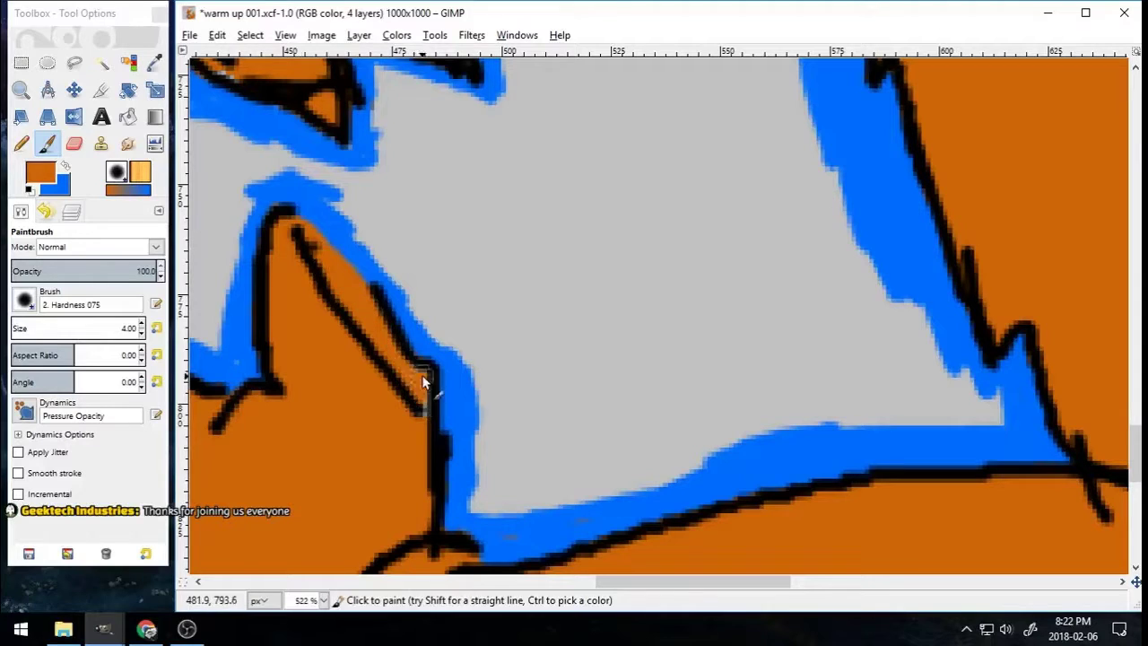
Step: Fill the enclosed area of the ball above the forearm with blue
{"action": "left_click", "coordinate": [65, 166]}
{"action": "left_click", "coordinate": [127, 118]}
{"action": "left_click", "coordinate": [484, 217]}
{"action": "key", "text": "p"}
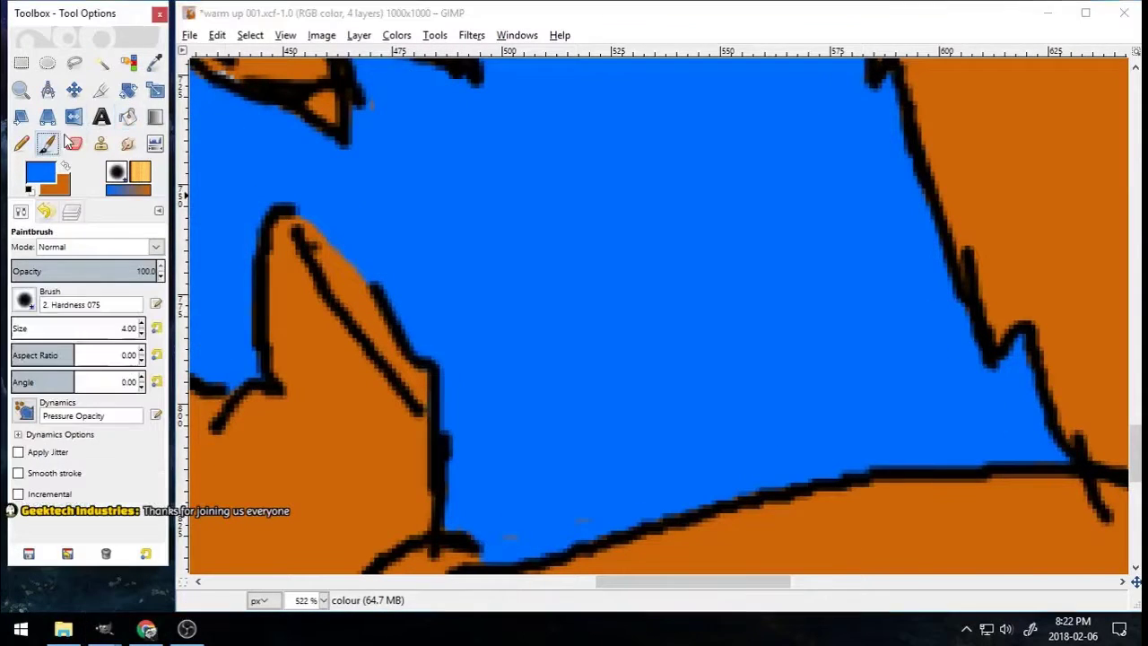
Step: Paint the sliver of the ball below the forearm blue
{"action": "scroll", "coordinate": [761, 275], "scroll_direction": "down", "scroll_amount": 5}
{"action": "scroll", "coordinate": [761, 274], "scroll_direction": "down", "scroll_amount": 3}
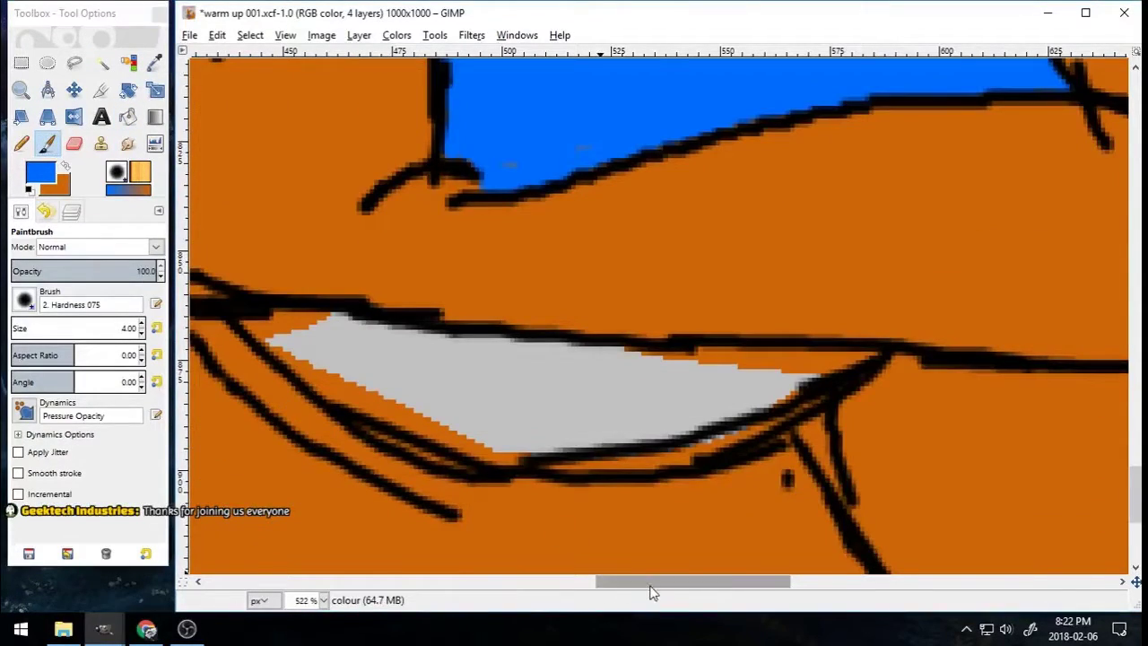
{"action": "left_click_drag", "start_coordinate": [651, 581], "coordinate": [608, 581]}
{"action": "left_click_drag", "start_coordinate": [450, 324], "coordinate": [565, 411]}
{"action": "mouse_move", "coordinate": [613, 443]}
{"action": "left_mouse_down"}
{"action": "mouse_move", "coordinate": [666, 467]}
{"action": "mouse_move", "coordinate": [904, 452]}
{"action": "mouse_move", "coordinate": [1072, 366]}
{"action": "mouse_move", "coordinate": [965, 354]}
{"action": "mouse_move", "coordinate": [996, 387]}
{"action": "mouse_move", "coordinate": [839, 441]}
{"action": "mouse_move", "coordinate": [708, 335]}
{"action": "mouse_move", "coordinate": [525, 317]}
{"action": "mouse_move", "coordinate": [710, 345]}
{"action": "mouse_move", "coordinate": [515, 328]}
{"action": "mouse_move", "coordinate": [591, 401]}
{"action": "mouse_move", "coordinate": [599, 353]}
{"action": "mouse_move", "coordinate": [785, 452]}
{"action": "mouse_move", "coordinate": [576, 389]}
{"action": "mouse_move", "coordinate": [547, 344]}
{"action": "mouse_move", "coordinate": [826, 398]}
{"action": "mouse_move", "coordinate": [734, 351]}
{"action": "mouse_move", "coordinate": [843, 402]}
{"action": "mouse_move", "coordinate": [692, 389]}
{"action": "mouse_move", "coordinate": [803, 424]}
{"action": "left_mouse_up"}
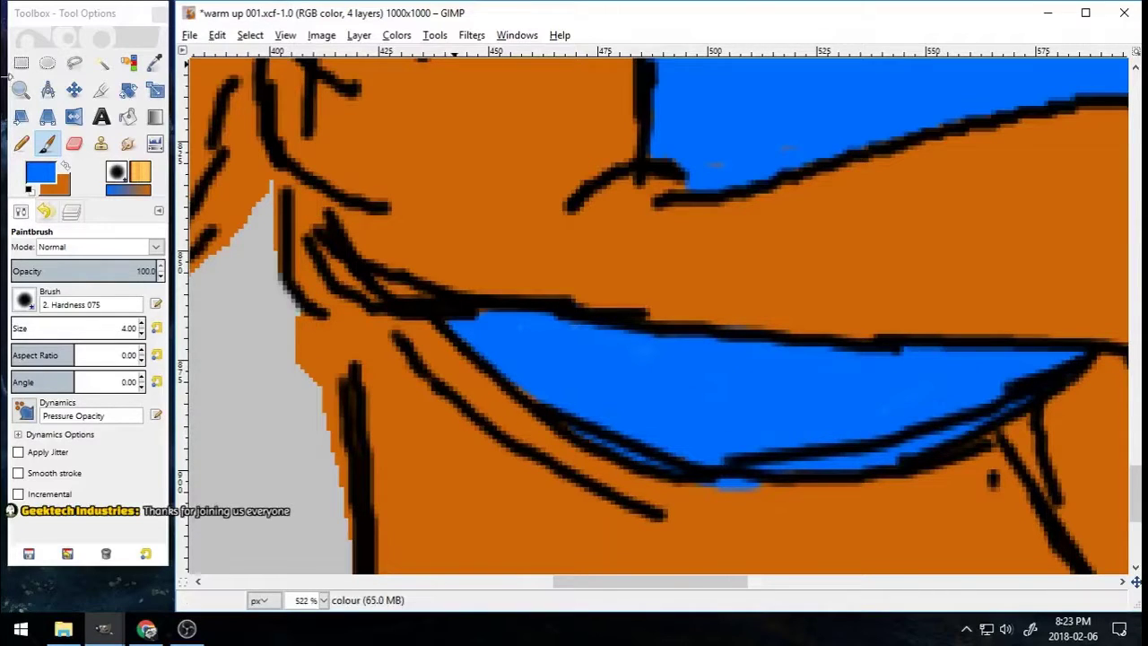
Step: Erase the orange spill outside the torso's outline down to the lower canvas edge
{"action": "left_click", "coordinate": [21, 90]}
{"action": "left_click", "coordinate": [36, 293]}
{"action": "left_click", "coordinate": [704, 450]}
{"action": "left_click", "coordinate": [704, 450]}
{"action": "left_click", "coordinate": [703, 447]}
{"action": "left_click", "coordinate": [703, 446]}
{"action": "left_click", "coordinate": [703, 446]}
{"action": "left_click", "coordinate": [703, 446]}
{"action": "scroll", "coordinate": [527, 94], "scroll_direction": "up", "scroll_amount": 3}
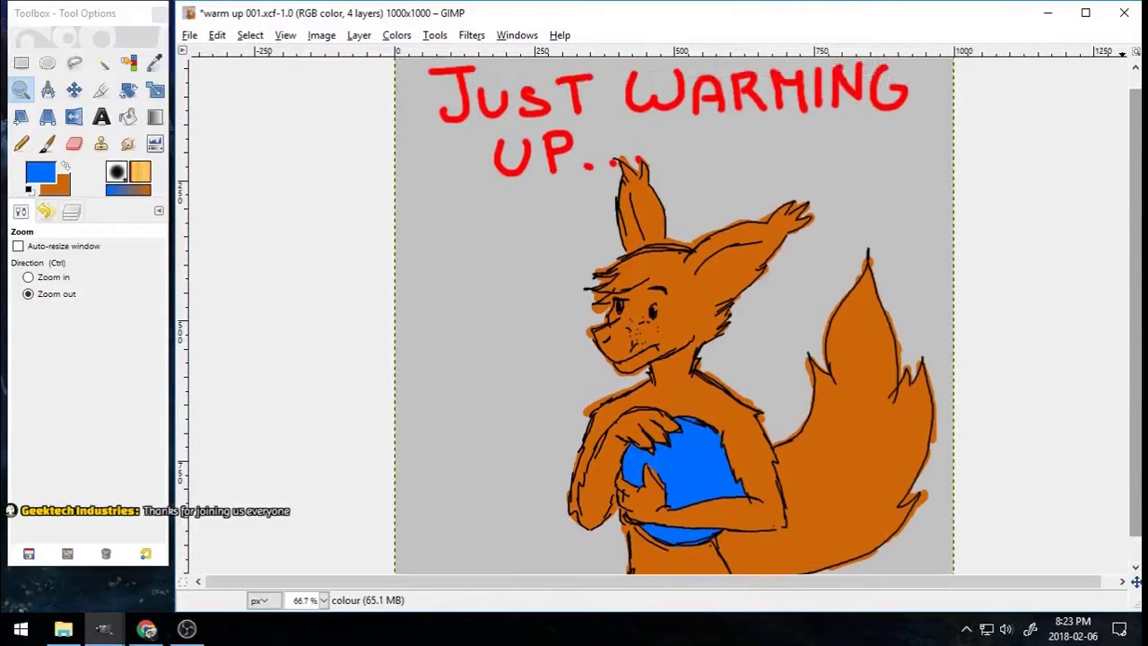
{"action": "scroll", "coordinate": [527, 94], "scroll_direction": "down", "scroll_amount": 1}
{"action": "left_click", "coordinate": [56, 276]}
{"action": "mouse_move", "coordinate": [580, 513]}
{"action": "left_mouse_down"}
{"action": "mouse_move", "coordinate": [658, 558]}
{"action": "mouse_move", "coordinate": [653, 582]}
{"action": "left_mouse_up"}
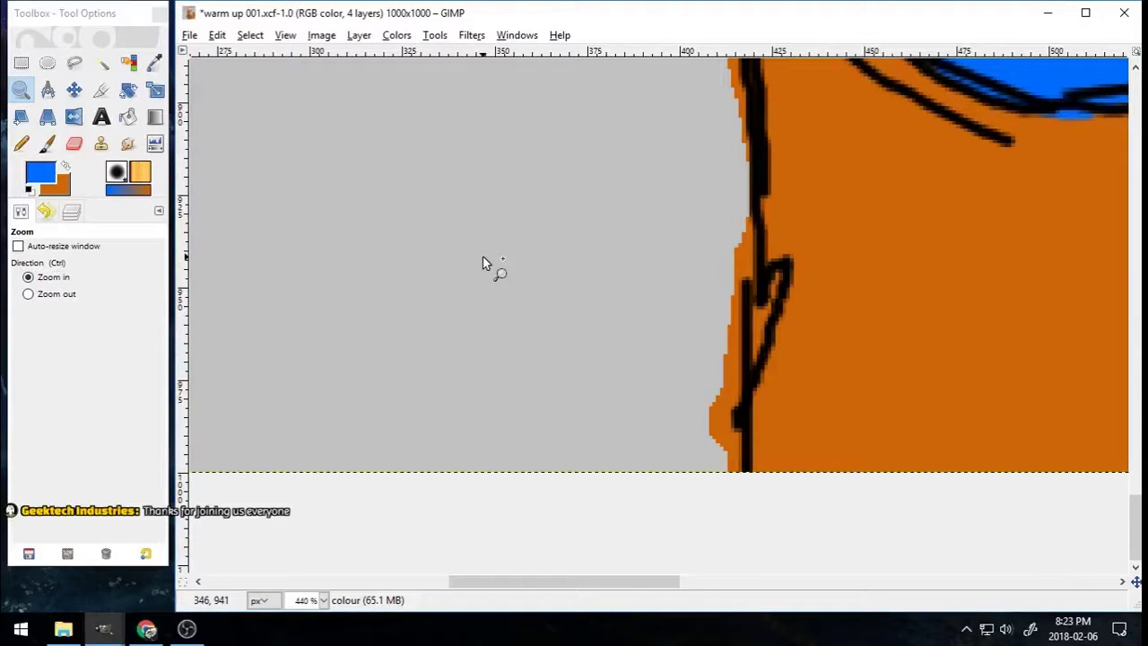
{"action": "left_click", "coordinate": [74, 143]}
{"action": "left_click", "coordinate": [744, 265]}
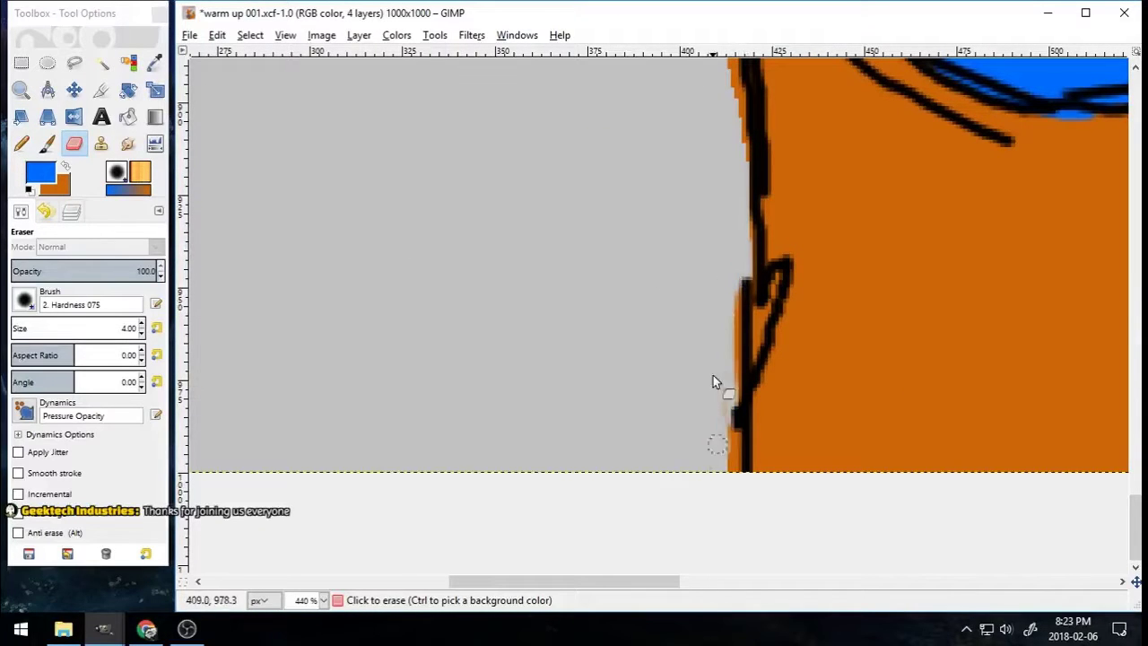
Step: Erase the orange between the torso and the bent elbow, and trim the spill around the elbow and along the arm's outer edge
{"action": "scroll", "coordinate": [732, 371], "scroll_direction": "up", "scroll_amount": 5}
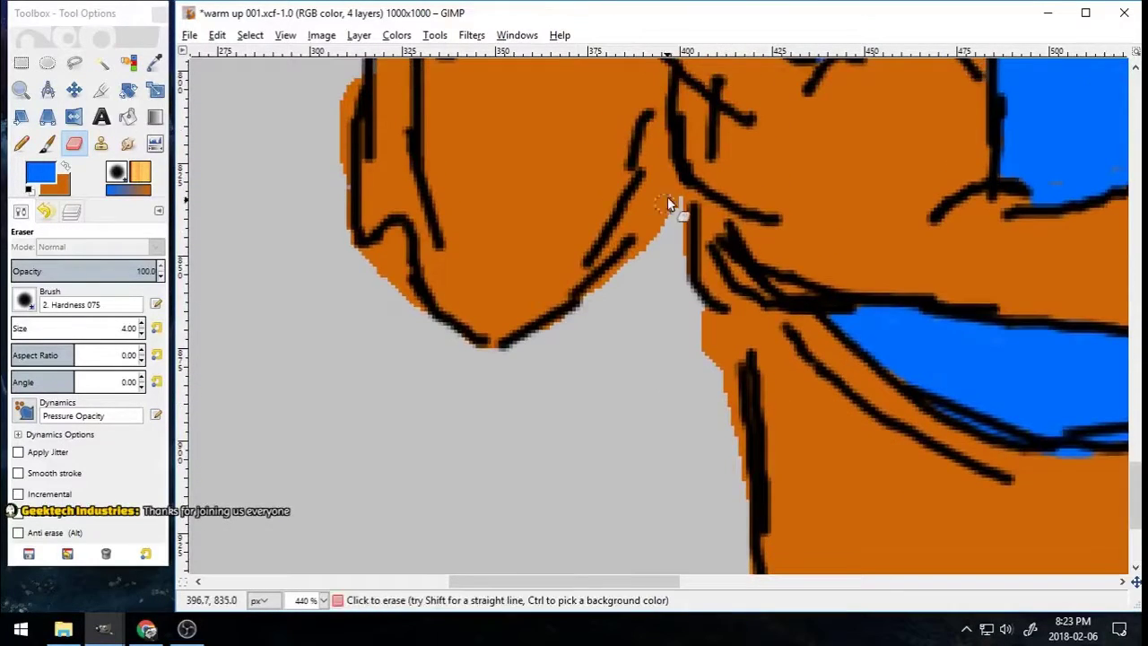
{"action": "mouse_move", "coordinate": [722, 328]}
{"action": "left_mouse_down"}
{"action": "mouse_move", "coordinate": [740, 500]}
{"action": "mouse_move", "coordinate": [719, 361]}
{"action": "mouse_move", "coordinate": [657, 136]}
{"action": "left_mouse_up"}
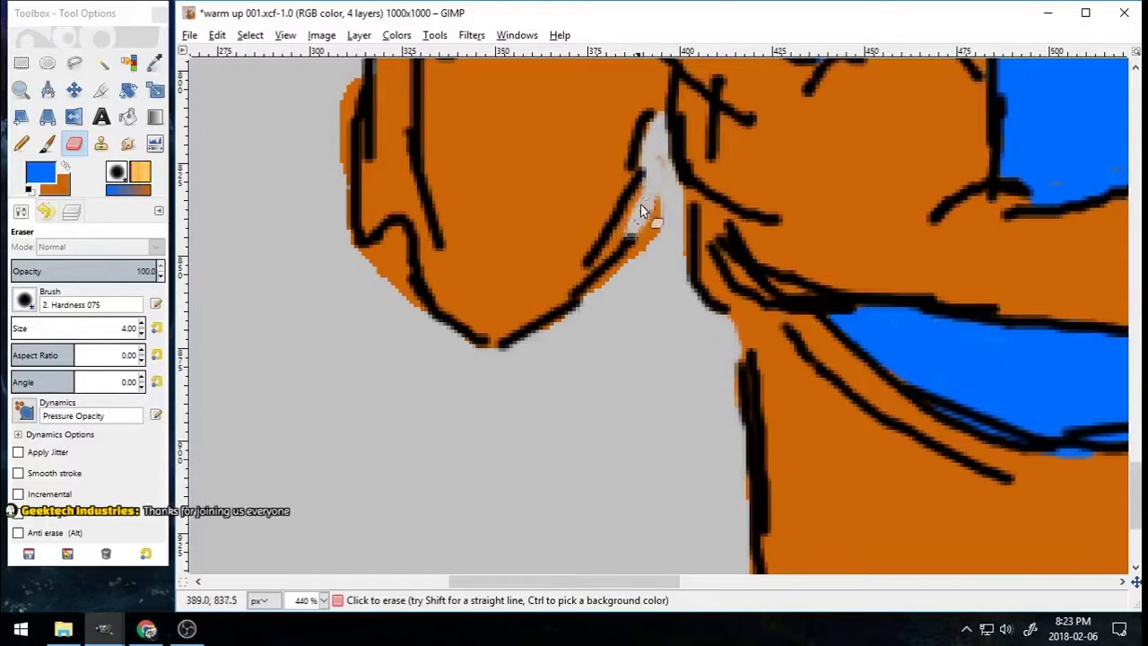
{"action": "left_click_drag", "start_coordinate": [367, 261], "coordinate": [391, 259]}
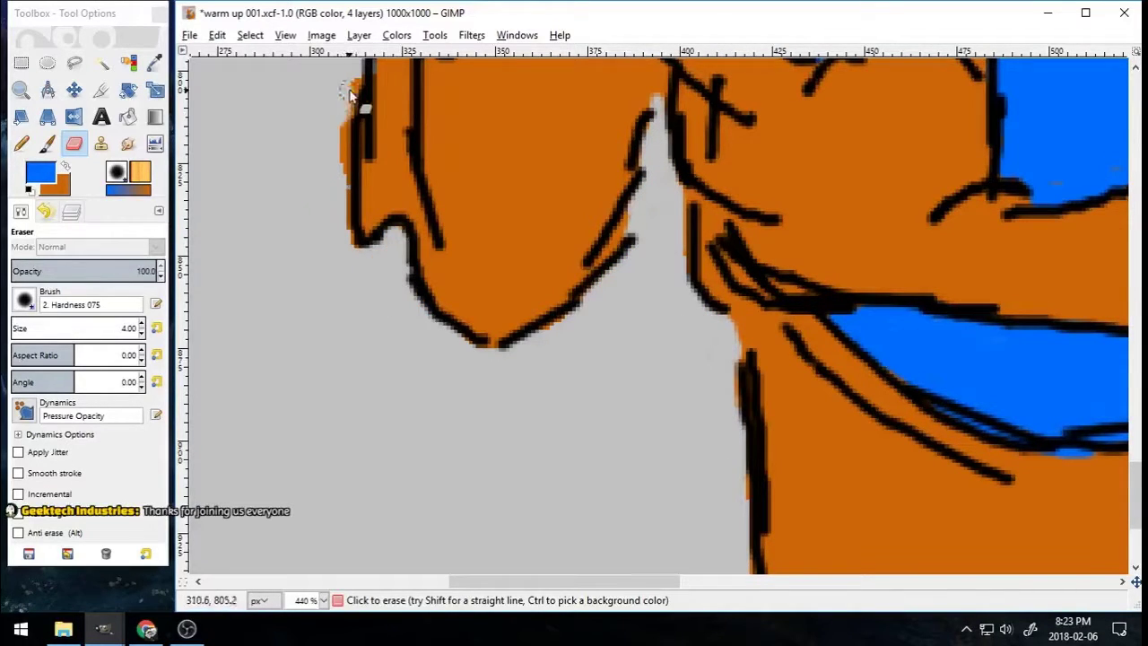
{"action": "left_click_drag", "start_coordinate": [348, 93], "coordinate": [346, 205]}
{"action": "left_click_drag", "start_coordinate": [1135, 496], "coordinate": [1136, 444]}
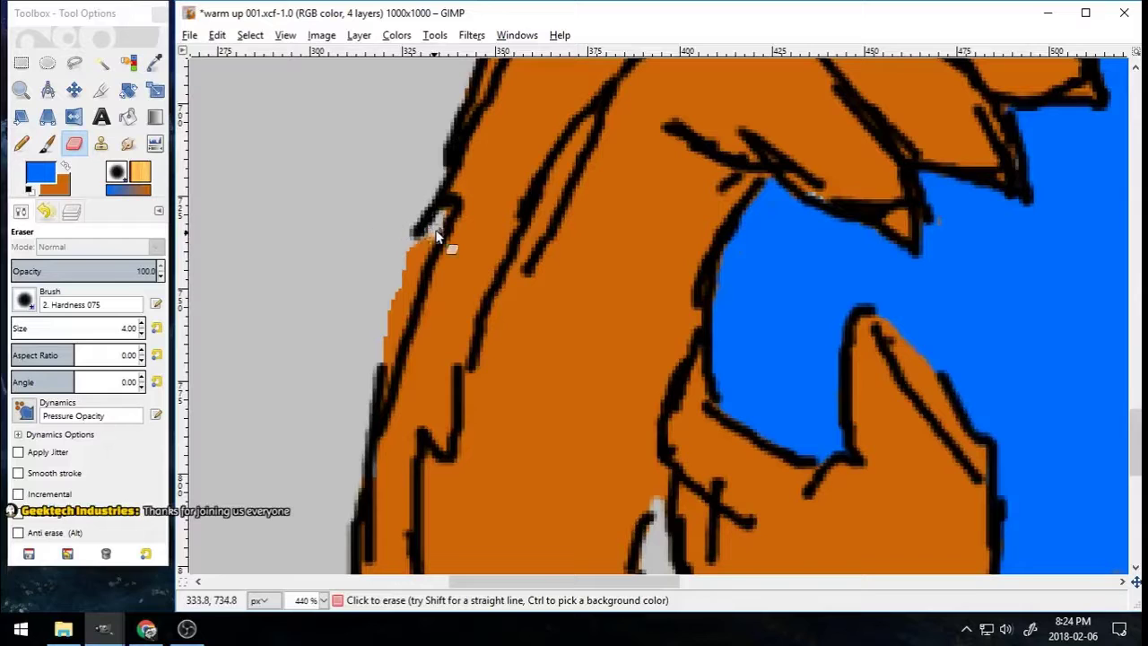
{"action": "left_click_drag", "start_coordinate": [435, 233], "coordinate": [387, 316]}
Step: Paint orange over the gap along the underside of the fingertip resting on the ball
{"action": "left_click", "coordinate": [48, 144]}
{"action": "left_click", "coordinate": [64, 166]}
{"action": "left_click_drag", "start_coordinate": [808, 193], "coordinate": [827, 200]}
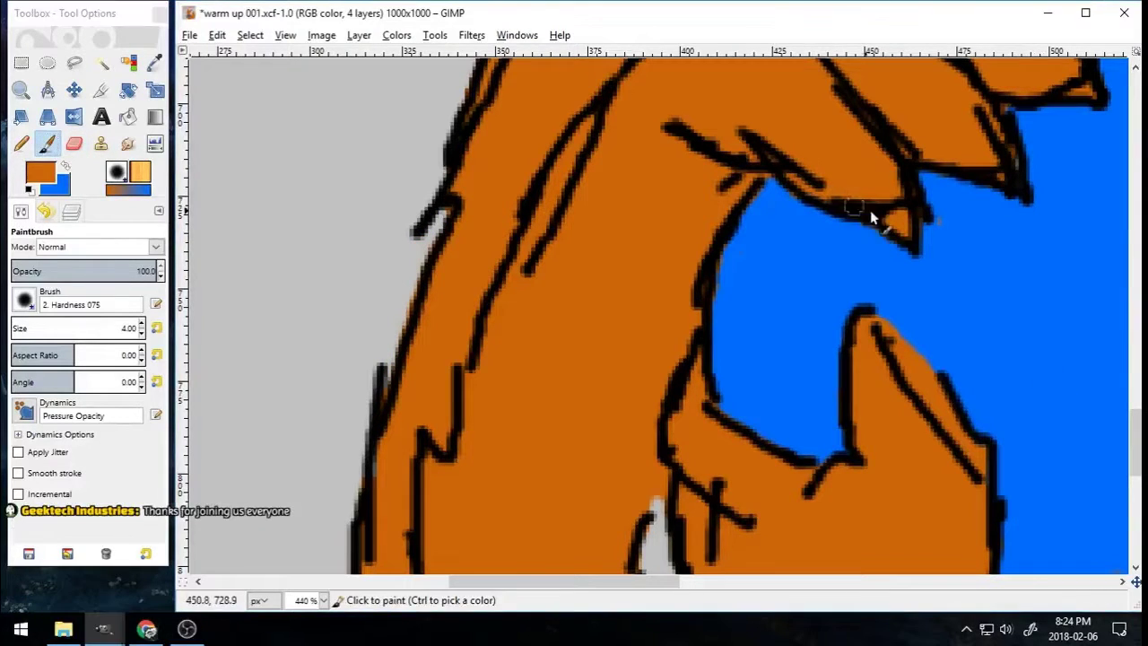
Step: Erase the orange spill above the shoulder line and around the chin and the front of the muzzle
{"action": "left_click", "coordinate": [74, 143]}
{"action": "scroll", "coordinate": [1076, 423], "scroll_direction": "up", "scroll_amount": 4}
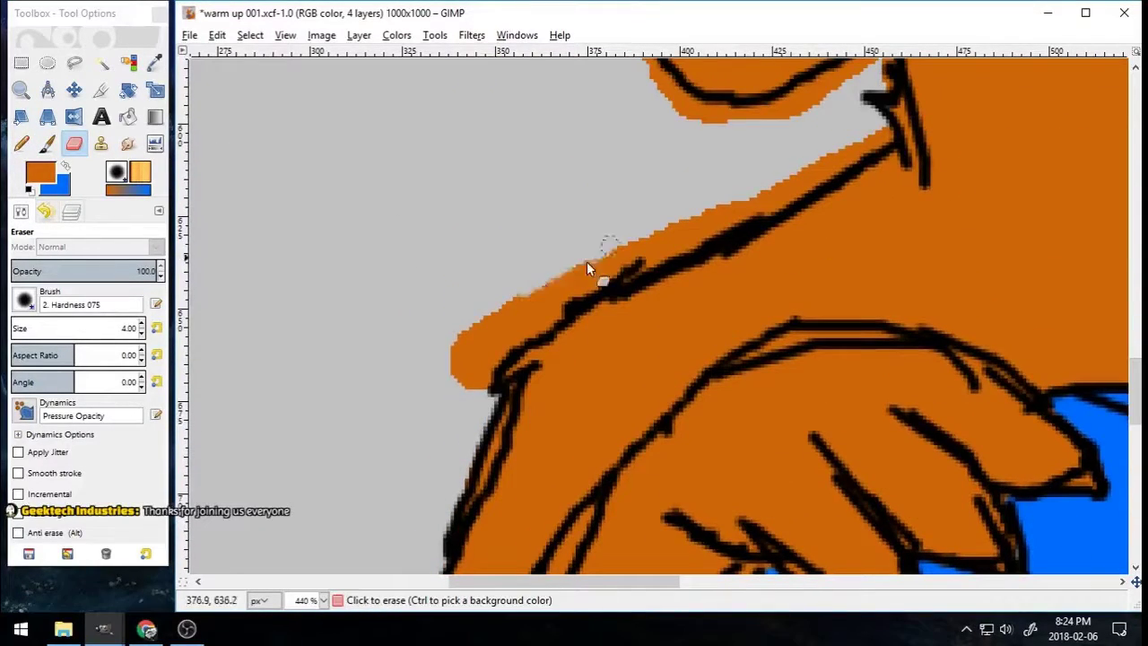
{"action": "mouse_move", "coordinate": [586, 261]}
{"action": "left_mouse_down"}
{"action": "mouse_move", "coordinate": [502, 356]}
{"action": "mouse_move", "coordinate": [510, 288]}
{"action": "mouse_move", "coordinate": [470, 352]}
{"action": "mouse_move", "coordinate": [477, 378]}
{"action": "mouse_move", "coordinate": [672, 239]}
{"action": "mouse_move", "coordinate": [661, 245]}
{"action": "mouse_move", "coordinate": [797, 183]}
{"action": "mouse_move", "coordinate": [700, 242]}
{"action": "mouse_move", "coordinate": [874, 141]}
{"action": "left_mouse_up"}
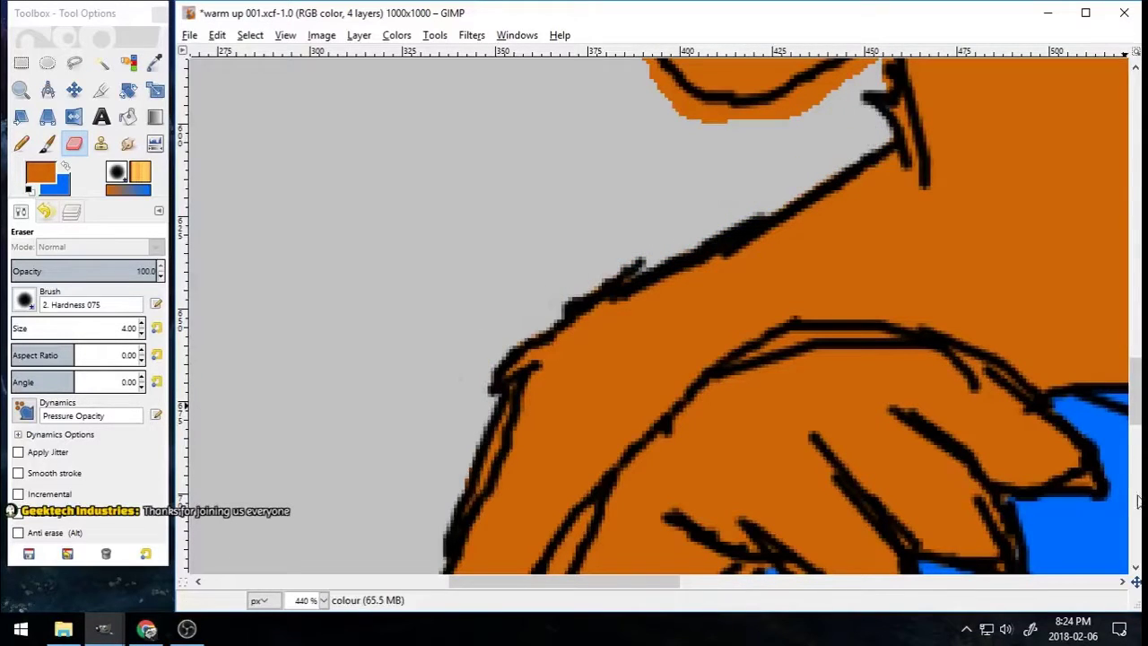
{"action": "scroll", "coordinate": [888, 390], "scroll_direction": "up", "scroll_amount": 3}
{"action": "left_click_drag", "start_coordinate": [860, 400], "coordinate": [732, 466]}
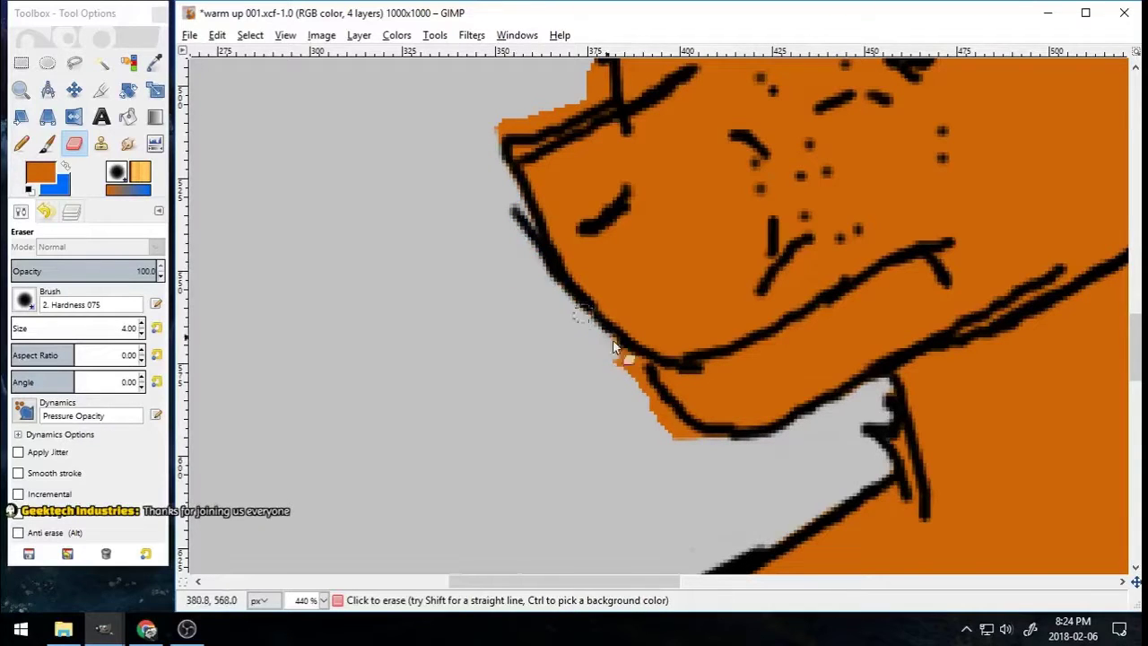
{"action": "mouse_move", "coordinate": [615, 348]}
{"action": "left_mouse_down"}
{"action": "mouse_move", "coordinate": [643, 370]}
{"action": "mouse_move", "coordinate": [637, 409]}
{"action": "left_mouse_up"}
Step: Erase the orange spill around the fringe tufts and above the muzzle on the colour layer, trimming the excess outline strokes there
{"action": "scroll", "coordinate": [573, 323], "scroll_direction": "up", "scroll_amount": 4}
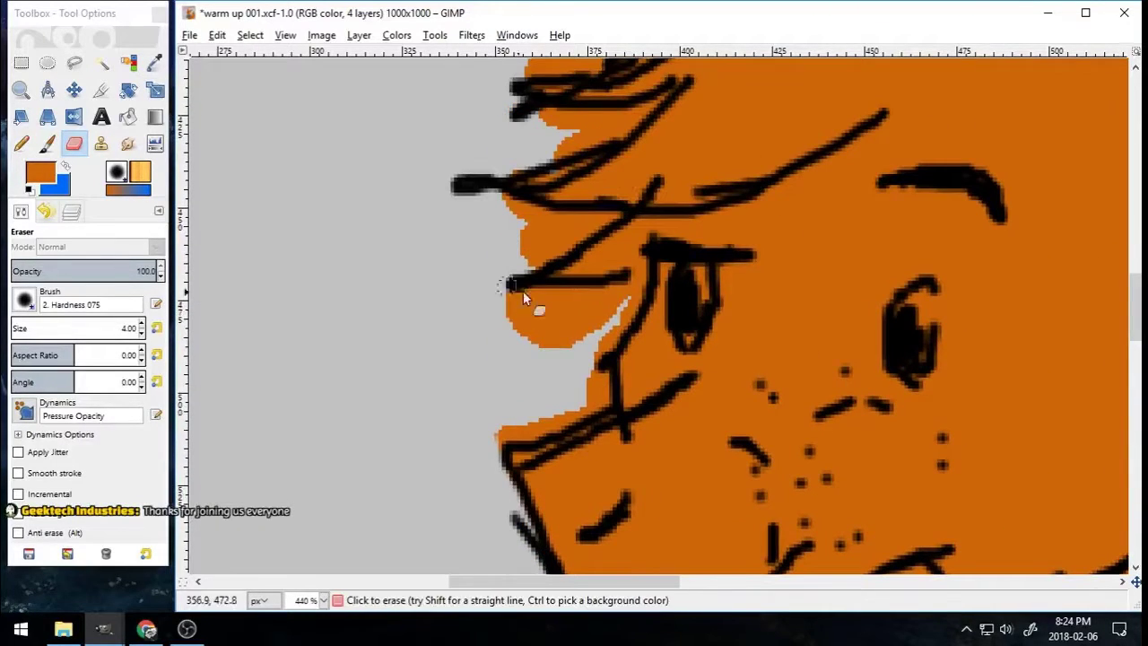
{"action": "mouse_move", "coordinate": [591, 292]}
{"action": "left_mouse_down"}
{"action": "mouse_move", "coordinate": [628, 308]}
{"action": "mouse_move", "coordinate": [531, 356]}
{"action": "left_mouse_up"}
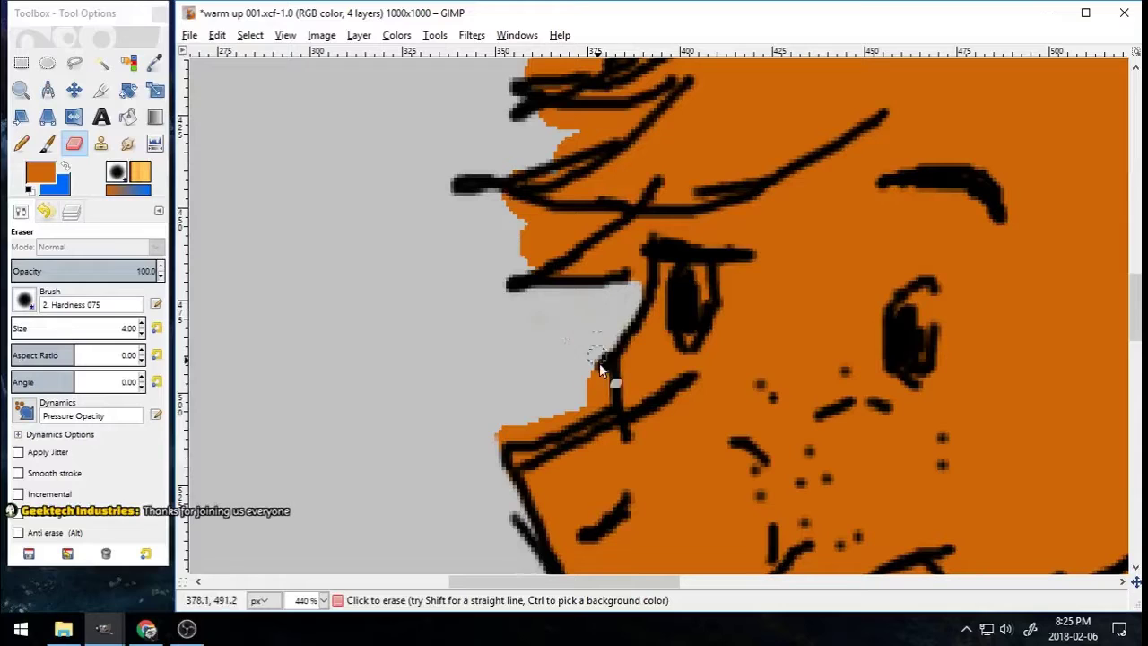
{"action": "left_click", "coordinate": [72, 211]}
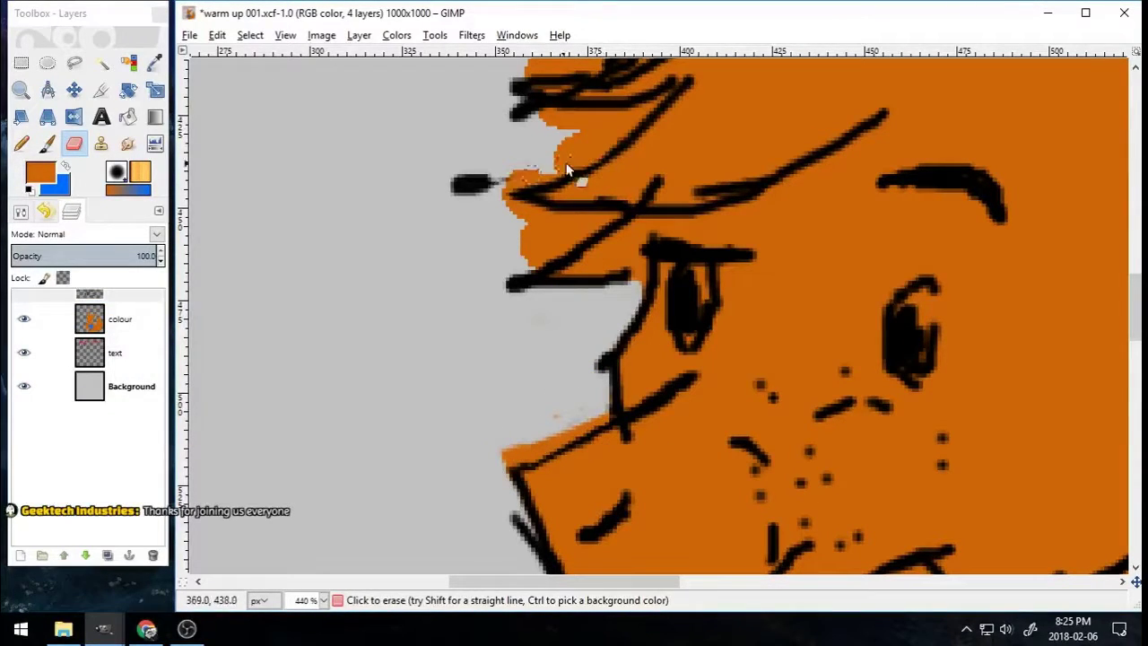
{"action": "left_click", "coordinate": [90, 319]}
{"action": "left_click_drag", "start_coordinate": [593, 415], "coordinate": [503, 465]}
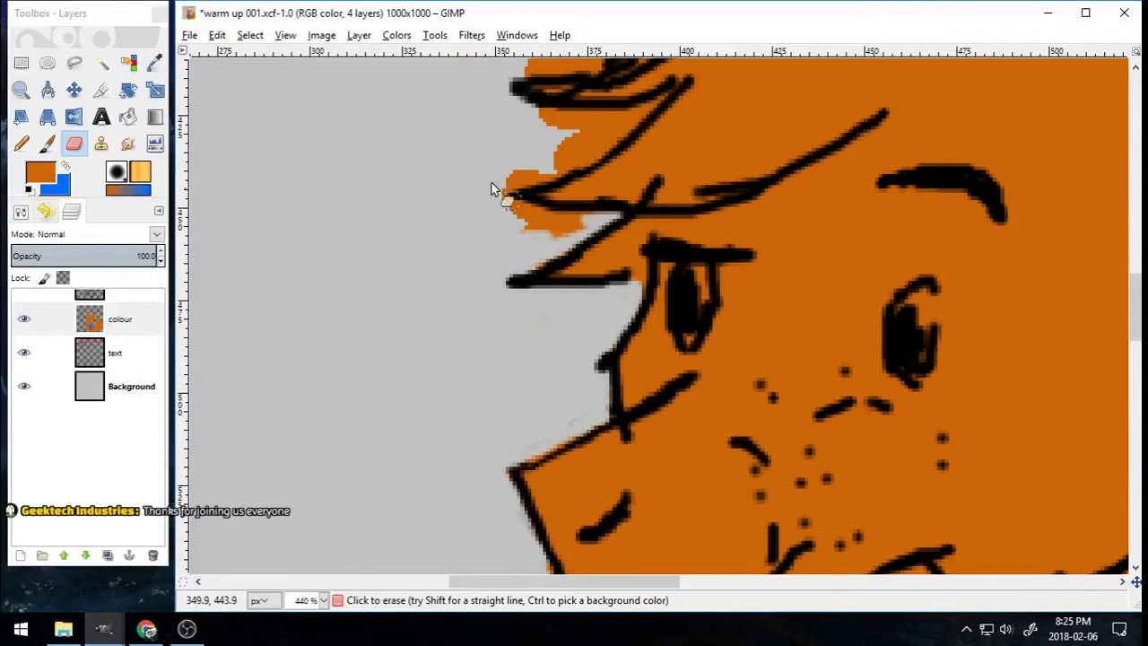
{"action": "mouse_move", "coordinate": [520, 115]}
{"action": "left_mouse_down"}
{"action": "mouse_move", "coordinate": [635, 113]}
{"action": "mouse_move", "coordinate": [612, 141]}
{"action": "mouse_move", "coordinate": [541, 176]}
{"action": "mouse_move", "coordinate": [604, 138]}
{"action": "left_mouse_up"}
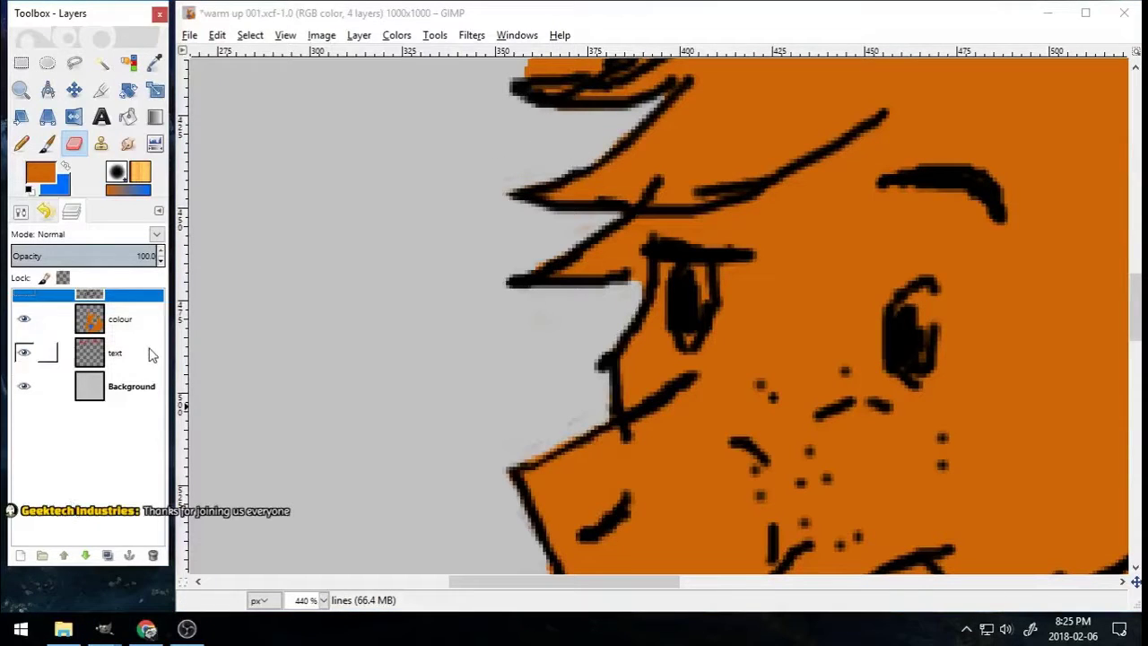
Step: Erase doubled strokes around the fringe, eyes and crown on the lines layer, and remove the orange spill above the fringe on the colour layer
{"action": "left_click_drag", "start_coordinate": [707, 192], "coordinate": [688, 196]}
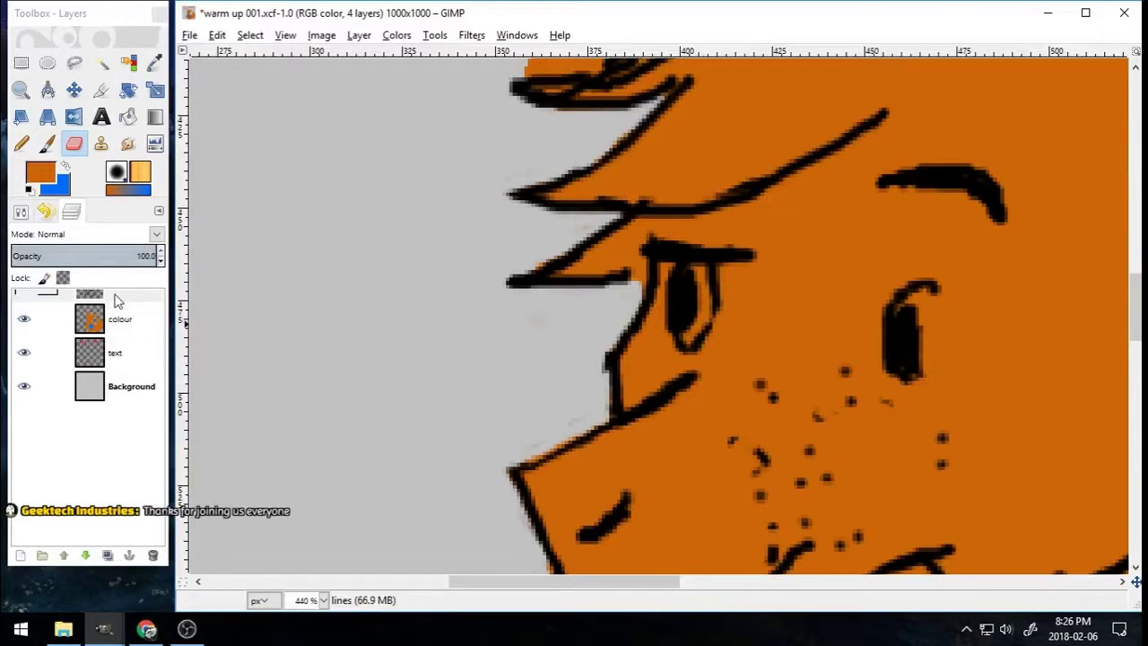
{"action": "scroll", "coordinate": [673, 330], "scroll_direction": "up", "scroll_amount": 5}
{"action": "left_click_drag", "start_coordinate": [631, 312], "coordinate": [604, 318]}
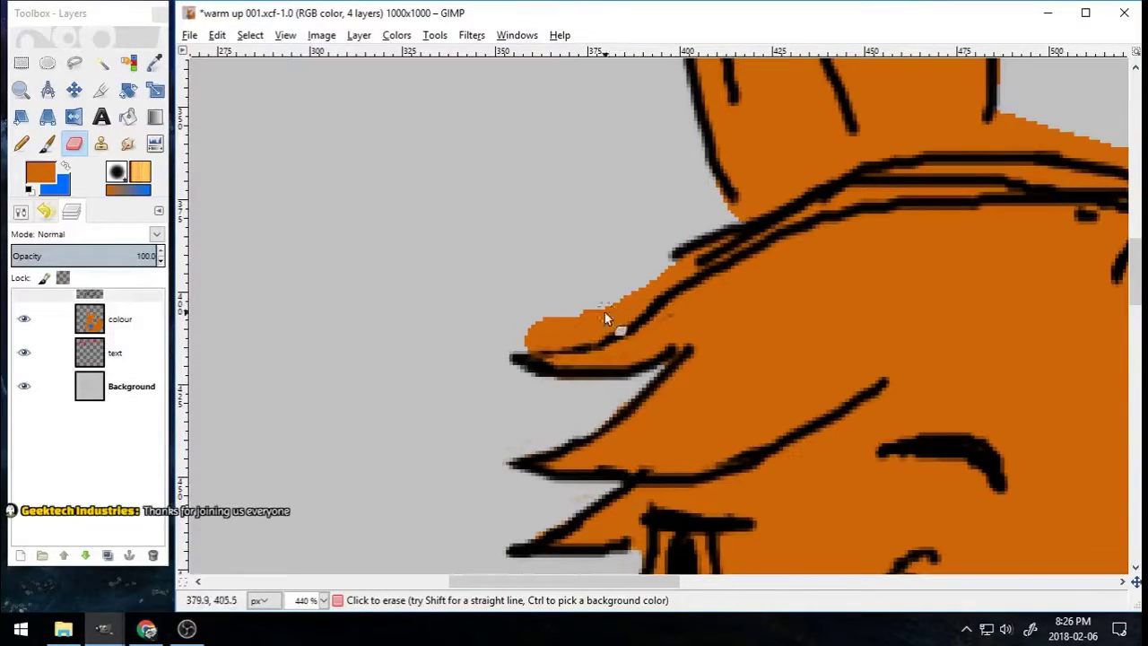
{"action": "mouse_move", "coordinate": [695, 294]}
{"action": "left_mouse_down"}
{"action": "mouse_move", "coordinate": [741, 292]}
{"action": "mouse_move", "coordinate": [699, 242]}
{"action": "mouse_move", "coordinate": [891, 171]}
{"action": "mouse_move", "coordinate": [1004, 185]}
{"action": "left_mouse_up"}
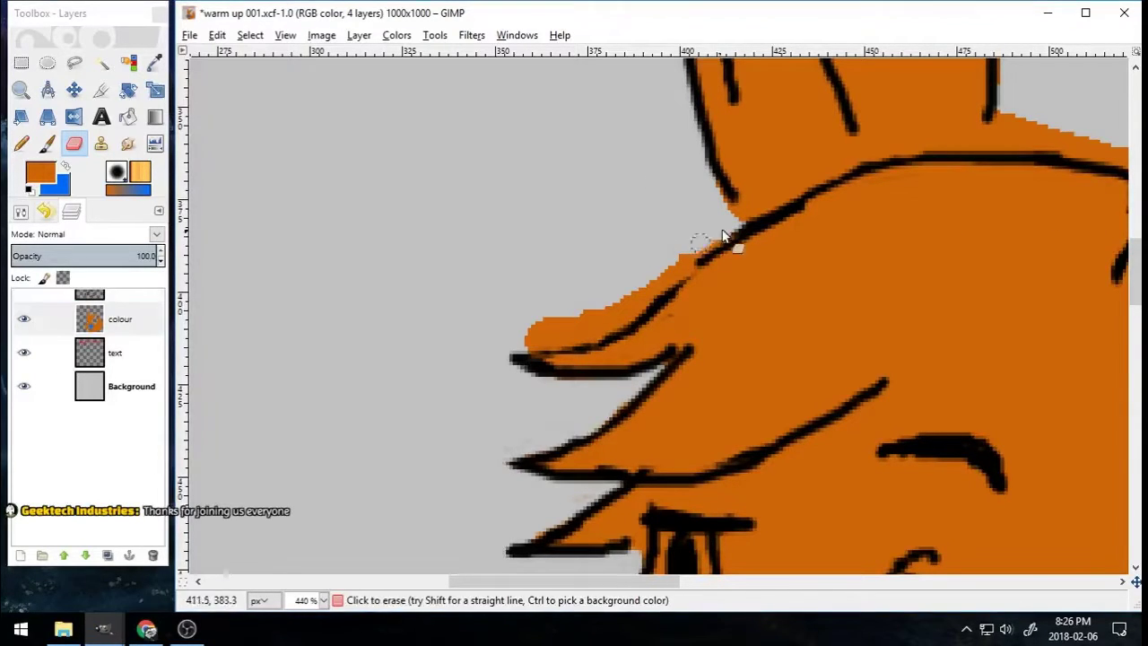
{"action": "mouse_move", "coordinate": [627, 310]}
{"action": "left_mouse_down"}
{"action": "mouse_move", "coordinate": [499, 329]}
{"action": "mouse_move", "coordinate": [610, 328]}
{"action": "left_mouse_up"}
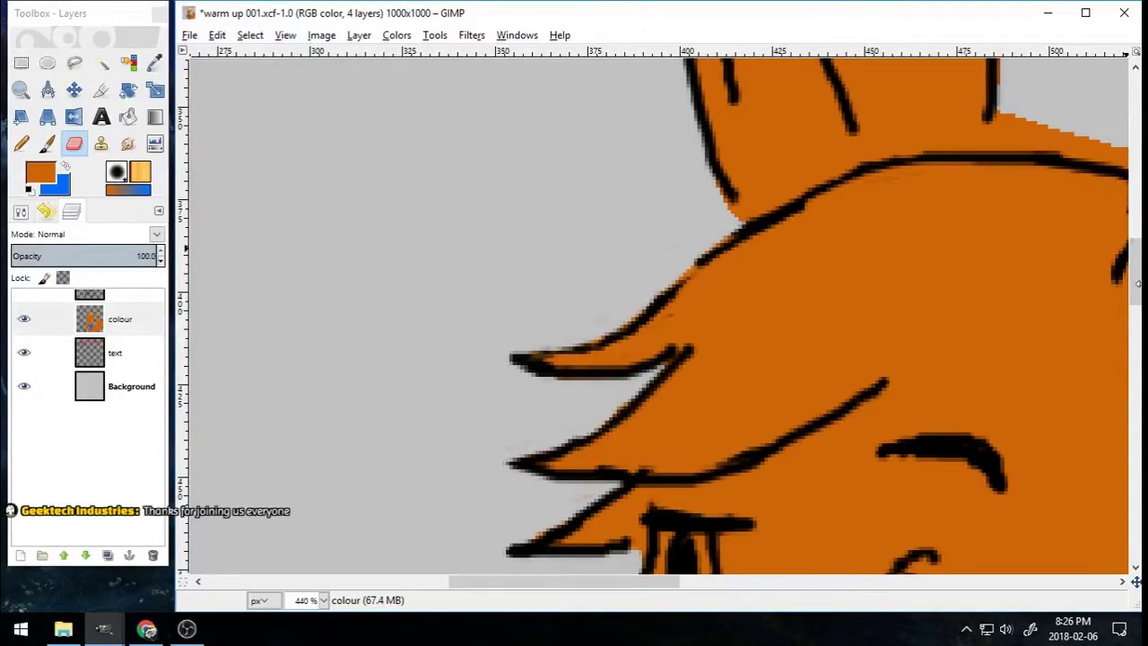
Step: Erase the extra inner stroke of the upright ear on the lines layer and trim the orange along the ear's edges on the colour layer
{"action": "mouse_move", "coordinate": [1136, 281]}
{"action": "left_mouse_down"}
{"action": "mouse_move", "coordinate": [1135, 230]}
{"action": "mouse_move", "coordinate": [1135, 243]}
{"action": "left_mouse_up"}
{"action": "left_click", "coordinate": [116, 295]}
{"action": "mouse_move", "coordinate": [665, 138]}
{"action": "left_mouse_down"}
{"action": "mouse_move", "coordinate": [659, 200]}
{"action": "mouse_move", "coordinate": [668, 140]}
{"action": "left_mouse_up"}
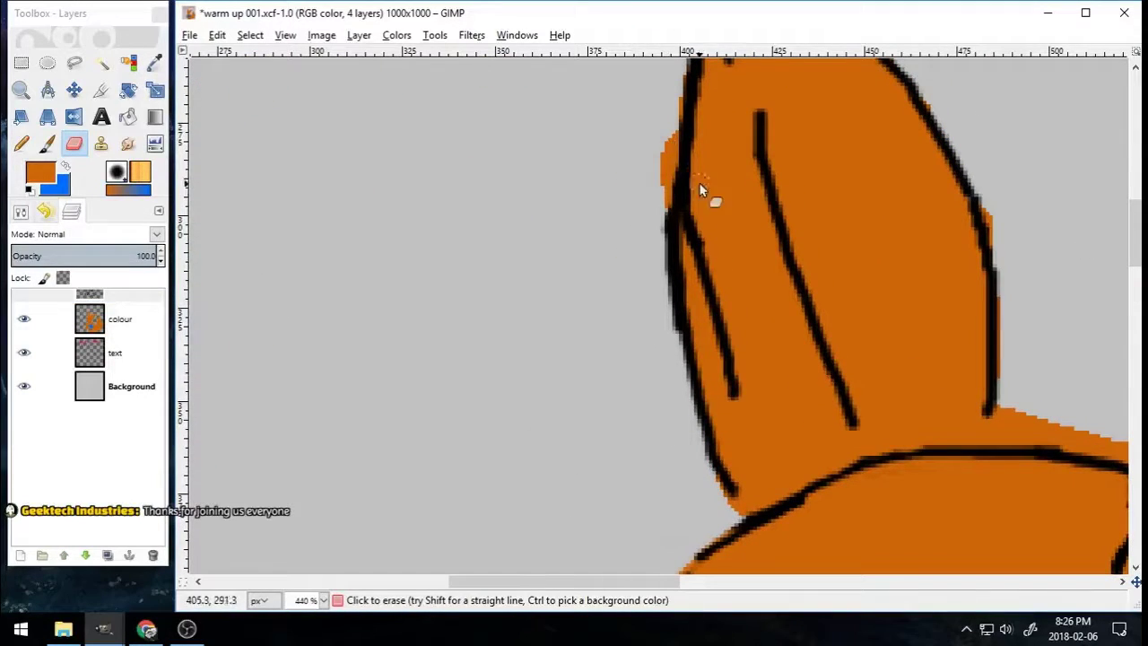
{"action": "left_click_drag", "start_coordinate": [699, 215], "coordinate": [735, 397]}
{"action": "left_click", "coordinate": [118, 319]}
{"action": "left_click_drag", "start_coordinate": [685, 87], "coordinate": [674, 199]}
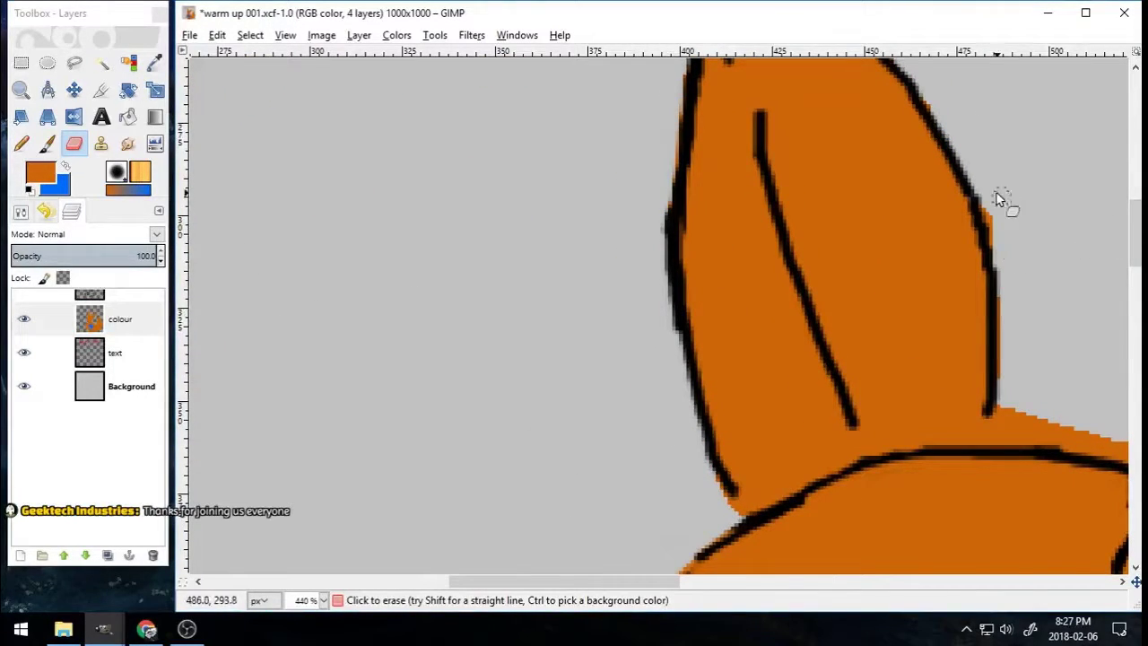
Step: Tidy the upright ear's tip by erasing stray line work and the orange spill around both tufts
{"action": "left_click_drag", "start_coordinate": [1135, 224], "coordinate": [1135, 184]}
{"action": "left_click", "coordinate": [116, 295]}
{"action": "mouse_move", "coordinate": [685, 309]}
{"action": "left_mouse_down"}
{"action": "mouse_move", "coordinate": [689, 341]}
{"action": "mouse_move", "coordinate": [700, 289]}
{"action": "left_mouse_up"}
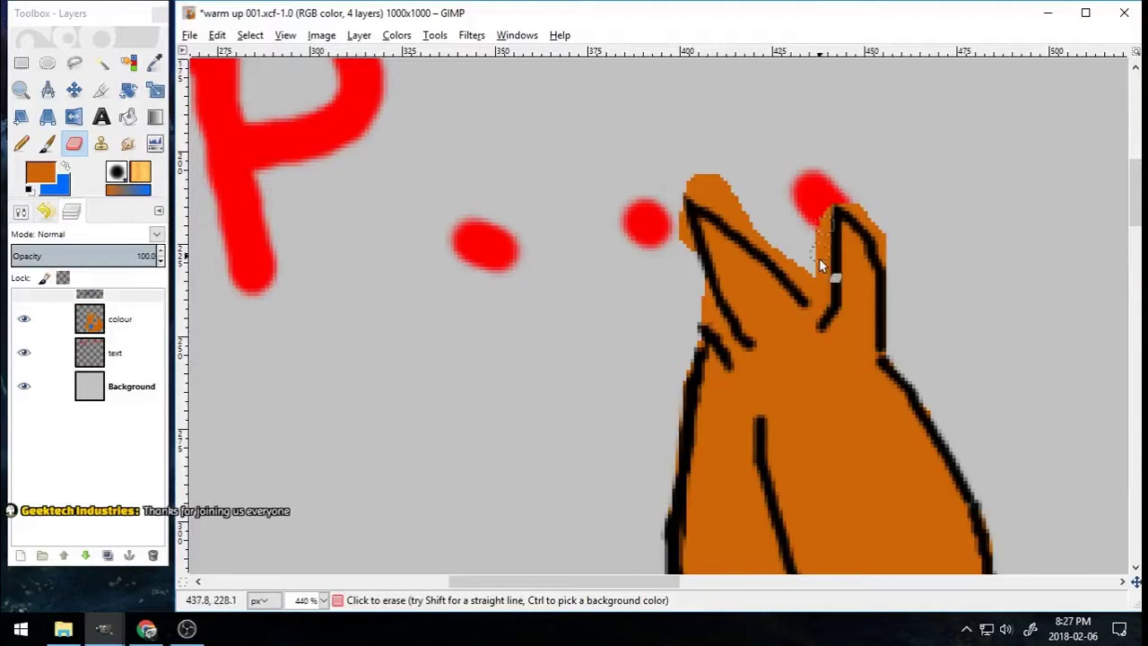
{"action": "left_click", "coordinate": [116, 295]}
{"action": "left_click", "coordinate": [695, 312]}
{"action": "left_click", "coordinate": [120, 318]}
{"action": "left_click_drag", "start_coordinate": [698, 289], "coordinate": [698, 321]}
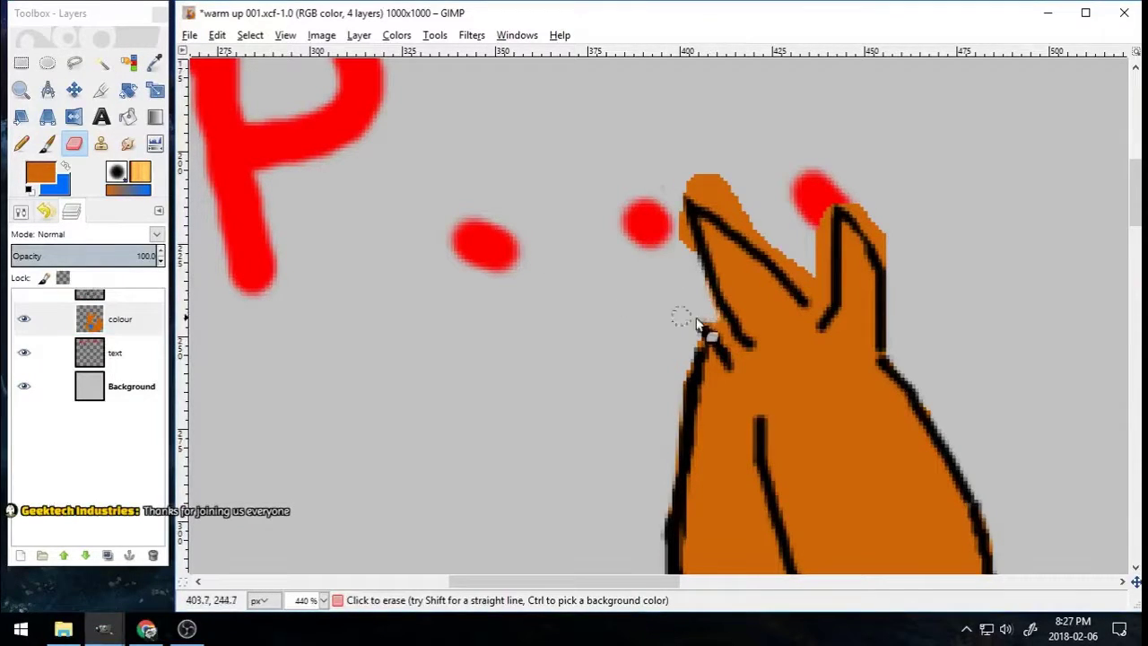
{"action": "mouse_move", "coordinate": [687, 226]}
{"action": "left_mouse_down"}
{"action": "mouse_move", "coordinate": [742, 210]}
{"action": "mouse_move", "coordinate": [812, 289]}
{"action": "mouse_move", "coordinate": [803, 203]}
{"action": "mouse_move", "coordinate": [826, 221]}
{"action": "mouse_move", "coordinate": [809, 287]}
{"action": "left_mouse_up"}
{"action": "left_click_drag", "start_coordinate": [845, 184], "coordinate": [887, 258]}
Step: Erase the orange between the ears above the crown, and remove the scribbled strokes at the sideways ear's base on the lines layer
{"action": "left_click_drag", "start_coordinate": [558, 585], "coordinate": [691, 585]}
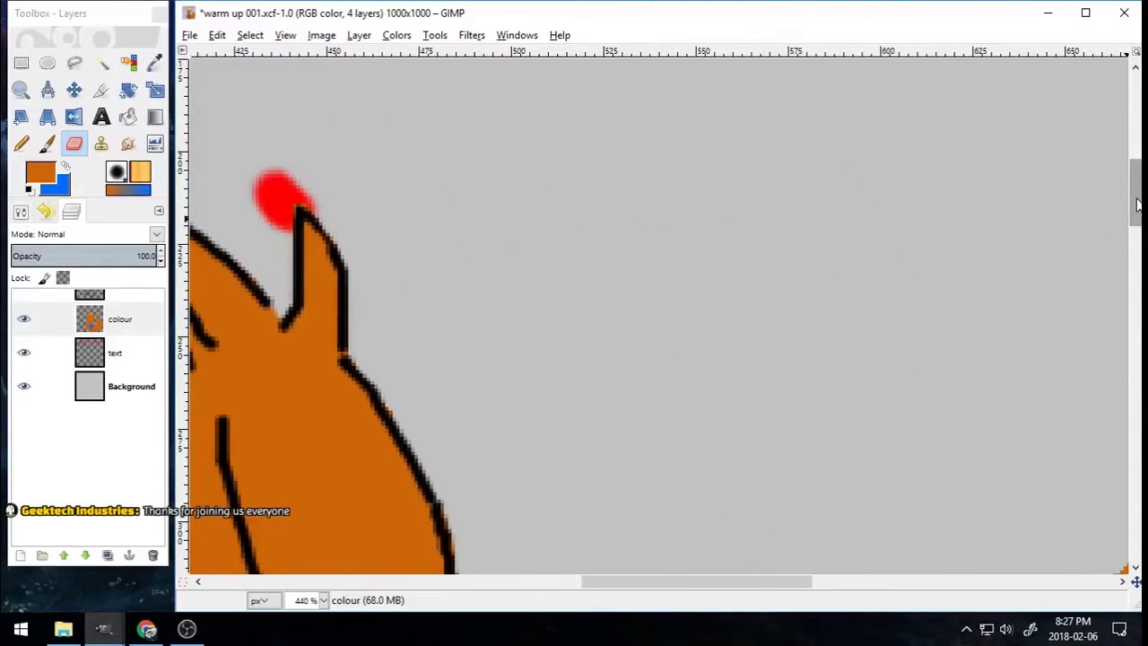
{"action": "left_click_drag", "start_coordinate": [1135, 203], "coordinate": [1135, 249]}
{"action": "left_click_drag", "start_coordinate": [466, 355], "coordinate": [466, 377]}
{"action": "left_click_drag", "start_coordinate": [625, 410], "coordinate": [603, 400]}
{"action": "left_click", "coordinate": [54, 294]}
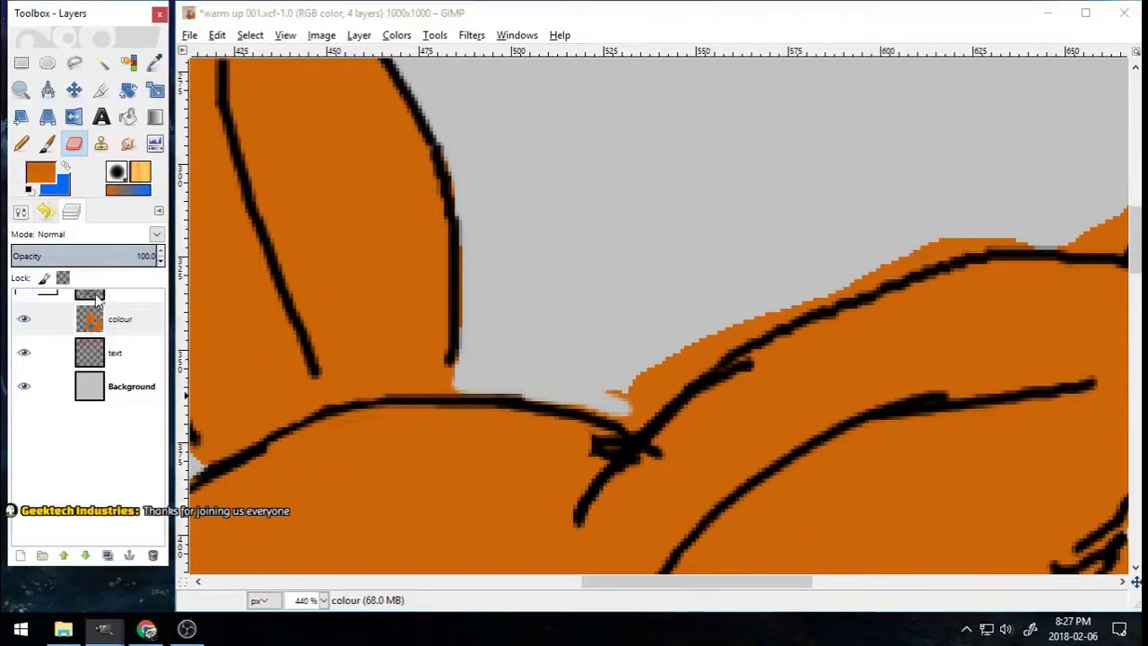
{"action": "left_click_drag", "start_coordinate": [619, 443], "coordinate": [605, 457]}
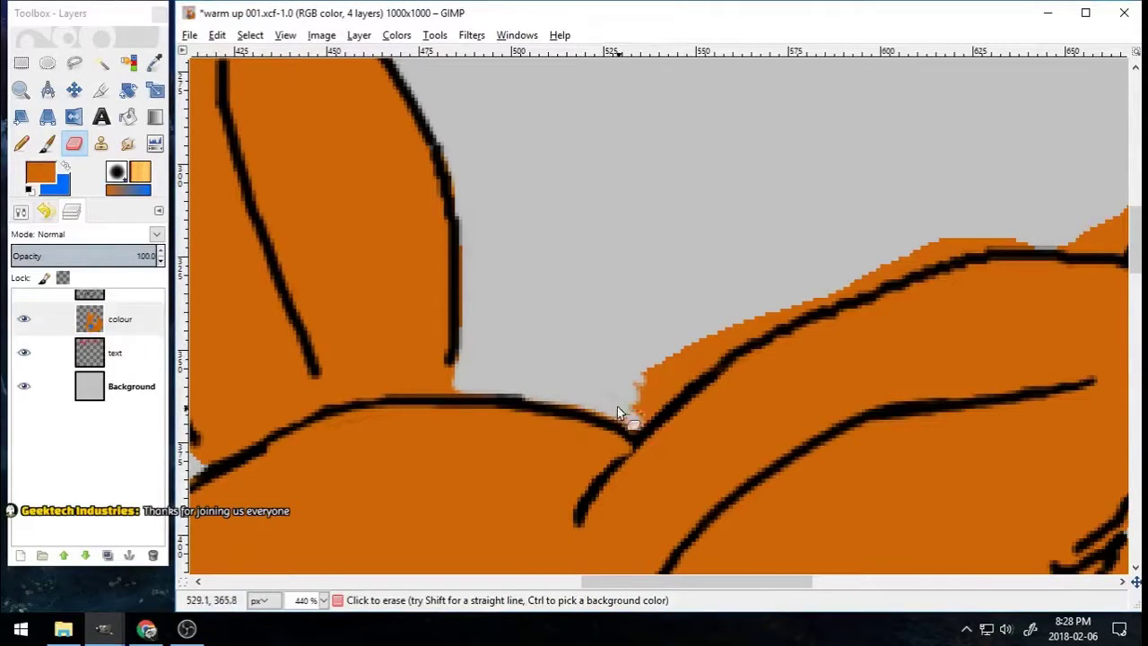
Step: Erase the orange spill along the sideways ear's upper edge, around its tufted tip and down its underside on the colour layer
{"action": "mouse_move", "coordinate": [617, 412]}
{"action": "left_mouse_down"}
{"action": "mouse_move", "coordinate": [680, 393]}
{"action": "mouse_move", "coordinate": [687, 344]}
{"action": "left_mouse_up"}
{"action": "left_click_drag", "start_coordinate": [863, 283], "coordinate": [953, 246]}
{"action": "left_click_drag", "start_coordinate": [689, 583], "coordinate": [789, 588]}
{"action": "mouse_move", "coordinate": [660, 242]}
{"action": "left_mouse_down"}
{"action": "mouse_move", "coordinate": [718, 252]}
{"action": "mouse_move", "coordinate": [791, 167]}
{"action": "left_mouse_up"}
{"action": "mouse_move", "coordinate": [874, 110]}
{"action": "left_mouse_down"}
{"action": "mouse_move", "coordinate": [866, 197]}
{"action": "mouse_move", "coordinate": [1007, 154]}
{"action": "mouse_move", "coordinate": [960, 205]}
{"action": "mouse_move", "coordinate": [1027, 266]}
{"action": "mouse_move", "coordinate": [943, 313]}
{"action": "mouse_move", "coordinate": [961, 323]}
{"action": "left_mouse_up"}
{"action": "left_click_drag", "start_coordinate": [1135, 238], "coordinate": [1135, 271]}
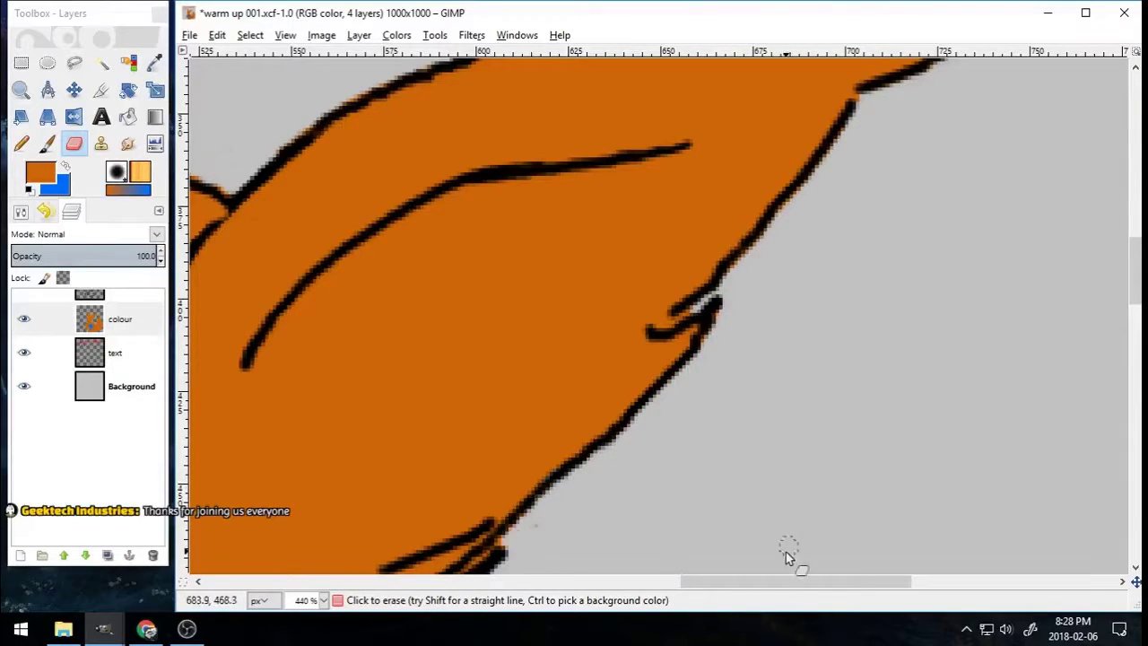
Step: Touch up the cheek fur and erase the orange spill between and beside its tufts on the colour layer
{"action": "left_click_drag", "start_coordinate": [786, 581], "coordinate": [733, 581]}
{"action": "left_click_drag", "start_coordinate": [1135, 273], "coordinate": [1135, 315]}
{"action": "left_click", "coordinate": [48, 143]}
{"action": "left_click", "coordinate": [673, 287]}
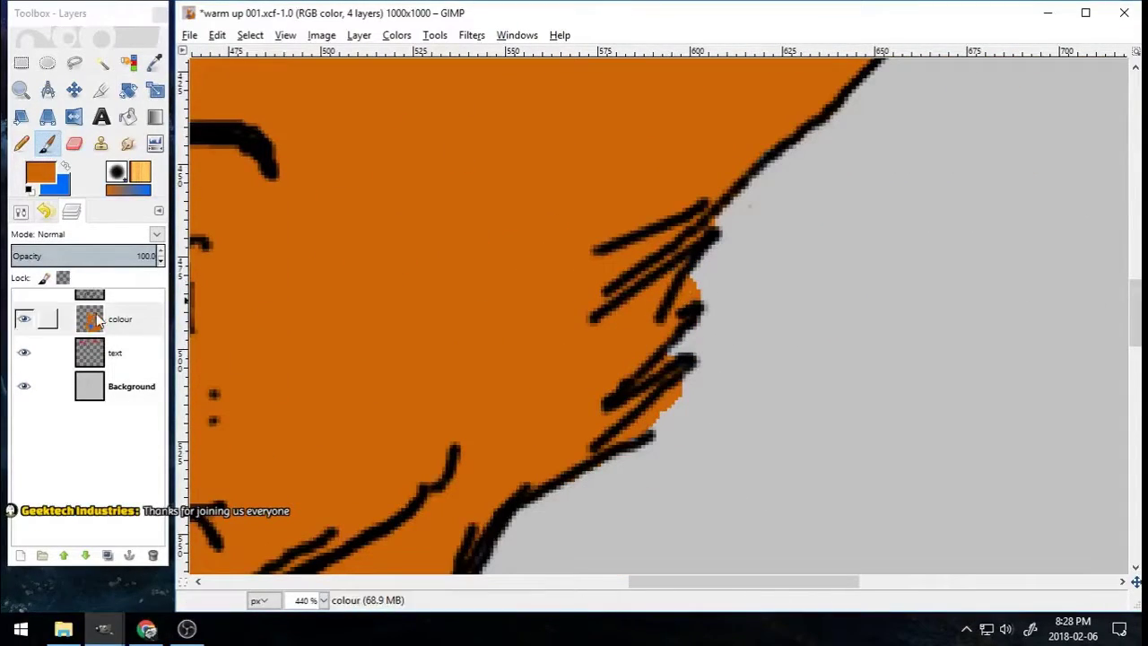
{"action": "key", "text": "shift+e"}
{"action": "left_click_drag", "start_coordinate": [709, 245], "coordinate": [663, 269]}
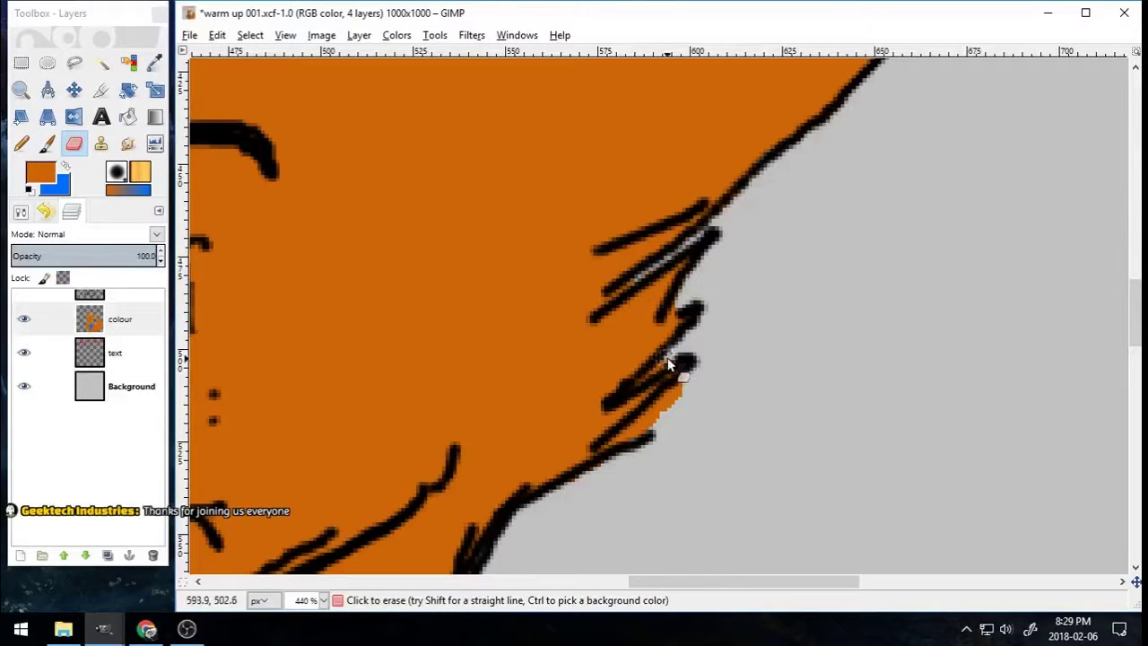
{"action": "left_click_drag", "start_coordinate": [686, 389], "coordinate": [652, 421]}
Step: Erase the whisker strokes, the doubled mouth and jaw strokes and the jaw line's hooked end on the lines layer
{"action": "left_click_drag", "start_coordinate": [1135, 309], "coordinate": [1135, 351]}
{"action": "left_click", "coordinate": [121, 294]}
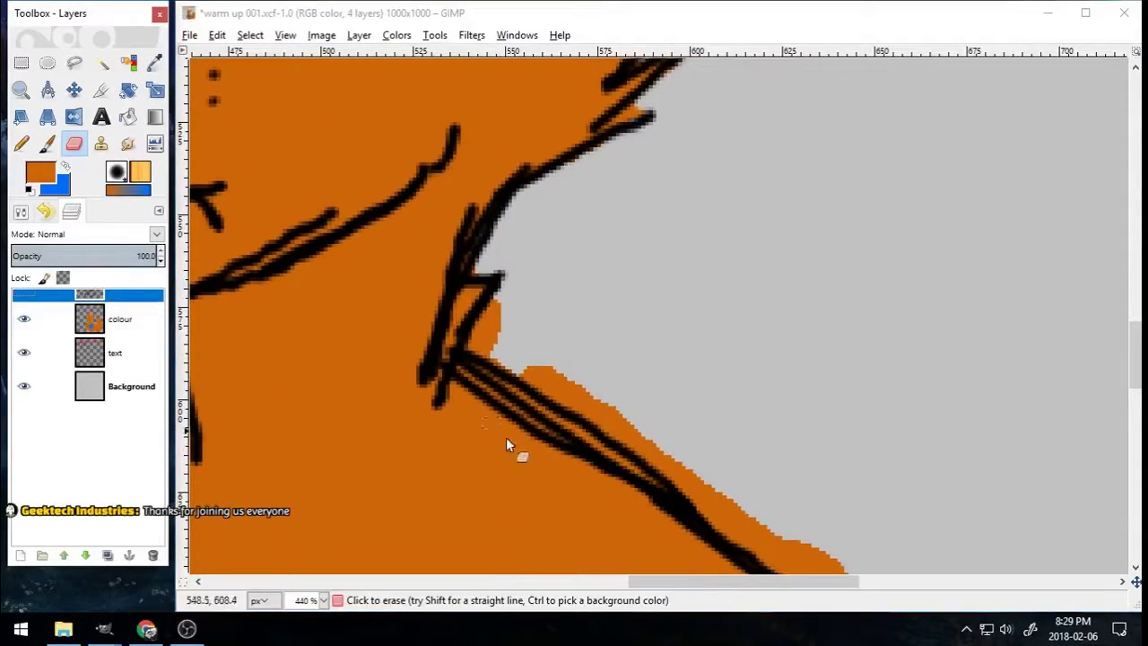
{"action": "scroll", "coordinate": [669, 191], "scroll_direction": "left", "scroll_amount": 5}
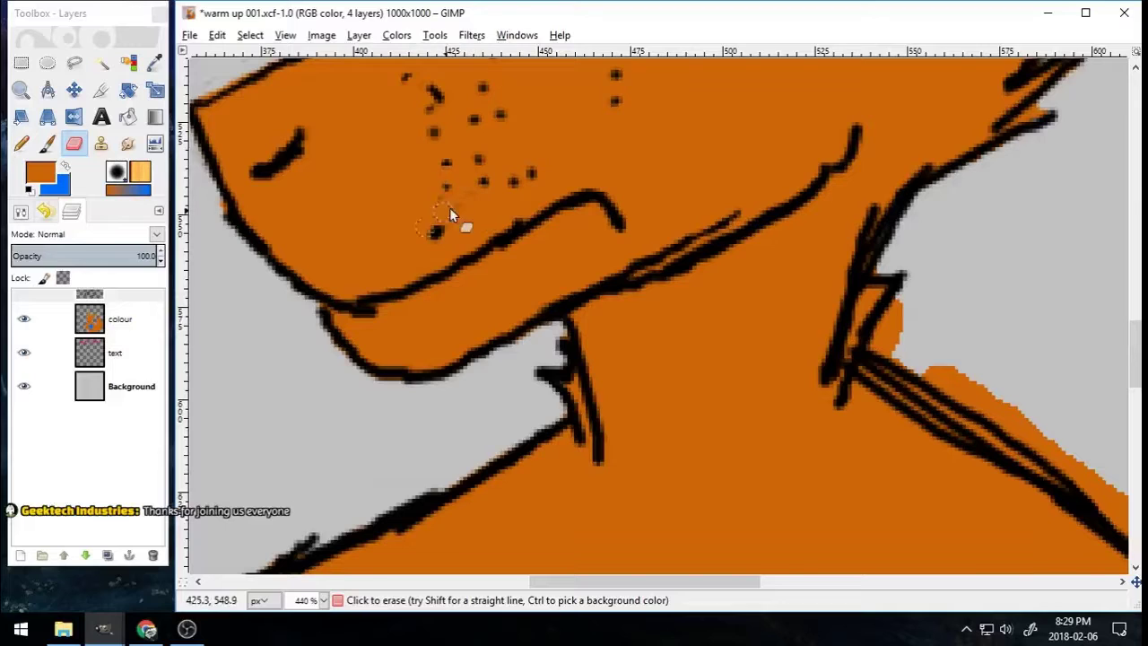
{"action": "left_click_drag", "start_coordinate": [214, 192], "coordinate": [256, 259]}
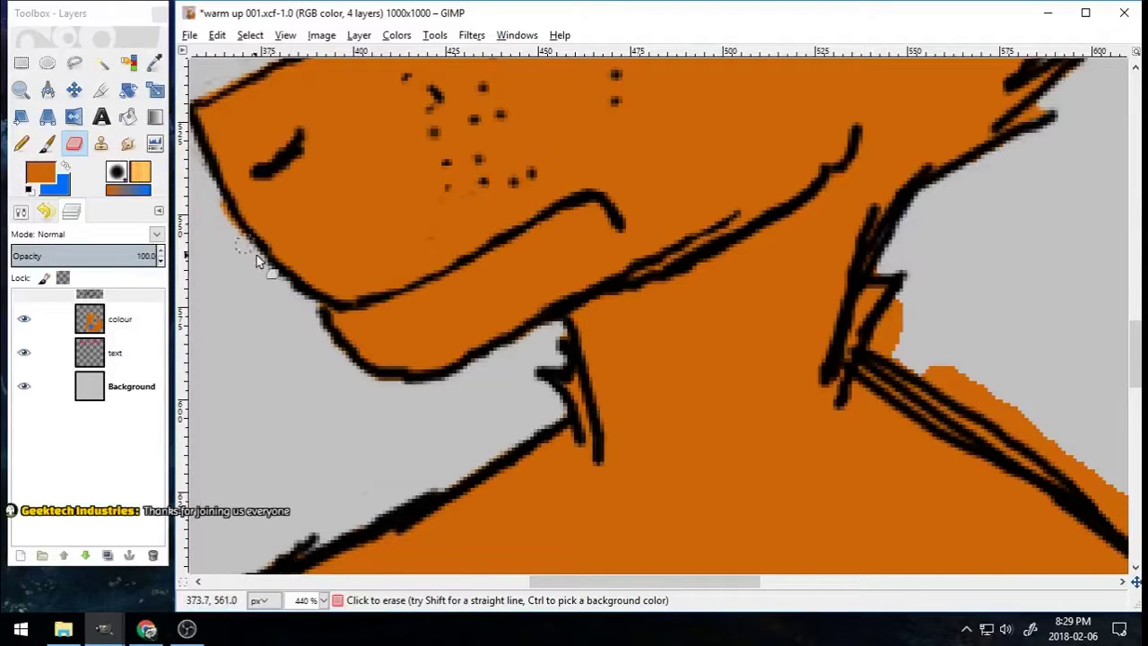
{"action": "left_click_drag", "start_coordinate": [630, 233], "coordinate": [555, 284]}
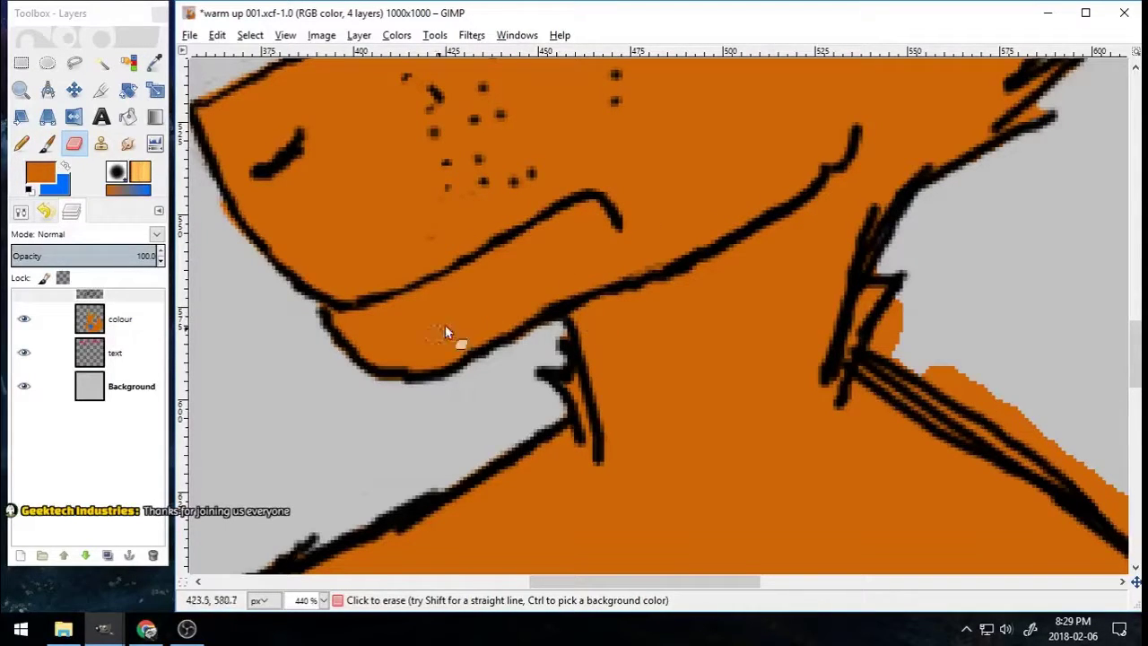
{"action": "left_click_drag", "start_coordinate": [829, 189], "coordinate": [858, 139]}
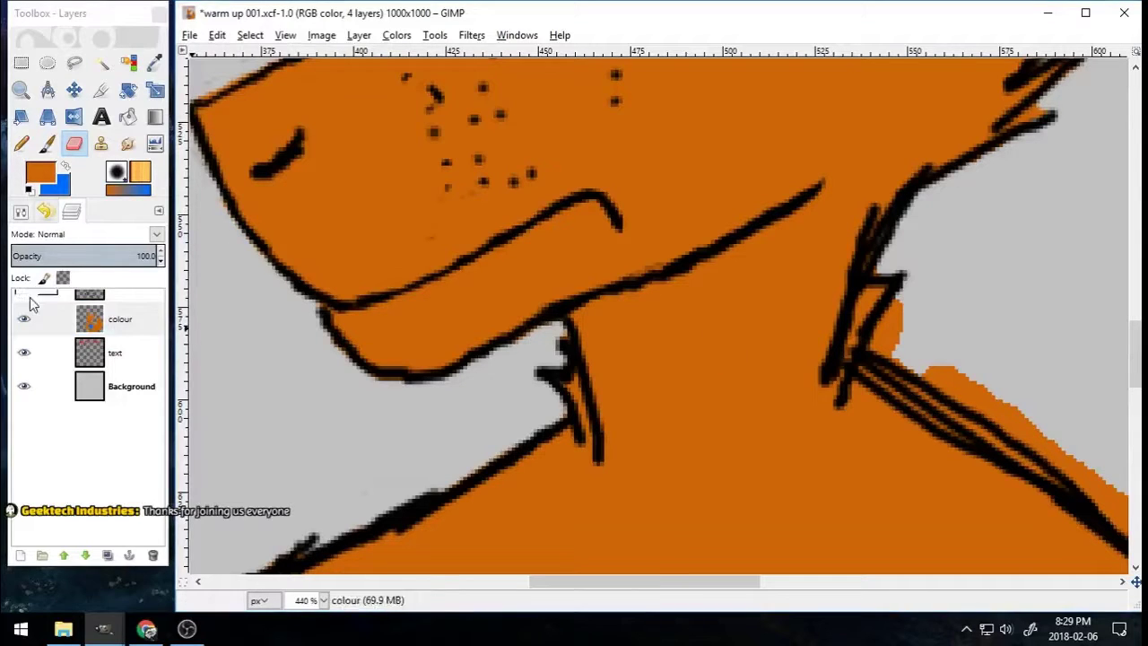
Step: Erase the doubled and stray strokes on both sides of the neck and along the far shoulder on the lines layer
{"action": "mouse_move", "coordinate": [901, 170]}
{"action": "left_mouse_down"}
{"action": "mouse_move", "coordinate": [859, 253]}
{"action": "mouse_move", "coordinate": [827, 372]}
{"action": "left_mouse_up"}
{"action": "right_click", "coordinate": [737, 203]}
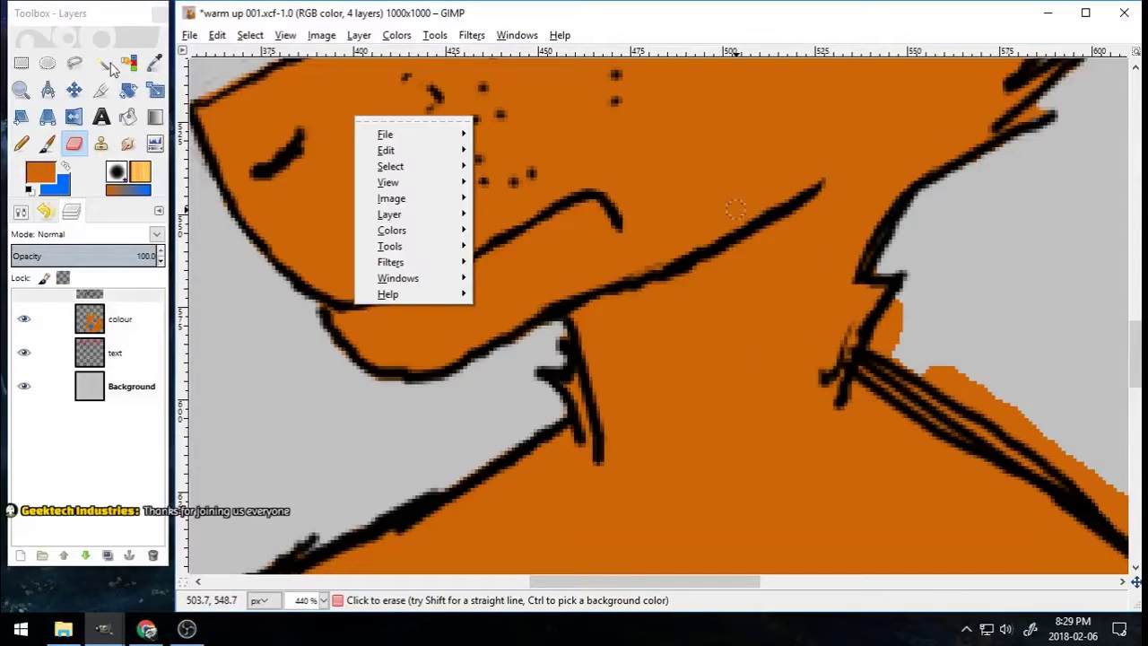
{"action": "left_click", "coordinate": [978, 345]}
{"action": "left_click_drag", "start_coordinate": [892, 248], "coordinate": [925, 210]}
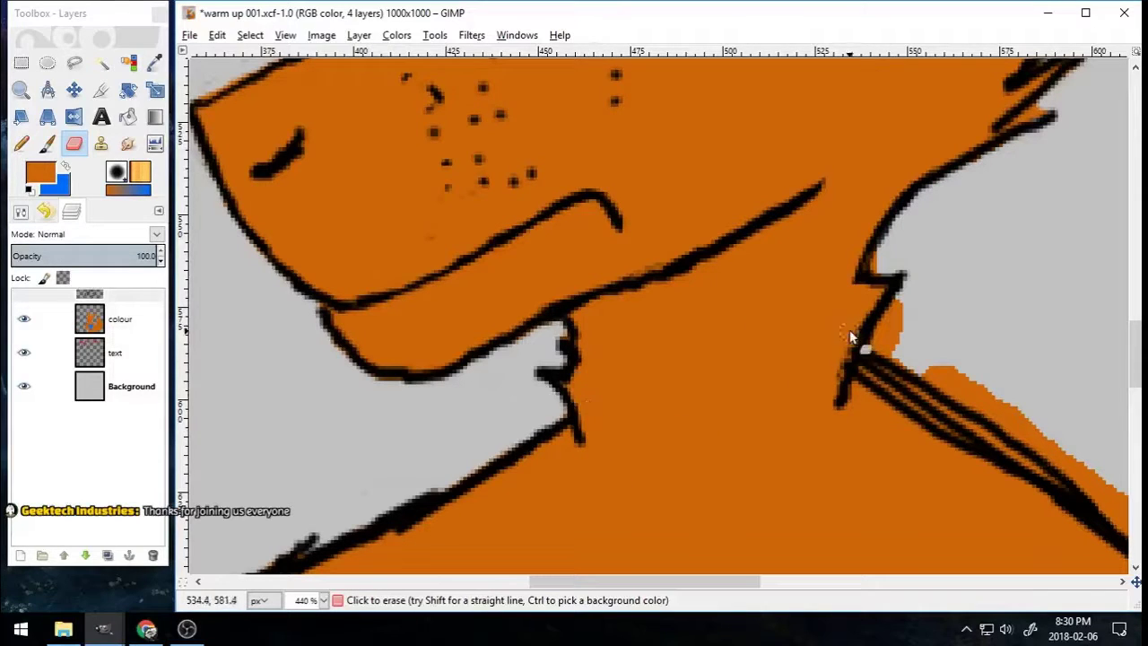
{"action": "left_click_drag", "start_coordinate": [847, 360], "coordinate": [859, 431]}
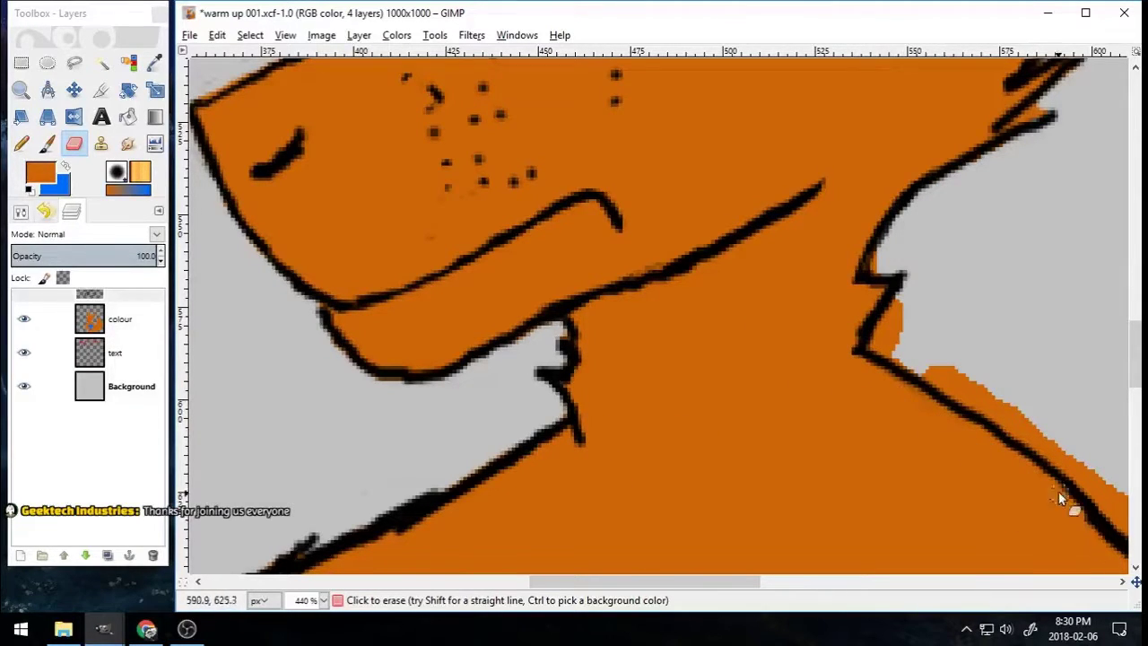
Step: Erase the orange spill behind the neck, down the shoulder line and under the shoulder's pointed tuft on the colour layer
{"action": "left_click_drag", "start_coordinate": [556, 582], "coordinate": [622, 583]}
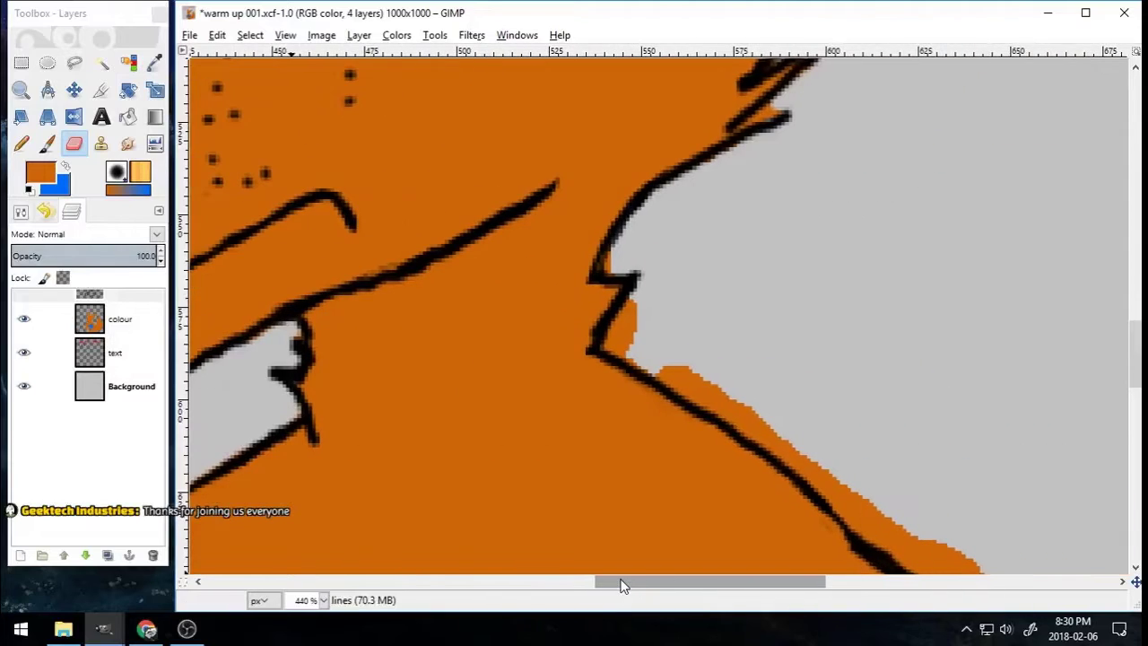
{"action": "left_click", "coordinate": [123, 311]}
{"action": "left_click_drag", "start_coordinate": [610, 262], "coordinate": [638, 293]}
{"action": "mouse_move", "coordinate": [598, 341]}
{"action": "left_mouse_down"}
{"action": "mouse_move", "coordinate": [763, 419]}
{"action": "mouse_move", "coordinate": [927, 578]}
{"action": "mouse_move", "coordinate": [959, 573]}
{"action": "left_mouse_up"}
{"action": "scroll", "coordinate": [959, 574], "scroll_direction": "down", "scroll_amount": 3}
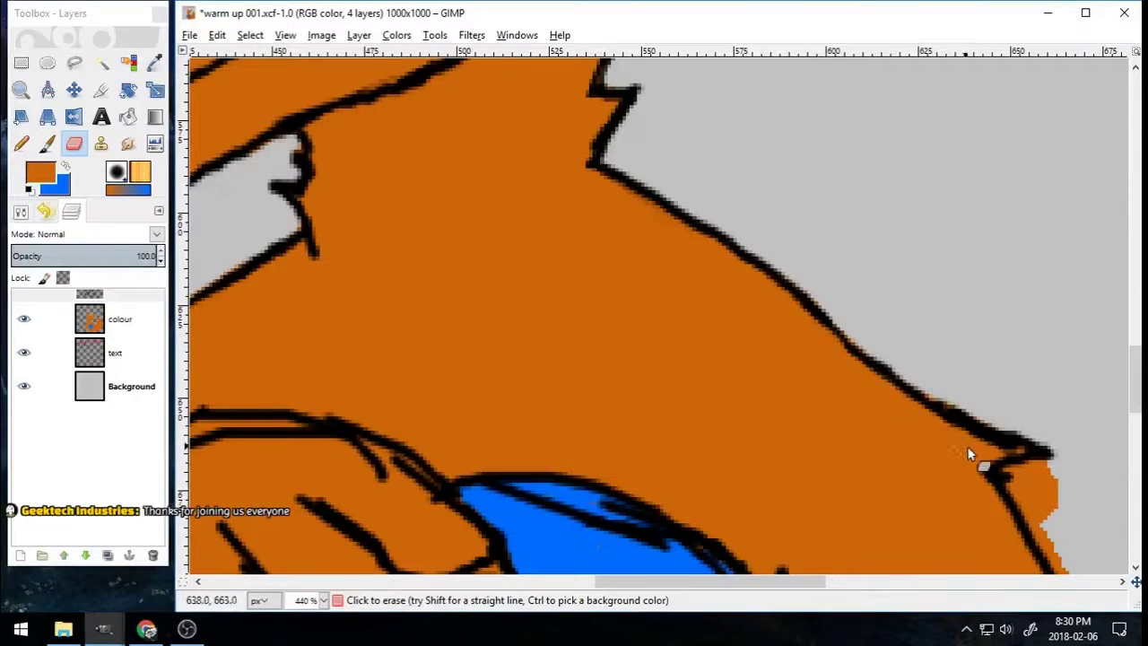
{"action": "left_click", "coordinate": [105, 324]}
{"action": "mouse_move", "coordinate": [1050, 471]}
{"action": "left_mouse_down"}
{"action": "mouse_move", "coordinate": [1001, 476]}
{"action": "mouse_move", "coordinate": [1046, 473]}
{"action": "left_mouse_up"}
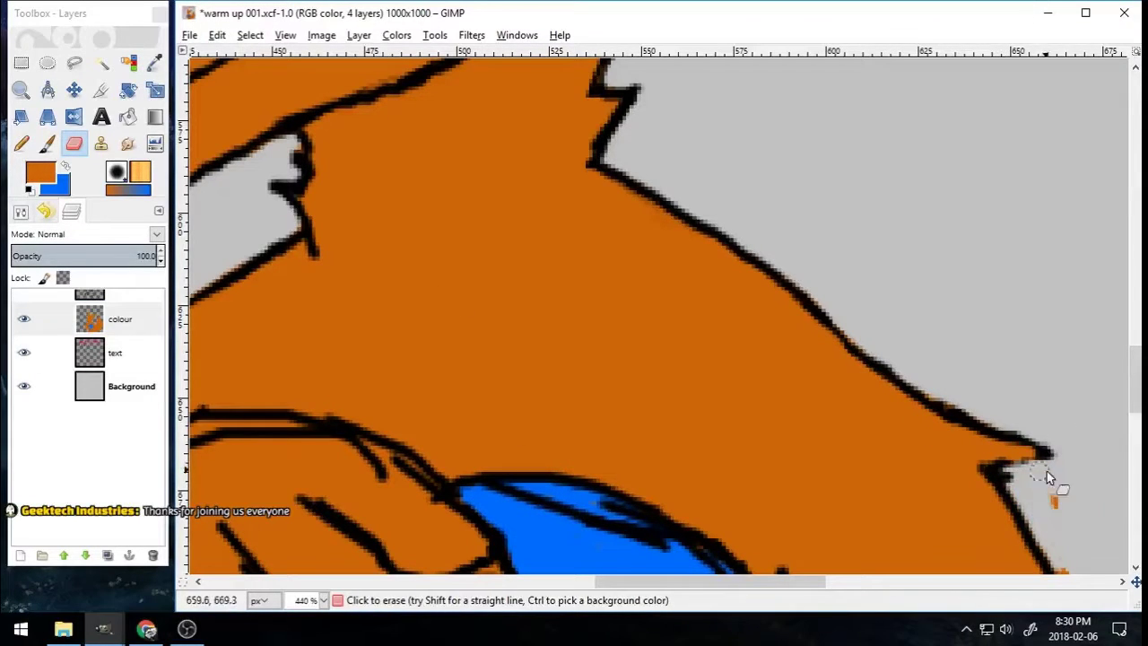
Step: Erase the orange spill between the arm and the tail and around the tuft on the tail's inner edge
{"action": "left_click_drag", "start_coordinate": [1135, 381], "coordinate": [1135, 421]}
{"action": "left_click_drag", "start_coordinate": [762, 582], "coordinate": [871, 582]}
{"action": "mouse_move", "coordinate": [620, 264]}
{"action": "left_mouse_down"}
{"action": "mouse_move", "coordinate": [724, 333]}
{"action": "mouse_move", "coordinate": [825, 267]}
{"action": "mouse_move", "coordinate": [888, 175]}
{"action": "left_mouse_up"}
{"action": "left_click_drag", "start_coordinate": [1135, 426], "coordinate": [1135, 369]}
{"action": "mouse_move", "coordinate": [896, 215]}
{"action": "left_mouse_down"}
{"action": "mouse_move", "coordinate": [917, 397]}
{"action": "mouse_move", "coordinate": [913, 536]}
{"action": "left_mouse_up"}
{"action": "mouse_move", "coordinate": [928, 208]}
{"action": "left_mouse_down"}
{"action": "mouse_move", "coordinate": [999, 293]}
{"action": "mouse_move", "coordinate": [1003, 59]}
{"action": "left_mouse_up"}
Step: Erase the orange spill up the tail's inner edge and around its pointed tip on the colour layer
{"action": "mouse_move", "coordinate": [1135, 375]}
{"action": "left_mouse_down"}
{"action": "mouse_move", "coordinate": [1135, 302]}
{"action": "mouse_move", "coordinate": [1135, 330]}
{"action": "left_mouse_up"}
{"action": "left_click_drag", "start_coordinate": [803, 581], "coordinate": [908, 572]}
{"action": "mouse_move", "coordinate": [581, 396]}
{"action": "left_mouse_down"}
{"action": "mouse_move", "coordinate": [602, 313]}
{"action": "mouse_move", "coordinate": [764, 71]}
{"action": "left_mouse_up"}
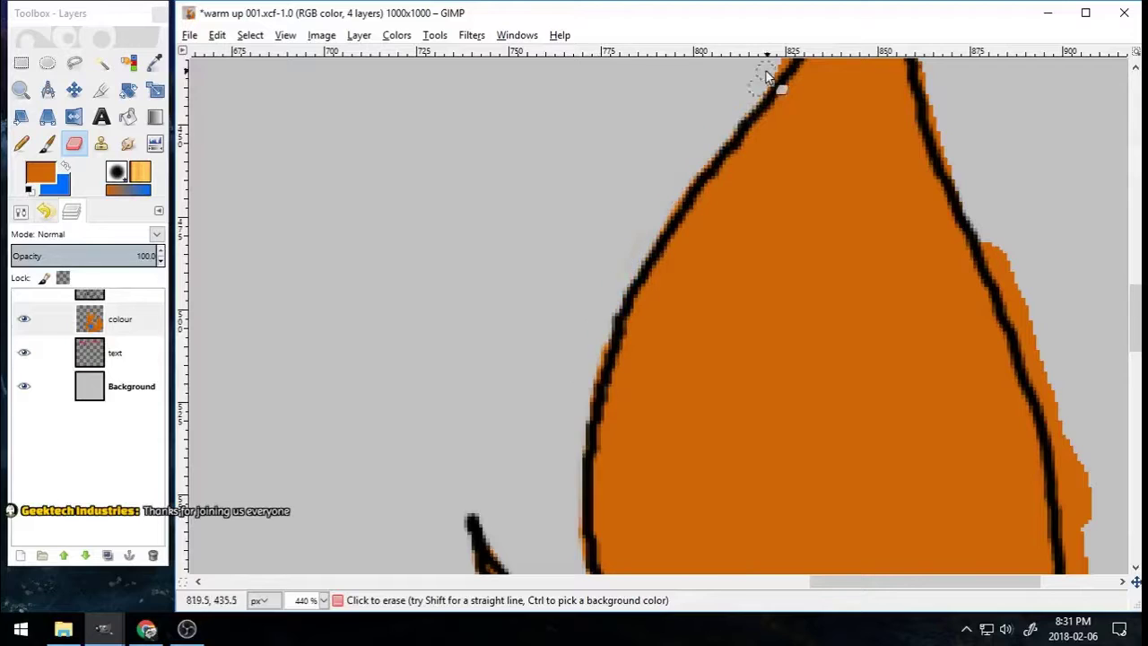
{"action": "left_click_drag", "start_coordinate": [1134, 343], "coordinate": [1134, 296]}
{"action": "left_click", "coordinate": [116, 295]}
{"action": "left_click_drag", "start_coordinate": [868, 202], "coordinate": [885, 244]}
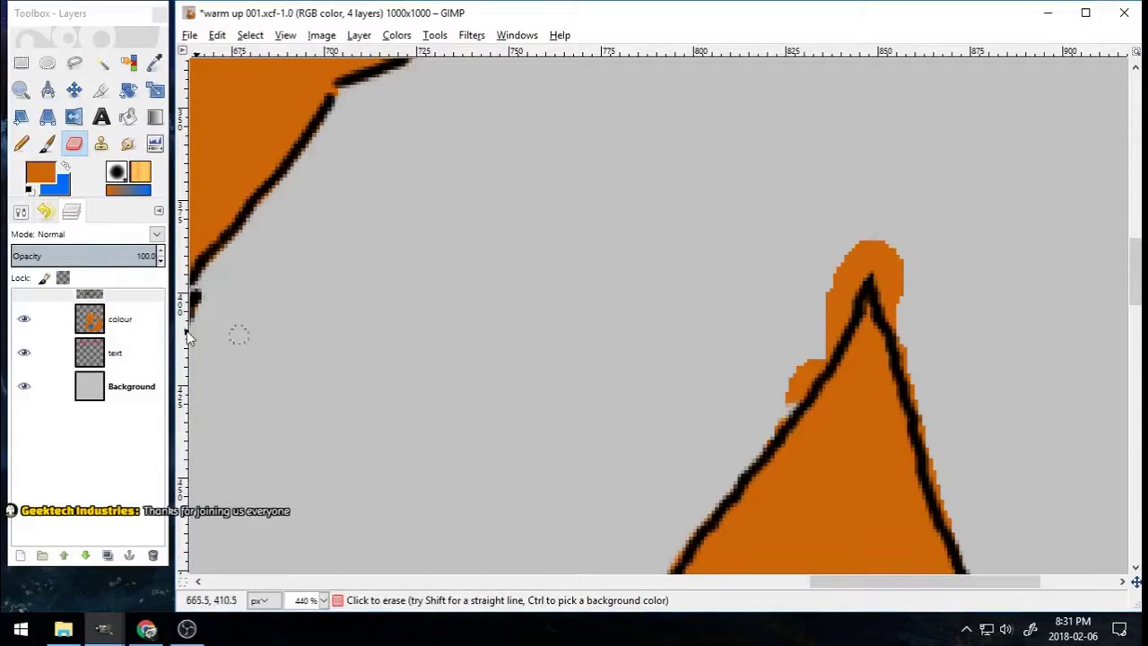
{"action": "mouse_move", "coordinate": [829, 296]}
{"action": "left_mouse_down"}
{"action": "mouse_move", "coordinate": [861, 236]}
{"action": "mouse_move", "coordinate": [879, 233]}
{"action": "mouse_move", "coordinate": [905, 269]}
{"action": "left_mouse_up"}
Step: Erase the orange spill down the tail's outer edge and around the two fur tufts on that side
{"action": "scroll", "coordinate": [1080, 294], "scroll_direction": "down", "scroll_amount": 5}
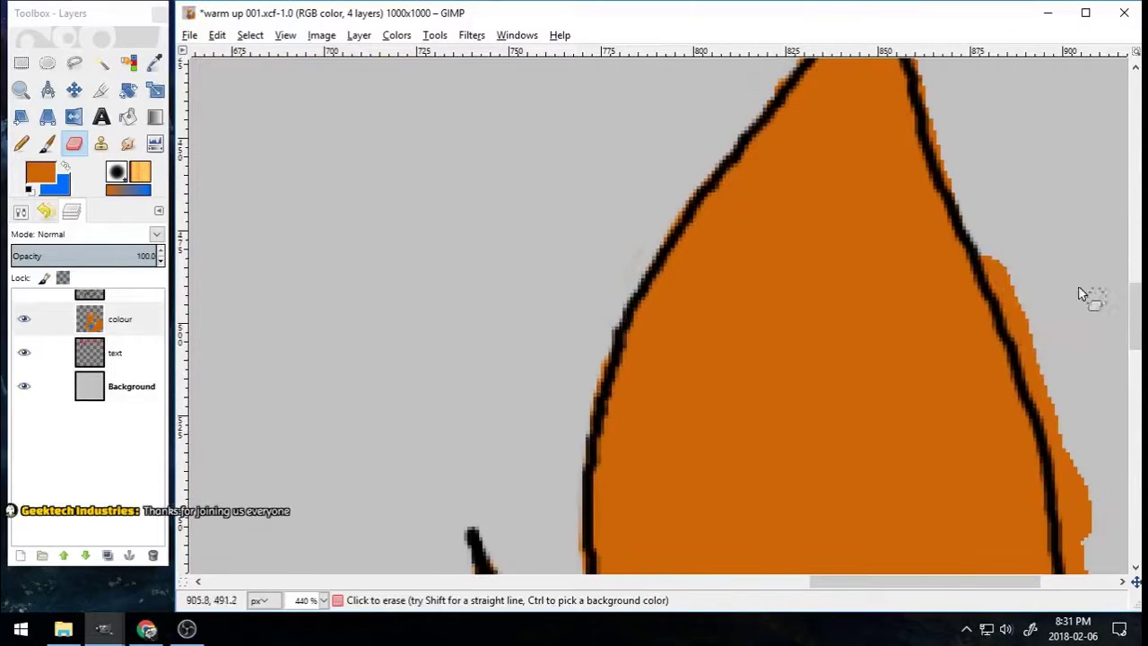
{"action": "mouse_move", "coordinate": [997, 267]}
{"action": "left_mouse_down"}
{"action": "mouse_move", "coordinate": [1060, 418]}
{"action": "mouse_move", "coordinate": [1079, 568]}
{"action": "left_mouse_up"}
{"action": "left_click_drag", "start_coordinate": [1009, 581], "coordinate": [1075, 581]}
{"action": "left_click_drag", "start_coordinate": [1135, 334], "coordinate": [1134, 383]}
{"action": "mouse_move", "coordinate": [817, 213]}
{"action": "left_mouse_down"}
{"action": "mouse_move", "coordinate": [812, 295]}
{"action": "mouse_move", "coordinate": [841, 246]}
{"action": "left_mouse_up"}
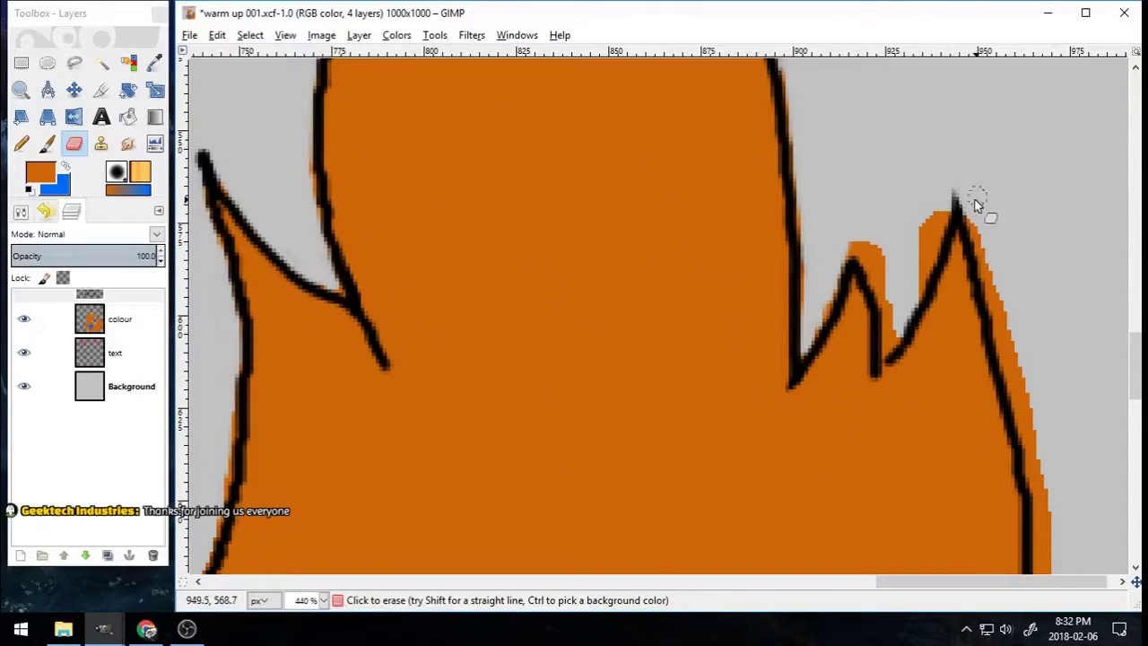
{"action": "left_click_drag", "start_coordinate": [827, 264], "coordinate": [843, 242]}
{"action": "mouse_move", "coordinate": [933, 231]}
{"action": "left_mouse_down"}
{"action": "mouse_move", "coordinate": [974, 218]}
{"action": "mouse_move", "coordinate": [1043, 469]}
{"action": "left_mouse_up"}
Step: Erase the orange spill along the tail's lower outer curve and dab orange over the small gap inside the tail
{"action": "scroll", "coordinate": [1117, 356], "scroll_direction": "down", "scroll_amount": 5}
{"action": "mouse_move", "coordinate": [1044, 116]}
{"action": "left_mouse_down"}
{"action": "mouse_move", "coordinate": [1055, 179]}
{"action": "mouse_move", "coordinate": [1004, 430]}
{"action": "mouse_move", "coordinate": [928, 564]}
{"action": "left_mouse_up"}
{"action": "left_click", "coordinate": [48, 144]}
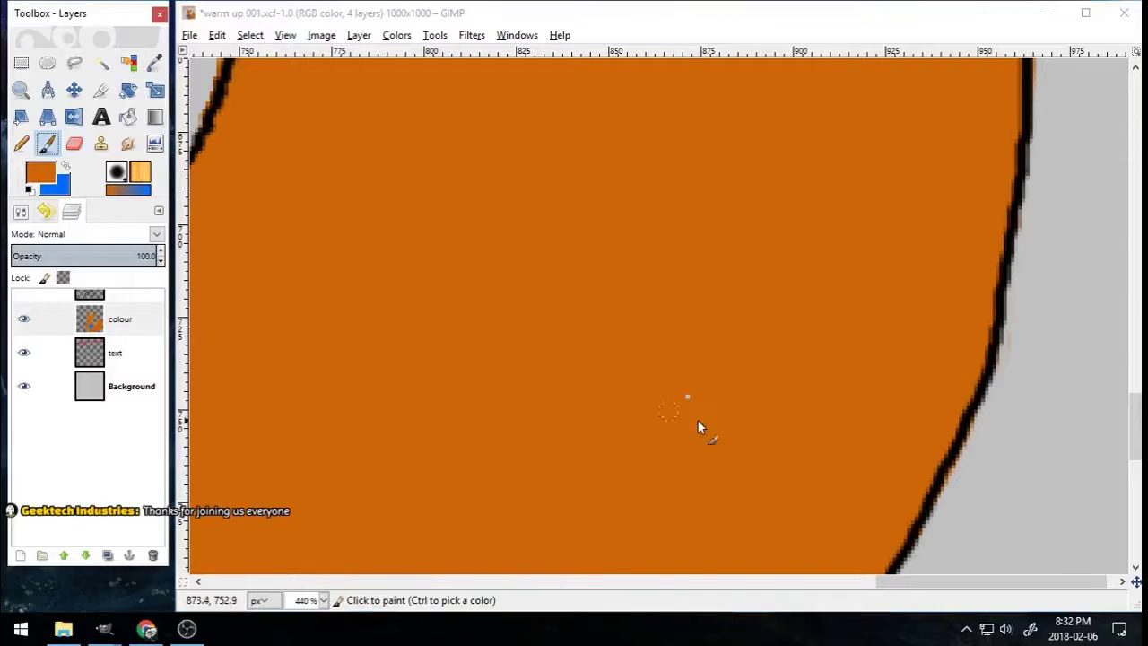
{"action": "left_click", "coordinate": [689, 400]}
{"action": "left_click", "coordinate": [73, 144]}
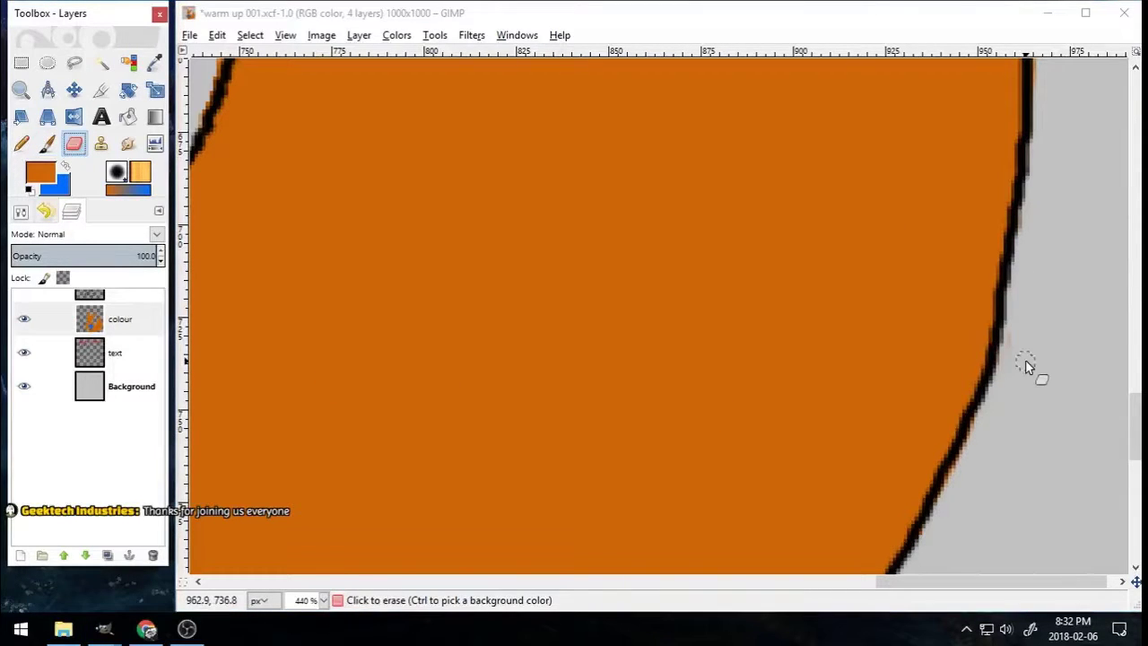
{"action": "scroll", "coordinate": [1013, 375], "scroll_direction": "down", "scroll_amount": 3}
{"action": "mouse_move", "coordinate": [883, 299]}
{"action": "left_mouse_down"}
{"action": "mouse_move", "coordinate": [858, 331]}
{"action": "mouse_move", "coordinate": [968, 287]}
{"action": "mouse_move", "coordinate": [945, 392]}
{"action": "mouse_move", "coordinate": [888, 430]}
{"action": "mouse_move", "coordinate": [843, 492]}
{"action": "left_mouse_up"}
{"action": "left_click_drag", "start_coordinate": [797, 562], "coordinate": [795, 567]}
Step: Erase the orange spill along the tail's underside up to the leg on the colour layer
{"action": "left_click_drag", "start_coordinate": [1135, 485], "coordinate": [1135, 530]}
{"action": "left_click_drag", "start_coordinate": [886, 582], "coordinate": [826, 582]}
{"action": "mouse_move", "coordinate": [1009, 235]}
{"action": "left_mouse_down"}
{"action": "mouse_move", "coordinate": [935, 333]}
{"action": "mouse_move", "coordinate": [684, 430]}
{"action": "mouse_move", "coordinate": [555, 455]}
{"action": "left_mouse_up"}
{"action": "scroll", "coordinate": [843, 583], "scroll_direction": "left", "scroll_amount": 5}
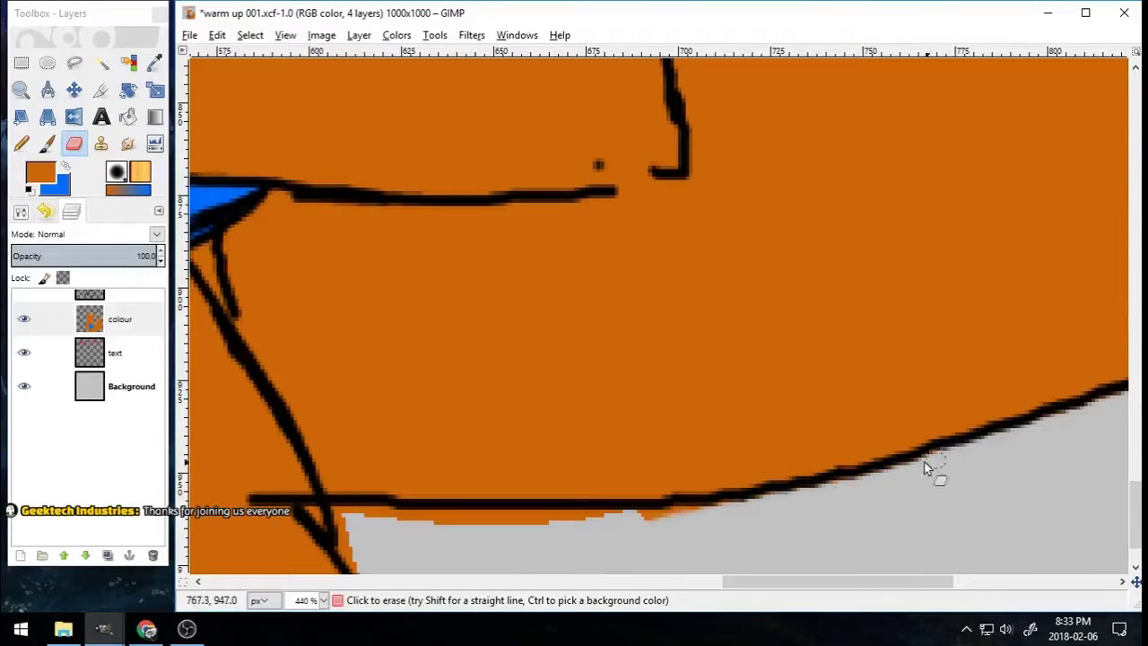
{"action": "mouse_move", "coordinate": [457, 518]}
{"action": "left_mouse_down"}
{"action": "mouse_move", "coordinate": [358, 522]}
{"action": "mouse_move", "coordinate": [376, 558]}
{"action": "left_mouse_up"}
Step: Erase the stray strokes beneath the ball on the lines layer and the orange spill beside the hip on the colour layer
{"action": "scroll", "coordinate": [763, 581], "scroll_direction": "left", "scroll_amount": 5}
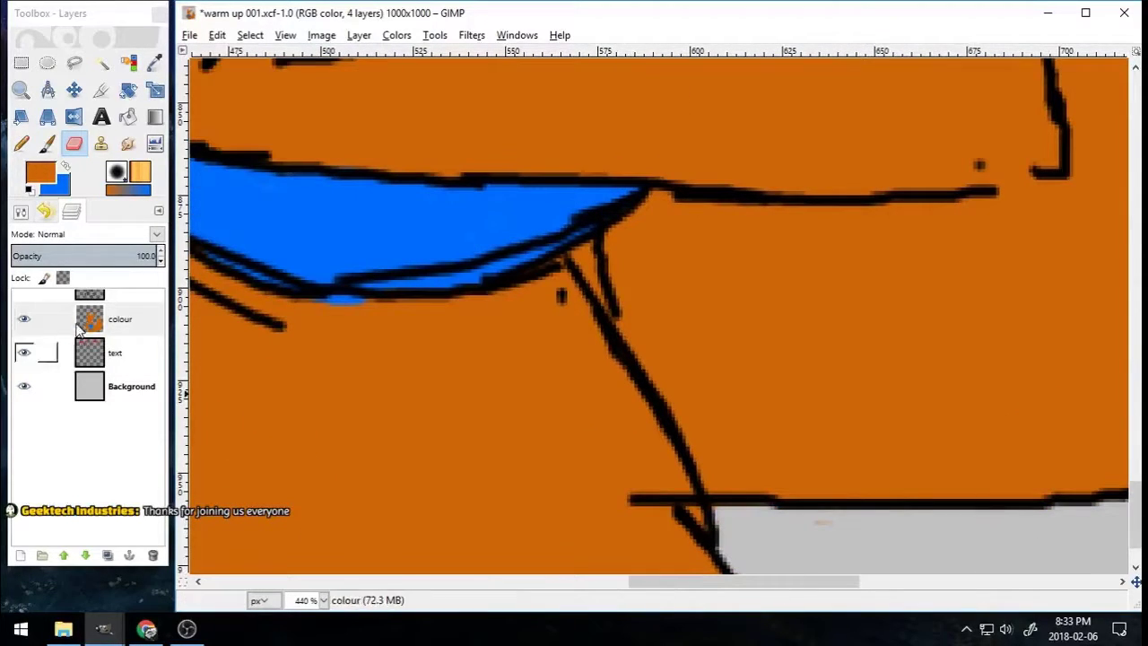
{"action": "scroll", "coordinate": [618, 308], "scroll_direction": "left", "scroll_amount": 5}
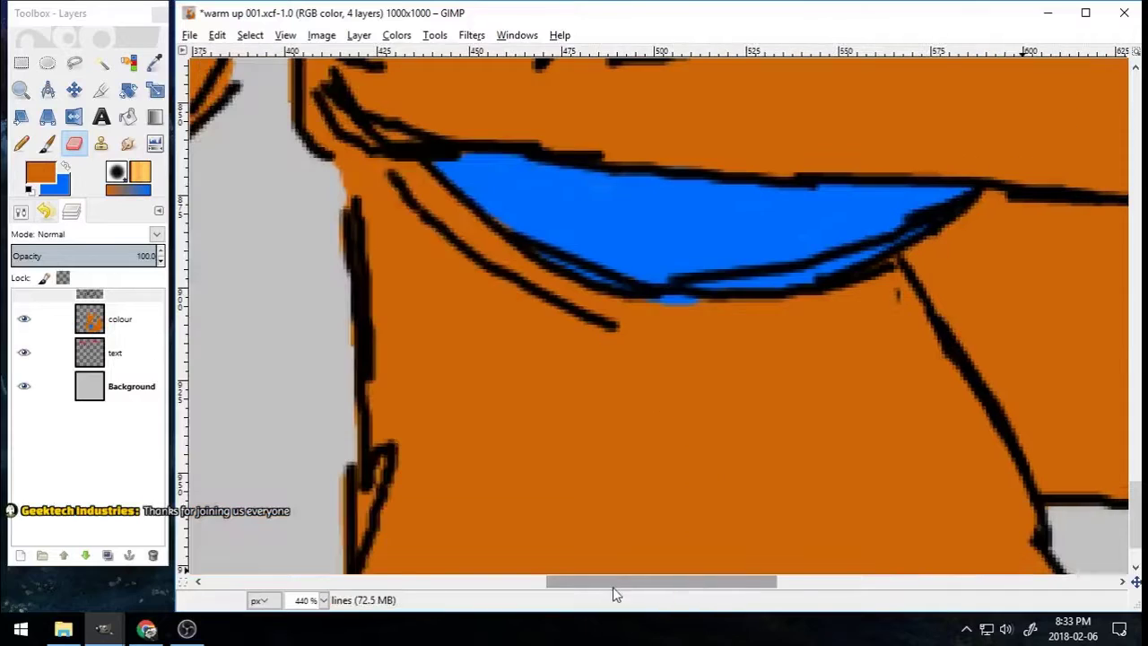
{"action": "scroll", "coordinate": [348, 562], "scroll_direction": "left", "scroll_amount": 3}
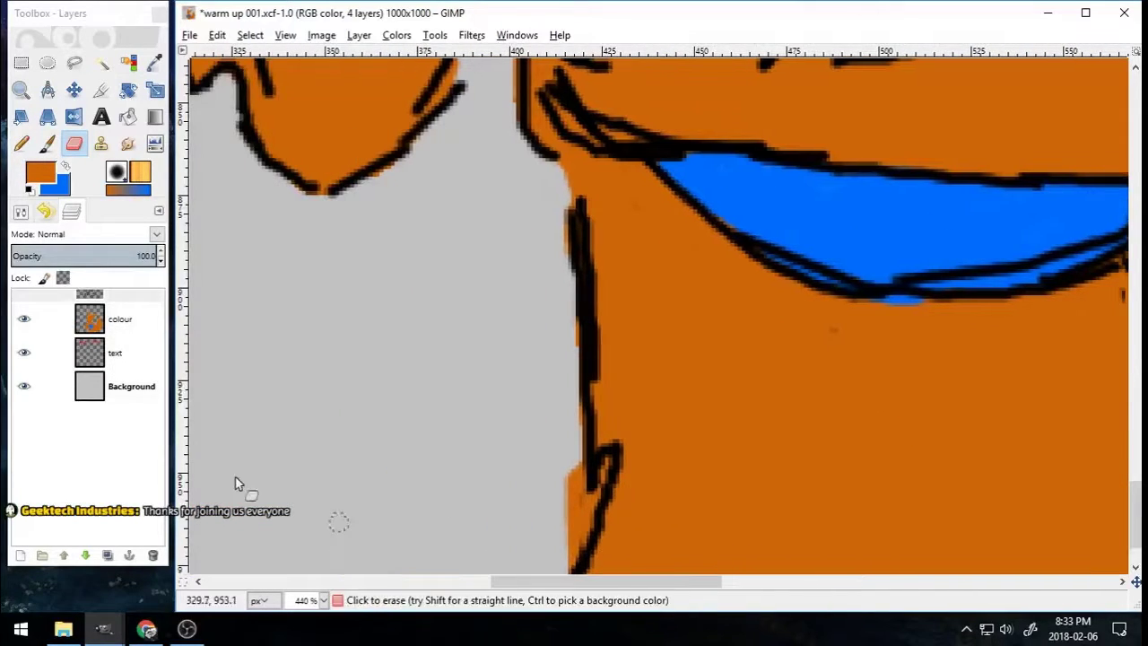
{"action": "left_click_drag", "start_coordinate": [582, 462], "coordinate": [570, 570]}
Step: Fuzzy-select the ball's large blue area and add the blue area below the forearm to the selection
{"action": "left_click", "coordinate": [21, 90]}
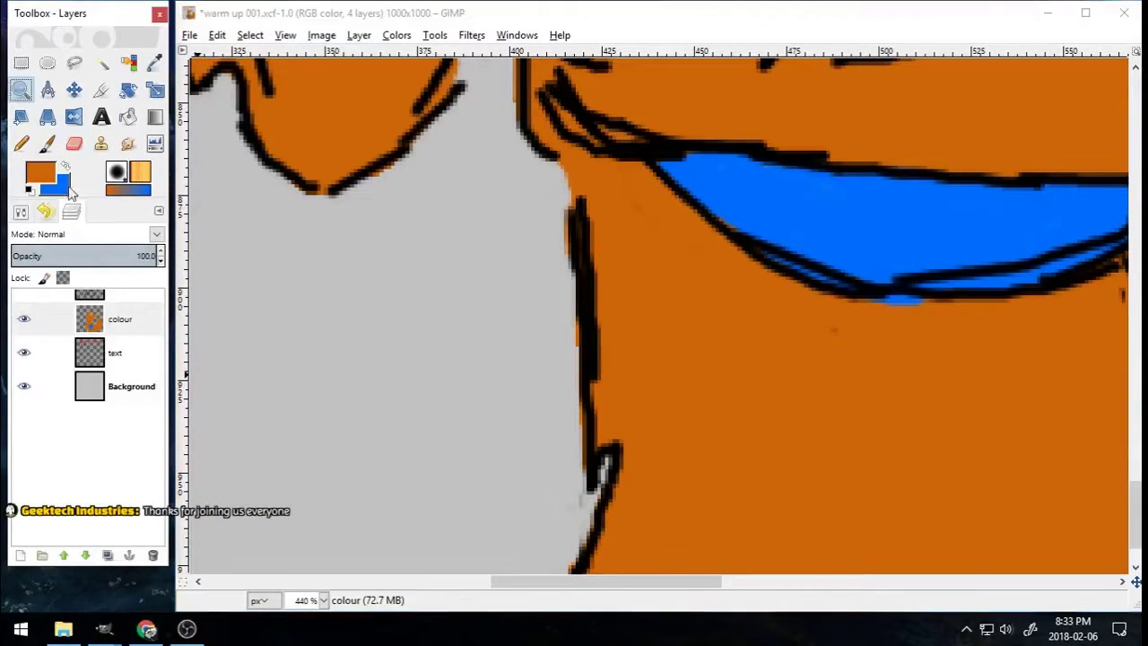
{"action": "left_click", "coordinate": [21, 212]}
{"action": "left_click", "coordinate": [63, 294]}
{"action": "left_click", "coordinate": [688, 382]}
{"action": "left_click", "coordinate": [54, 277]}
{"action": "left_click_drag", "start_coordinate": [685, 373], "coordinate": [698, 384]}
{"action": "mouse_move", "coordinate": [1134, 414]}
{"action": "left_mouse_down"}
{"action": "mouse_move", "coordinate": [1134, 381]}
{"action": "mouse_move", "coordinate": [1134, 401]}
{"action": "left_mouse_up"}
{"action": "left_click", "coordinate": [102, 62]}
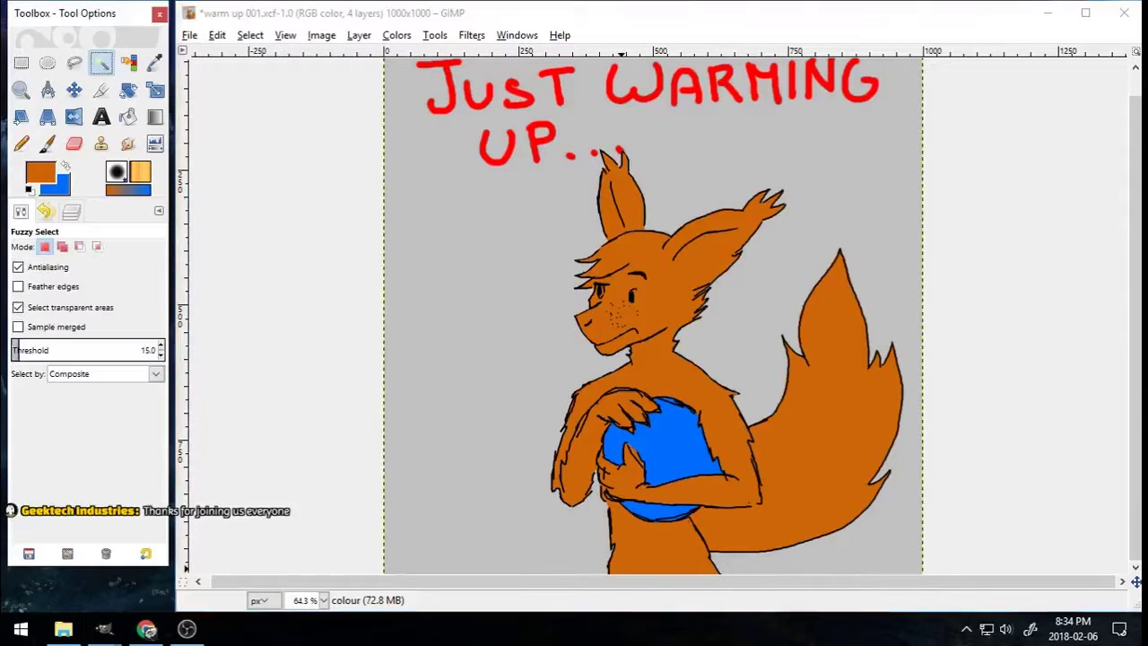
{"action": "left_click", "coordinate": [674, 447]}
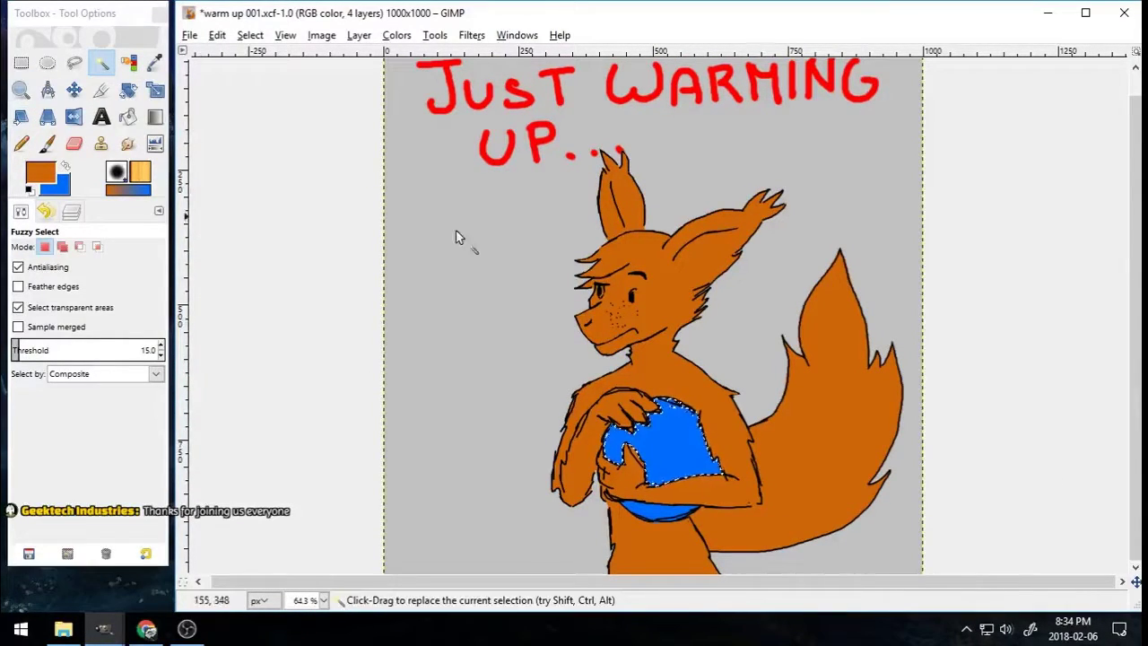
{"action": "left_click", "coordinate": [62, 247]}
{"action": "left_click", "coordinate": [653, 511]}
Step: Choose the Paintbrush for the selected ball and set the foreground colour to a medium green
{"action": "left_click", "coordinate": [21, 89]}
{"action": "left_click_drag", "start_coordinate": [581, 382], "coordinate": [739, 528]}
{"action": "left_click", "coordinate": [47, 144]}
{"action": "left_click", "coordinate": [40, 172]}
{"action": "left_click_drag", "start_coordinate": [384, 296], "coordinate": [384, 289]}
{"action": "left_click_drag", "start_coordinate": [441, 283], "coordinate": [432, 287]}
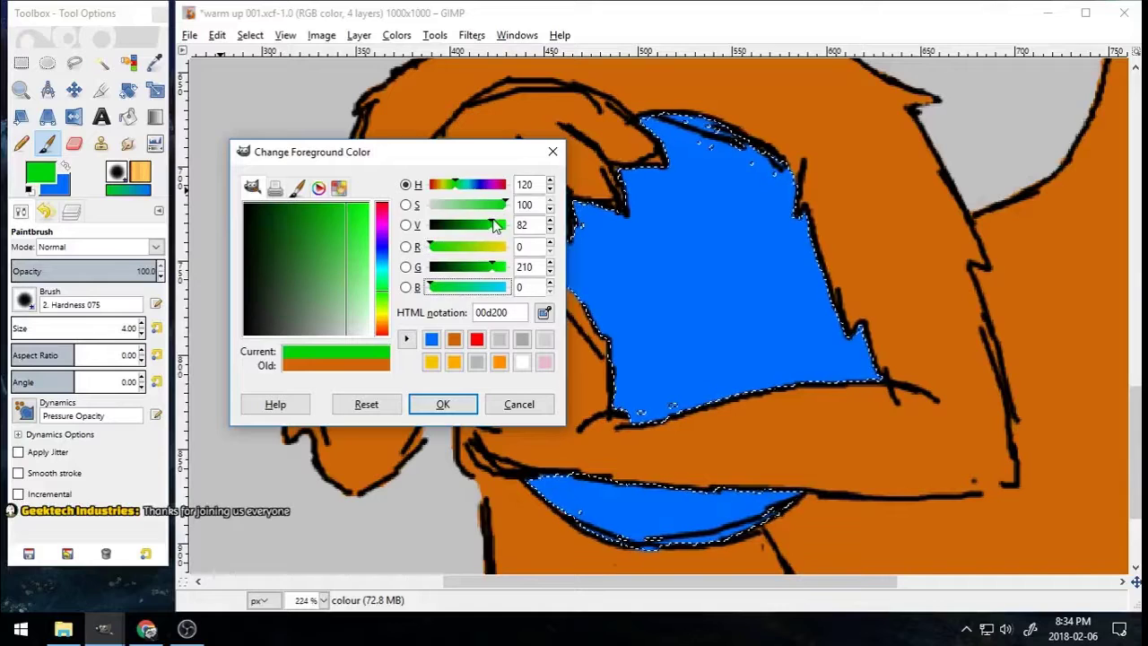
{"action": "left_click", "coordinate": [443, 404]}
Step: Paint a green land mass across the upper part of the ball, filling it in with brush size 8
{"action": "mouse_move", "coordinate": [730, 167]}
{"action": "left_mouse_down"}
{"action": "mouse_move", "coordinate": [646, 211]}
{"action": "mouse_move", "coordinate": [772, 192]}
{"action": "mouse_move", "coordinate": [637, 204]}
{"action": "mouse_move", "coordinate": [619, 251]}
{"action": "left_mouse_up"}
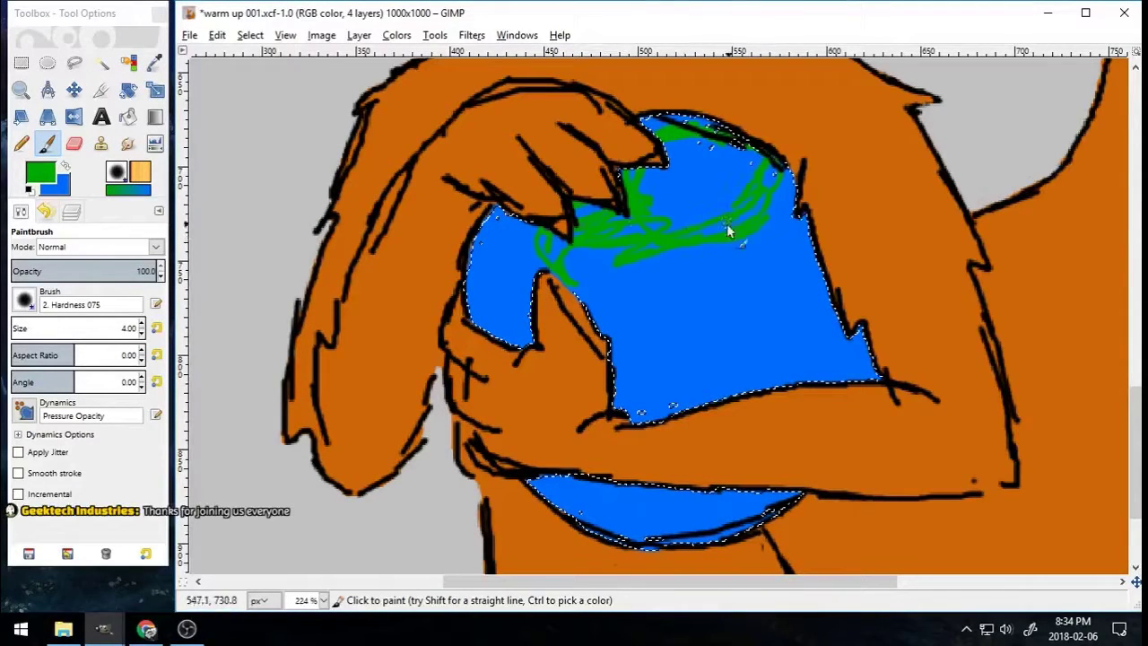
{"action": "left_click", "coordinate": [142, 323]}
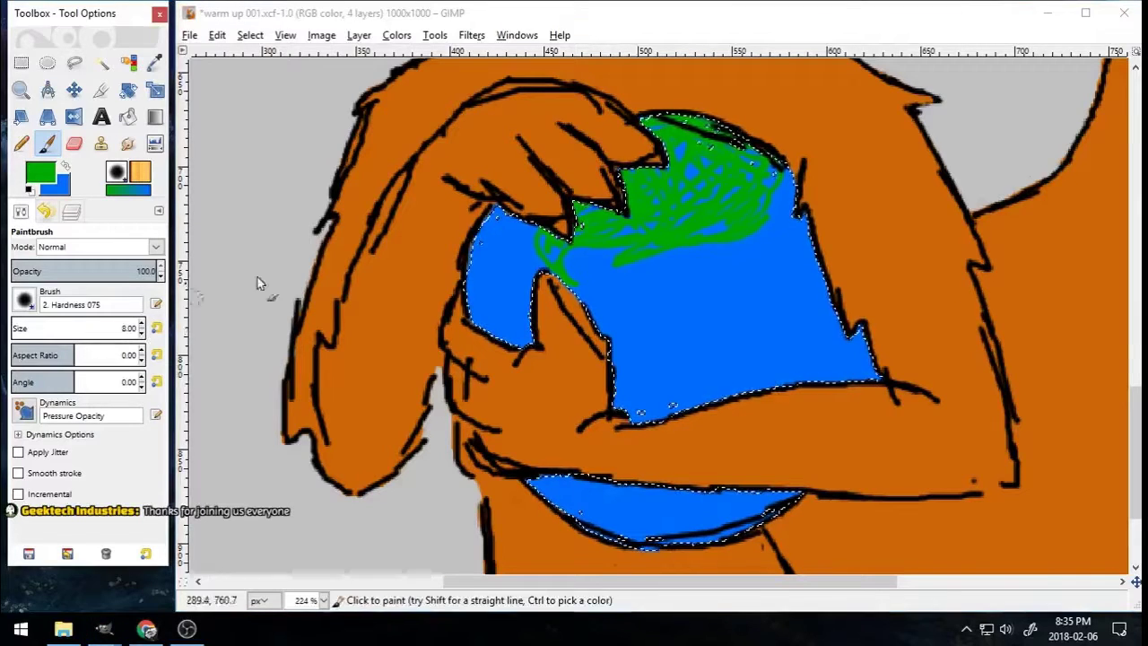
{"action": "left_click_drag", "start_coordinate": [668, 136], "coordinate": [737, 199]}
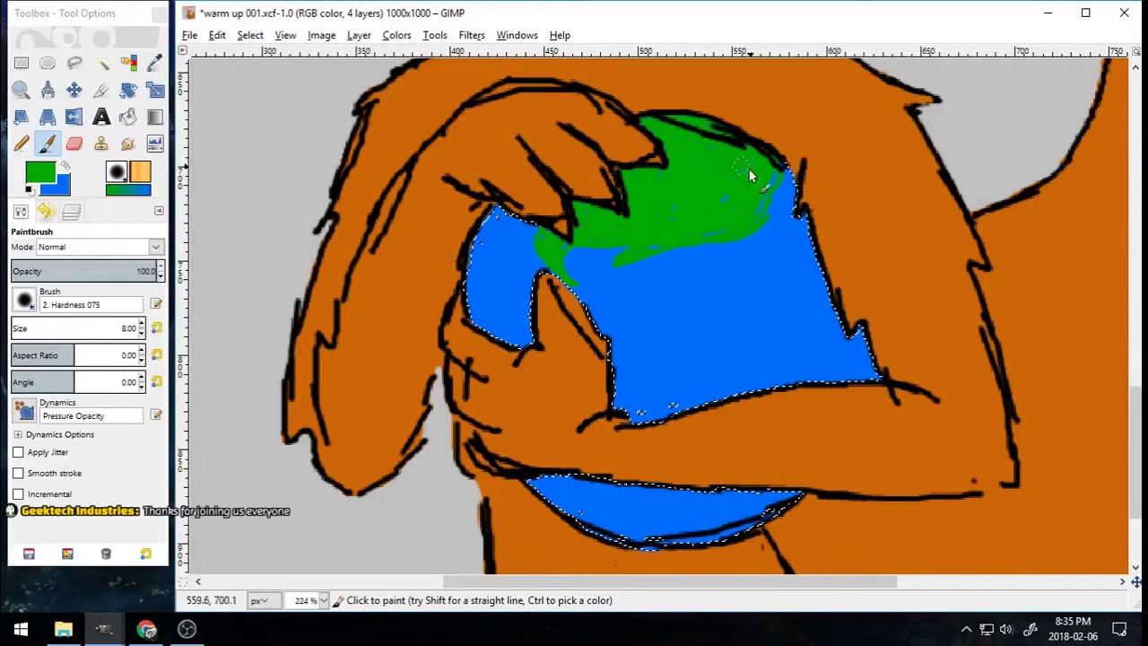
Step: Paint a second green continent beside the thumb, small islands on the ball and a green patch below the forearm
{"action": "left_click_drag", "start_coordinate": [569, 477], "coordinate": [620, 510]}
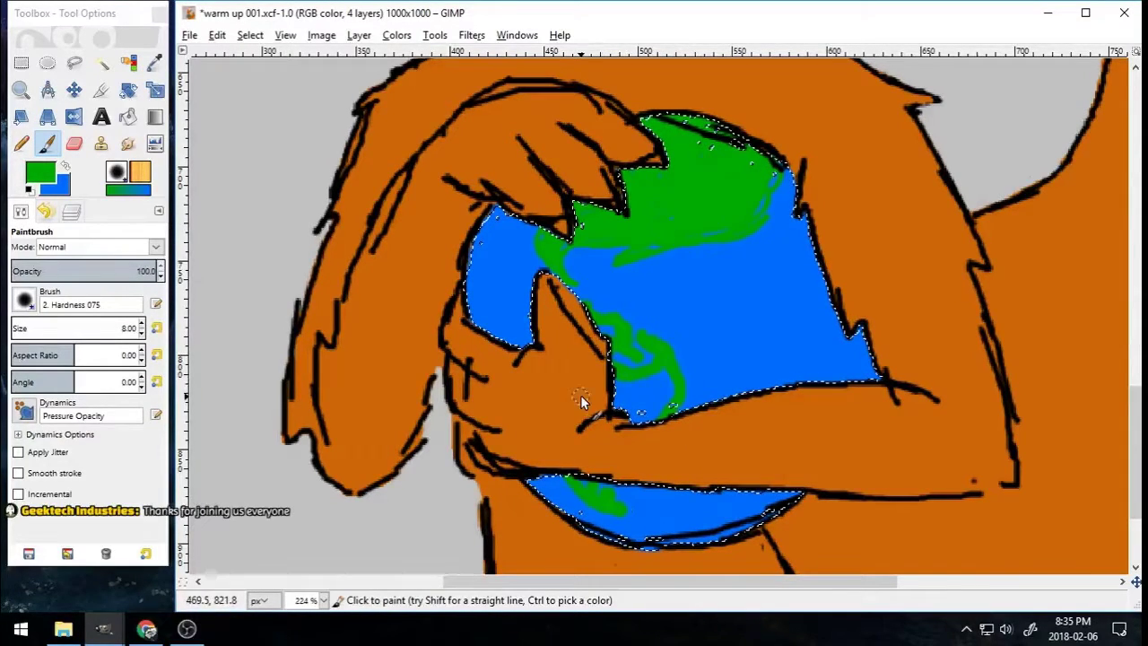
{"action": "left_click_drag", "start_coordinate": [617, 403], "coordinate": [651, 370]}
{"action": "left_click_drag", "start_coordinate": [592, 315], "coordinate": [636, 376]}
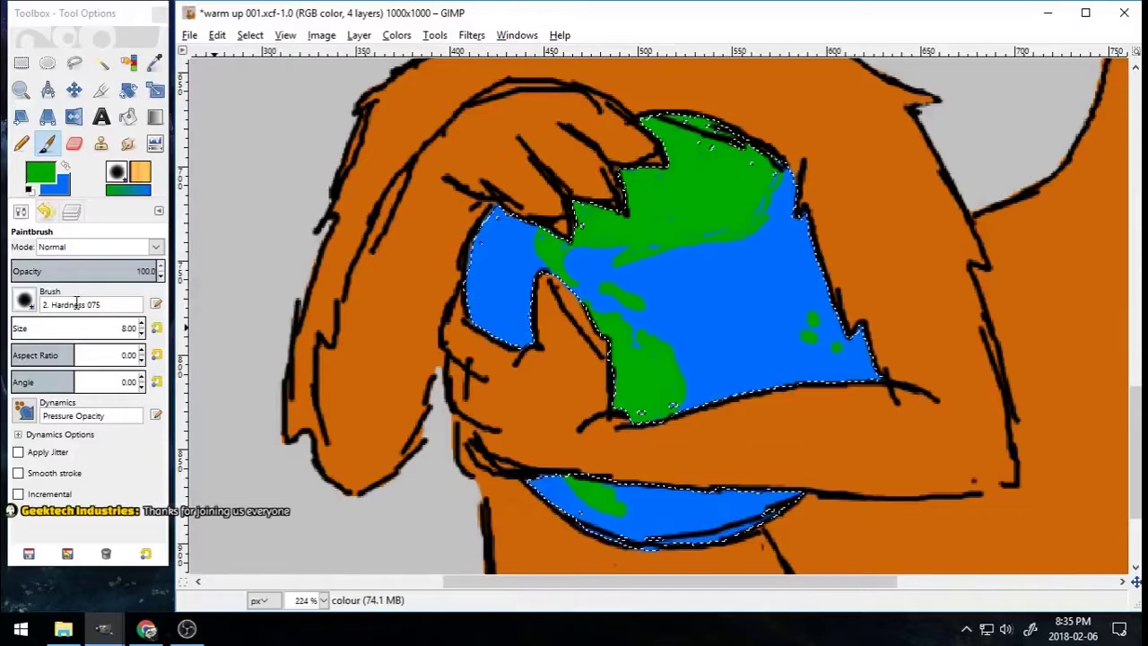
Step: Try to paint with green on the text layer in the empty area beside the character
{"action": "left_click", "coordinate": [21, 90]}
{"action": "left_click", "coordinate": [29, 294]}
{"action": "left_click", "coordinate": [419, 348]}
{"action": "left_click", "coordinate": [418, 348]}
{"action": "left_click", "coordinate": [466, 315]}
{"action": "left_click", "coordinate": [468, 314]}
{"action": "left_click_drag", "start_coordinate": [1135, 314], "coordinate": [1135, 219]}
{"action": "left_click", "coordinate": [72, 212]}
{"action": "left_click", "coordinate": [78, 353]}
{"action": "left_click", "coordinate": [48, 143]}
{"action": "left_click", "coordinate": [339, 260]}
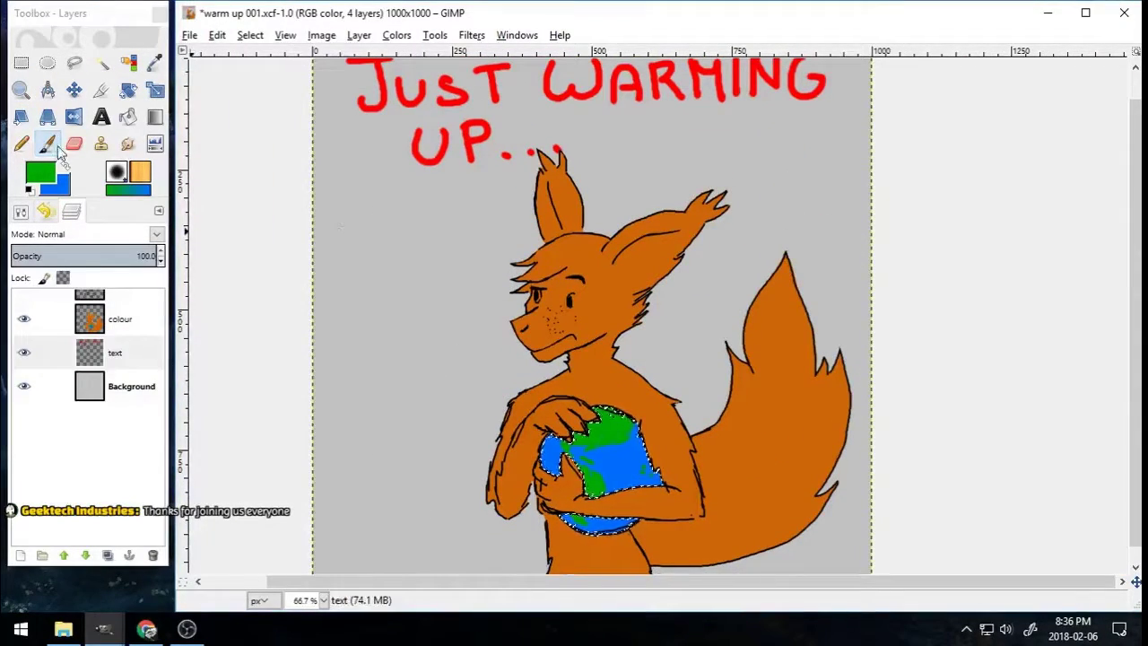
{"action": "left_click", "coordinate": [90, 355]}
{"action": "left_click", "coordinate": [362, 232]}
{"action": "left_click", "coordinate": [112, 358]}
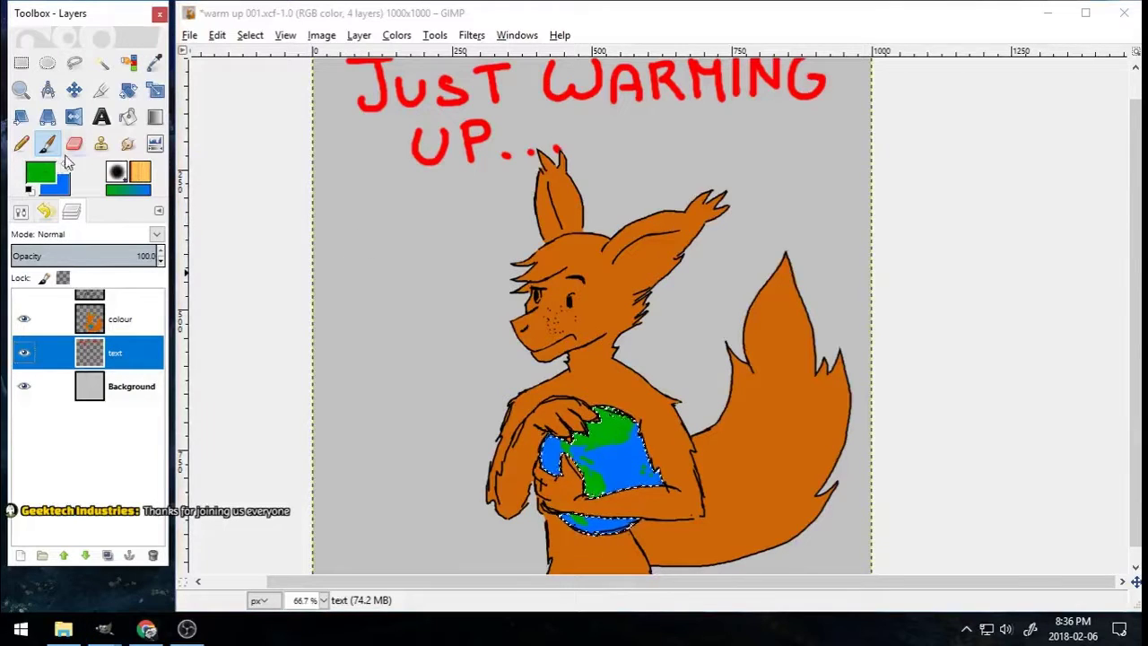
Step: Set the brush size to 14 and the foreground colour to dark green 005200
{"action": "left_click", "coordinate": [20, 211]}
{"action": "left_click", "coordinate": [141, 333]}
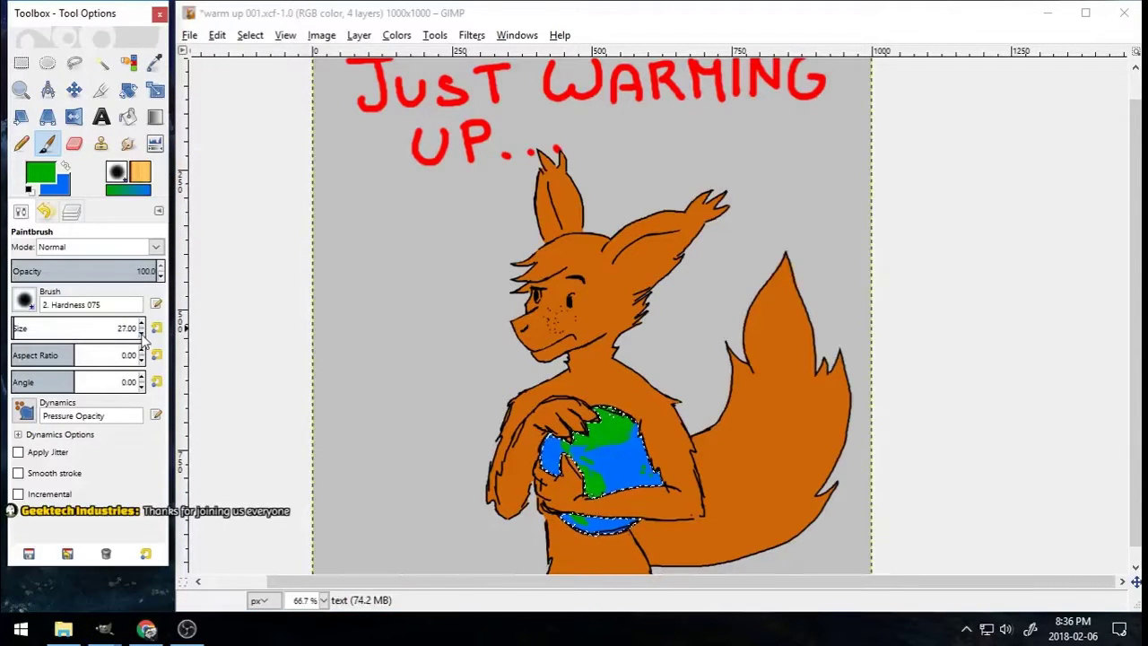
{"action": "left_click", "coordinate": [142, 333]}
{"action": "left_click", "coordinate": [275, 260]}
{"action": "left_click", "coordinate": [29, 184]}
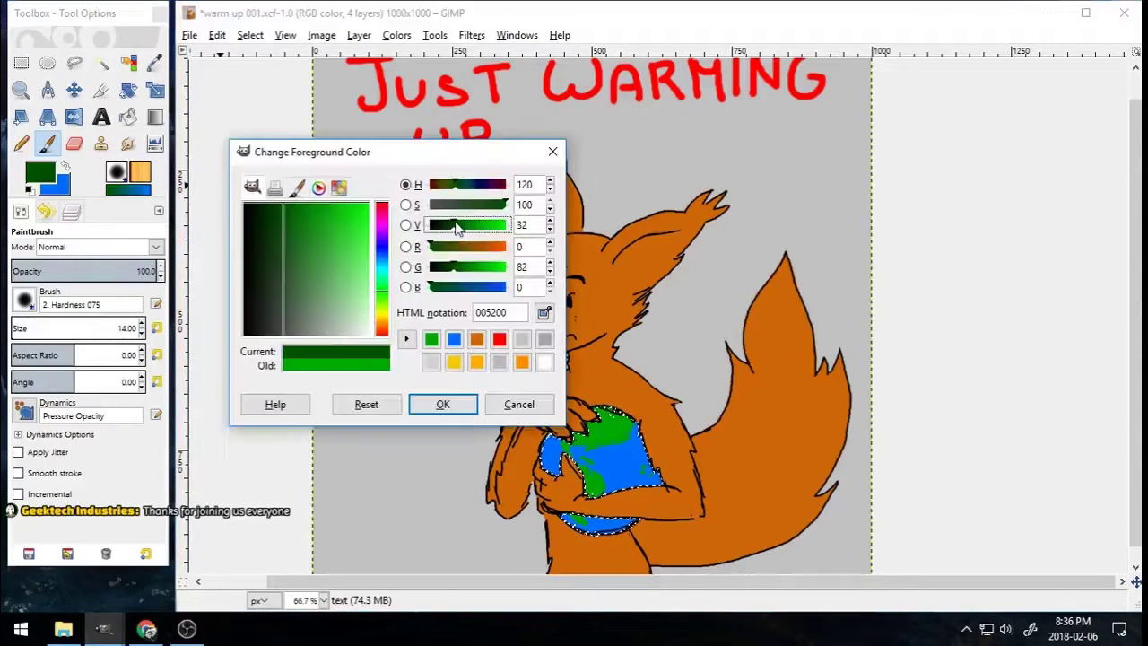
{"action": "left_click", "coordinate": [440, 403]}
Step: Try to paint beside the character on the lines layer with the dark green brush
{"action": "left_click", "coordinate": [72, 210]}
{"action": "left_click", "coordinate": [192, 330]}
{"action": "left_click", "coordinate": [93, 298]}
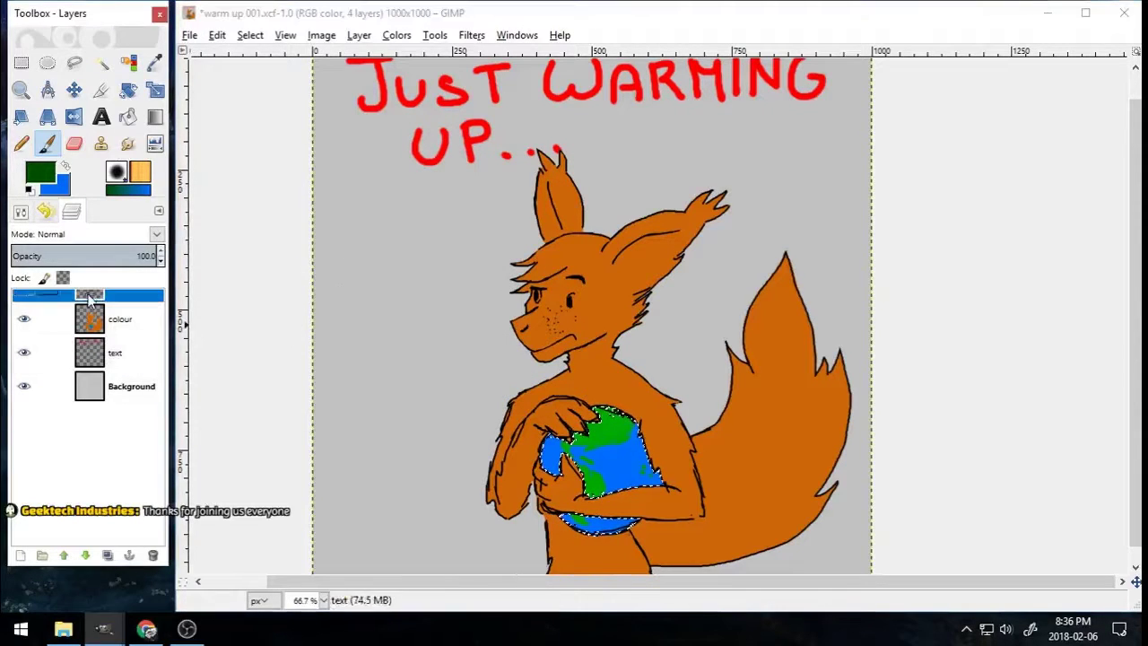
{"action": "left_click", "coordinate": [360, 272]}
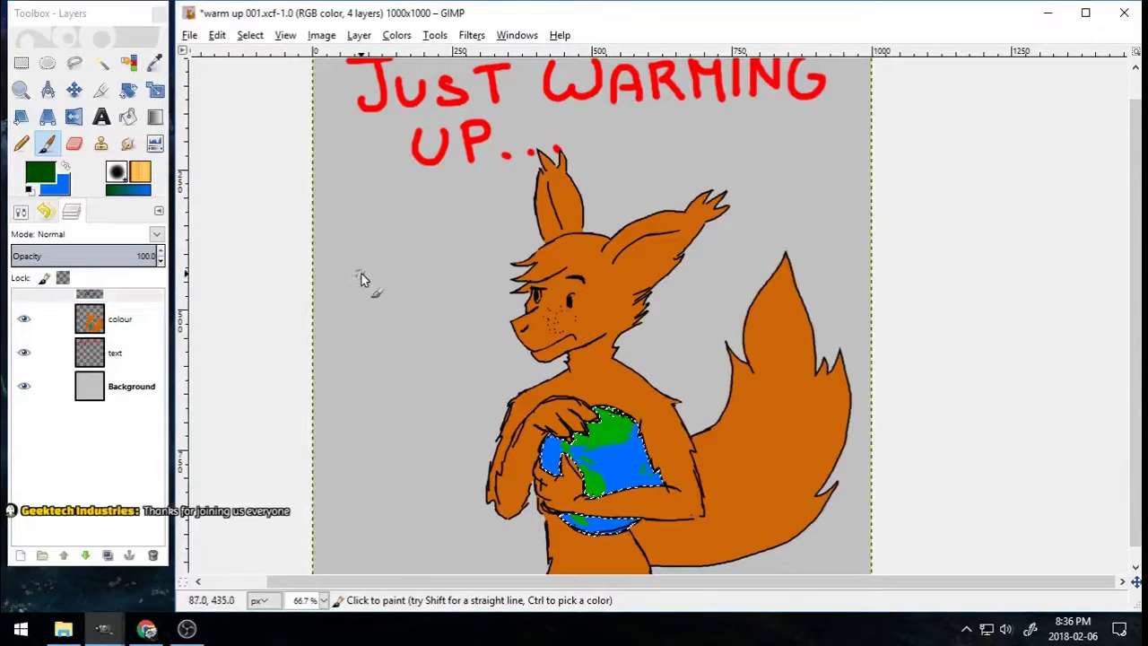
Step: Clear the selection around the globe and make the text layer active for the Pencil tool
{"action": "left_click", "coordinate": [22, 144]}
{"action": "left_click", "coordinate": [130, 353]}
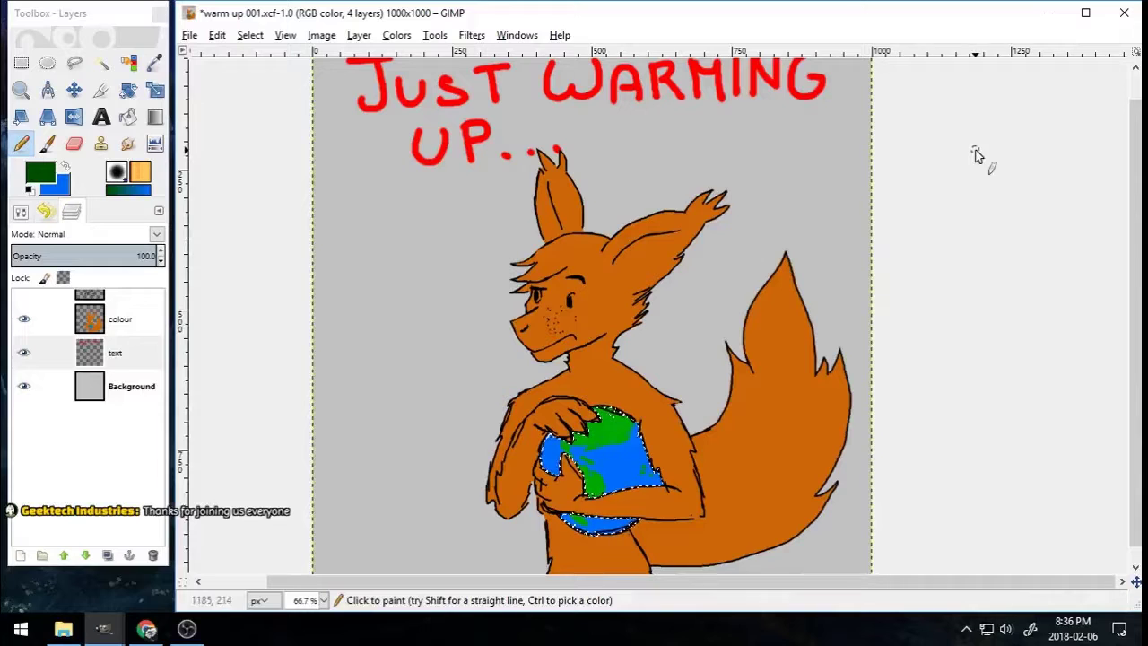
{"action": "left_click", "coordinate": [115, 320]}
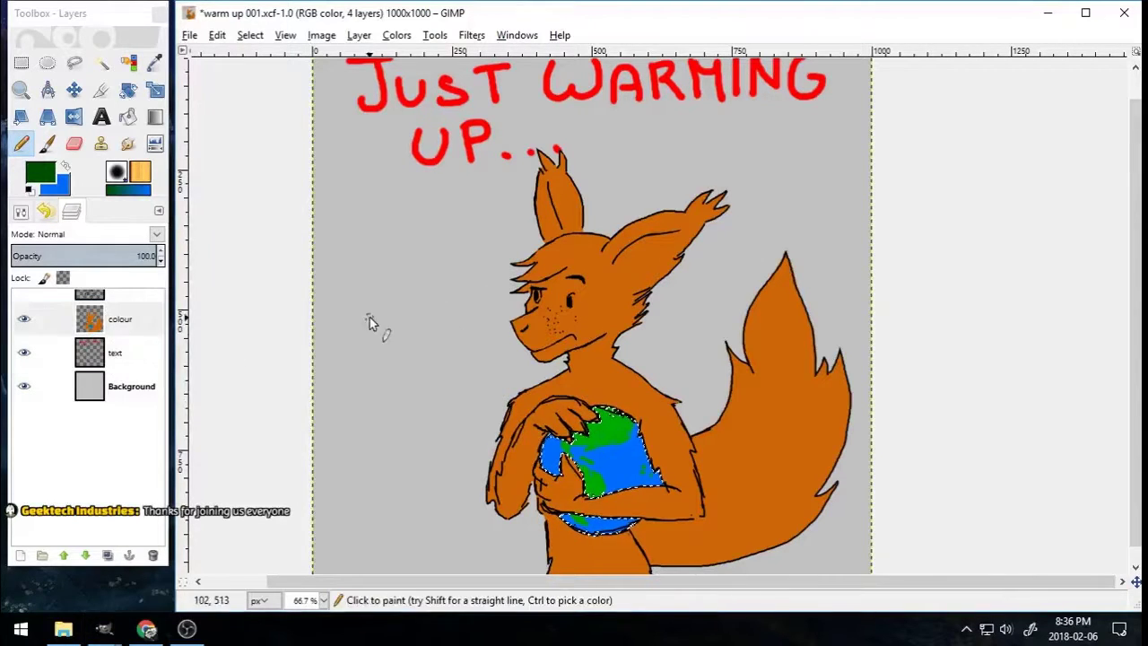
{"action": "left_click", "coordinate": [248, 35]}
{"action": "left_click", "coordinate": [251, 77]}
{"action": "key", "text": "Page_Down"}
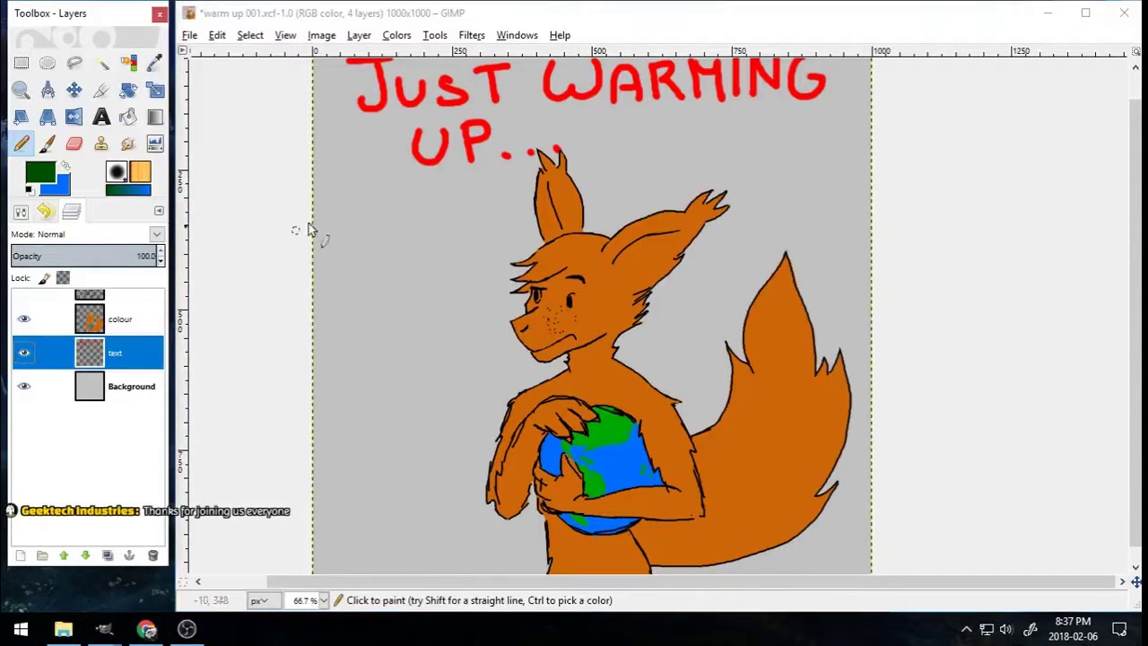
Step: Handwrite "MUST ABANDON" in dark green below the red caption on the text layer
{"action": "left_click_drag", "start_coordinate": [340, 264], "coordinate": [370, 235]}
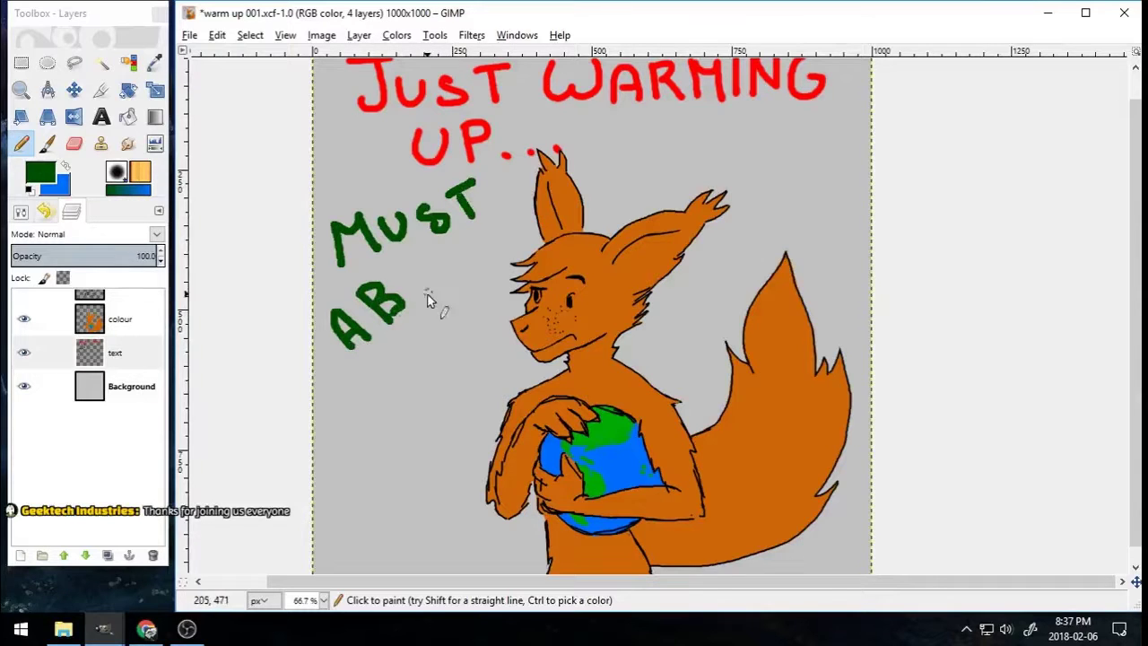
{"action": "left_click_drag", "start_coordinate": [428, 300], "coordinate": [465, 257]}
{"action": "left_click_drag", "start_coordinate": [575, 200], "coordinate": [593, 181]}
Step: Hide the colour and lines layers and handwrite "BECAUSE STICKUS SAID" and an opening quote with "FIRE" in dark green slanted lines
{"action": "left_click", "coordinate": [25, 320]}
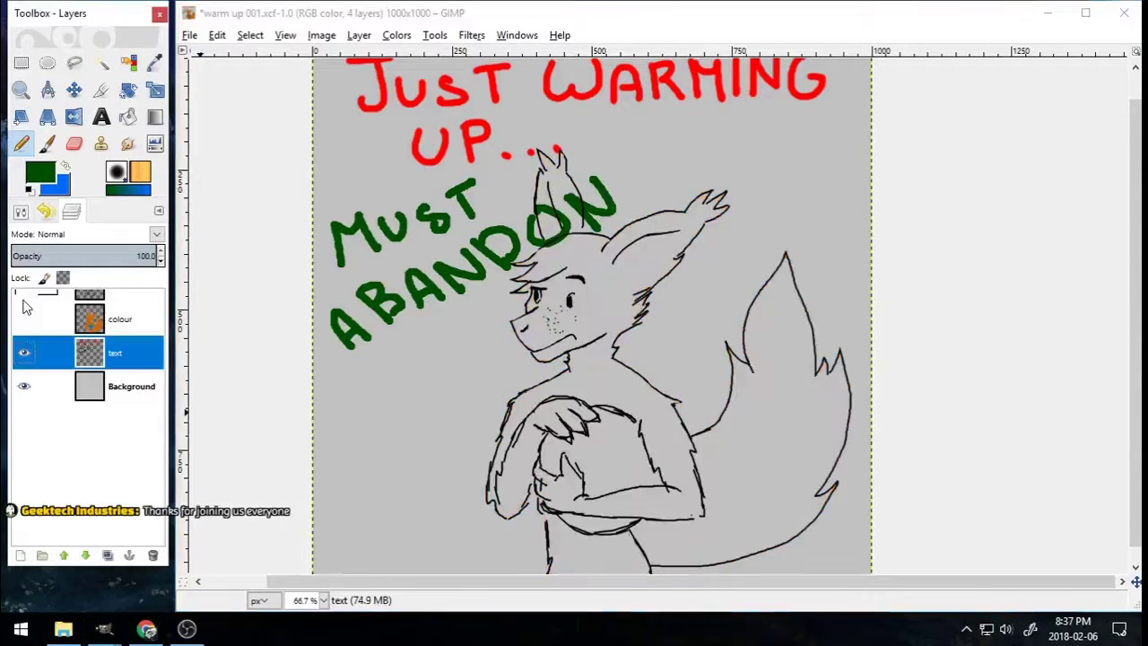
{"action": "left_click", "coordinate": [24, 295]}
{"action": "left_click_drag", "start_coordinate": [351, 409], "coordinate": [380, 431]}
{"action": "left_click_drag", "start_coordinate": [554, 304], "coordinate": [596, 314]}
{"action": "left_click_drag", "start_coordinate": [611, 261], "coordinate": [630, 289]}
{"action": "mouse_move", "coordinate": [641, 243]}
{"action": "left_mouse_down"}
{"action": "mouse_move", "coordinate": [687, 259]}
{"action": "mouse_move", "coordinate": [668, 238]}
{"action": "left_mouse_up"}
{"action": "left_click_drag", "start_coordinate": [655, 218], "coordinate": [639, 233]}
{"action": "mouse_move", "coordinate": [404, 478]}
{"action": "left_mouse_down"}
{"action": "mouse_move", "coordinate": [430, 502]}
{"action": "mouse_move", "coordinate": [408, 508]}
{"action": "left_mouse_up"}
{"action": "left_click_drag", "start_coordinate": [424, 459], "coordinate": [451, 435]}
{"action": "left_click_drag", "start_coordinate": [618, 364], "coordinate": [628, 345]}
{"action": "left_click_drag", "start_coordinate": [671, 336], "coordinate": [628, 361]}
{"action": "left_click_drag", "start_coordinate": [740, 285], "coordinate": [689, 319]}
{"action": "left_click_drag", "start_coordinate": [717, 323], "coordinate": [780, 287]}
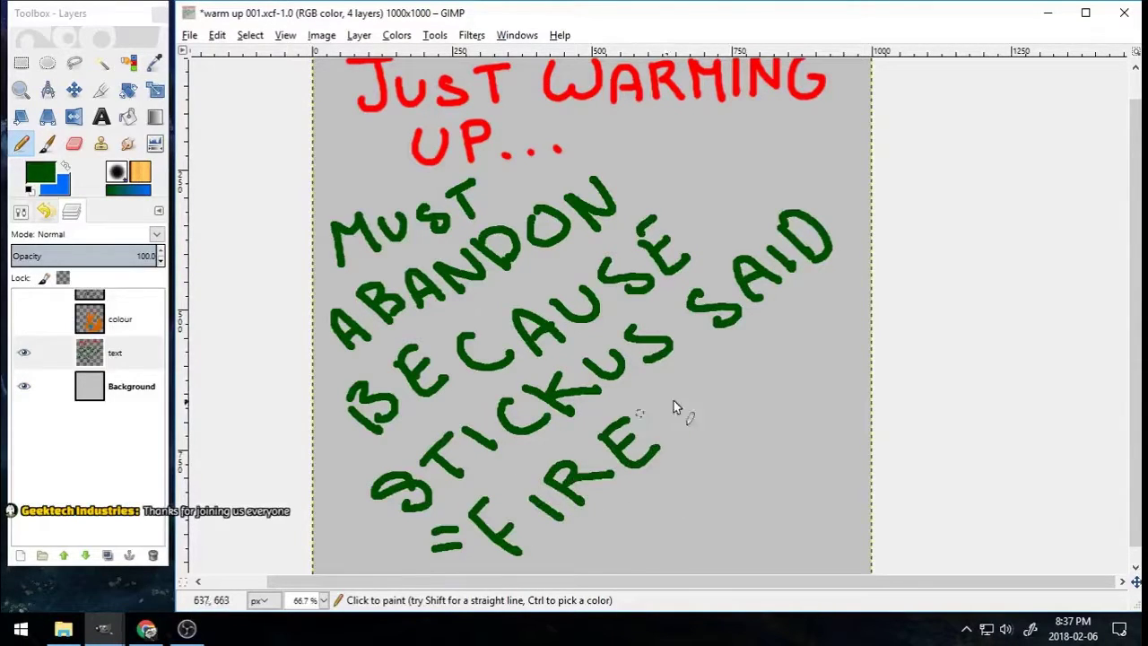
Step: Finish the quoted word as "FIREFOX" with a closing quote and draw a few short green strokes beneath it
{"action": "left_click_drag", "start_coordinate": [644, 395], "coordinate": [692, 431]}
{"action": "left_click_drag", "start_coordinate": [644, 395], "coordinate": [668, 376]}
{"action": "left_click_drag", "start_coordinate": [675, 413], "coordinate": [695, 399]}
{"action": "left_click_drag", "start_coordinate": [715, 381], "coordinate": [732, 372]}
{"action": "left_click_drag", "start_coordinate": [760, 440], "coordinate": [750, 489]}
{"action": "left_click_drag", "start_coordinate": [653, 507], "coordinate": [721, 505]}
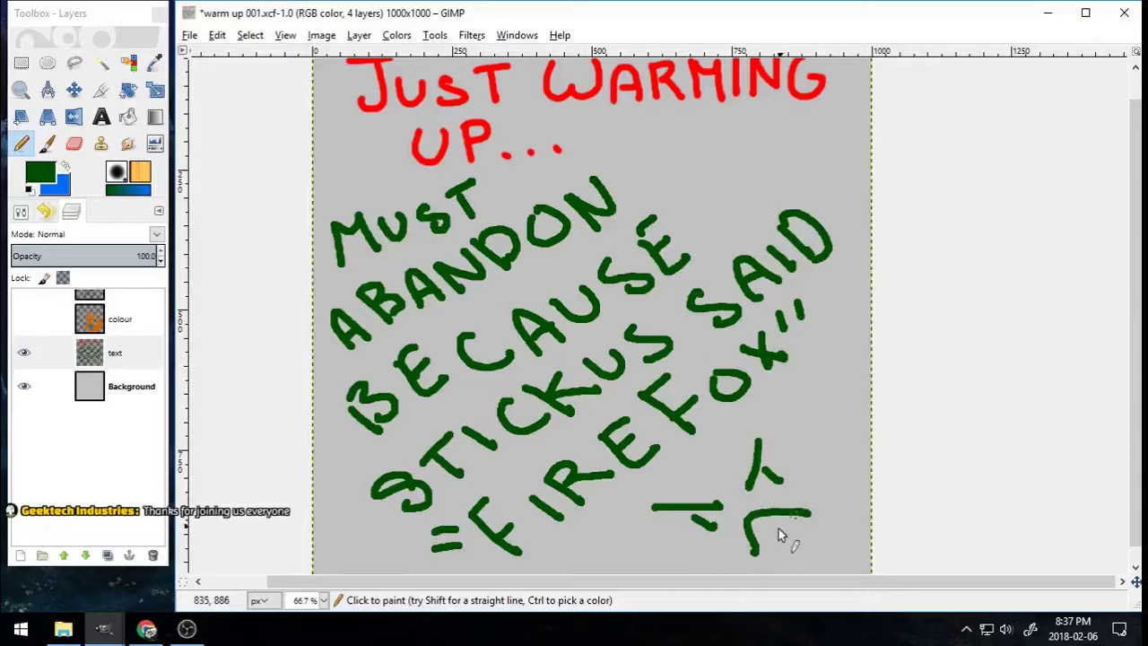
Step: Save the picture as warm up 001.xcf and close it
{"action": "left_click", "coordinate": [189, 35]}
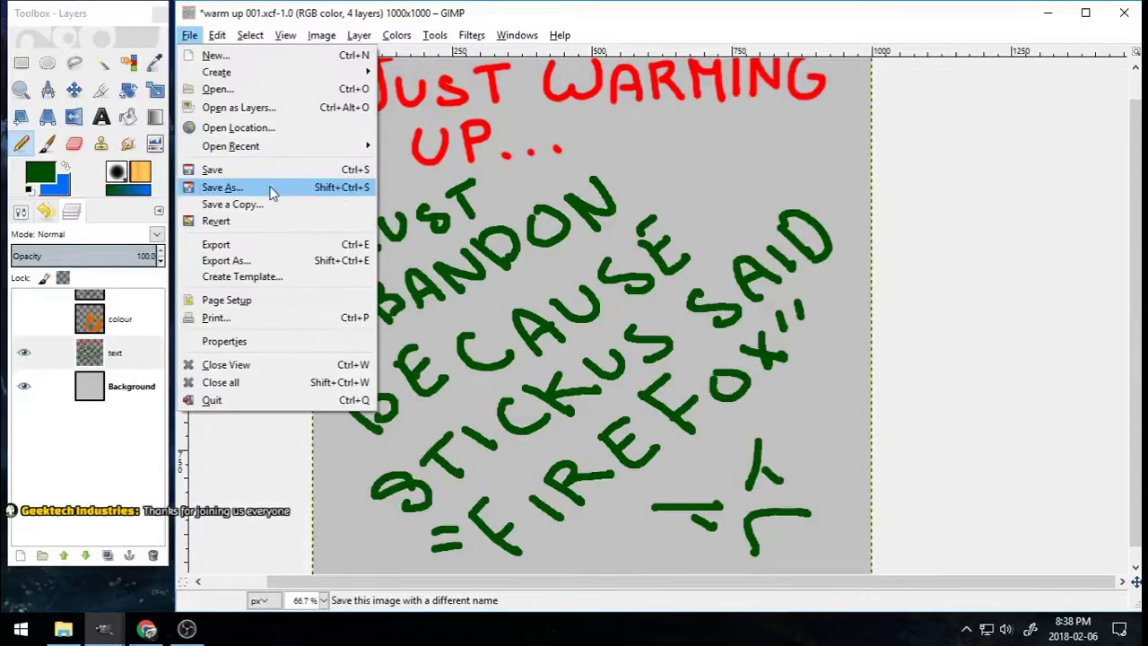
{"action": "left_click", "coordinate": [272, 194]}
{"action": "key", "text": "Return"}
{"action": "key", "text": "Return"}
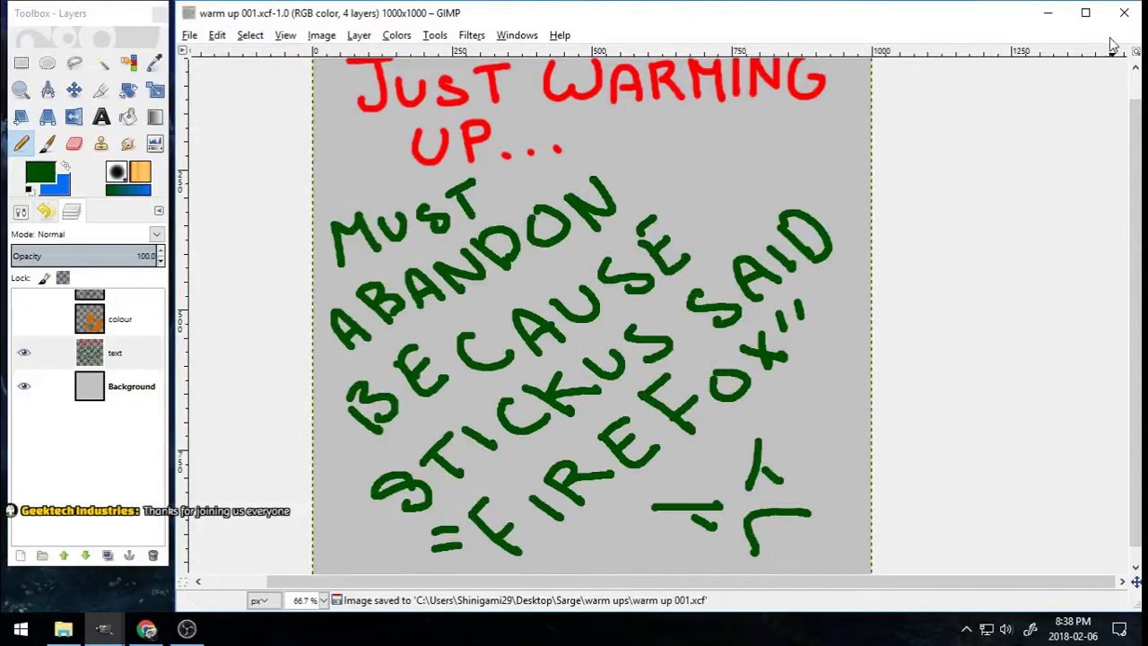
{"action": "left_click", "coordinate": [1124, 13]}
Step: Switch to the Sarge banner.xcf image, enlarge its window and zoom in until the blank canvas fills it
{"action": "left_click", "coordinate": [118, 624]}
{"action": "left_click_drag", "start_coordinate": [335, 149], "coordinate": [172, 149]}
{"action": "left_click_drag", "start_coordinate": [1077, 570], "coordinate": [1114, 608]}
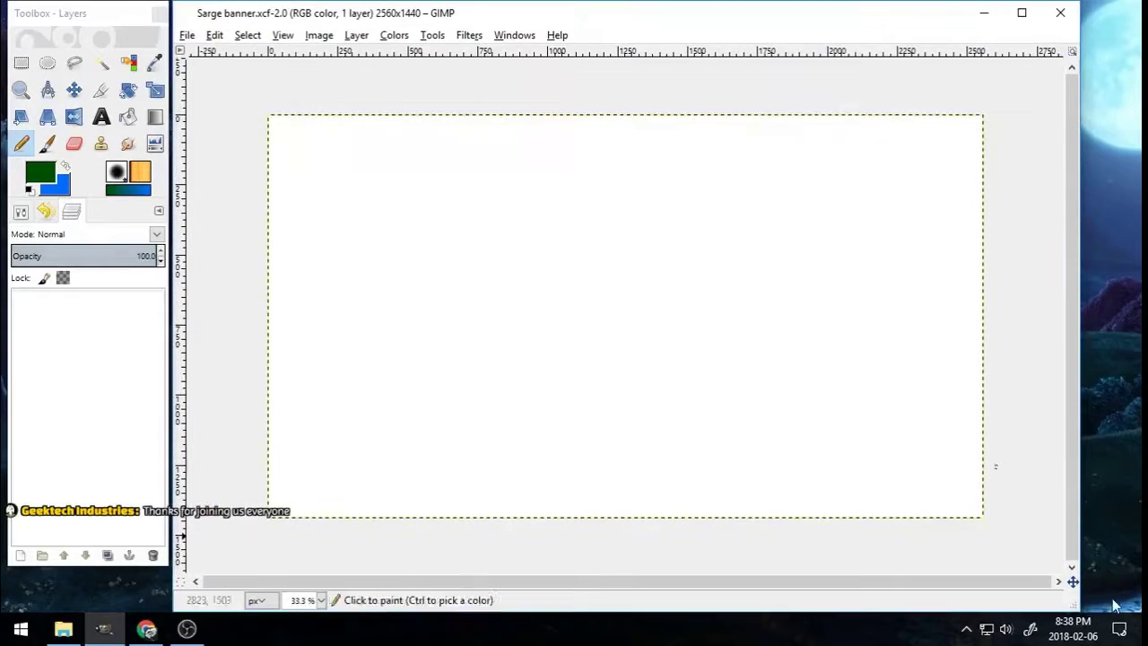
{"action": "double_click", "coordinate": [23, 89]}
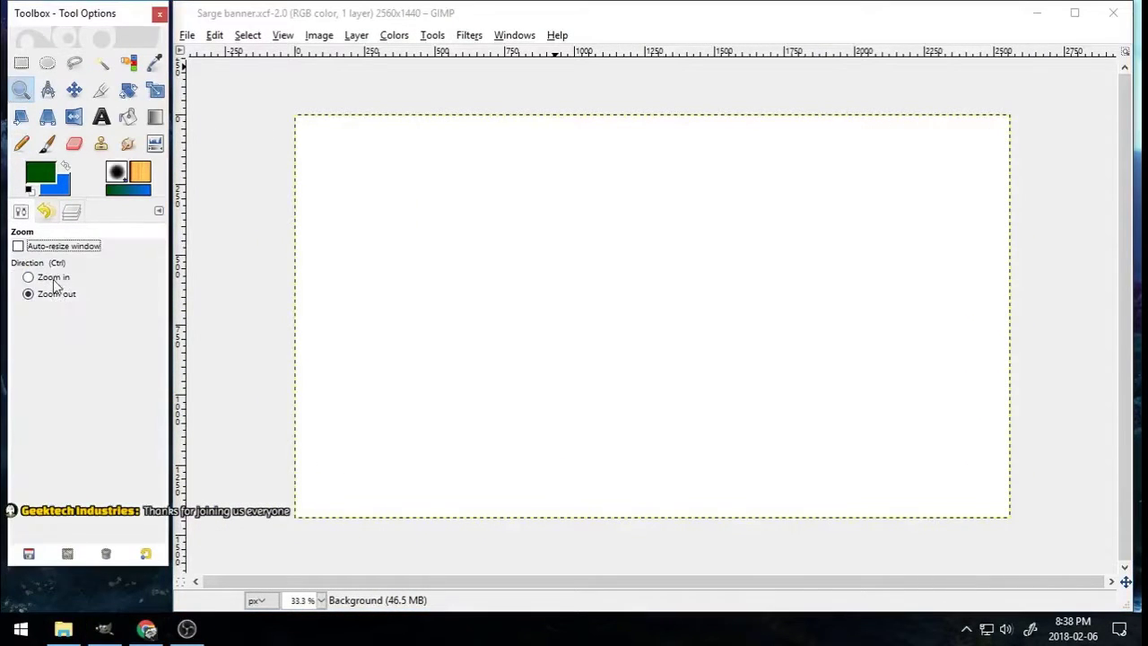
{"action": "left_click_drag", "start_coordinate": [272, 160], "coordinate": [1010, 521]}
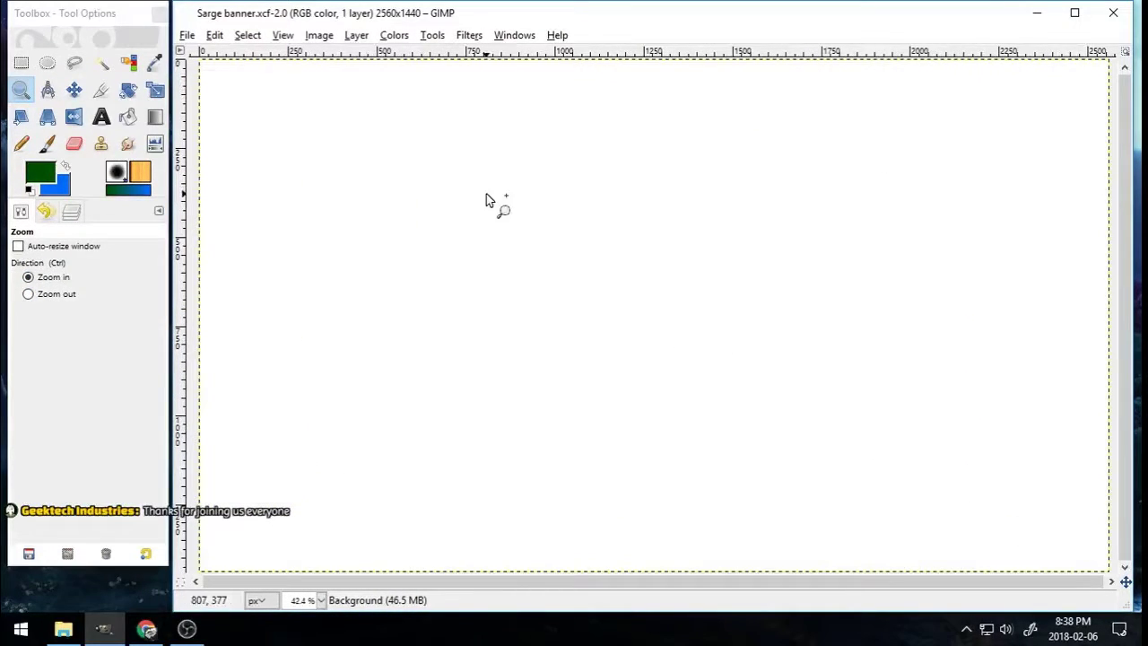
Step: Add a new transparent 2560 × 1440 px layer and put the layer list ahead of the tool options in the dock
{"action": "left_click", "coordinate": [71, 210]}
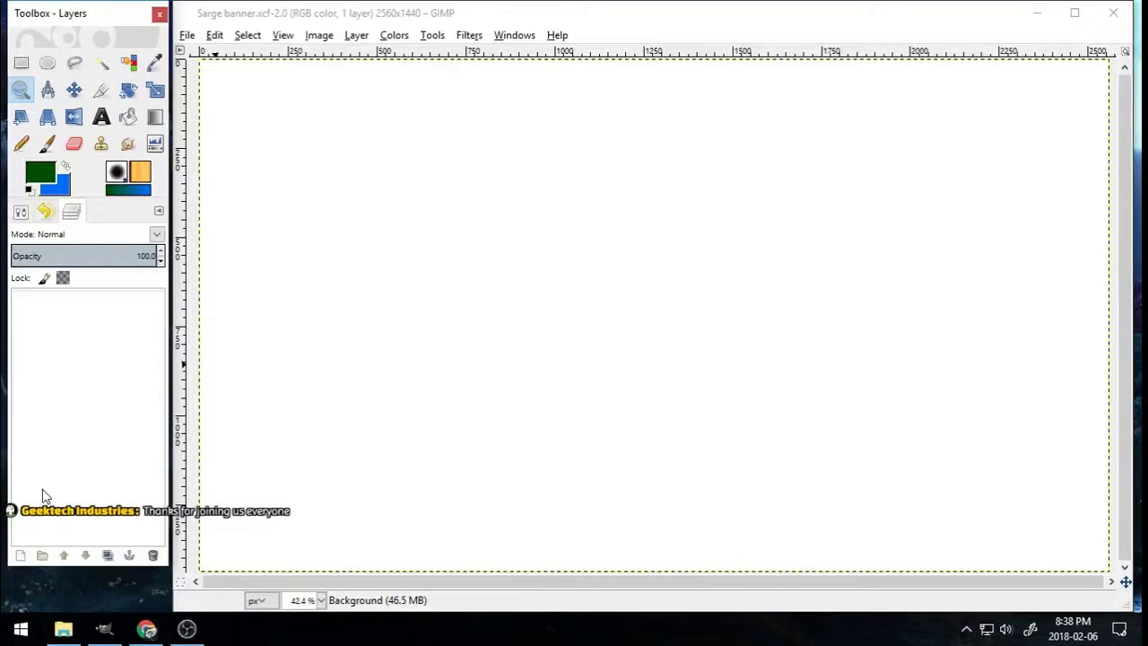
{"action": "left_click", "coordinate": [20, 597]}
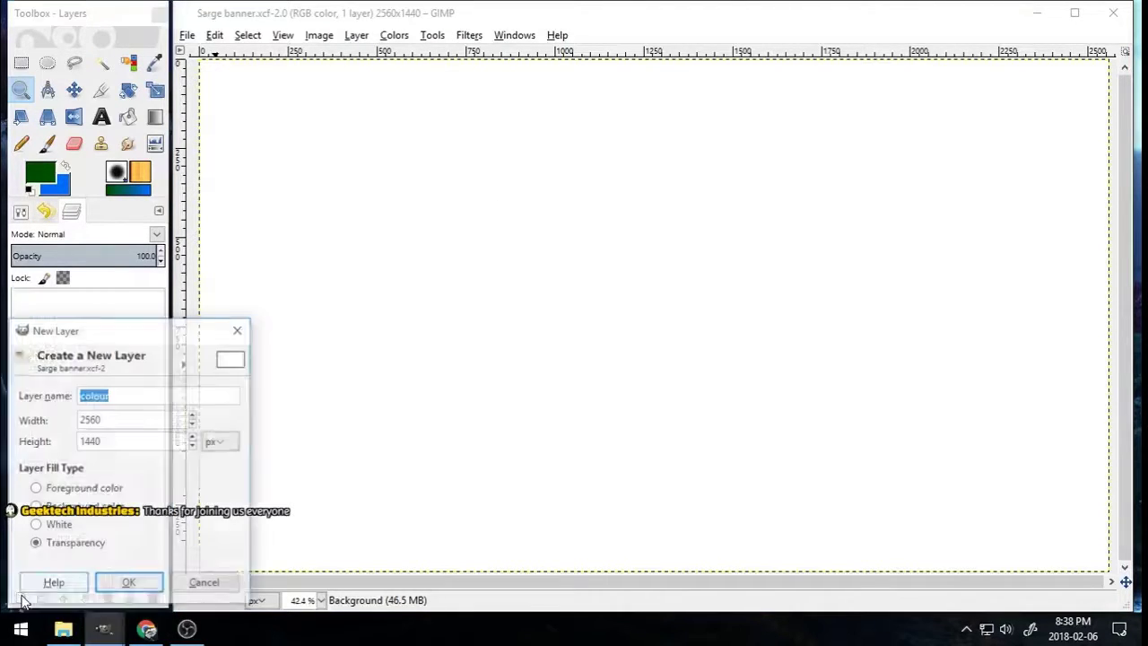
{"action": "key", "text": "Return"}
{"action": "left_click", "coordinate": [96, 312]}
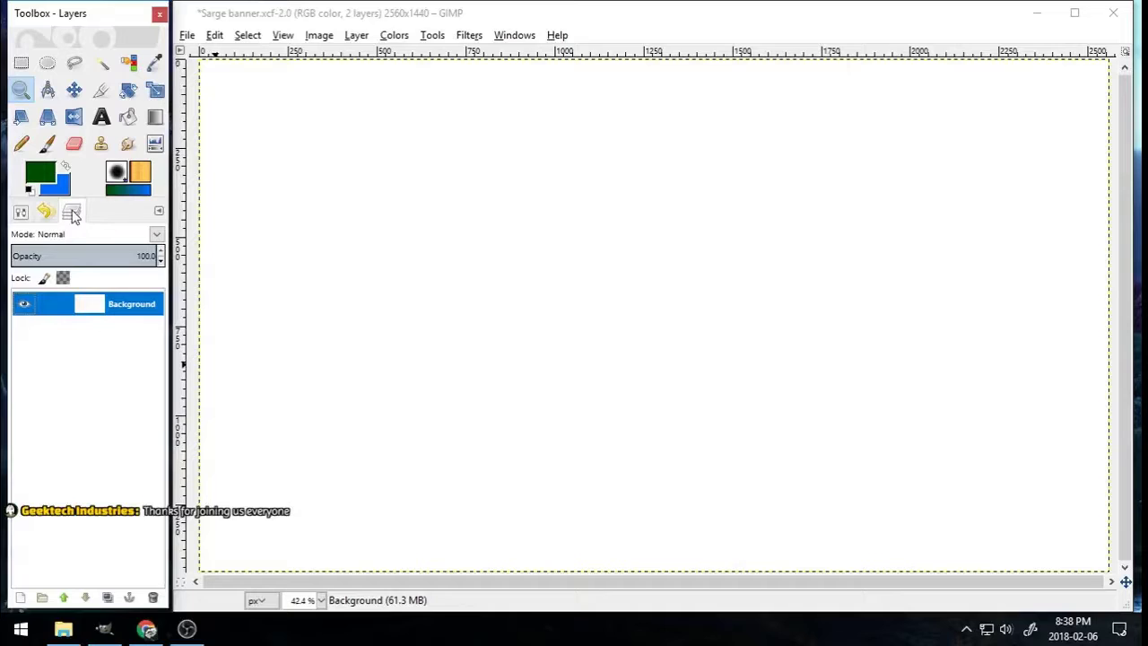
{"action": "left_click_drag", "start_coordinate": [71, 214], "coordinate": [72, 256]}
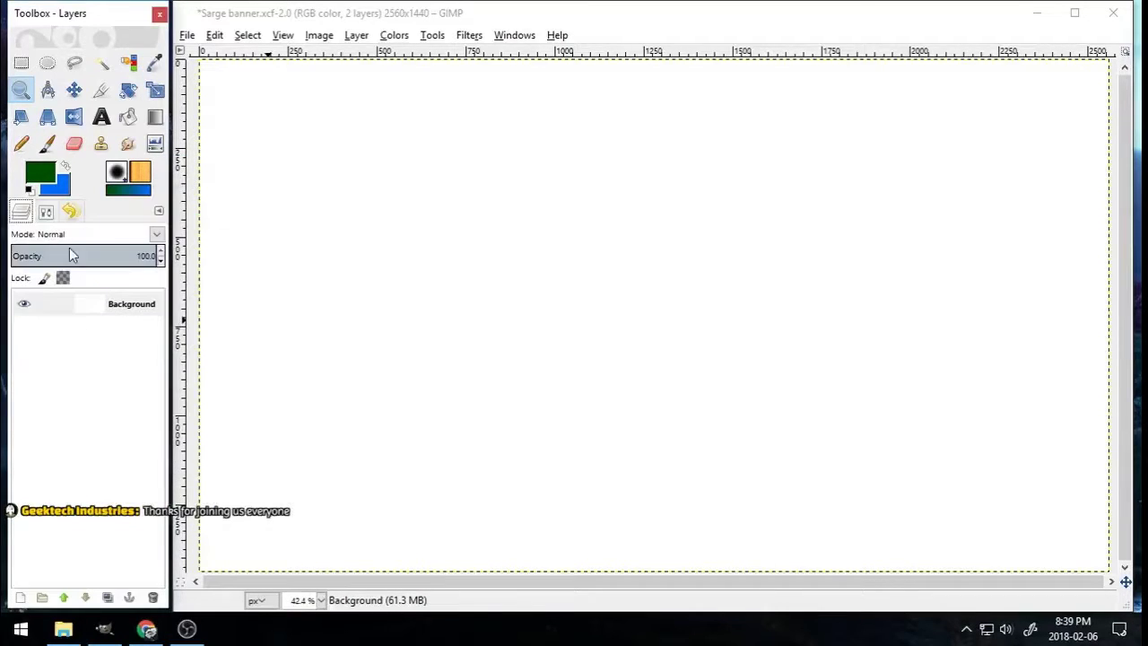
Step: Fill the Background layer with dark green and add a transparent layer named text above it
{"action": "left_click", "coordinate": [105, 331]}
{"action": "left_click", "coordinate": [128, 116]}
{"action": "left_click", "coordinate": [316, 276]}
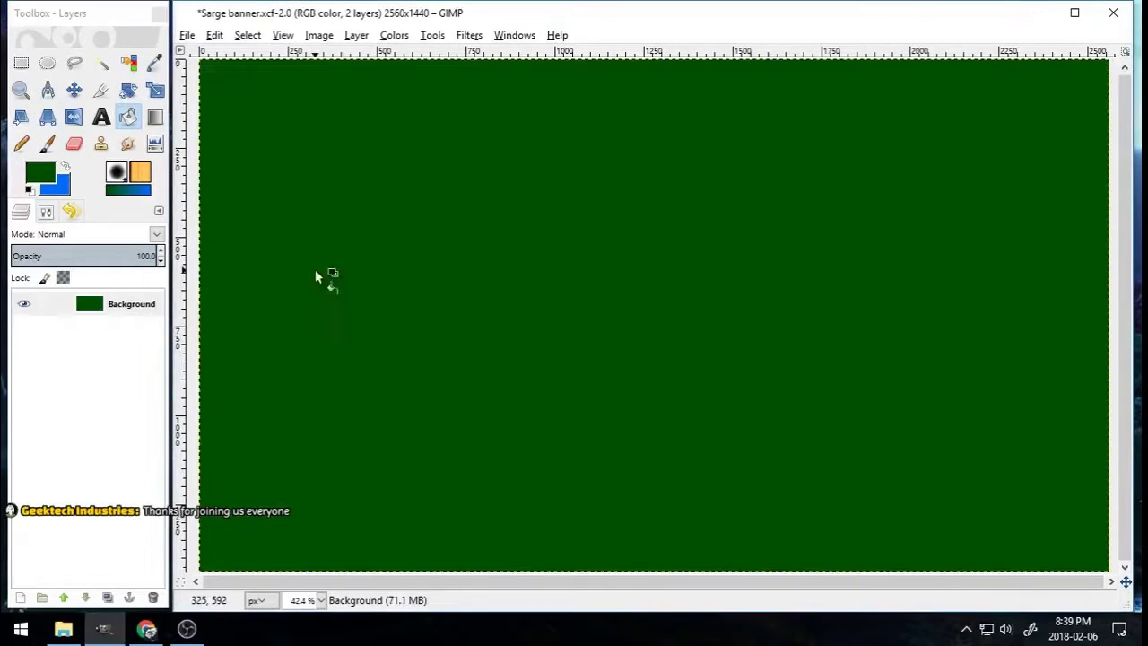
{"action": "left_click", "coordinate": [20, 597]}
{"action": "left_click", "coordinate": [143, 582]}
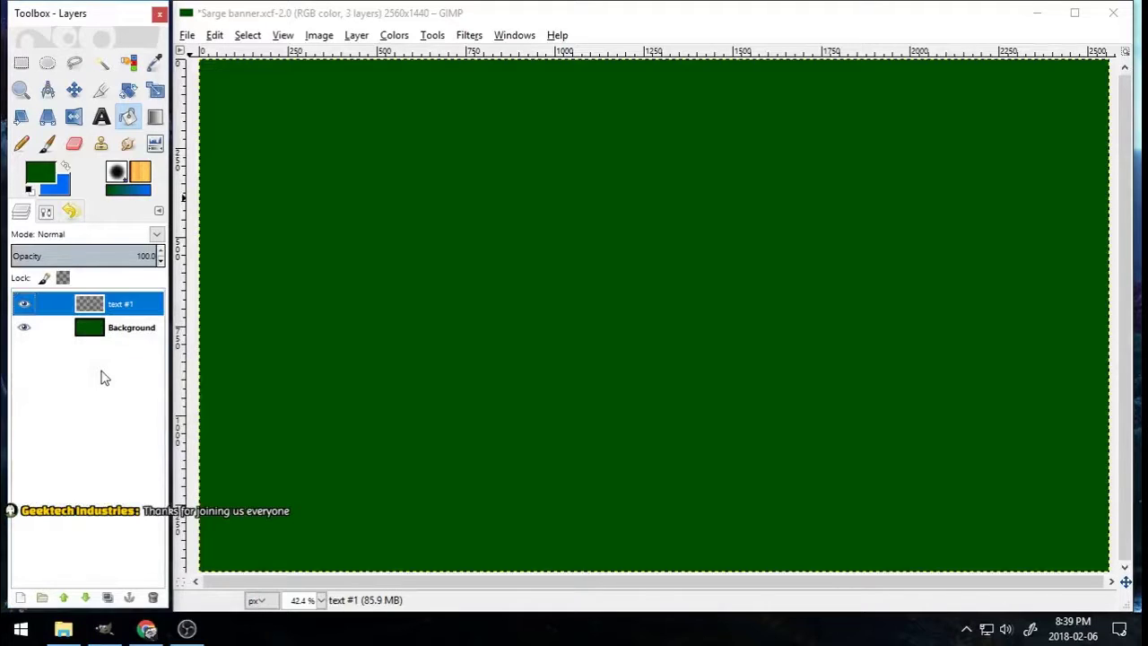
Step: Draw a text box about 2244 × 857 px and enter "Geektech Industries Banner" in orange Sans at 310 px
{"action": "key", "text": "t"}
{"action": "left_click_drag", "start_coordinate": [232, 104], "coordinate": [1027, 409]}
{"action": "left_click", "coordinate": [46, 211]}
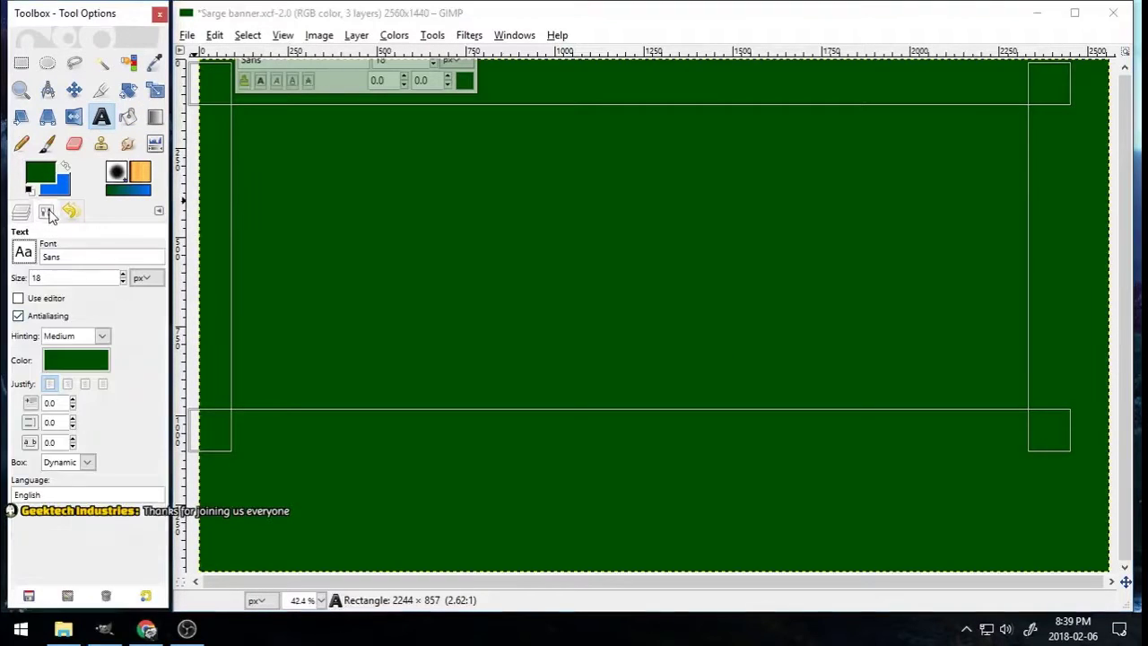
{"action": "left_click", "coordinate": [86, 363]}
{"action": "left_click", "coordinate": [225, 490]}
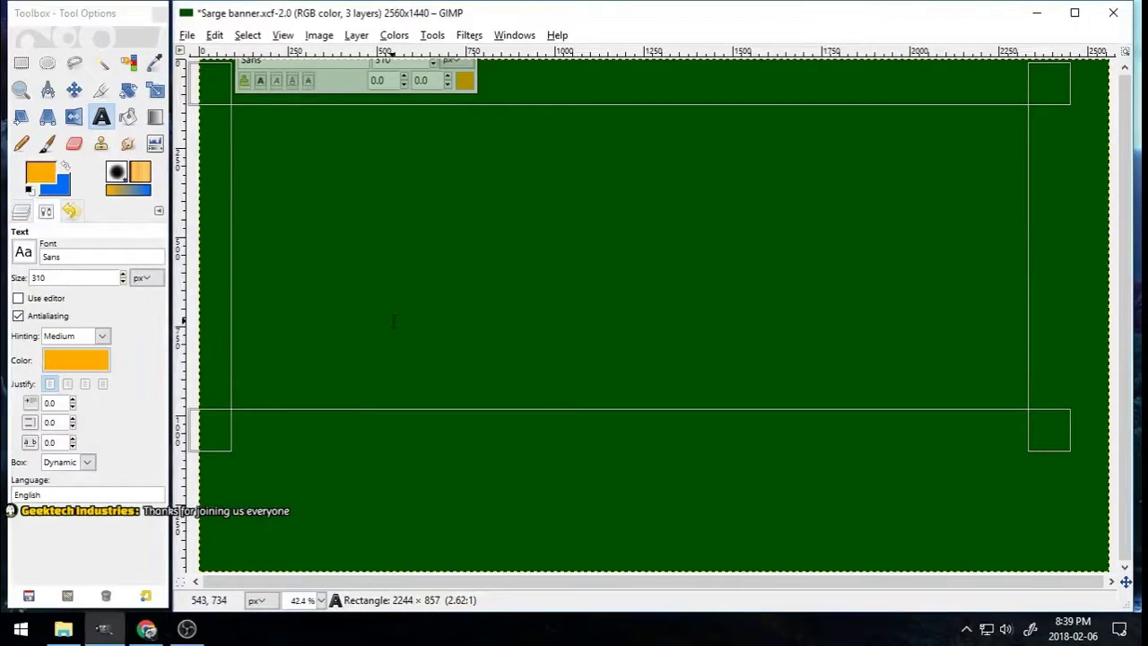
{"action": "type", "text": "Geektech In"}
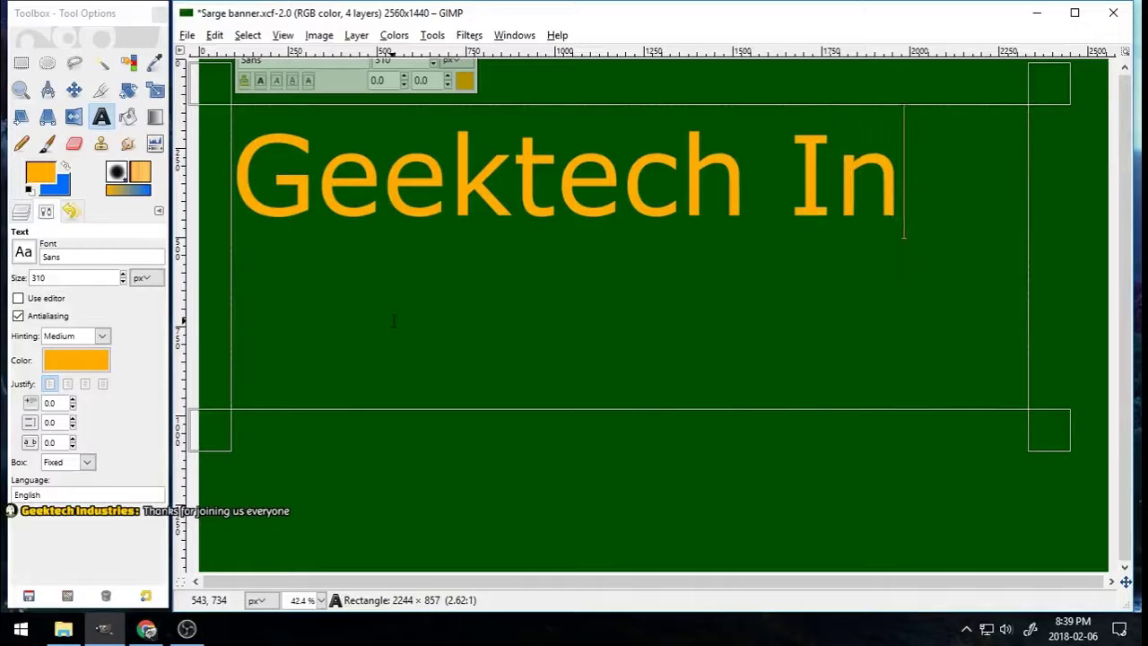
{"action": "type", "text": "dustries Bann"}
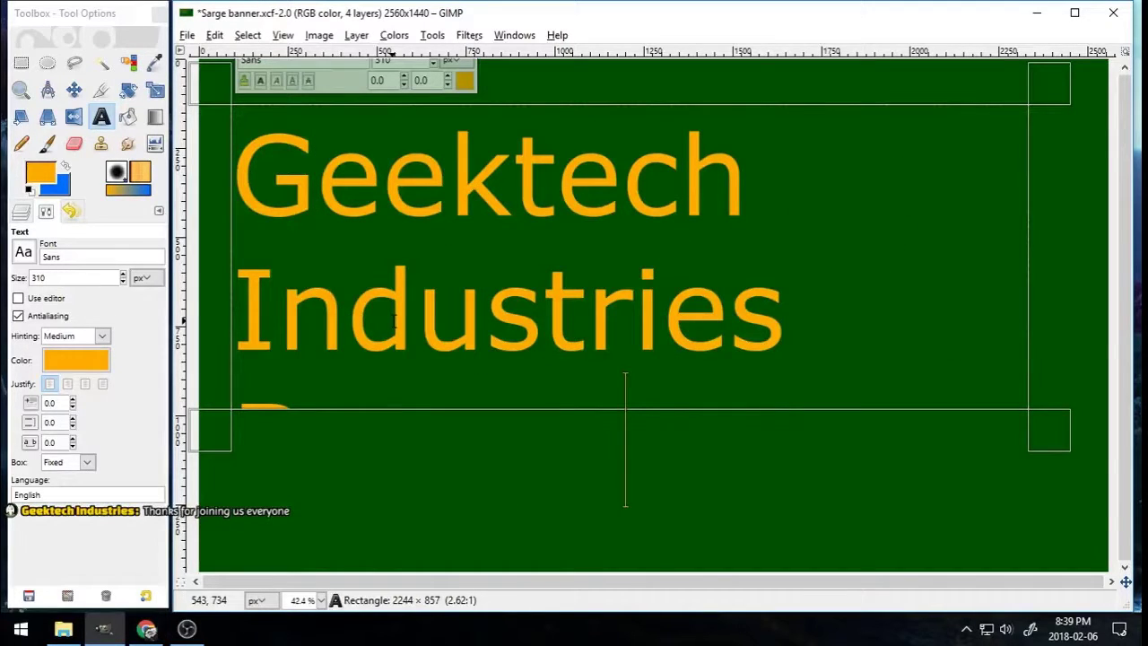
Step: Fit the banner text on one line with a 171 px size and a box about 2471 px wide with a lowered upper edge
{"action": "left_click", "coordinate": [122, 283]}
{"action": "left_click_drag", "start_coordinate": [222, 289], "coordinate": [199, 288]}
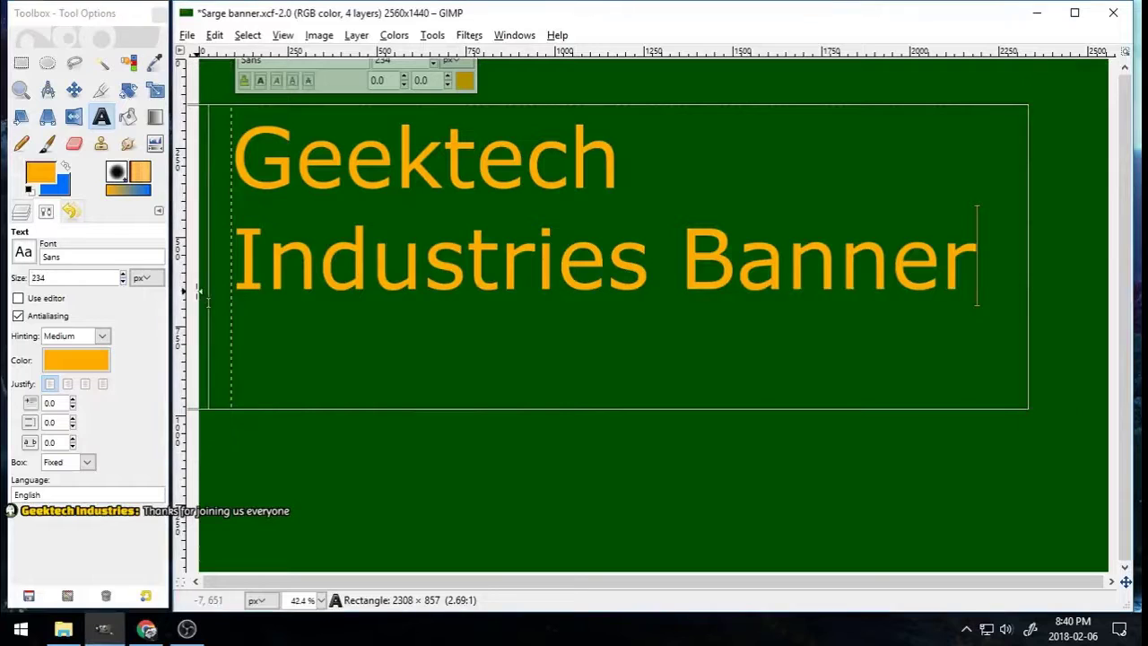
{"action": "left_click_drag", "start_coordinate": [1038, 282], "coordinate": [1081, 282]}
{"action": "left_click", "coordinate": [122, 281]}
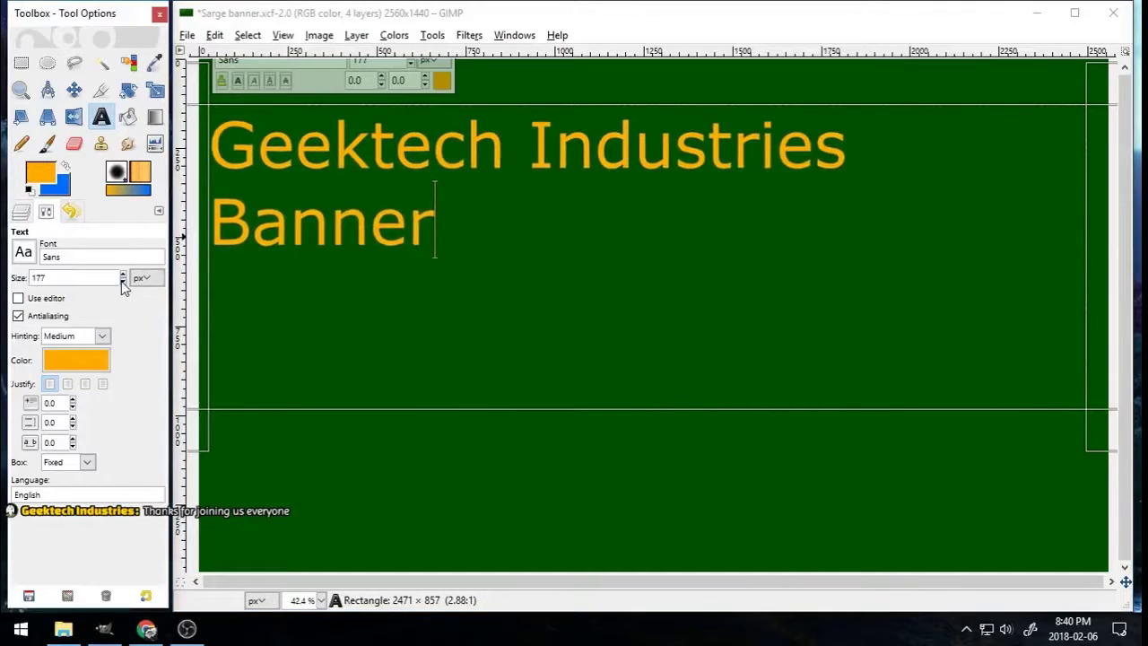
{"action": "left_click_drag", "start_coordinate": [709, 94], "coordinate": [708, 296]}
Step: Widen the banner's text box to about 2554 px and centre the text at 168 px
{"action": "key", "text": "m"}
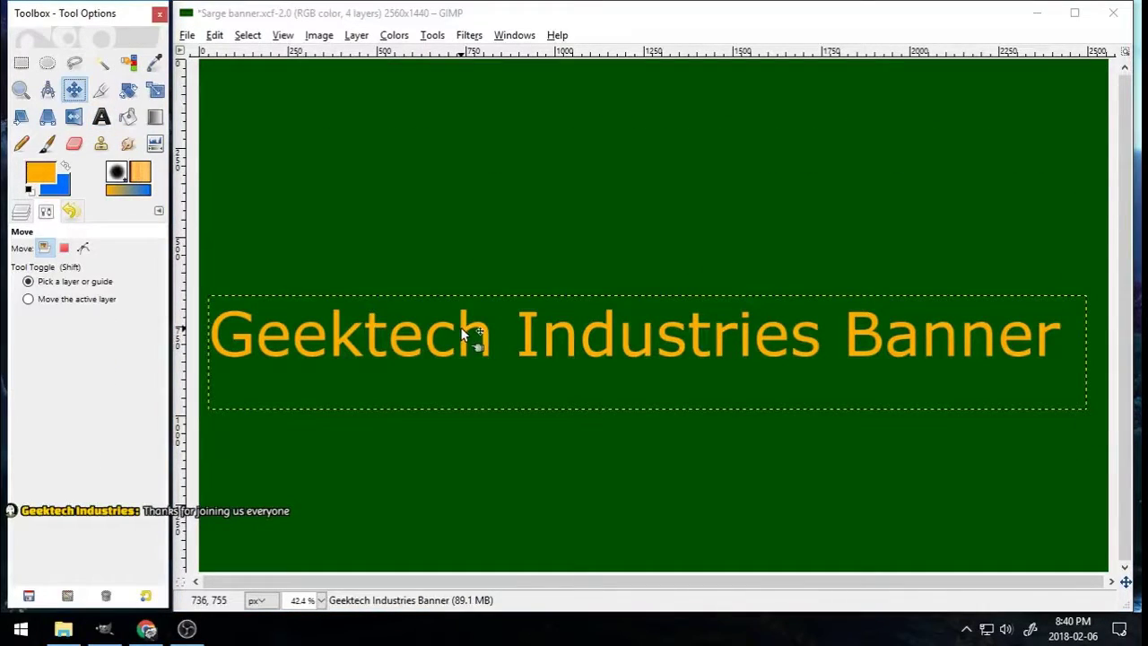
{"action": "key", "text": "t"}
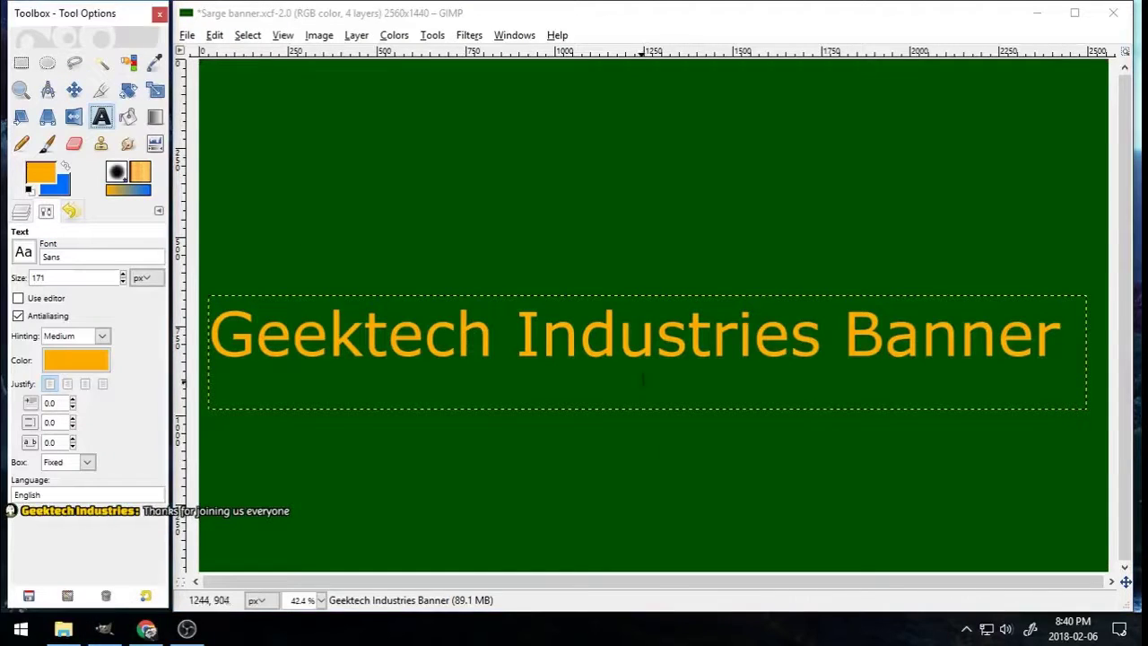
{"action": "left_click", "coordinate": [650, 380]}
{"action": "left_click", "coordinate": [67, 383]}
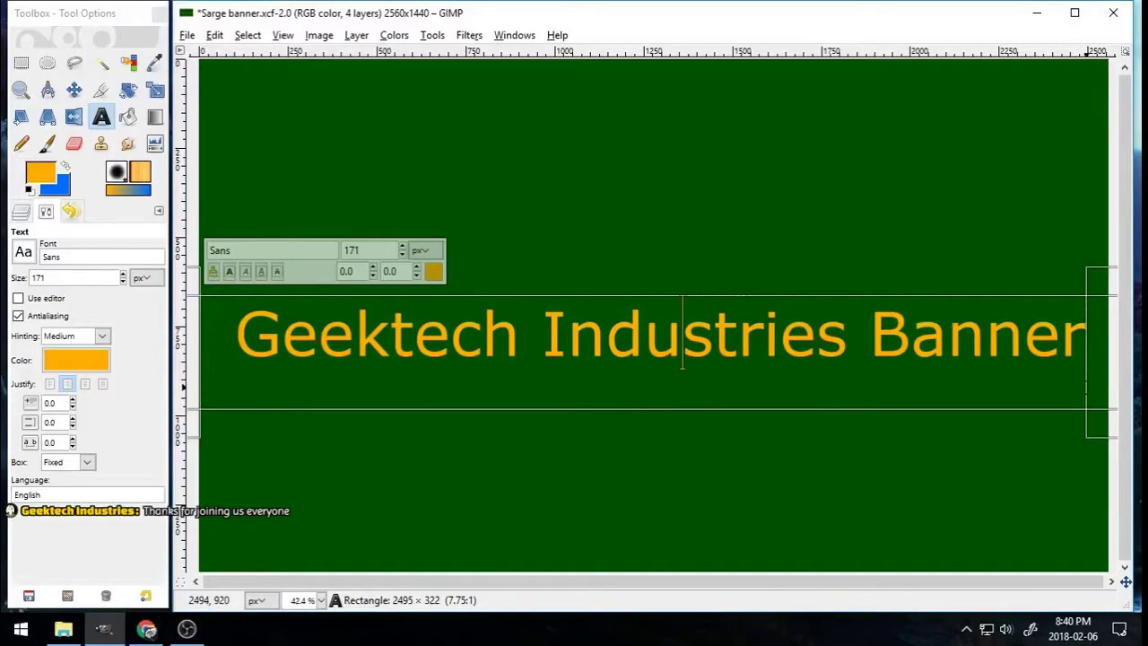
{"action": "left_click_drag", "start_coordinate": [1095, 410], "coordinate": [1119, 404]}
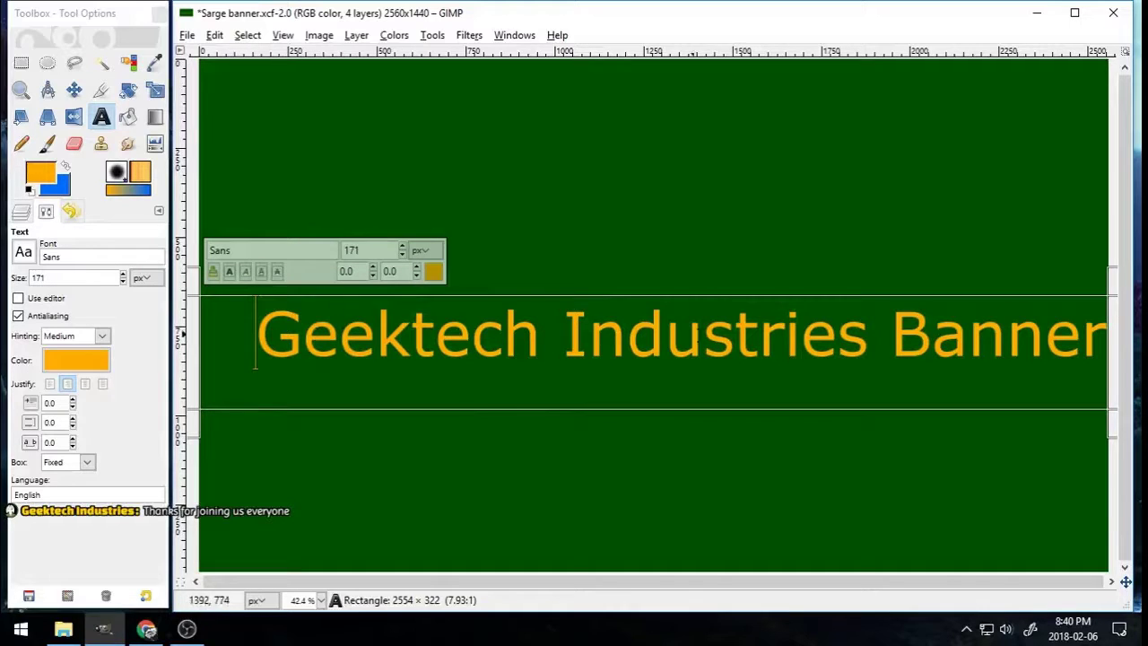
{"action": "scroll", "coordinate": [137, 284], "scroll_direction": "down", "scroll_amount": 3}
{"action": "left_click", "coordinate": [85, 384]}
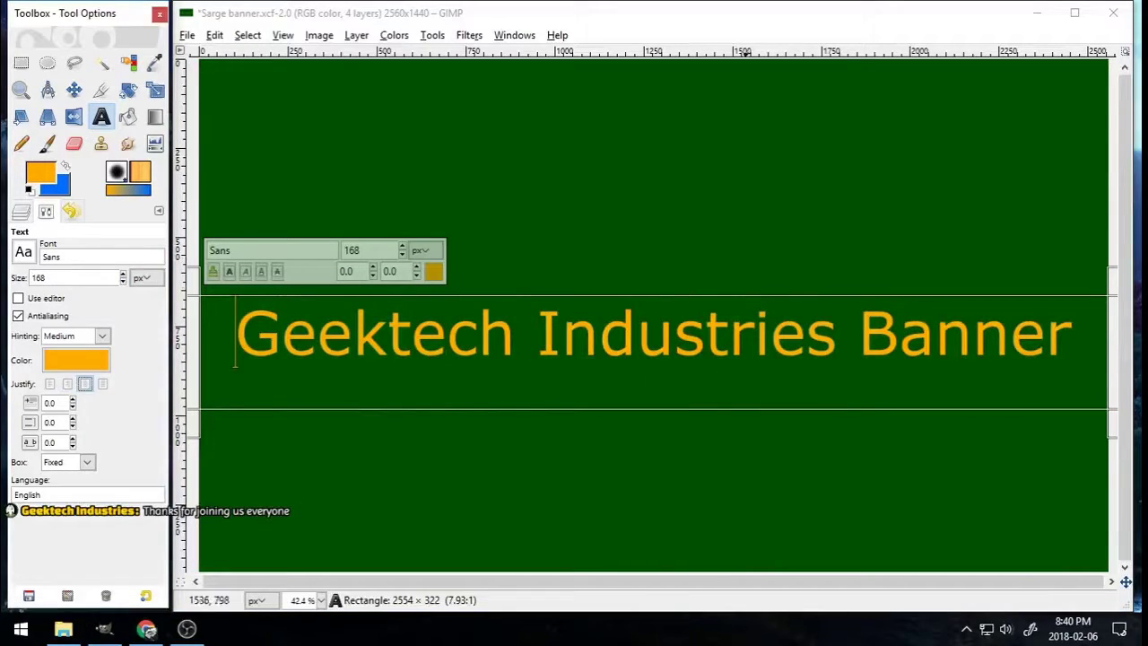
Step: Shift the text box to the lower part of the canvas by lowering its edges, leaving it about 2554 × 282 px
{"action": "left_click_drag", "start_coordinate": [737, 285], "coordinate": [731, 301]}
{"action": "left_click_drag", "start_coordinate": [712, 431], "coordinate": [718, 566]}
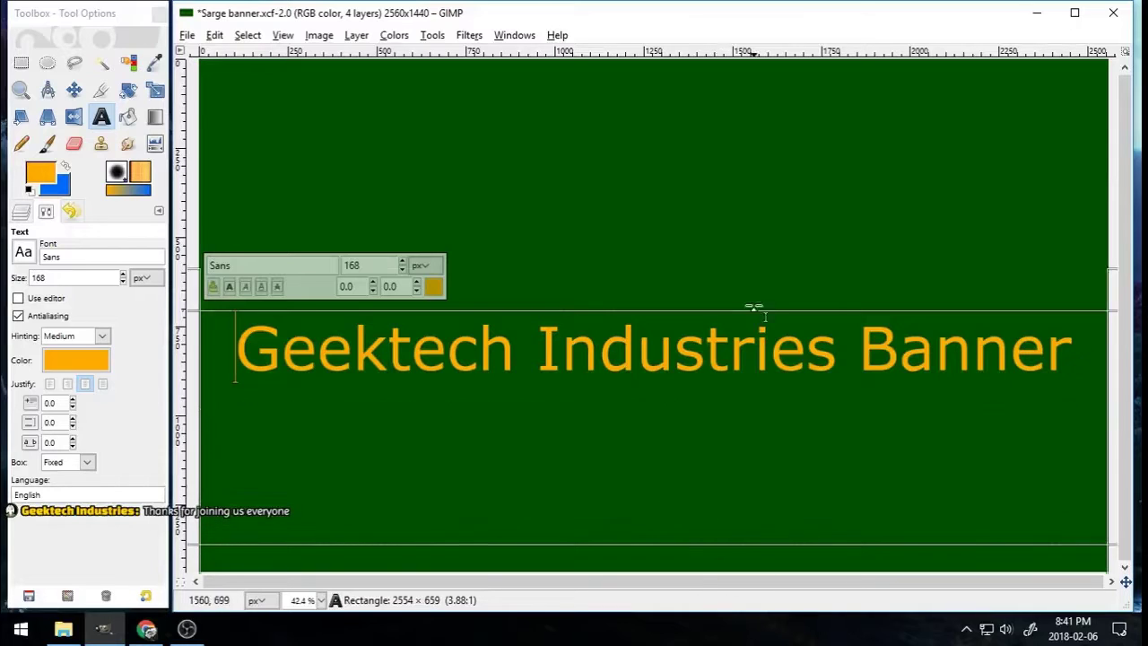
{"action": "left_click_drag", "start_coordinate": [753, 308], "coordinate": [745, 446]}
Step: Add a transparent layer named sketch above the banner text
{"action": "left_click", "coordinate": [22, 212]}
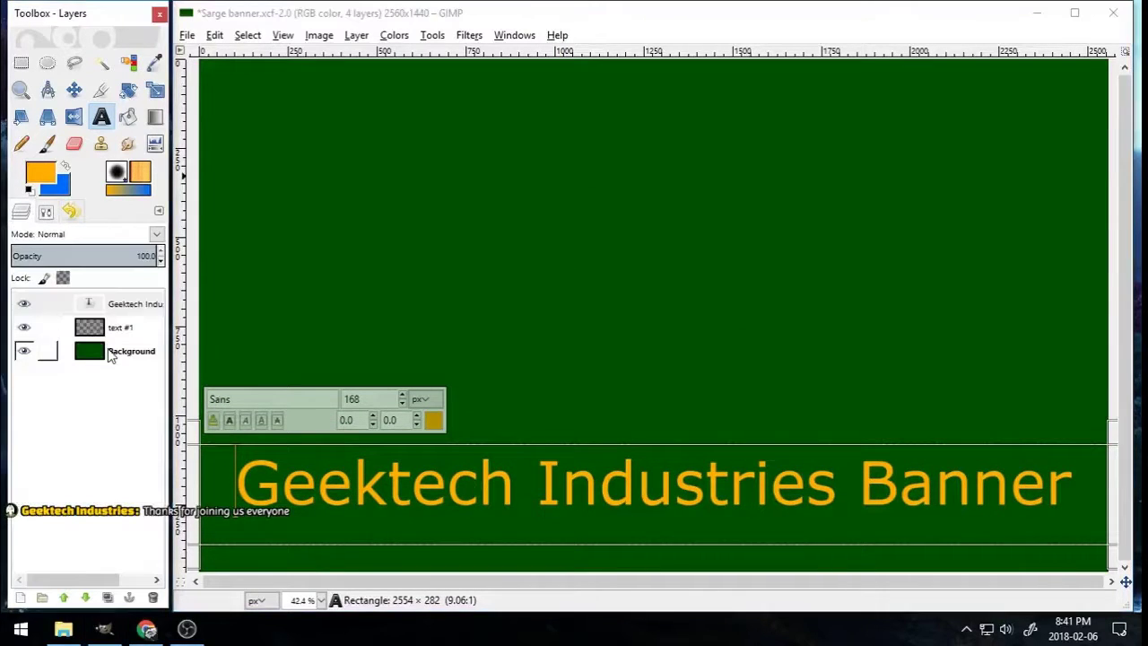
{"action": "left_click", "coordinate": [20, 597]}
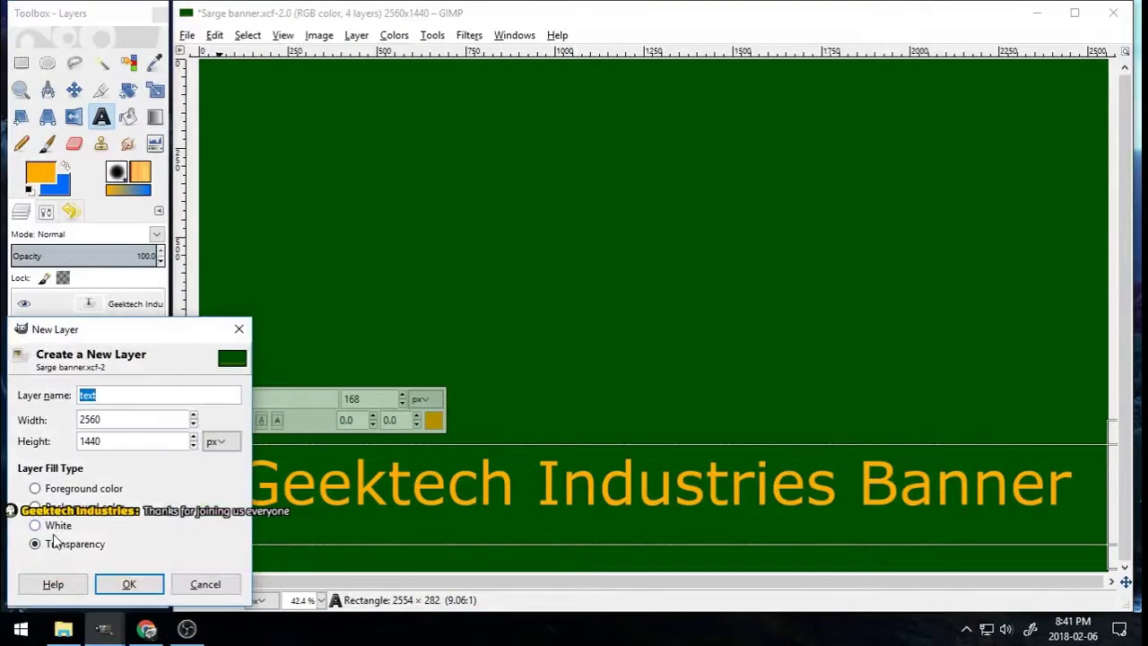
{"action": "key", "text": "Return"}
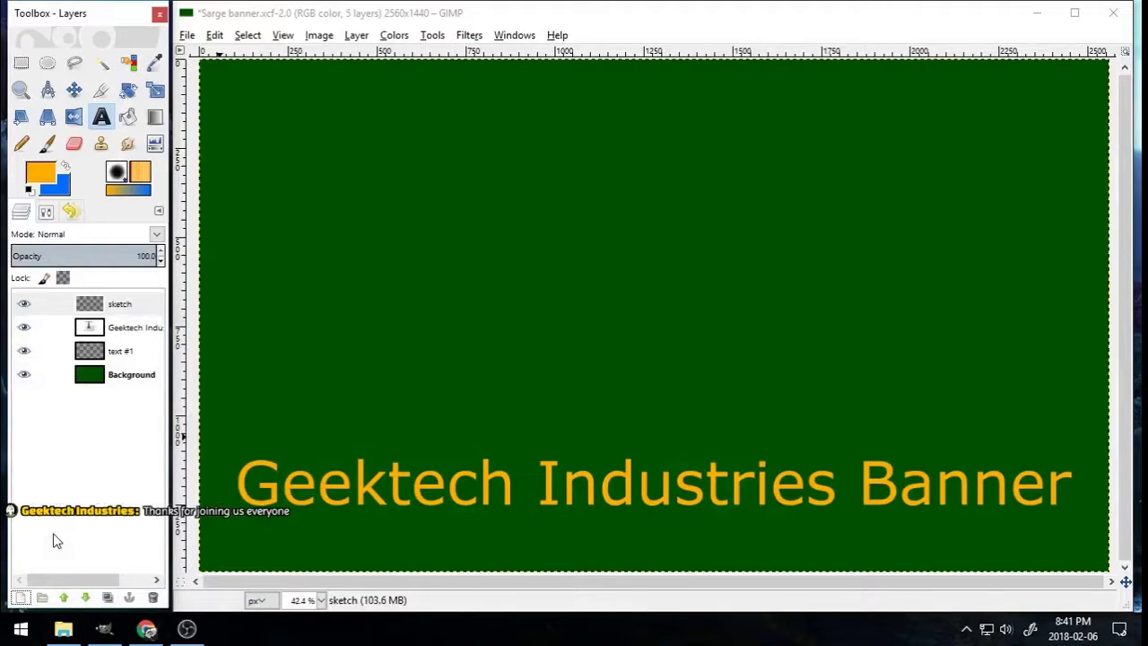
Step: Paint a rough round head with crossed guide lines, a neck and sloping shoulders on the sketch layer using a size 14 paintbrush
{"action": "key", "text": "p"}
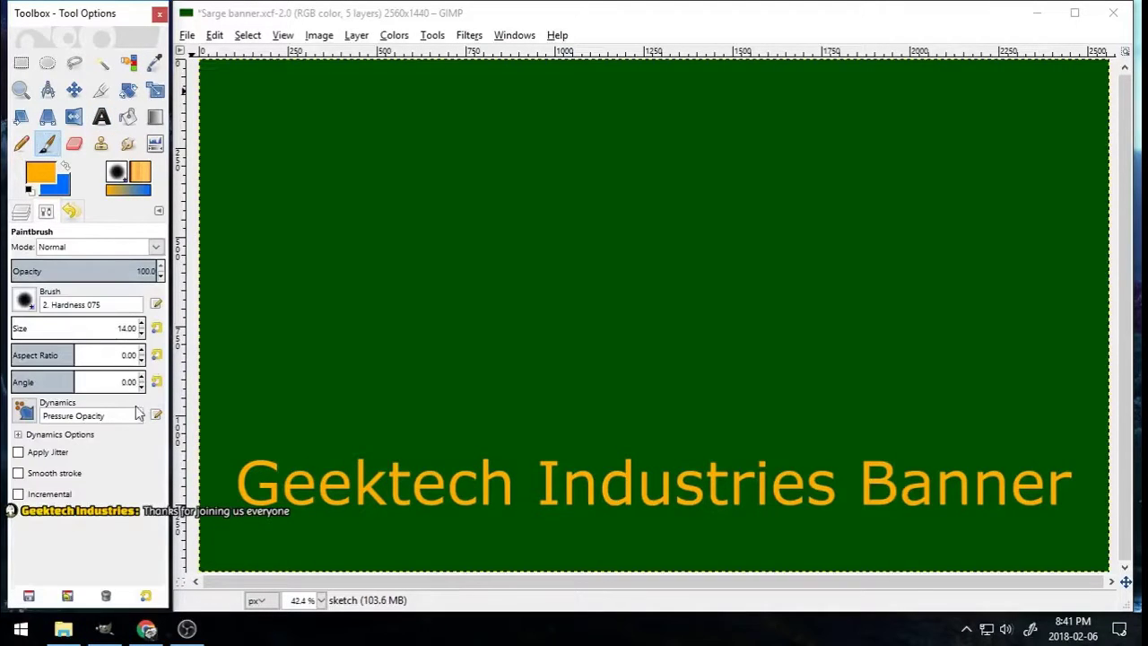
{"action": "mouse_move", "coordinate": [649, 165]}
{"action": "left_mouse_down"}
{"action": "mouse_move", "coordinate": [792, 117]}
{"action": "mouse_move", "coordinate": [813, 82]}
{"action": "mouse_move", "coordinate": [935, 141]}
{"action": "left_mouse_up"}
{"action": "left_click_drag", "start_coordinate": [779, 87], "coordinate": [768, 436]}
{"action": "left_click_drag", "start_coordinate": [604, 274], "coordinate": [1009, 266]}
{"action": "mouse_move", "coordinate": [700, 387]}
{"action": "left_mouse_down"}
{"action": "mouse_move", "coordinate": [737, 475]}
{"action": "mouse_move", "coordinate": [560, 561]}
{"action": "left_mouse_up"}
{"action": "left_click_drag", "start_coordinate": [825, 480], "coordinate": [1049, 570]}
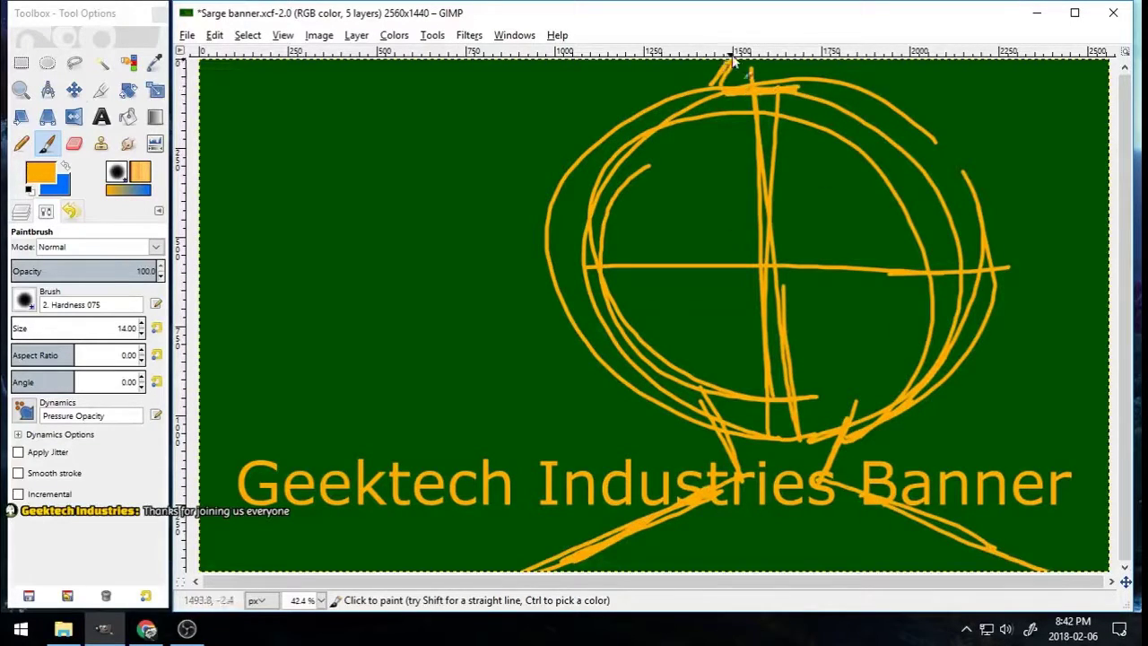
Step: Rework the head outline with extra strokes on both sides, adding pointed cheeks and a tapered jaw down to the chin
{"action": "key", "text": "m"}
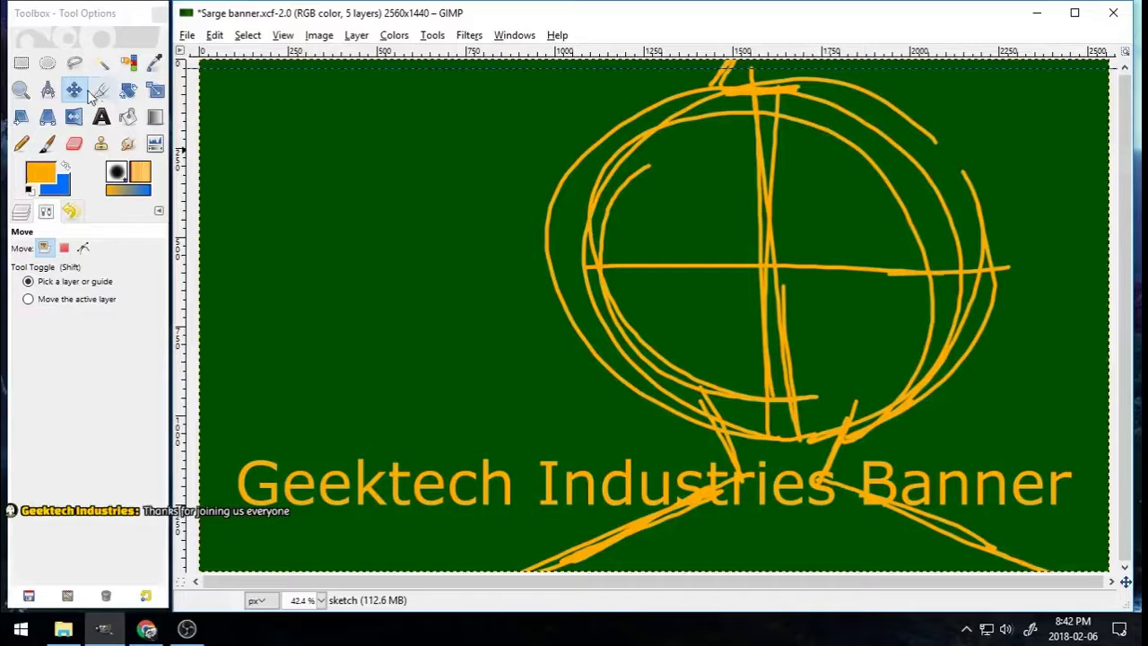
{"action": "left_click", "coordinate": [48, 143]}
{"action": "left_click", "coordinate": [21, 212]}
{"action": "left_click", "coordinate": [45, 211]}
{"action": "left_click_drag", "start_coordinate": [798, 84], "coordinate": [935, 141]}
{"action": "left_click_drag", "start_coordinate": [925, 156], "coordinate": [943, 372]}
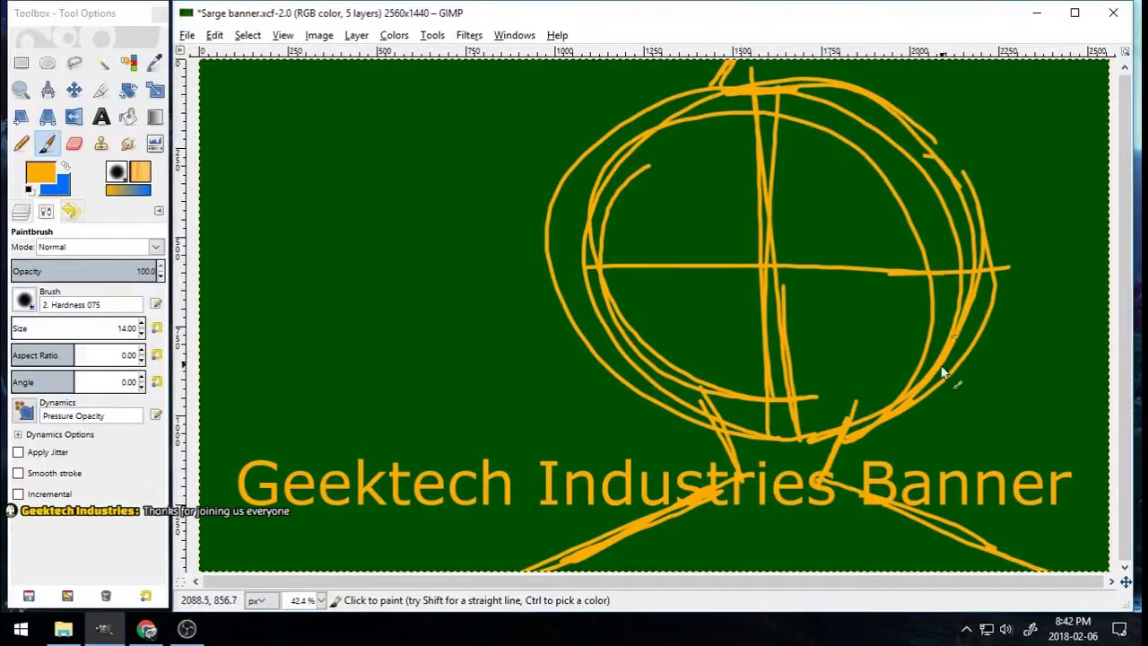
{"action": "left_click_drag", "start_coordinate": [938, 178], "coordinate": [938, 359]}
{"action": "left_click_drag", "start_coordinate": [615, 269], "coordinate": [595, 194]}
{"action": "left_click_drag", "start_coordinate": [584, 185], "coordinate": [583, 166]}
{"action": "left_click_drag", "start_coordinate": [583, 345], "coordinate": [679, 409]}
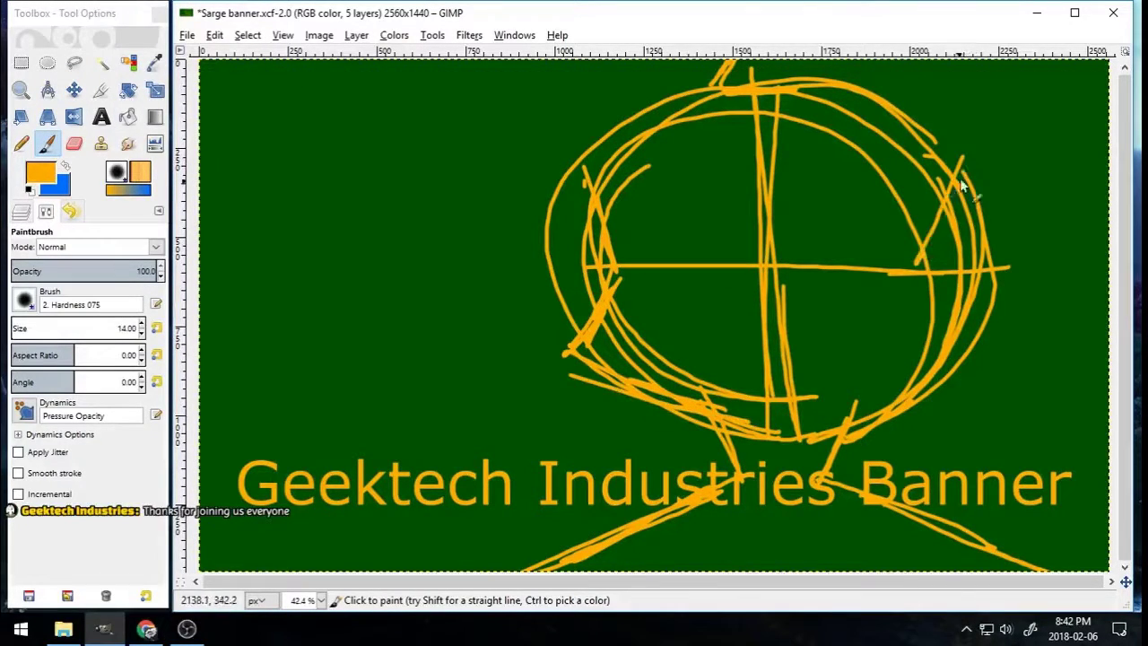
{"action": "mouse_move", "coordinate": [962, 185]}
{"action": "left_mouse_down"}
{"action": "mouse_move", "coordinate": [846, 440]}
{"action": "mouse_move", "coordinate": [802, 430]}
{"action": "mouse_move", "coordinate": [771, 325]}
{"action": "left_mouse_up"}
Step: Select the right half of the sketch from about x = 1628 px and cut it away
{"action": "left_click", "coordinate": [74, 144]}
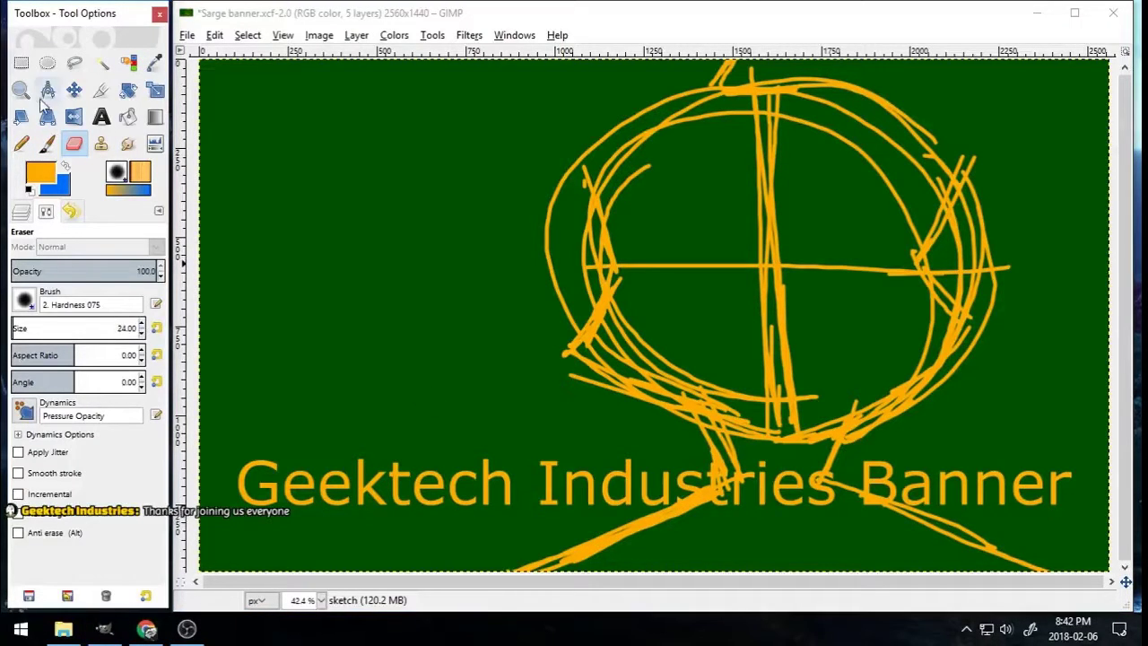
{"action": "left_click", "coordinate": [21, 63]}
{"action": "left_click_drag", "start_coordinate": [778, 64], "coordinate": [1145, 577]}
{"action": "left_click", "coordinate": [186, 35]}
{"action": "mouse_move", "coordinate": [214, 35]}
{"action": "left_click", "coordinate": [234, 134]}
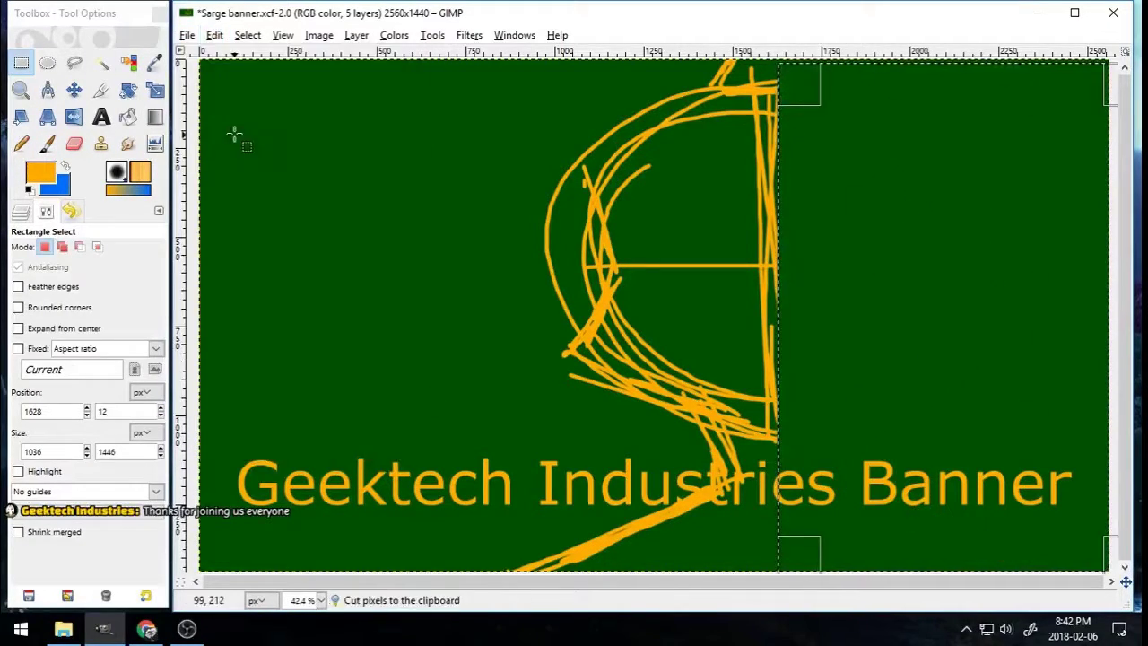
Step: Copy the remaining left half of the sketch using a rectangular selection of about 855 × 1477 px, and clear the selection
{"action": "left_click", "coordinate": [247, 35]}
{"action": "left_click", "coordinate": [245, 73]}
{"action": "mouse_move", "coordinate": [778, 62]}
{"action": "left_mouse_down"}
{"action": "mouse_move", "coordinate": [512, 467]}
{"action": "mouse_move", "coordinate": [475, 574]}
{"action": "left_mouse_up"}
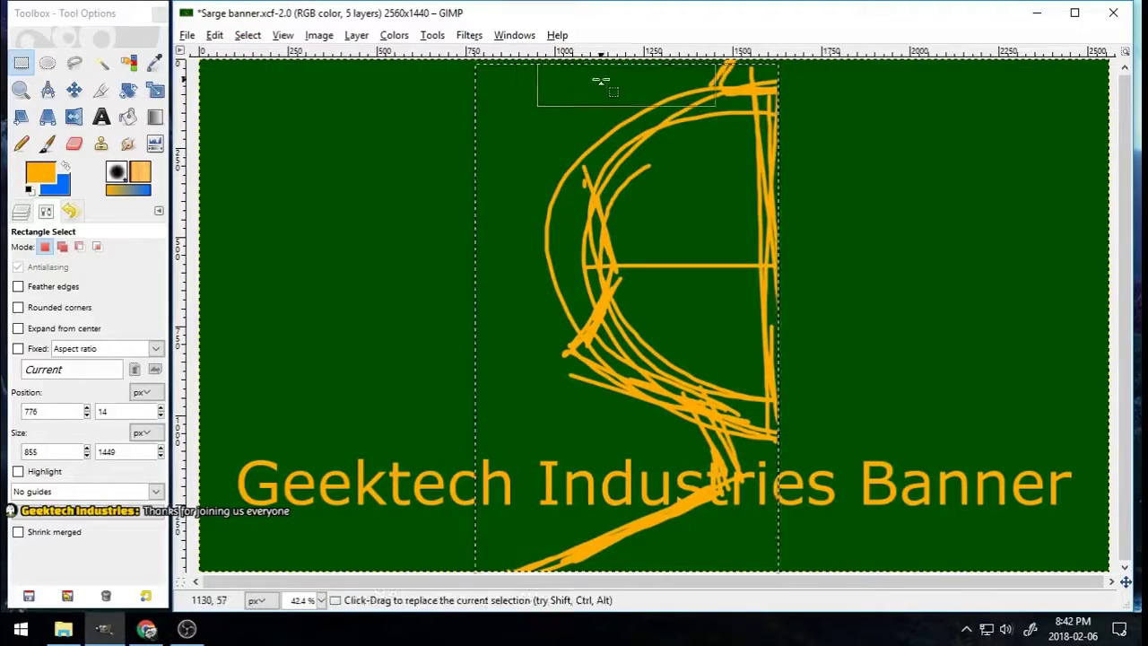
{"action": "left_click_drag", "start_coordinate": [600, 81], "coordinate": [601, 71]}
{"action": "left_click", "coordinate": [248, 35]}
{"action": "mouse_move", "coordinate": [214, 35]}
{"action": "left_click", "coordinate": [237, 153]}
{"action": "left_click", "coordinate": [248, 35]}
{"action": "left_click", "coordinate": [245, 74]}
{"action": "left_click", "coordinate": [215, 35]}
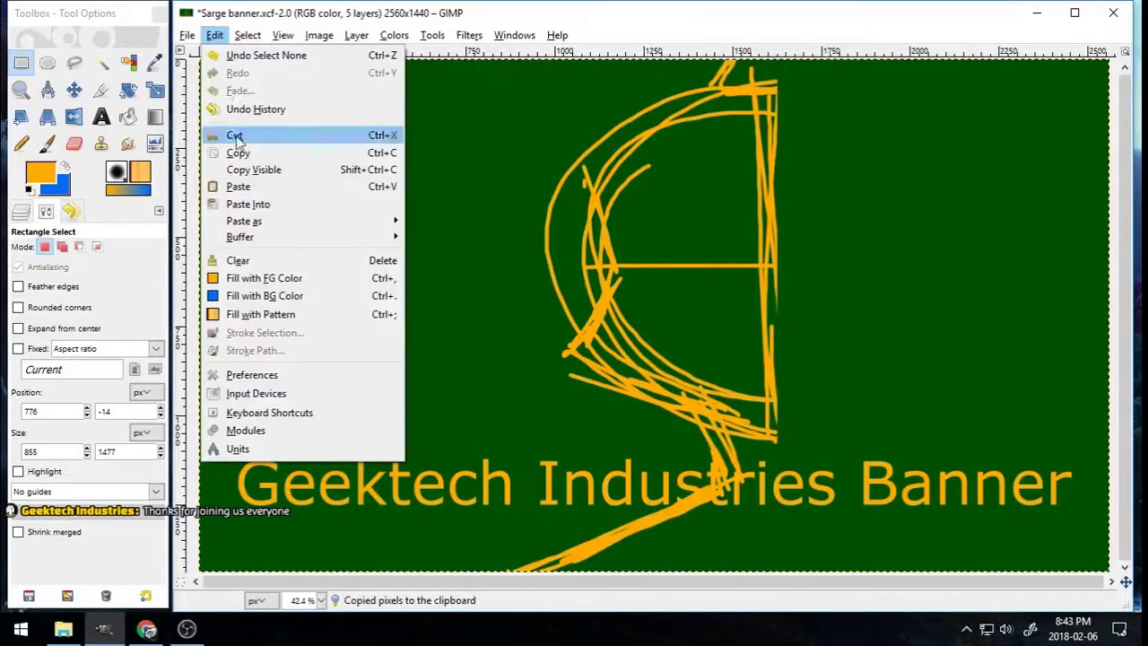
Step: Paste the copied half-sketch and flip it horizontally
{"action": "left_click", "coordinate": [238, 185]}
{"action": "left_click", "coordinate": [432, 35]}
{"action": "left_click", "coordinate": [642, 227]}
{"action": "left_click", "coordinate": [204, 103]}
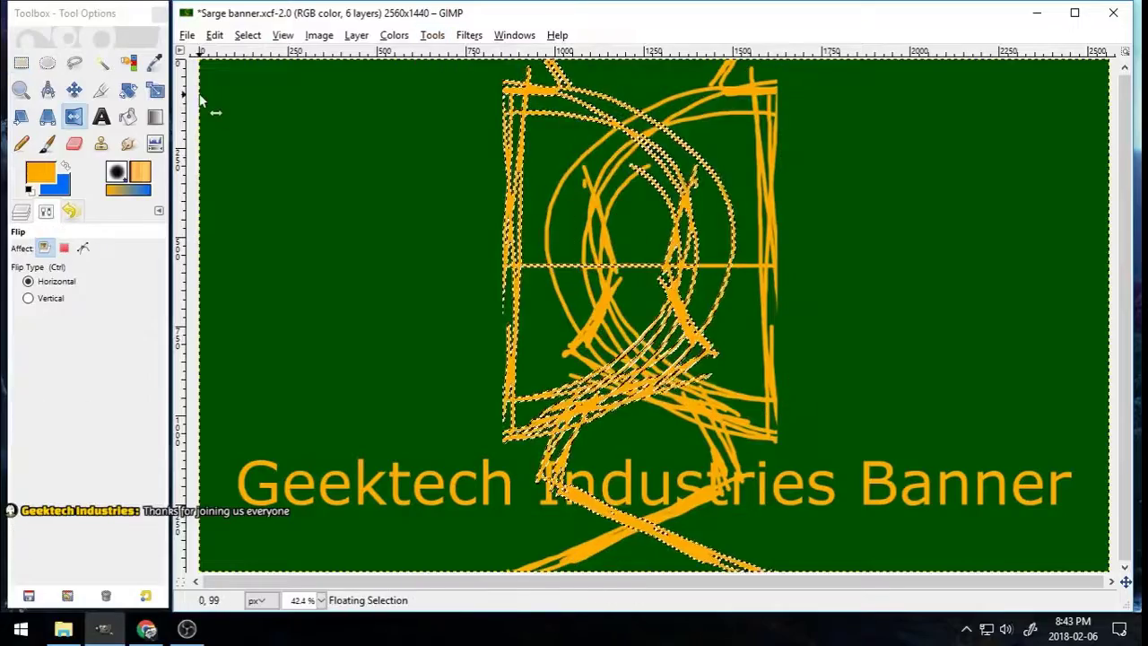
Step: Move the mirrored half to the right until it lines up with the original half along the face's centre line, and anchor it
{"action": "left_click", "coordinate": [74, 90]}
{"action": "left_click_drag", "start_coordinate": [667, 297], "coordinate": [673, 298]}
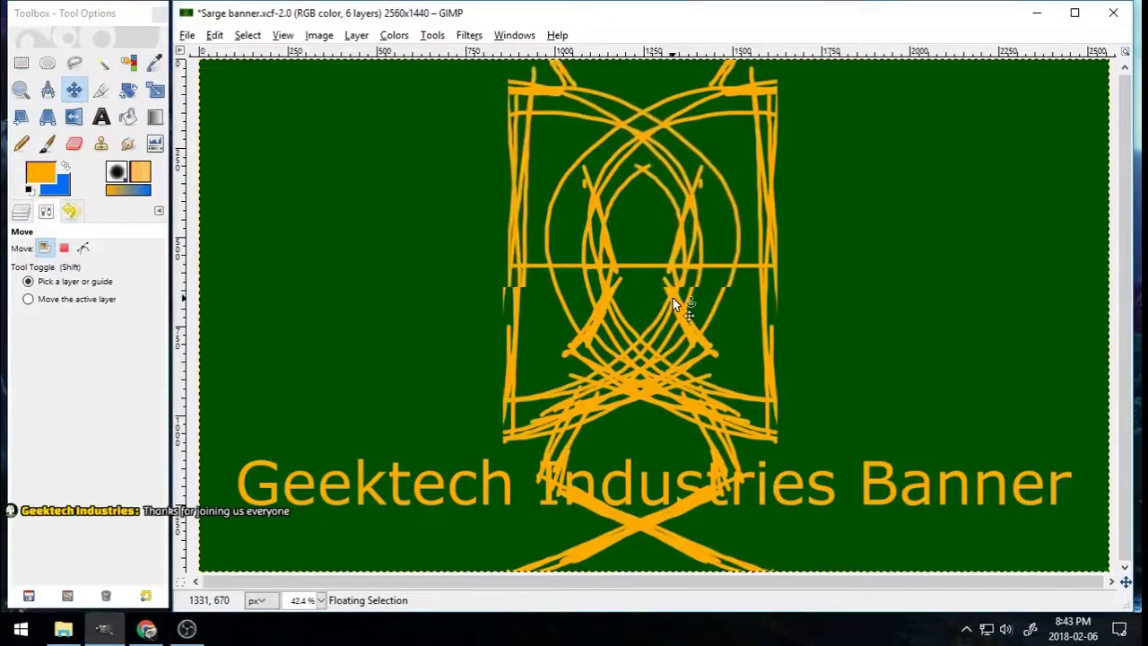
{"action": "key", "text": "Right"}
{"action": "key", "text": "Right"}
{"action": "key", "text": "Right"}
{"action": "key", "text": "Right"}
{"action": "key", "text": "Right"}
{"action": "key", "text": "Right"}
{"action": "key", "text": "Right"}
{"action": "key", "text": "Right"}
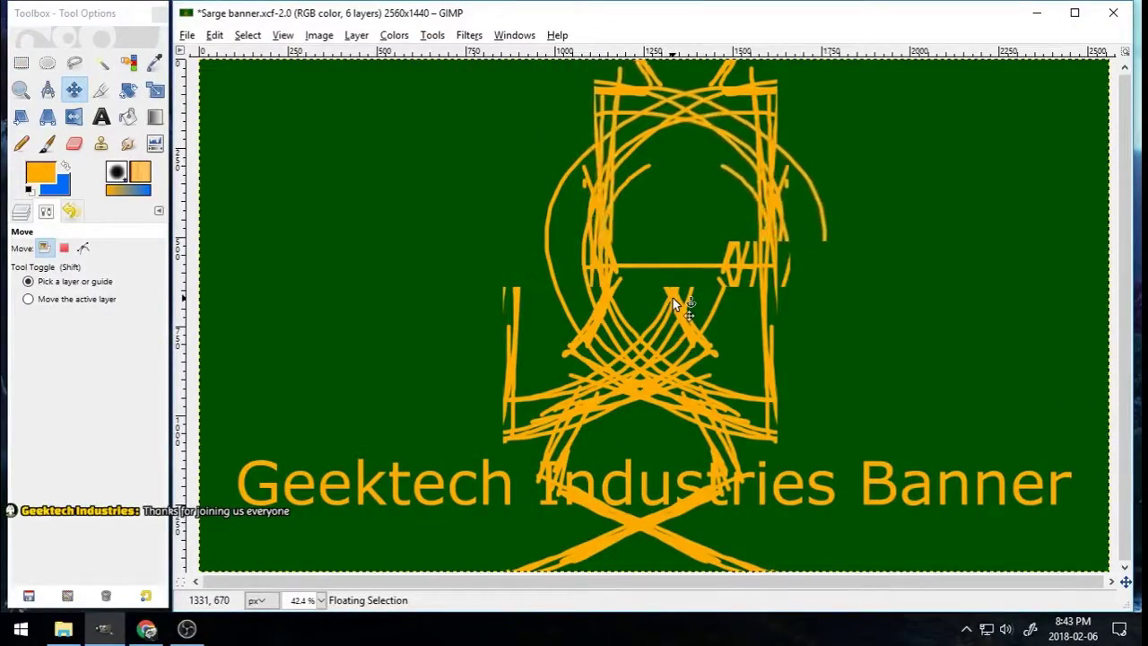
{"action": "key", "text": "shift+Right"}
{"action": "key", "text": "shift+Right"}
{"action": "key", "text": "shift+Right"}
{"action": "key", "text": "shift+Right"}
{"action": "key", "text": "shift+Right"}
{"action": "key", "text": "shift+Right"}
{"action": "key", "text": "shift+Right"}
{"action": "key", "text": "shift+Right"}
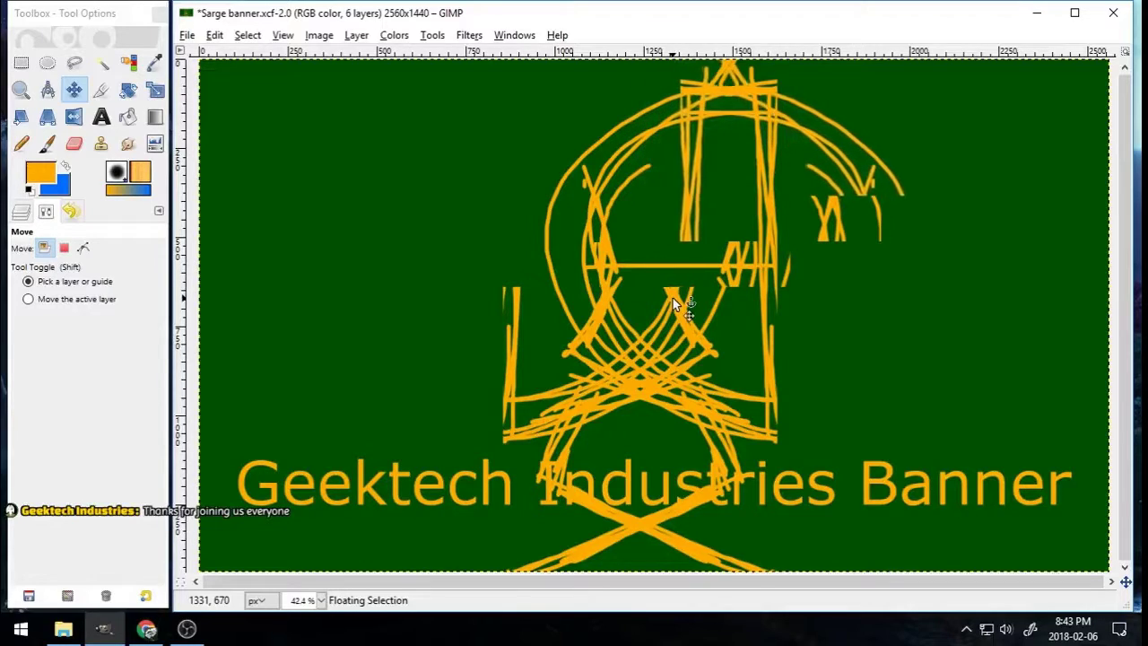
{"action": "key", "text": "shift+Right"}
{"action": "key", "text": "shift+Right"}
{"action": "key", "text": "shift+Right"}
{"action": "key", "text": "shift+Right"}
{"action": "key", "text": "shift+Right"}
{"action": "key", "text": "shift+Right"}
{"action": "key", "text": "shift+Right"}
{"action": "key", "text": "shift+Right"}
{"action": "key", "text": "shift+Right"}
{"action": "key", "text": "shift+Right"}
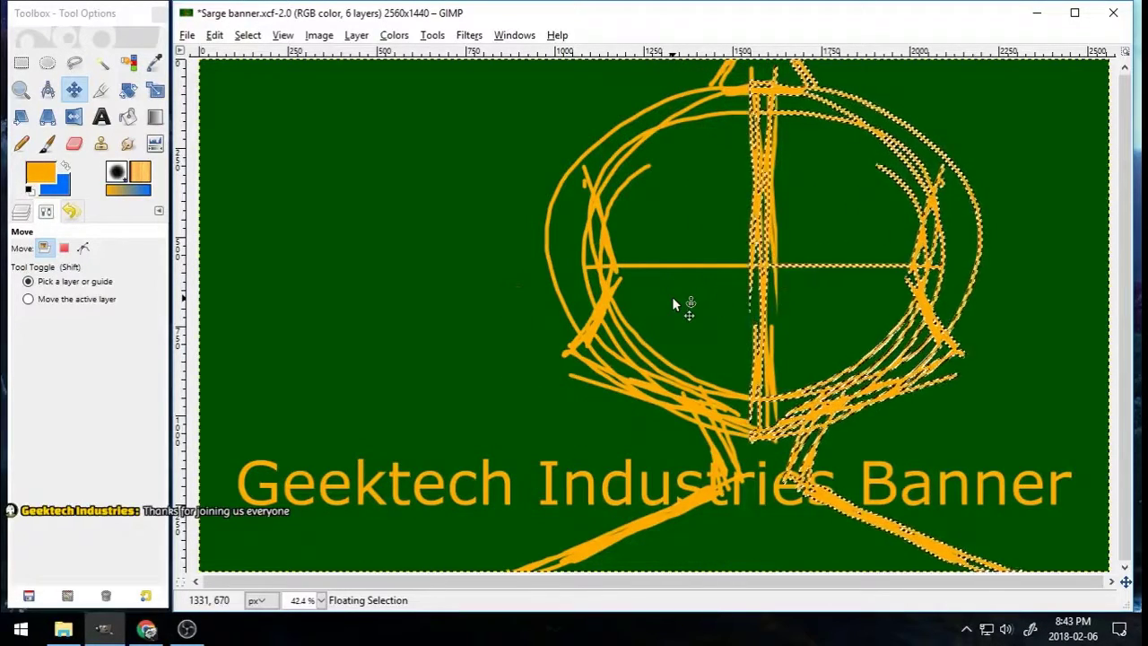
{"action": "left_click", "coordinate": [674, 301]}
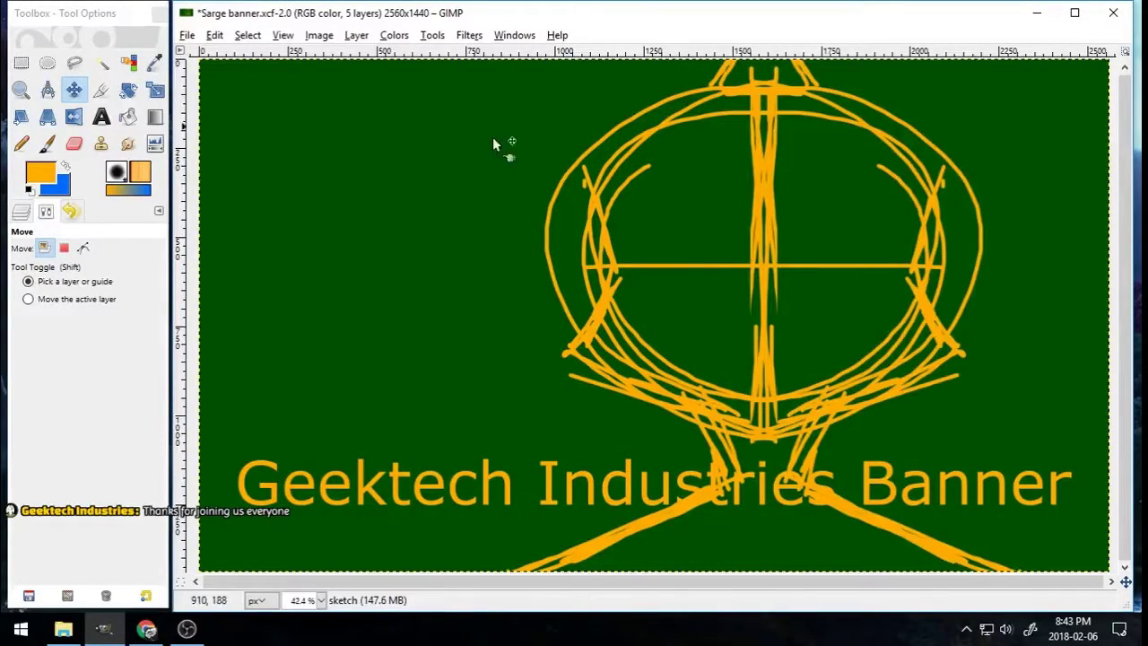
Step: Paint long drooping outlines down both sides of the head with a size 24 paintbrush, curving their lower ends back toward the jaw
{"action": "left_click", "coordinate": [47, 143]}
{"action": "mouse_move", "coordinate": [597, 60]}
{"action": "left_mouse_down"}
{"action": "mouse_move", "coordinate": [492, 416]}
{"action": "mouse_move", "coordinate": [547, 509]}
{"action": "left_mouse_up"}
{"action": "left_click_drag", "start_coordinate": [619, 428], "coordinate": [574, 477]}
{"action": "left_click_drag", "start_coordinate": [933, 64], "coordinate": [1003, 402]}
{"action": "mouse_move", "coordinate": [892, 415]}
{"action": "left_mouse_down"}
{"action": "mouse_move", "coordinate": [961, 499]}
{"action": "mouse_move", "coordinate": [1025, 404]}
{"action": "mouse_move", "coordinate": [943, 75]}
{"action": "left_mouse_up"}
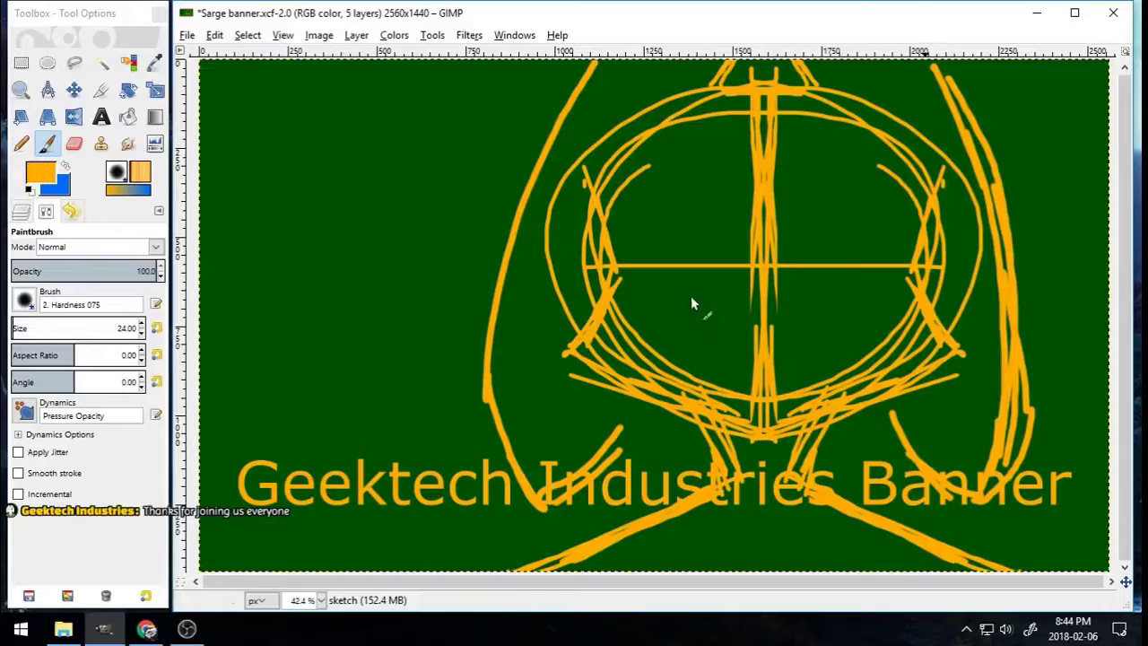
{"action": "left_click_drag", "start_coordinate": [613, 453], "coordinate": [629, 393]}
Step: Paint the face's right eye with a round iris and a crossed nose, and erase the guide lines beneath the nose
{"action": "left_click_drag", "start_coordinate": [776, 238], "coordinate": [923, 205]}
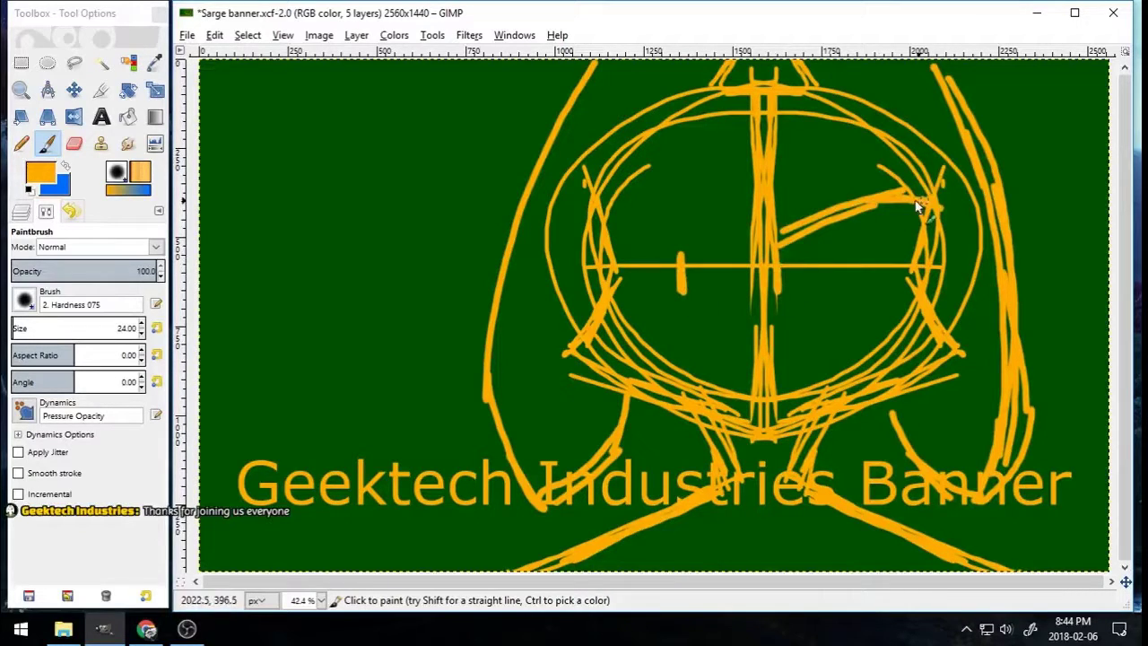
{"action": "left_click_drag", "start_coordinate": [777, 285], "coordinate": [921, 320]}
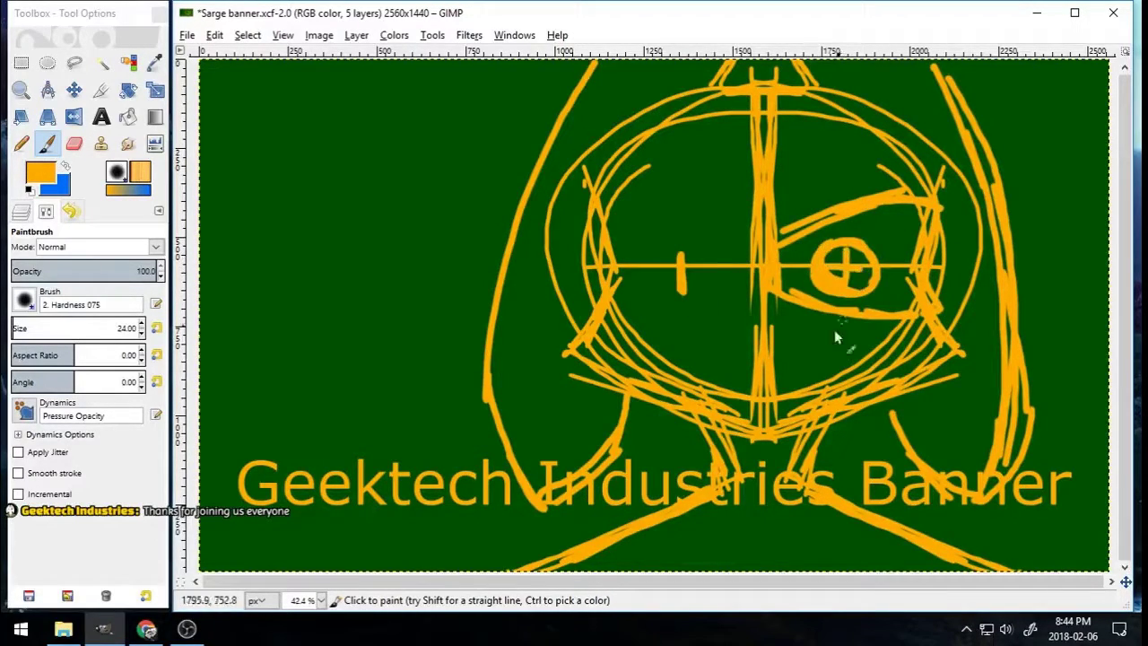
{"action": "key", "text": "shift+e"}
{"action": "left_click_drag", "start_coordinate": [758, 352], "coordinate": [767, 405]}
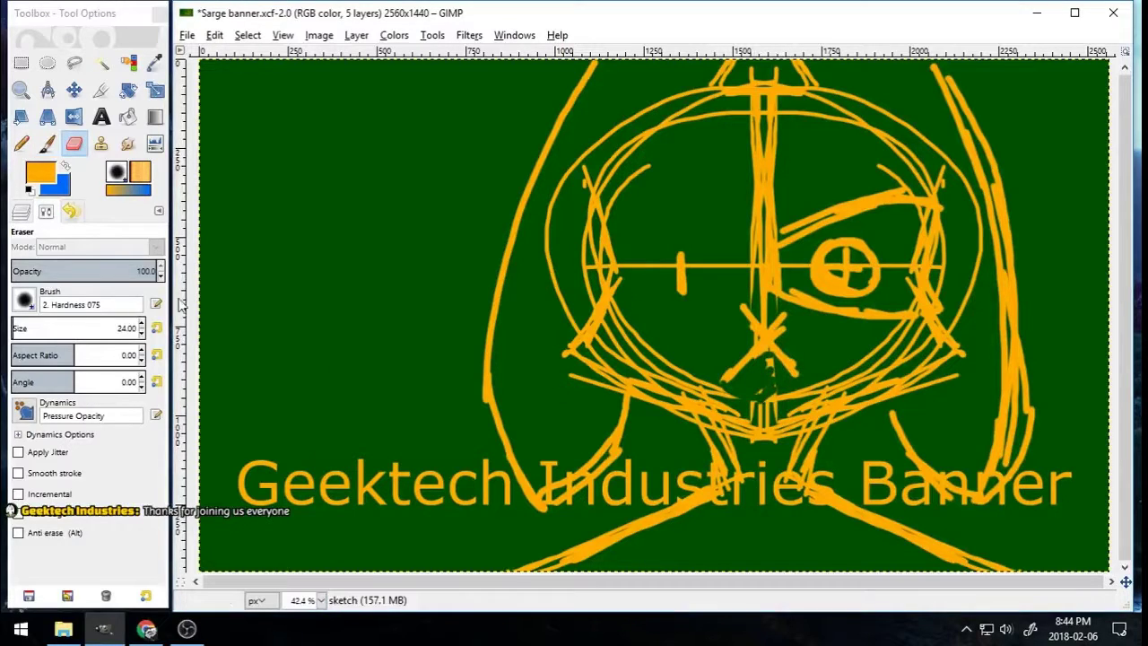
Step: Lower the sketch layer's opacity to 32.2
{"action": "key", "text": "ctrl+l"}
{"action": "left_click", "coordinate": [60, 257]}
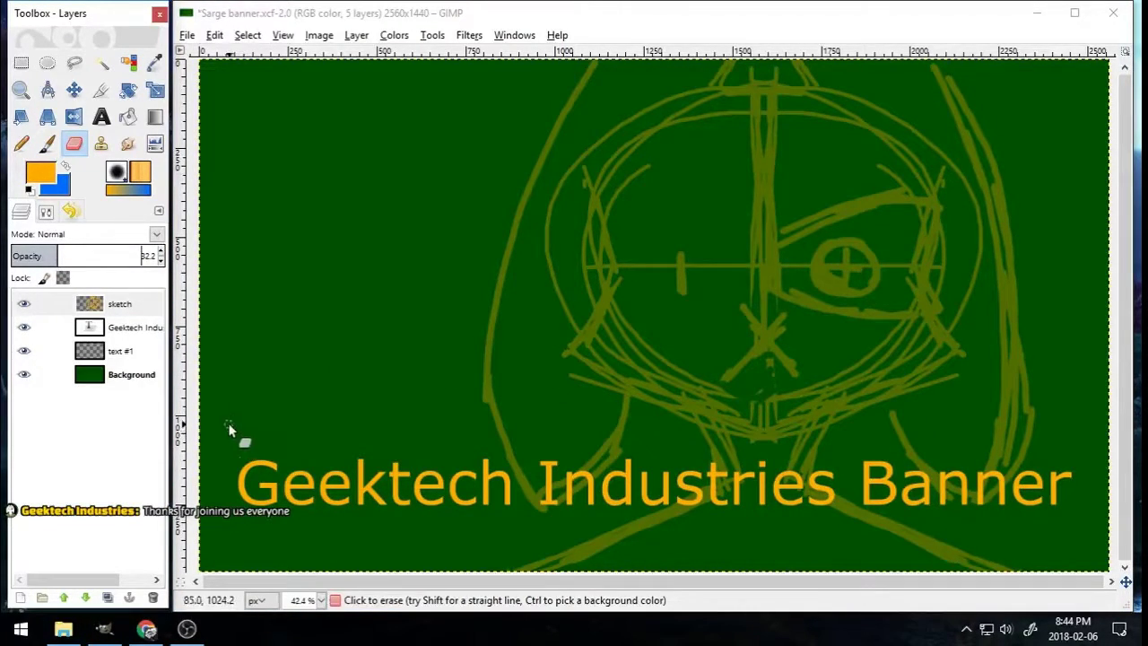
{"action": "left_click", "coordinate": [431, 35]}
{"action": "left_click", "coordinate": [20, 260]}
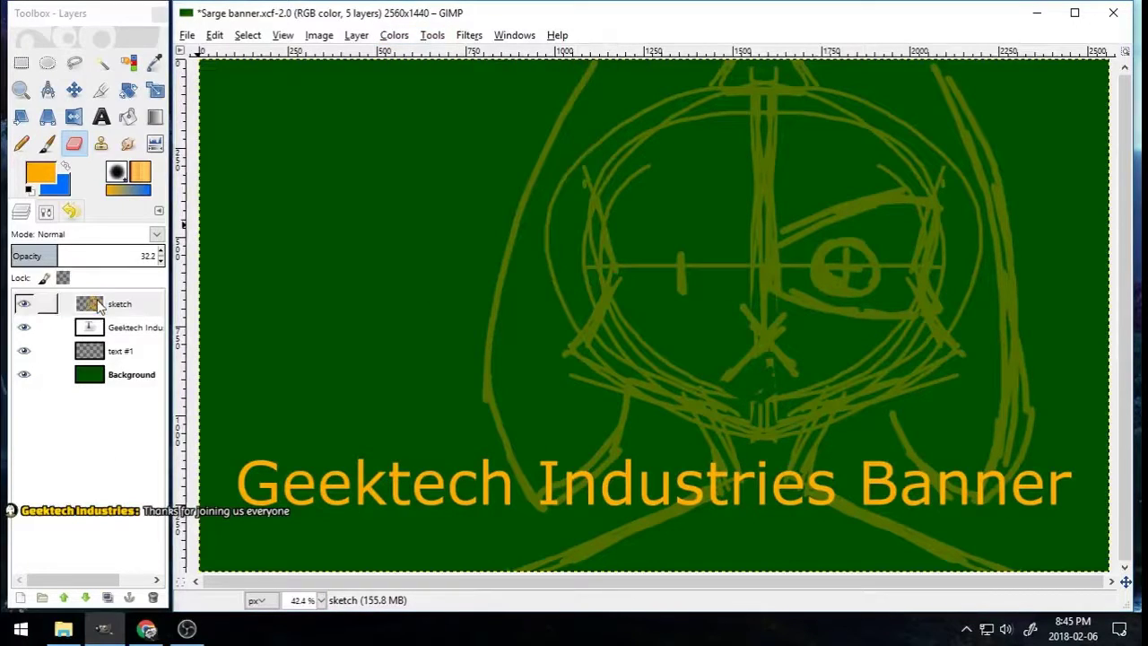
Step: Scale the sketch layer up to 2600 × 1463 px
{"action": "right_click", "coordinate": [100, 305]}
{"action": "left_click", "coordinate": [178, 219]}
{"action": "left_click", "coordinate": [164, 208]}
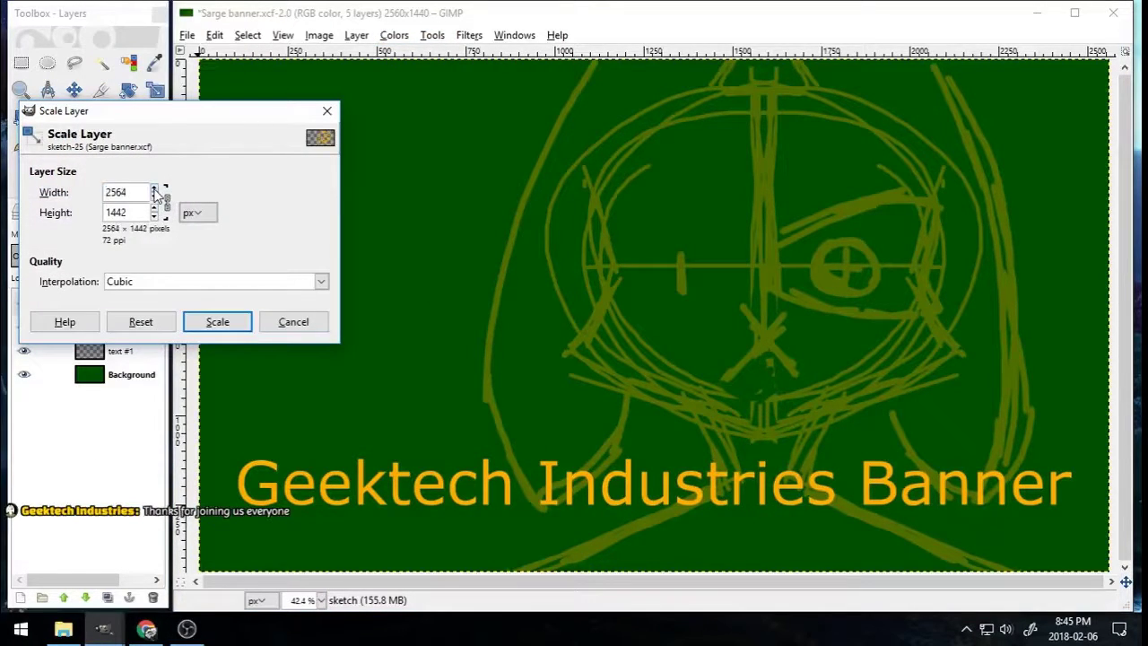
{"action": "left_click", "coordinate": [156, 195]}
{"action": "left_click", "coordinate": [217, 321]}
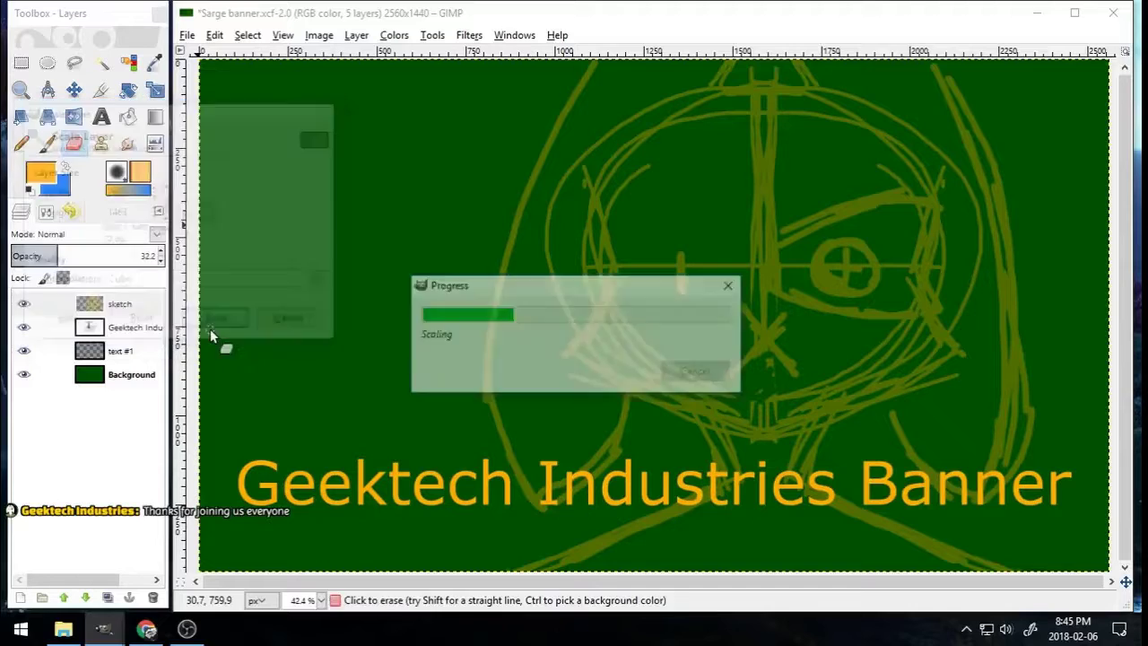
Step: Enlarge the sketch layer further and move it down and to the right
{"action": "right_click", "coordinate": [101, 303]}
{"action": "left_click", "coordinate": [154, 208]}
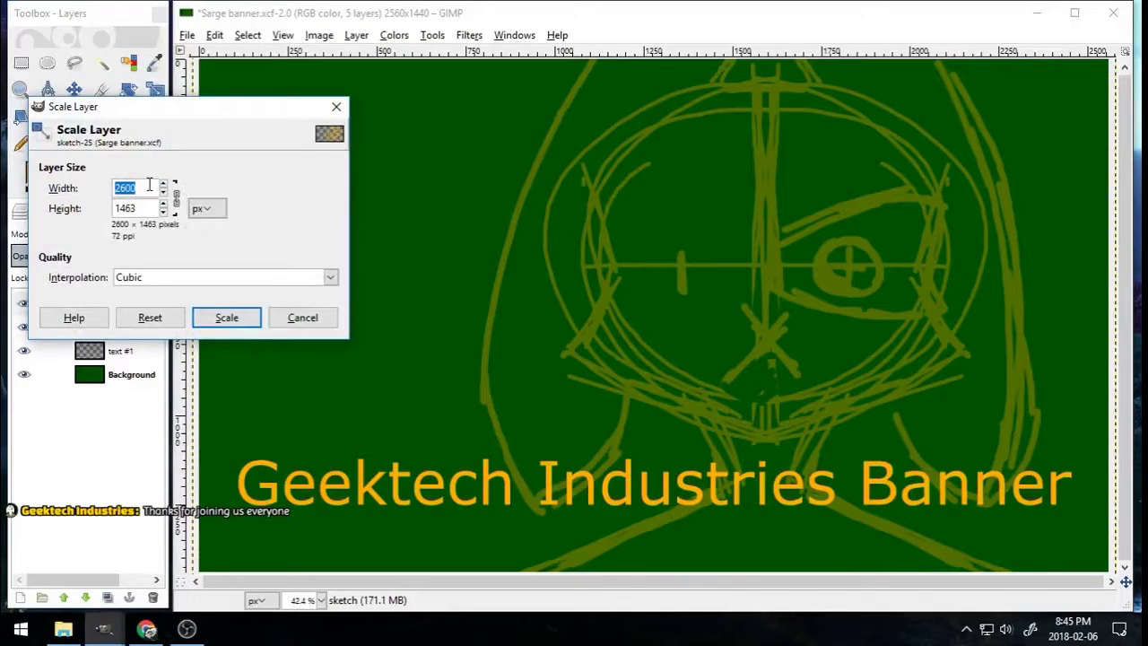
{"action": "left_click", "coordinate": [218, 316]}
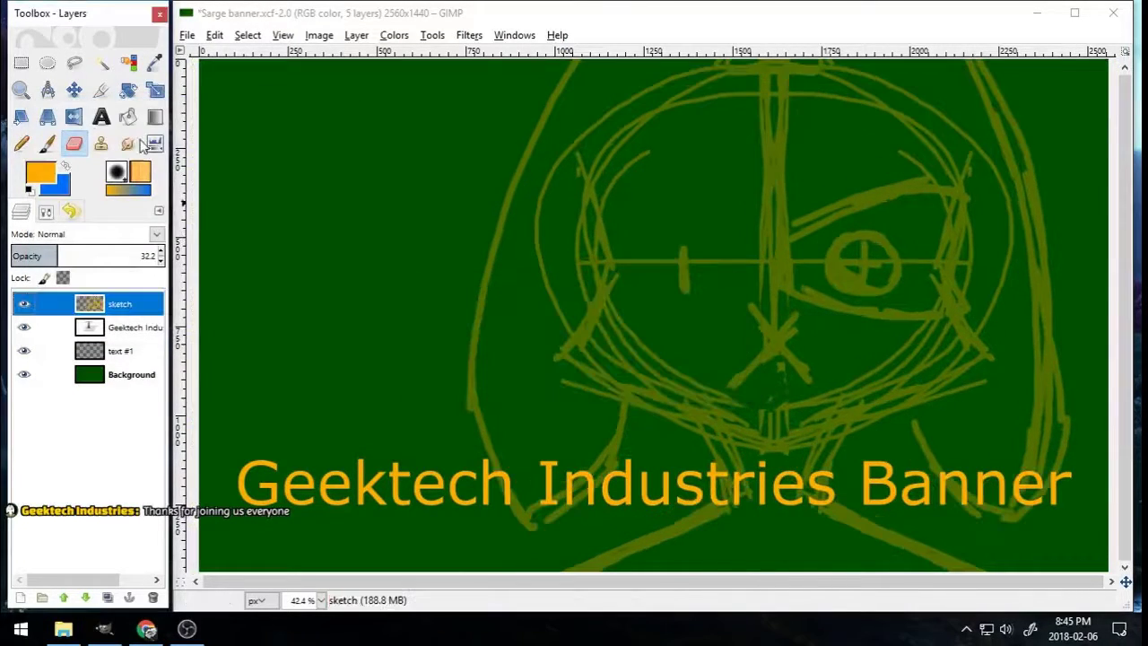
{"action": "key", "text": "m"}
{"action": "left_click_drag", "start_coordinate": [785, 239], "coordinate": [835, 269]}
Step: Scale the sketch layer up again and move the head to the left part of the canvas
{"action": "right_click", "coordinate": [98, 303]}
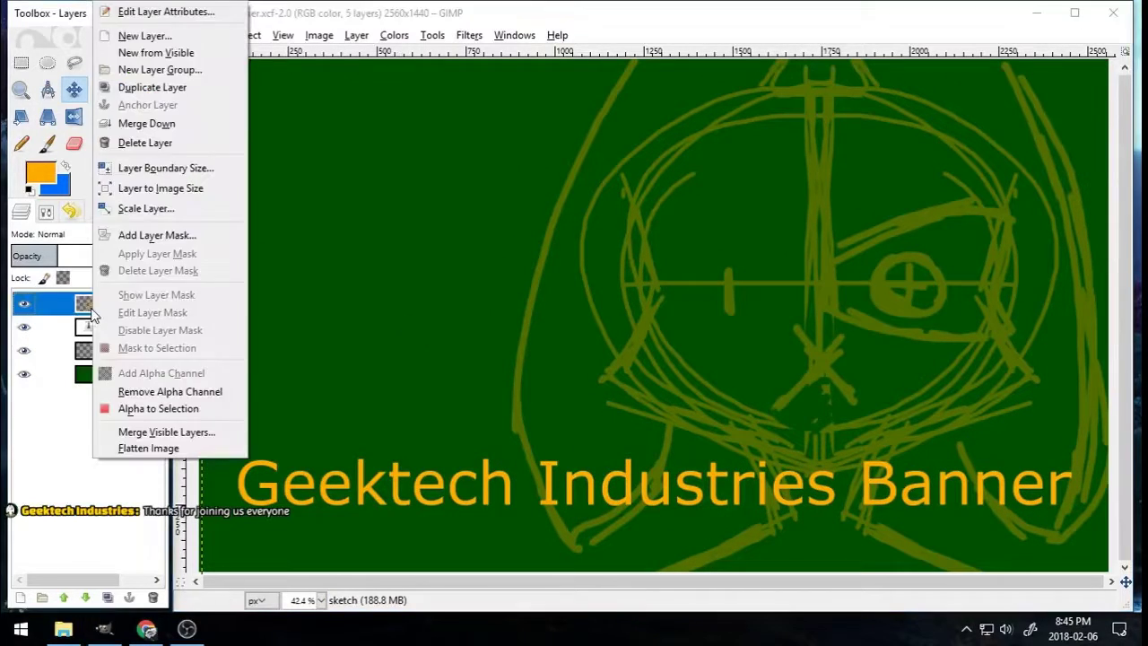
{"action": "left_click", "coordinate": [148, 205]}
{"action": "left_click", "coordinate": [213, 319]}
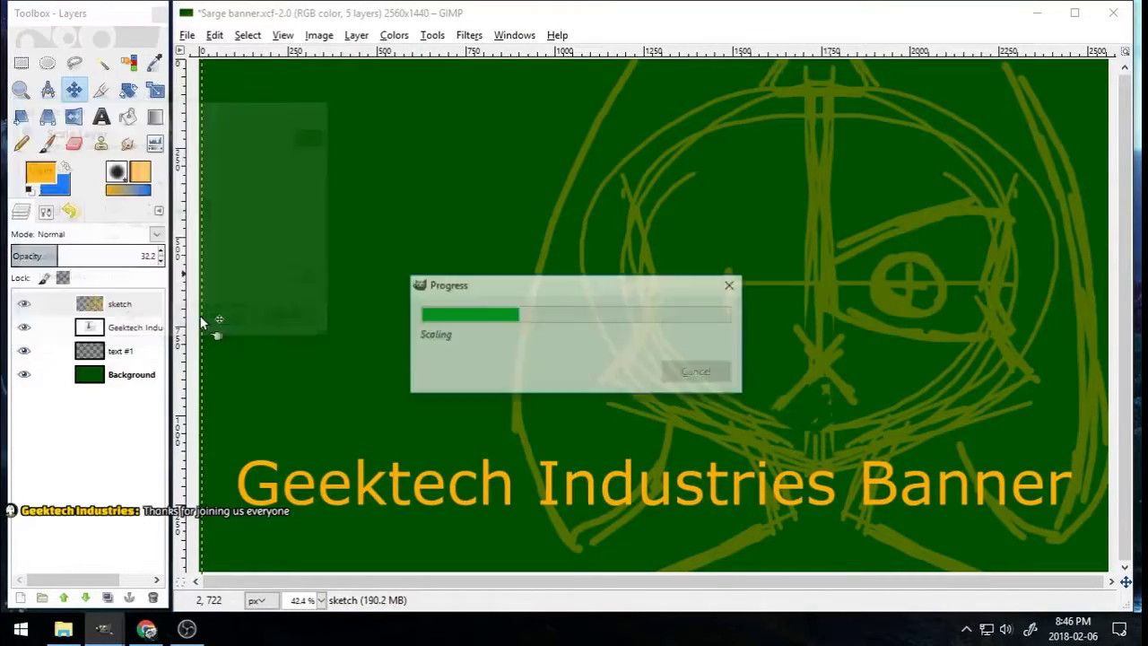
{"action": "left_click_drag", "start_coordinate": [838, 284], "coordinate": [806, 289]}
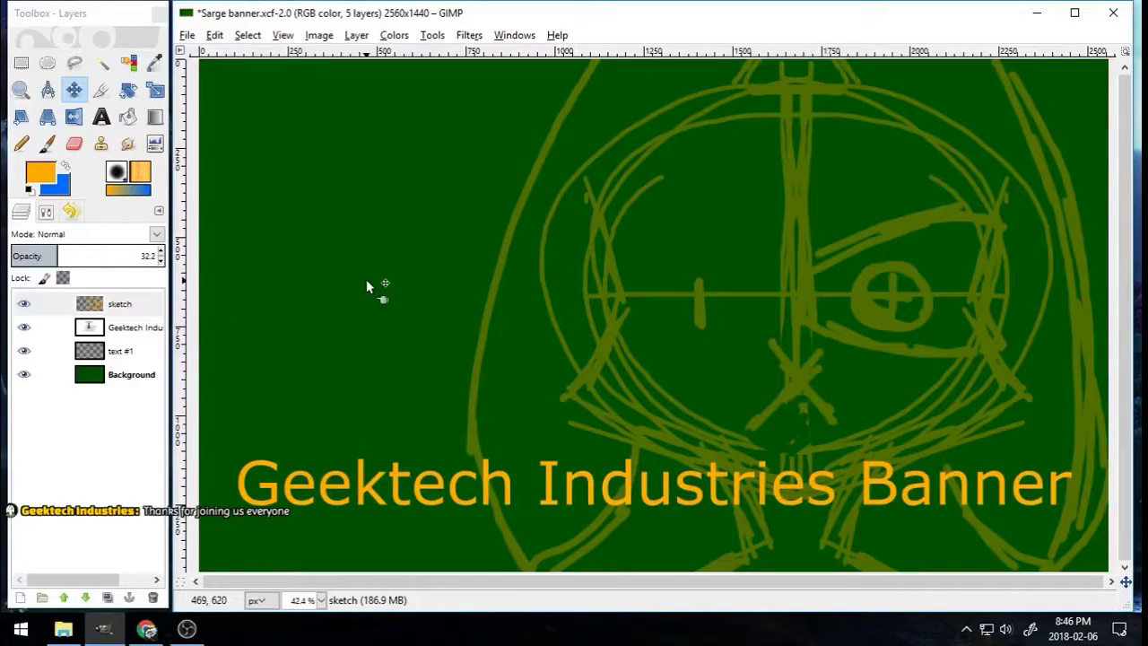
{"action": "mouse_move", "coordinate": [821, 289]}
{"action": "left_mouse_down"}
{"action": "mouse_move", "coordinate": [492, 303]}
{"action": "mouse_move", "coordinate": [550, 302]}
{"action": "left_mouse_up"}
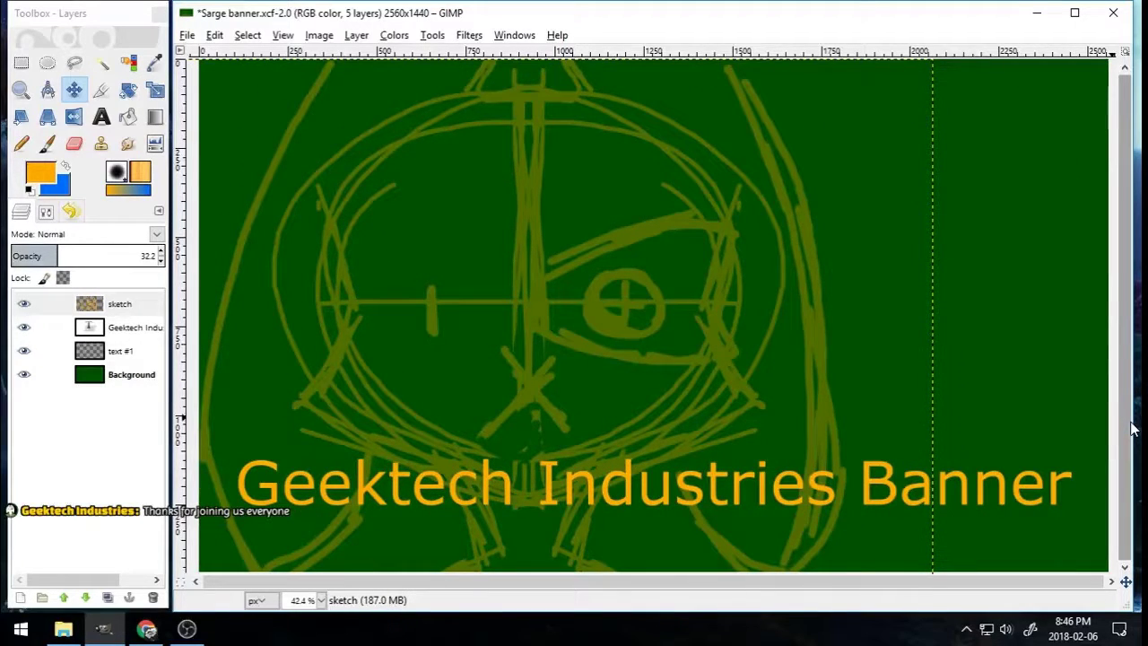
Step: Move the banner title to the top of the canvas and shift the sketch slightly down and to the right
{"action": "left_click_drag", "start_coordinate": [742, 475], "coordinate": [742, 121]}
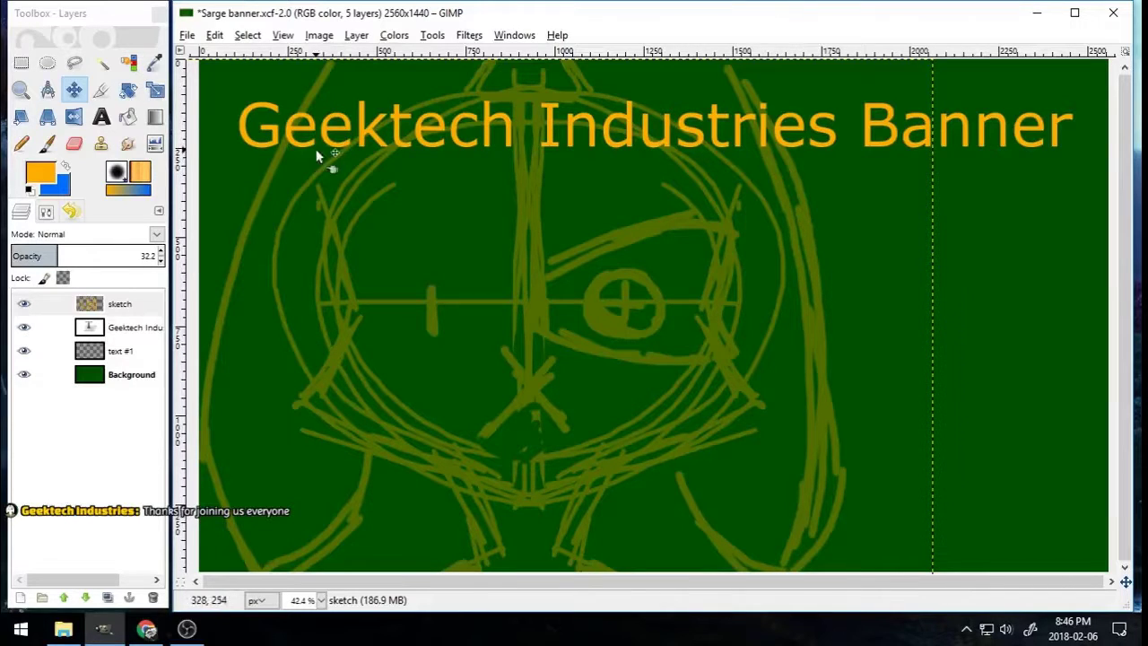
{"action": "mouse_move", "coordinate": [724, 255]}
{"action": "left_mouse_down"}
{"action": "mouse_move", "coordinate": [728, 365]}
{"action": "mouse_move", "coordinate": [738, 364]}
{"action": "left_mouse_up"}
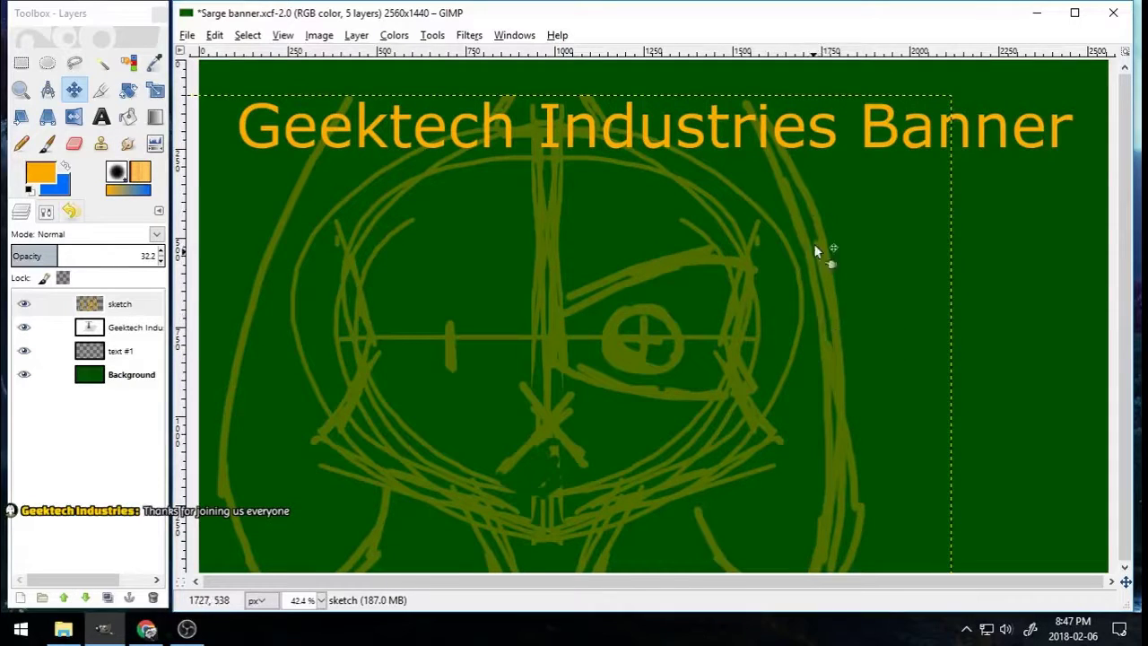
Step: Scale the sketch layer to 4000 × 2252 px and reposition the enlarged face behind the banner title
{"action": "right_click", "coordinate": [103, 303]}
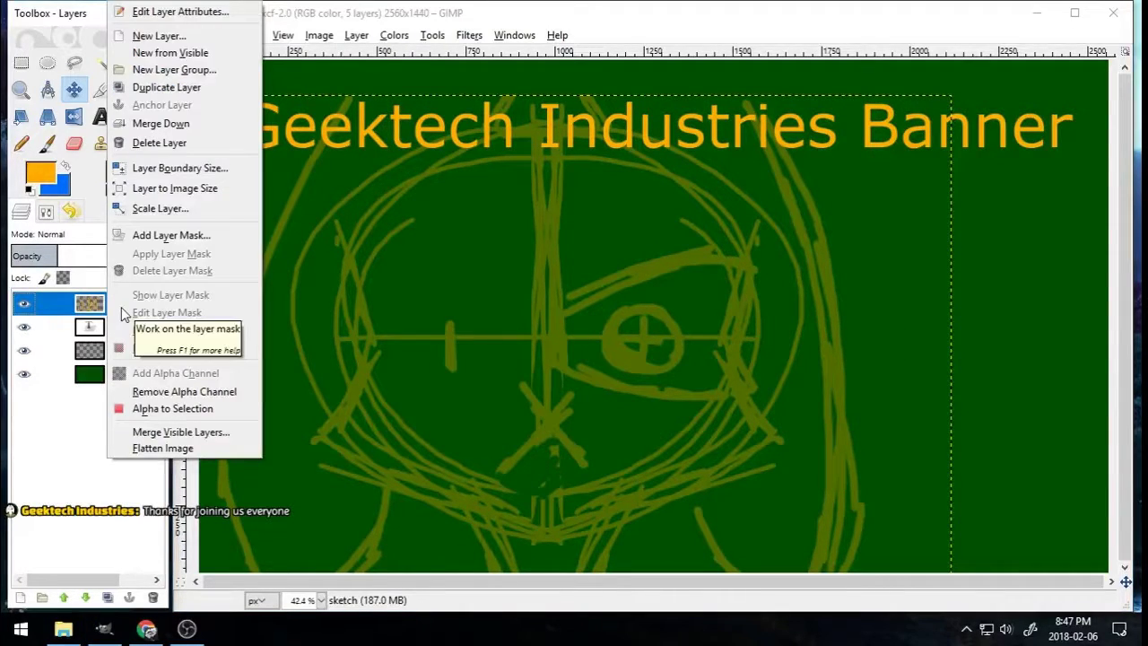
{"action": "left_click", "coordinate": [166, 207]}
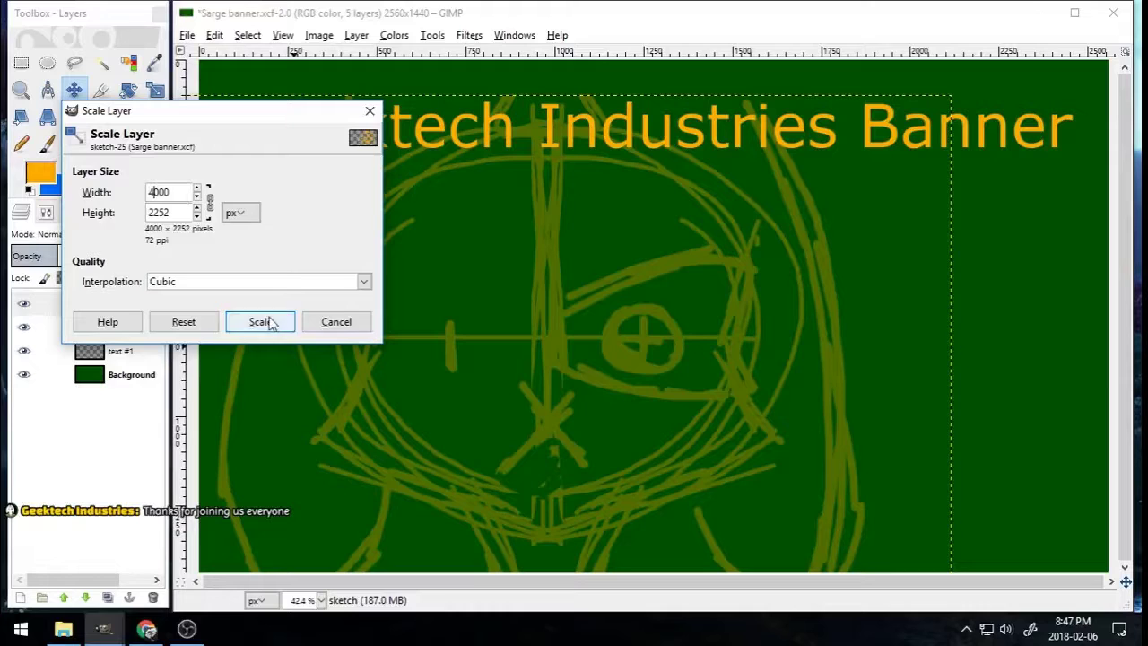
{"action": "left_click", "coordinate": [260, 321]}
{"action": "mouse_move", "coordinate": [592, 305]}
{"action": "left_mouse_down"}
{"action": "mouse_move", "coordinate": [533, 302]}
{"action": "mouse_move", "coordinate": [556, 343]}
{"action": "mouse_move", "coordinate": [551, 331]}
{"action": "left_mouse_up"}
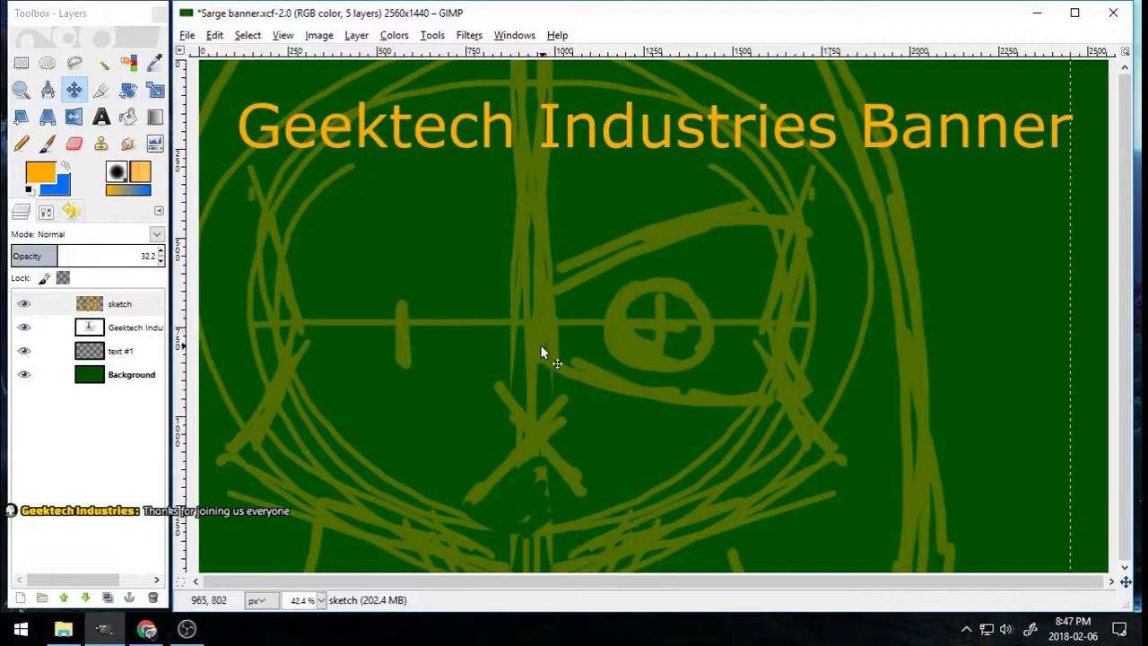
Step: Delete the empty text #1 layer
{"action": "left_click", "coordinate": [114, 355]}
{"action": "left_click", "coordinate": [153, 597]}
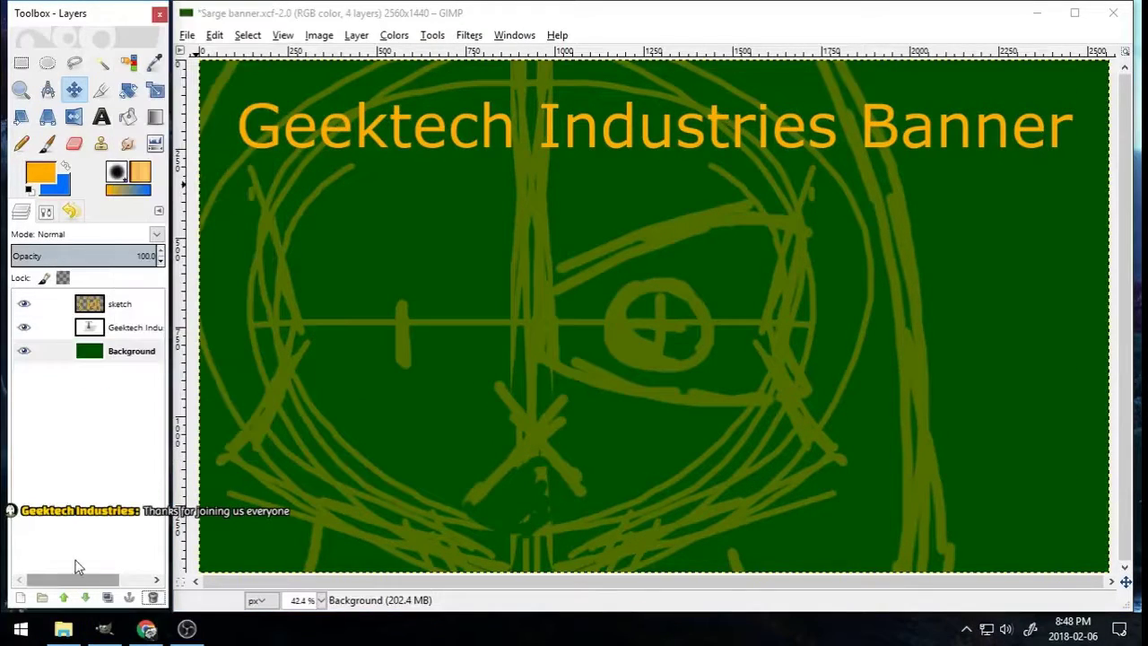
Step: Create a transparent 2560 × 1440 px layer called lineart and raise it to the top of the layer stack
{"action": "left_click", "coordinate": [22, 597]}
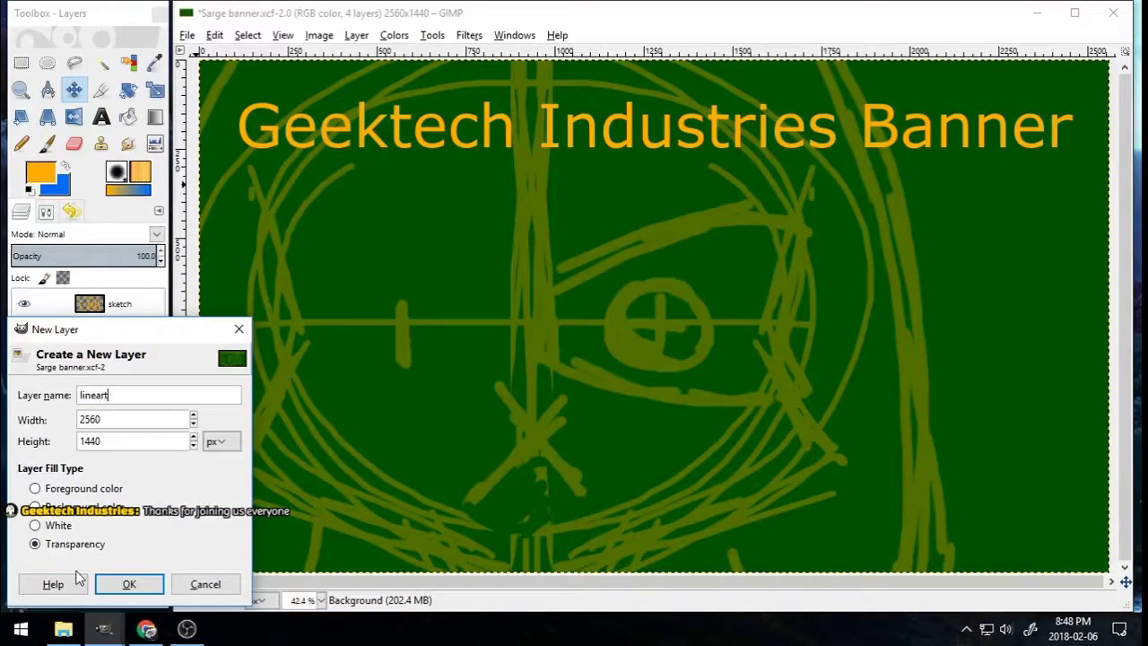
{"action": "type", "text": "lineart"}
{"action": "key", "text": "Return"}
{"action": "left_click", "coordinate": [64, 597]}
{"action": "left_click", "coordinate": [63, 597]}
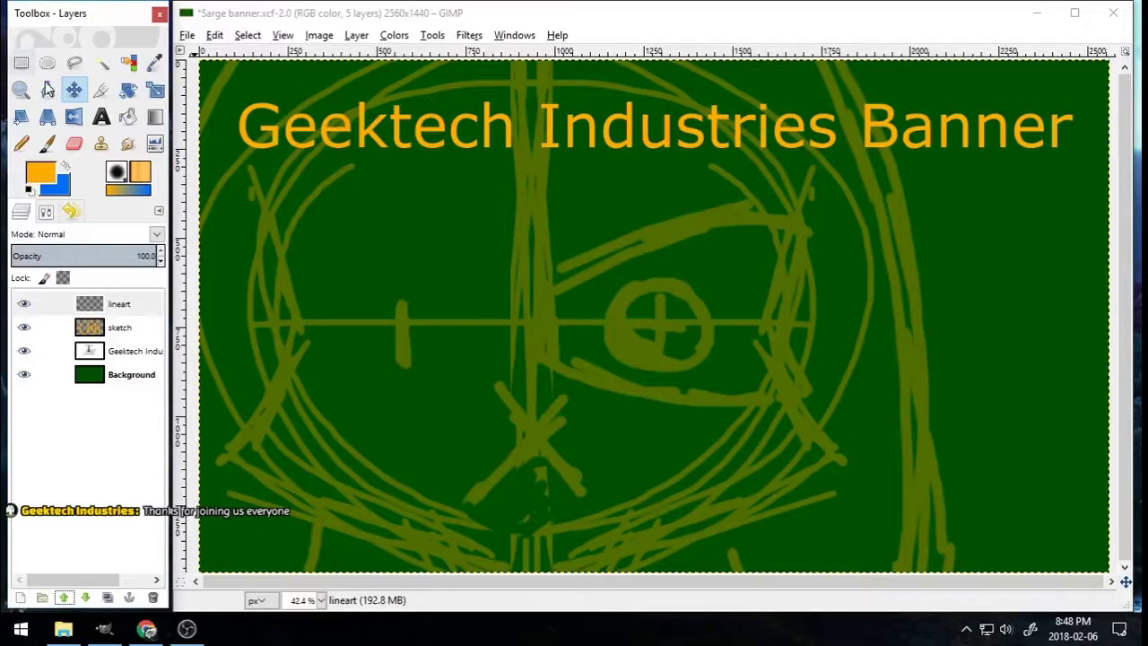
Step: Set the foreground colour to a darker orange and prepare the Paintbrush at size 9 for the line art
{"action": "left_click", "coordinate": [40, 171]}
{"action": "left_click", "coordinate": [479, 225]}
{"action": "left_click", "coordinate": [443, 404]}
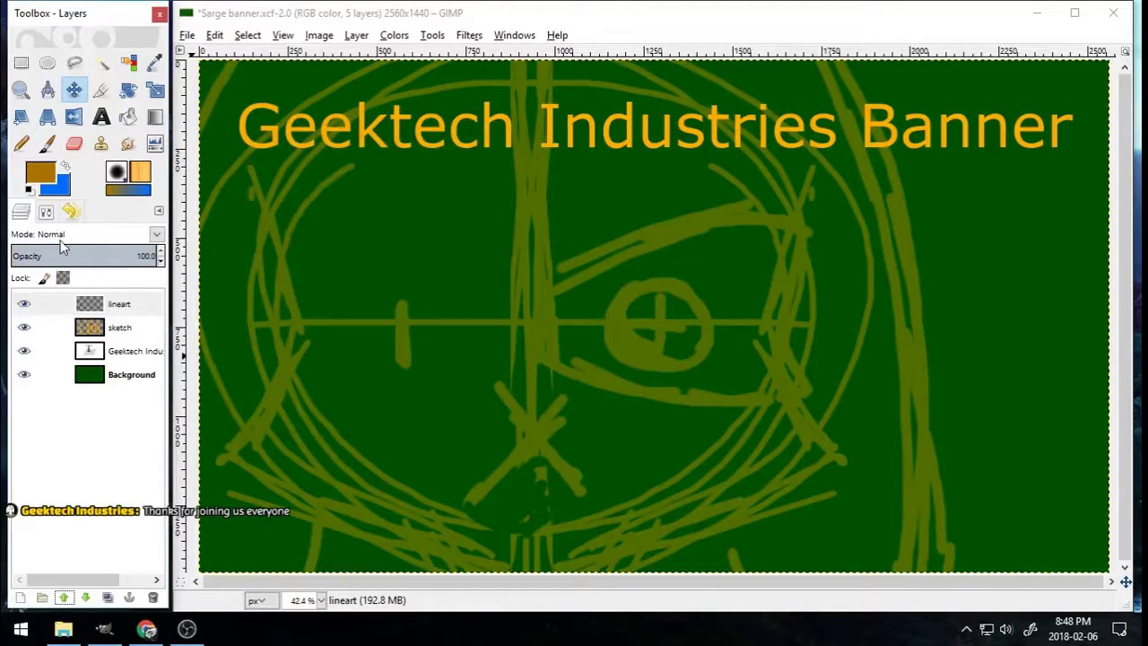
{"action": "left_click", "coordinate": [46, 211]}
{"action": "left_click", "coordinate": [47, 144]}
{"action": "left_click", "coordinate": [142, 333]}
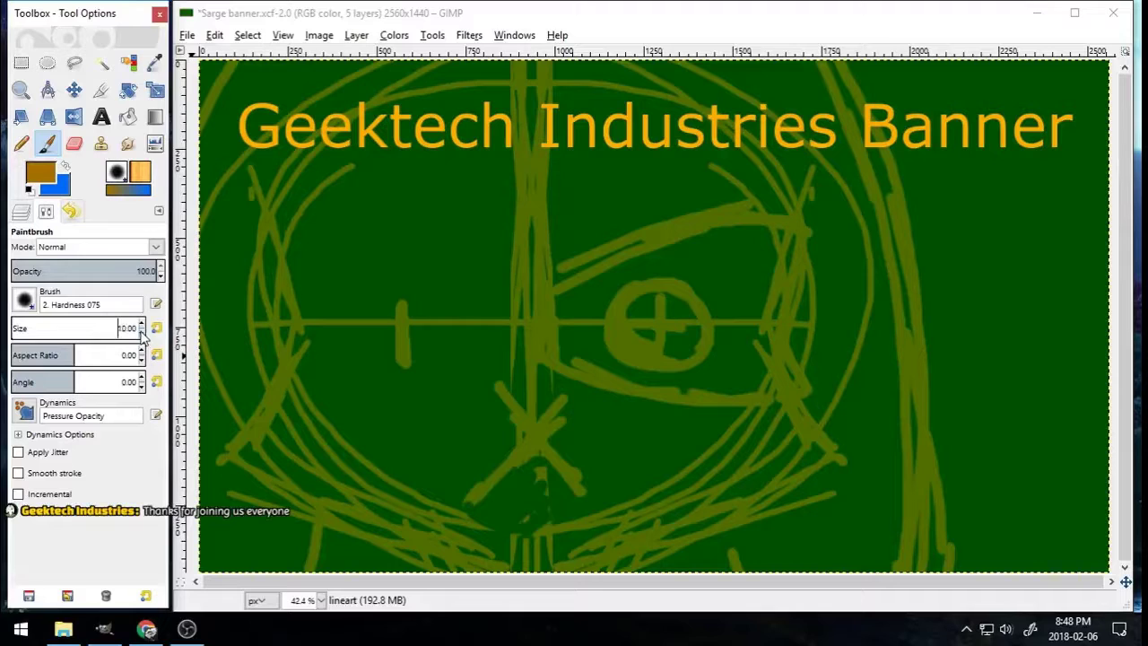
{"action": "left_click", "coordinate": [140, 332]}
{"action": "left_click_drag", "start_coordinate": [288, 285], "coordinate": [303, 224]}
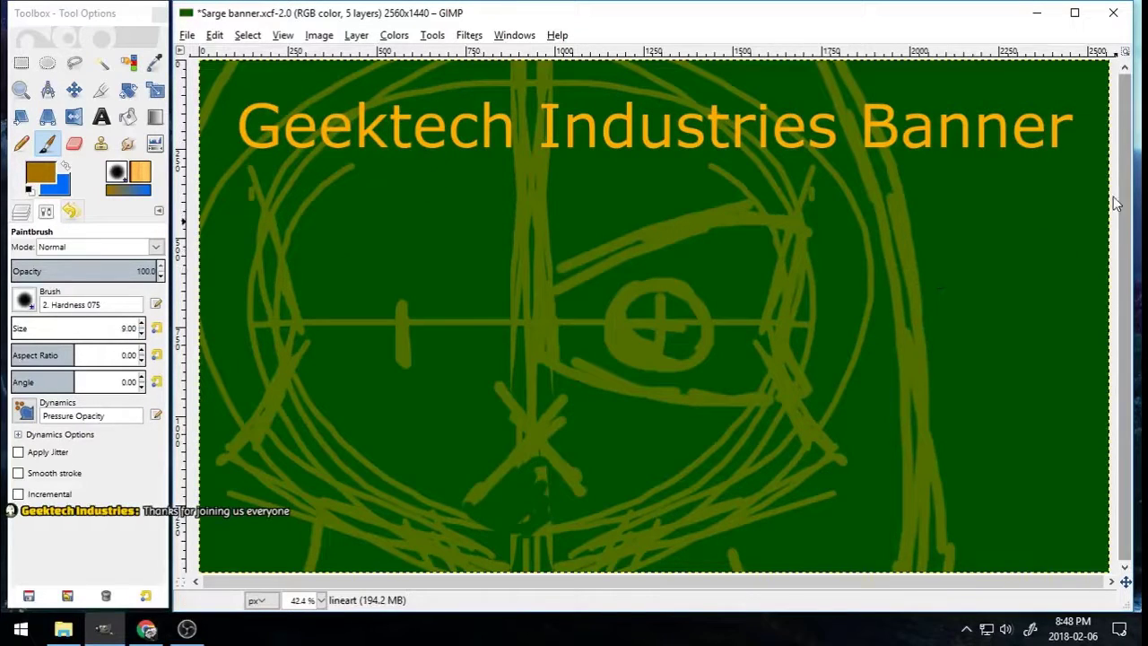
Step: Hide the banner title layer and make the lineart layer active again
{"action": "left_click", "coordinate": [22, 211]}
{"action": "left_click", "coordinate": [126, 351]}
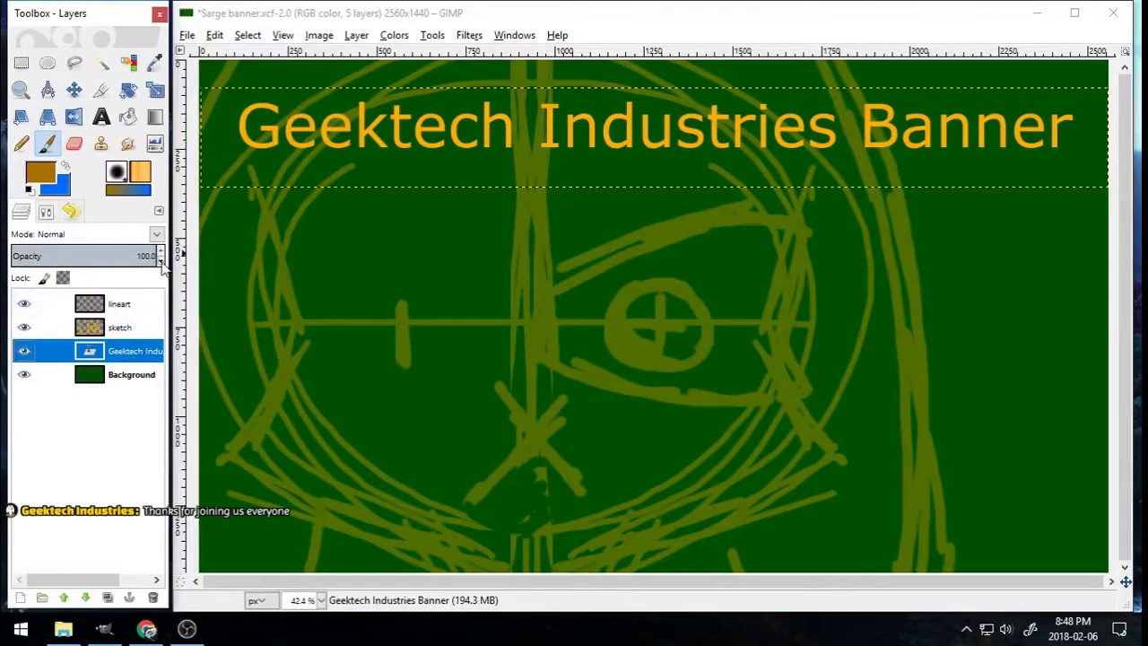
{"action": "left_click", "coordinate": [24, 351]}
{"action": "left_click", "coordinate": [94, 310]}
Step: Paint the left outline of the face over the sketch, with jagged cheek fur tufts down to the chin
{"action": "left_click", "coordinate": [46, 212]}
{"action": "mouse_move", "coordinate": [382, 73]}
{"action": "left_mouse_down"}
{"action": "mouse_move", "coordinate": [266, 188]}
{"action": "mouse_move", "coordinate": [292, 211]}
{"action": "left_mouse_up"}
{"action": "mouse_move", "coordinate": [272, 254]}
{"action": "left_mouse_down"}
{"action": "mouse_move", "coordinate": [301, 324]}
{"action": "mouse_move", "coordinate": [215, 459]}
{"action": "mouse_move", "coordinate": [264, 516]}
{"action": "mouse_move", "coordinate": [518, 577]}
{"action": "left_mouse_up"}
{"action": "left_click_drag", "start_coordinate": [394, 74], "coordinate": [230, 169]}
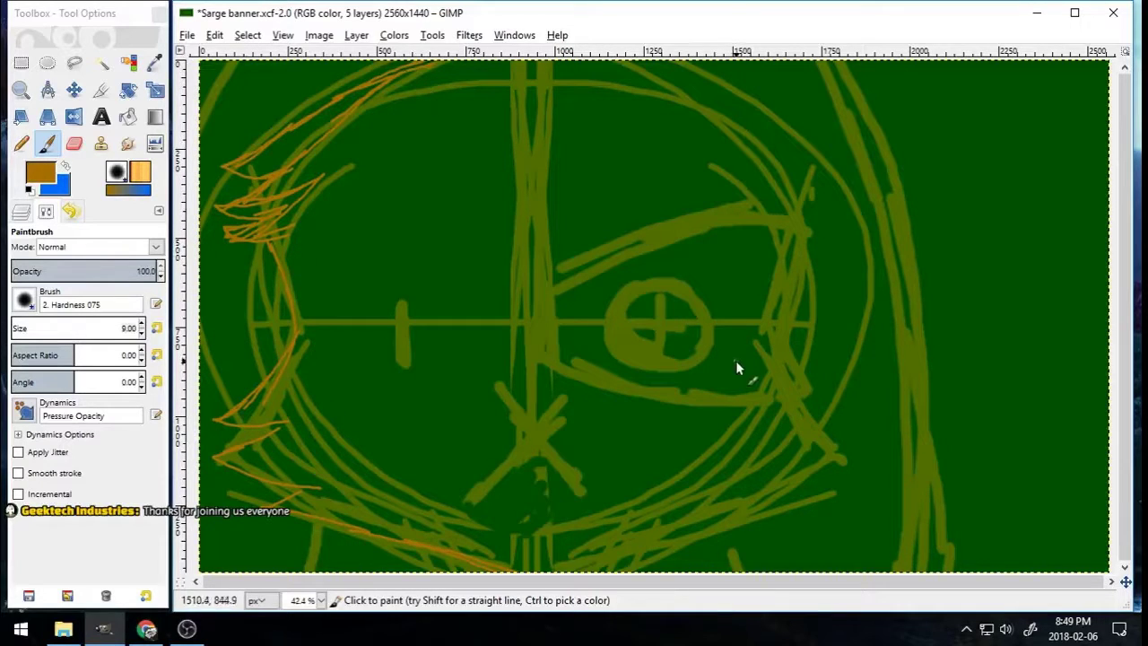
Step: Copy the left half of the lineart with a rectangular selection about 922 × 1555 px, and clear the selection
{"action": "left_click", "coordinate": [22, 63]}
{"action": "mouse_move", "coordinate": [532, 568]}
{"action": "left_mouse_down"}
{"action": "mouse_move", "coordinate": [322, 60]}
{"action": "mouse_move", "coordinate": [203, 15]}
{"action": "left_mouse_up"}
{"action": "key", "text": "ctrl+c"}
{"action": "left_click", "coordinate": [214, 35]}
{"action": "mouse_move", "coordinate": [255, 43]}
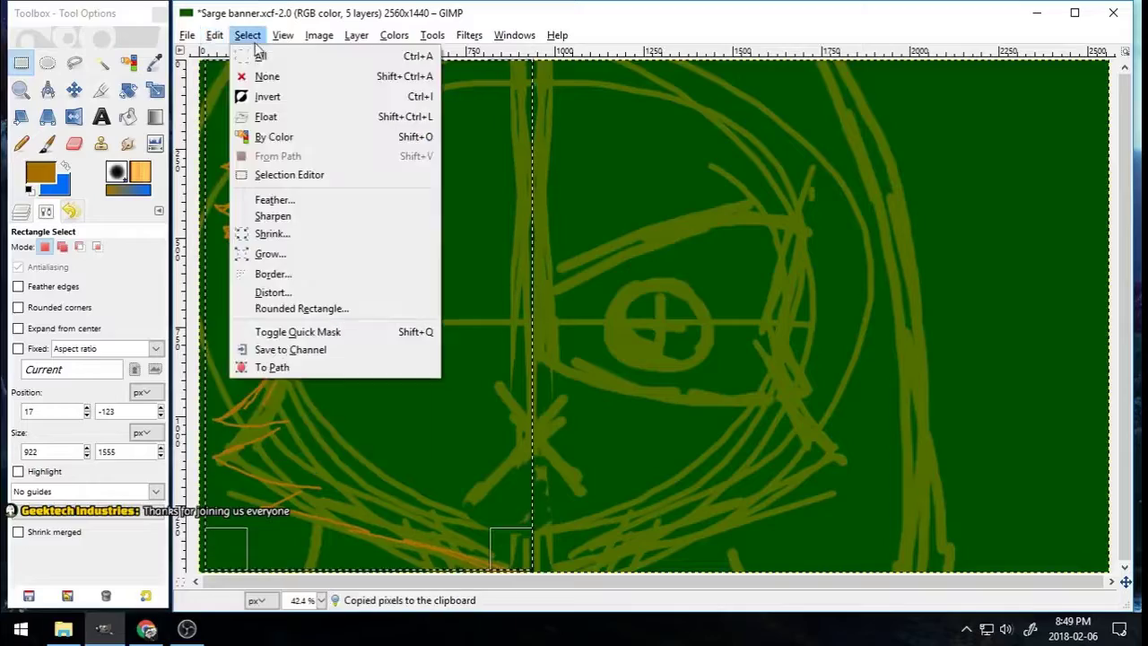
{"action": "left_click", "coordinate": [267, 76]}
{"action": "left_click", "coordinate": [75, 90]}
{"action": "left_click", "coordinate": [215, 34]}
{"action": "left_click", "coordinate": [240, 185]}
{"action": "left_click", "coordinate": [22, 212]}
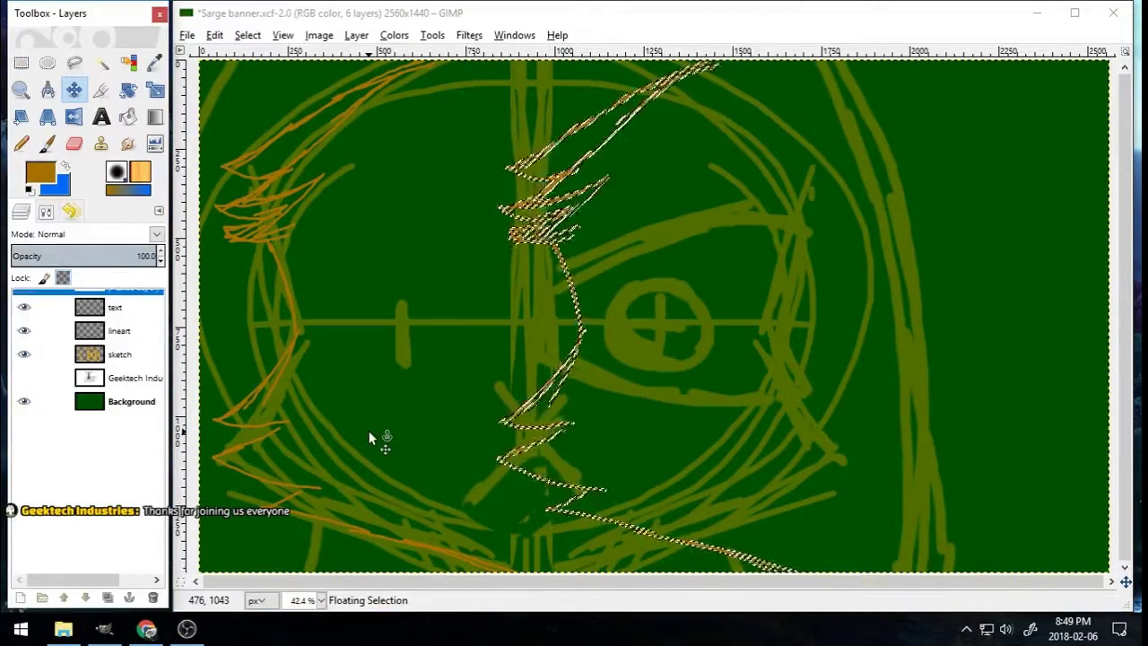
{"action": "key", "text": "ctrl+z"}
Step: Delete the text layer and paste the copied face outline onto the lineart layer
{"action": "left_click", "coordinate": [118, 293]}
{"action": "left_click", "coordinate": [153, 597]}
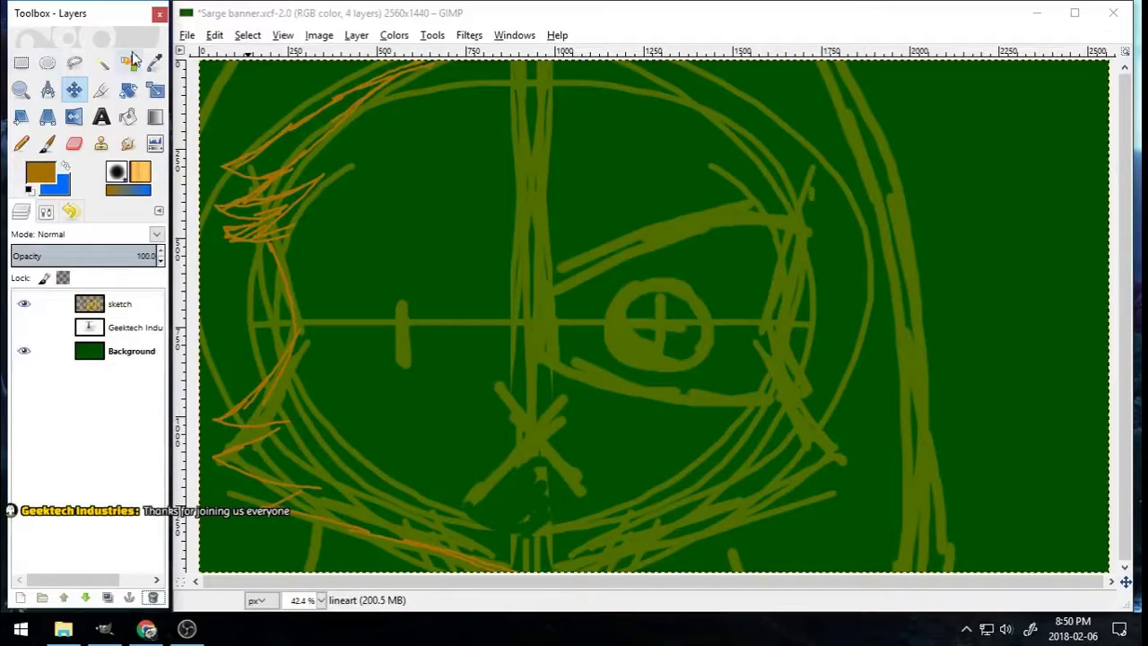
{"action": "left_click", "coordinate": [214, 35]}
{"action": "left_click", "coordinate": [229, 184]}
Step: Flip the pasted face outline horizontally
{"action": "left_click", "coordinate": [432, 35]}
{"action": "mouse_move", "coordinate": [511, 86]}
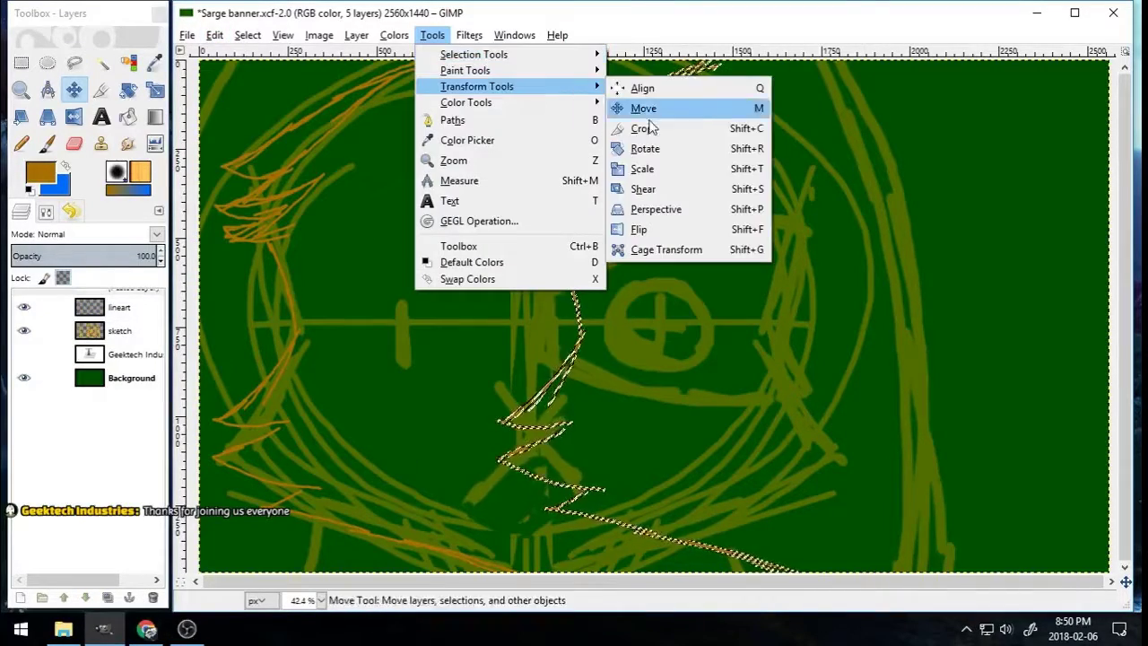
{"action": "left_click", "coordinate": [672, 229]}
{"action": "left_click", "coordinate": [672, 230]}
Step: Move the mirrored outline right until it matches the sketch's right cheek, and anchor it to the lineart layer
{"action": "left_click", "coordinate": [74, 89]}
{"action": "left_click", "coordinate": [780, 209]}
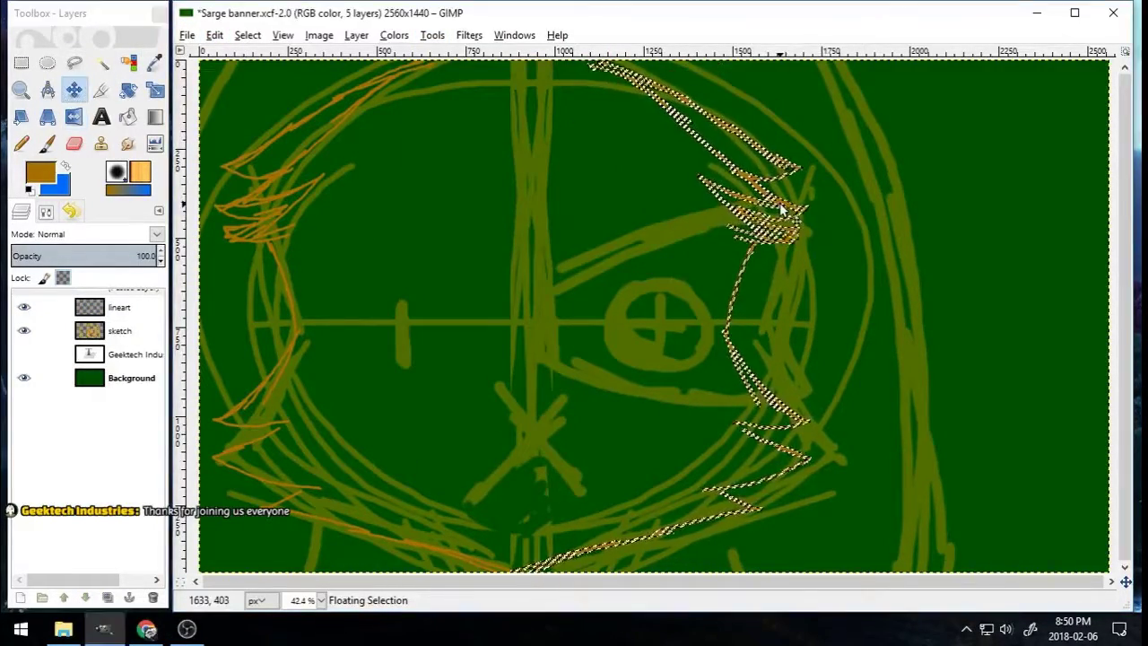
{"action": "key", "text": "Right"}
{"action": "key", "text": "Right"}
{"action": "key", "text": "Right"}
{"action": "key", "text": "Right"}
{"action": "key", "text": "Right"}
{"action": "key", "text": "Right"}
{"action": "key", "text": "Right"}
{"action": "key", "text": "Right"}
{"action": "key", "text": "Right"}
{"action": "key", "text": "Right"}
{"action": "key", "text": "Right"}
{"action": "key", "text": "Right"}
{"action": "key", "text": "Right"}
{"action": "key", "text": "Right"}
{"action": "key", "text": "Right"}
{"action": "key", "text": "Right"}
{"action": "key", "text": "Right"}
{"action": "key", "text": "Right"}
{"action": "key", "text": "Right"}
{"action": "key", "text": "Right"}
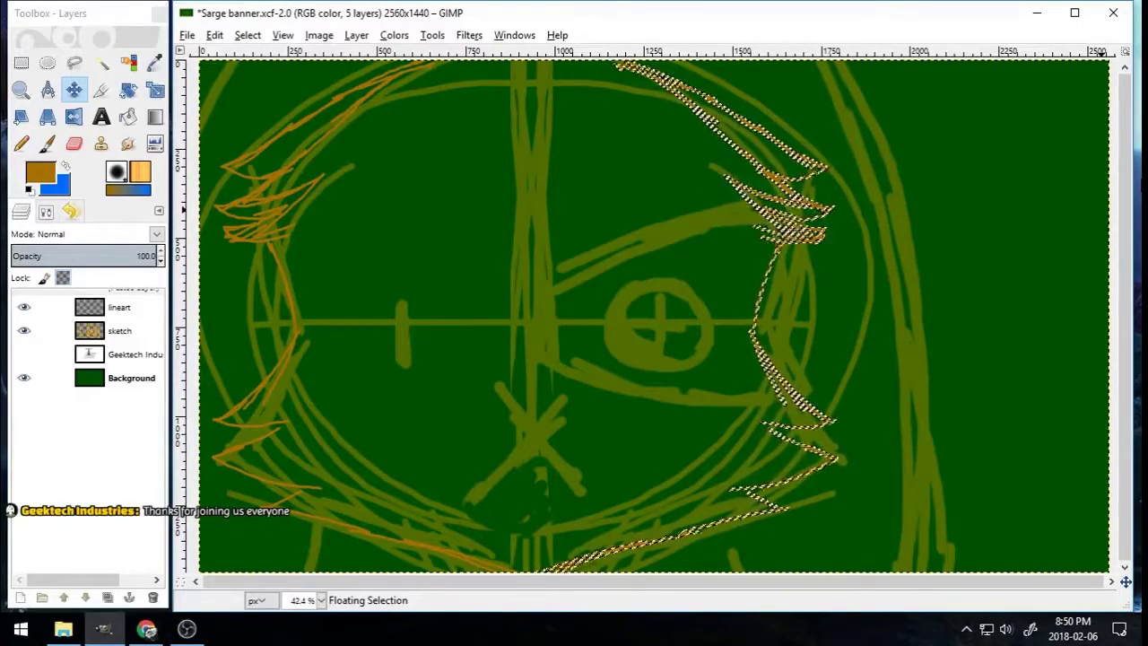
{"action": "key", "text": "Right"}
{"action": "key", "text": "Right"}
{"action": "key", "text": "Right"}
{"action": "key", "text": "Right"}
{"action": "key", "text": "Right"}
{"action": "key", "text": "Right"}
{"action": "key", "text": "Right"}
{"action": "key", "text": "Right"}
{"action": "key", "text": "Right"}
{"action": "key", "text": "Right"}
{"action": "key", "text": "Right"}
{"action": "key", "text": "Right"}
{"action": "key", "text": "Right"}
{"action": "key", "text": "Right"}
{"action": "key", "text": "Right"}
{"action": "key", "text": "Right"}
{"action": "key", "text": "Right"}
{"action": "key", "text": "Right"}
{"action": "key", "text": "Right"}
{"action": "key", "text": "Right"}
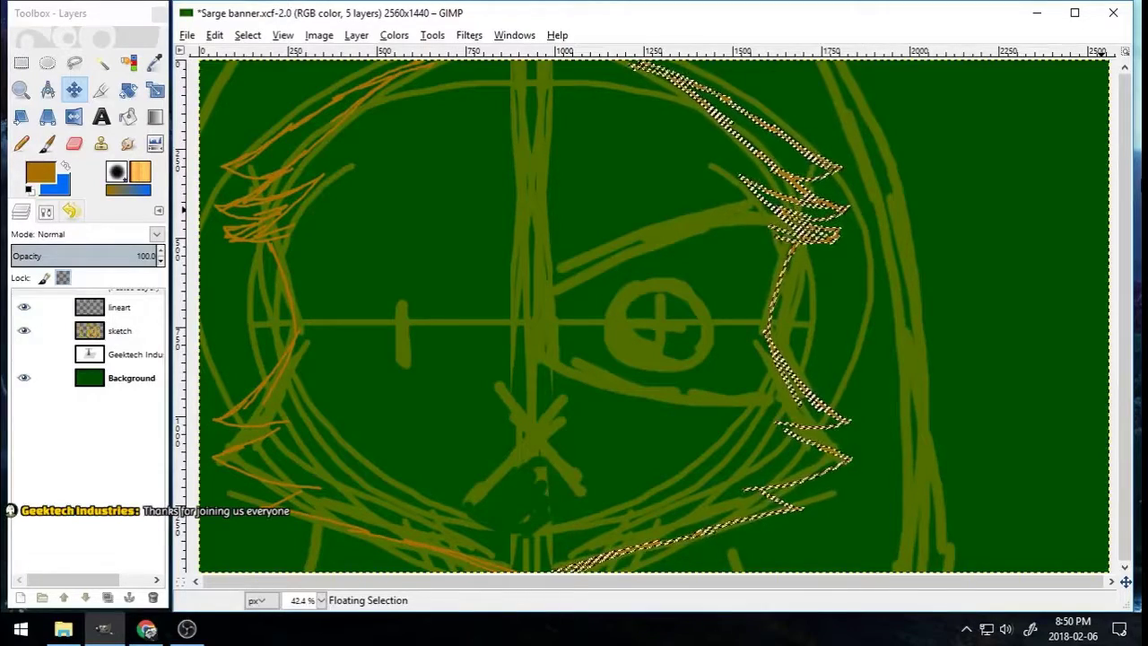
{"action": "left_click", "coordinate": [957, 344]}
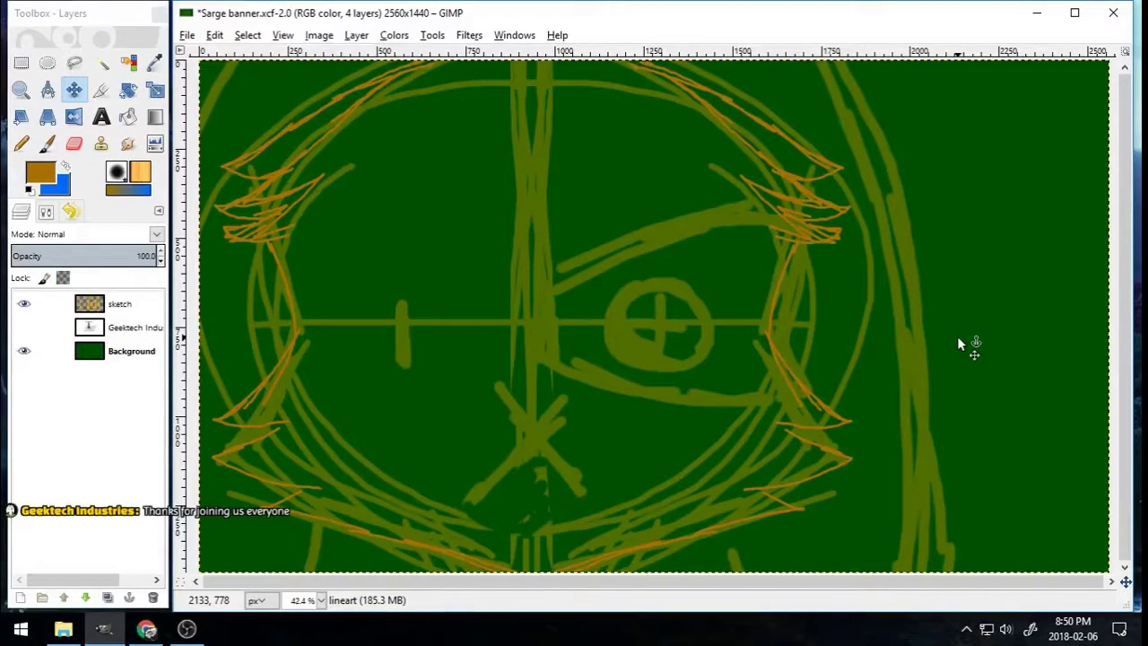
Step: Erase the surplus inner strokes from the left cheek's upper fur tufts
{"action": "scroll", "coordinate": [756, 168], "scroll_direction": "up", "scroll_amount": 1}
{"action": "key", "text": "super+a"}
{"action": "left_click", "coordinate": [632, 54]}
{"action": "left_click", "coordinate": [21, 90]}
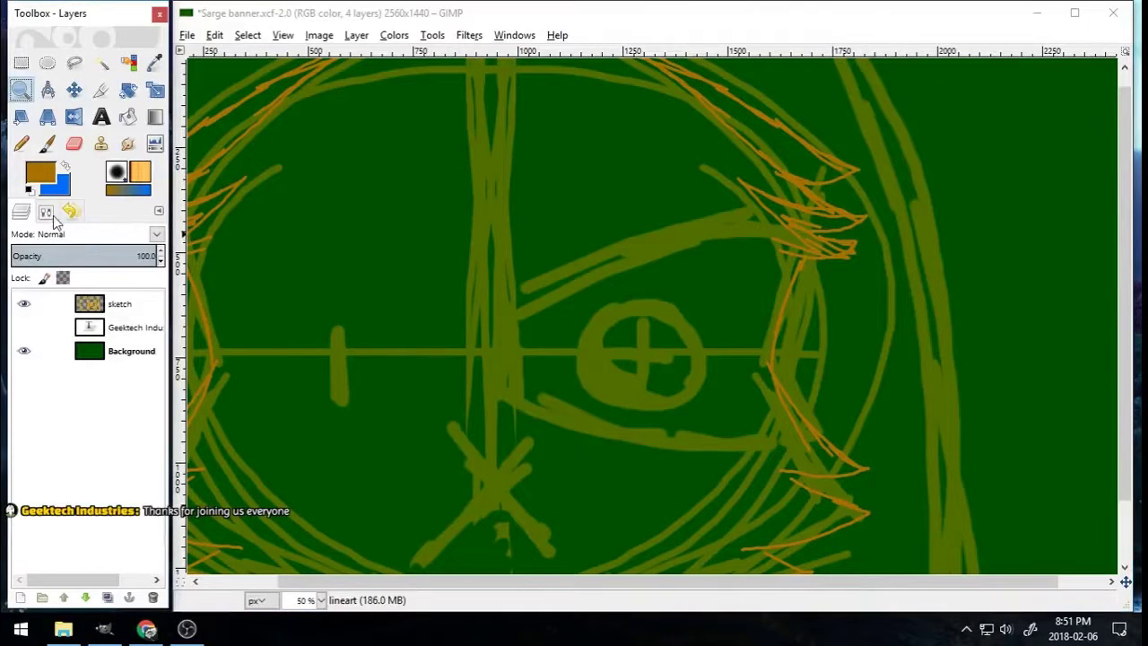
{"action": "left_click", "coordinate": [52, 216]}
{"action": "left_click", "coordinate": [308, 277]}
{"action": "left_click", "coordinate": [53, 277]}
{"action": "left_click_drag", "start_coordinate": [287, 102], "coordinate": [843, 524]}
{"action": "left_click", "coordinate": [75, 145]}
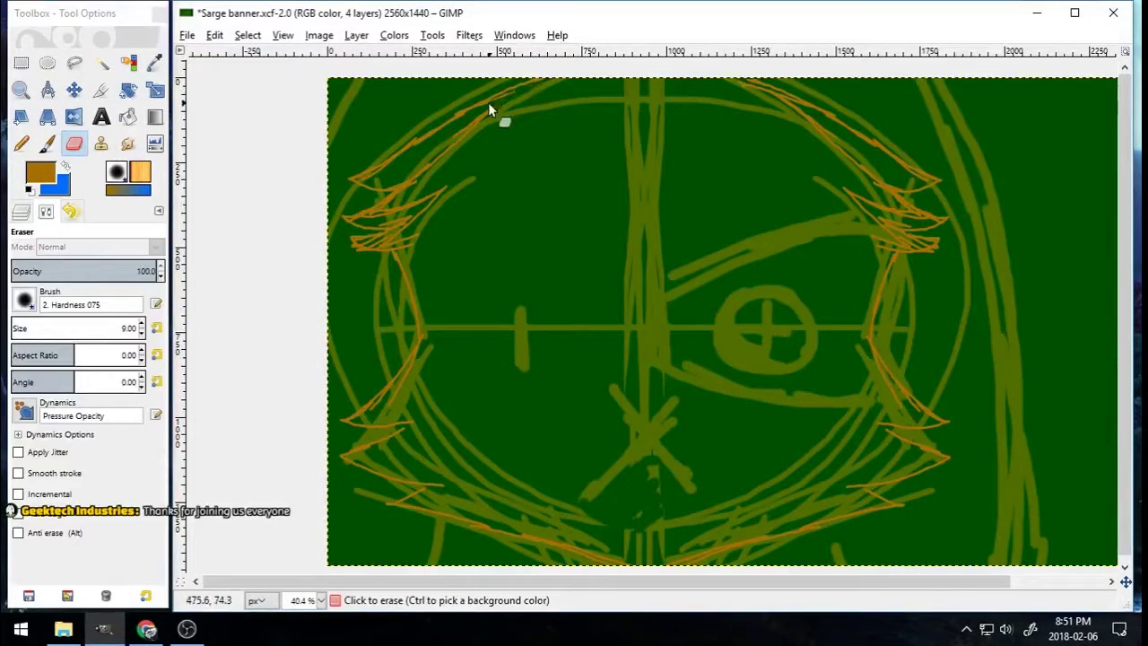
{"action": "left_click_drag", "start_coordinate": [485, 126], "coordinate": [441, 220]}
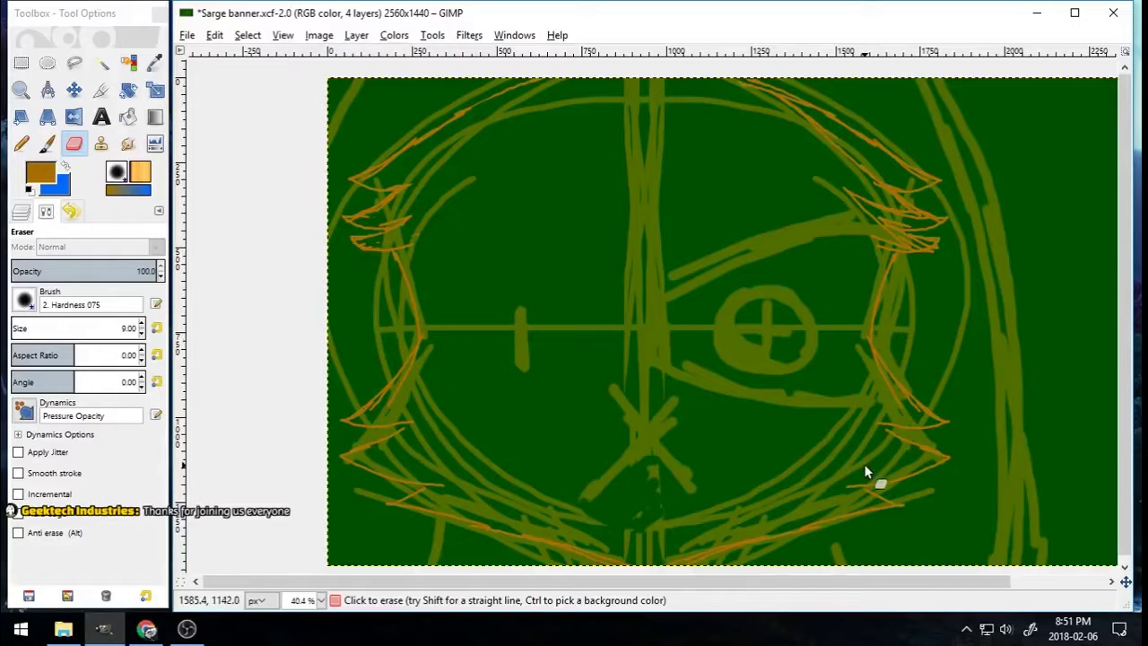
{"action": "left_click", "coordinate": [59, 167]}
{"action": "left_click", "coordinate": [52, 176]}
{"action": "left_click", "coordinate": [430, 400]}
{"action": "left_click", "coordinate": [66, 167]}
Step: Paint the right eye with its iris, the crossed nose lines, and the left eye's bar with a slanted brow
{"action": "left_click", "coordinate": [47, 144]}
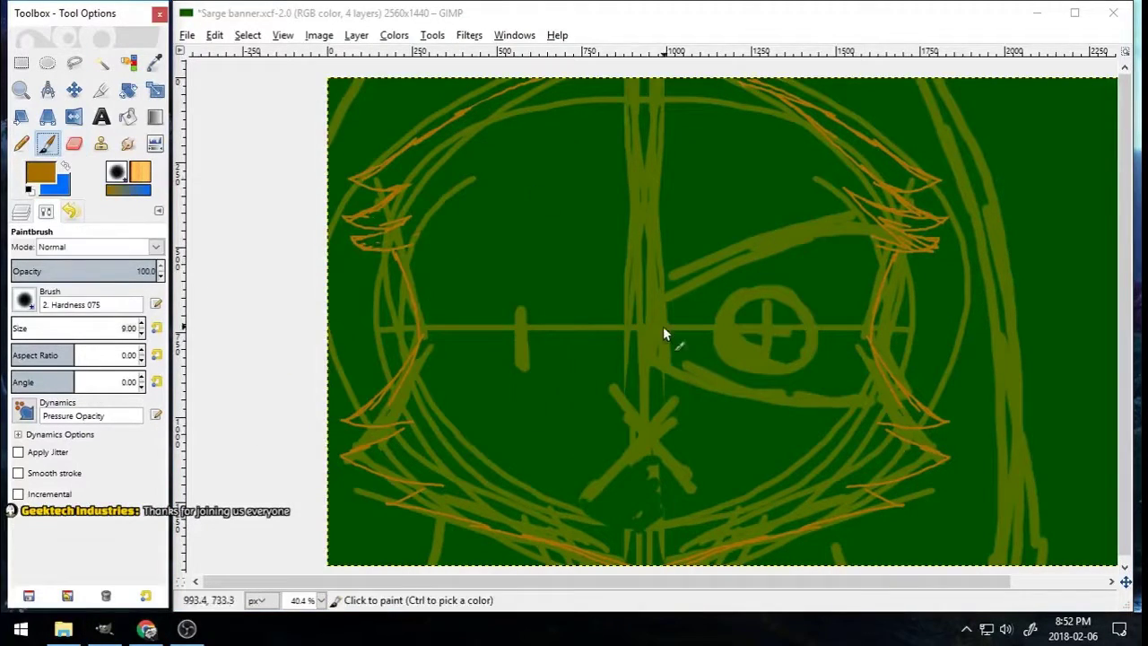
{"action": "left_click_drag", "start_coordinate": [655, 290], "coordinate": [646, 378]}
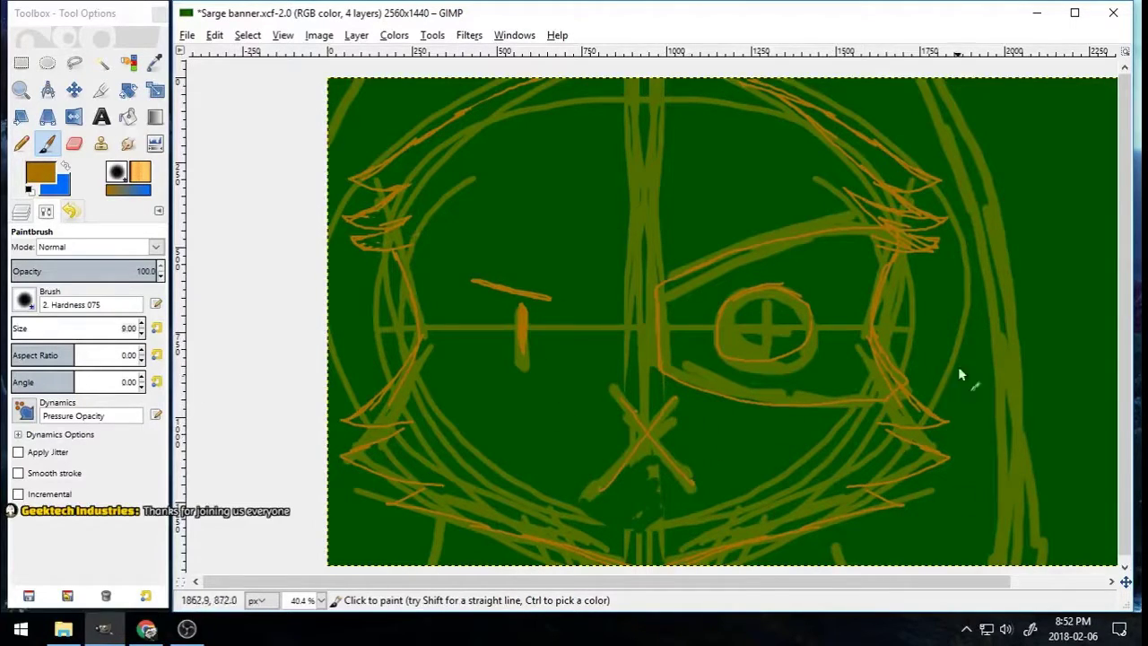
Step: Extend the lower stroke of the top left fur tuft inward and clean up its edges with the Eraser
{"action": "left_click", "coordinate": [20, 90]}
{"action": "left_click_drag", "start_coordinate": [328, 85], "coordinate": [579, 212]}
{"action": "mouse_move", "coordinate": [450, 583]}
{"action": "left_mouse_down"}
{"action": "mouse_move", "coordinate": [491, 583]}
{"action": "mouse_move", "coordinate": [463, 588]}
{"action": "left_mouse_up"}
{"action": "key", "text": "p"}
{"action": "key", "text": "shift+e"}
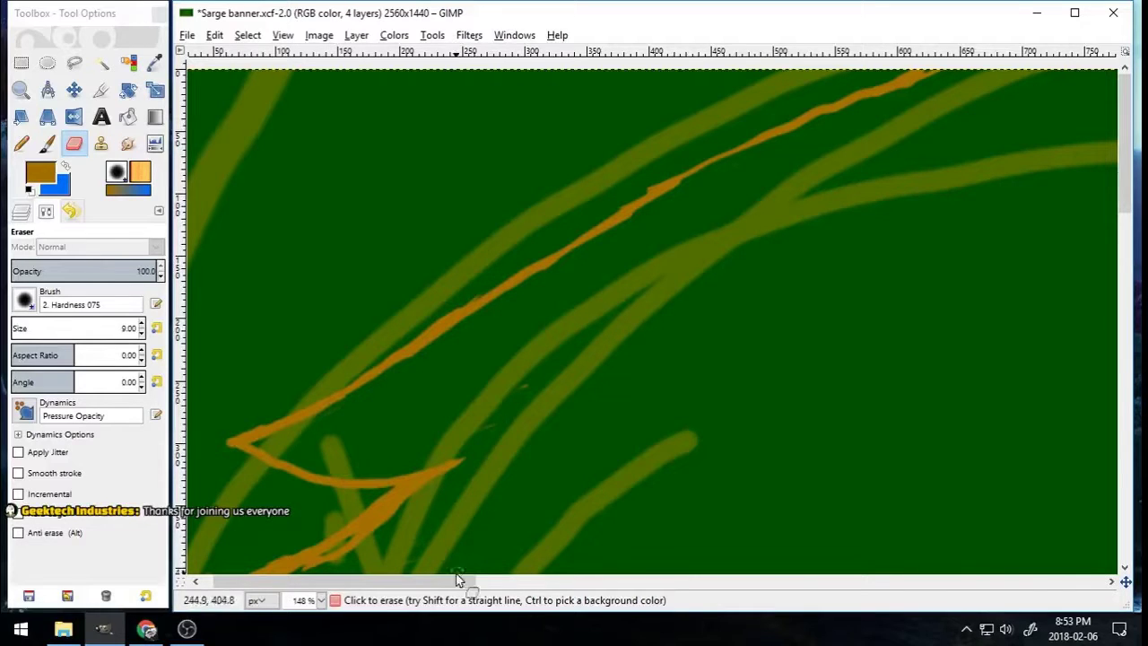
{"action": "key", "text": "p"}
{"action": "mouse_move", "coordinate": [385, 488]}
{"action": "left_mouse_down"}
{"action": "mouse_move", "coordinate": [471, 477]}
{"action": "mouse_move", "coordinate": [637, 408]}
{"action": "left_mouse_up"}
{"action": "key", "text": "shift+e"}
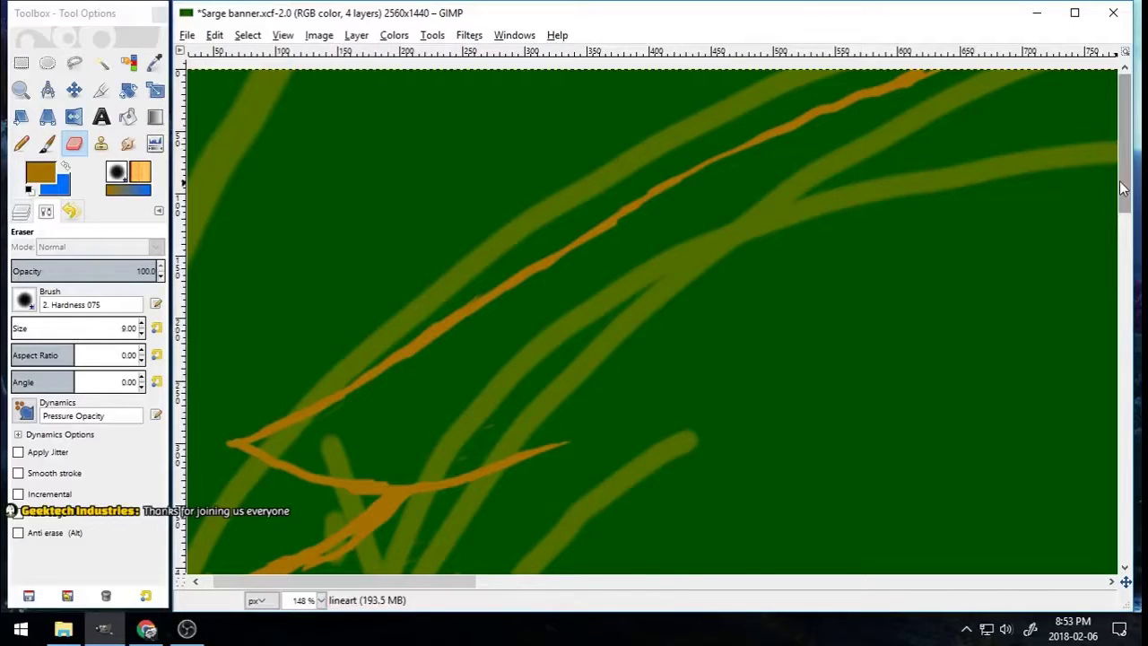
Step: Smooth the long upper left face outline by repainting it and erasing the excess thickness
{"action": "scroll", "coordinate": [274, 414], "scroll_direction": "down", "scroll_amount": 1}
{"action": "key", "text": "p"}
{"action": "left_click", "coordinate": [73, 144]}
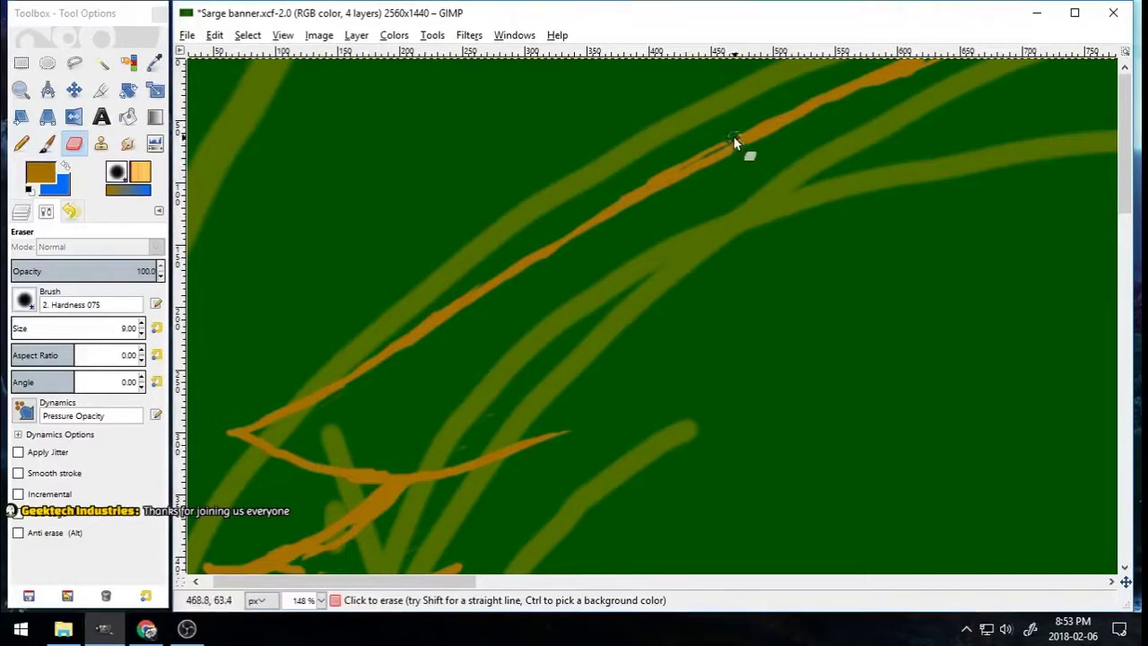
{"action": "left_click_drag", "start_coordinate": [733, 138], "coordinate": [699, 156]}
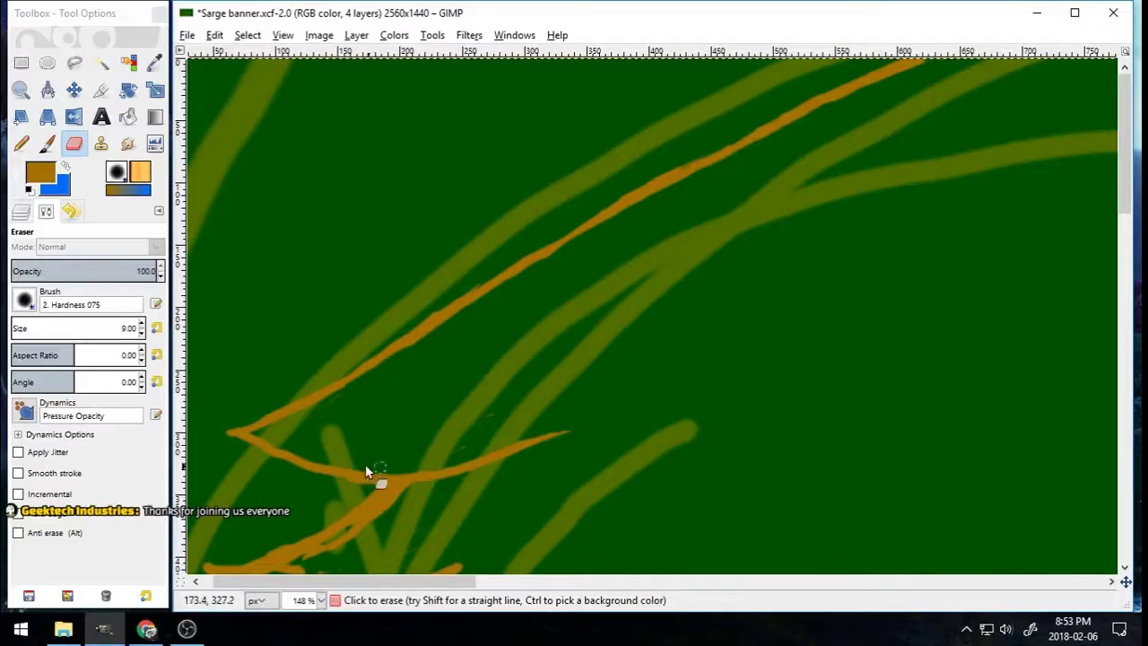
Step: Lengthen the lower stroke of the second left fur tuft and erase the stray marks around it
{"action": "scroll", "coordinate": [365, 470], "scroll_direction": "down", "scroll_amount": 5}
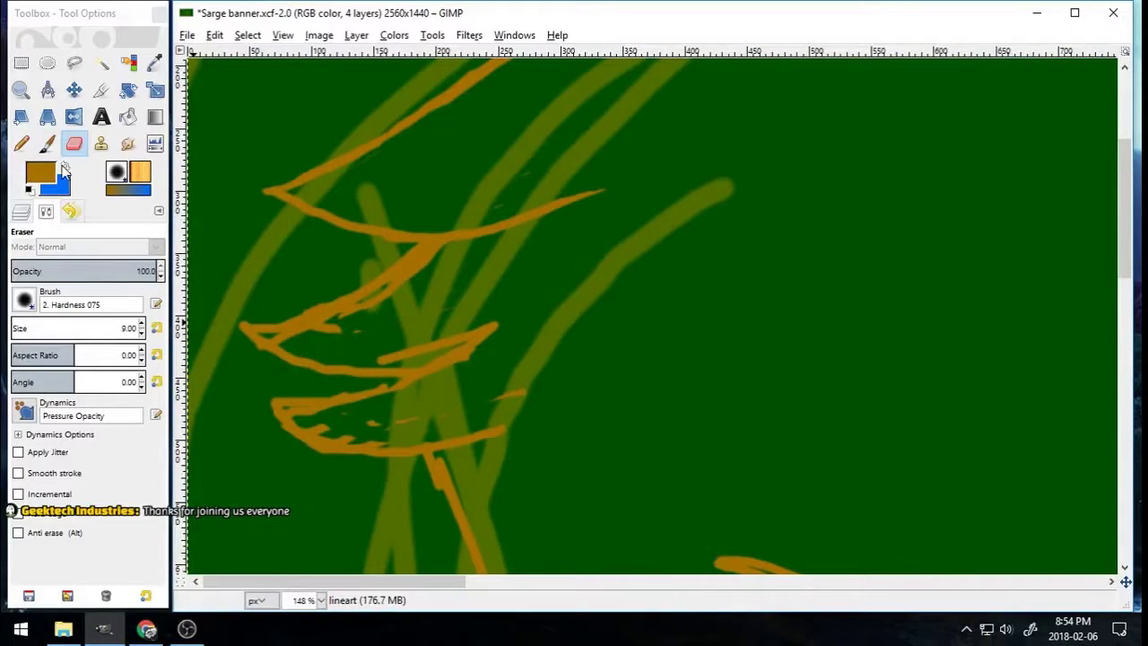
{"action": "key", "text": "p"}
{"action": "left_click_drag", "start_coordinate": [574, 333], "coordinate": [388, 366]}
{"action": "key", "text": "shift+e"}
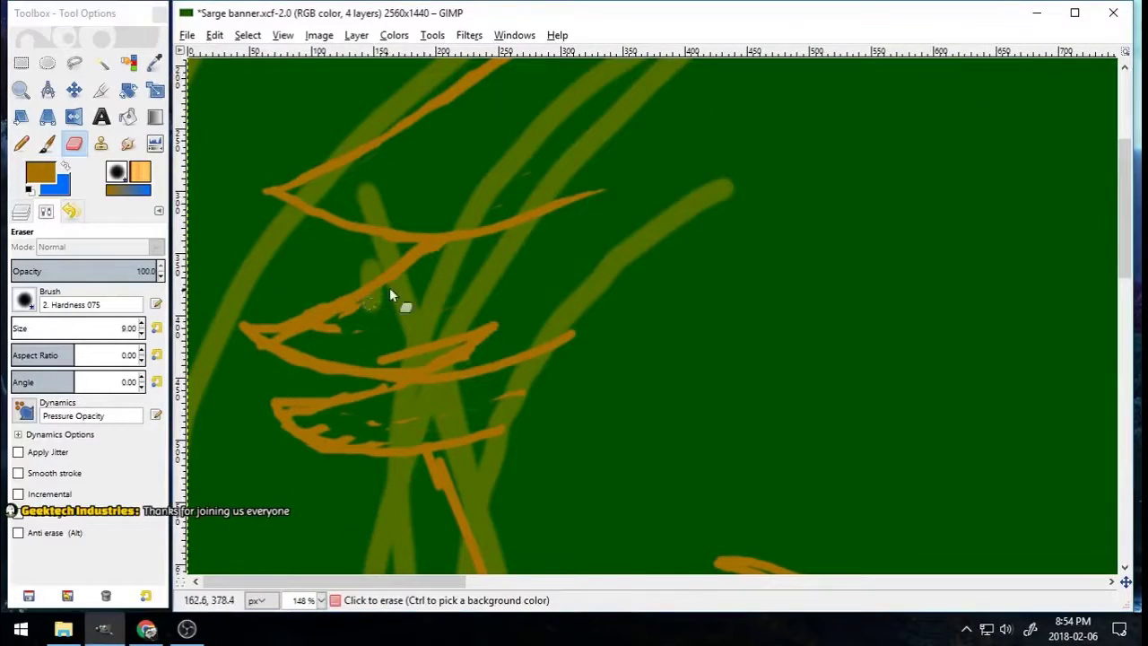
{"action": "mouse_move", "coordinate": [341, 312]}
{"action": "left_mouse_down"}
{"action": "mouse_move", "coordinate": [283, 310]}
{"action": "mouse_move", "coordinate": [414, 356]}
{"action": "left_mouse_up"}
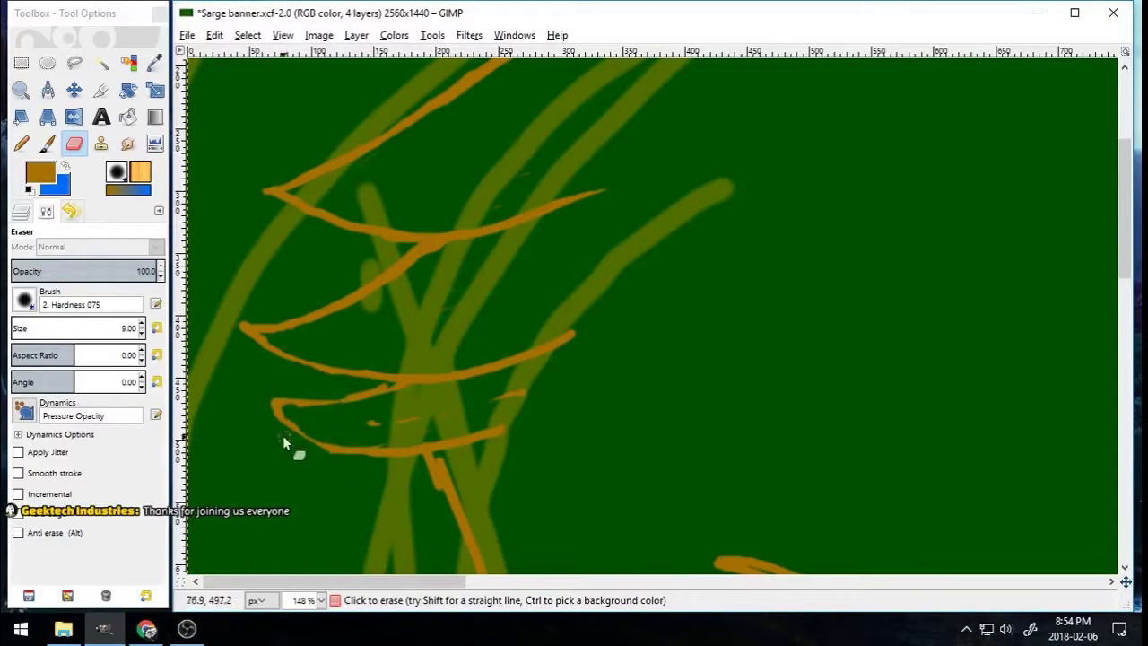
Step: Repaint the third left fur tuft with a sharper tip and erase the rough edges and stray marks inside it
{"action": "left_click_drag", "start_coordinate": [283, 437], "coordinate": [350, 455]}
{"action": "left_click", "coordinate": [47, 143]}
{"action": "left_click_drag", "start_coordinate": [269, 392], "coordinate": [309, 428]}
{"action": "left_click", "coordinate": [75, 143]}
{"action": "mouse_move", "coordinate": [267, 393]}
{"action": "left_mouse_down"}
{"action": "mouse_move", "coordinate": [391, 389]}
{"action": "mouse_move", "coordinate": [418, 419]}
{"action": "left_mouse_up"}
{"action": "left_click_drag", "start_coordinate": [527, 390], "coordinate": [494, 396]}
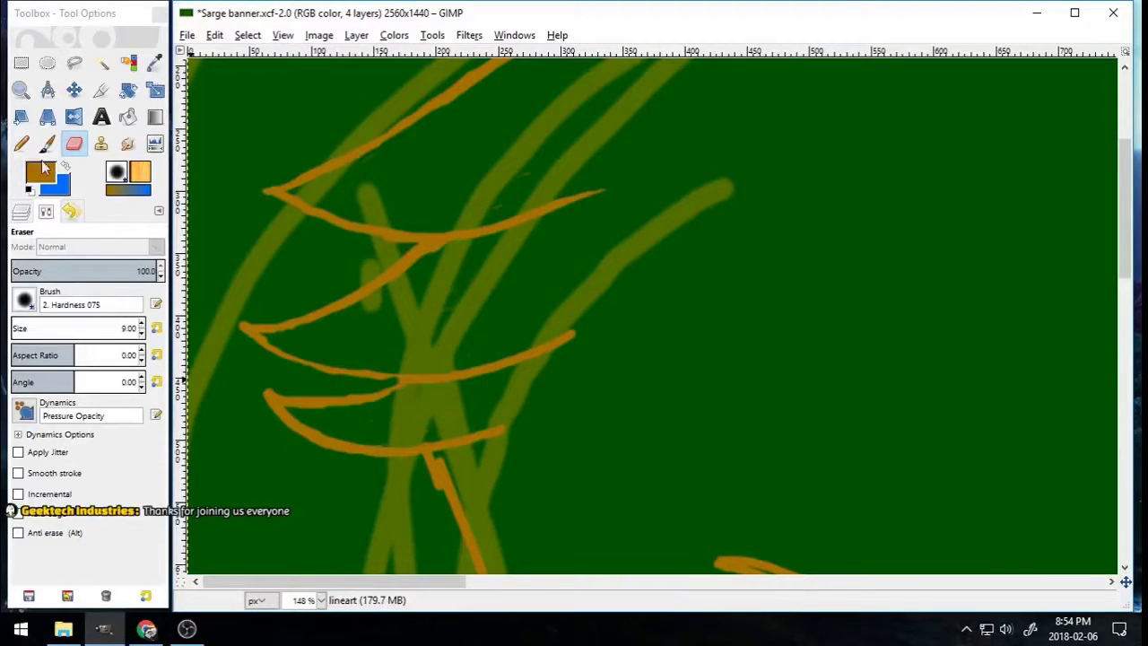
Step: Taper the inner ends of the upper fur tufts, rejoin the cheek line to the third tuft, and thin the second tuft's tip
{"action": "key", "text": "p"}
{"action": "key", "text": "shift+e"}
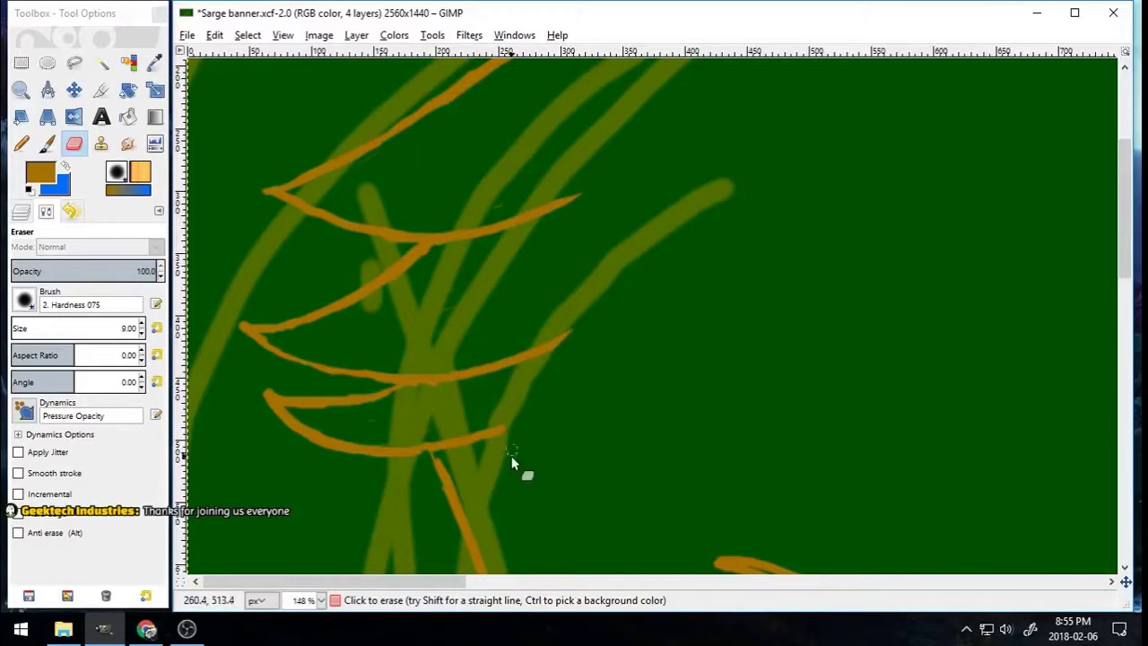
{"action": "key", "text": "p"}
{"action": "key", "text": "shift+e"}
{"action": "mouse_move", "coordinate": [453, 487]}
{"action": "left_mouse_down"}
{"action": "mouse_move", "coordinate": [399, 441]}
{"action": "mouse_move", "coordinate": [466, 443]}
{"action": "left_mouse_up"}
{"action": "left_click", "coordinate": [47, 143]}
{"action": "left_click", "coordinate": [75, 143]}
{"action": "left_click_drag", "start_coordinate": [285, 361], "coordinate": [266, 340]}
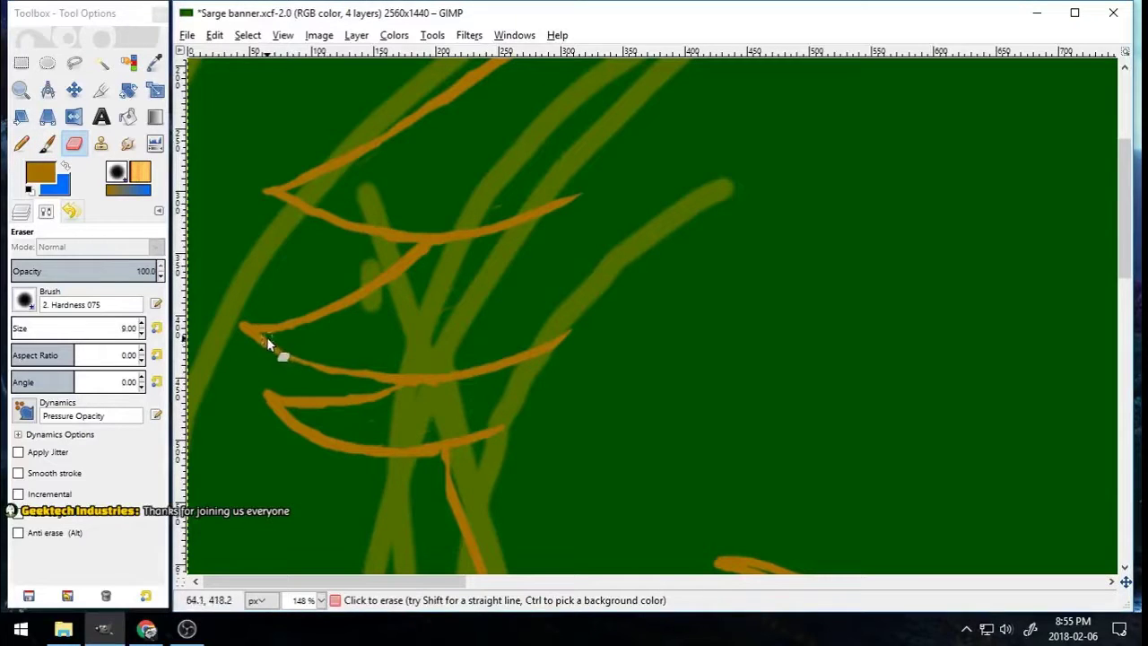
Step: Clean up the left cheek line below the tufts and join the two strokes of the first lower tuft in a point
{"action": "scroll", "coordinate": [1089, 329], "scroll_direction": "down", "scroll_amount": 5}
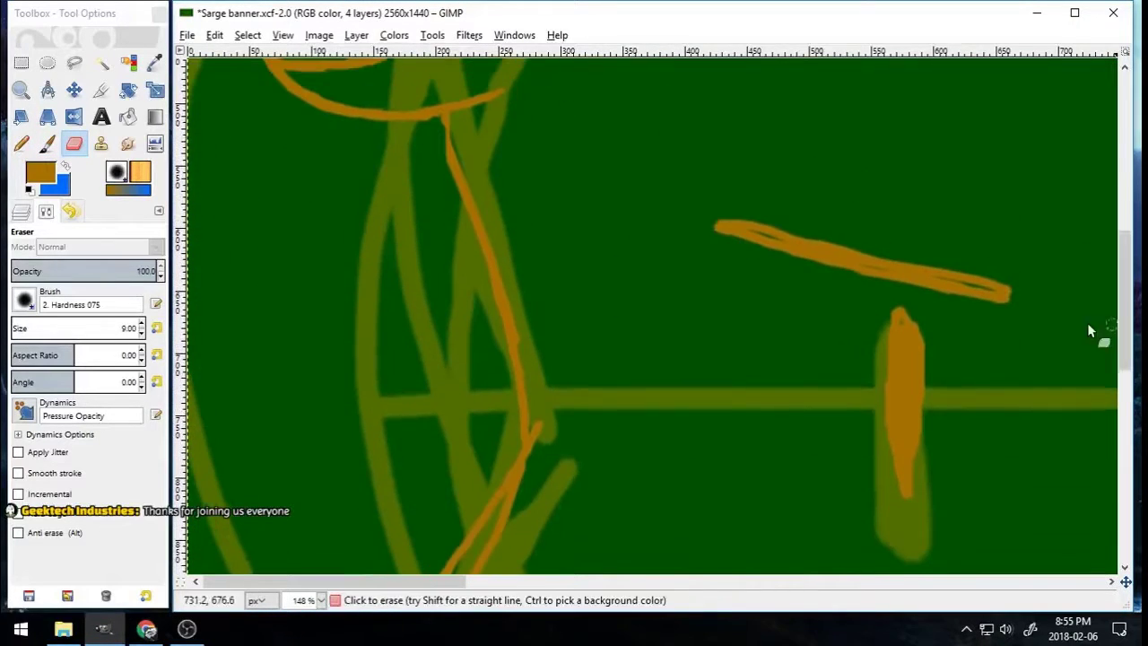
{"action": "left_click_drag", "start_coordinate": [1122, 305], "coordinate": [1111, 378]}
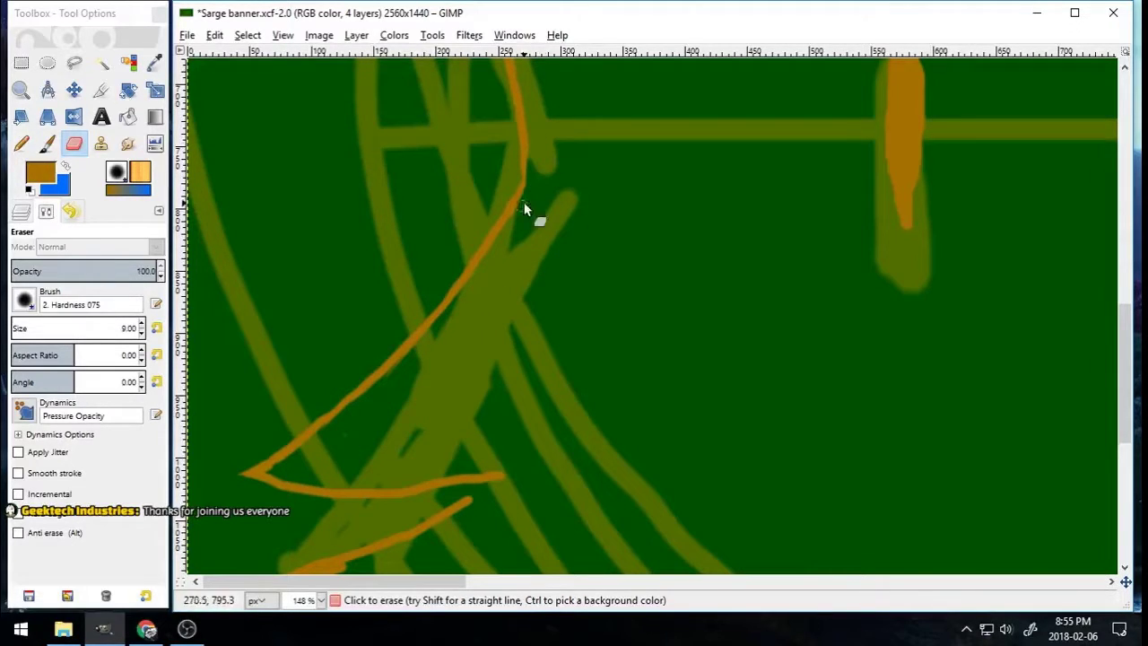
{"action": "left_click", "coordinate": [48, 143]}
{"action": "mouse_move", "coordinate": [491, 477]}
{"action": "left_mouse_down"}
{"action": "mouse_move", "coordinate": [459, 510]}
{"action": "mouse_move", "coordinate": [502, 468]}
{"action": "left_mouse_up"}
{"action": "left_click", "coordinate": [74, 143]}
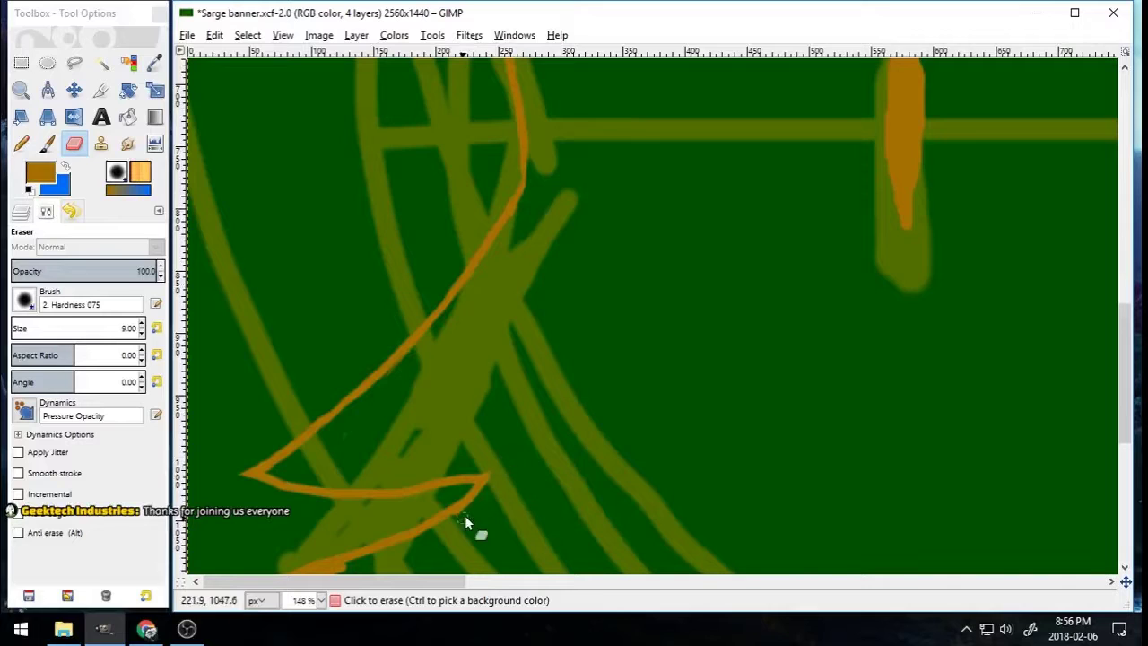
Step: Sharpen the outer tip of the second lower left tuft and erase the excess end of its lower stroke
{"action": "scroll", "coordinate": [465, 515], "scroll_direction": "down", "scroll_amount": 5}
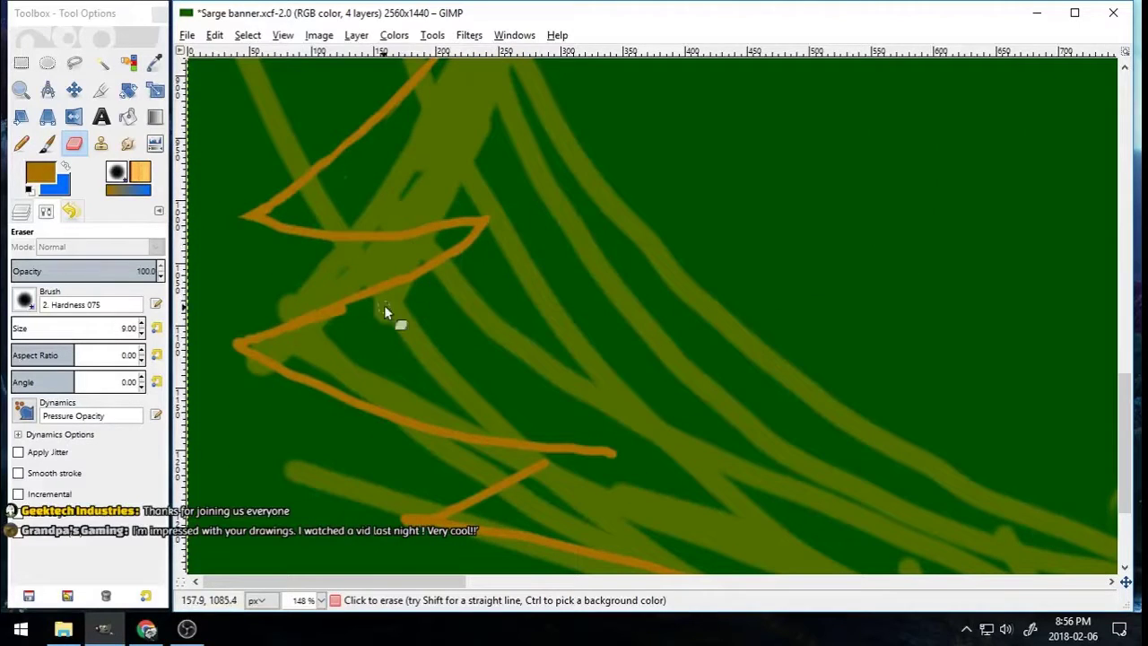
{"action": "left_click", "coordinate": [47, 143]}
{"action": "mouse_move", "coordinate": [229, 333]}
{"action": "left_mouse_down"}
{"action": "mouse_move", "coordinate": [280, 333]}
{"action": "mouse_move", "coordinate": [233, 347]}
{"action": "left_mouse_up"}
{"action": "left_click", "coordinate": [74, 144]}
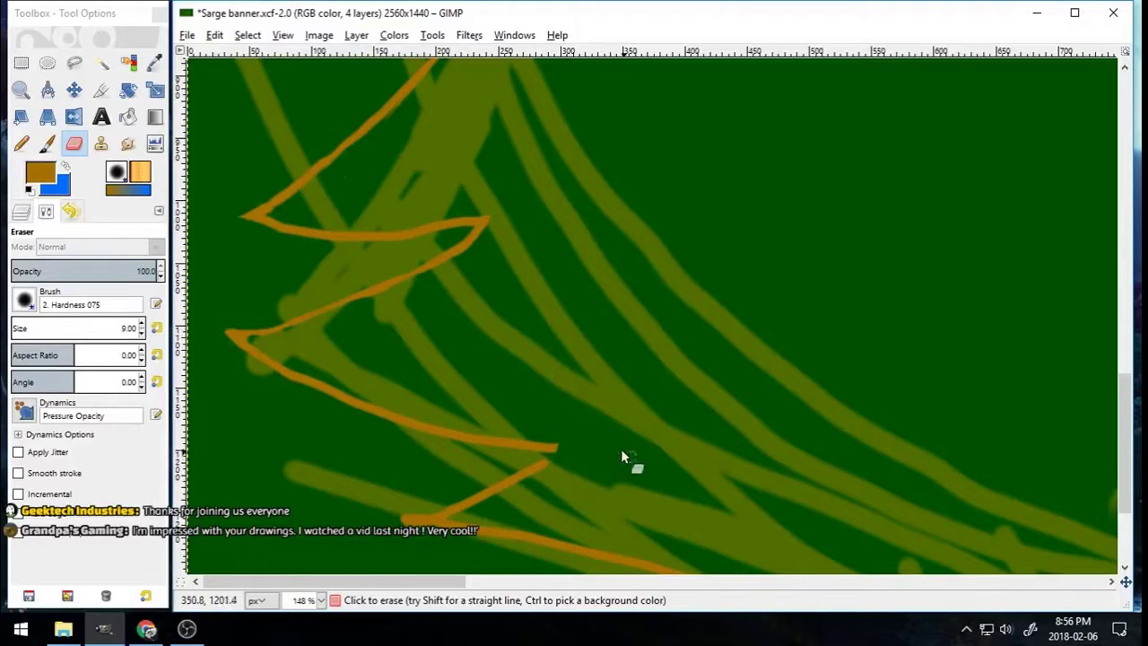
Step: Join the inner corner below the second lower left tuft in a point and erase the excess outer end of the stroke below
{"action": "key", "text": "p"}
{"action": "left_click_drag", "start_coordinate": [554, 448], "coordinate": [429, 518]}
{"action": "key", "text": "shift+e"}
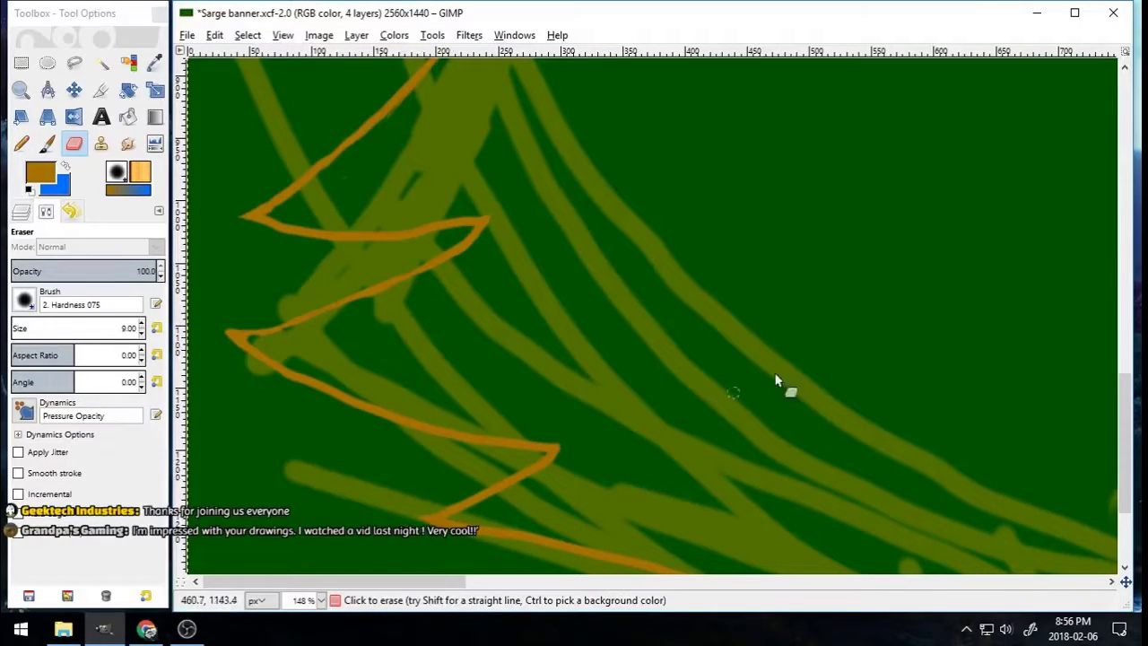
Step: Paint a small zigzag notch into the left jaw line below the lowest tuft and erase the surplus strokes around it
{"action": "left_click_drag", "start_coordinate": [1124, 444], "coordinate": [1125, 493]}
{"action": "left_click", "coordinate": [47, 144]}
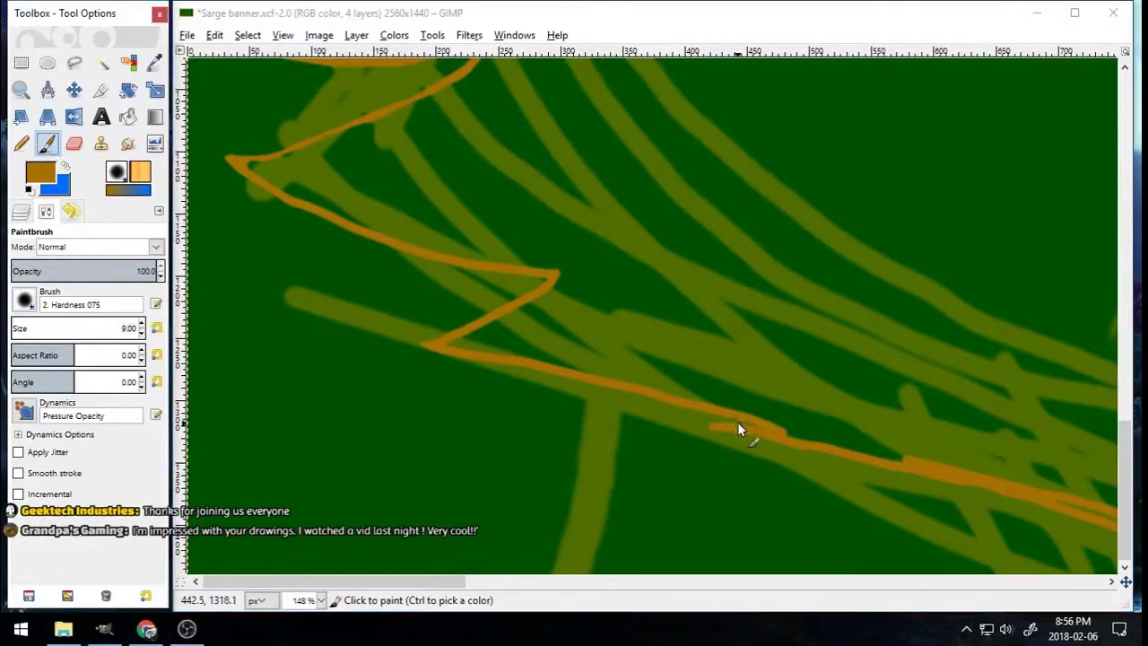
{"action": "left_click", "coordinate": [74, 143]}
{"action": "mouse_move", "coordinate": [737, 416]}
{"action": "left_mouse_down"}
{"action": "mouse_move", "coordinate": [701, 428]}
{"action": "mouse_move", "coordinate": [780, 429]}
{"action": "mouse_move", "coordinate": [730, 423]}
{"action": "left_mouse_up"}
{"action": "left_click", "coordinate": [47, 143]}
{"action": "key", "text": "shift+e"}
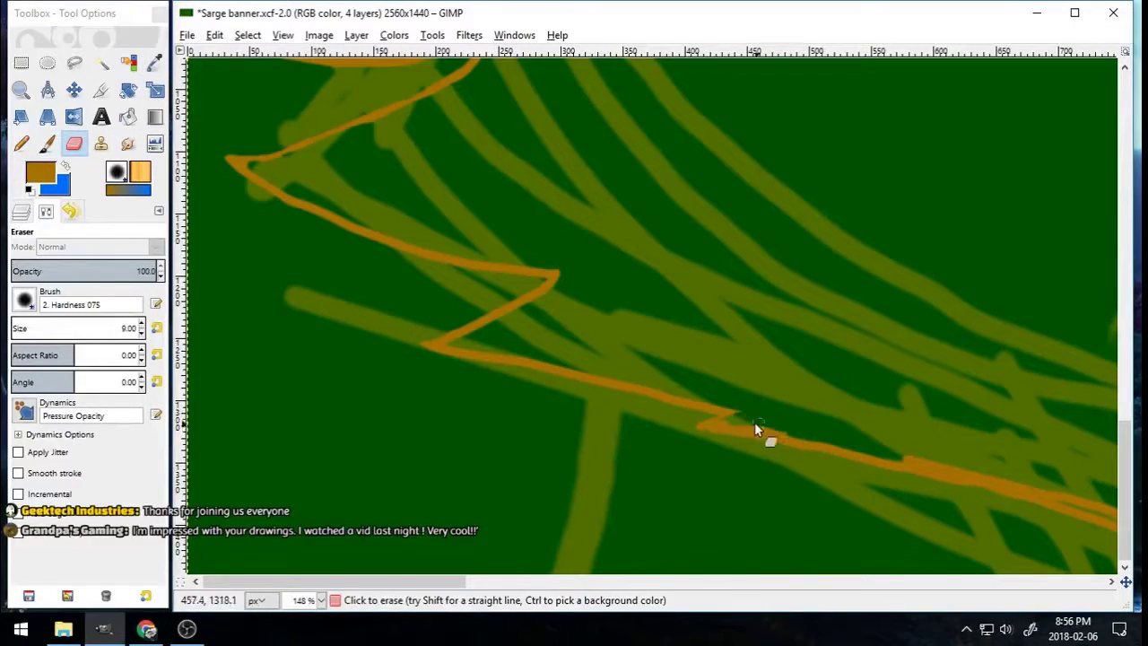
{"action": "key", "text": "p"}
{"action": "key", "text": "shift+e"}
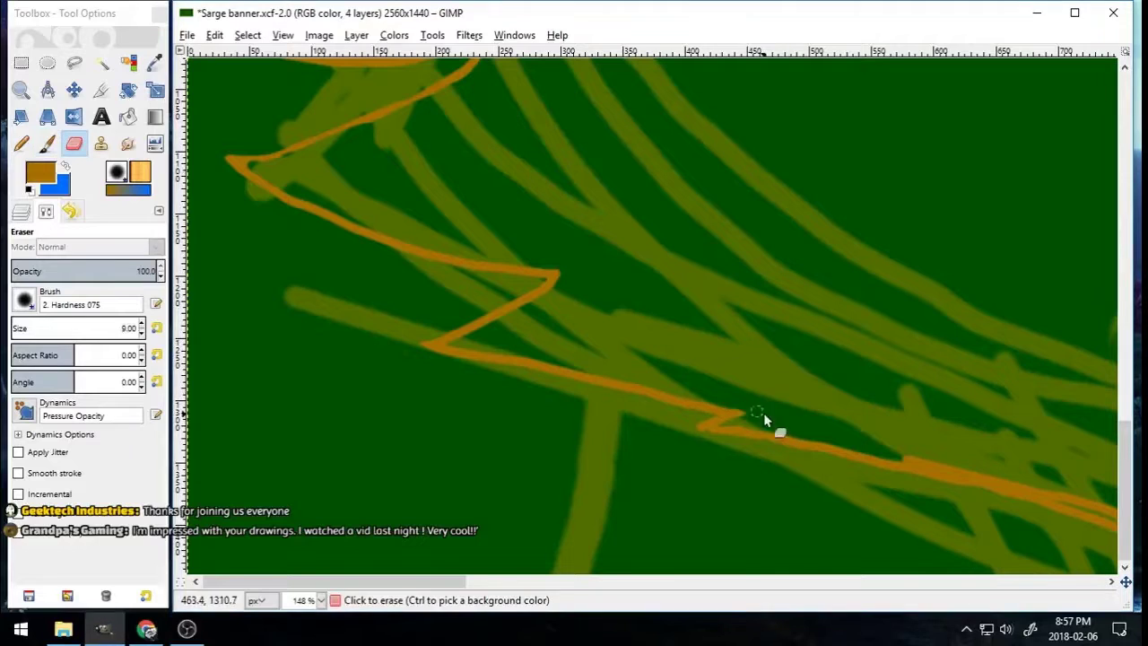
Step: Erase the doubled jaw line strokes on both sides of the chin and the blob ending the mouth's right stroke
{"action": "left_click_drag", "start_coordinate": [898, 453], "coordinate": [946, 461]}
{"action": "left_click_drag", "start_coordinate": [423, 583], "coordinate": [586, 582]}
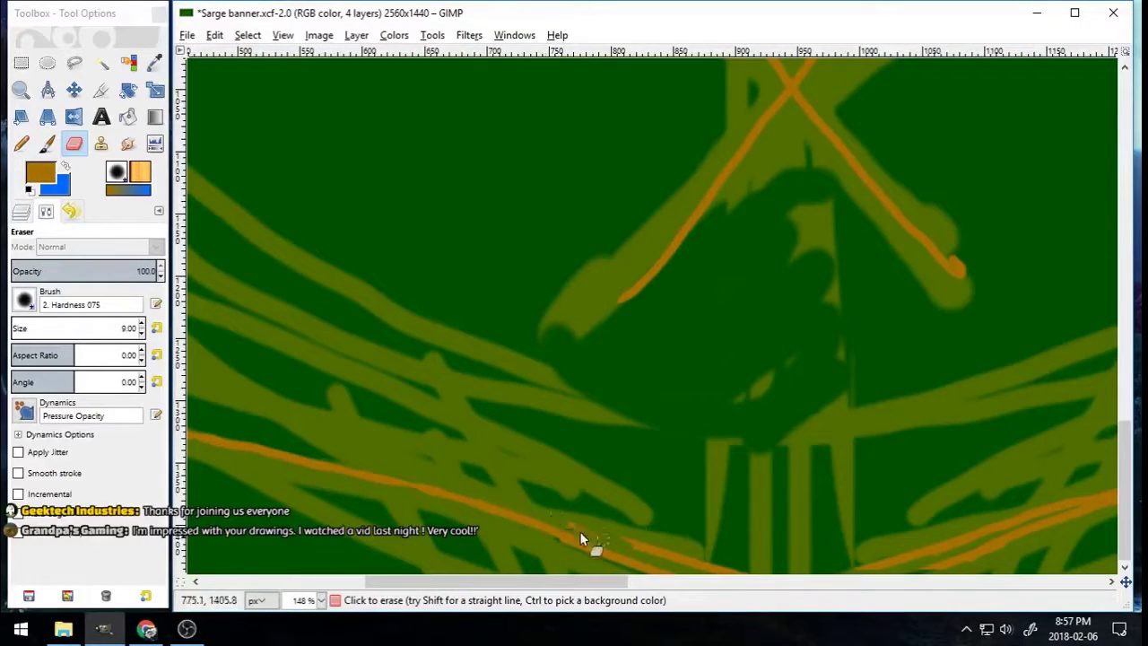
{"action": "left_click_drag", "start_coordinate": [643, 539], "coordinate": [749, 576]}
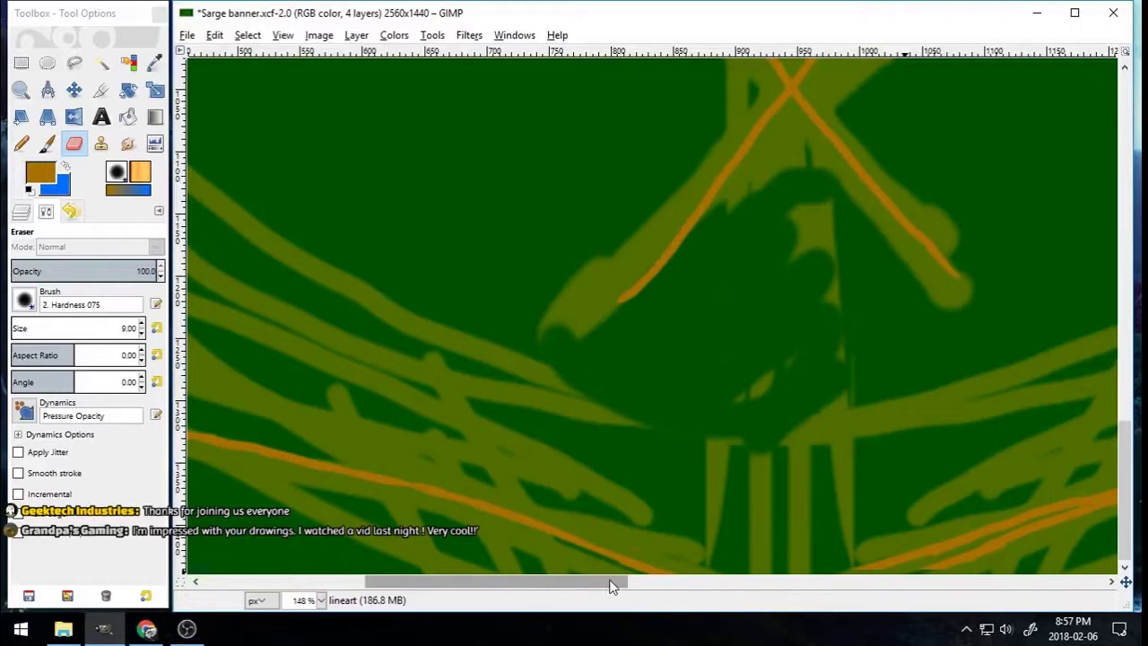
{"action": "left_click_drag", "start_coordinate": [497, 581], "coordinate": [579, 577]}
{"action": "left_click", "coordinate": [47, 144]}
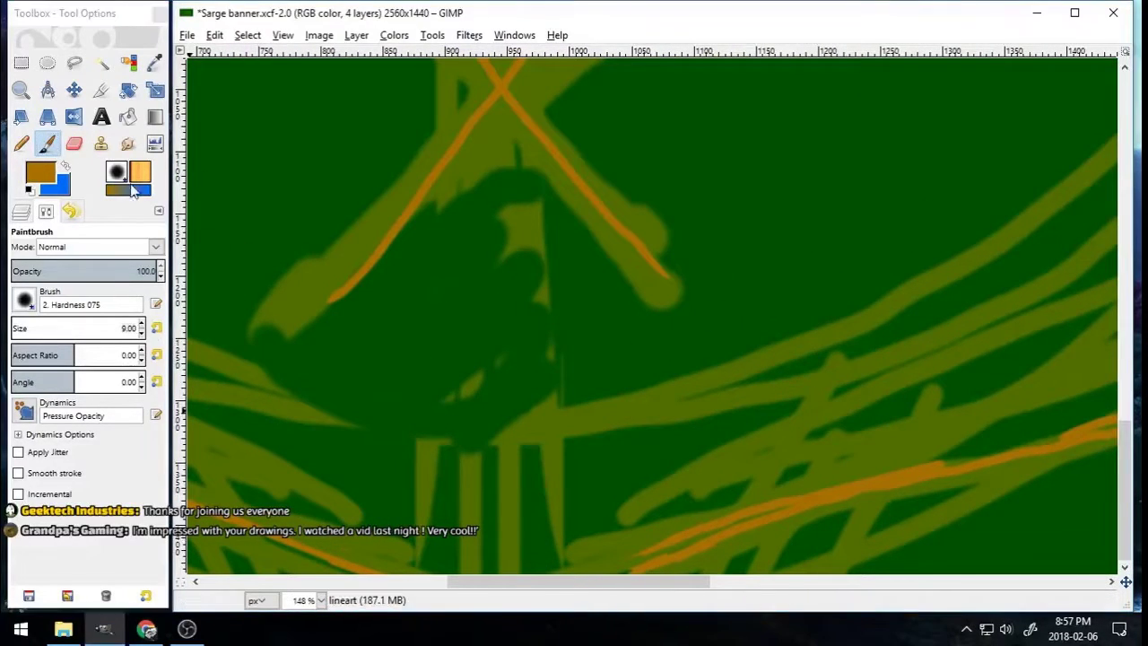
{"action": "left_click", "coordinate": [75, 144]}
{"action": "left_click_drag", "start_coordinate": [659, 543], "coordinate": [735, 515]}
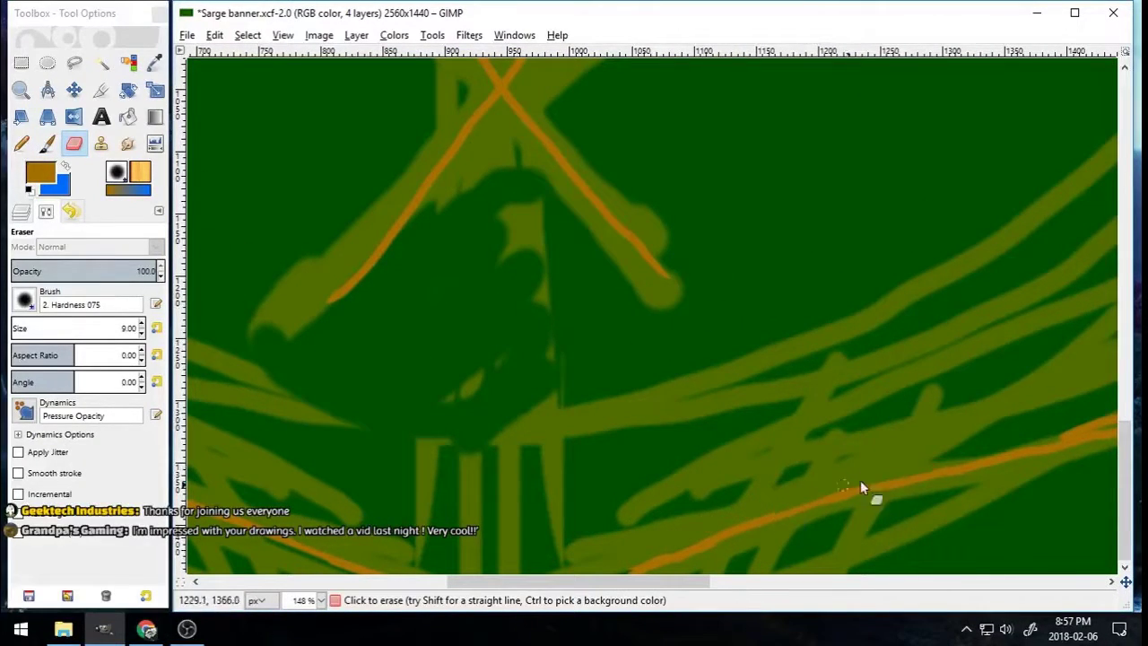
Step: Add a matching small notch to the right jaw line, sharpen the lowest right tuft's tip and close its inner corner
{"action": "left_click_drag", "start_coordinate": [661, 581], "coordinate": [785, 583]}
{"action": "left_click", "coordinate": [47, 143]}
{"action": "left_click_drag", "start_coordinate": [663, 419], "coordinate": [697, 432]}
{"action": "left_click", "coordinate": [75, 143]}
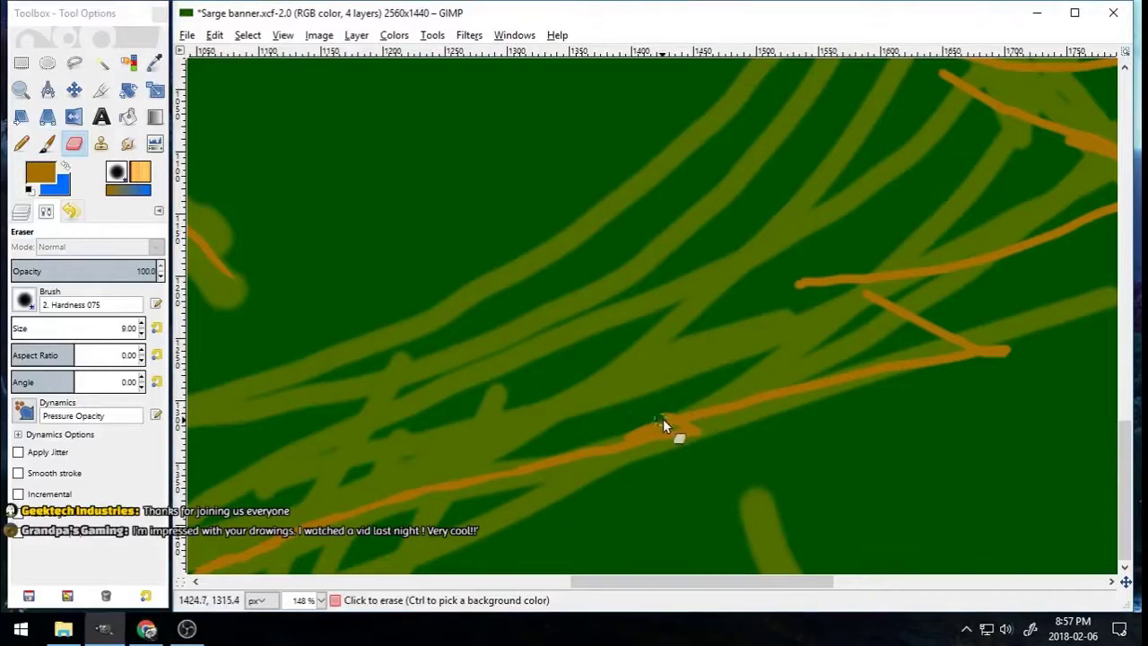
{"action": "left_click", "coordinate": [663, 428]}
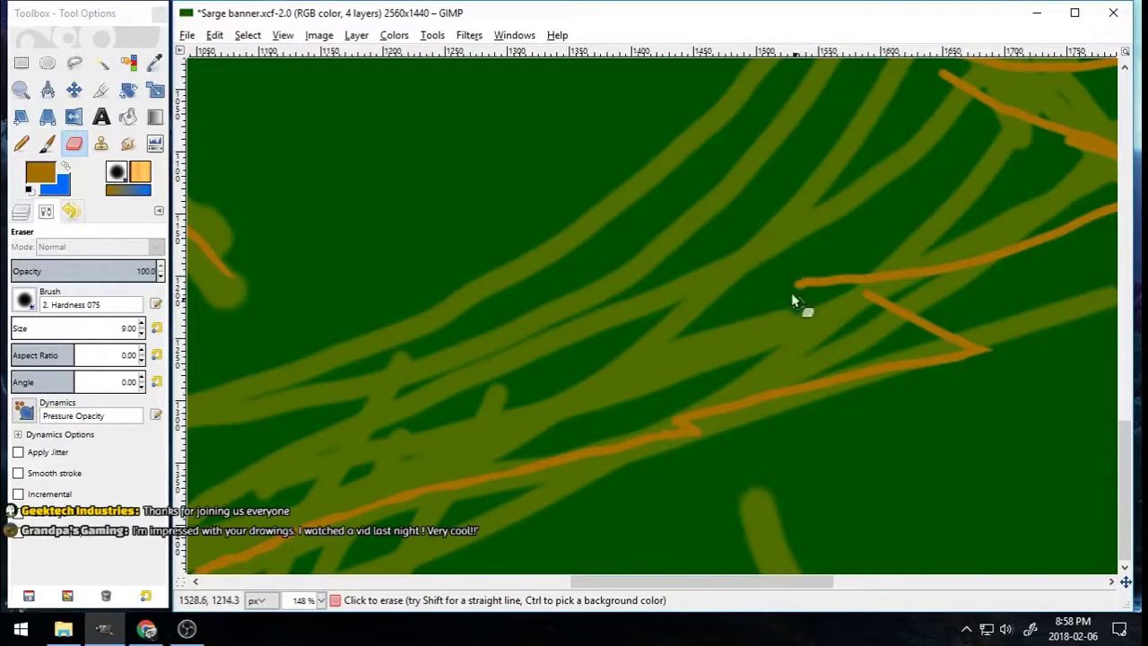
{"action": "key", "text": "p"}
{"action": "left_click_drag", "start_coordinate": [686, 581], "coordinate": [759, 582]}
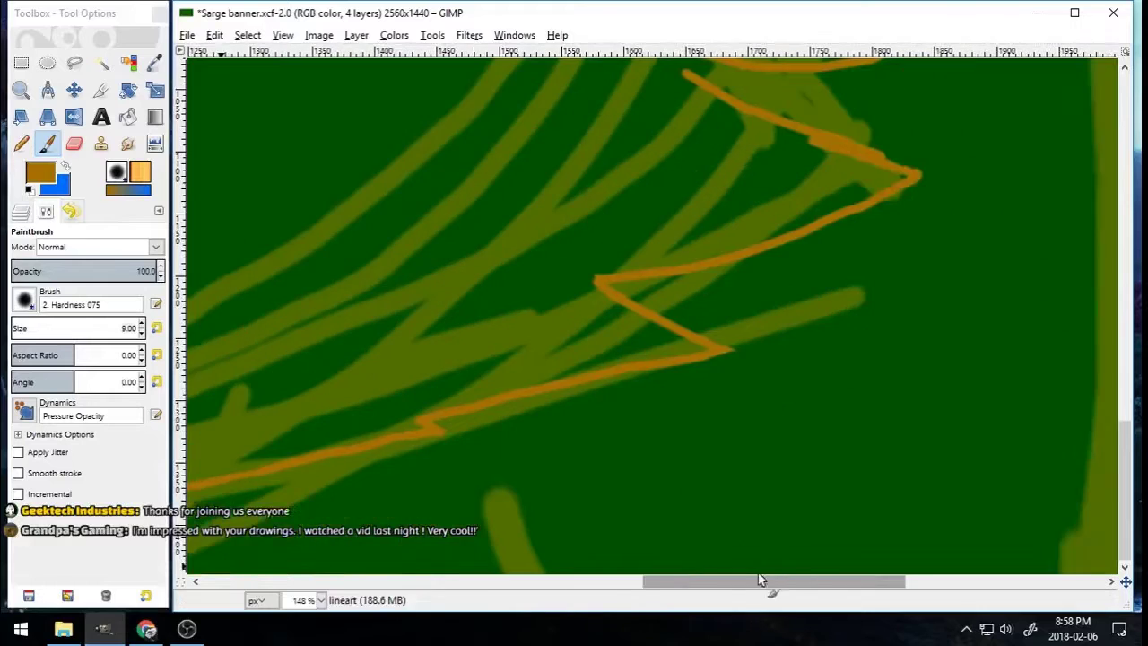
Step: Repaint the upper edge of the second lower right tuft to a longer tip and erase the doubled strokes
{"action": "left_click_drag", "start_coordinate": [1127, 467], "coordinate": [1127, 398]}
{"action": "left_click_drag", "start_coordinate": [657, 267], "coordinate": [892, 384]}
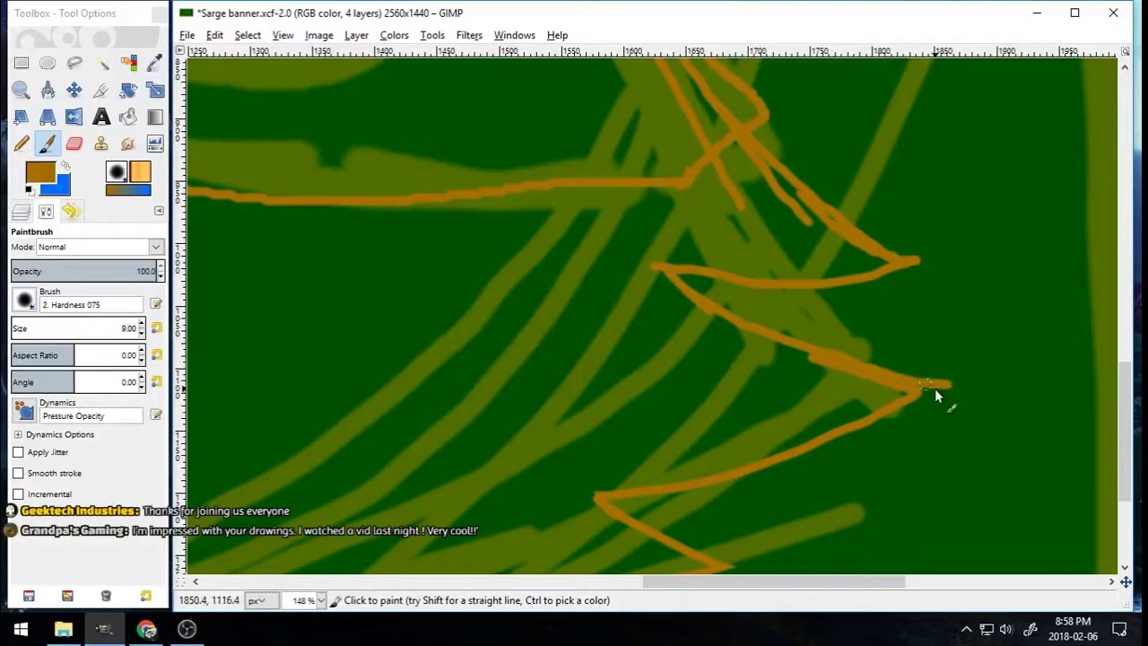
{"action": "left_click", "coordinate": [73, 144]}
{"action": "mouse_move", "coordinate": [643, 257]}
{"action": "left_mouse_down"}
{"action": "mouse_move", "coordinate": [703, 329]}
{"action": "mouse_move", "coordinate": [685, 303]}
{"action": "mouse_move", "coordinate": [797, 366]}
{"action": "left_mouse_up"}
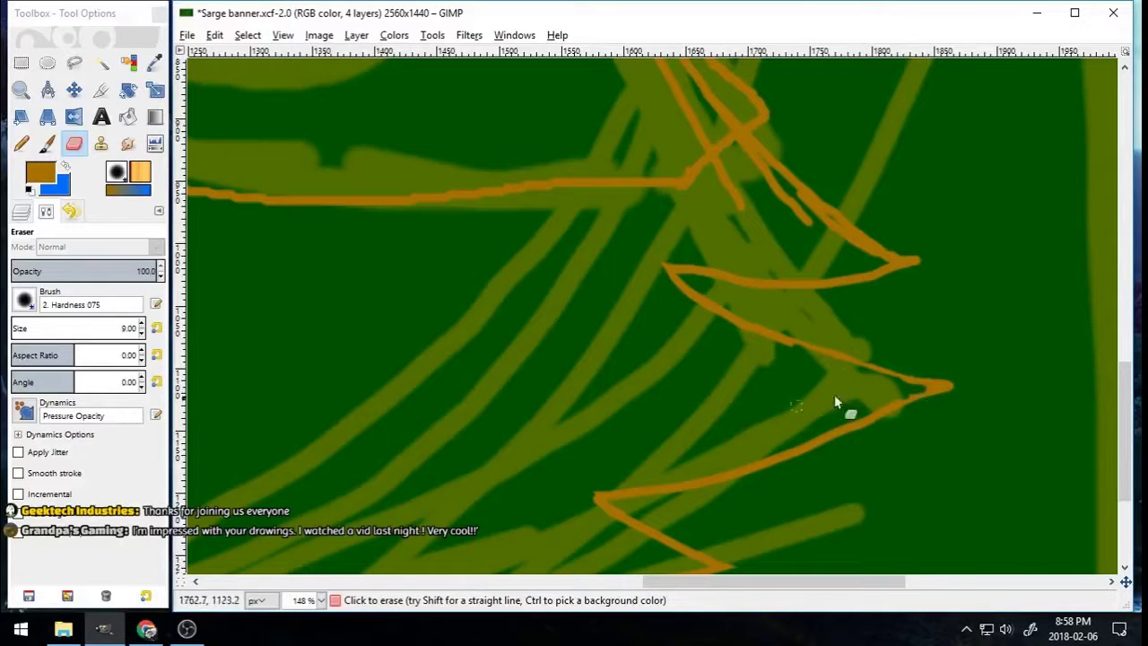
{"action": "key", "text": "p"}
{"action": "left_click_drag", "start_coordinate": [866, 368], "coordinate": [928, 386]}
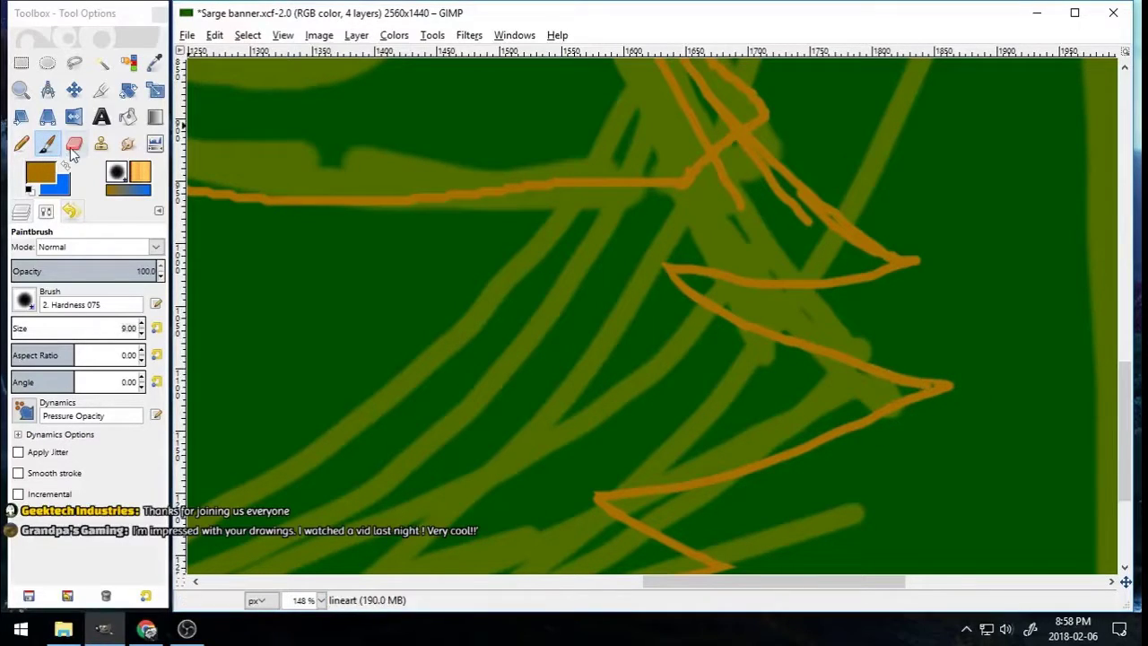
{"action": "left_click", "coordinate": [72, 146]}
Step: Repaint the lower edge of the first lower right tuft straighter and erase its old edge, doubled strokes and excess tip
{"action": "key", "text": "p"}
{"action": "mouse_move", "coordinate": [665, 272]}
{"action": "left_mouse_down"}
{"action": "mouse_move", "coordinate": [784, 276]}
{"action": "mouse_move", "coordinate": [649, 280]}
{"action": "mouse_move", "coordinate": [802, 275]}
{"action": "left_mouse_up"}
{"action": "left_click", "coordinate": [73, 146]}
{"action": "left_click", "coordinate": [651, 278]}
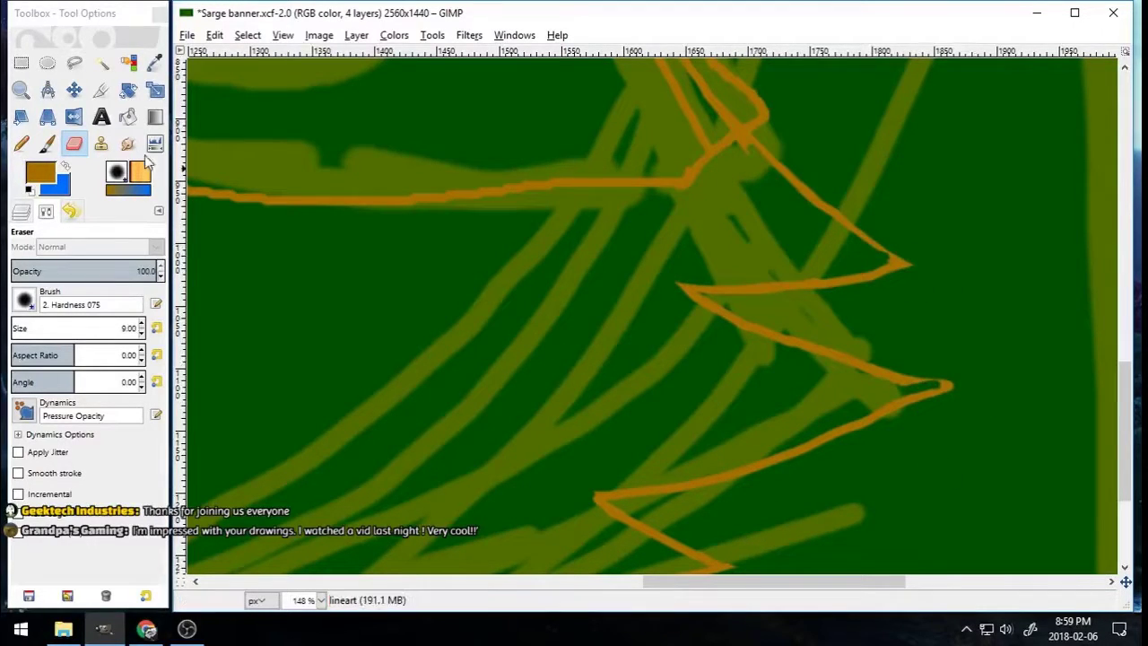
{"action": "key", "text": "p"}
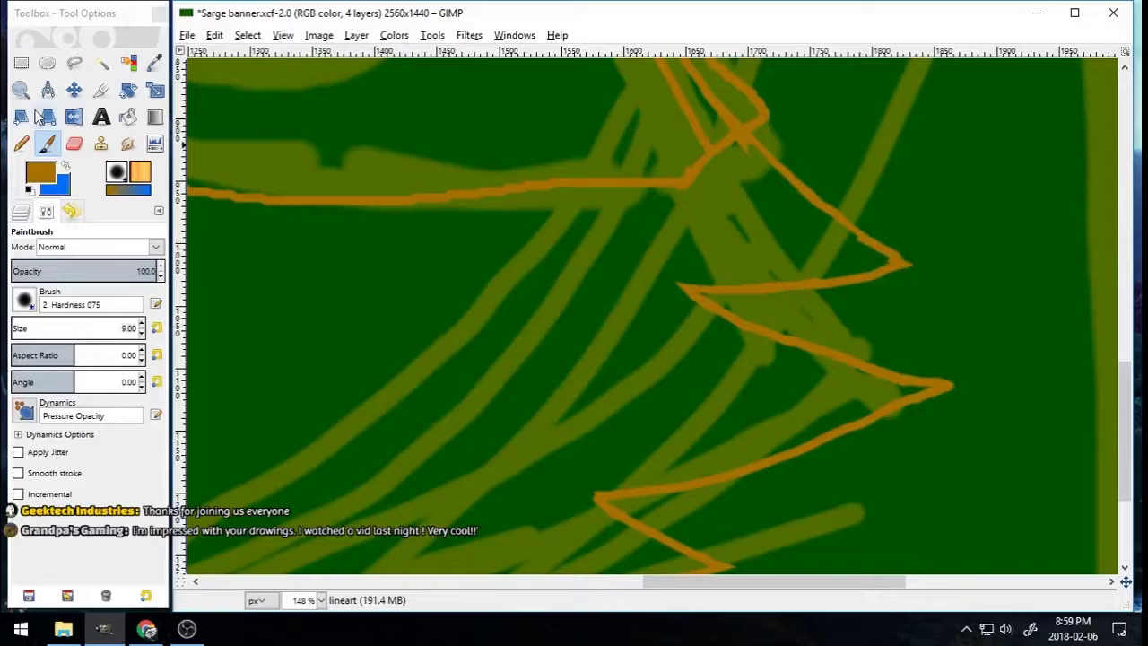
{"action": "key", "text": "shift+e"}
Step: Thin the right cheek line and reshape its lower end where it meets the eye's outer corner and the first tuft
{"action": "scroll", "coordinate": [827, 316], "scroll_direction": "up", "scroll_amount": 5}
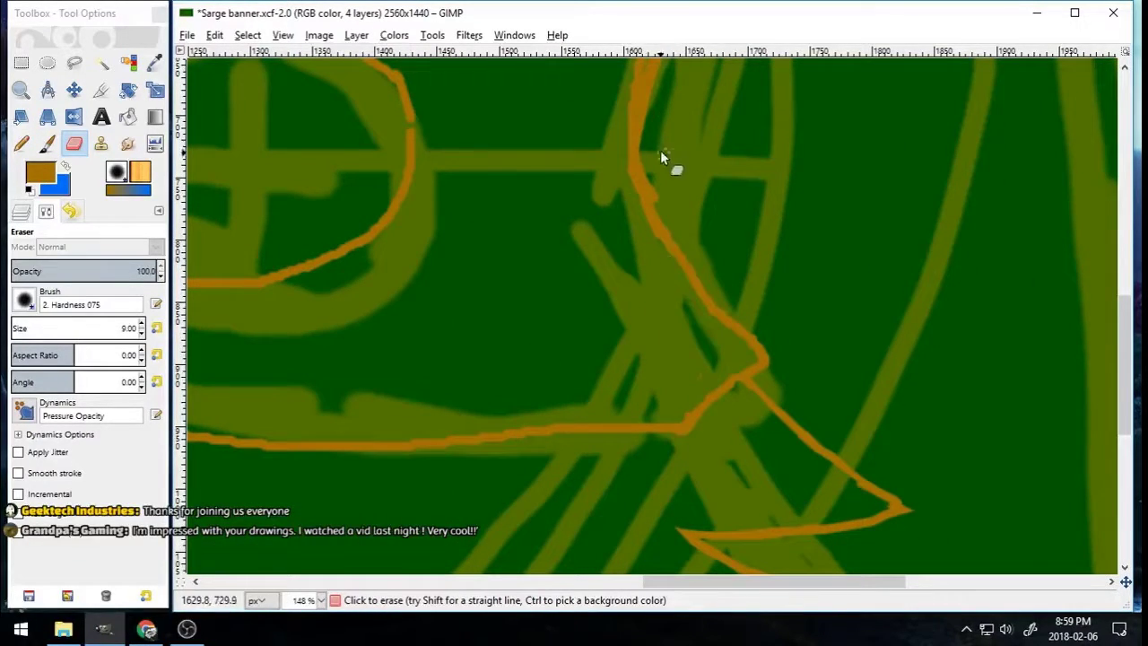
{"action": "mouse_move", "coordinate": [662, 231]}
{"action": "left_mouse_down"}
{"action": "mouse_move", "coordinate": [651, 100]}
{"action": "mouse_move", "coordinate": [676, 266]}
{"action": "left_mouse_up"}
{"action": "key", "text": "p"}
{"action": "mouse_move", "coordinate": [761, 384]}
{"action": "left_mouse_down"}
{"action": "mouse_move", "coordinate": [766, 361]}
{"action": "mouse_move", "coordinate": [694, 425]}
{"action": "left_mouse_up"}
{"action": "left_click", "coordinate": [74, 144]}
{"action": "left_click", "coordinate": [48, 143]}
{"action": "mouse_move", "coordinate": [744, 371]}
{"action": "left_mouse_down"}
{"action": "mouse_move", "coordinate": [722, 387]}
{"action": "mouse_move", "coordinate": [764, 359]}
{"action": "mouse_move", "coordinate": [758, 389]}
{"action": "left_mouse_up"}
{"action": "left_click", "coordinate": [74, 143]}
{"action": "key", "text": "p"}
{"action": "key", "text": "shift+e"}
{"action": "left_click", "coordinate": [47, 147]}
{"action": "left_click", "coordinate": [74, 145]}
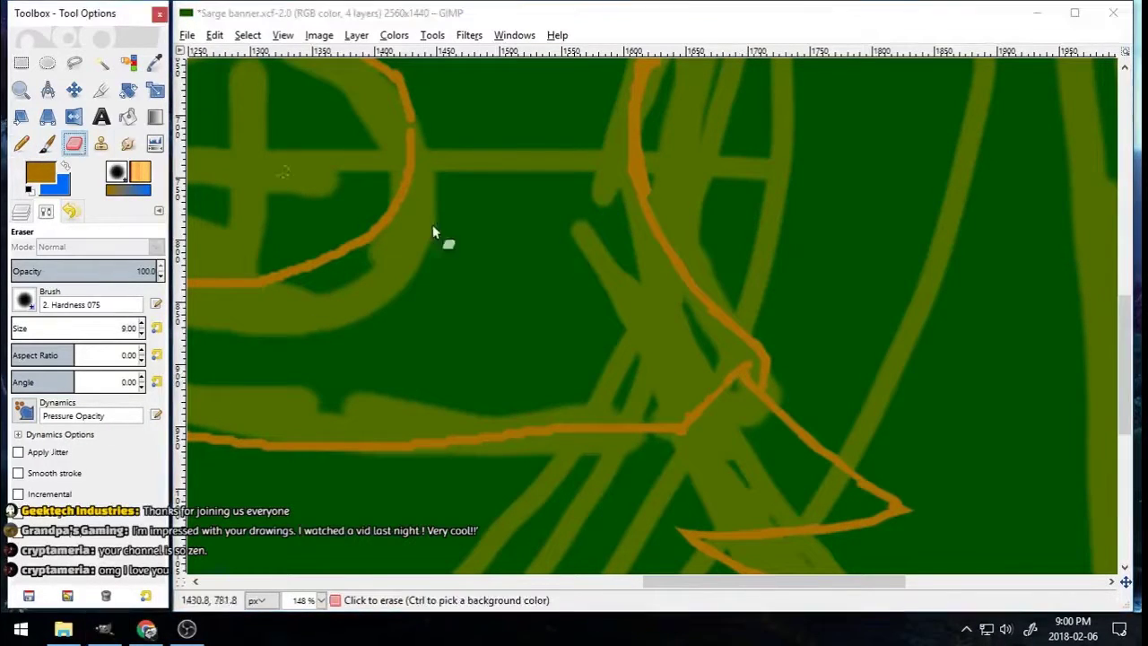
Step: Repaint the right eye's iris outline as a rounder, fuller circle and erase the old doubled strokes
{"action": "left_click_drag", "start_coordinate": [730, 583], "coordinate": [603, 582]}
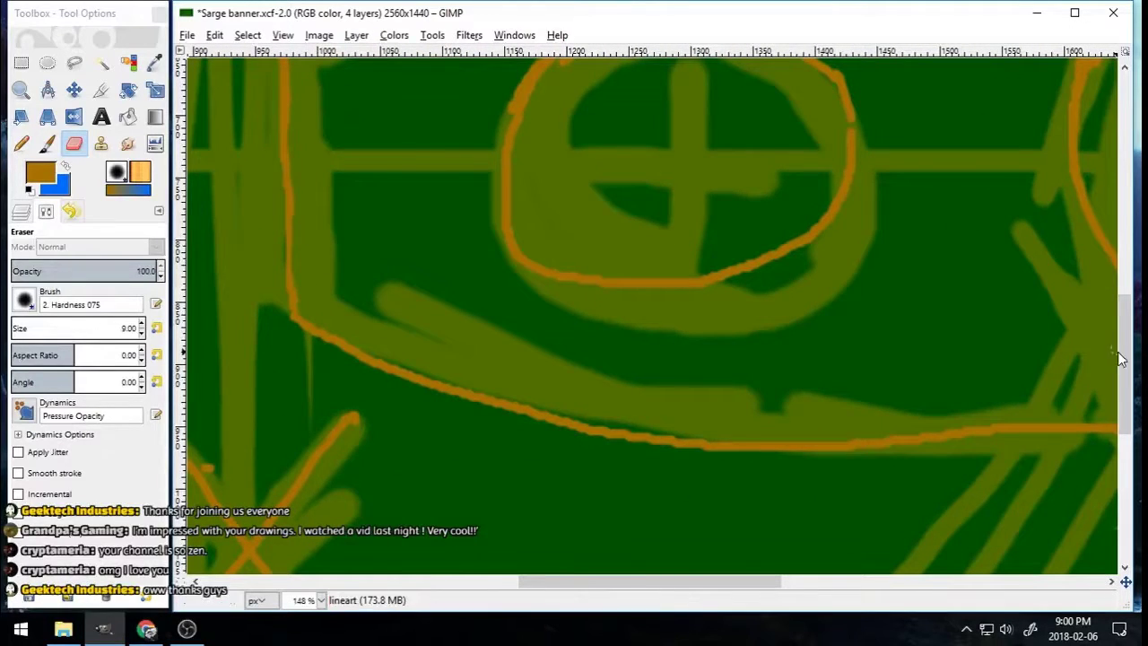
{"action": "left_click_drag", "start_coordinate": [1120, 352], "coordinate": [1121, 311]}
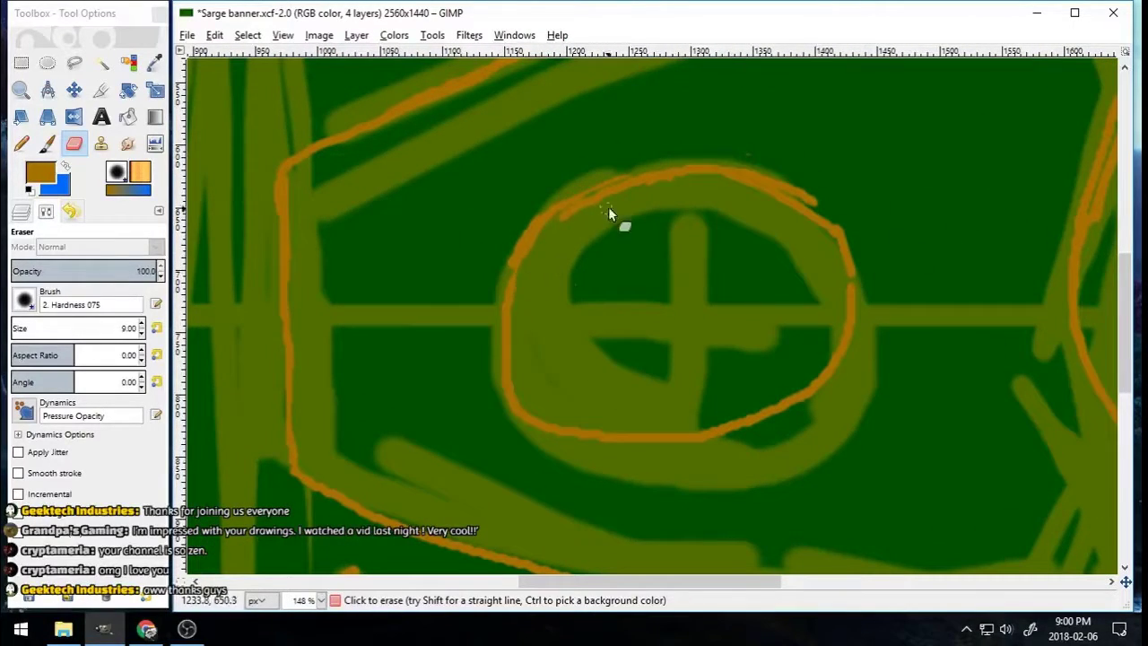
{"action": "left_click", "coordinate": [48, 144]}
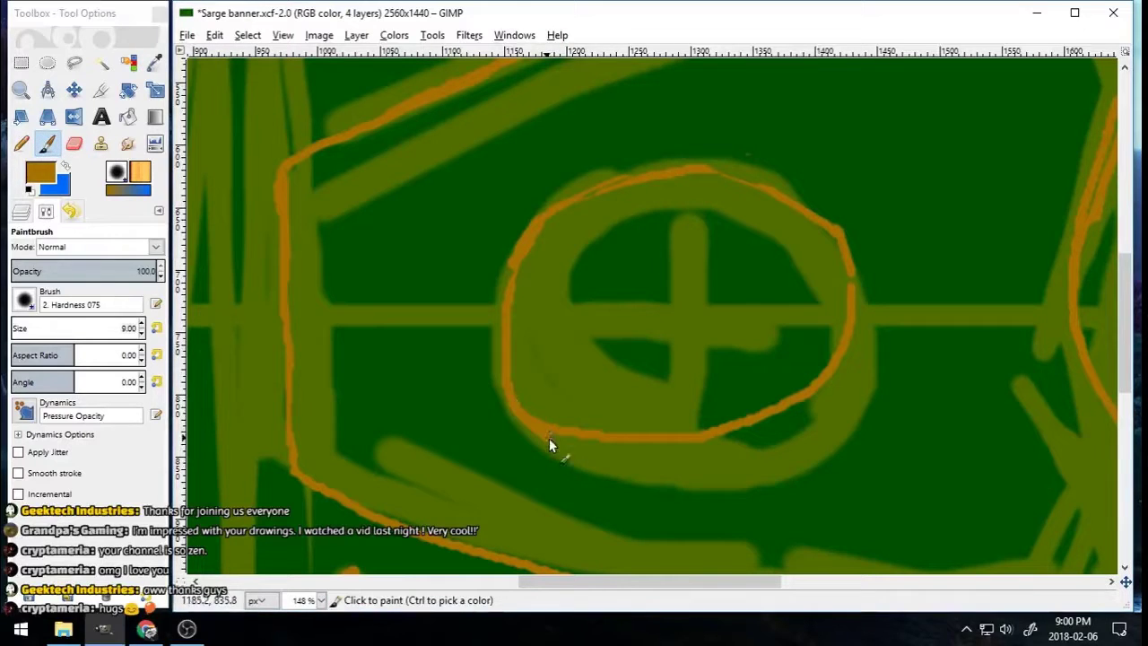
{"action": "mouse_move", "coordinate": [549, 439]}
{"action": "left_mouse_down"}
{"action": "mouse_move", "coordinate": [868, 312]}
{"action": "mouse_move", "coordinate": [814, 389]}
{"action": "left_mouse_up"}
{"action": "key", "text": "shift+e"}
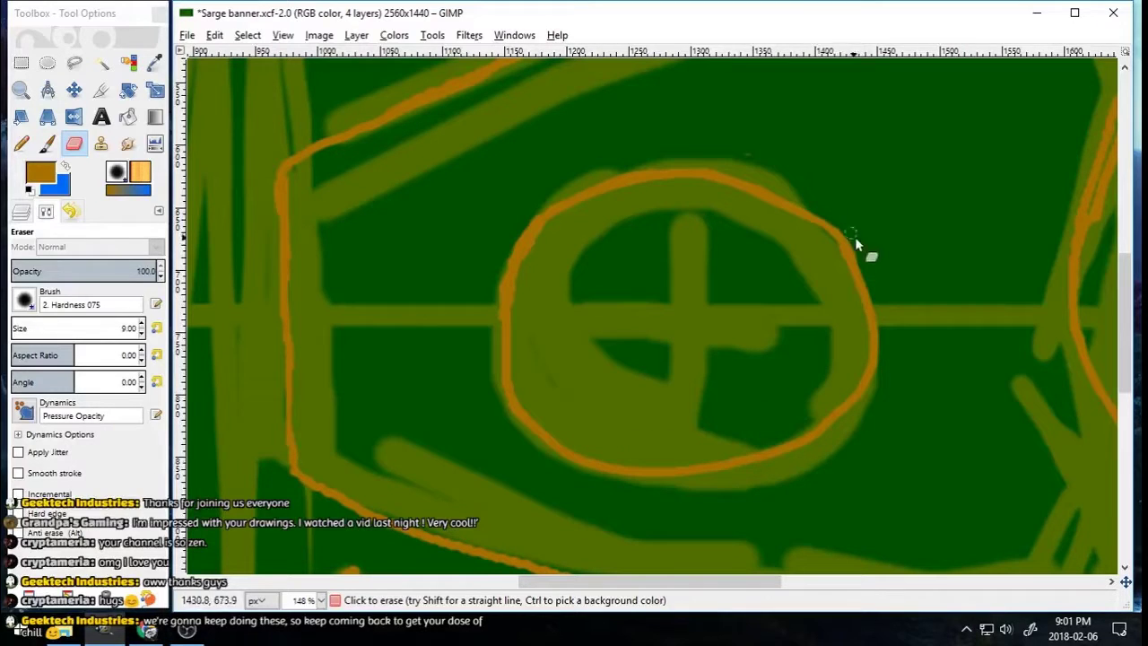
Step: Select a 163 × 146 px ellipse inside the iris, paint the pupil ring and four crosshair ticks, and clear the selection
{"action": "key", "text": "e"}
{"action": "mouse_move", "coordinate": [681, 326]}
{"action": "left_mouse_down"}
{"action": "mouse_move", "coordinate": [792, 372]}
{"action": "mouse_move", "coordinate": [755, 391]}
{"action": "mouse_move", "coordinate": [761, 382]}
{"action": "mouse_move", "coordinate": [764, 392]}
{"action": "left_mouse_up"}
{"action": "left_click_drag", "start_coordinate": [774, 412], "coordinate": [775, 413]}
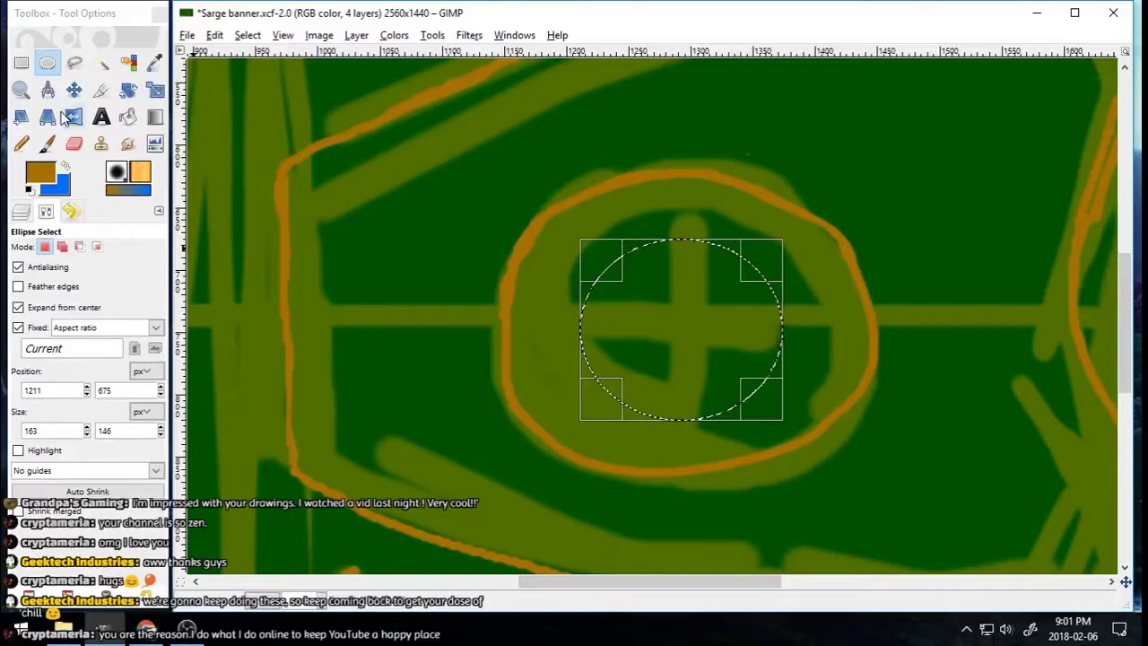
{"action": "key", "text": "p"}
{"action": "mouse_move", "coordinate": [619, 266]}
{"action": "left_mouse_down"}
{"action": "mouse_move", "coordinate": [672, 245]}
{"action": "mouse_move", "coordinate": [808, 335]}
{"action": "left_mouse_up"}
{"action": "left_click", "coordinate": [247, 35]}
{"action": "left_click", "coordinate": [244, 79]}
Step: Erase the doubled strokes of the right cheek line beside the eye and repaint it as a single line
{"action": "left_click_drag", "start_coordinate": [646, 583], "coordinate": [726, 581]}
{"action": "left_click_drag", "start_coordinate": [1124, 308], "coordinate": [1124, 283]}
{"action": "left_click", "coordinate": [74, 144]}
{"action": "mouse_move", "coordinate": [824, 244]}
{"action": "left_mouse_down"}
{"action": "mouse_move", "coordinate": [850, 171]}
{"action": "mouse_move", "coordinate": [860, 184]}
{"action": "left_mouse_up"}
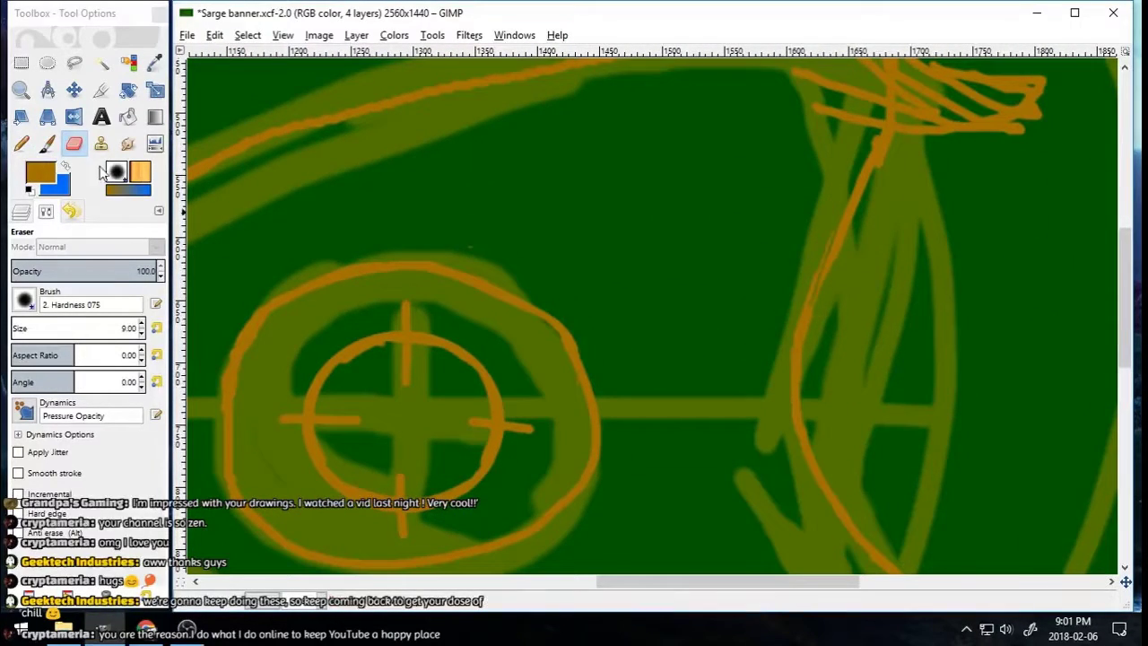
{"action": "left_click", "coordinate": [47, 144]}
{"action": "left_click_drag", "start_coordinate": [838, 236], "coordinate": [800, 309]}
Step: Paint a brow line sweeping to a point beside the right eye and up to the top tuft, and erase the old tufts around it
{"action": "mouse_move", "coordinate": [1123, 293]}
{"action": "left_mouse_down"}
{"action": "mouse_move", "coordinate": [1112, 189]}
{"action": "mouse_move", "coordinate": [1121, 242]}
{"action": "left_mouse_up"}
{"action": "mouse_move", "coordinate": [516, 171]}
{"action": "left_mouse_down"}
{"action": "mouse_move", "coordinate": [927, 440]}
{"action": "mouse_move", "coordinate": [956, 197]}
{"action": "left_mouse_up"}
{"action": "left_click", "coordinate": [74, 144]}
{"action": "mouse_move", "coordinate": [887, 362]}
{"action": "left_mouse_down"}
{"action": "mouse_move", "coordinate": [884, 235]}
{"action": "mouse_move", "coordinate": [995, 254]}
{"action": "left_mouse_up"}
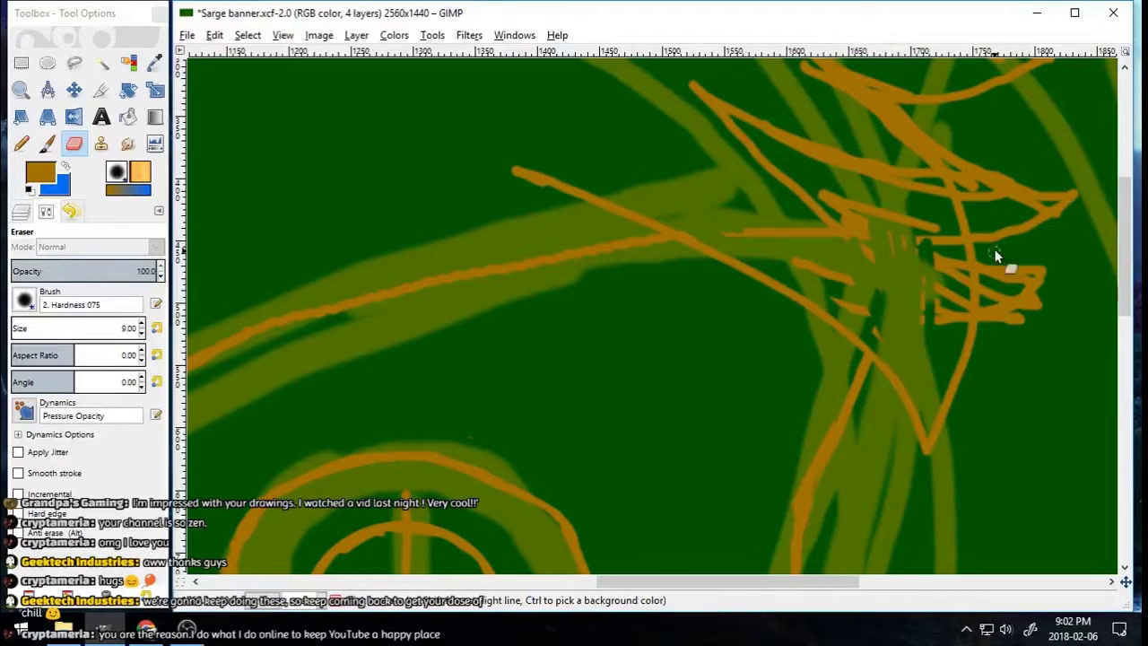
{"action": "left_click_drag", "start_coordinate": [914, 169], "coordinate": [939, 190]}
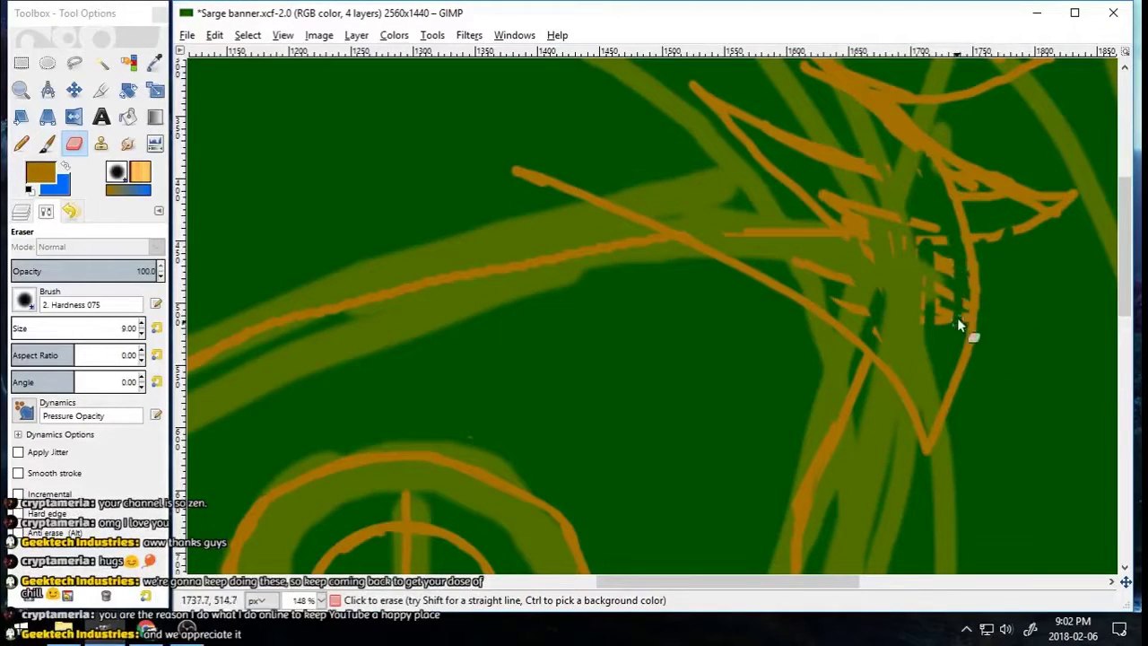
{"action": "left_click_drag", "start_coordinate": [879, 211], "coordinate": [752, 131]}
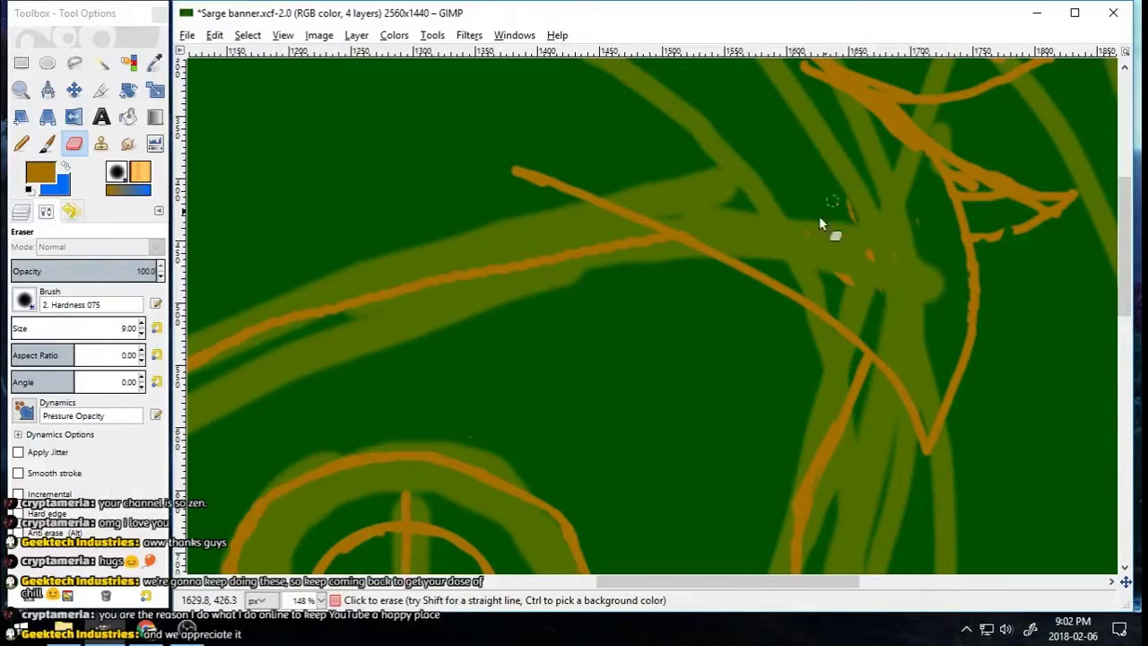
{"action": "scroll", "coordinate": [944, 355], "scroll_direction": "up", "scroll_amount": 5}
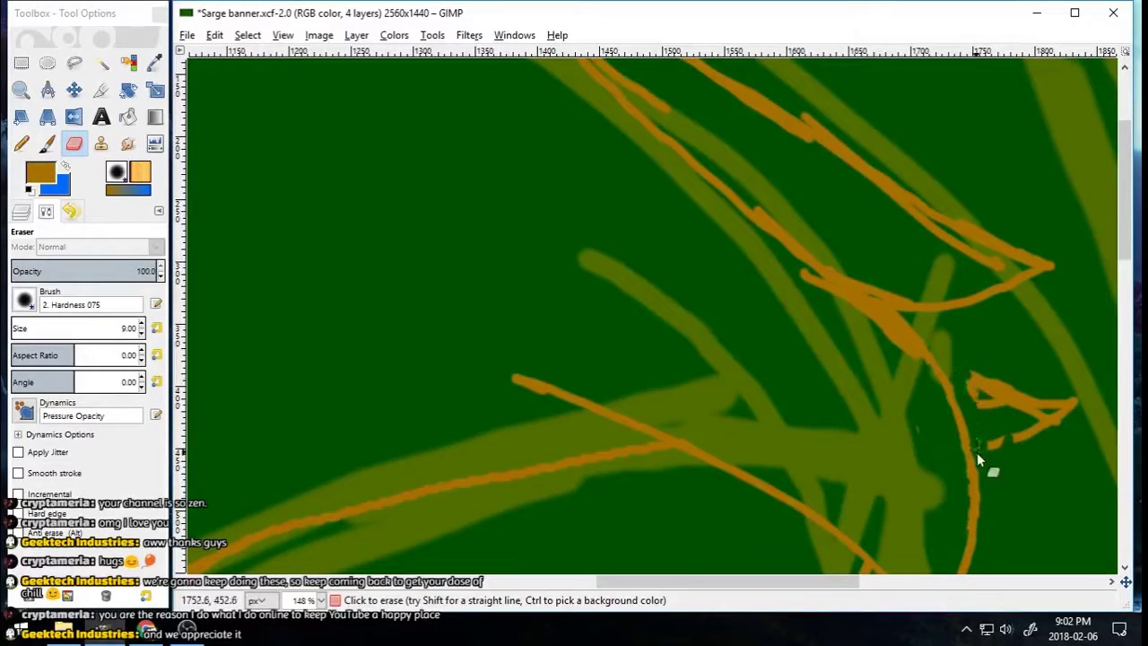
{"action": "left_click_drag", "start_coordinate": [876, 334], "coordinate": [875, 266]}
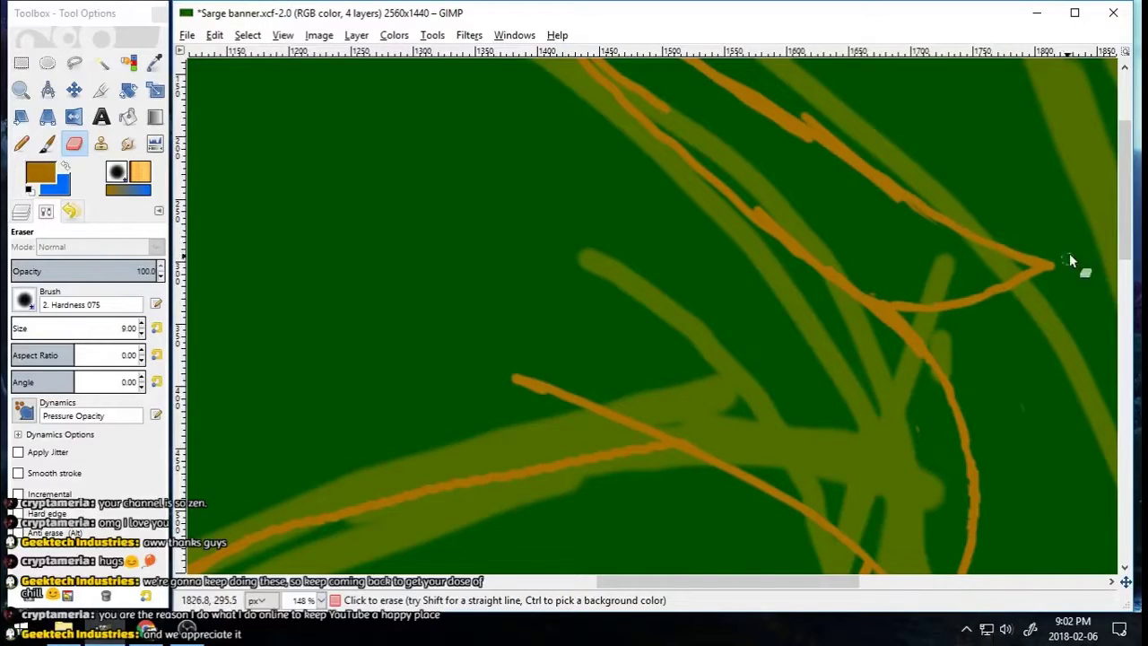
Step: Repaint the upper right head outline as one line down to the top tuft's tip and erase the doubled strokes
{"action": "scroll", "coordinate": [1115, 218], "scroll_direction": "up", "scroll_amount": 4}
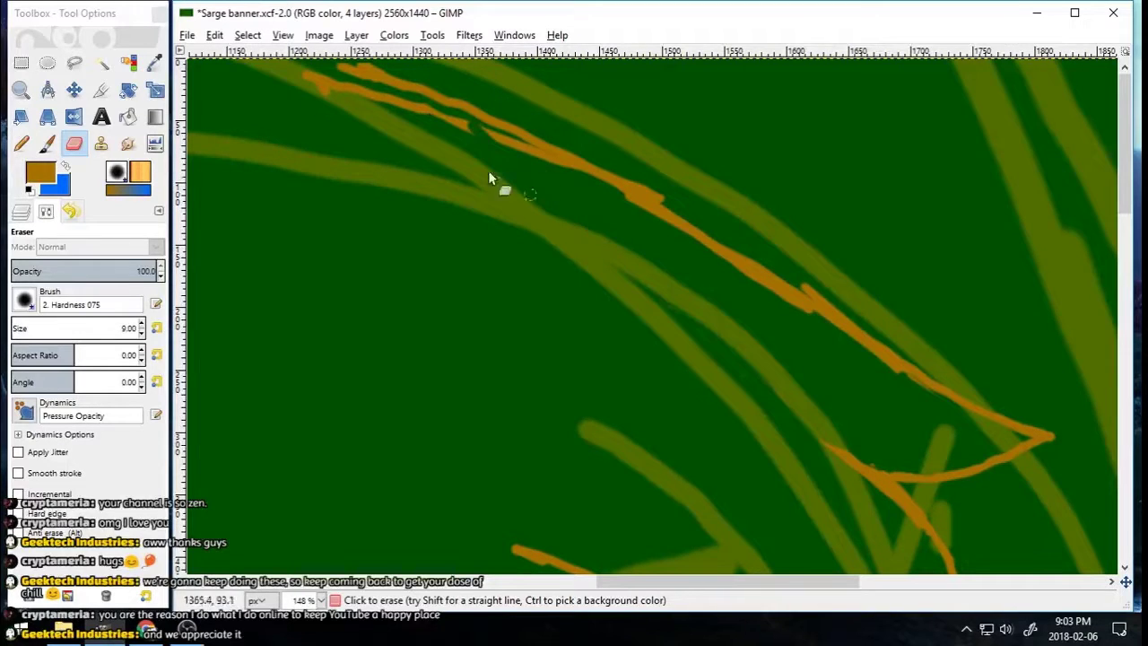
{"action": "key", "text": "p"}
{"action": "mouse_move", "coordinate": [351, 69]}
{"action": "left_mouse_down"}
{"action": "mouse_move", "coordinate": [692, 248]}
{"action": "mouse_move", "coordinate": [957, 416]}
{"action": "mouse_move", "coordinate": [1058, 434]}
{"action": "left_mouse_up"}
{"action": "left_click", "coordinate": [79, 149]}
{"action": "left_click_drag", "start_coordinate": [668, 197], "coordinate": [615, 171]}
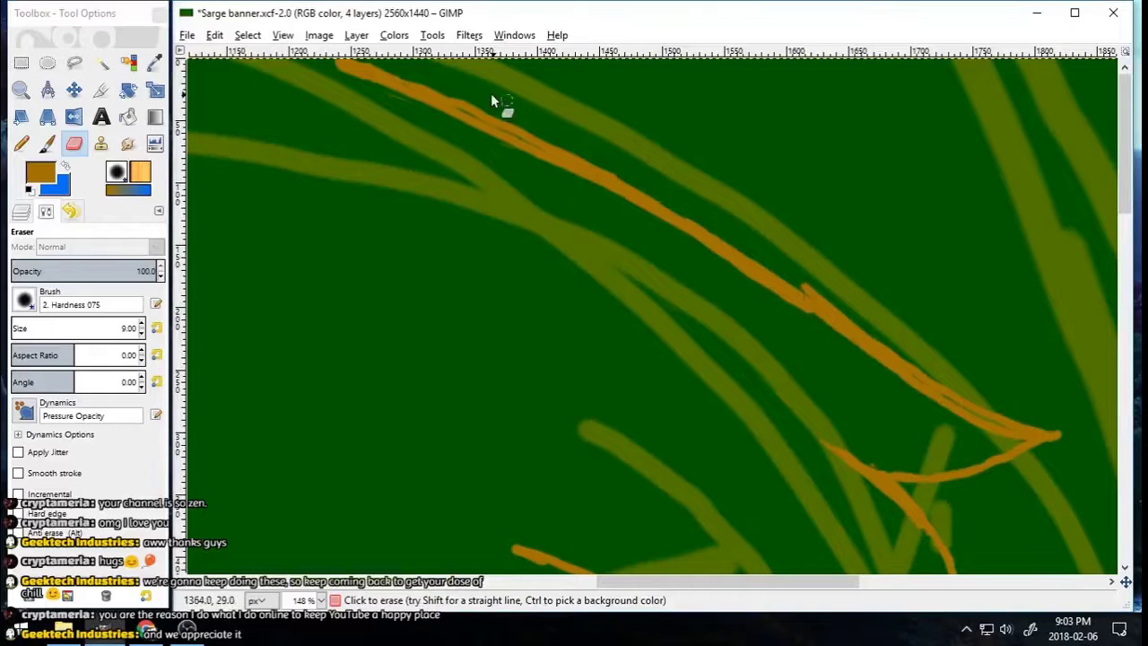
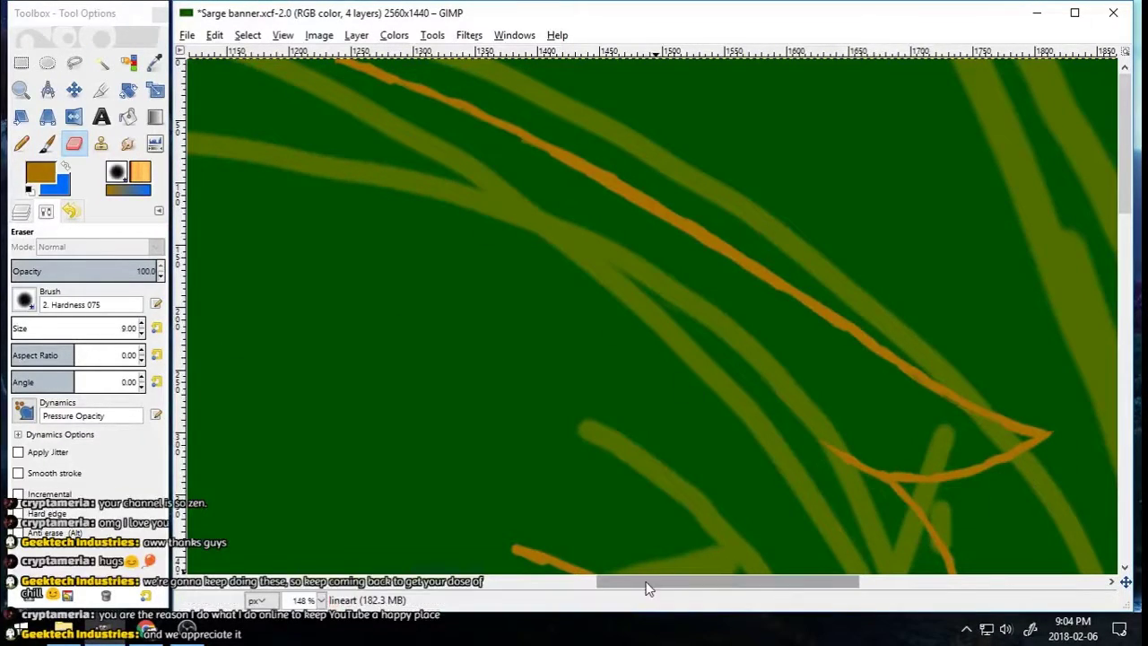
Step: Ink the long curve to the right of the head and two short neck lines below the jaw, erasing the misplaced left one
{"action": "left_click_drag", "start_coordinate": [647, 583], "coordinate": [606, 583]}
{"action": "left_click_drag", "start_coordinate": [1125, 203], "coordinate": [1123, 395]}
{"action": "left_click", "coordinate": [23, 93]}
{"action": "left_click", "coordinate": [52, 295]}
{"action": "left_click", "coordinate": [430, 348]}
{"action": "left_click", "coordinate": [431, 348]}
{"action": "left_click", "coordinate": [430, 348]}
{"action": "left_click", "coordinate": [706, 474]}
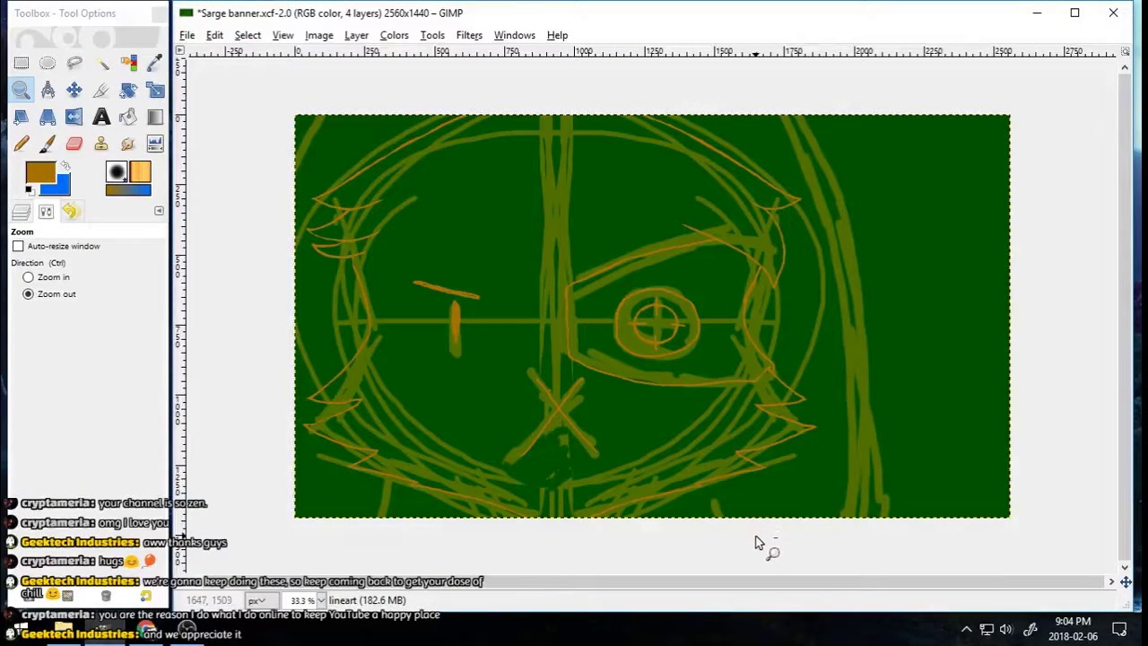
{"action": "key", "text": "p"}
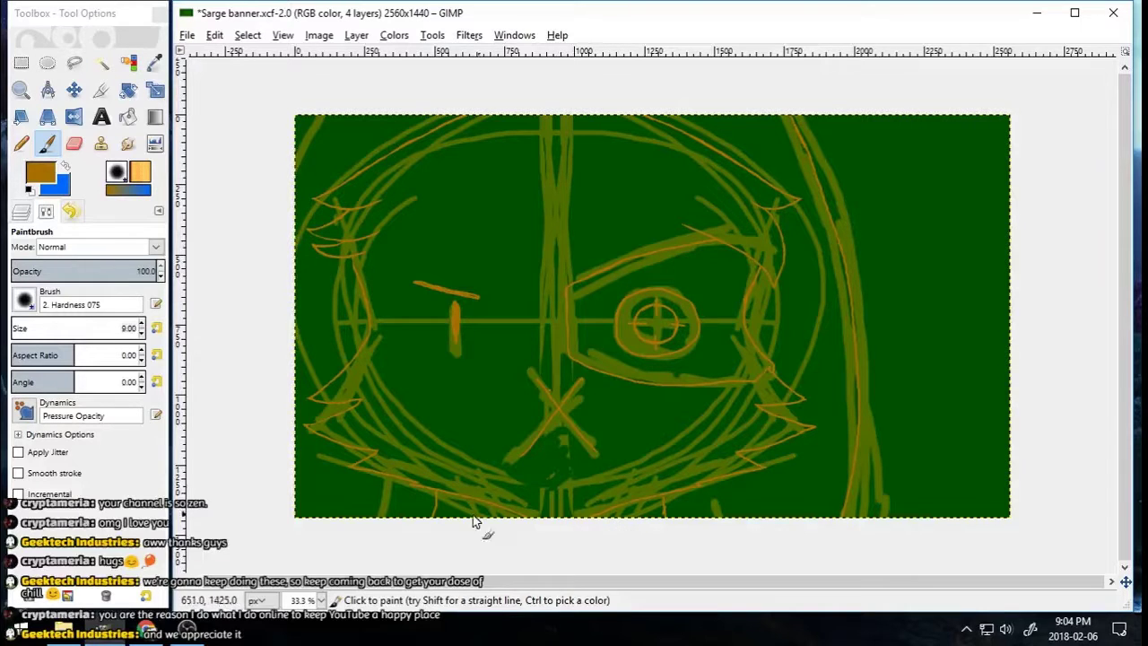
{"action": "key", "text": "shift+e"}
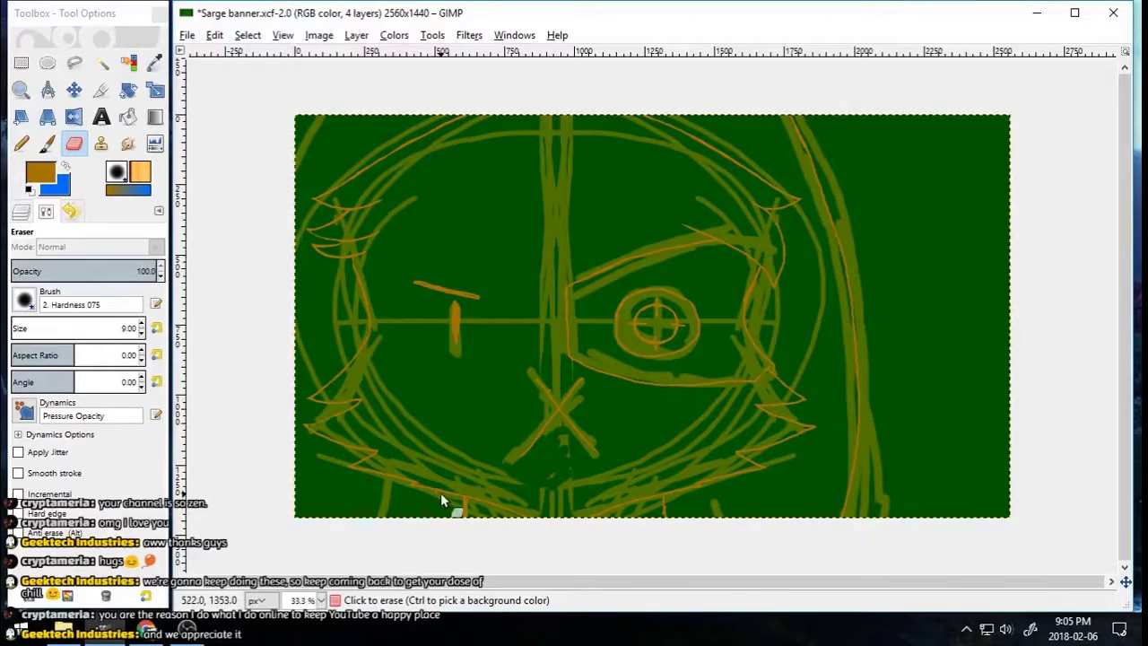
Step: Delete the sketch layer after checking the line art without it, and reduce the lineart layer's opacity
{"action": "key", "text": "p"}
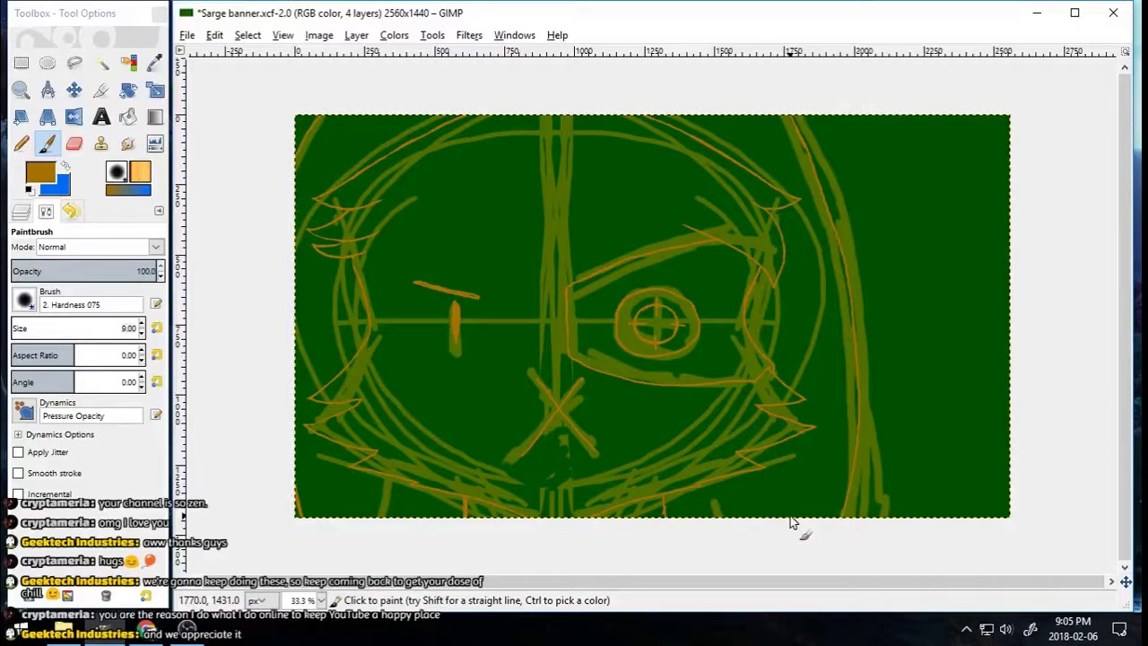
{"action": "key", "text": "ctrl+l"}
{"action": "left_click", "coordinate": [119, 307]}
{"action": "left_click", "coordinate": [25, 305]}
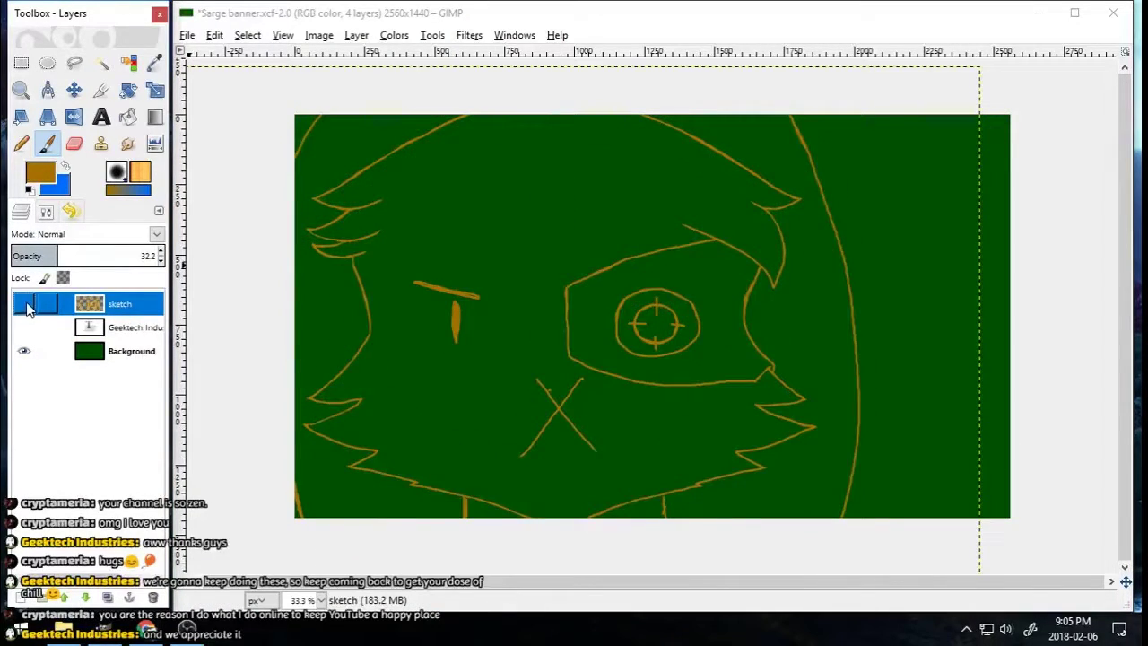
{"action": "left_click", "coordinate": [25, 305]}
{"action": "left_click", "coordinate": [25, 305]}
{"action": "left_click", "coordinate": [153, 597]}
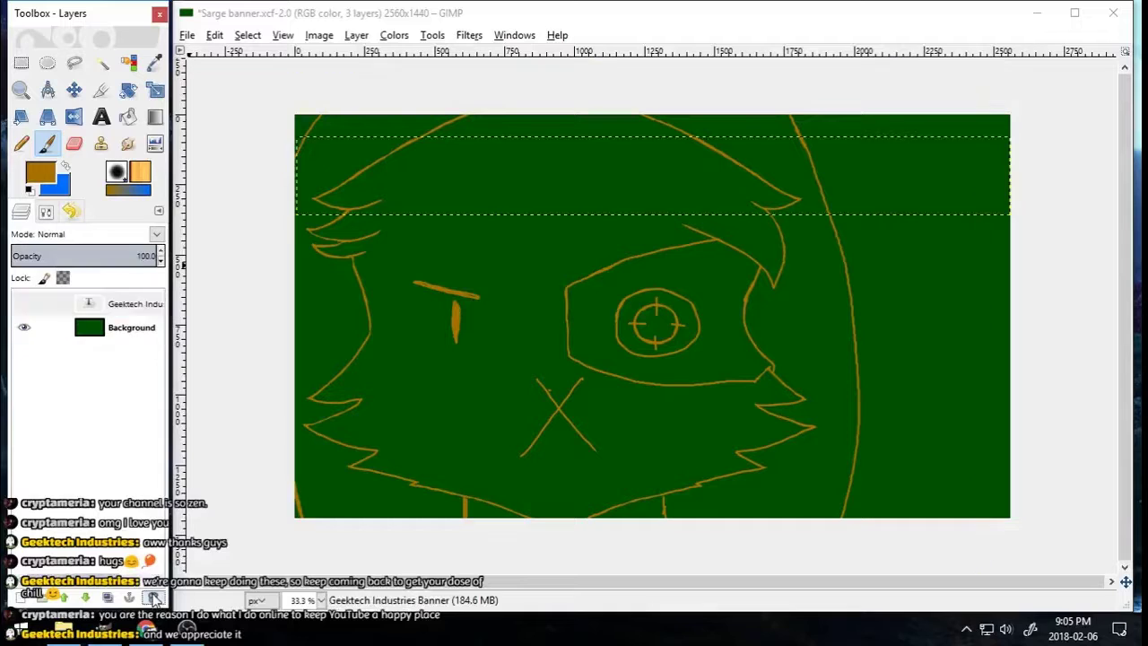
{"action": "left_click", "coordinate": [98, 293]}
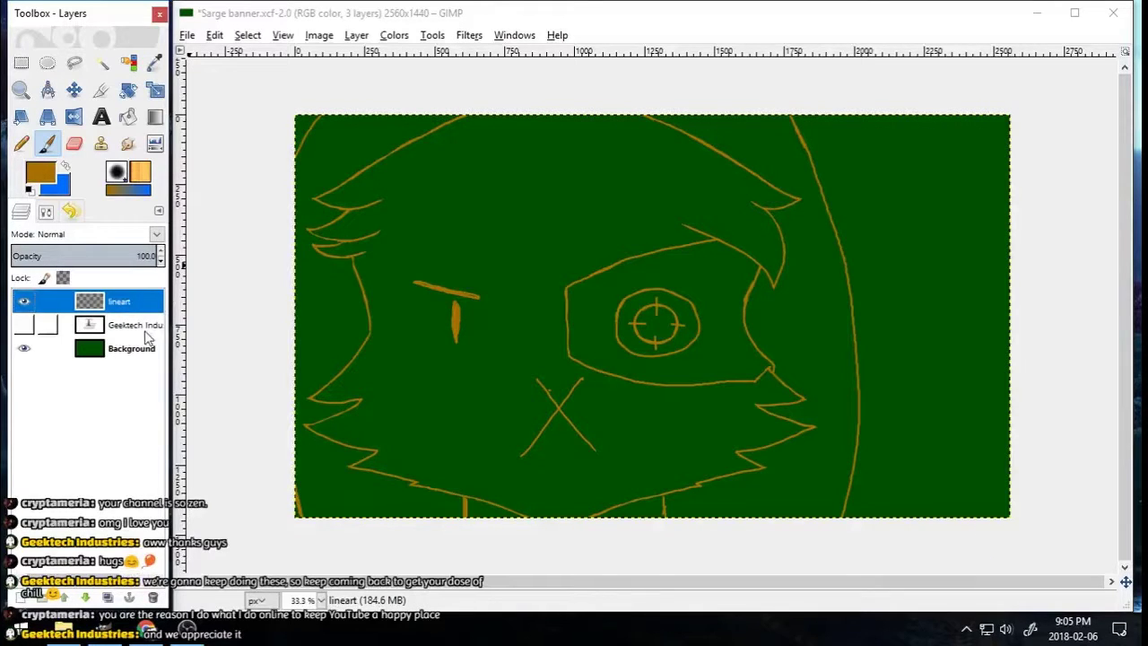
{"action": "left_click_drag", "start_coordinate": [157, 255], "coordinate": [96, 249]}
Step: Repaint the upper arms of the X below the eyes and erase the excess at its upper and lower left tips
{"action": "double_click", "coordinate": [21, 89]}
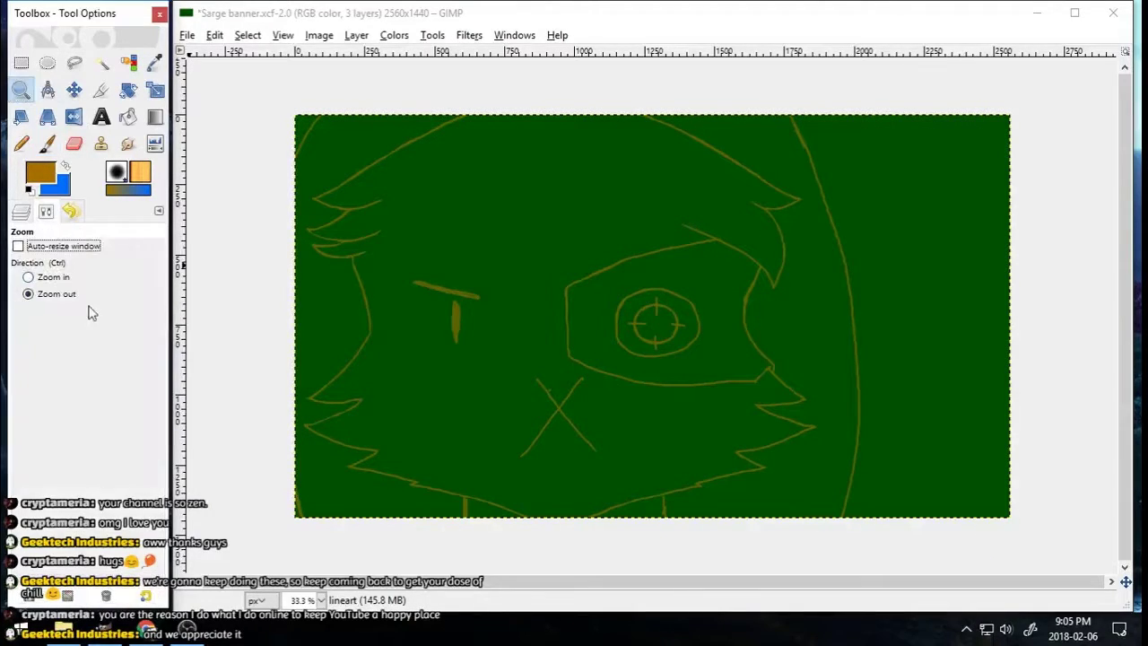
{"action": "left_click_drag", "start_coordinate": [494, 359], "coordinate": [619, 474]}
{"action": "key", "text": "shift+e"}
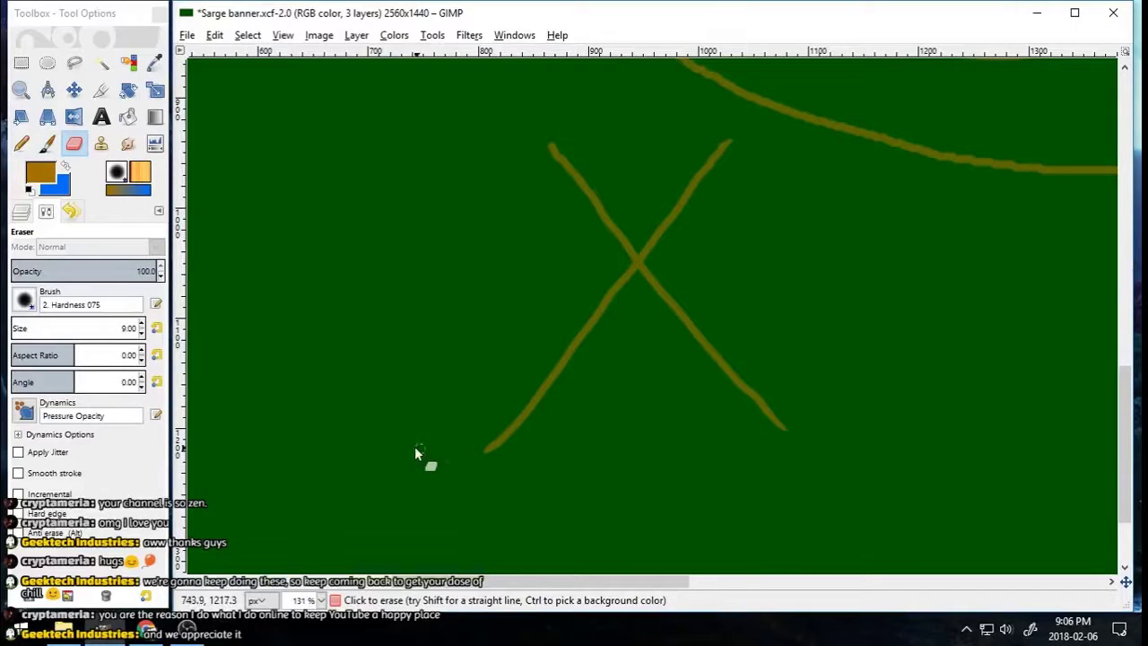
{"action": "left_click", "coordinate": [47, 143]}
{"action": "mouse_move", "coordinate": [550, 134]}
{"action": "left_mouse_down"}
{"action": "mouse_move", "coordinate": [614, 233]}
{"action": "mouse_move", "coordinate": [715, 108]}
{"action": "left_mouse_up"}
{"action": "key", "text": "shift+e"}
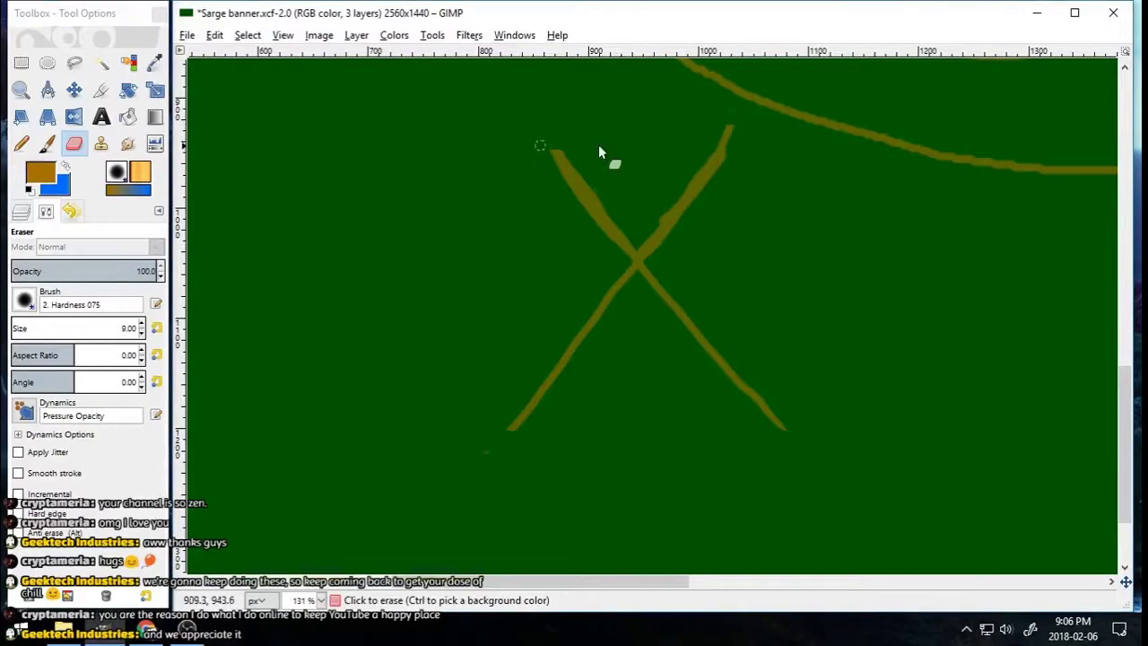
{"action": "left_click", "coordinate": [717, 157]}
{"action": "left_click", "coordinate": [565, 164]}
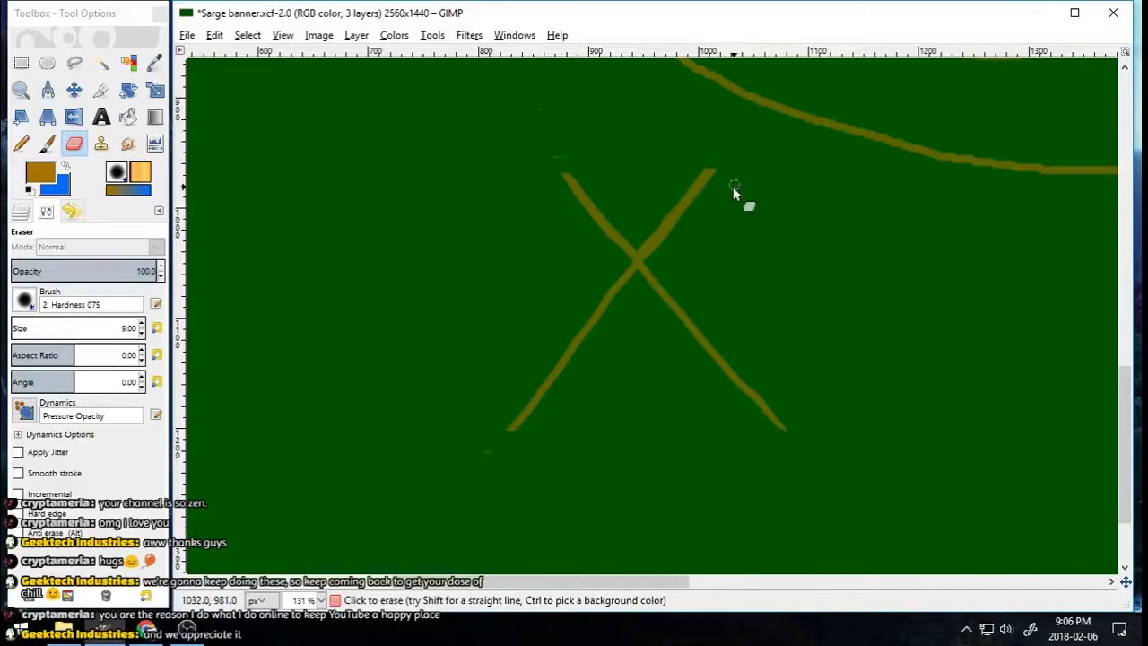
Step: Erase the uneven upper right arm of the X down to the crossing point
{"action": "scroll", "coordinate": [648, 218], "scroll_direction": "up", "scroll_amount": 1}
{"action": "left_click_drag", "start_coordinate": [700, 172], "coordinate": [649, 268]}
{"action": "scroll", "coordinate": [1121, 416], "scroll_direction": "down", "scroll_amount": 2}
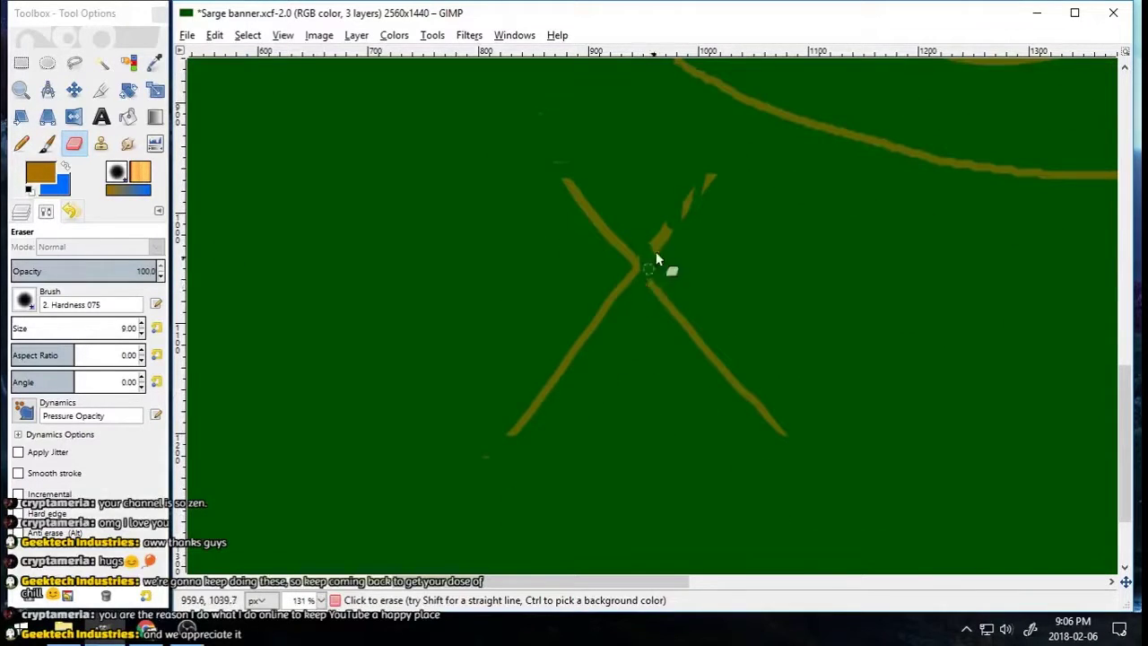
Step: Paint the mouth's left line longer with half a tooth beneath it, and copy the left half with a rectangular selection
{"action": "key", "text": "p"}
{"action": "left_click_drag", "start_coordinate": [487, 459], "coordinate": [500, 451]}
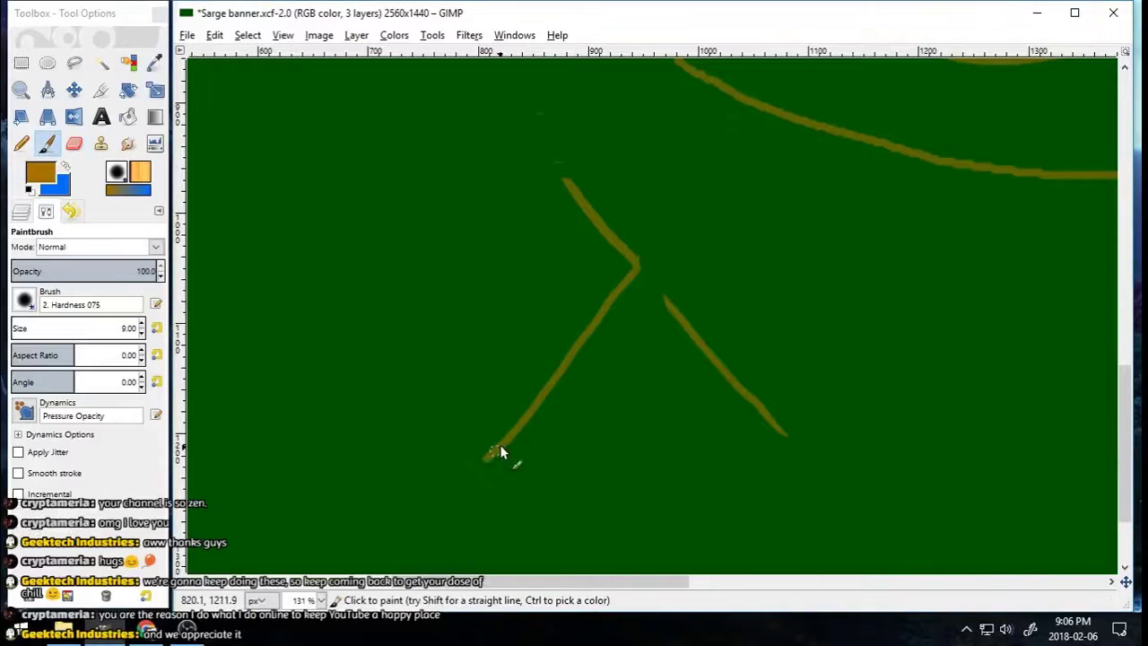
{"action": "left_click", "coordinate": [22, 62]}
{"action": "left_click_drag", "start_coordinate": [644, 146], "coordinate": [442, 506]}
{"action": "left_click", "coordinate": [214, 35]}
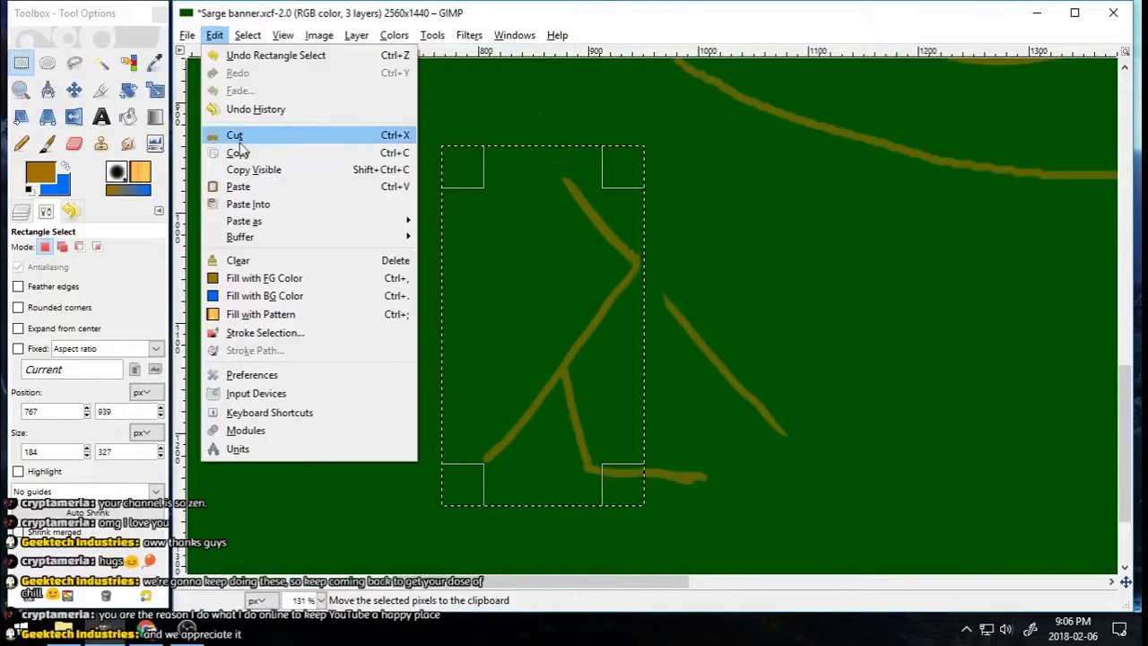
{"action": "left_click", "coordinate": [238, 154]}
Step: Paste the copied mouth half, flip it horizontally, align it against the original as the right half, and anchor it
{"action": "left_click", "coordinate": [248, 35]}
{"action": "left_click", "coordinate": [264, 77]}
{"action": "left_click", "coordinate": [214, 37]}
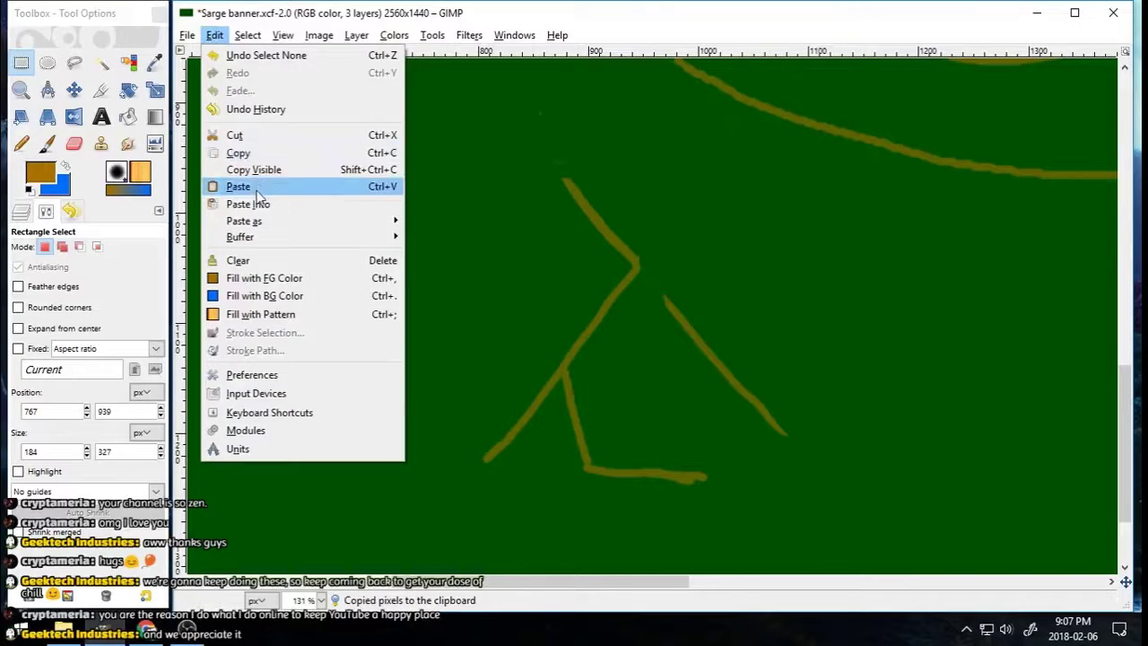
{"action": "left_click", "coordinate": [252, 187]}
{"action": "left_click", "coordinate": [75, 117]}
{"action": "left_click", "coordinate": [443, 216]}
{"action": "left_click", "coordinate": [75, 90]}
{"action": "left_click_drag", "start_coordinate": [576, 290], "coordinate": [664, 300]}
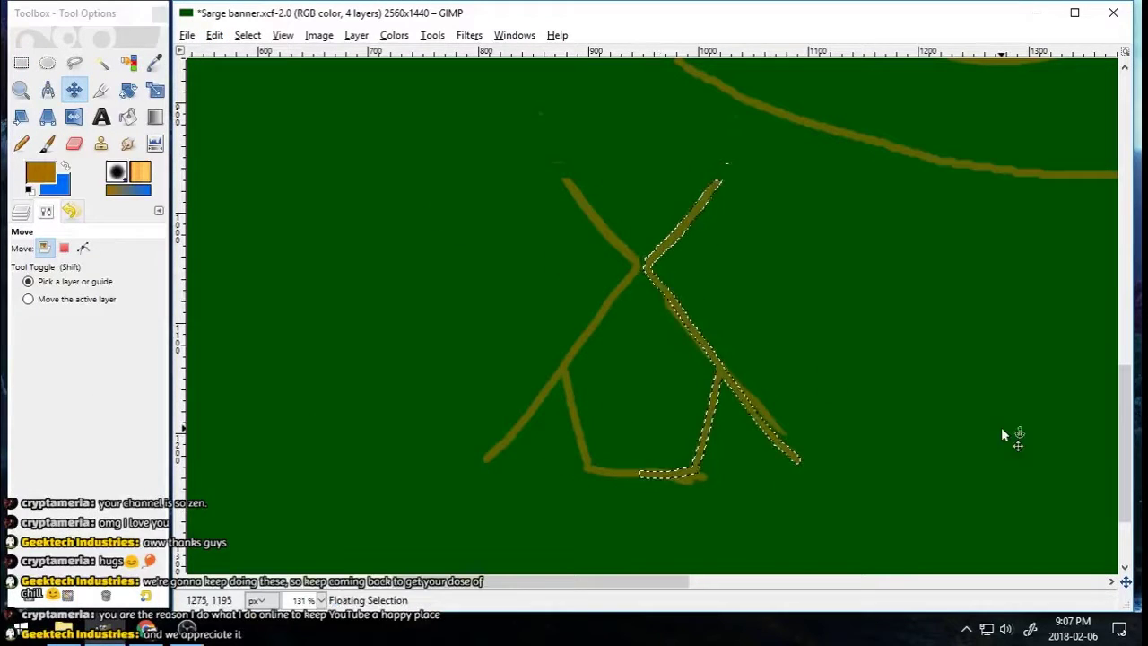
{"action": "key", "text": "ctrl+h"}
Step: Erase the overshoot at the tooth's base, and paint the line crossing and the tooth's short centre line
{"action": "key", "text": "shift+e"}
{"action": "left_click_drag", "start_coordinate": [711, 476], "coordinate": [695, 485]}
{"action": "key", "text": "p"}
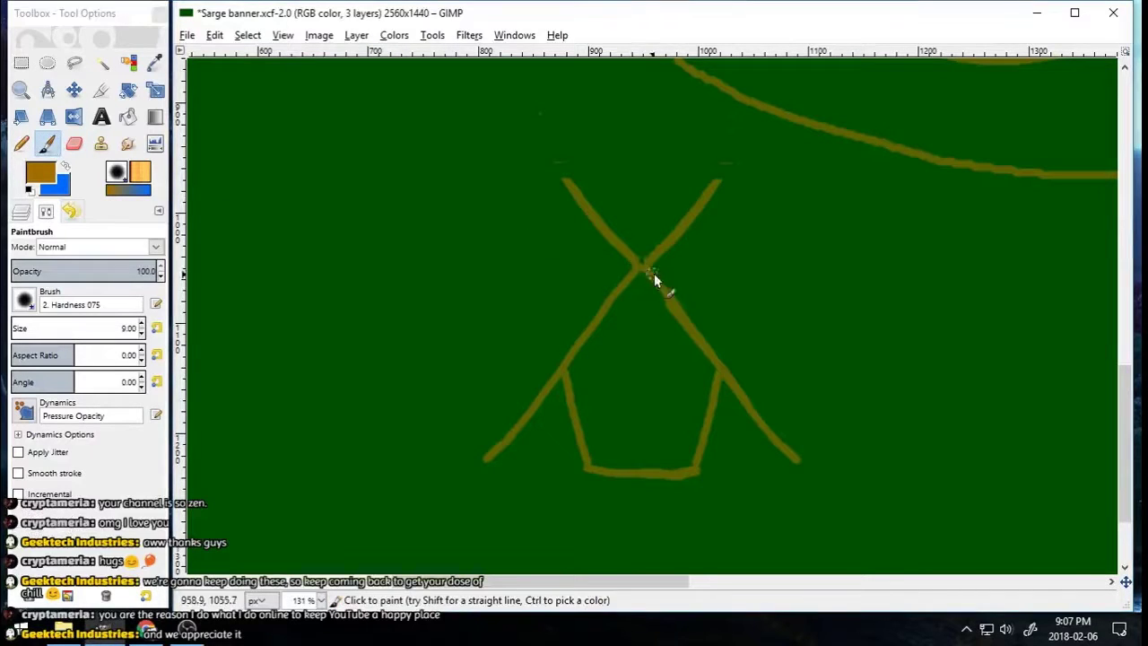
{"action": "scroll", "coordinate": [943, 431], "scroll_direction": "up", "scroll_amount": 8}
Step: Repaint the chin contour slightly lower on both sides of the face and erase the old strokes
{"action": "scroll", "coordinate": [943, 431], "scroll_direction": "down", "scroll_amount": 10}
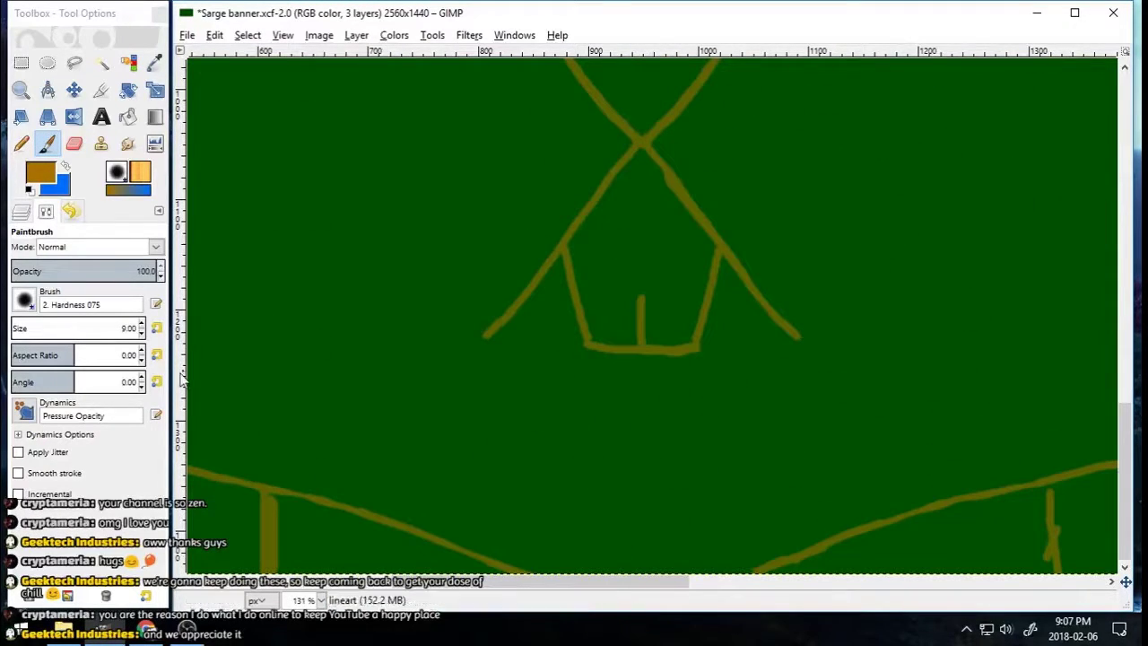
{"action": "left_click_drag", "start_coordinate": [305, 498], "coordinate": [399, 539]}
{"action": "left_click_drag", "start_coordinate": [962, 511], "coordinate": [805, 570]}
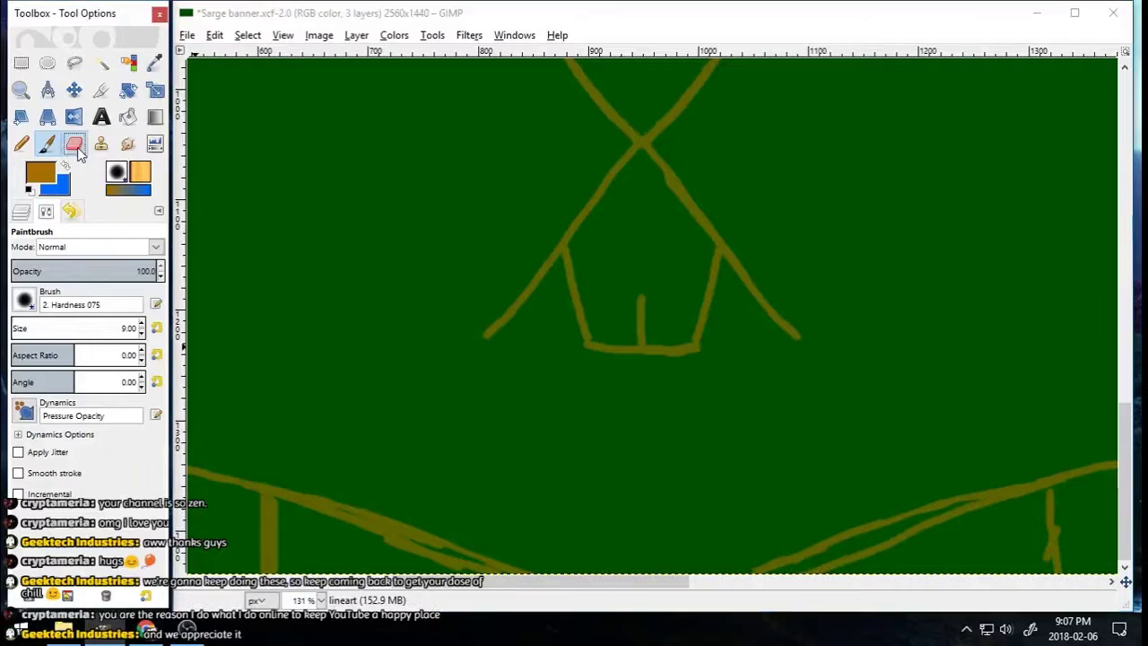
{"action": "key", "text": "shift+e"}
{"action": "left_click_drag", "start_coordinate": [1002, 485], "coordinate": [893, 517]}
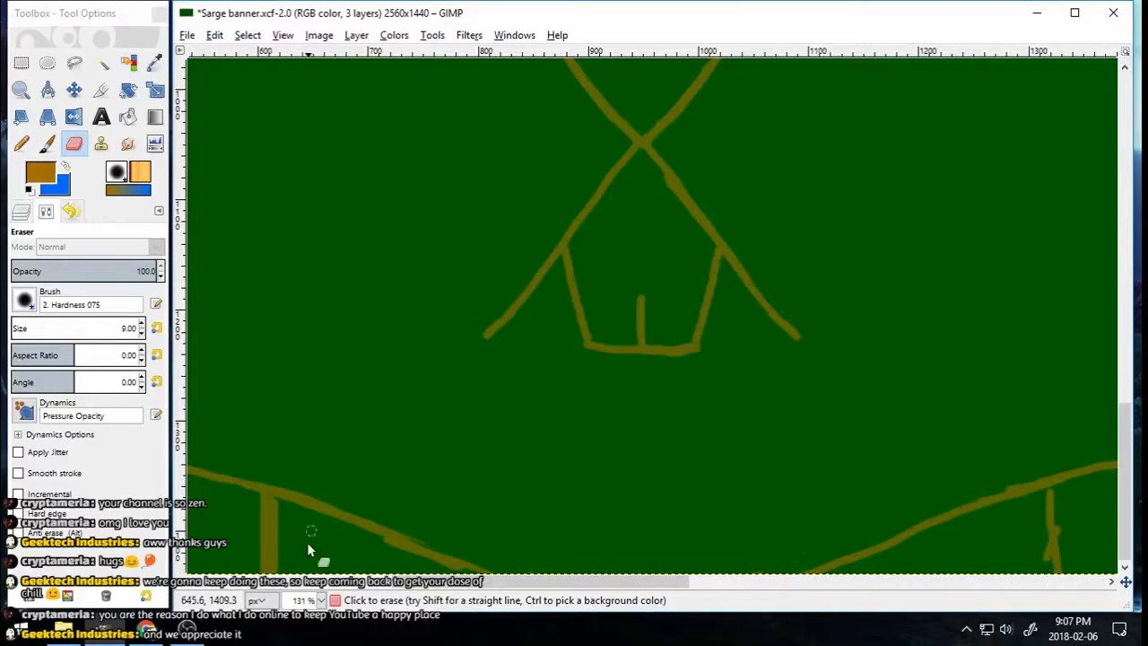
Step: Erase along the thick neck line below the left side of the chin to make it thinner
{"action": "left_click_drag", "start_coordinate": [279, 521], "coordinate": [278, 571]}
{"action": "scroll", "coordinate": [279, 518], "scroll_direction": "left", "scroll_amount": 7}
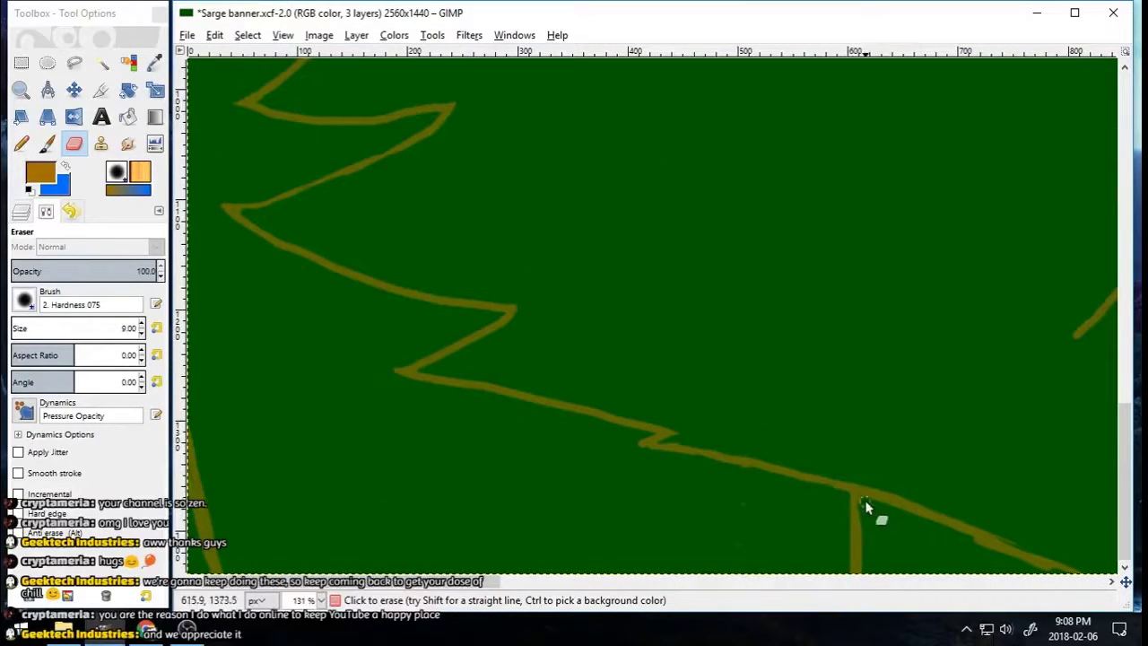
{"action": "left_click_drag", "start_coordinate": [863, 535], "coordinate": [862, 571]}
Step: Create a new layer named "colour" and place it below the lineart layer
{"action": "left_click", "coordinate": [21, 90]}
{"action": "left_click", "coordinate": [51, 295]}
{"action": "left_click", "coordinate": [1109, 379]}
{"action": "left_click", "coordinate": [948, 404]}
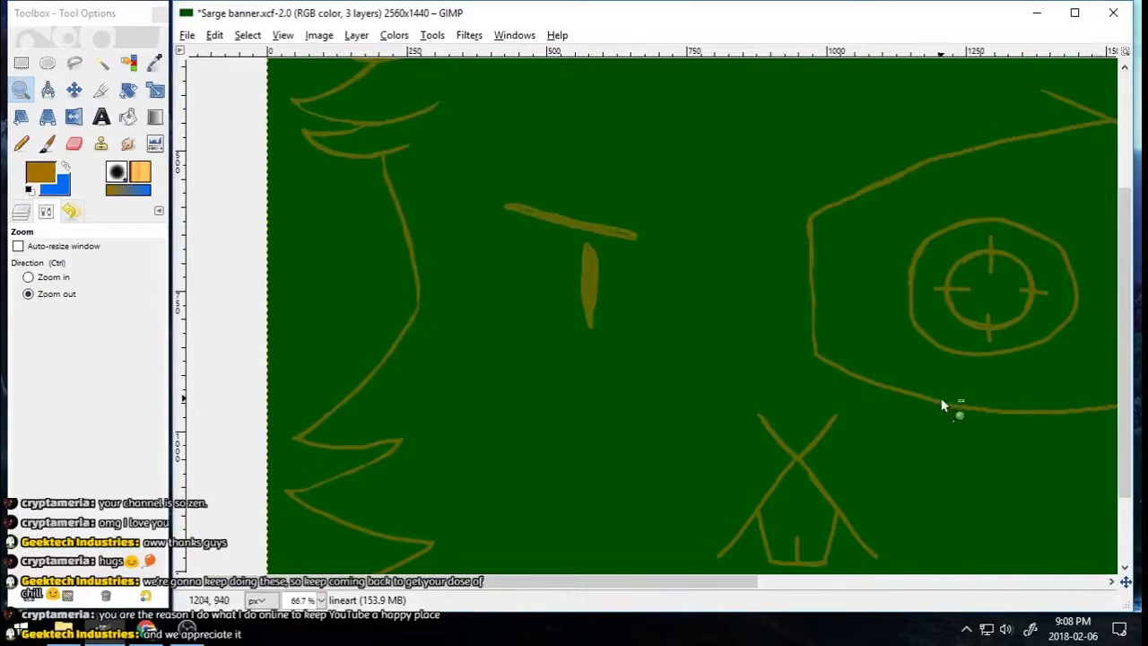
{"action": "left_click", "coordinate": [369, 383]}
{"action": "left_click", "coordinate": [21, 212]}
{"action": "left_click", "coordinate": [30, 595]}
{"action": "left_click", "coordinate": [36, 591]}
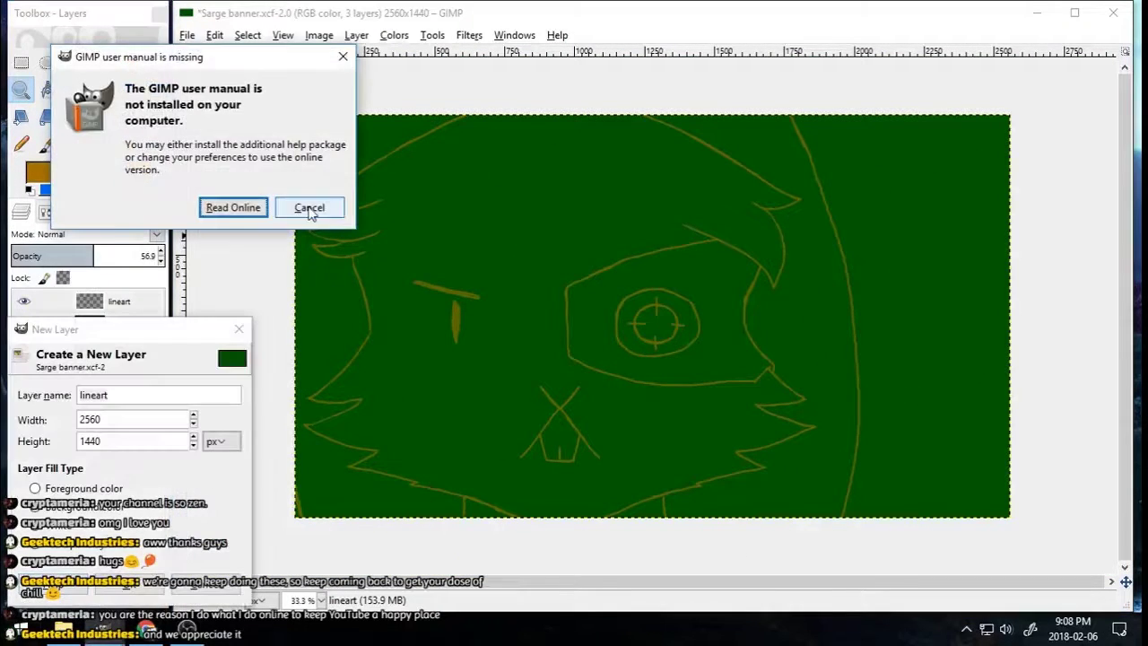
{"action": "left_click", "coordinate": [312, 212]}
{"action": "left_click", "coordinate": [164, 402]}
{"action": "type", "text": "colour"}
{"action": "key", "text": "Return"}
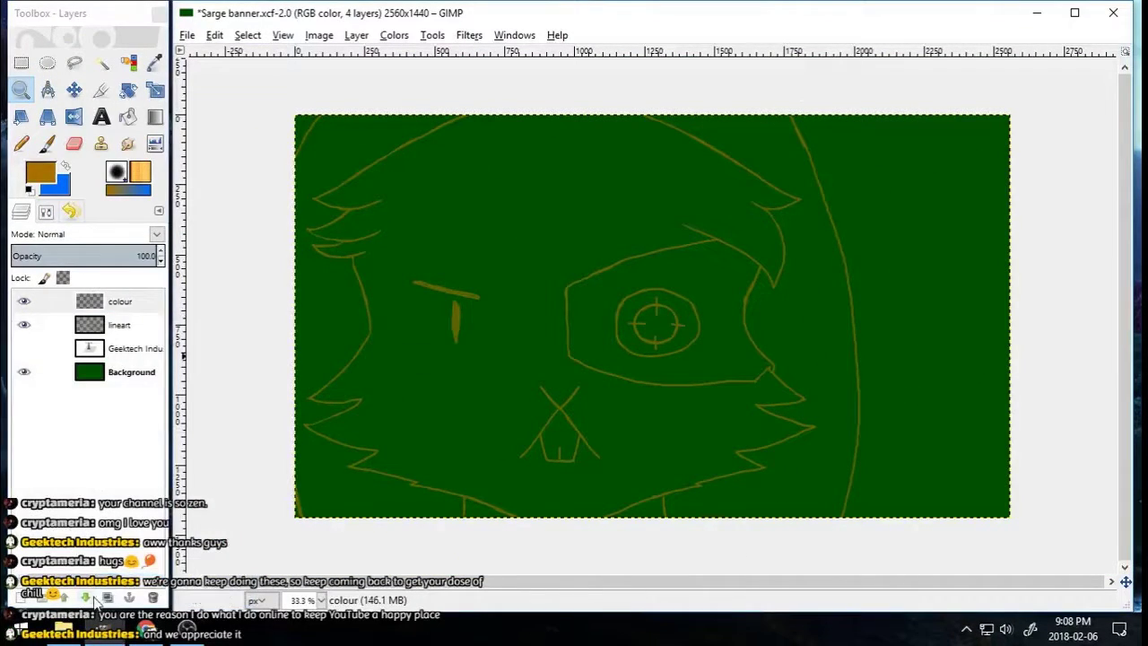
{"action": "left_click", "coordinate": [88, 598]}
Step: Paint the whole head area white on the colour layer with the Paintbrush at size 113.47
{"action": "left_click", "coordinate": [30, 190]}
{"action": "left_click", "coordinate": [66, 167]}
{"action": "left_click", "coordinate": [47, 143]}
{"action": "left_click", "coordinate": [44, 213]}
{"action": "left_click", "coordinate": [24, 330]}
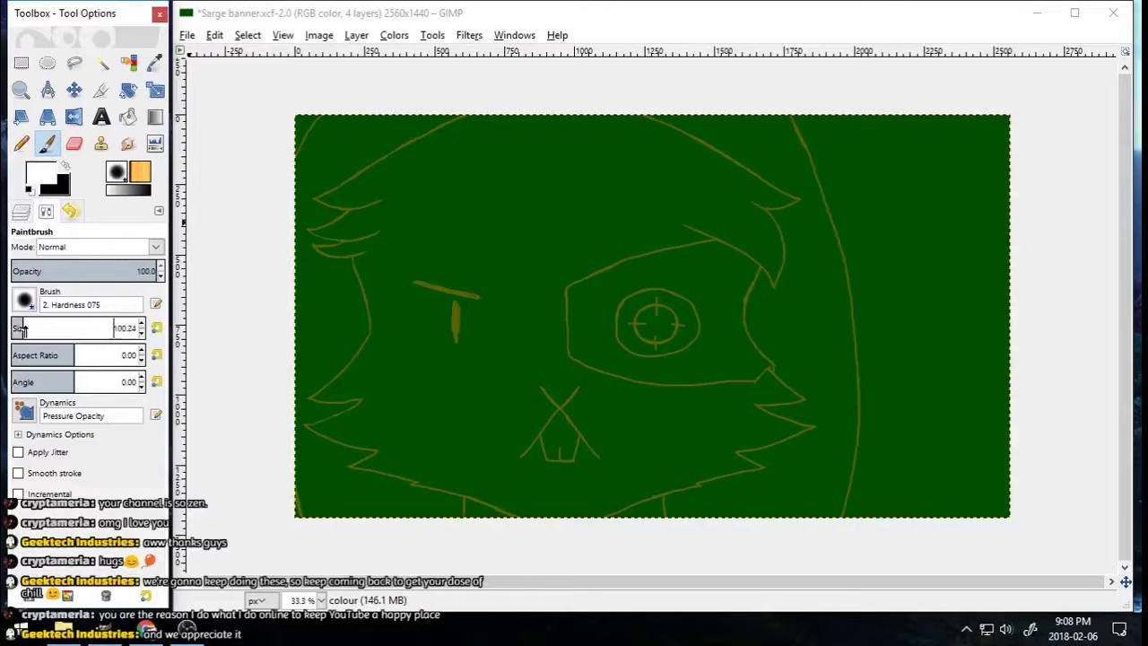
{"action": "left_click_drag", "start_coordinate": [24, 330], "coordinate": [26, 330]}
{"action": "mouse_move", "coordinate": [306, 269]}
{"action": "left_mouse_down"}
{"action": "mouse_move", "coordinate": [402, 151]}
{"action": "mouse_move", "coordinate": [275, 239]}
{"action": "mouse_move", "coordinate": [314, 498]}
{"action": "mouse_move", "coordinate": [443, 239]}
{"action": "mouse_move", "coordinate": [582, 116]}
{"action": "mouse_move", "coordinate": [469, 281]}
{"action": "mouse_move", "coordinate": [476, 533]}
{"action": "mouse_move", "coordinate": [618, 362]}
{"action": "mouse_move", "coordinate": [754, 403]}
{"action": "mouse_move", "coordinate": [830, 471]}
{"action": "mouse_move", "coordinate": [845, 437]}
{"action": "mouse_move", "coordinate": [783, 113]}
{"action": "mouse_move", "coordinate": [837, 389]}
{"action": "mouse_move", "coordinate": [833, 254]}
{"action": "mouse_move", "coordinate": [856, 506]}
{"action": "left_mouse_up"}
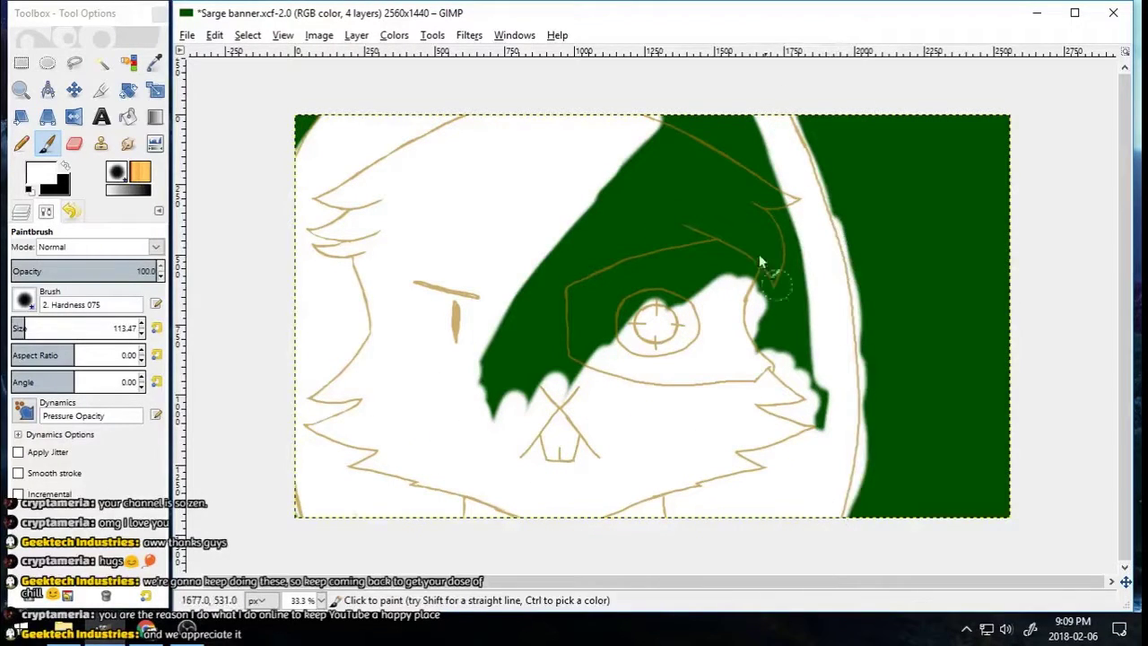
{"action": "left_click_drag", "start_coordinate": [760, 261], "coordinate": [374, 135]}
{"action": "mouse_move", "coordinate": [718, 209]}
{"action": "left_mouse_down"}
{"action": "mouse_move", "coordinate": [787, 410]}
{"action": "mouse_move", "coordinate": [797, 346]}
{"action": "mouse_move", "coordinate": [826, 421]}
{"action": "mouse_move", "coordinate": [742, 242]}
{"action": "mouse_move", "coordinate": [685, 157]}
{"action": "mouse_move", "coordinate": [668, 252]}
{"action": "mouse_move", "coordinate": [607, 227]}
{"action": "mouse_move", "coordinate": [583, 269]}
{"action": "mouse_move", "coordinate": [538, 278]}
{"action": "mouse_move", "coordinate": [542, 365]}
{"action": "mouse_move", "coordinate": [466, 434]}
{"action": "left_mouse_up"}
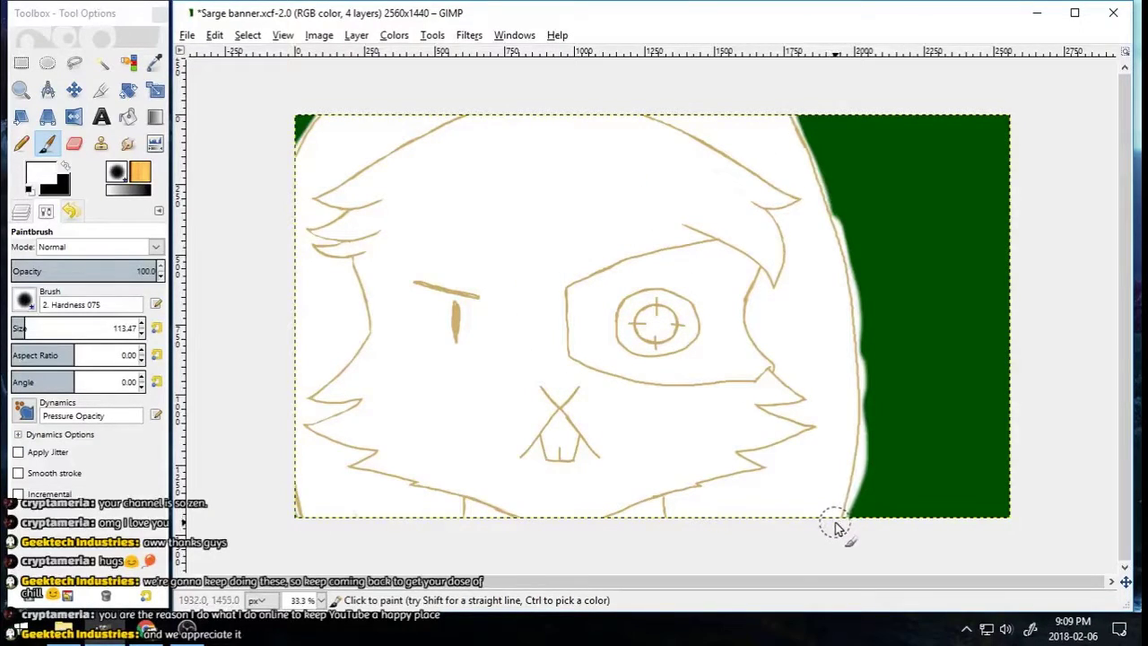
Step: Erase the white spill outside the head outline at the canvas's left corners with the Eraser at size 31.47
{"action": "left_click", "coordinate": [21, 90]}
{"action": "left_click_drag", "start_coordinate": [281, 101], "coordinate": [348, 169]}
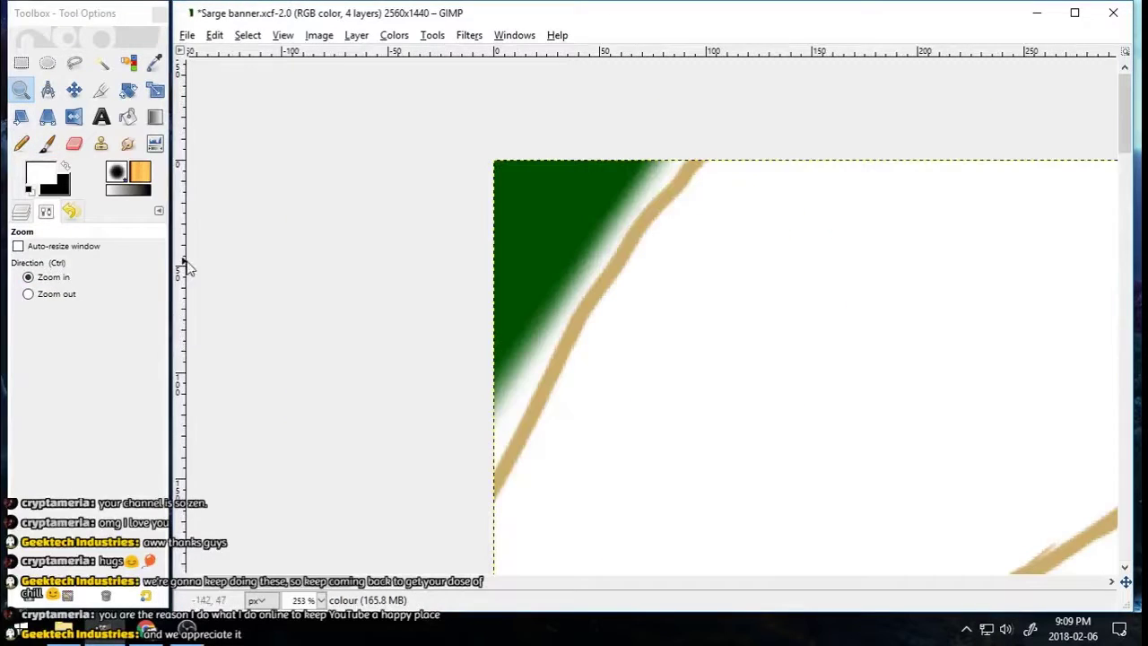
{"action": "left_click", "coordinate": [74, 144]}
{"action": "left_click", "coordinate": [142, 333]}
{"action": "mouse_move", "coordinate": [662, 166]}
{"action": "left_mouse_down"}
{"action": "mouse_move", "coordinate": [652, 156]}
{"action": "mouse_move", "coordinate": [537, 339]}
{"action": "mouse_move", "coordinate": [608, 230]}
{"action": "mouse_move", "coordinate": [677, 172]}
{"action": "left_mouse_up"}
{"action": "left_click_drag", "start_coordinate": [1127, 143], "coordinate": [1115, 556]}
{"action": "mouse_move", "coordinate": [477, 414]}
{"action": "left_mouse_down"}
{"action": "mouse_move", "coordinate": [498, 501]}
{"action": "mouse_move", "coordinate": [498, 404]}
{"action": "left_mouse_up"}
{"action": "left_click", "coordinate": [48, 143]}
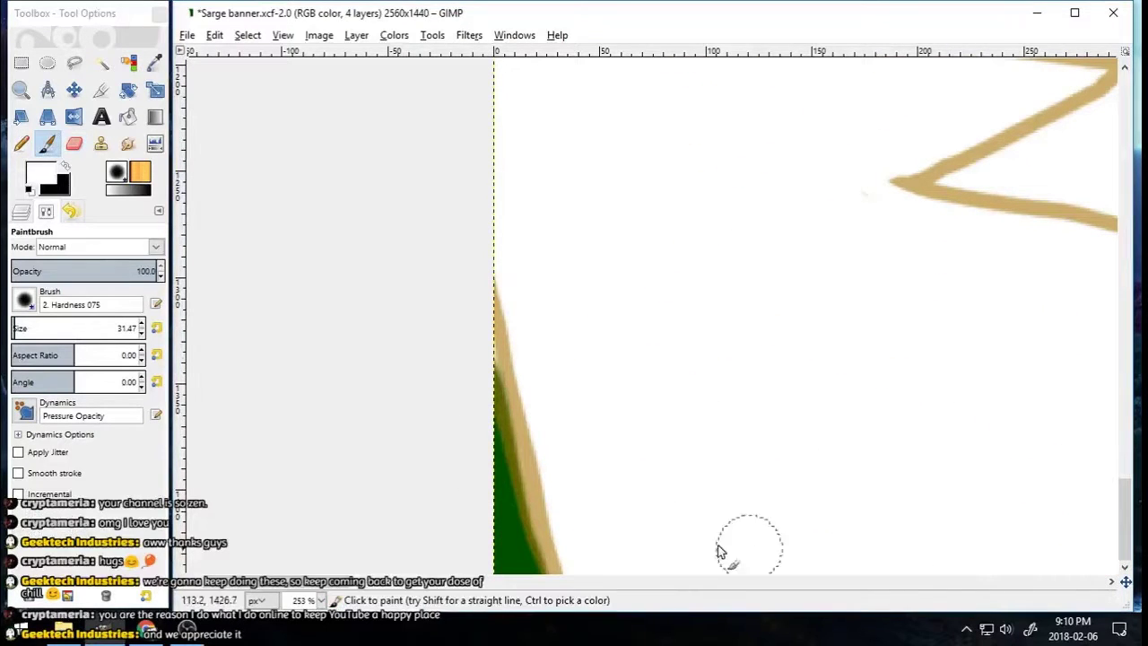
Step: Erase the white outside the lower part of the head's right outline and repaint over-erased spots inside it
{"action": "mouse_move", "coordinate": [332, 581]}
{"action": "left_mouse_down"}
{"action": "mouse_move", "coordinate": [813, 631]}
{"action": "mouse_move", "coordinate": [769, 638]}
{"action": "mouse_move", "coordinate": [596, 603]}
{"action": "mouse_move", "coordinate": [923, 608]}
{"action": "left_mouse_up"}
{"action": "left_click", "coordinate": [74, 145]}
{"action": "mouse_move", "coordinate": [728, 133]}
{"action": "left_mouse_down"}
{"action": "mouse_move", "coordinate": [676, 211]}
{"action": "mouse_move", "coordinate": [617, 385]}
{"action": "mouse_move", "coordinate": [631, 503]}
{"action": "mouse_move", "coordinate": [651, 195]}
{"action": "mouse_move", "coordinate": [666, 255]}
{"action": "left_mouse_up"}
{"action": "scroll", "coordinate": [666, 254], "scroll_direction": "up", "scroll_amount": 8}
{"action": "mouse_move", "coordinate": [682, 358]}
{"action": "left_mouse_down"}
{"action": "mouse_move", "coordinate": [691, 545]}
{"action": "mouse_move", "coordinate": [701, 164]}
{"action": "mouse_move", "coordinate": [668, 67]}
{"action": "left_mouse_up"}
{"action": "scroll", "coordinate": [1128, 316], "scroll_direction": "up", "scroll_amount": 5}
{"action": "mouse_move", "coordinate": [709, 369]}
{"action": "left_mouse_down"}
{"action": "mouse_move", "coordinate": [694, 303]}
{"action": "mouse_move", "coordinate": [689, 412]}
{"action": "mouse_move", "coordinate": [664, 253]}
{"action": "left_mouse_up"}
{"action": "key", "text": "p"}
{"action": "left_click_drag", "start_coordinate": [590, 72], "coordinate": [598, 95]}
{"action": "left_click_drag", "start_coordinate": [1124, 356], "coordinate": [1124, 301]}
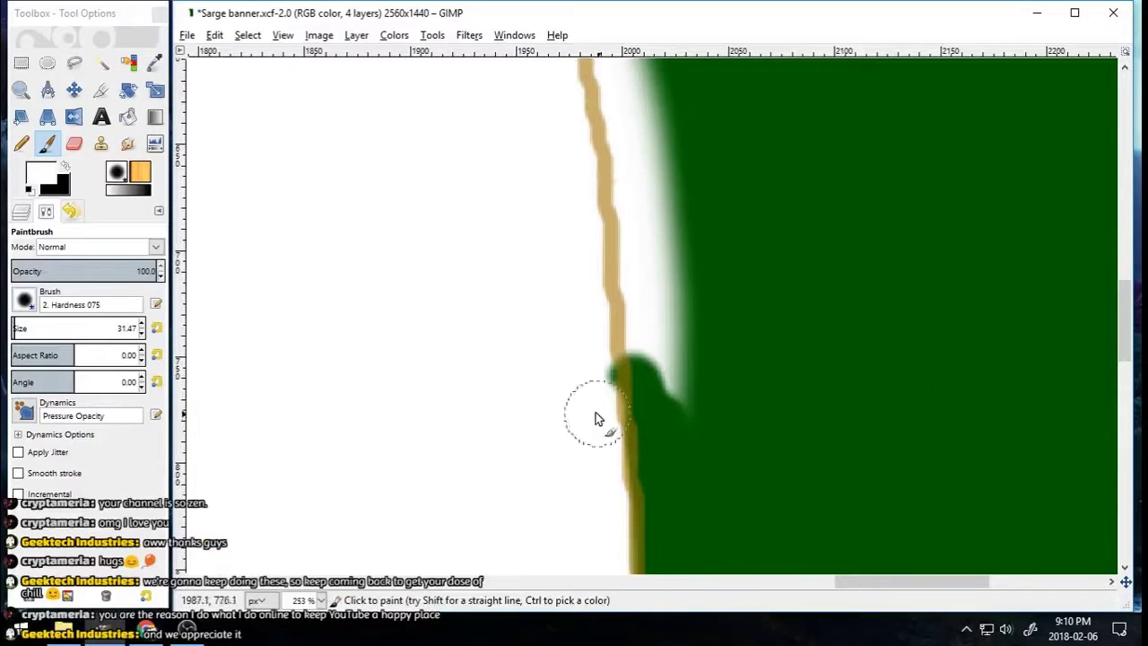
{"action": "left_click_drag", "start_coordinate": [598, 404], "coordinate": [602, 376]}
Step: Erase the remaining white outside the upper part of the head's right outline, up to the canvas's top edge
{"action": "left_click", "coordinate": [73, 144]}
{"action": "left_click_drag", "start_coordinate": [1124, 336], "coordinate": [1125, 327]}
{"action": "mouse_move", "coordinate": [632, 63]}
{"action": "left_mouse_down"}
{"action": "mouse_move", "coordinate": [661, 476]}
{"action": "mouse_move", "coordinate": [609, 95]}
{"action": "mouse_move", "coordinate": [596, 135]}
{"action": "left_mouse_up"}
{"action": "scroll", "coordinate": [1132, 333], "scroll_direction": "up", "scroll_amount": 5}
{"action": "mouse_move", "coordinate": [604, 402]}
{"action": "left_mouse_down"}
{"action": "mouse_move", "coordinate": [526, 149]}
{"action": "mouse_move", "coordinate": [559, 346]}
{"action": "mouse_move", "coordinate": [549, 399]}
{"action": "left_mouse_up"}
{"action": "scroll", "coordinate": [1125, 257], "scroll_direction": "up", "scroll_amount": 5}
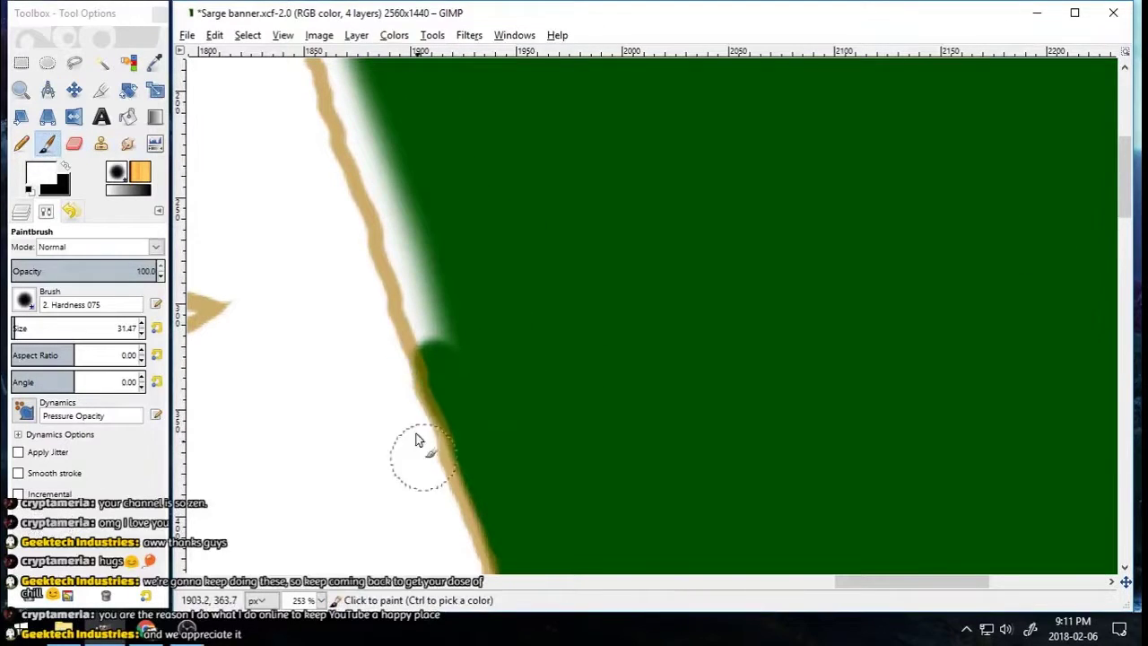
{"action": "mouse_move", "coordinate": [401, 70]}
{"action": "left_mouse_down"}
{"action": "mouse_move", "coordinate": [364, 99]}
{"action": "mouse_move", "coordinate": [422, 284]}
{"action": "left_mouse_up"}
{"action": "scroll", "coordinate": [574, 314], "scroll_direction": "up", "scroll_amount": 5}
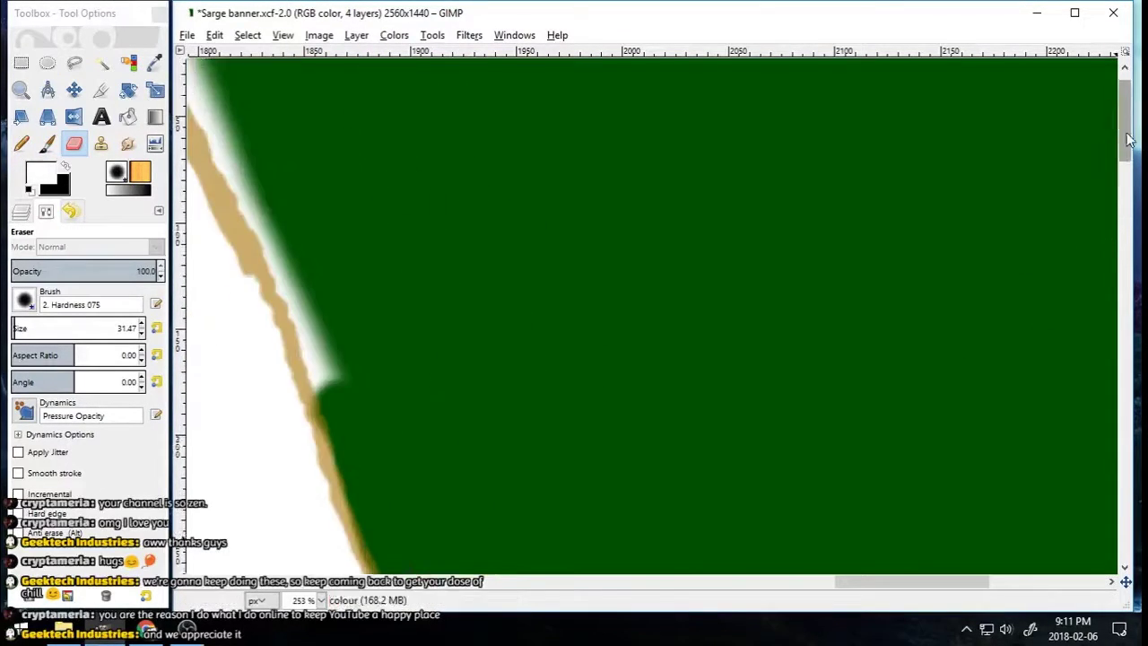
{"action": "scroll", "coordinate": [729, 353], "scroll_direction": "left", "scroll_amount": 5}
{"action": "mouse_move", "coordinate": [729, 353]}
{"action": "left_mouse_down"}
{"action": "mouse_move", "coordinate": [589, 64]}
{"action": "mouse_move", "coordinate": [809, 564]}
{"action": "left_mouse_up"}
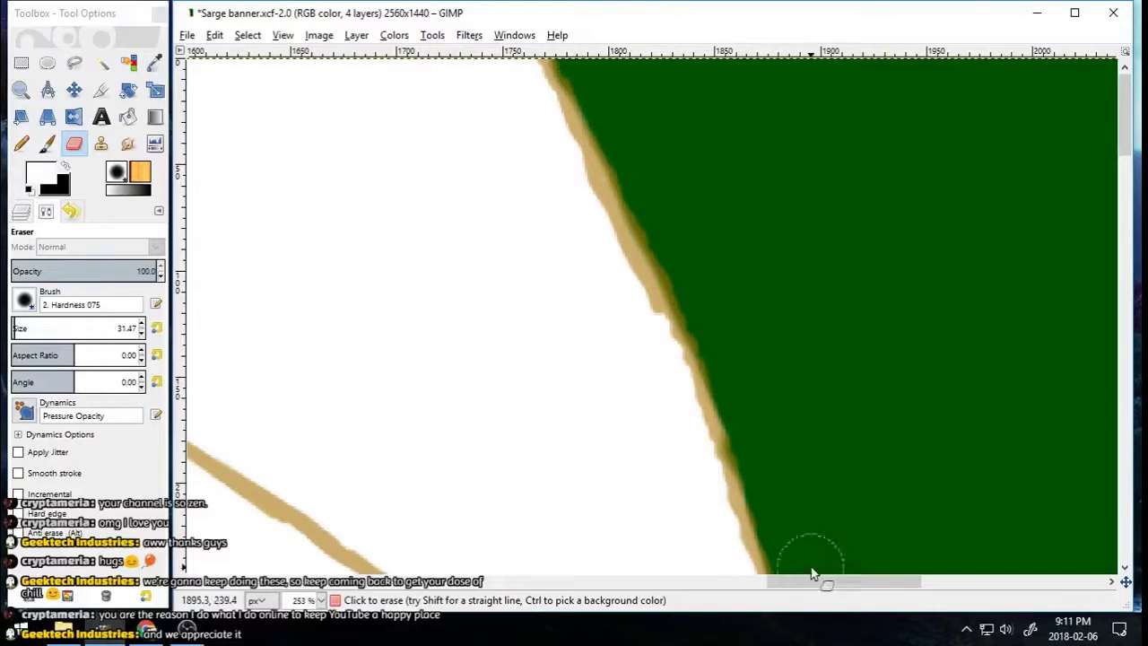
Step: Select the white head area on the colour layer with Fuzzy Select
{"action": "left_click", "coordinate": [20, 89]}
{"action": "left_click", "coordinate": [359, 336], "text": "ctrl"}
{"action": "left_click", "coordinate": [362, 343]}
{"action": "left_click", "coordinate": [382, 366]}
{"action": "left_click_drag", "start_coordinate": [1125, 251], "coordinate": [1125, 457]}
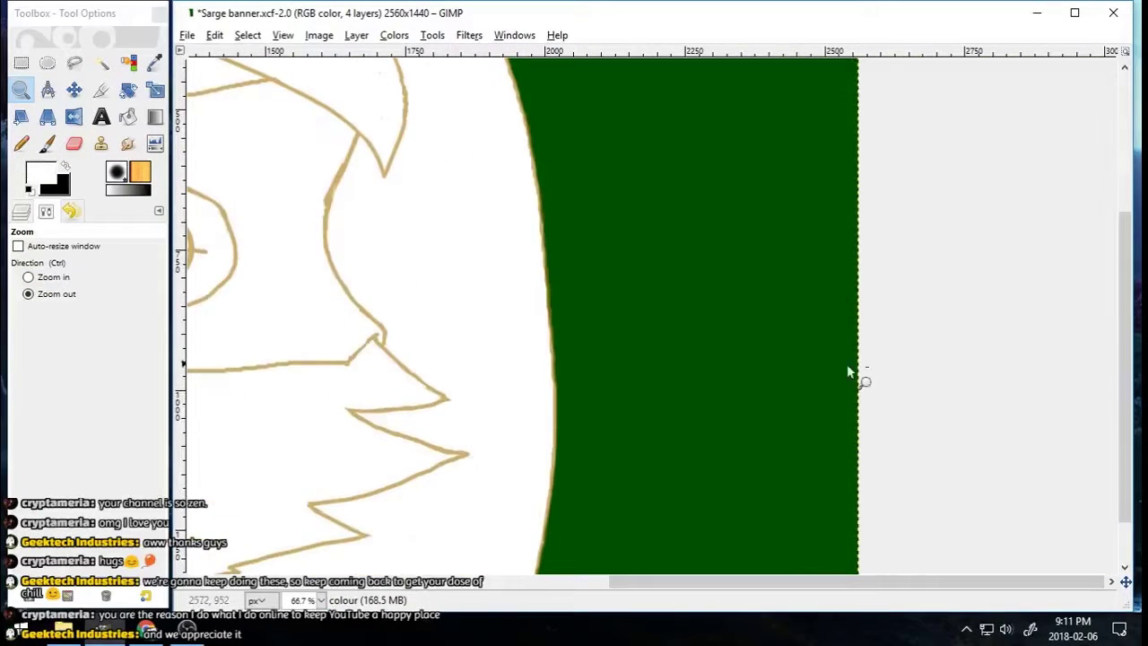
{"action": "left_click", "coordinate": [475, 369]}
{"action": "left_click_drag", "start_coordinate": [744, 581], "coordinate": [439, 591]}
{"action": "left_click", "coordinate": [527, 450]}
{"action": "left_click", "coordinate": [100, 90]}
{"action": "left_click", "coordinate": [456, 230]}
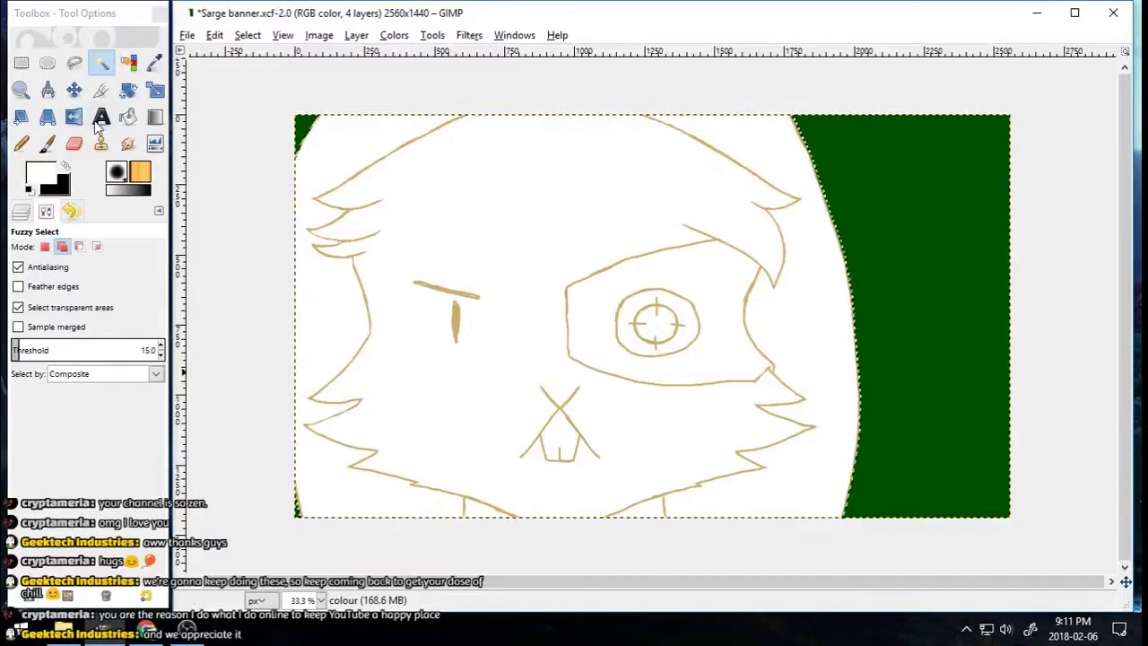
Step: Paint the eye patch's left part and the area around the eye ring in grey a7a7a7 with the Paintbrush
{"action": "left_click", "coordinate": [47, 143]}
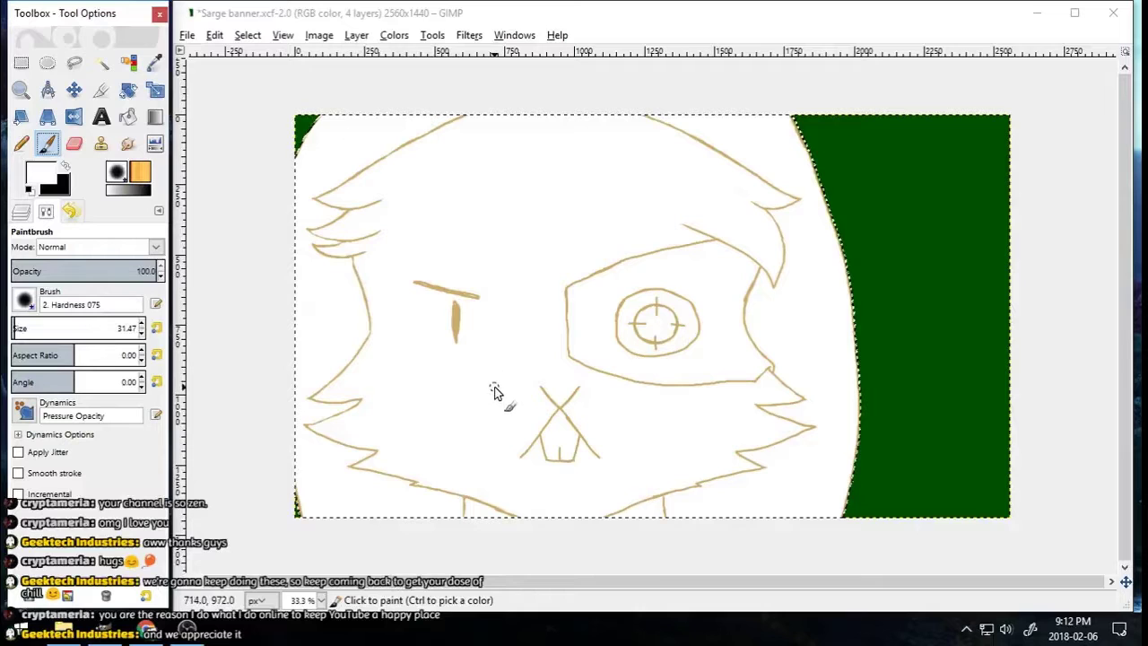
{"action": "key", "text": "z"}
{"action": "left_click_drag", "start_coordinate": [512, 202], "coordinate": [845, 461]}
{"action": "left_click", "coordinate": [39, 176]}
{"action": "left_click", "coordinate": [477, 361]}
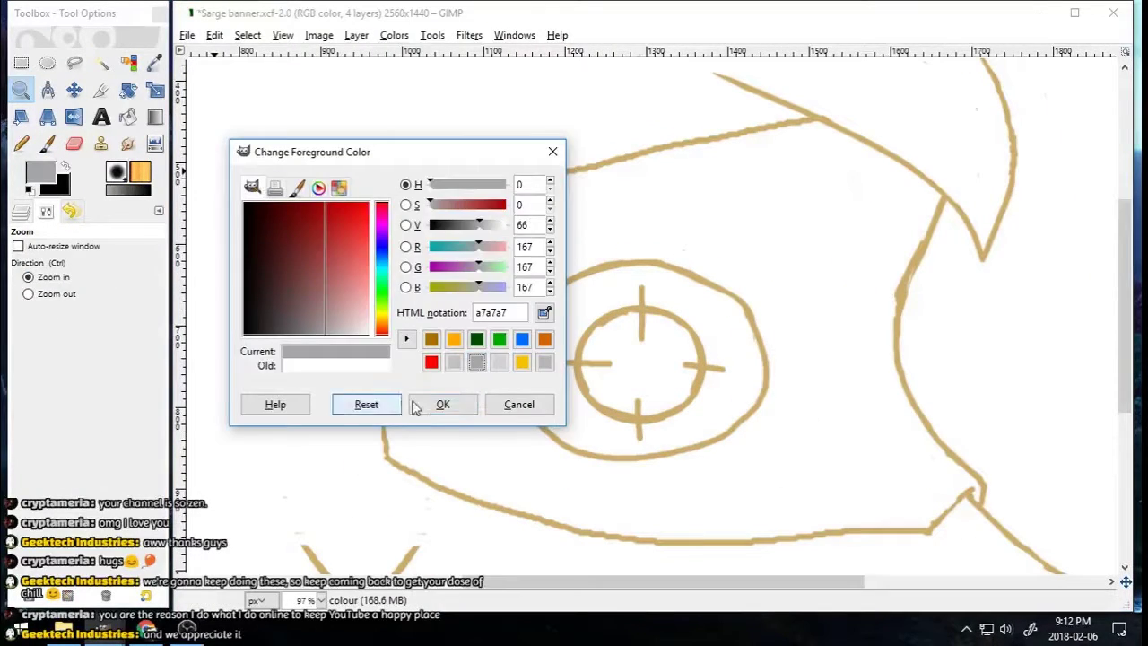
{"action": "left_click", "coordinate": [415, 406]}
{"action": "key", "text": "p"}
{"action": "mouse_move", "coordinate": [569, 260]}
{"action": "left_mouse_down"}
{"action": "mouse_move", "coordinate": [648, 170]}
{"action": "mouse_move", "coordinate": [397, 264]}
{"action": "mouse_move", "coordinate": [398, 398]}
{"action": "left_mouse_up"}
{"action": "mouse_move", "coordinate": [456, 479]}
{"action": "left_mouse_down"}
{"action": "mouse_move", "coordinate": [423, 287]}
{"action": "mouse_move", "coordinate": [589, 261]}
{"action": "mouse_move", "coordinate": [519, 322]}
{"action": "mouse_move", "coordinate": [464, 313]}
{"action": "mouse_move", "coordinate": [442, 468]}
{"action": "mouse_move", "coordinate": [508, 459]}
{"action": "mouse_move", "coordinate": [547, 508]}
{"action": "left_mouse_up"}
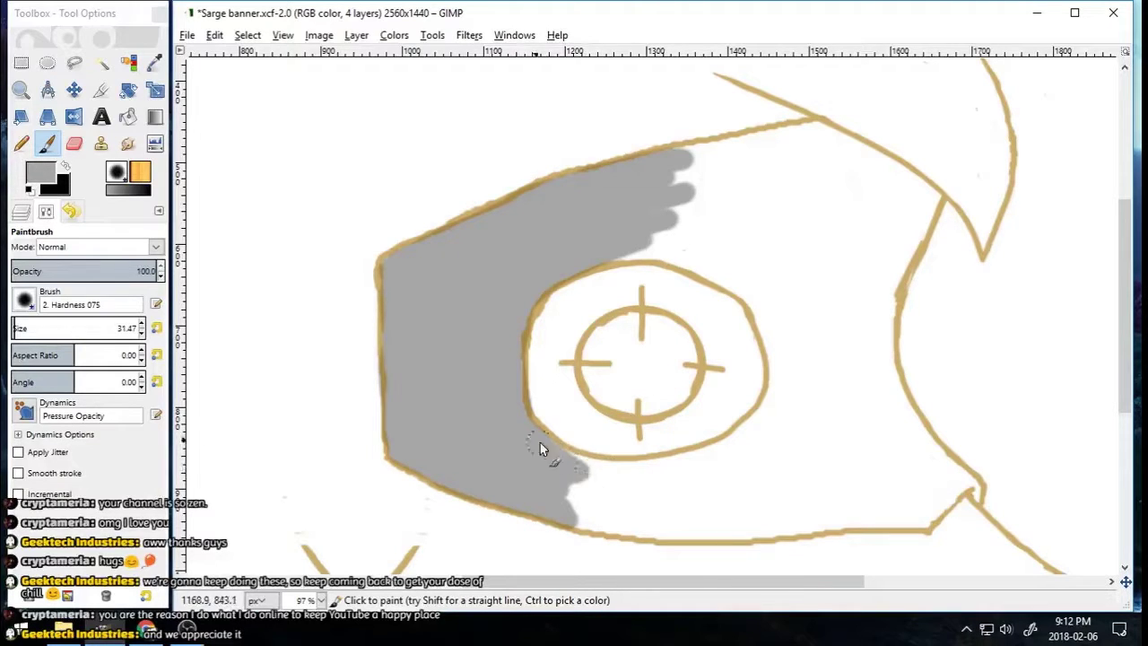
{"action": "mouse_move", "coordinate": [540, 446]}
{"action": "left_mouse_down"}
{"action": "mouse_move", "coordinate": [781, 410]}
{"action": "mouse_move", "coordinate": [787, 381]}
{"action": "left_mouse_up"}
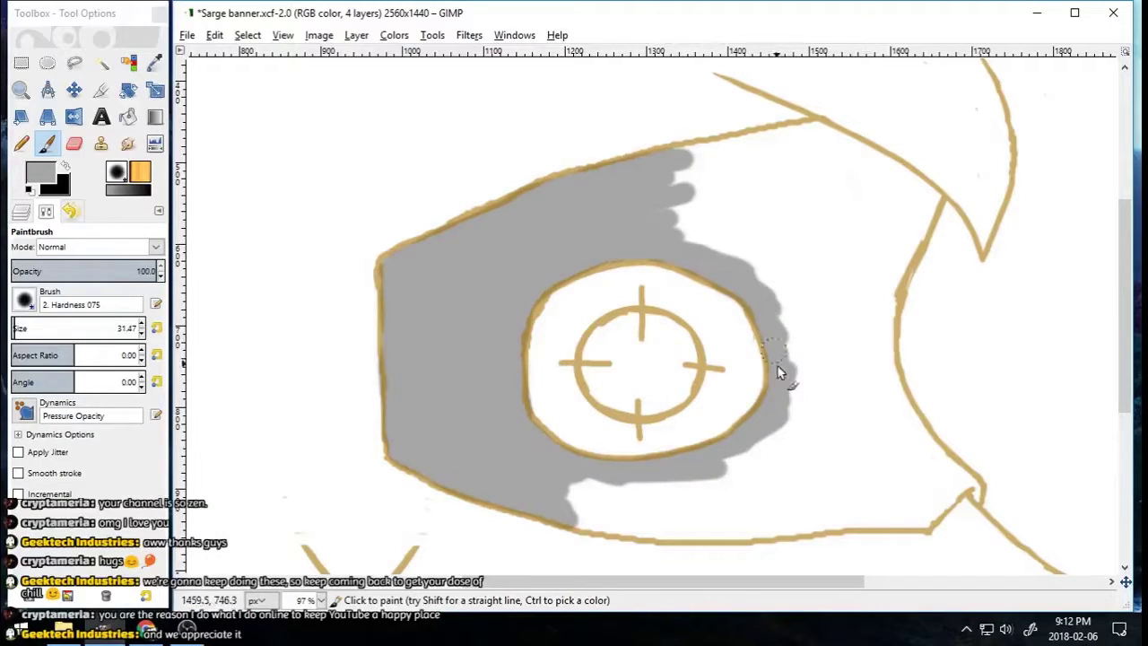
Step: Paint a grey border just inside the eye patch's upper, right and lower outlines, closing the unfilled area
{"action": "left_click_drag", "start_coordinate": [690, 186], "coordinate": [717, 158]}
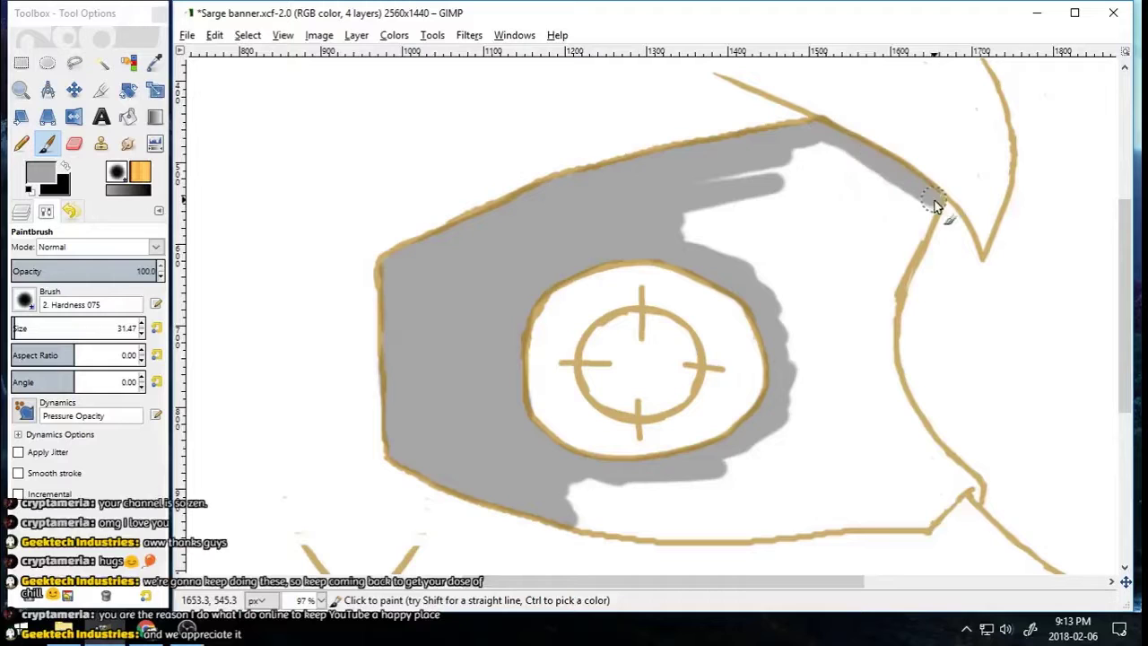
{"action": "mouse_move", "coordinate": [935, 205]}
{"action": "left_mouse_down"}
{"action": "mouse_move", "coordinate": [896, 261]}
{"action": "mouse_move", "coordinate": [889, 367]}
{"action": "mouse_move", "coordinate": [918, 436]}
{"action": "left_mouse_up"}
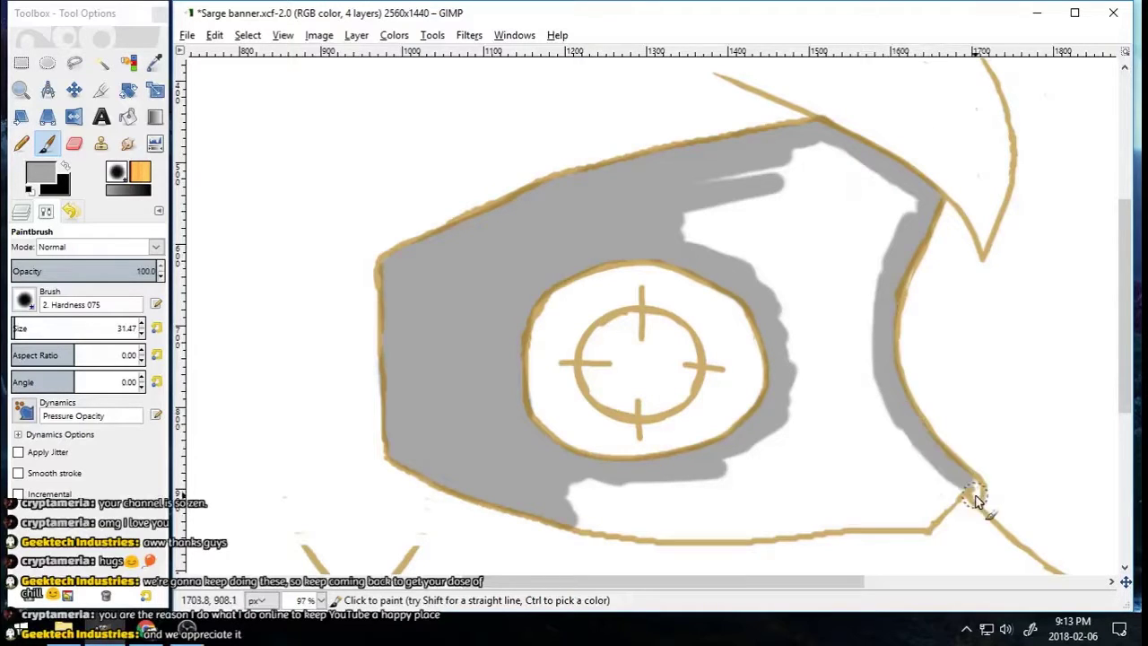
{"action": "left_click_drag", "start_coordinate": [973, 494], "coordinate": [963, 476]}
{"action": "scroll", "coordinate": [974, 494], "scroll_direction": "down", "scroll_amount": 6}
{"action": "key", "text": "ctrl+z"}
{"action": "left_click_drag", "start_coordinate": [973, 135], "coordinate": [929, 165]}
{"action": "left_click_drag", "start_coordinate": [582, 165], "coordinate": [611, 168]}
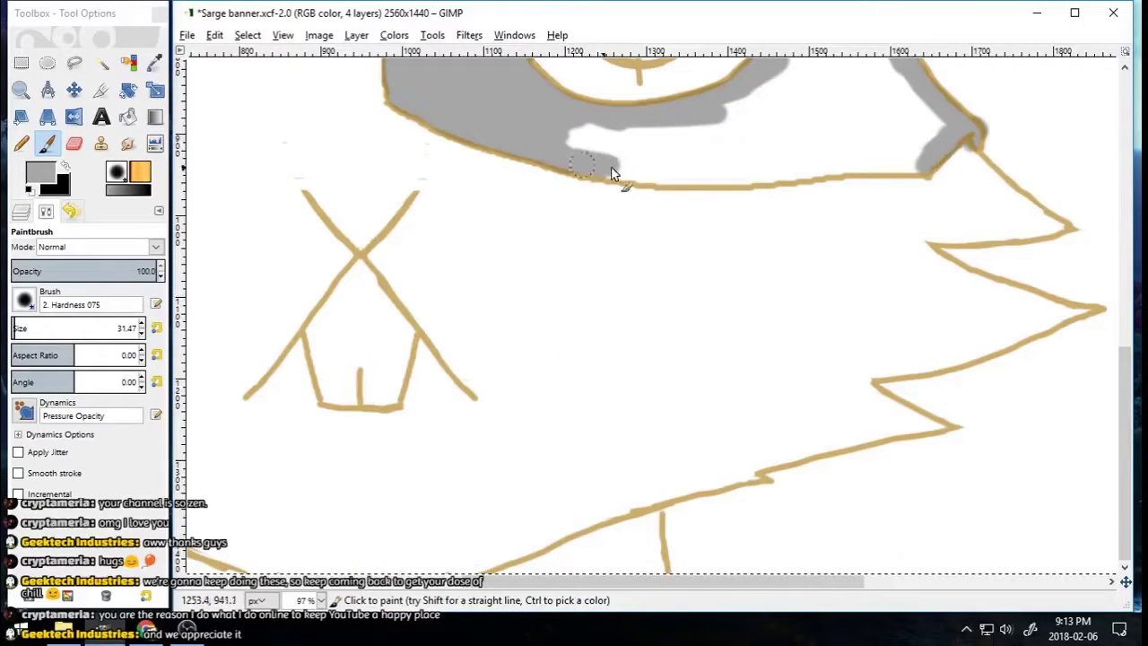
{"action": "left_click_drag", "start_coordinate": [703, 181], "coordinate": [843, 173]}
Step: Bucket-fill the eye patch's remaining white area with grey and paint over the leftover light seams
{"action": "scroll", "coordinate": [892, 130], "scroll_direction": "up", "scroll_amount": 4}
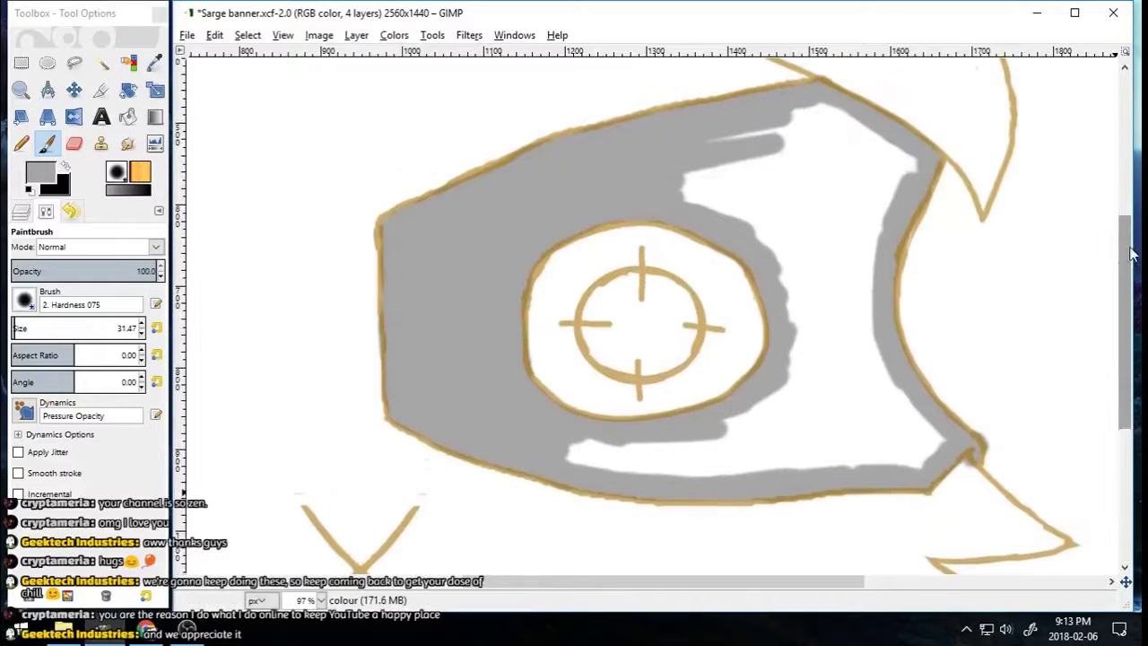
{"action": "key", "text": "shift+b"}
{"action": "left_click", "coordinate": [777, 131]}
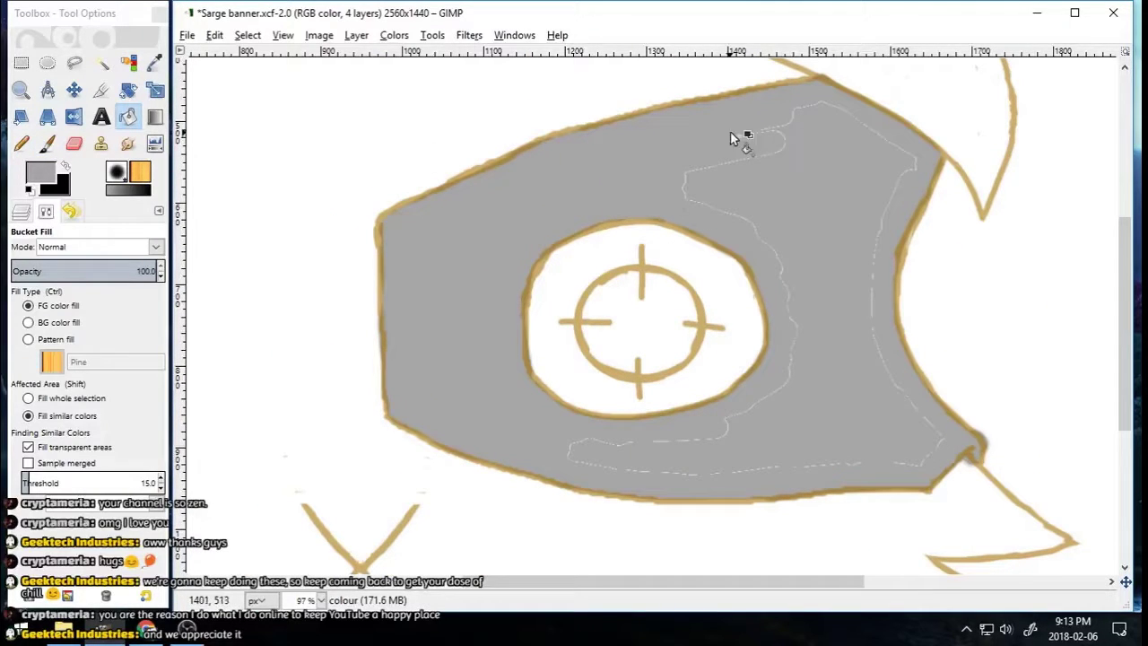
{"action": "left_click", "coordinate": [47, 143]}
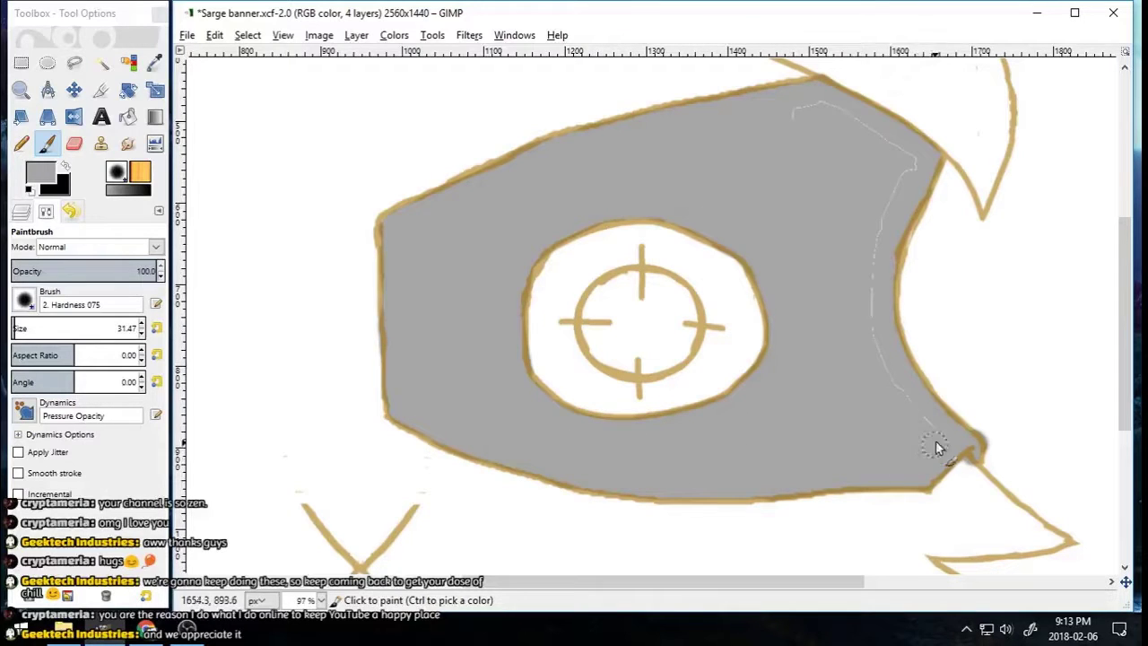
Step: Try to erase the grey spill outside the outline at the eye patch's lower-right corner with a size 6 Eraser
{"action": "key", "text": "z"}
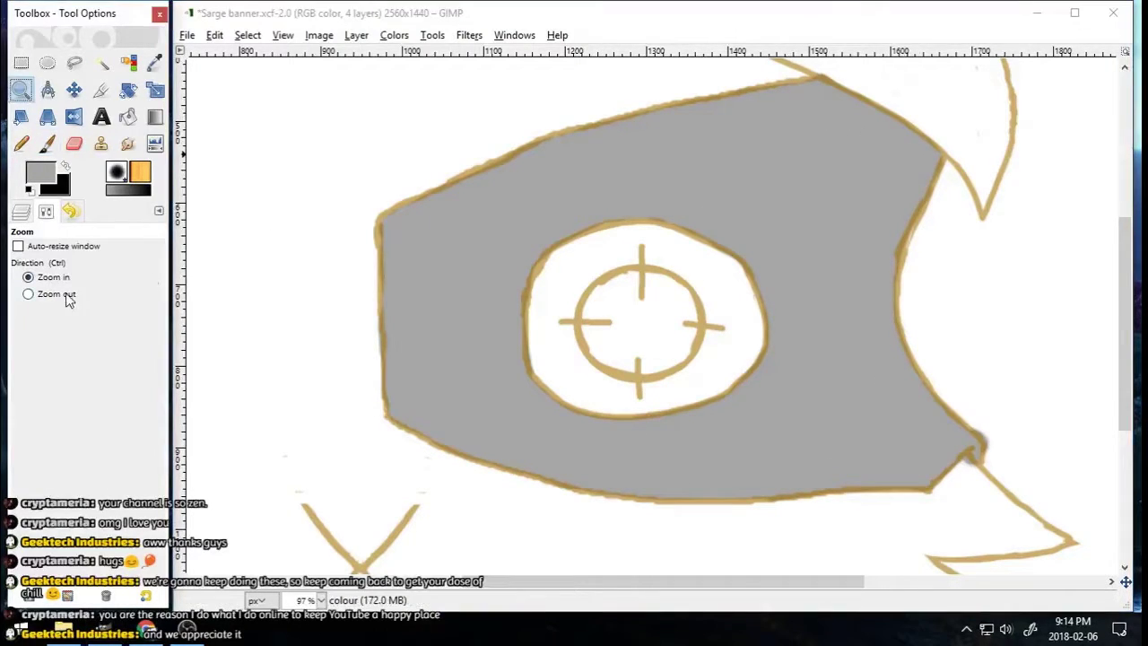
{"action": "left_click_drag", "start_coordinate": [958, 417], "coordinate": [977, 515]}
{"action": "key", "text": "shift+e"}
{"action": "left_click", "coordinate": [140, 333]}
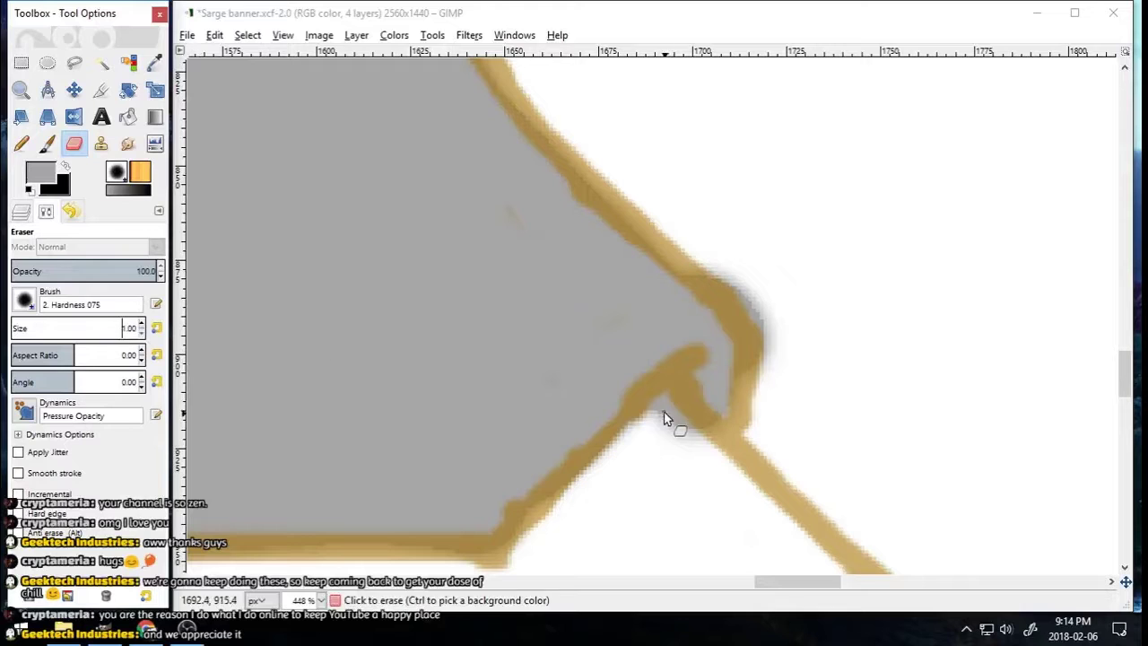
{"action": "left_click", "coordinate": [141, 323]}
{"action": "left_click_drag", "start_coordinate": [661, 418], "coordinate": [707, 437]}
{"action": "key", "text": "ctrl+z"}
Step: Paint over the grey spill around the eye patch's lower-right corner in white with the Paintbrush
{"action": "left_click", "coordinate": [29, 190]}
{"action": "left_click", "coordinate": [65, 166]}
{"action": "key", "text": "ctrl+z"}
{"action": "left_click", "coordinate": [48, 143]}
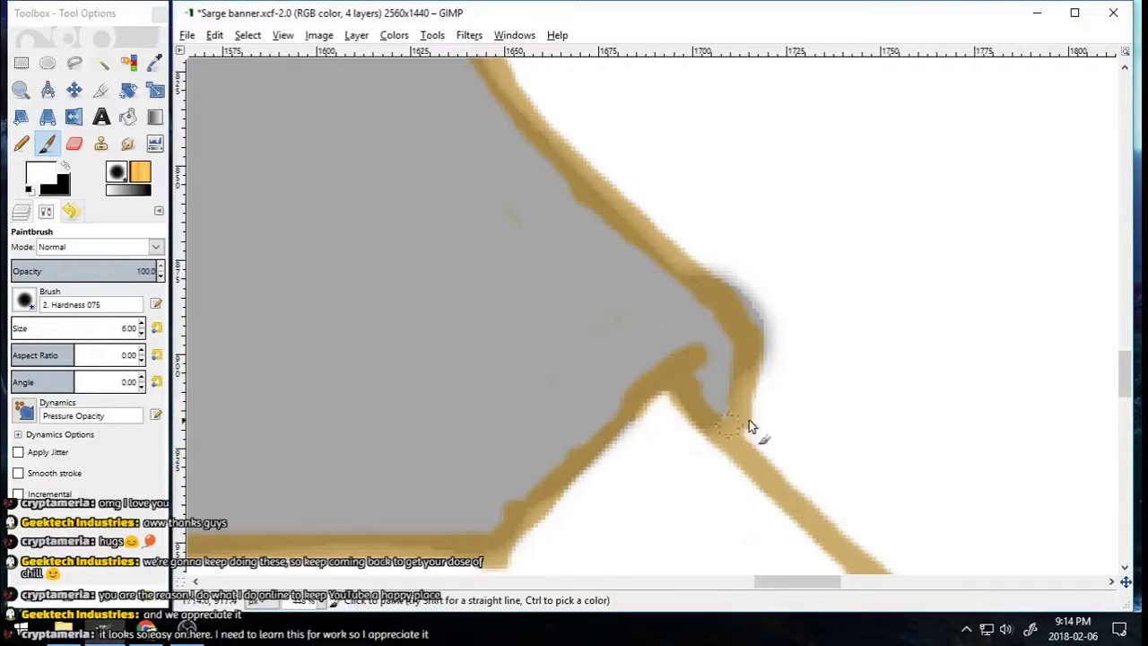
{"action": "left_click", "coordinate": [65, 166]}
{"action": "left_click", "coordinate": [41, 172]}
{"action": "left_click", "coordinate": [431, 339]}
{"action": "left_click", "coordinate": [443, 404]}
{"action": "key", "text": "x"}
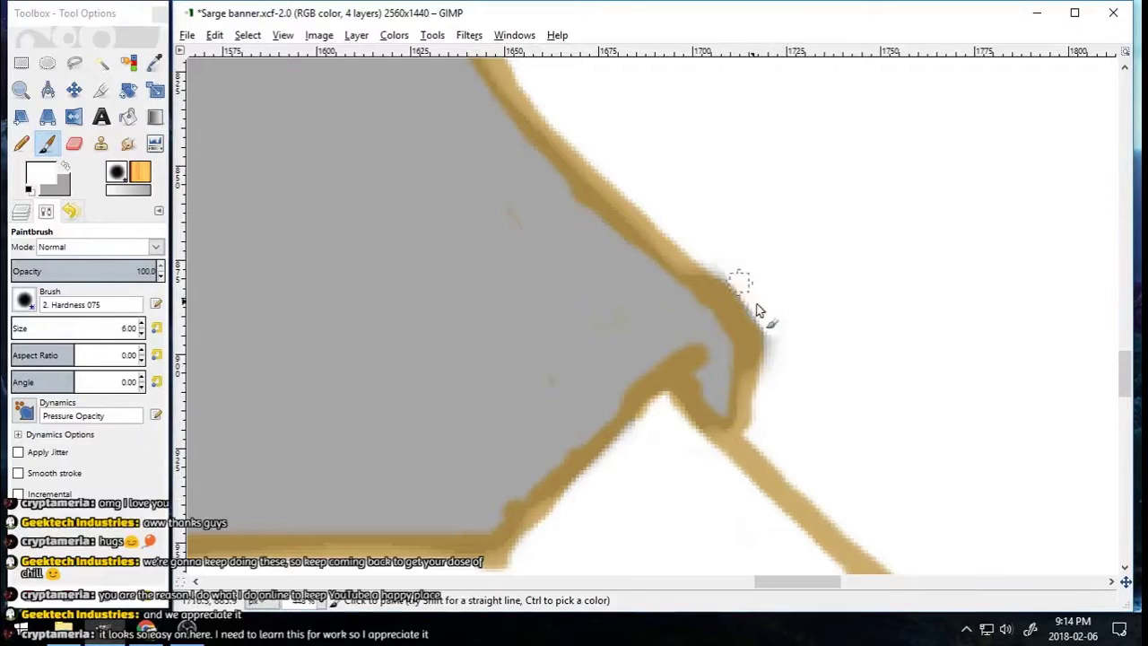
{"action": "left_click_drag", "start_coordinate": [749, 287], "coordinate": [764, 376]}
Step: Bucket-fill the eye ring's white interior with red on the colour layer
{"action": "left_click", "coordinate": [54, 295]}
{"action": "left_click", "coordinate": [411, 260]}
{"action": "left_click", "coordinate": [410, 260]}
{"action": "left_click", "coordinate": [410, 260]}
{"action": "left_click", "coordinate": [410, 260]}
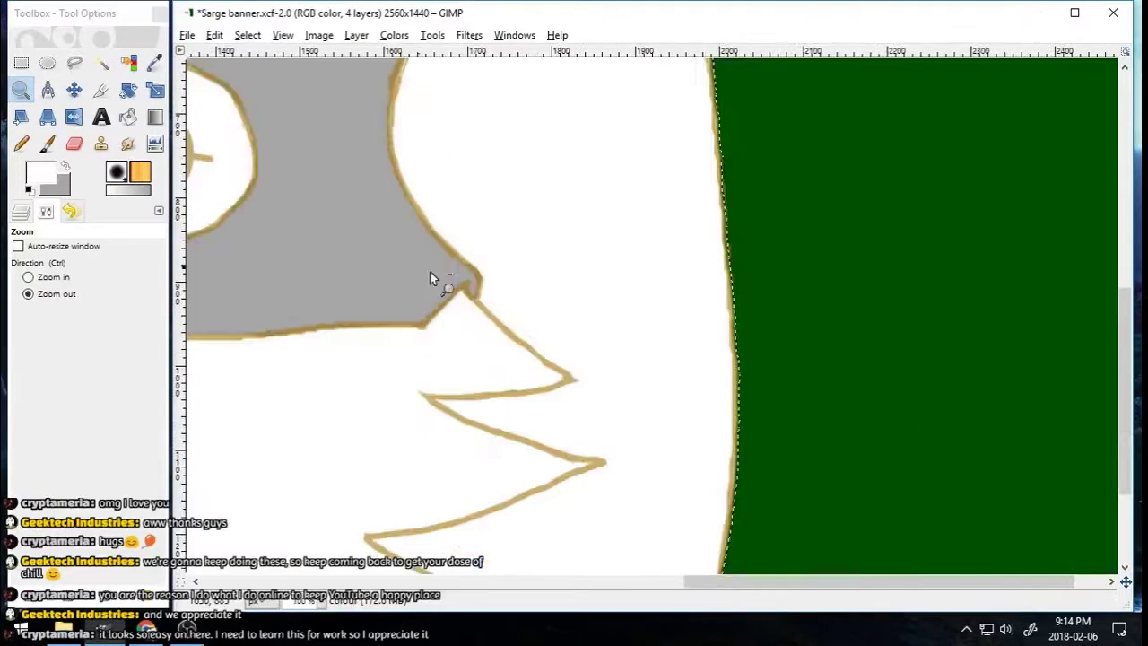
{"action": "left_click_drag", "start_coordinate": [861, 582], "coordinate": [664, 582]}
{"action": "left_click_drag", "start_coordinate": [1124, 385], "coordinate": [1124, 286]}
{"action": "left_click", "coordinate": [41, 171]}
{"action": "left_click", "coordinate": [454, 362]}
{"action": "left_click", "coordinate": [442, 404]}
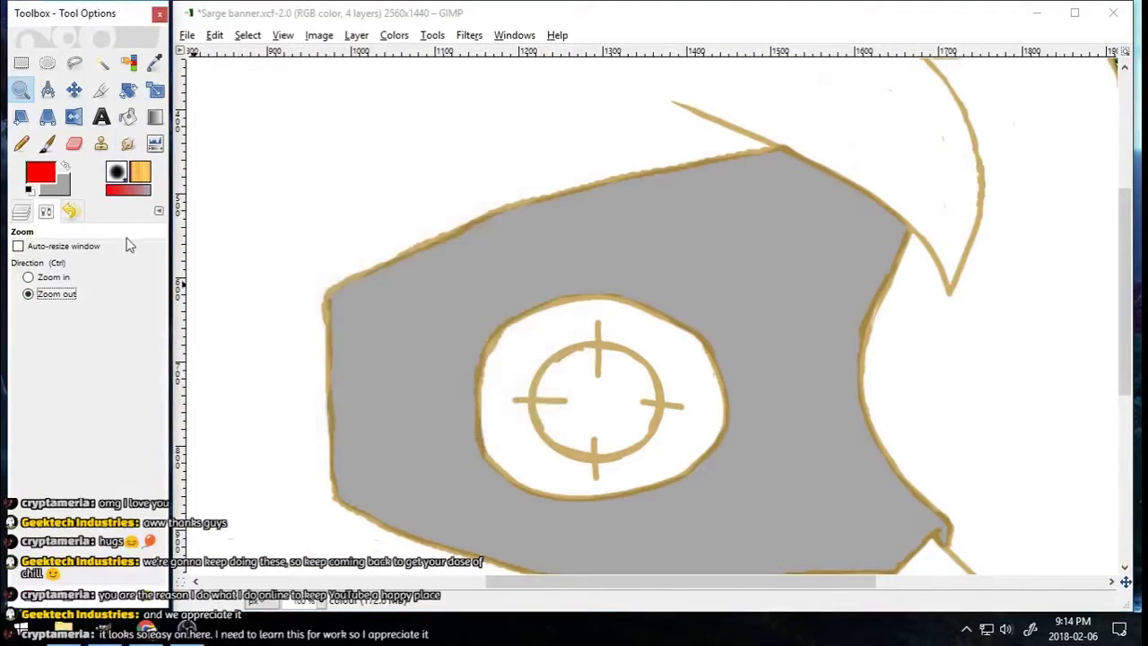
{"action": "key", "text": "shift+b"}
{"action": "left_click", "coordinate": [518, 330]}
Step: Raise the lineart layer's opacity to 100 and paint over the eye ring's light seams in red on the colour layer at brush size 9
{"action": "left_click", "coordinate": [48, 144]}
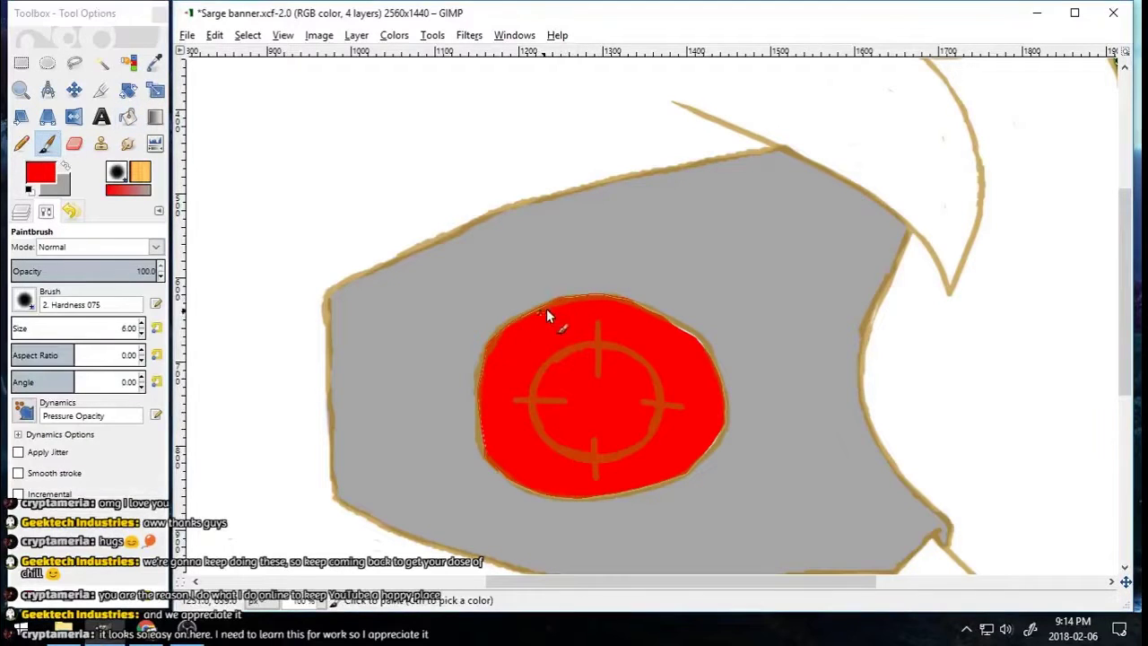
{"action": "left_click", "coordinate": [21, 212]}
{"action": "left_click", "coordinate": [135, 348]}
{"action": "left_click", "coordinate": [135, 302]}
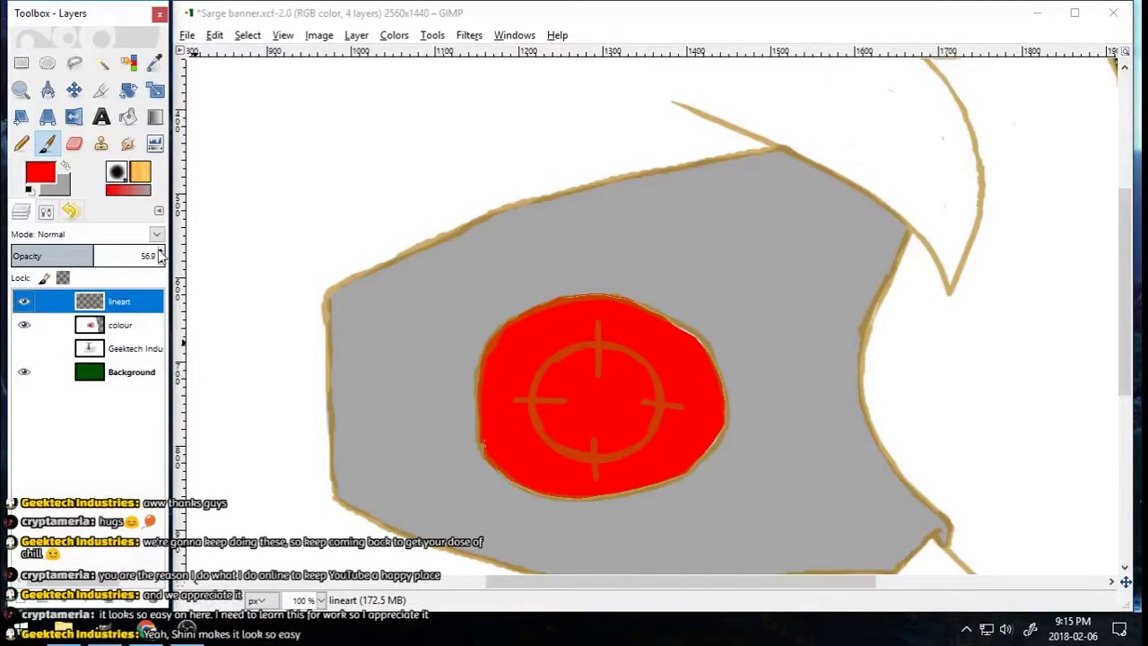
{"action": "left_click", "coordinate": [157, 254]}
{"action": "left_click", "coordinate": [95, 332]}
{"action": "double_click", "coordinate": [47, 144]}
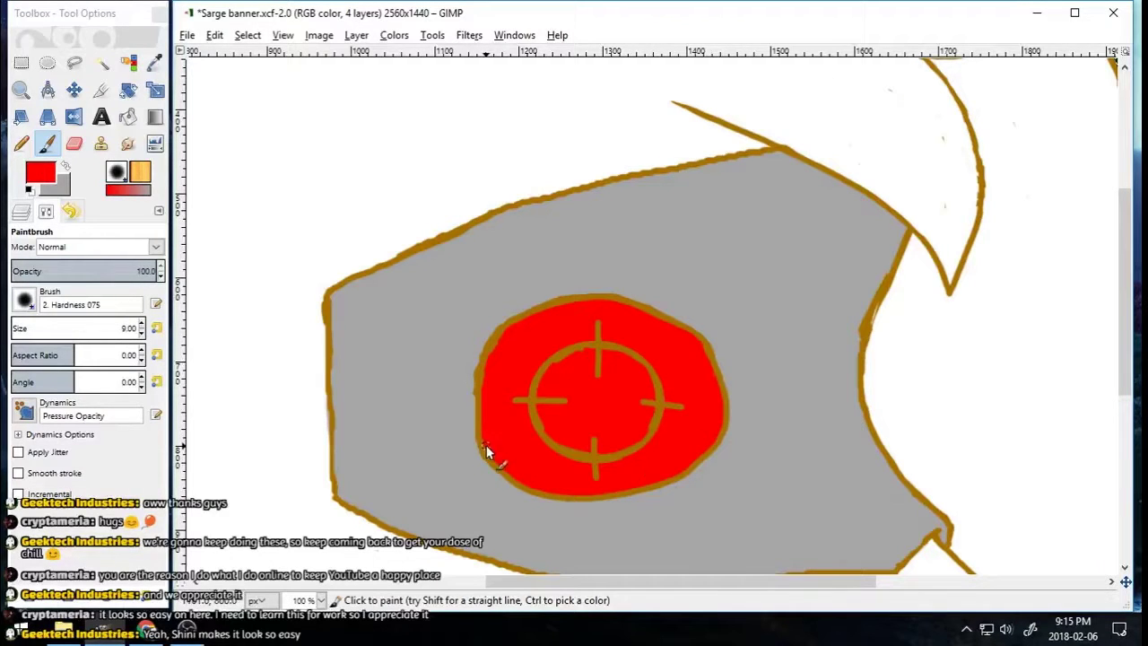
Step: Paint orange highlights along the crosshair's circle and its four tick marks on the colour layer
{"action": "key", "text": "z"}
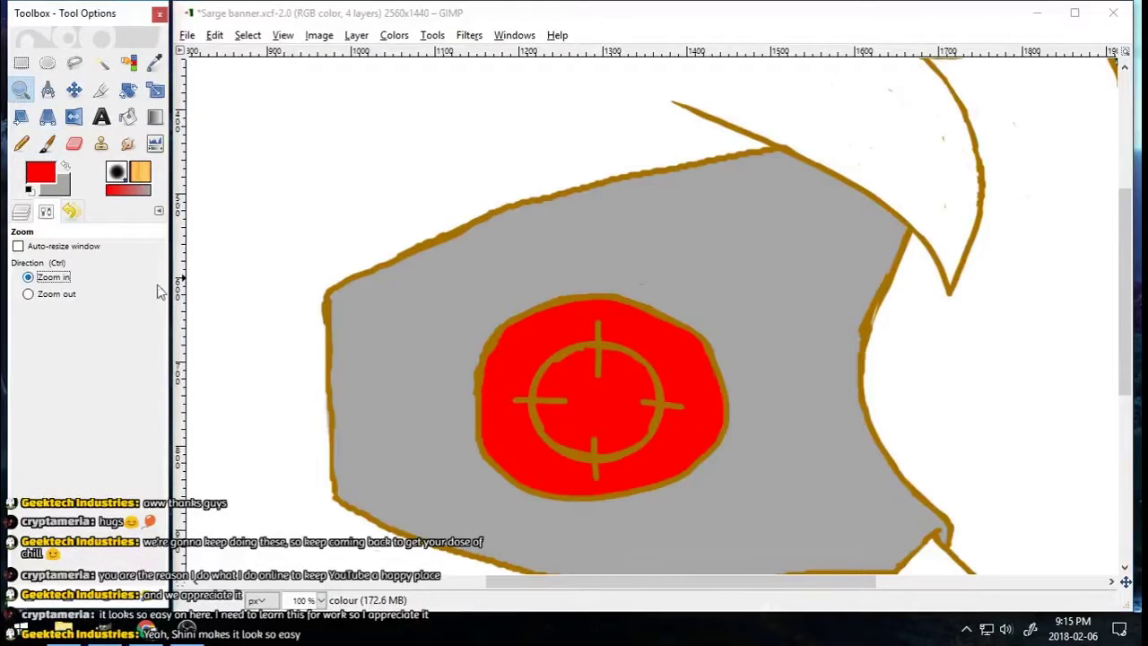
{"action": "left_click", "coordinate": [614, 437]}
{"action": "left_click", "coordinate": [47, 143]}
{"action": "left_click", "coordinate": [65, 166]}
{"action": "left_click", "coordinate": [41, 171]}
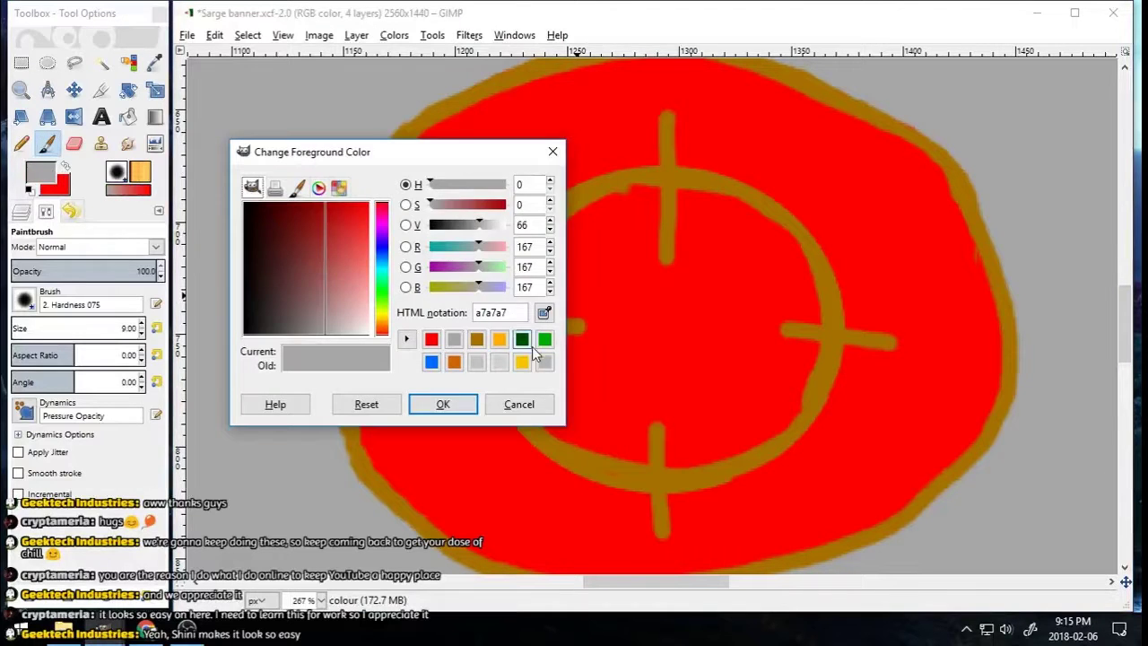
{"action": "left_click", "coordinate": [519, 404]}
{"action": "left_click", "coordinate": [40, 171]}
{"action": "left_click", "coordinate": [500, 339]}
{"action": "key", "text": "Return"}
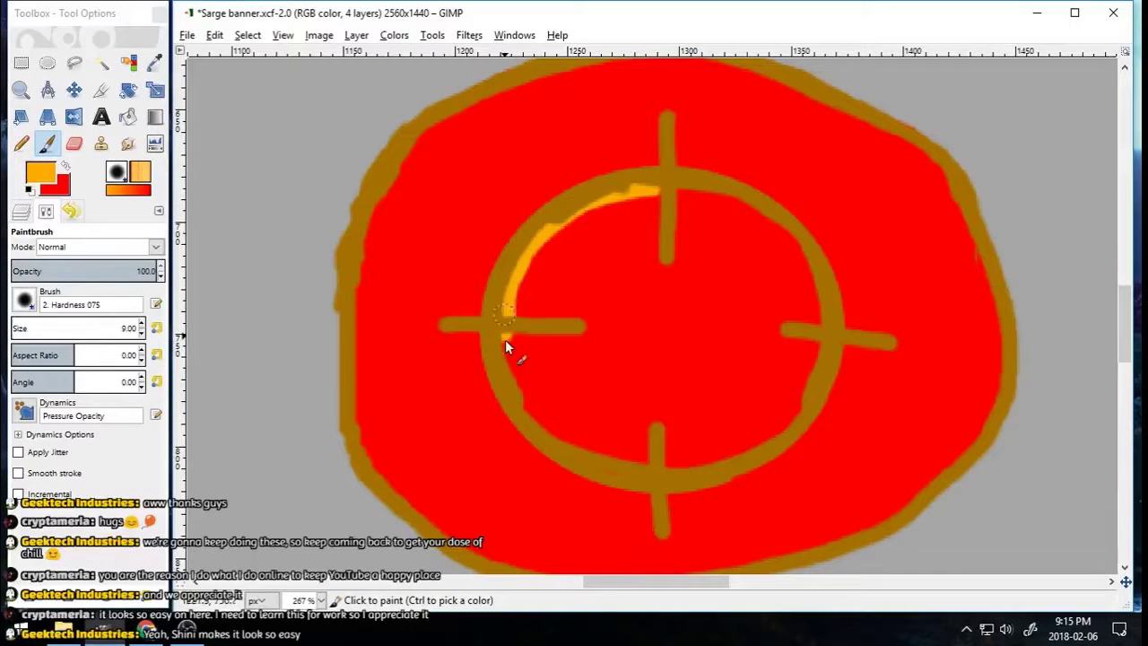
{"action": "mouse_move", "coordinate": [757, 465]}
{"action": "left_mouse_down"}
{"action": "mouse_move", "coordinate": [824, 411]}
{"action": "mouse_move", "coordinate": [808, 232]}
{"action": "left_mouse_up"}
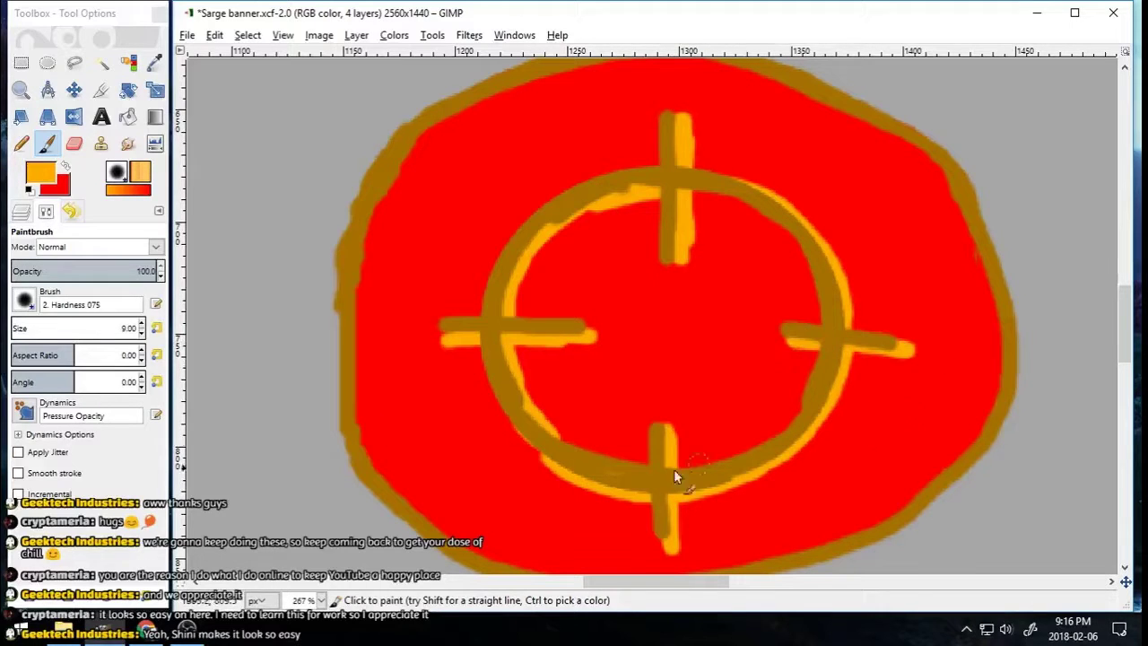
Step: Clear the head selection and make the lineart layer active
{"action": "left_click", "coordinate": [21, 89]}
{"action": "left_click", "coordinate": [476, 348]}
{"action": "left_click", "coordinate": [476, 348]}
{"action": "left_click", "coordinate": [477, 349]}
{"action": "left_click", "coordinate": [476, 349]}
{"action": "left_click", "coordinate": [476, 349]}
{"action": "left_click", "coordinate": [476, 349]}
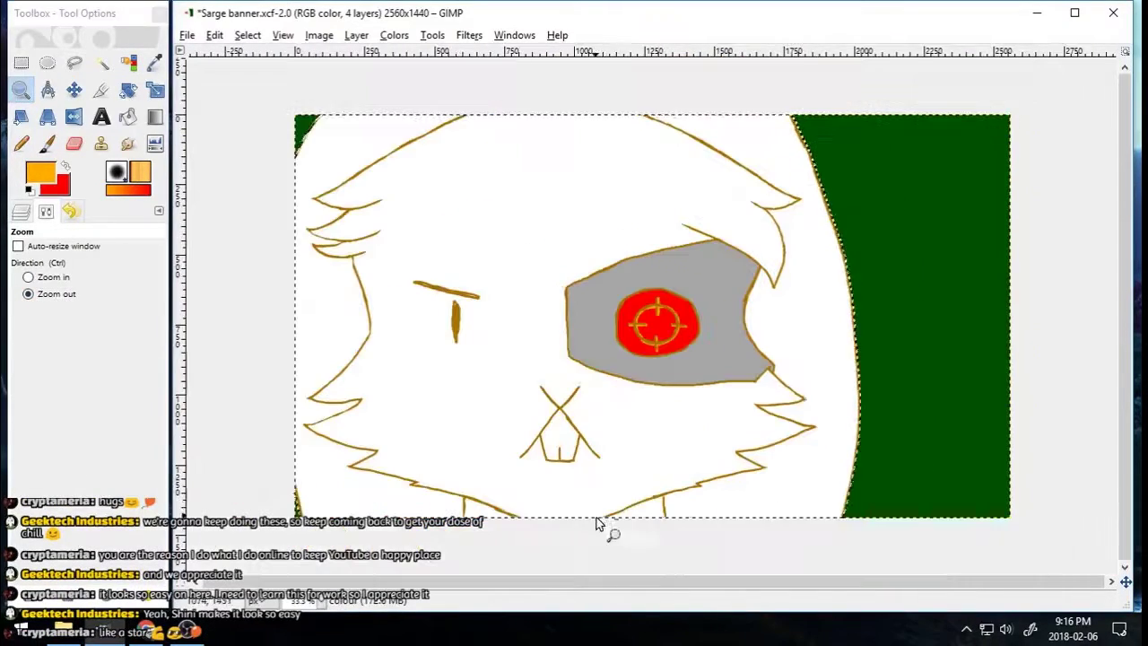
{"action": "left_click", "coordinate": [778, 561]}
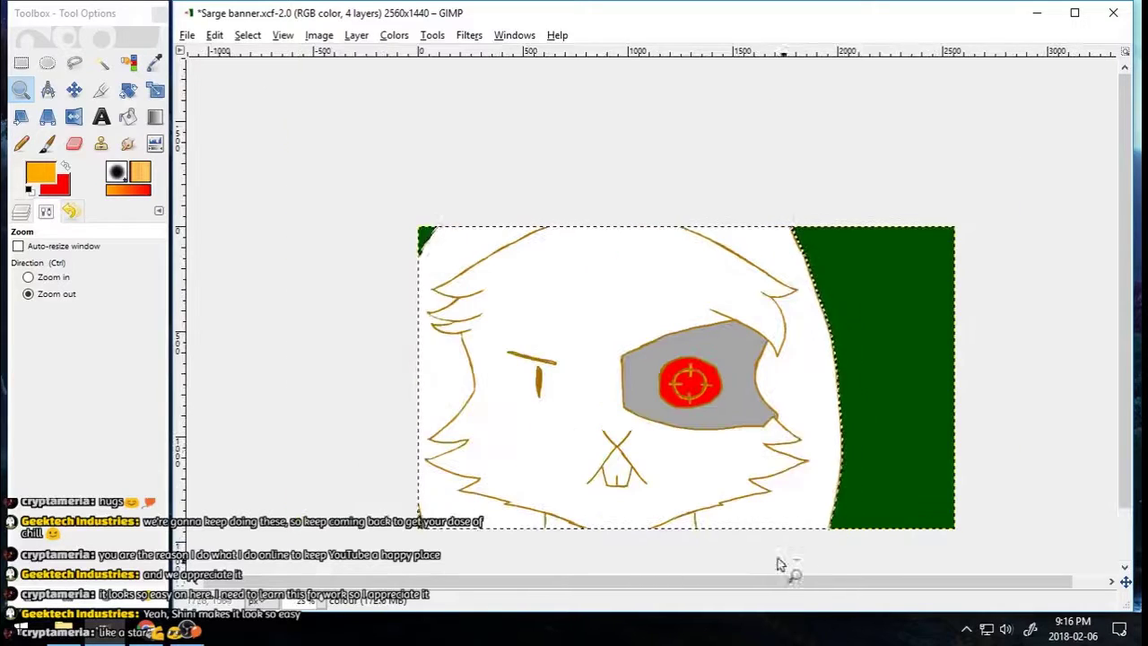
{"action": "left_click", "coordinate": [253, 37]}
{"action": "left_click", "coordinate": [260, 75]}
{"action": "left_click", "coordinate": [22, 212]}
{"action": "left_click", "coordinate": [64, 299]}
Step: Paint in brown a small round sketch on the green background, a wider right head outline and body lines below the jaw
{"action": "left_click", "coordinate": [46, 213]}
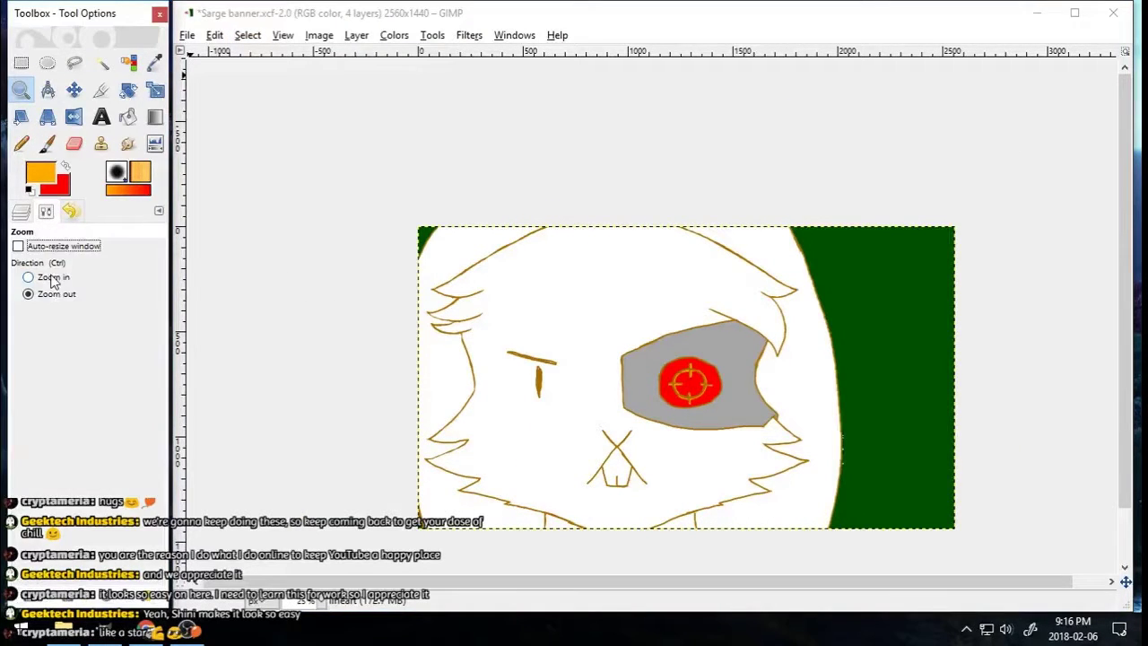
{"action": "left_click", "coordinate": [50, 277]}
{"action": "left_click_drag", "start_coordinate": [390, 191], "coordinate": [855, 537]}
{"action": "left_click_drag", "start_coordinate": [1124, 404], "coordinate": [1124, 418]}
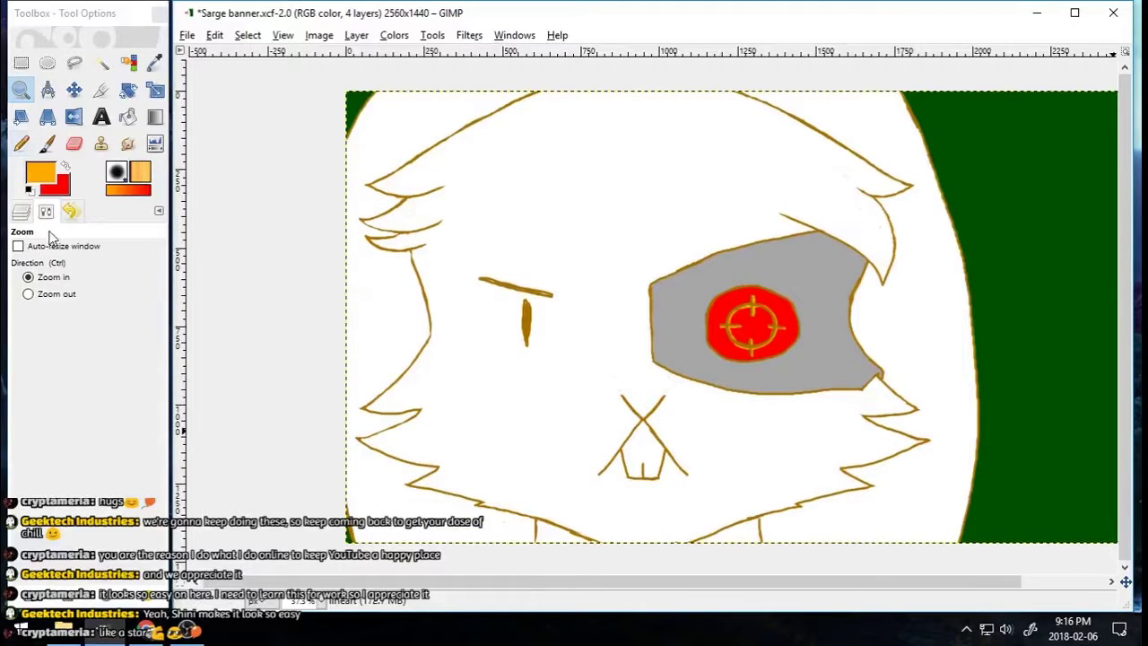
{"action": "left_click", "coordinate": [66, 166]}
{"action": "left_click", "coordinate": [41, 173]}
{"action": "left_click", "coordinate": [432, 338]}
{"action": "left_click", "coordinate": [441, 403]}
{"action": "left_click", "coordinate": [48, 146]}
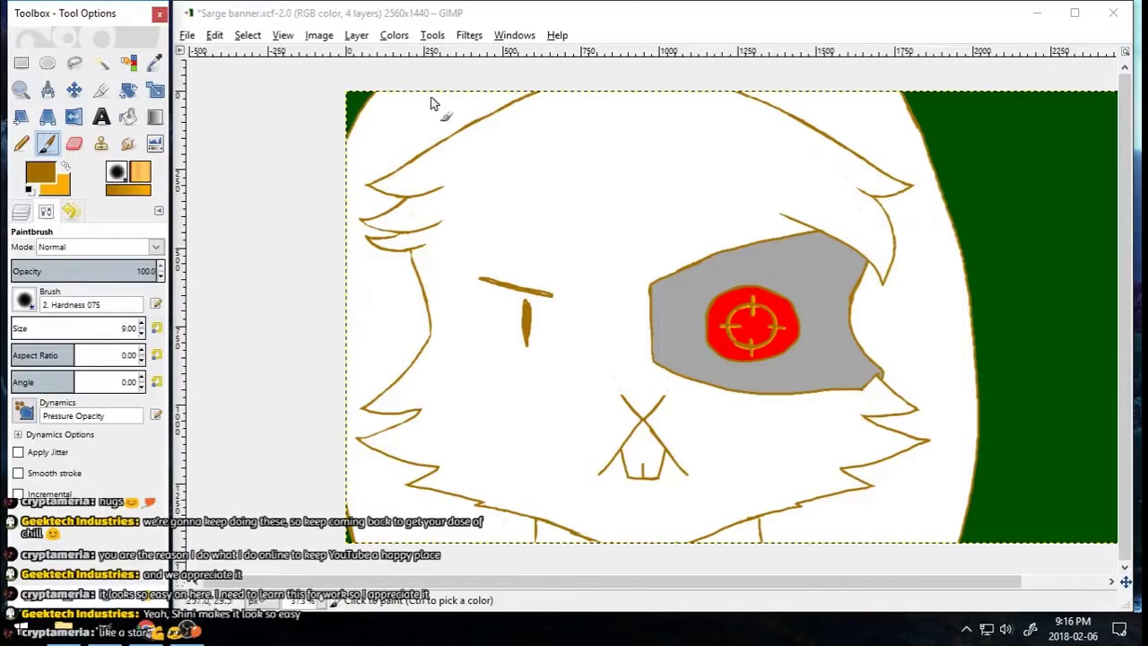
{"action": "left_click_drag", "start_coordinate": [424, 119], "coordinate": [372, 167]}
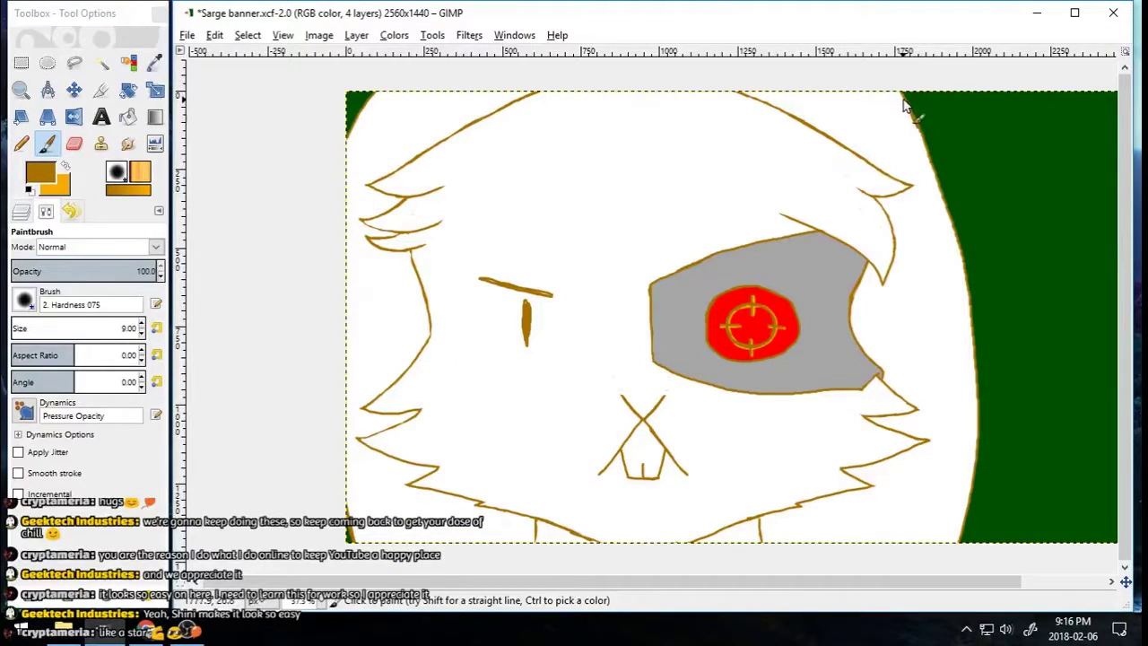
{"action": "scroll", "coordinate": [931, 145], "scroll_direction": "right", "scroll_amount": 2}
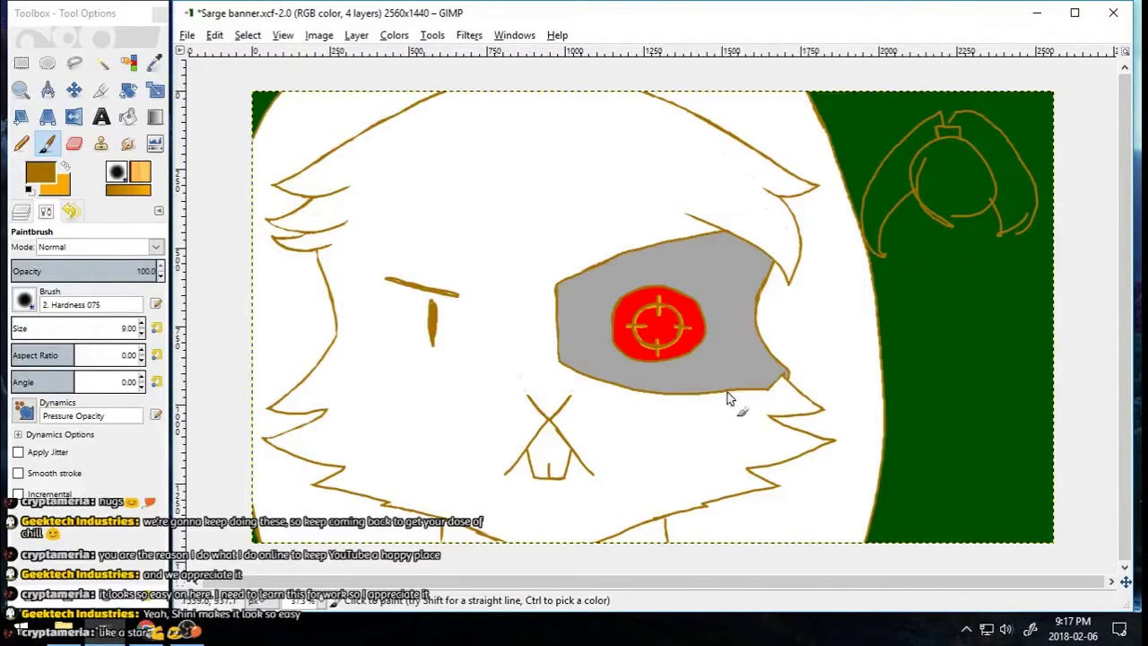
{"action": "left_click_drag", "start_coordinate": [805, 99], "coordinate": [893, 553]}
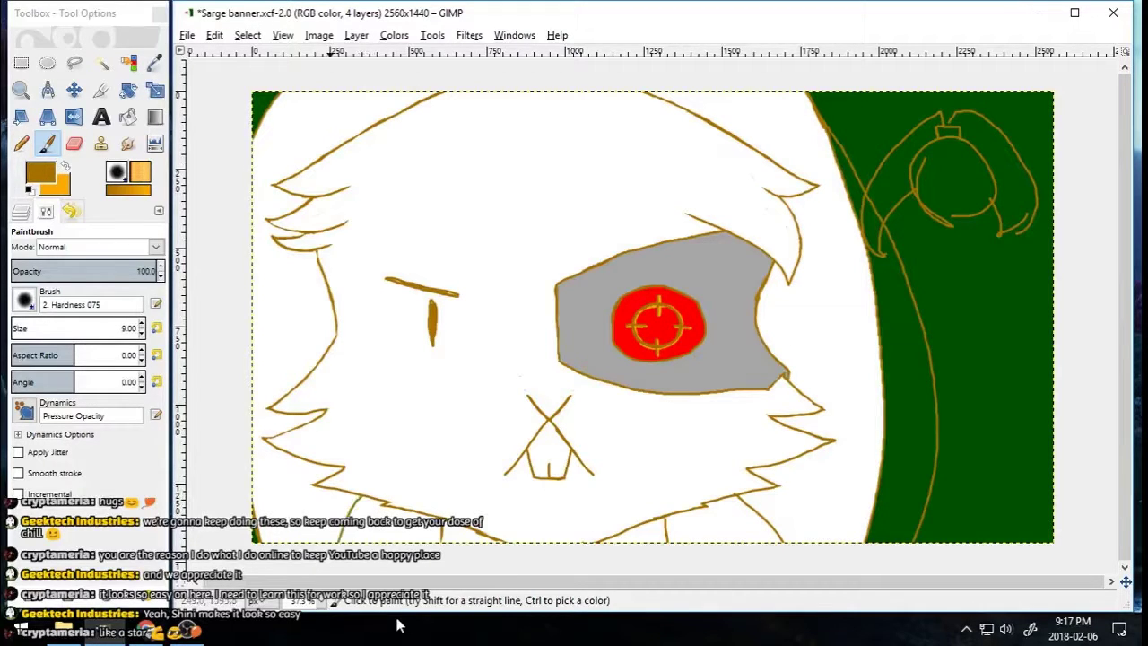
Step: Erase the old right head outline and the round sketch from the lineart, enlarging the Eraser to 30
{"action": "key", "text": "shift+e"}
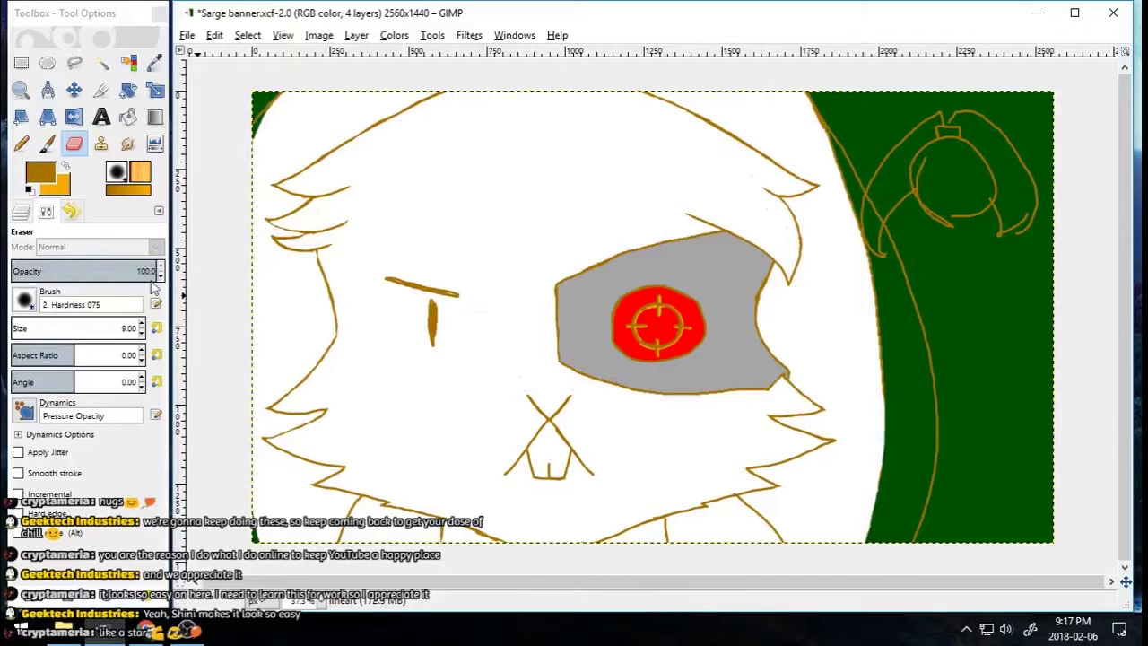
{"action": "key", "text": "bracketright"}
{"action": "key", "text": "bracketright"}
{"action": "key", "text": "bracketright"}
{"action": "key", "text": "bracketright"}
{"action": "key", "text": "bracketright"}
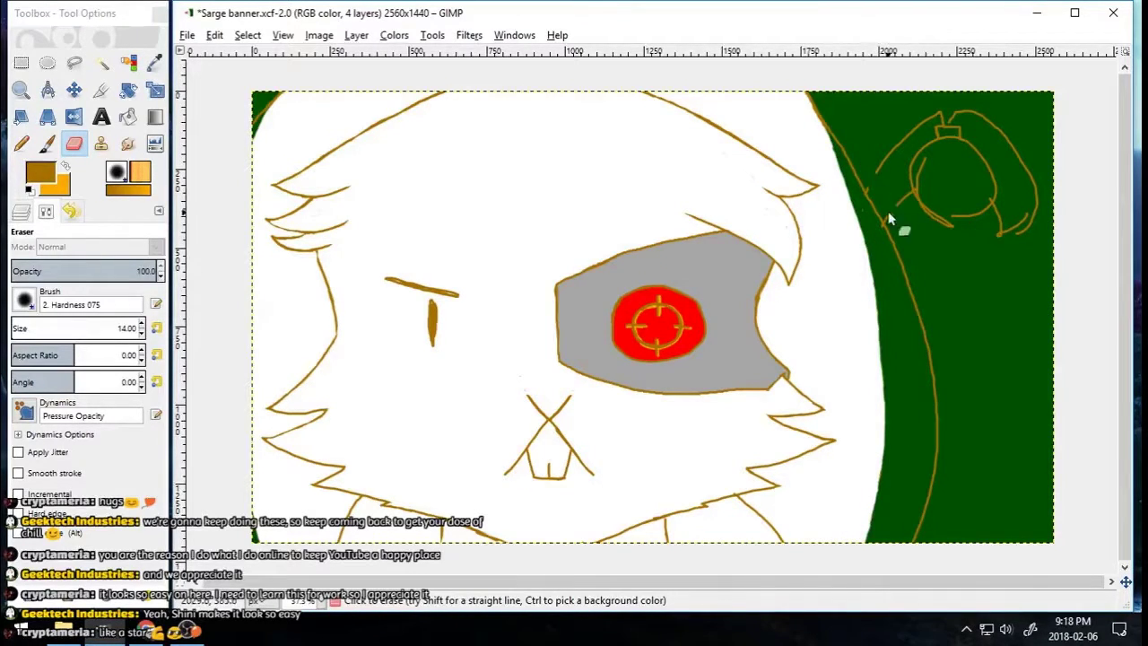
{"action": "left_click_drag", "start_coordinate": [873, 165], "coordinate": [938, 117]}
{"action": "left_click", "coordinate": [140, 323]}
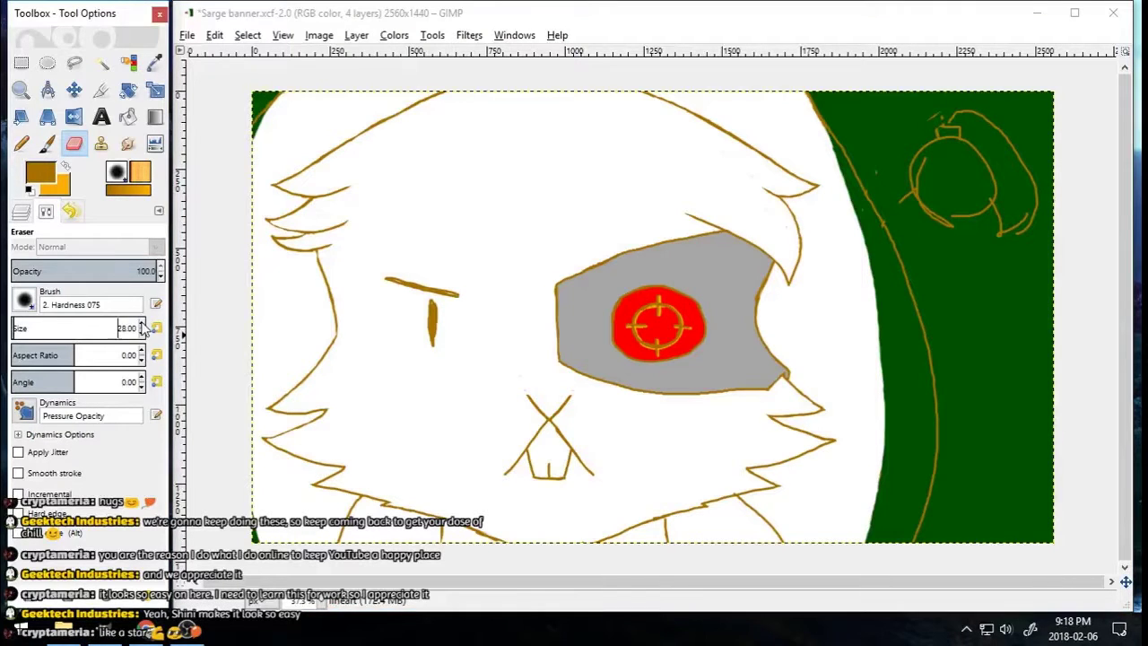
{"action": "left_click", "coordinate": [141, 325]}
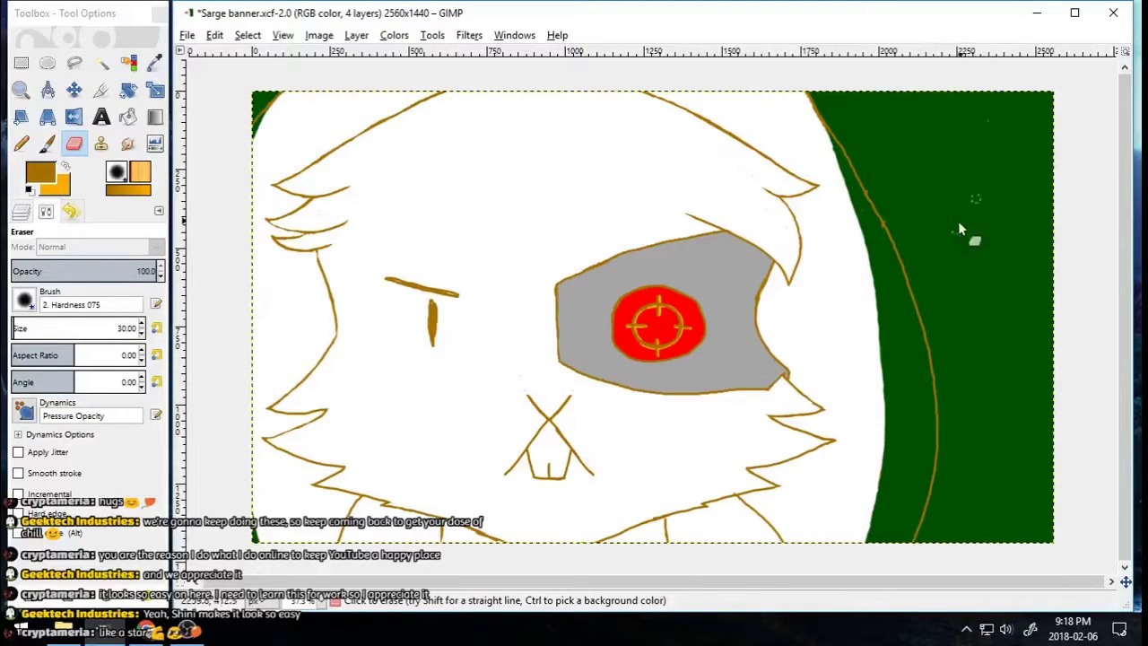
Step: Fill the gap between the head and its new right outline with white on the colour layer using Paintbrush and Bucket Fill
{"action": "left_click", "coordinate": [30, 190]}
{"action": "left_click", "coordinate": [66, 166]}
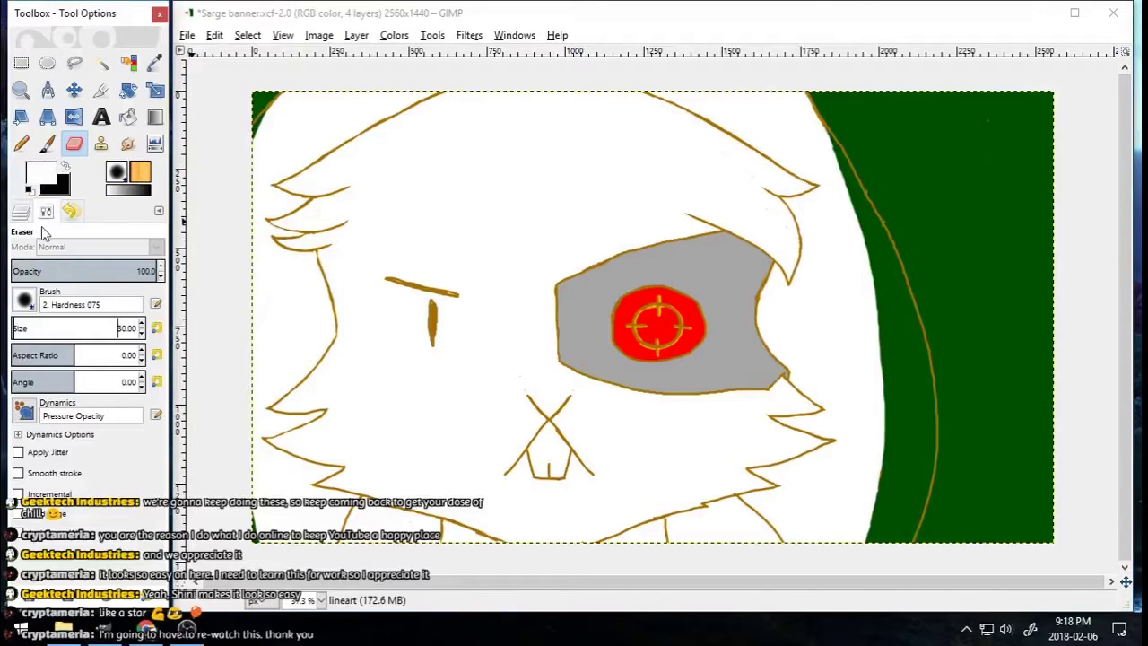
{"action": "left_click", "coordinate": [21, 212]}
{"action": "left_click", "coordinate": [120, 324]}
{"action": "mouse_move", "coordinate": [257, 142]}
{"action": "left_mouse_down"}
{"action": "mouse_move", "coordinate": [276, 97]}
{"action": "mouse_move", "coordinate": [258, 123]}
{"action": "left_mouse_up"}
{"action": "key", "text": "ctrl+z"}
{"action": "left_click", "coordinate": [47, 143]}
{"action": "left_click_drag", "start_coordinate": [254, 515], "coordinate": [256, 548]}
{"action": "mouse_move", "coordinate": [877, 491]}
{"action": "left_mouse_down"}
{"action": "mouse_move", "coordinate": [867, 255]}
{"action": "mouse_move", "coordinate": [799, 92]}
{"action": "mouse_move", "coordinate": [855, 173]}
{"action": "mouse_move", "coordinate": [933, 484]}
{"action": "left_mouse_up"}
{"action": "key", "text": "shift+b"}
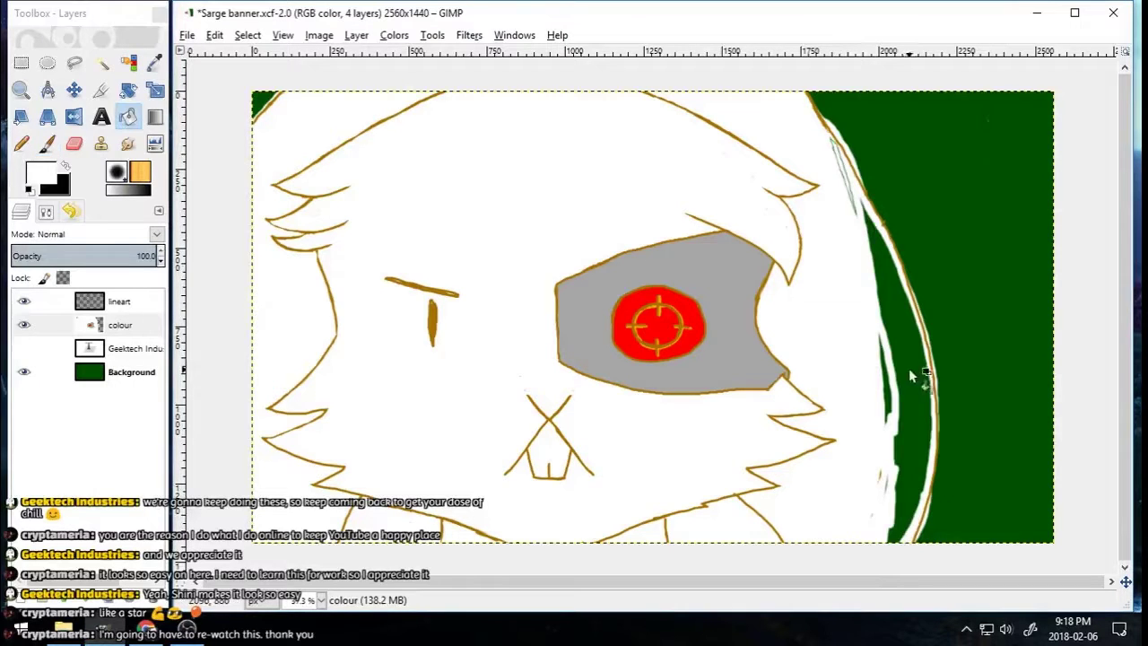
{"action": "left_click", "coordinate": [881, 483]}
Step: Erase the white spill outside the head outline at the banner's upper-left corner
{"action": "left_click", "coordinate": [20, 89]}
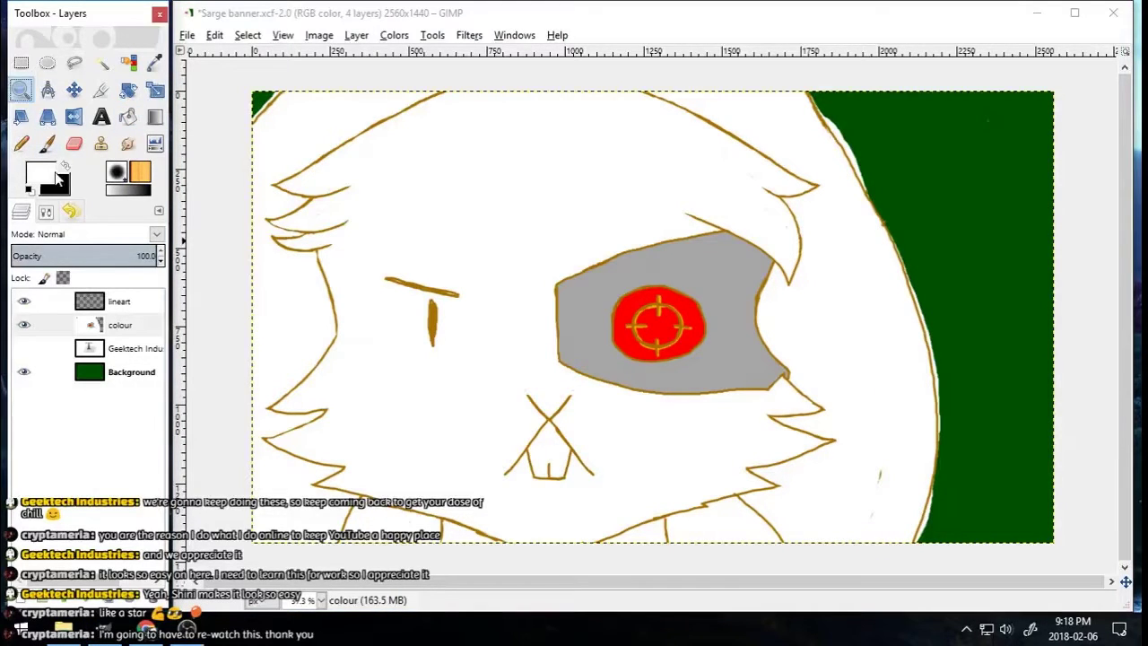
{"action": "left_click", "coordinate": [45, 211]}
{"action": "left_click_drag", "start_coordinate": [230, 78], "coordinate": [304, 138]}
{"action": "left_click", "coordinate": [74, 143]}
{"action": "mouse_move", "coordinate": [739, 161]}
{"action": "left_mouse_down"}
{"action": "mouse_move", "coordinate": [712, 199]}
{"action": "mouse_move", "coordinate": [652, 233]}
{"action": "left_mouse_up"}
Step: Erase the white below the left jaw line, between the left body line and the vertical line, with a size 14 Eraser
{"action": "left_click_drag", "start_coordinate": [1125, 106], "coordinate": [1124, 531]}
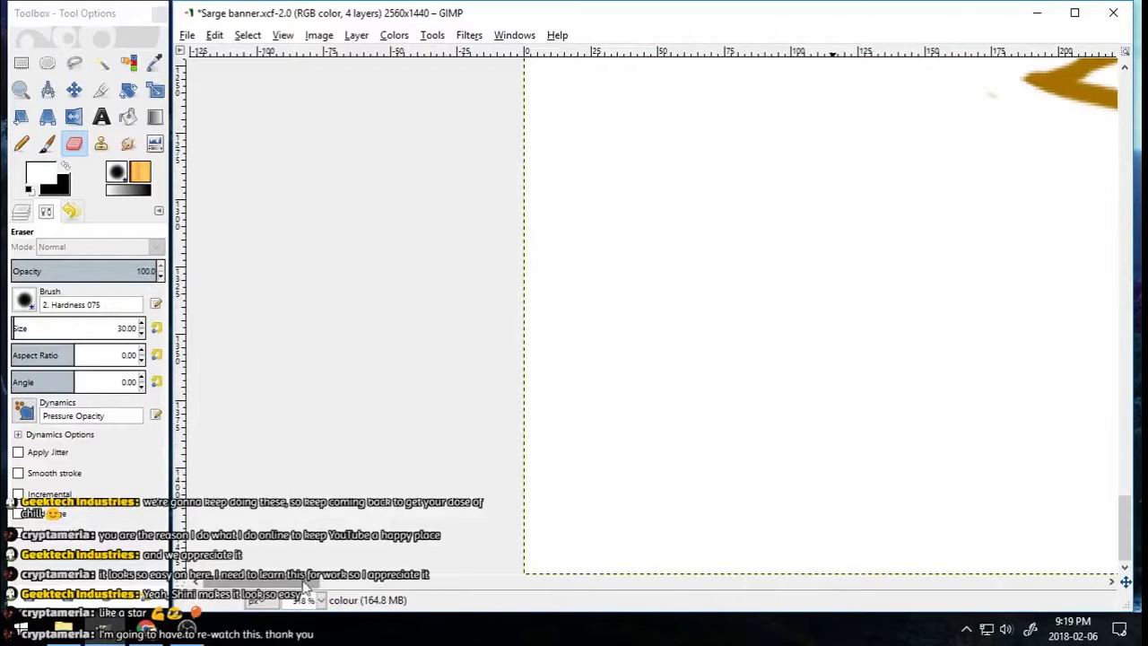
{"action": "left_click_drag", "start_coordinate": [305, 583], "coordinate": [380, 582]}
{"action": "mouse_move", "coordinate": [518, 366]}
{"action": "left_mouse_down"}
{"action": "mouse_move", "coordinate": [490, 442]}
{"action": "mouse_move", "coordinate": [565, 255]}
{"action": "mouse_move", "coordinate": [748, 258]}
{"action": "mouse_move", "coordinate": [504, 504]}
{"action": "left_mouse_up"}
{"action": "key", "text": "p"}
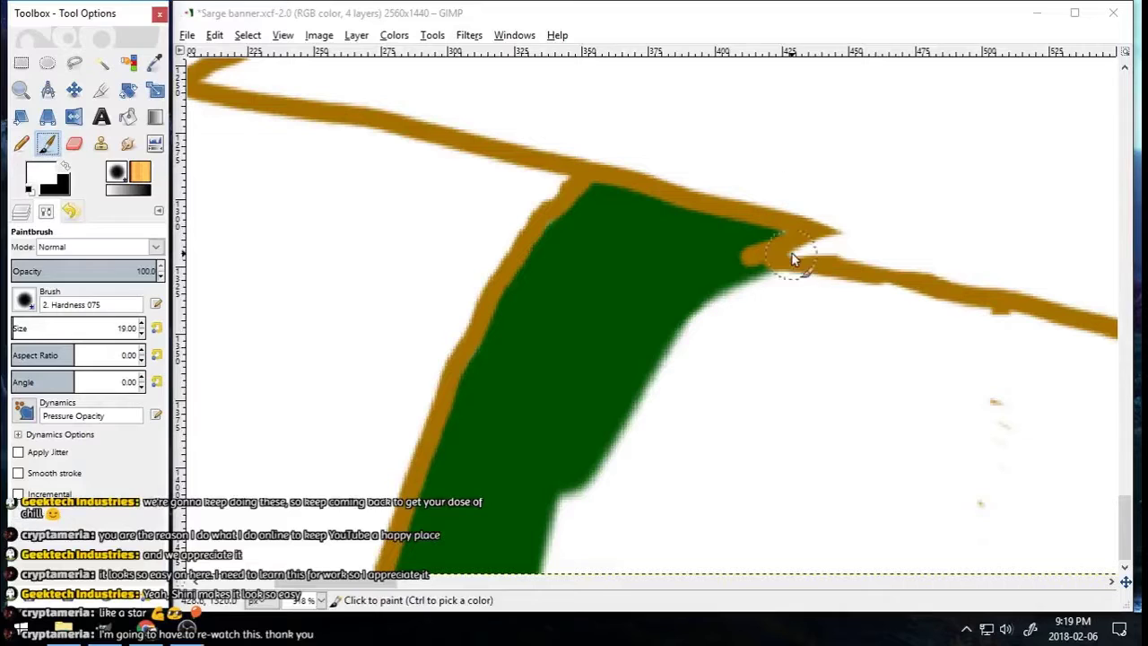
{"action": "left_click", "coordinate": [142, 333]}
{"action": "left_click", "coordinate": [74, 143]}
{"action": "left_click_drag", "start_coordinate": [751, 251], "coordinate": [550, 565]}
{"action": "mouse_move", "coordinate": [382, 582]}
{"action": "left_mouse_down"}
{"action": "mouse_move", "coordinate": [424, 580]}
{"action": "mouse_move", "coordinate": [406, 582]}
{"action": "left_mouse_up"}
{"action": "mouse_move", "coordinate": [628, 288]}
{"action": "left_mouse_down"}
{"action": "mouse_move", "coordinate": [930, 341]}
{"action": "mouse_move", "coordinate": [1070, 529]}
{"action": "mouse_move", "coordinate": [1035, 502]}
{"action": "mouse_move", "coordinate": [1012, 504]}
{"action": "mouse_move", "coordinate": [999, 440]}
{"action": "mouse_move", "coordinate": [492, 599]}
{"action": "mouse_move", "coordinate": [483, 401]}
{"action": "mouse_move", "coordinate": [528, 446]}
{"action": "mouse_move", "coordinate": [638, 511]}
{"action": "mouse_move", "coordinate": [769, 337]}
{"action": "mouse_move", "coordinate": [965, 364]}
{"action": "left_mouse_up"}
Step: Erase the white beneath the right jaw line, up to the right vertical line, on the colour layer
{"action": "left_click_drag", "start_coordinate": [373, 583], "coordinate": [636, 599]}
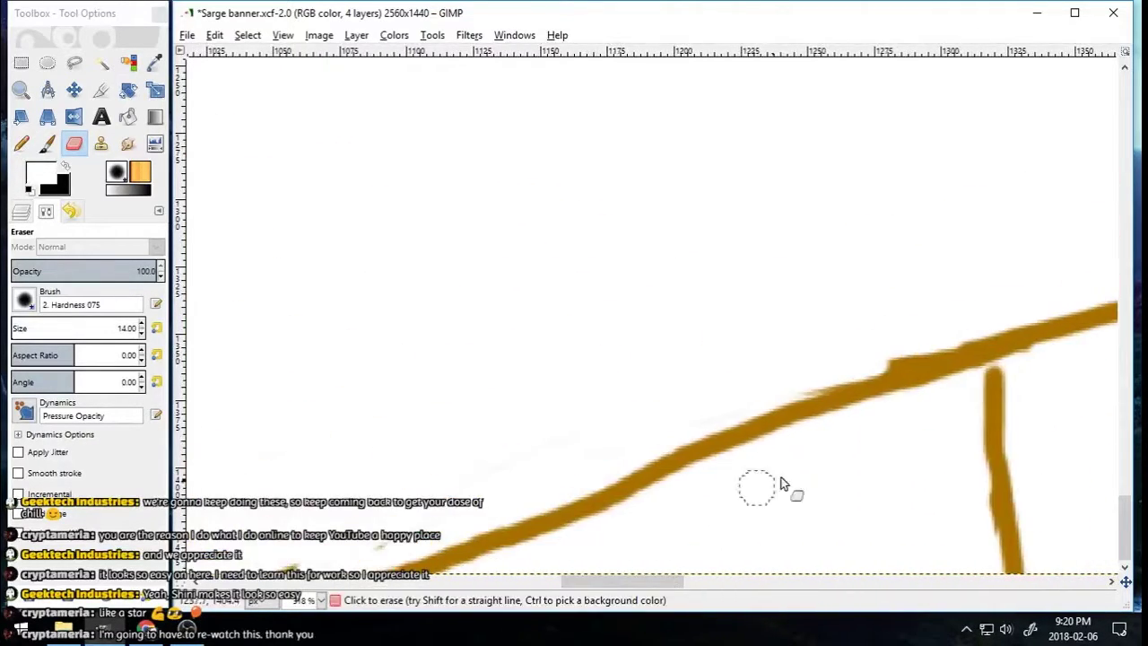
{"action": "left_click_drag", "start_coordinate": [850, 438], "coordinate": [793, 457]}
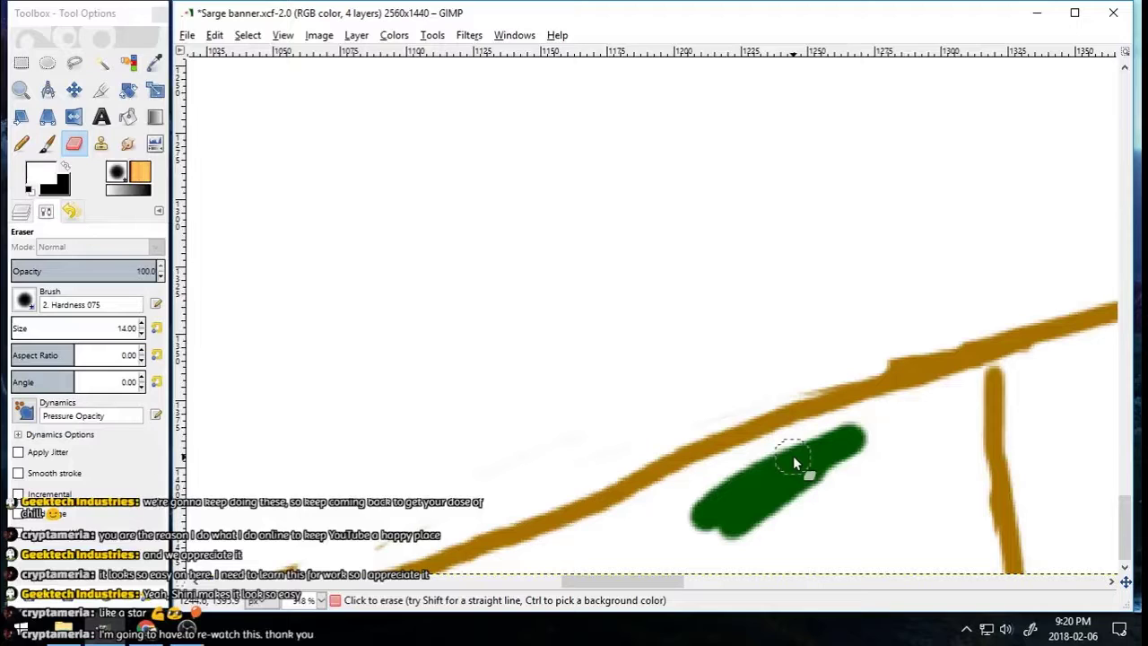
{"action": "mouse_move", "coordinate": [792, 462]}
{"action": "left_mouse_down"}
{"action": "mouse_move", "coordinate": [866, 439]}
{"action": "mouse_move", "coordinate": [787, 451]}
{"action": "mouse_move", "coordinate": [959, 389]}
{"action": "mouse_move", "coordinate": [978, 370]}
{"action": "mouse_move", "coordinate": [993, 575]}
{"action": "mouse_move", "coordinate": [954, 571]}
{"action": "mouse_move", "coordinate": [926, 602]}
{"action": "mouse_move", "coordinate": [878, 610]}
{"action": "mouse_move", "coordinate": [795, 476]}
{"action": "mouse_move", "coordinate": [755, 492]}
{"action": "mouse_move", "coordinate": [811, 435]}
{"action": "mouse_move", "coordinate": [716, 528]}
{"action": "mouse_move", "coordinate": [725, 482]}
{"action": "mouse_move", "coordinate": [677, 474]}
{"action": "left_mouse_up"}
Step: Erase the stray brown marks along the jaw lines on the lineart layer
{"action": "left_click_drag", "start_coordinate": [597, 582], "coordinate": [548, 593]}
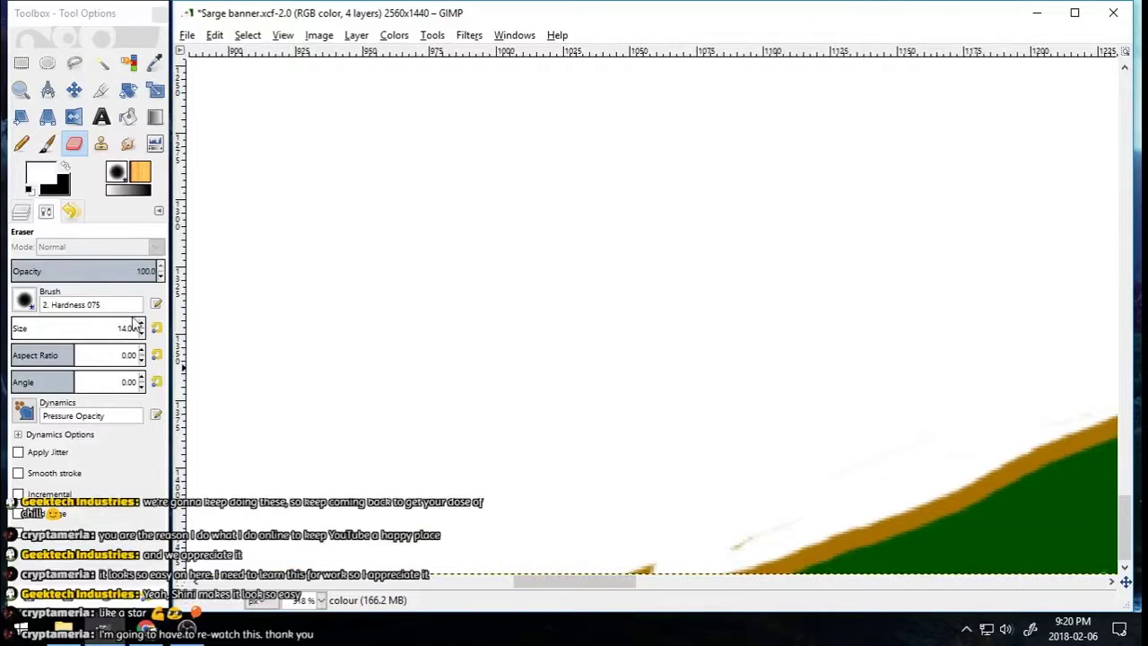
{"action": "left_click", "coordinate": [23, 213]}
{"action": "left_click", "coordinate": [118, 301]}
{"action": "left_click_drag", "start_coordinate": [762, 524], "coordinate": [640, 567]}
{"action": "left_click_drag", "start_coordinate": [584, 589], "coordinate": [479, 589]}
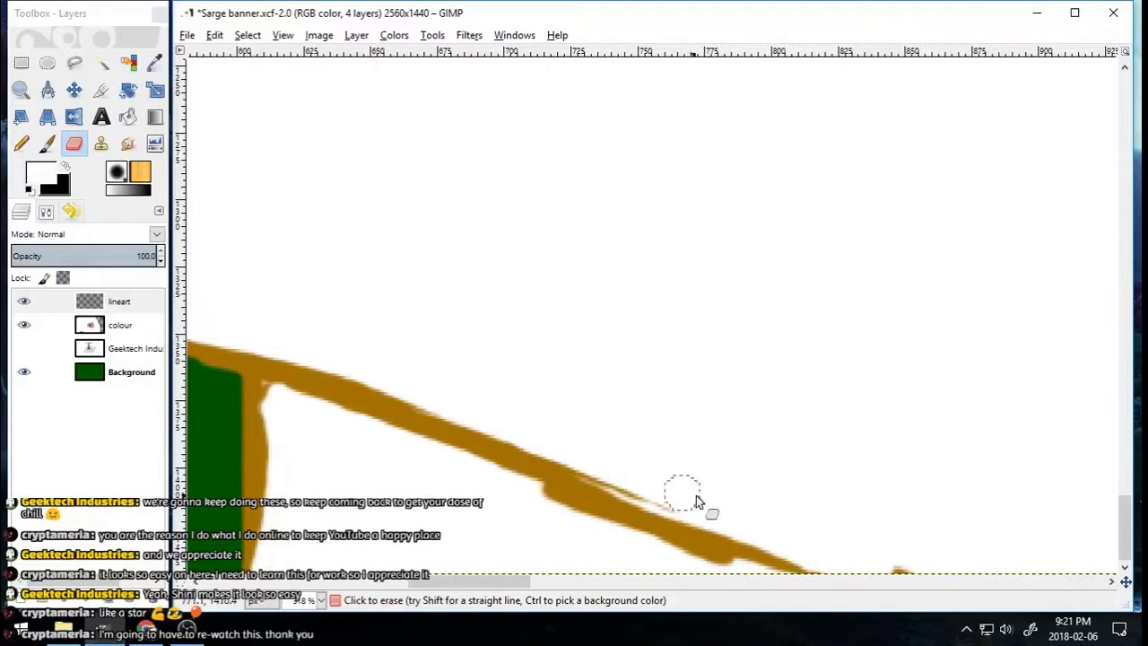
{"action": "left_click_drag", "start_coordinate": [692, 498], "coordinate": [622, 477]}
Step: Bucket-fill the area beneath the right jaw line and the top of the vertical line with white on the lineart layer
{"action": "mouse_move", "coordinate": [480, 589]}
{"action": "left_mouse_down"}
{"action": "mouse_move", "coordinate": [740, 589]}
{"action": "mouse_move", "coordinate": [730, 618]}
{"action": "mouse_move", "coordinate": [774, 588]}
{"action": "mouse_move", "coordinate": [620, 592]}
{"action": "left_mouse_up"}
{"action": "left_click", "coordinate": [128, 116]}
{"action": "left_click", "coordinate": [725, 512]}
{"action": "left_click", "coordinate": [846, 369]}
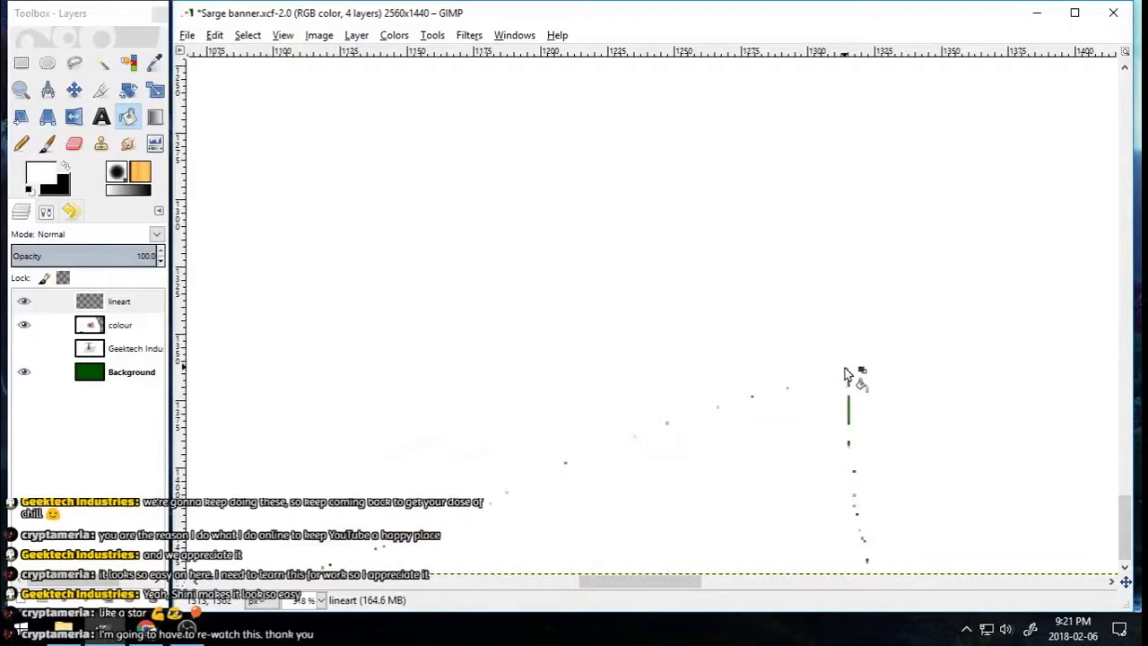
Step: Undo the last two fills and erase the stray marks around the right jaw line on the lineart layer
{"action": "key", "text": "ctrl+z"}
{"action": "key", "text": "ctrl+z"}
{"action": "left_click", "coordinate": [45, 321]}
{"action": "left_click", "coordinate": [781, 457]}
{"action": "mouse_move", "coordinate": [675, 582]}
{"action": "left_mouse_down"}
{"action": "mouse_move", "coordinate": [765, 585]}
{"action": "mouse_move", "coordinate": [756, 584]}
{"action": "left_mouse_up"}
{"action": "left_click", "coordinate": [97, 302]}
{"action": "left_click", "coordinate": [74, 143]}
{"action": "left_click_drag", "start_coordinate": [816, 153], "coordinate": [871, 143]}
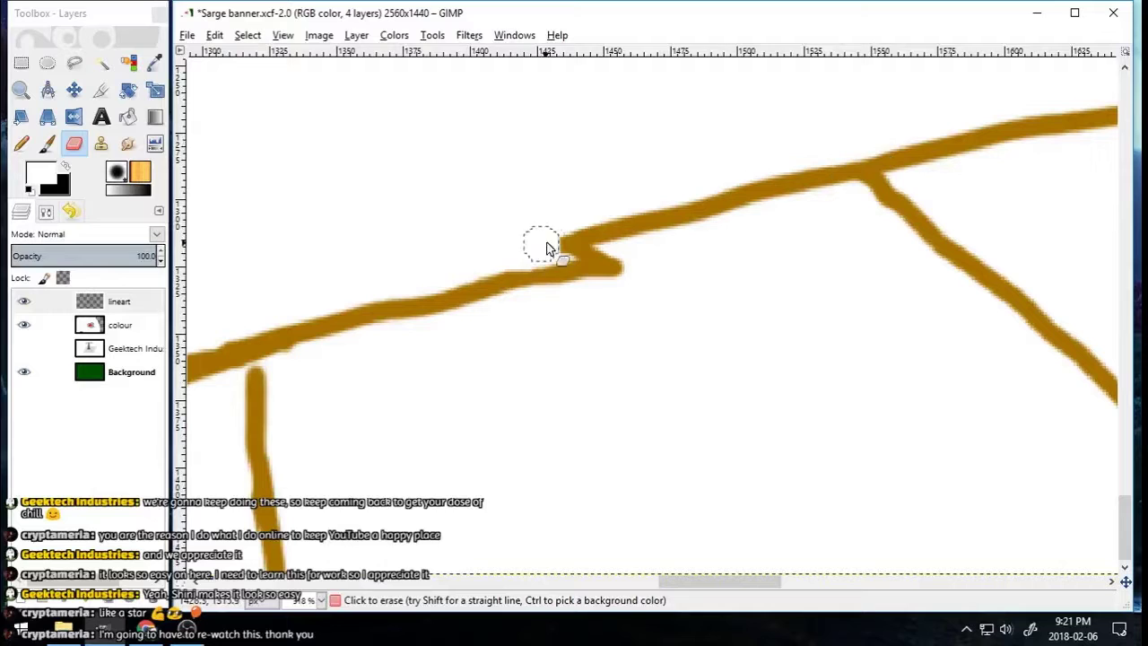
Step: Erase the white beneath the right jaw line, up to the diagonal body line, on the colour layer
{"action": "key", "text": "Page_Down"}
{"action": "mouse_move", "coordinate": [628, 367]}
{"action": "left_mouse_down"}
{"action": "mouse_move", "coordinate": [661, 302]}
{"action": "mouse_move", "coordinate": [383, 342]}
{"action": "mouse_move", "coordinate": [298, 386]}
{"action": "mouse_move", "coordinate": [310, 547]}
{"action": "mouse_move", "coordinate": [385, 385]}
{"action": "mouse_move", "coordinate": [583, 326]}
{"action": "mouse_move", "coordinate": [431, 538]}
{"action": "mouse_move", "coordinate": [513, 488]}
{"action": "mouse_move", "coordinate": [637, 474]}
{"action": "mouse_move", "coordinate": [615, 244]}
{"action": "mouse_move", "coordinate": [690, 290]}
{"action": "mouse_move", "coordinate": [741, 254]}
{"action": "mouse_move", "coordinate": [820, 232]}
{"action": "left_mouse_up"}
{"action": "left_click_drag", "start_coordinate": [741, 585], "coordinate": [787, 585]}
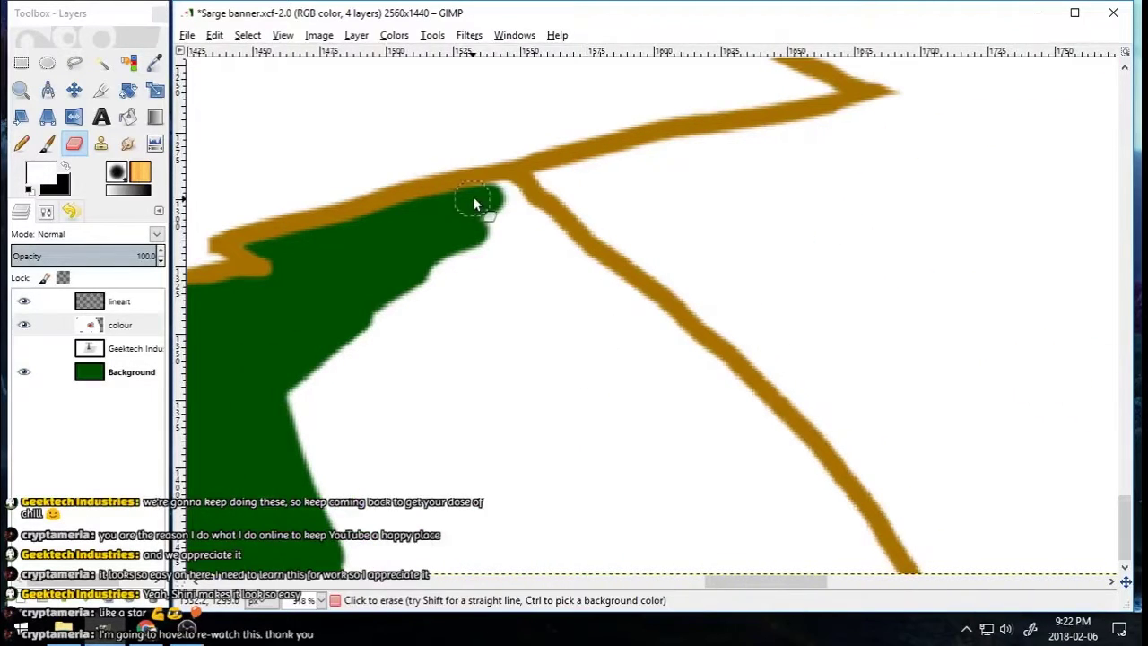
{"action": "mouse_move", "coordinate": [475, 205]}
{"action": "left_mouse_down"}
{"action": "mouse_move", "coordinate": [531, 213]}
{"action": "mouse_move", "coordinate": [825, 487]}
{"action": "mouse_move", "coordinate": [854, 531]}
{"action": "mouse_move", "coordinate": [679, 577]}
{"action": "mouse_move", "coordinate": [321, 581]}
{"action": "left_mouse_up"}
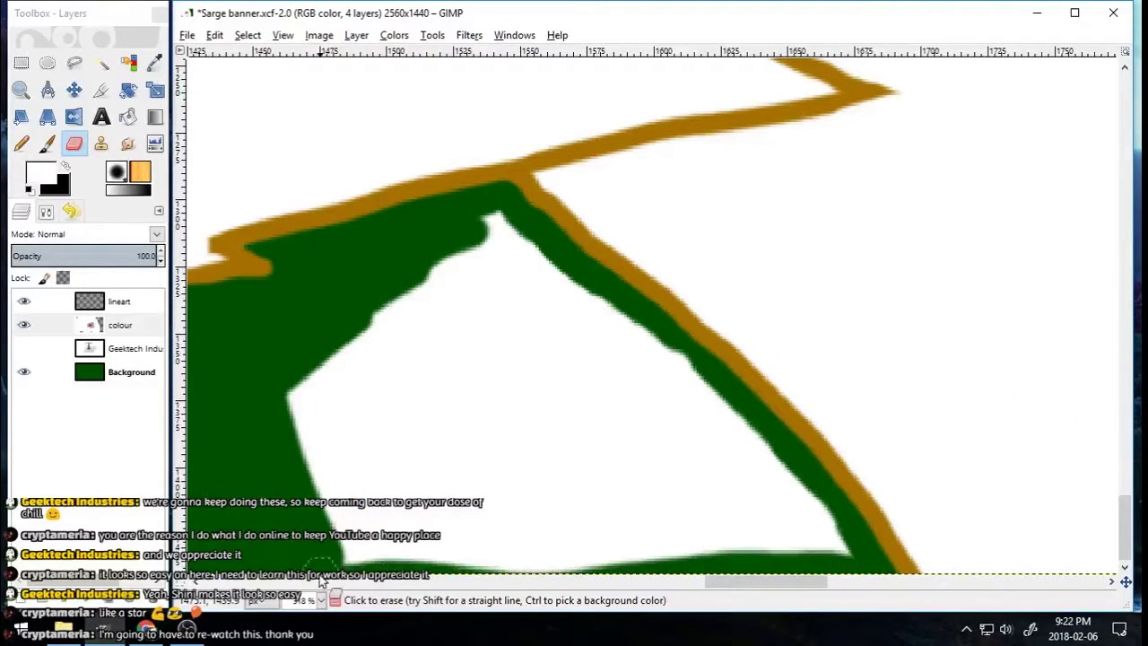
{"action": "mouse_move", "coordinate": [433, 318]}
{"action": "left_mouse_down"}
{"action": "mouse_move", "coordinate": [496, 303]}
{"action": "mouse_move", "coordinate": [517, 569]}
{"action": "mouse_move", "coordinate": [442, 257]}
{"action": "mouse_move", "coordinate": [388, 305]}
{"action": "mouse_move", "coordinate": [432, 329]}
{"action": "mouse_move", "coordinate": [415, 556]}
{"action": "left_mouse_up"}
{"action": "mouse_move", "coordinate": [548, 278]}
{"action": "left_mouse_down"}
{"action": "mouse_move", "coordinate": [846, 545]}
{"action": "mouse_move", "coordinate": [769, 548]}
{"action": "mouse_move", "coordinate": [632, 500]}
{"action": "mouse_move", "coordinate": [713, 509]}
{"action": "left_mouse_up"}
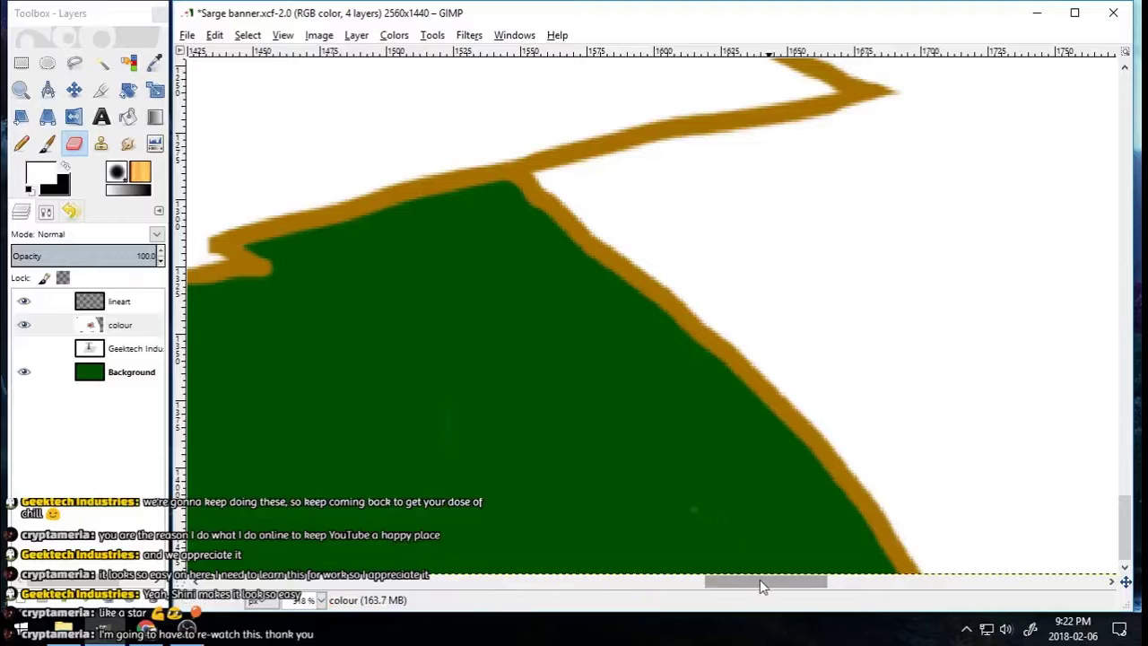
Step: Clean the lineart along the bottom of the character's outer right outline and erase the white outside it on the colour layer
{"action": "left_click_drag", "start_coordinate": [761, 582], "coordinate": [915, 591]}
{"action": "left_click", "coordinate": [119, 302]}
{"action": "left_click_drag", "start_coordinate": [544, 72], "coordinate": [445, 590]}
{"action": "left_click", "coordinate": [121, 325]}
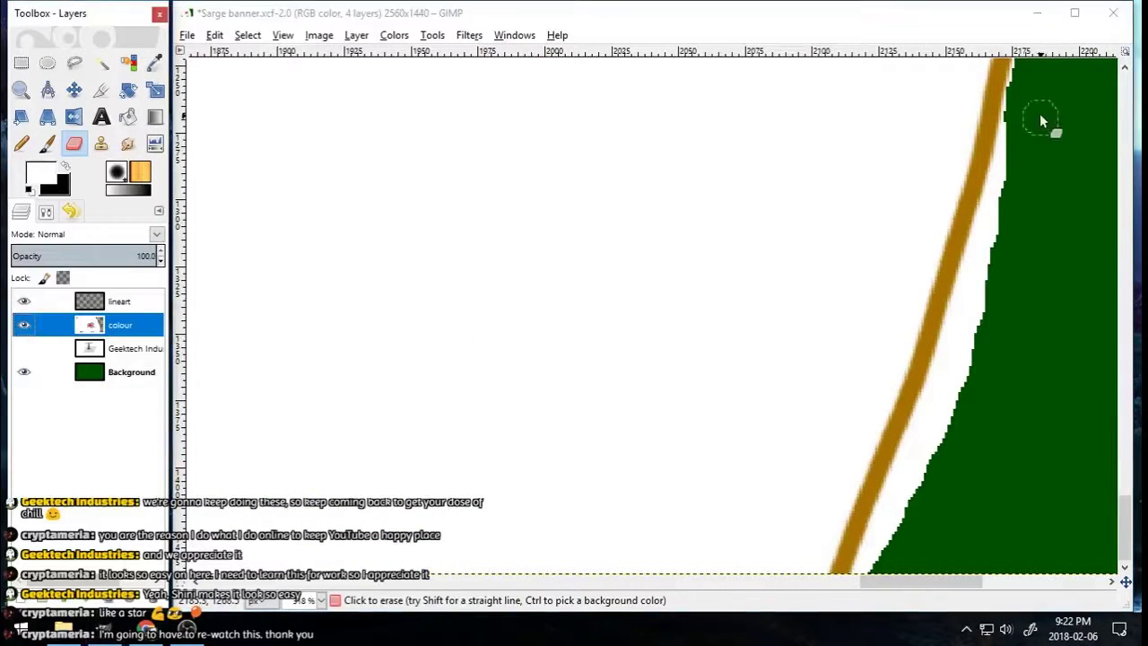
{"action": "mouse_move", "coordinate": [1023, 90]}
{"action": "left_mouse_down"}
{"action": "mouse_move", "coordinate": [981, 277]}
{"action": "mouse_move", "coordinate": [859, 581]}
{"action": "mouse_move", "coordinate": [947, 581]}
{"action": "left_mouse_up"}
Step: Erase the white strip outside the lower part of the outer right outline on the colour layer
{"action": "scroll", "coordinate": [627, 430], "scroll_direction": "up", "scroll_amount": 10}
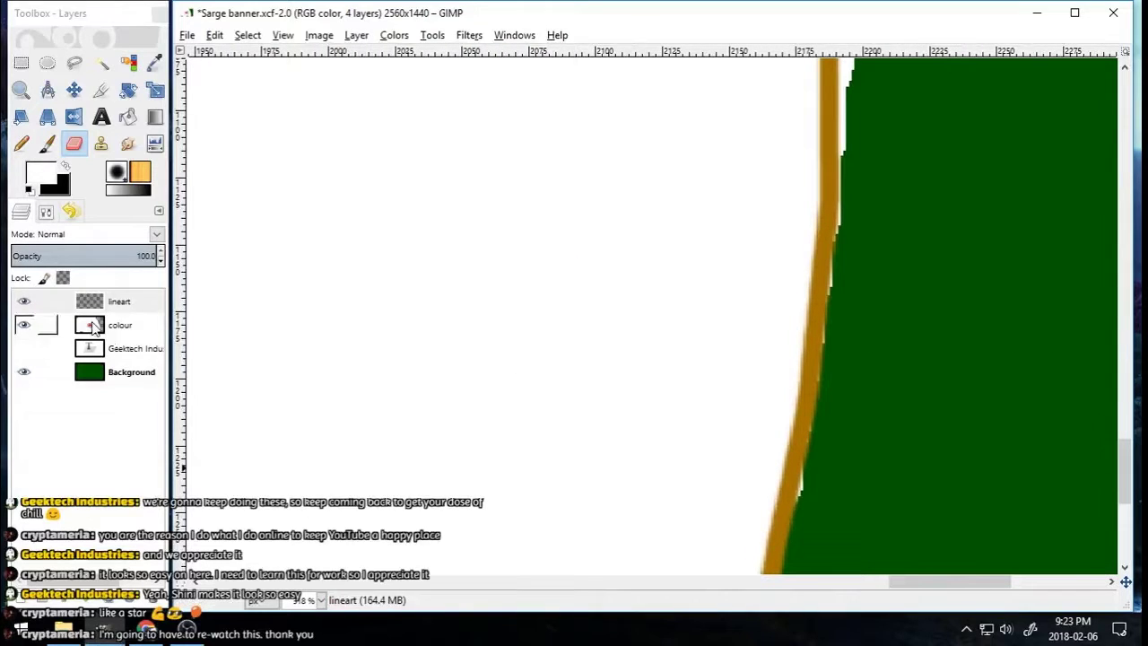
{"action": "left_click", "coordinate": [100, 325]}
{"action": "mouse_move", "coordinate": [813, 493]}
{"action": "left_mouse_down"}
{"action": "mouse_move", "coordinate": [852, 288]}
{"action": "mouse_move", "coordinate": [860, 67]}
{"action": "left_mouse_up"}
{"action": "left_click_drag", "start_coordinate": [1126, 468], "coordinate": [1127, 405]}
{"action": "left_click_drag", "start_coordinate": [830, 63], "coordinate": [847, 561]}
{"action": "left_click_drag", "start_coordinate": [1126, 408], "coordinate": [1126, 354]}
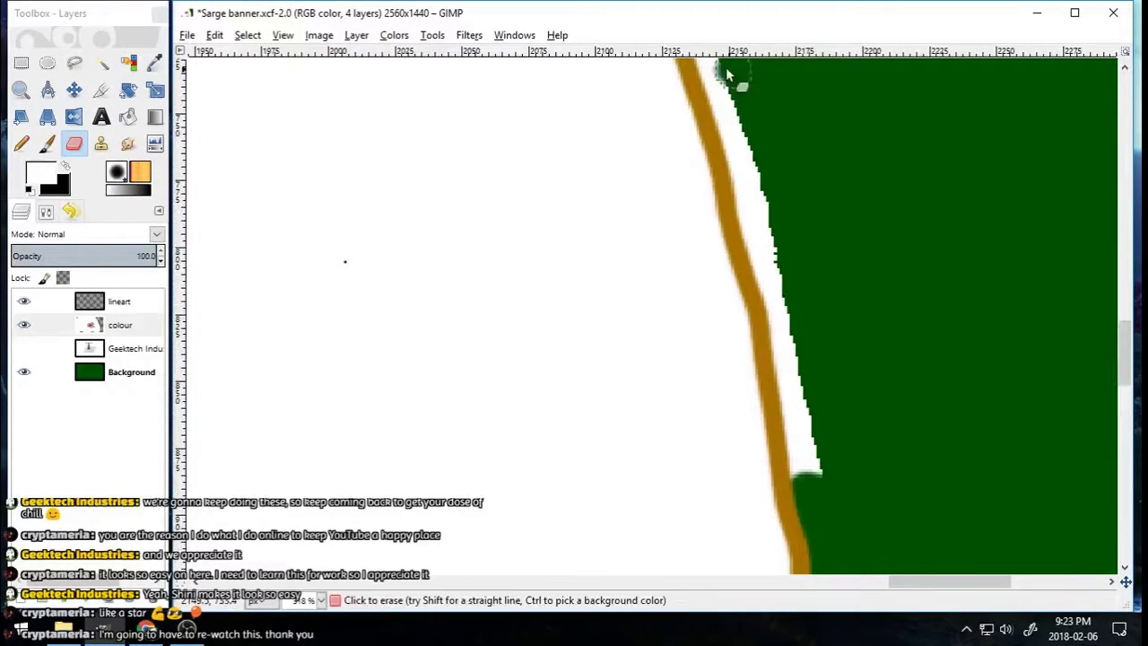
Step: Erase the white strip outside the middle part of the outer right outline on the colour layer
{"action": "left_click_drag", "start_coordinate": [726, 66], "coordinate": [807, 419]}
{"action": "left_click_drag", "start_coordinate": [1126, 354], "coordinate": [1112, 292]}
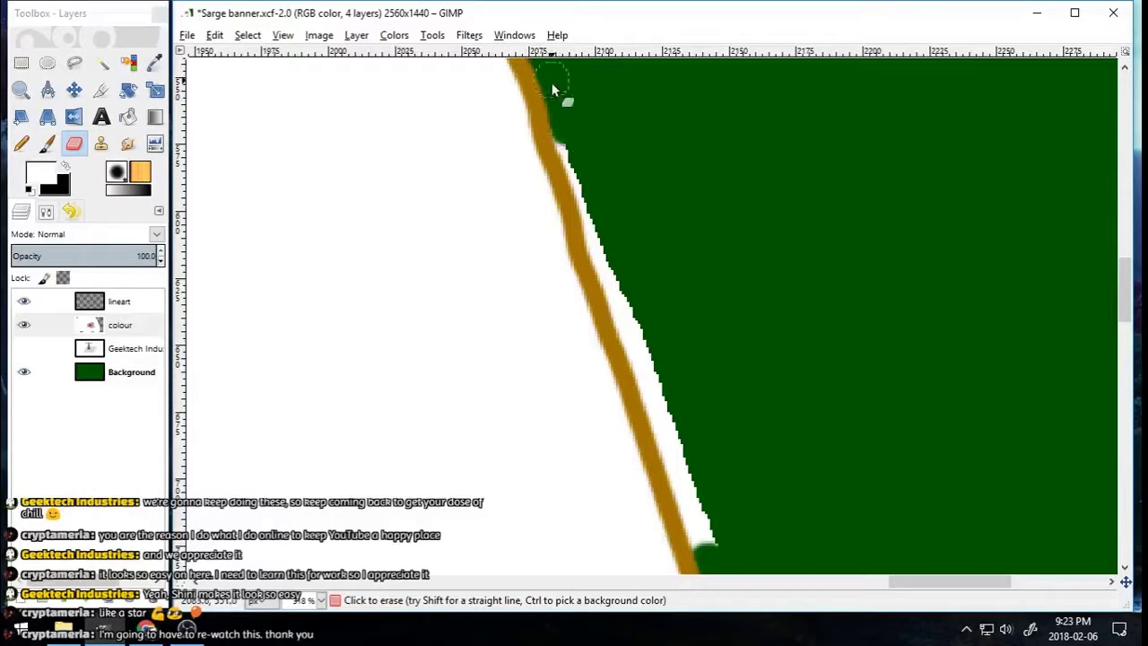
{"action": "left_click_drag", "start_coordinate": [553, 89], "coordinate": [689, 454]}
{"action": "mouse_move", "coordinate": [1124, 292]}
{"action": "left_mouse_down"}
{"action": "mouse_move", "coordinate": [1115, 282]}
{"action": "mouse_move", "coordinate": [1112, 292]}
{"action": "left_mouse_up"}
{"action": "left_click_drag", "start_coordinate": [933, 583], "coordinate": [885, 584]}
{"action": "left_click_drag", "start_coordinate": [1124, 289], "coordinate": [1125, 234]}
{"action": "left_click_drag", "start_coordinate": [791, 213], "coordinate": [888, 480]}
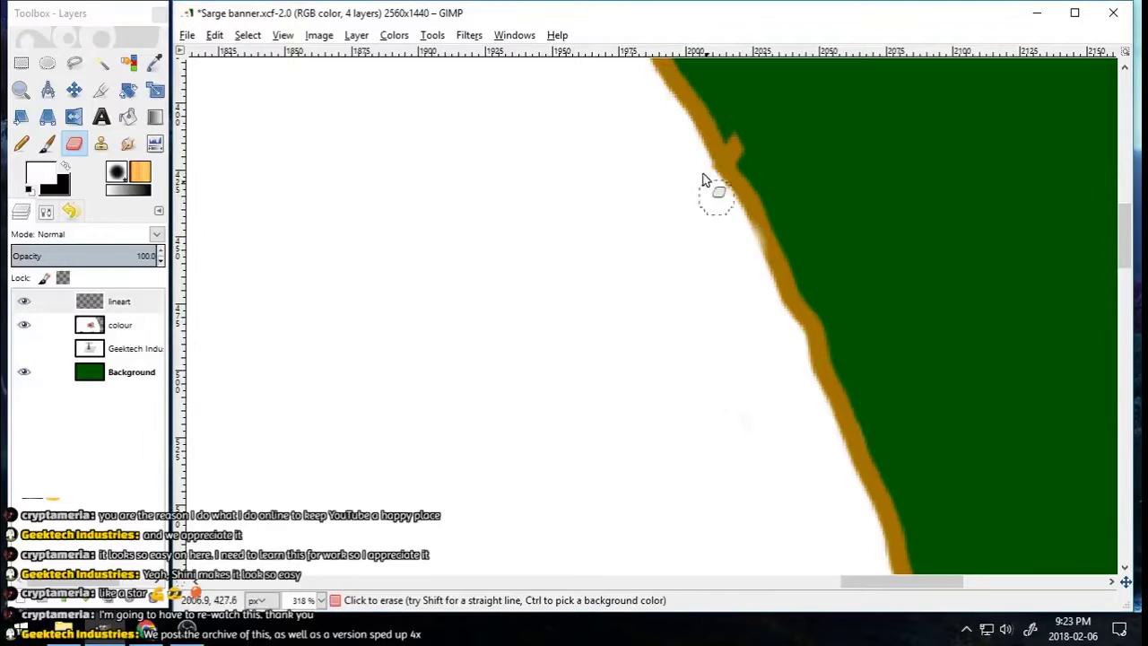
Step: Erase the white outside the upper part of the outer right outline, up to the canvas edge, and tidy the rough line
{"action": "scroll", "coordinate": [563, 419], "scroll_direction": "up", "scroll_amount": 5}
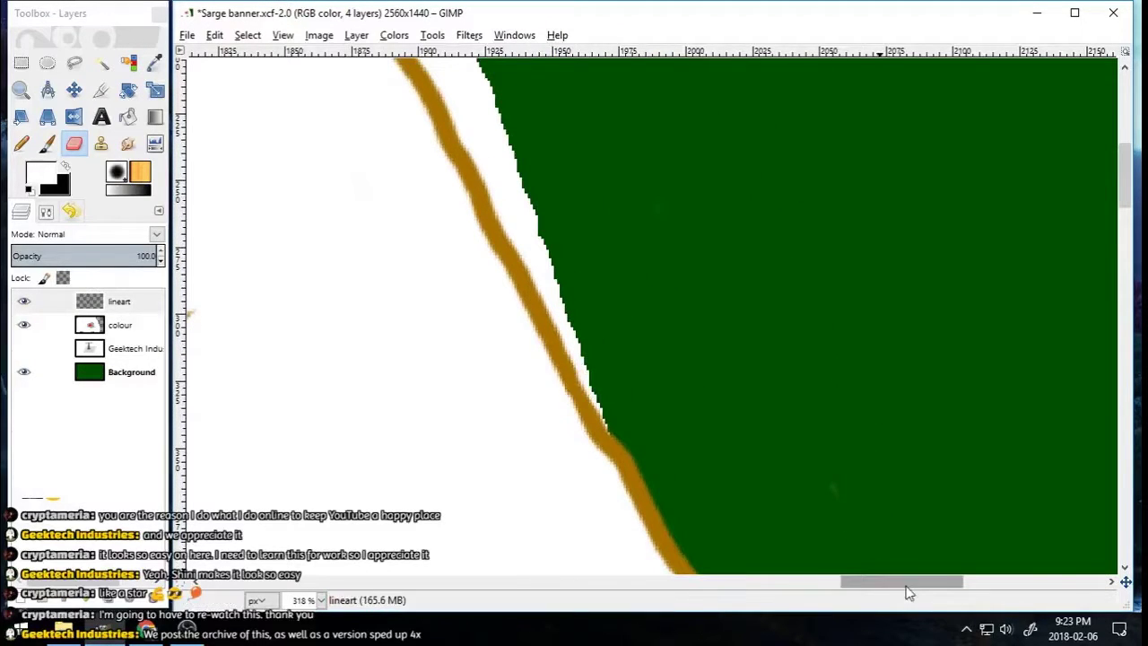
{"action": "left_click_drag", "start_coordinate": [910, 589], "coordinate": [892, 589]}
{"action": "left_click_drag", "start_coordinate": [1124, 179], "coordinate": [1125, 168]}
{"action": "left_click", "coordinate": [120, 325]}
{"action": "mouse_move", "coordinate": [554, 104]}
{"action": "left_mouse_down"}
{"action": "mouse_move", "coordinate": [533, 71]}
{"action": "mouse_move", "coordinate": [735, 417]}
{"action": "mouse_move", "coordinate": [759, 515]}
{"action": "left_mouse_up"}
{"action": "scroll", "coordinate": [296, 144], "scroll_direction": "up", "scroll_amount": 5}
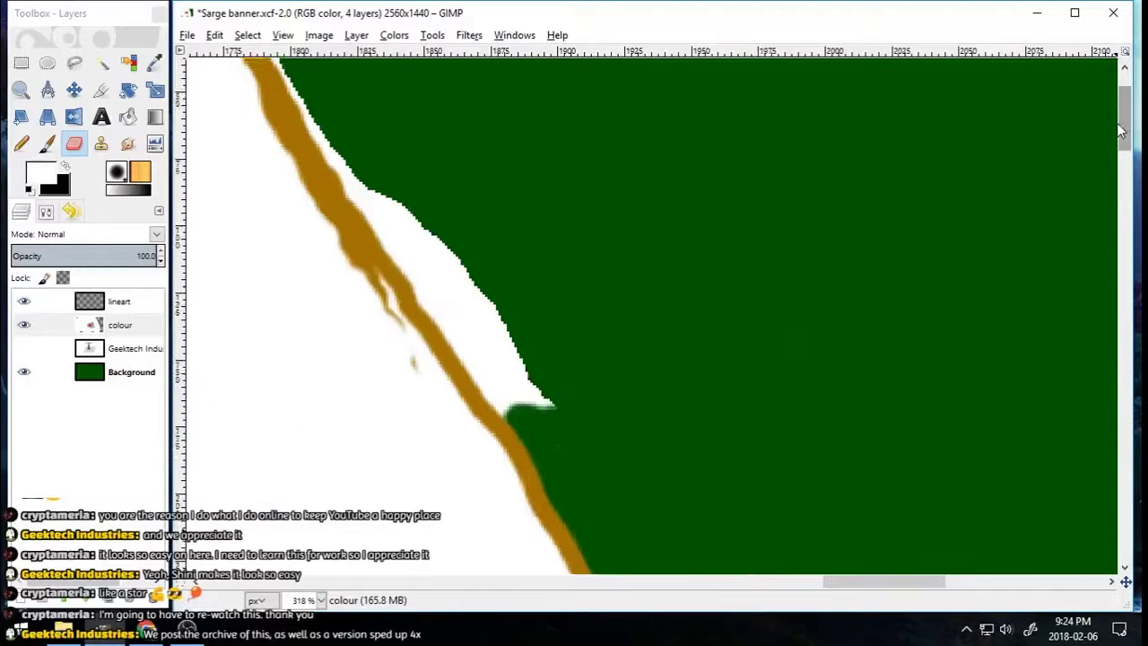
{"action": "left_click_drag", "start_coordinate": [296, 143], "coordinate": [547, 470]}
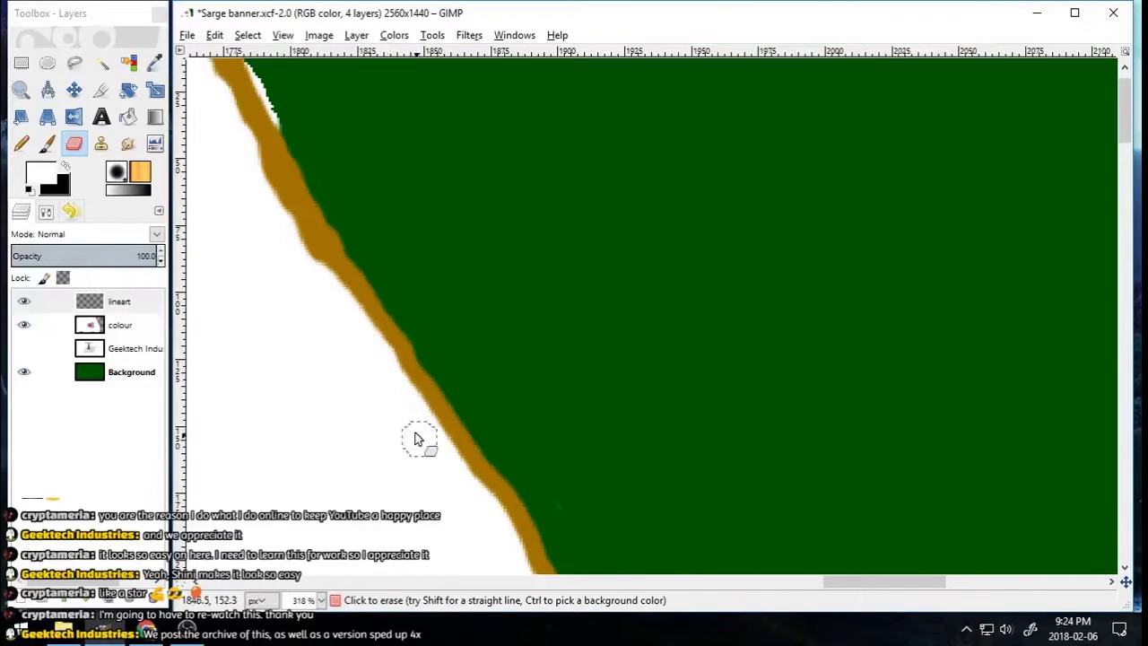
{"action": "left_click_drag", "start_coordinate": [884, 581], "coordinate": [850, 581]}
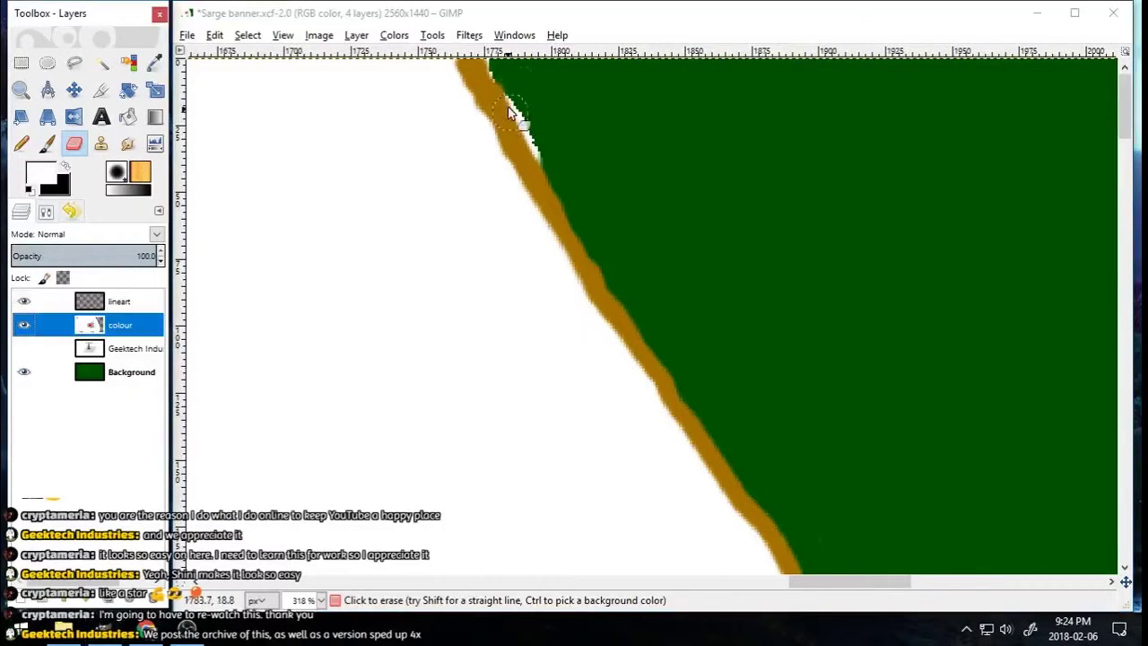
Step: Erase the stray specks around the right-hand hair tuft on the lineart layer
{"action": "left_click", "coordinate": [21, 90]}
{"action": "left_click", "coordinate": [45, 211]}
{"action": "left_click", "coordinate": [479, 416]}
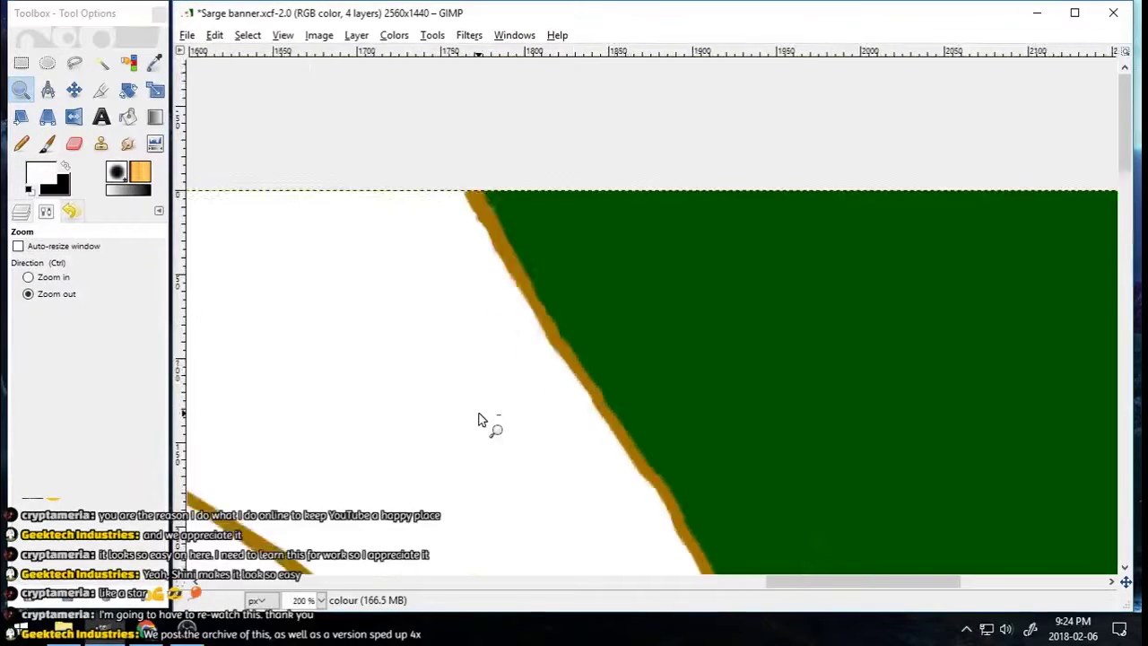
{"action": "left_click", "coordinate": [479, 416]}
{"action": "left_click", "coordinate": [479, 416]}
{"action": "left_click", "coordinate": [479, 416]}
{"action": "scroll", "coordinate": [475, 410], "scroll_direction": "down", "scroll_amount": 4}
{"action": "left_click", "coordinate": [74, 145]}
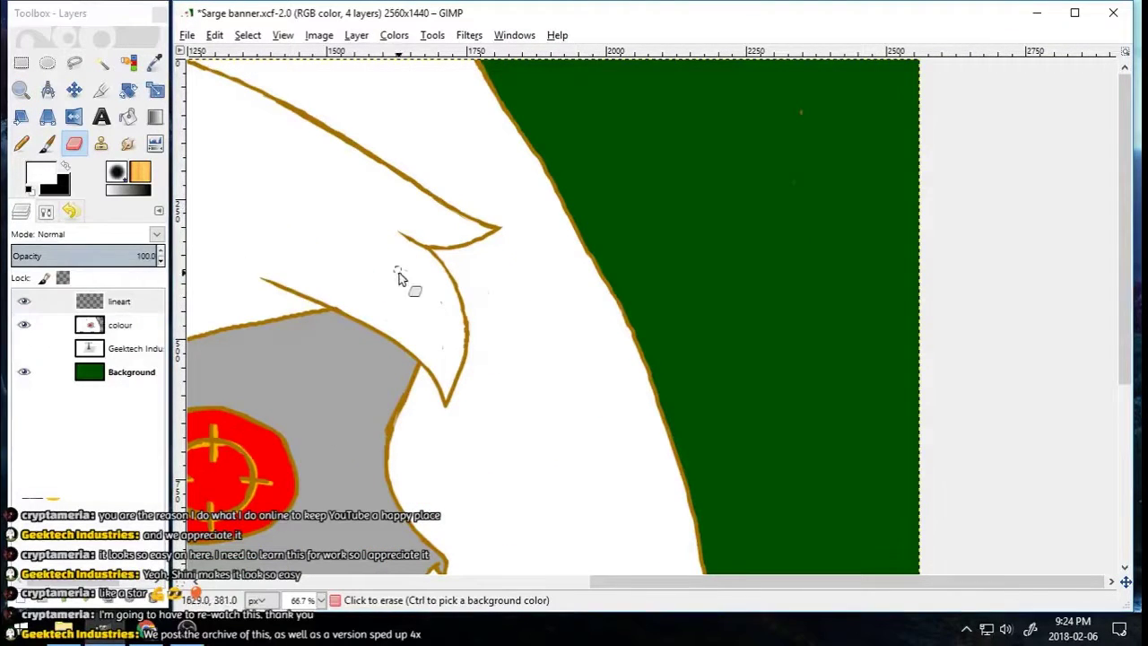
Step: Thicken the left eyebrow and widen the left eye into an oval with its sampled brown, trimming the eye's edges
{"action": "left_click_drag", "start_coordinate": [687, 583], "coordinate": [343, 599]}
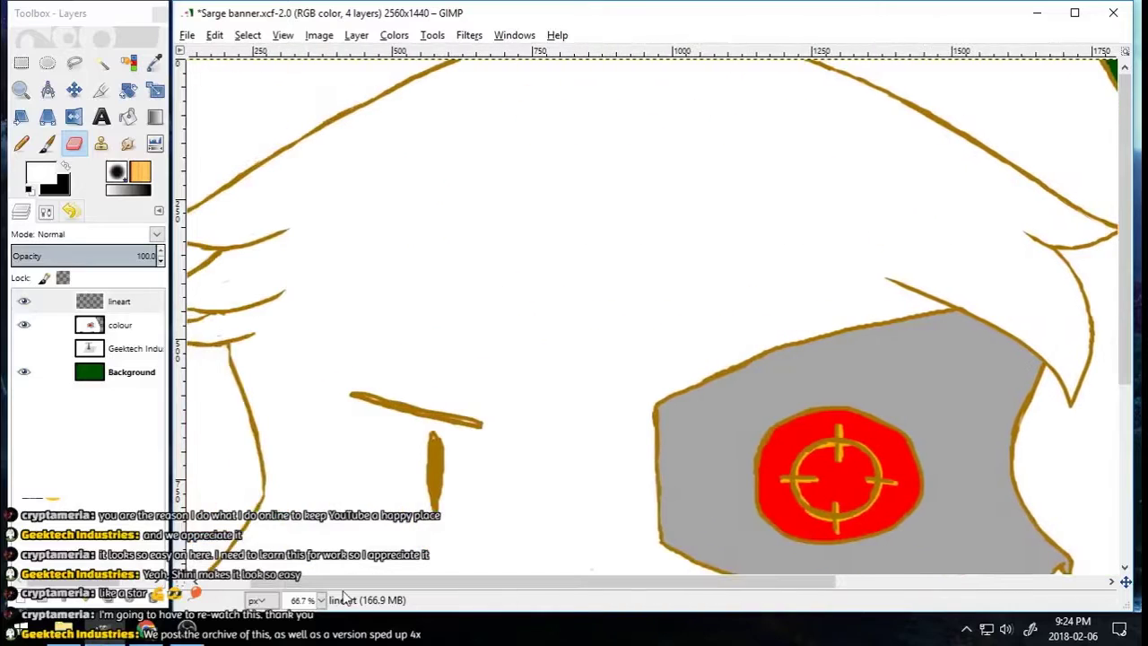
{"action": "left_click", "coordinate": [51, 154]}
{"action": "left_click", "coordinate": [154, 67]}
{"action": "left_click", "coordinate": [434, 458]}
{"action": "left_click", "coordinate": [48, 147]}
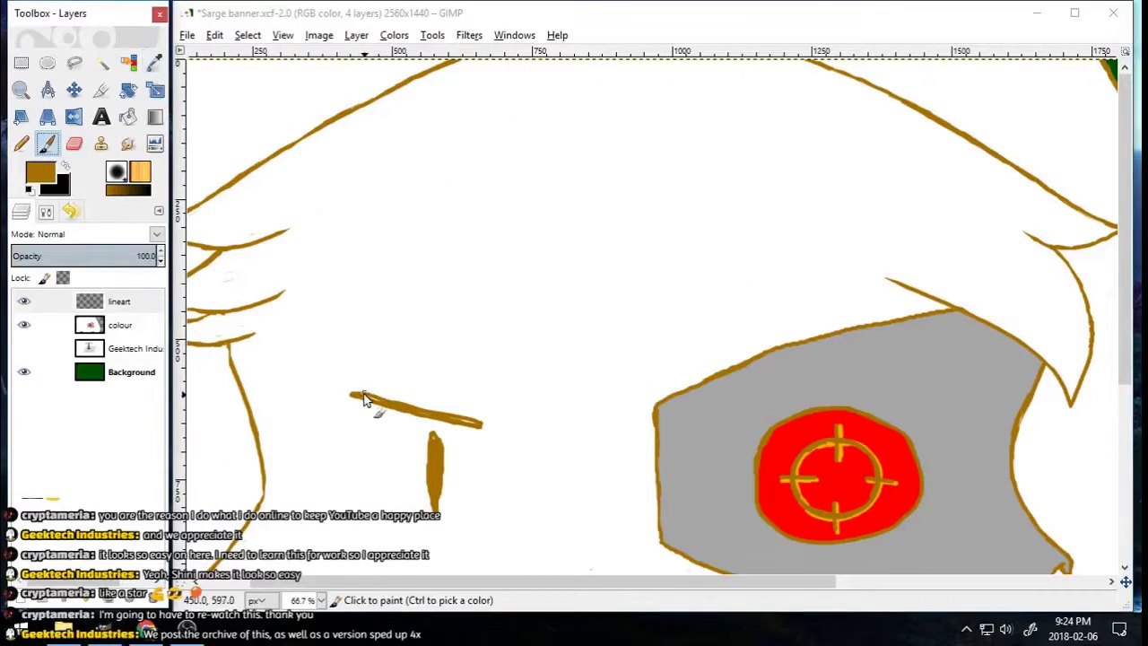
{"action": "left_click_drag", "start_coordinate": [363, 396], "coordinate": [474, 423]}
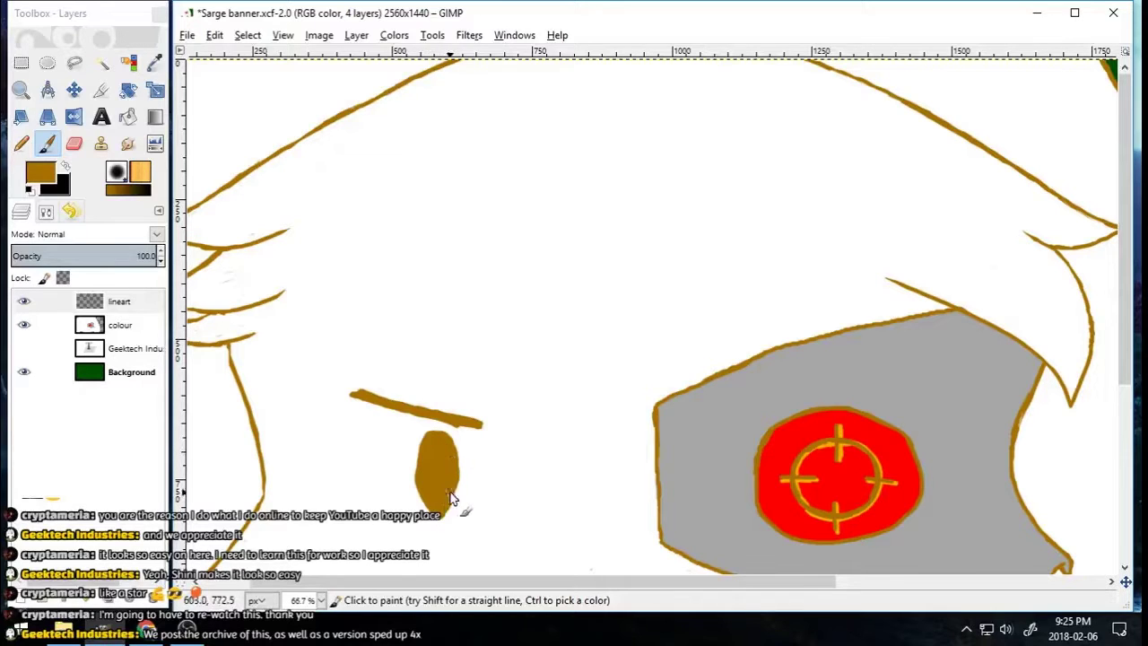
{"action": "left_click", "coordinate": [74, 143]}
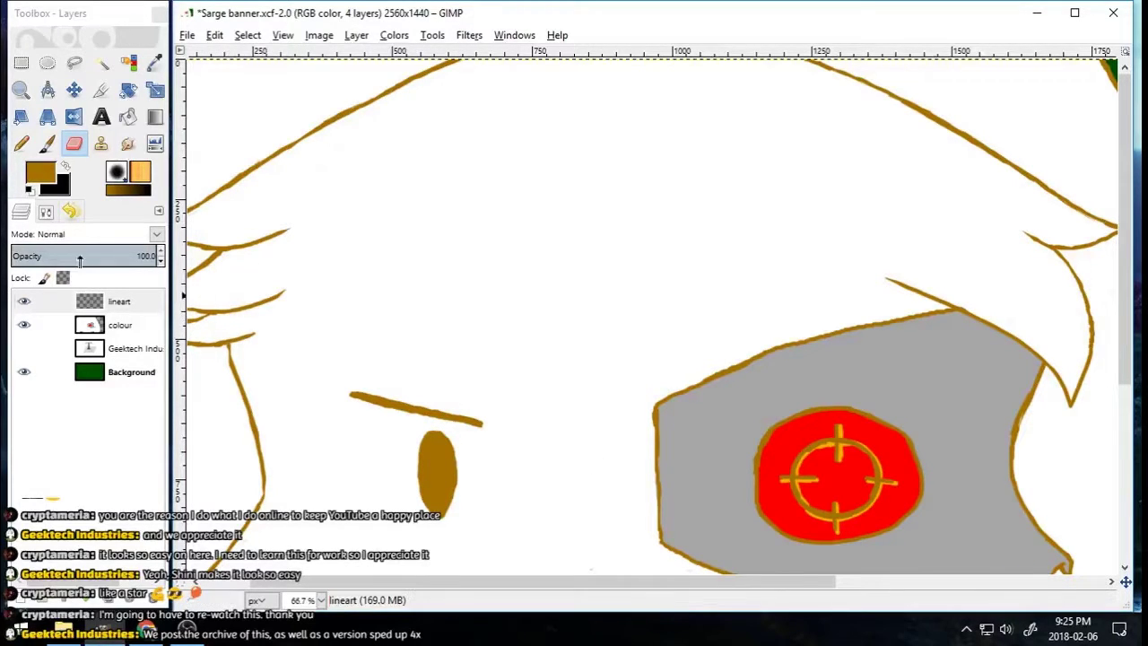
Step: Erase the white fringe around the green area beneath the left jaw line on the colour layer
{"action": "double_click", "coordinate": [21, 89]}
{"action": "double_click", "coordinate": [555, 377]}
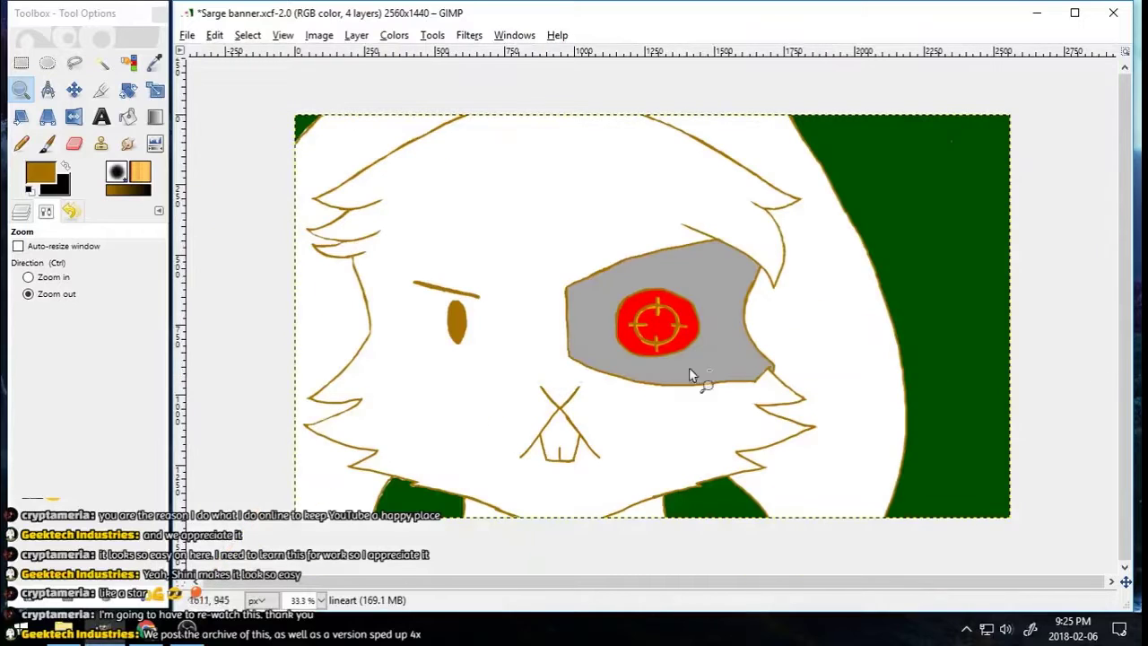
{"action": "left_click", "coordinate": [60, 272]}
{"action": "left_click_drag", "start_coordinate": [351, 456], "coordinate": [445, 553]}
{"action": "left_click", "coordinate": [46, 143]}
{"action": "left_click", "coordinate": [73, 143]}
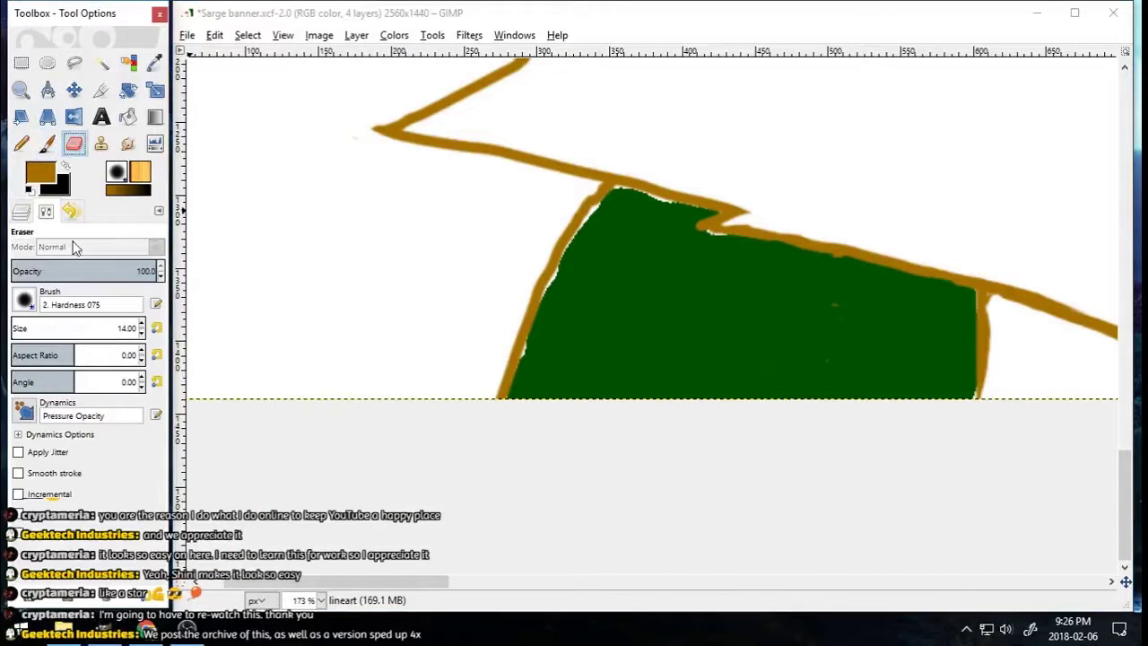
{"action": "left_click", "coordinate": [21, 210]}
{"action": "left_click", "coordinate": [108, 325]}
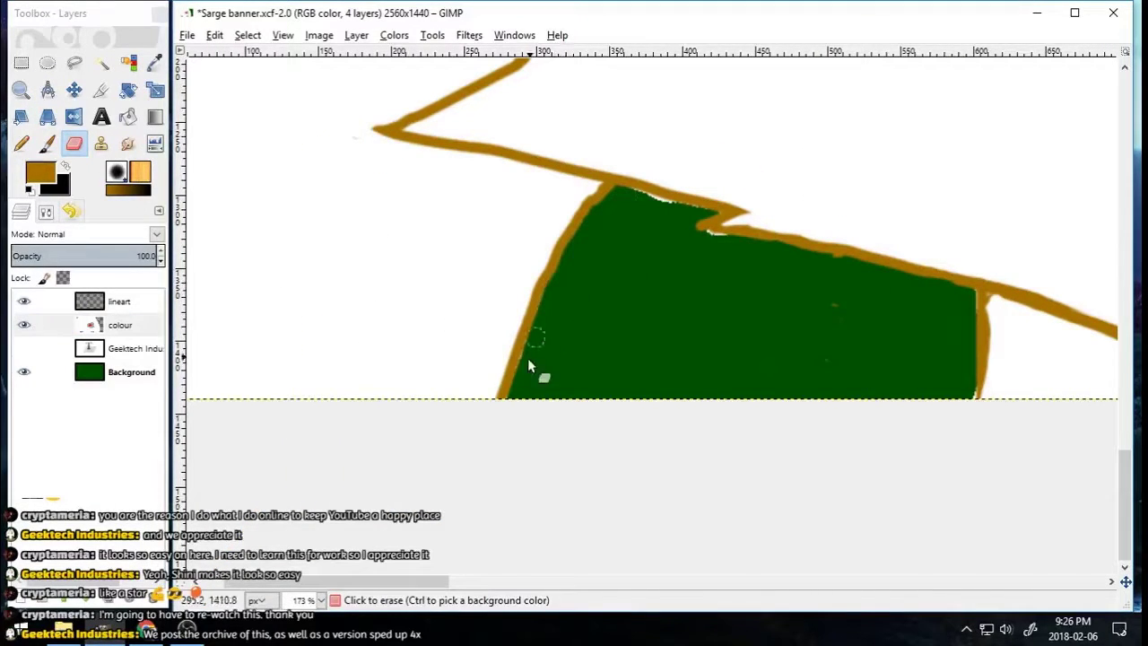
{"action": "left_click_drag", "start_coordinate": [527, 358], "coordinate": [517, 381]}
{"action": "left_click_drag", "start_coordinate": [622, 190], "coordinate": [689, 207]}
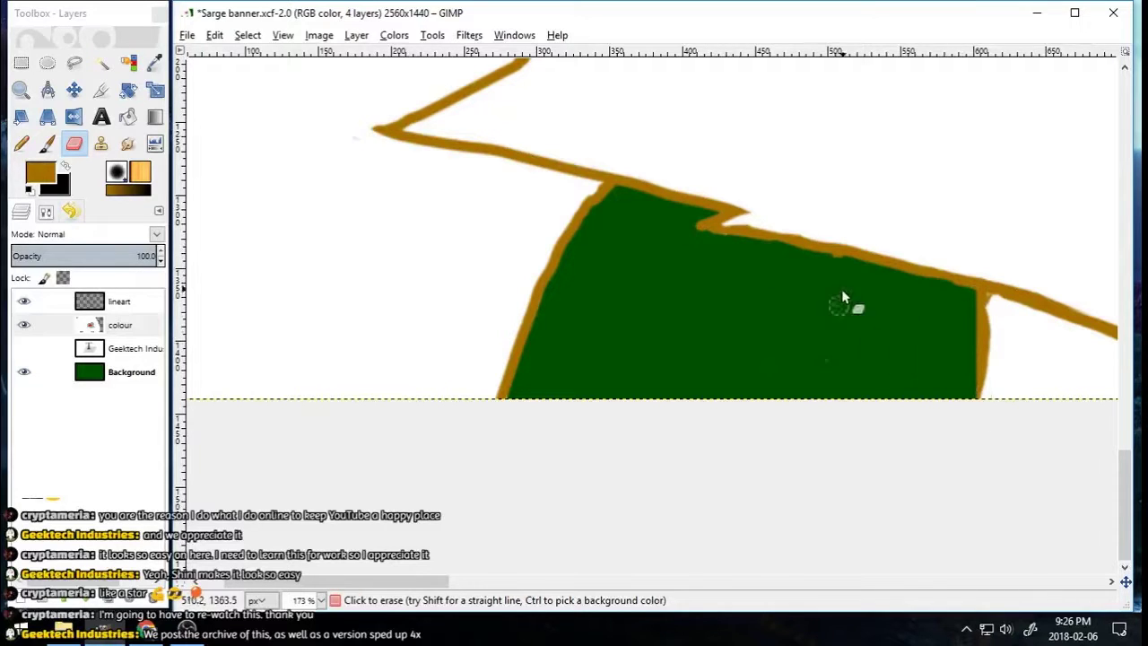
Step: Examine the whole banner for leftover gaps and stray marks
{"action": "left_click", "coordinate": [21, 90]}
{"action": "left_click", "coordinate": [46, 212]}
{"action": "left_click", "coordinate": [61, 294]}
{"action": "left_click", "coordinate": [785, 369]}
{"action": "left_click", "coordinate": [785, 369]}
{"action": "left_click", "coordinate": [786, 369]}
{"action": "left_click", "coordinate": [785, 369]}
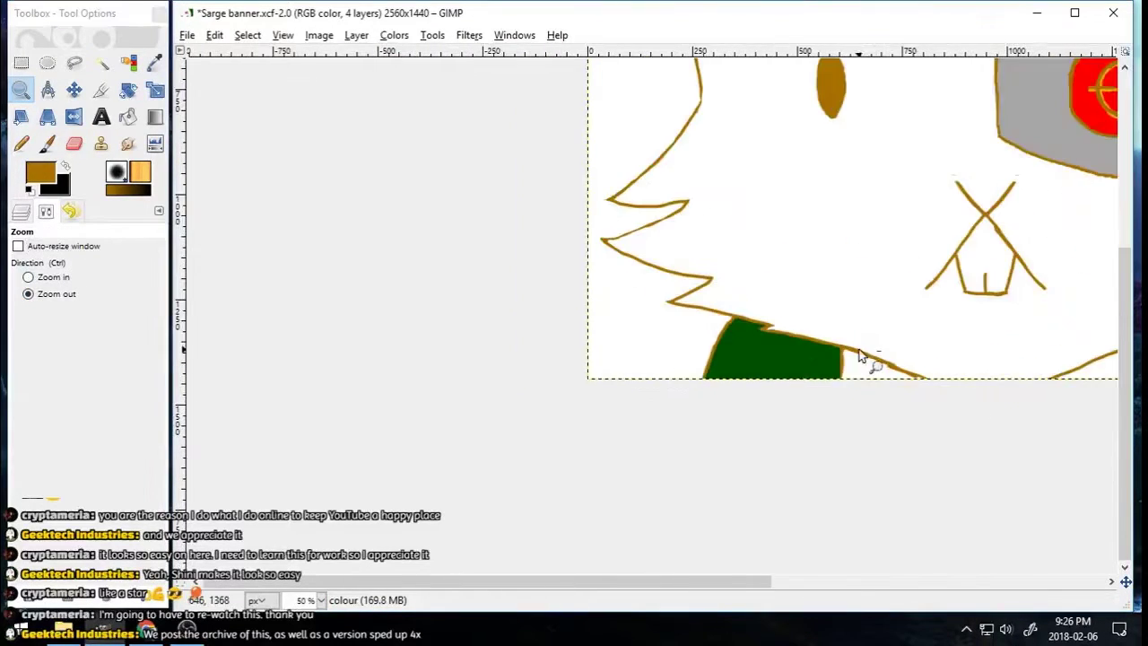
{"action": "left_click", "coordinate": [859, 356]}
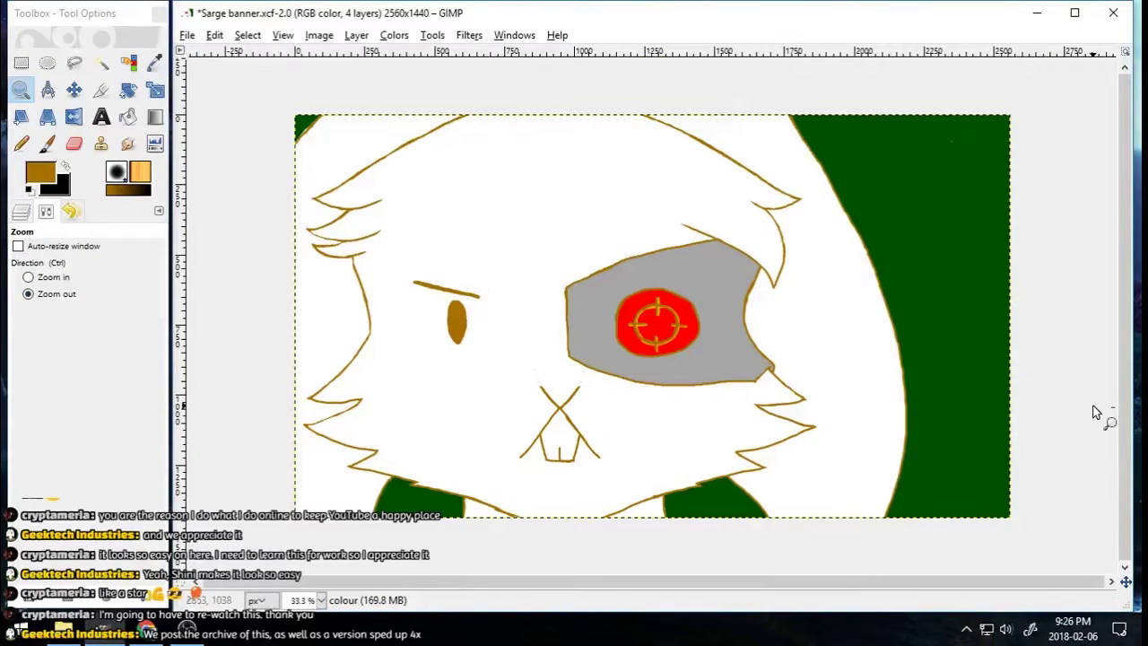
Step: Create a 2560 × 1440 px layer named test, move it to the top of the stack and ready a black Paintbrush
{"action": "left_click", "coordinate": [21, 213]}
{"action": "left_click", "coordinate": [20, 593]}
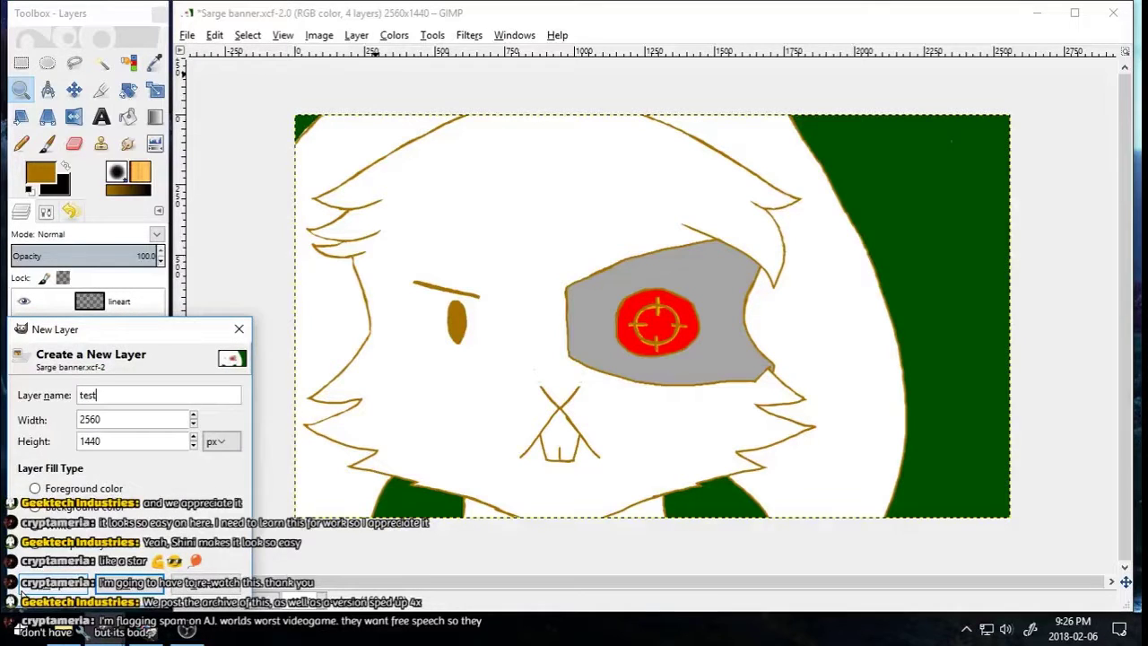
{"action": "key", "text": "Return"}
{"action": "left_click", "coordinate": [65, 166]}
{"action": "left_click", "coordinate": [48, 144]}
{"action": "left_click", "coordinate": [102, 303]}
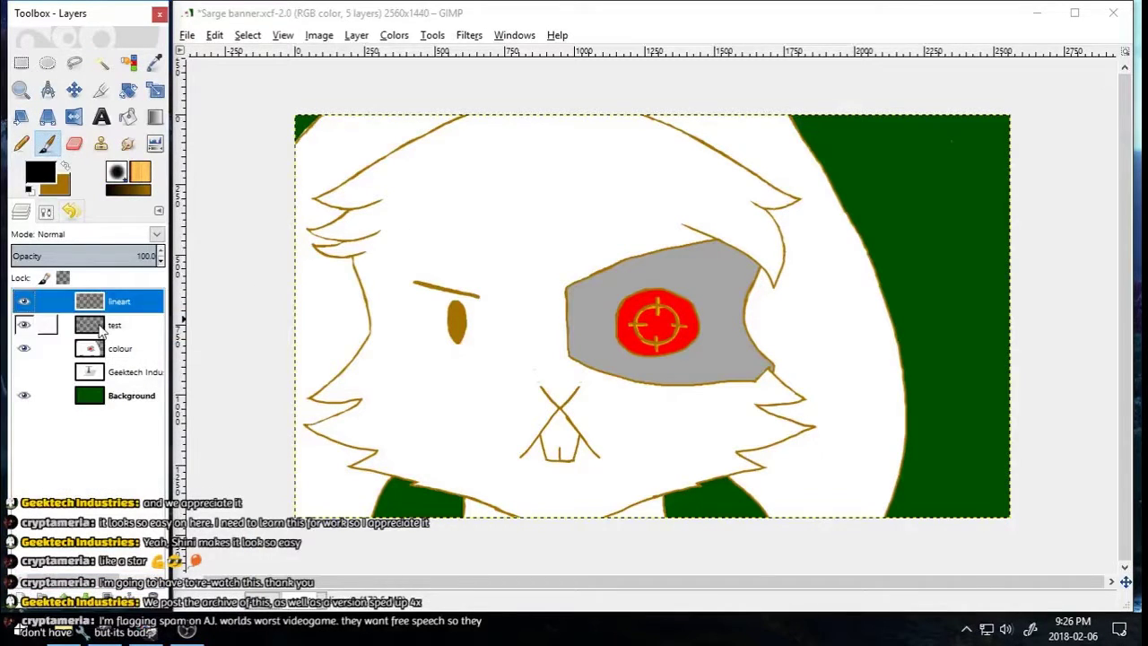
{"action": "left_click", "coordinate": [100, 329]}
{"action": "left_click", "coordinate": [63, 595]}
Step: Handwrite BROWNIE in black across the upper part of the banner on the test layer
{"action": "mouse_move", "coordinate": [328, 175]}
{"action": "left_mouse_down"}
{"action": "mouse_move", "coordinate": [348, 263]}
{"action": "mouse_move", "coordinate": [331, 246]}
{"action": "left_mouse_up"}
{"action": "left_click_drag", "start_coordinate": [425, 174], "coordinate": [441, 243]}
{"action": "left_click_drag", "start_coordinate": [407, 175], "coordinate": [479, 226]}
{"action": "left_click_drag", "start_coordinate": [513, 170], "coordinate": [516, 169]}
{"action": "mouse_move", "coordinate": [561, 171]}
{"action": "left_mouse_down"}
{"action": "mouse_move", "coordinate": [590, 204]}
{"action": "mouse_move", "coordinate": [663, 215]}
{"action": "left_mouse_up"}
{"action": "mouse_move", "coordinate": [709, 215]}
{"action": "left_mouse_down"}
{"action": "mouse_move", "coordinate": [787, 152]}
{"action": "mouse_move", "coordinate": [865, 251]}
{"action": "left_mouse_up"}
Step: Handwrite BREAK in black below the first word and draw a heart outline beneath it on the test layer
{"action": "left_click_drag", "start_coordinate": [314, 341], "coordinate": [421, 403]}
{"action": "left_click_drag", "start_coordinate": [413, 296], "coordinate": [475, 390]}
{"action": "mouse_move", "coordinate": [556, 265]}
{"action": "left_mouse_down"}
{"action": "mouse_move", "coordinate": [628, 367]}
{"action": "mouse_move", "coordinate": [744, 269]}
{"action": "left_mouse_up"}
{"action": "left_click_drag", "start_coordinate": [793, 278], "coordinate": [804, 377]}
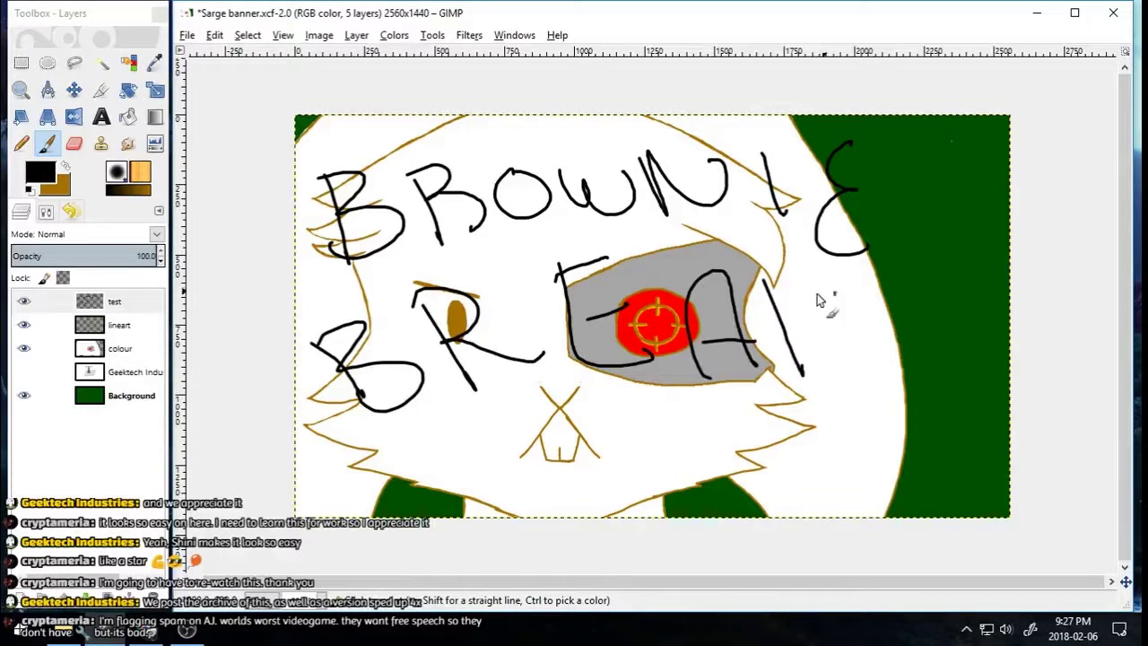
{"action": "left_click_drag", "start_coordinate": [834, 292], "coordinate": [860, 354]}
{"action": "left_click_drag", "start_coordinate": [628, 438], "coordinate": [618, 466]}
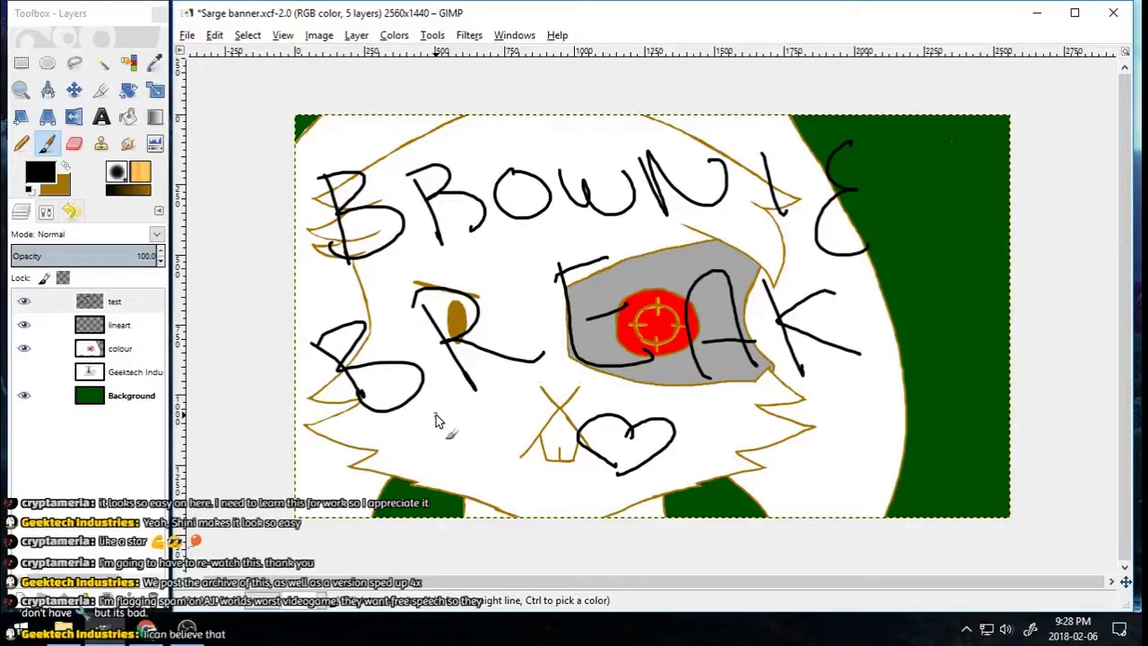
Step: Save the banner and delete the test layer
{"action": "key", "text": "ctrl+s"}
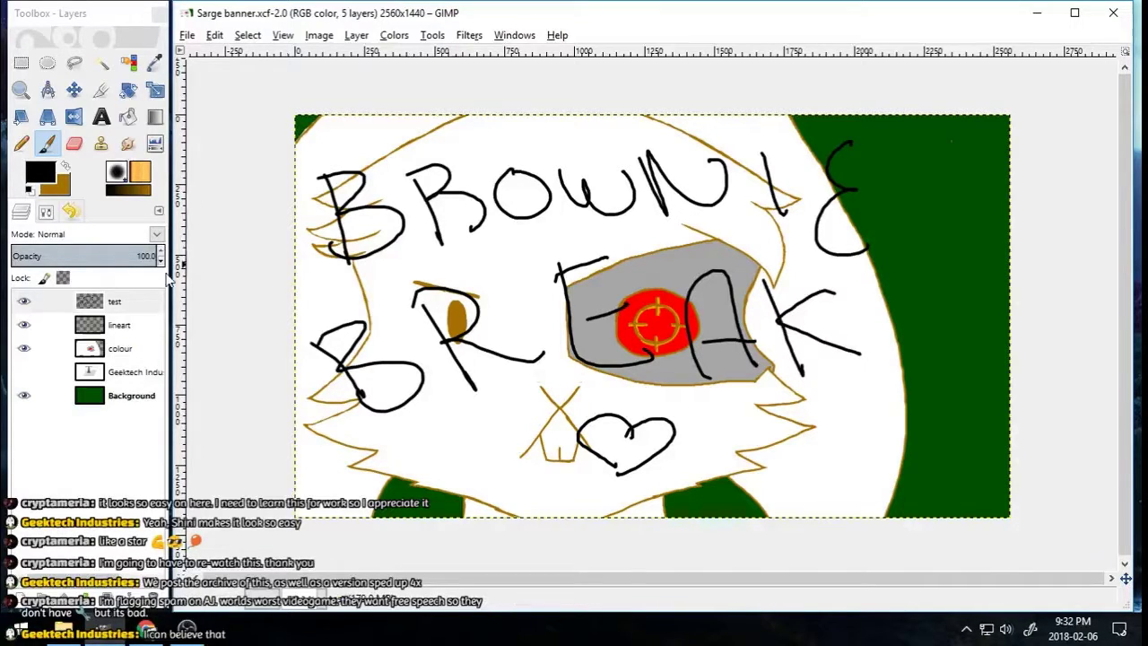
{"action": "left_click", "coordinate": [49, 301]}
{"action": "left_click", "coordinate": [154, 606]}
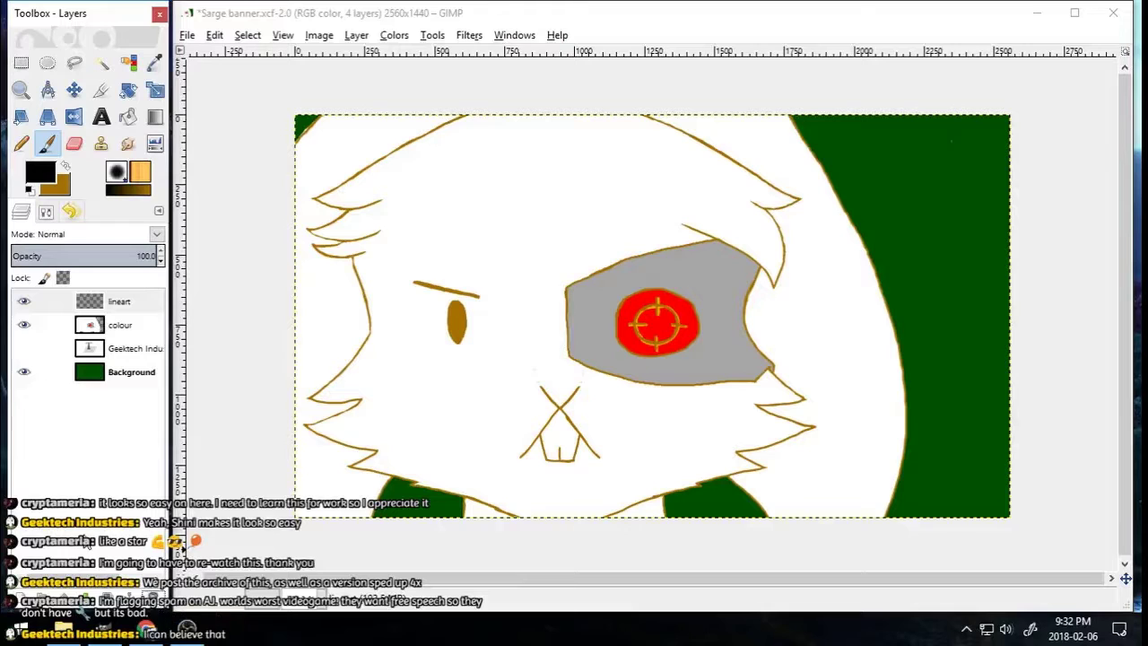
Step: Clean up the ragged edges of the outline across the banner's top-left corner with a size 14 Eraser
{"action": "left_click", "coordinate": [21, 89]}
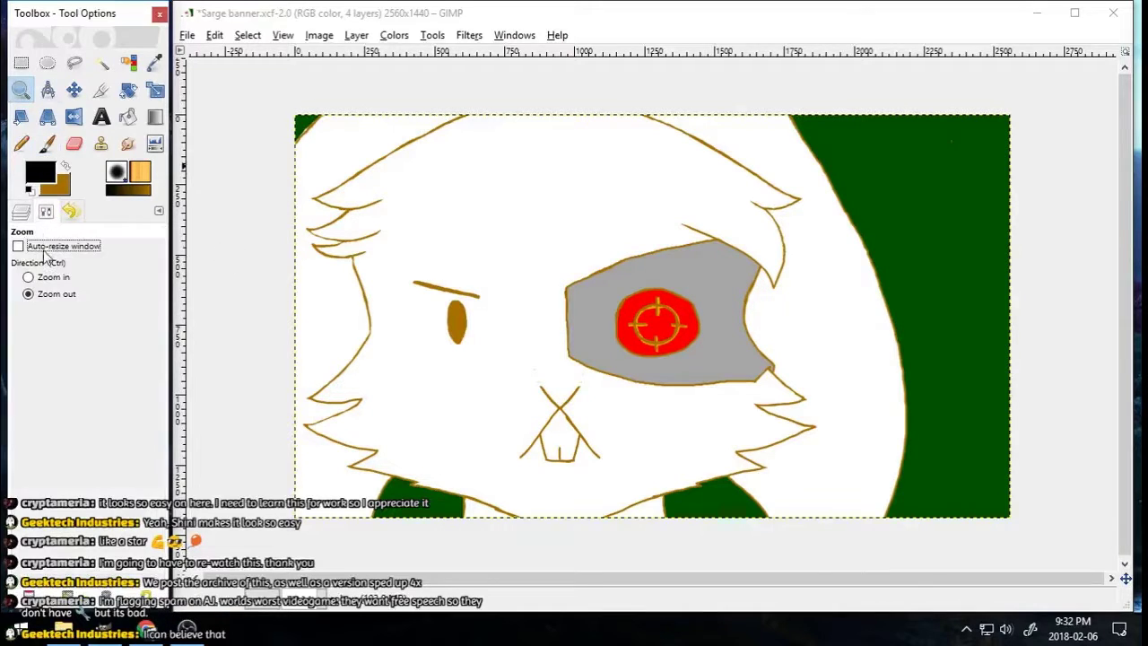
{"action": "left_click_drag", "start_coordinate": [279, 95], "coordinate": [330, 190]}
{"action": "key", "text": "shift+e"}
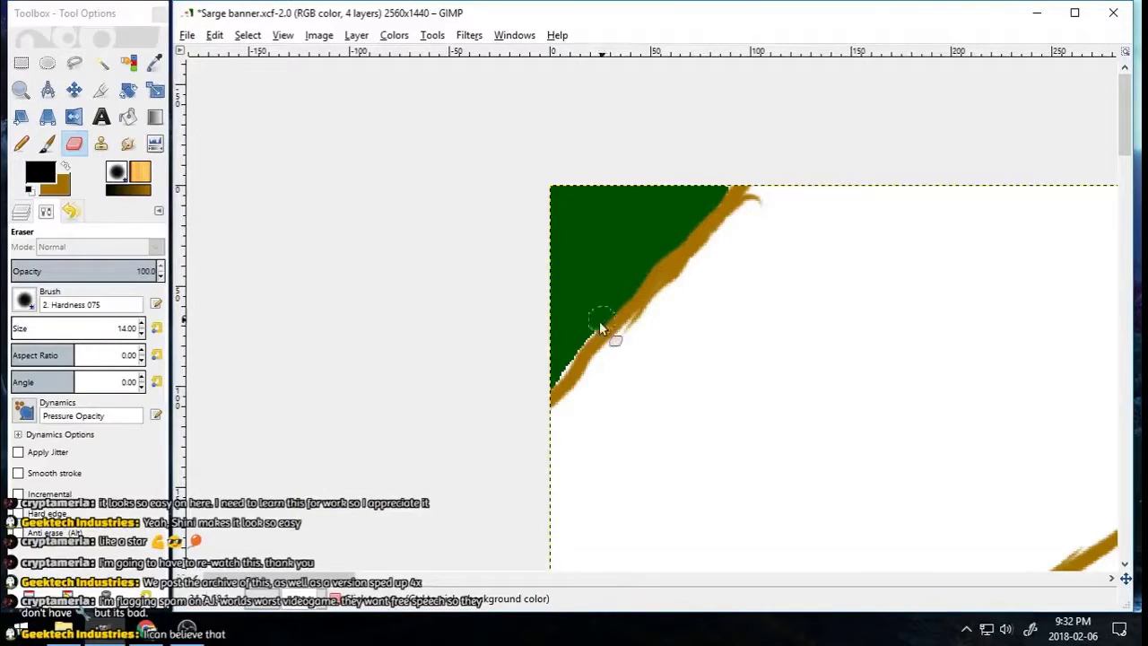
{"action": "left_click", "coordinate": [20, 89]}
{"action": "left_click", "coordinate": [56, 294]}
{"action": "left_click", "coordinate": [1061, 428]}
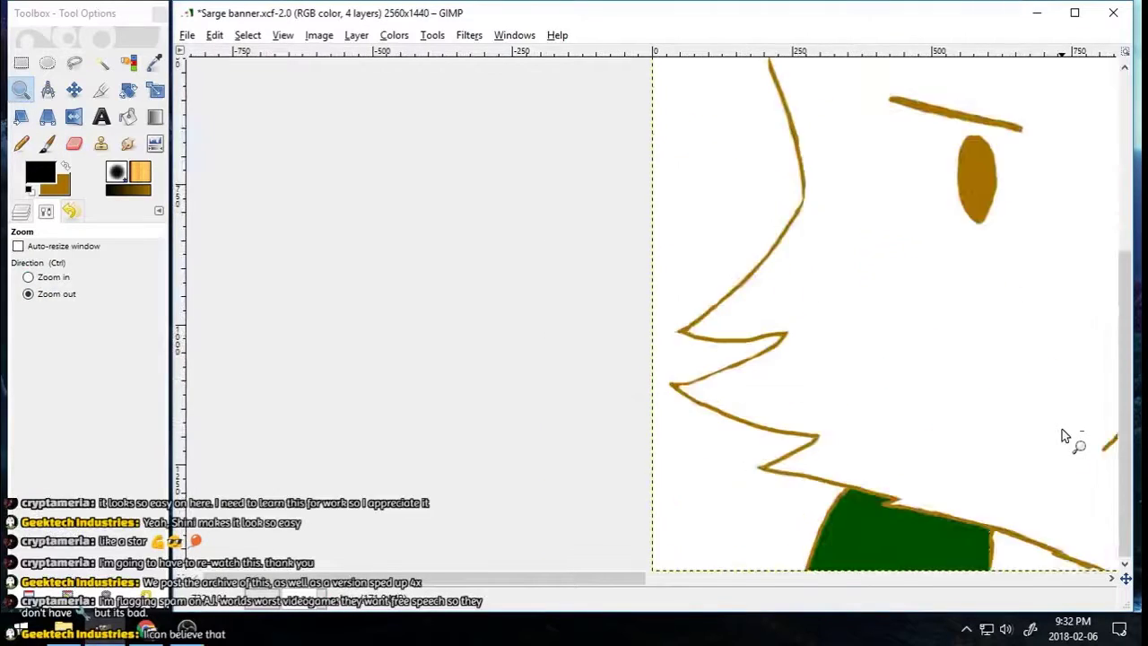
{"action": "left_click", "coordinate": [1061, 429]}
{"action": "left_click", "coordinate": [59, 280]}
{"action": "left_click_drag", "start_coordinate": [285, 107], "coordinate": [919, 521]}
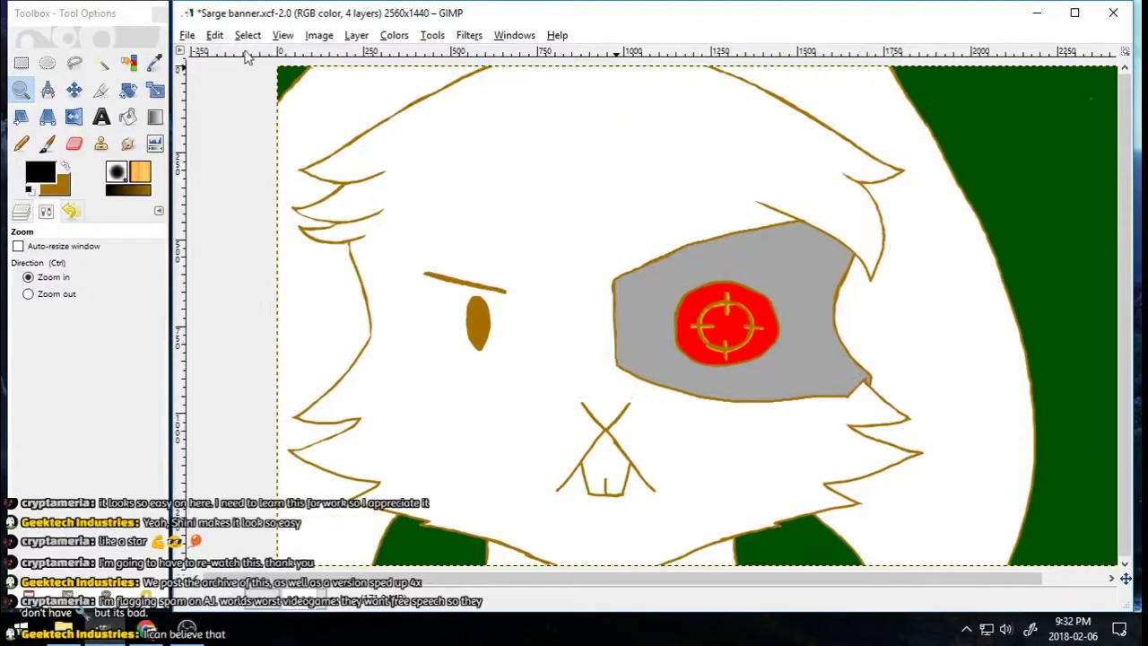
Step: Fuzzy-select the character's white areas and the red eye, adding each region to the selection
{"action": "left_click", "coordinate": [101, 64]}
{"action": "left_click", "coordinate": [357, 119]}
{"action": "left_click", "coordinate": [728, 311]}
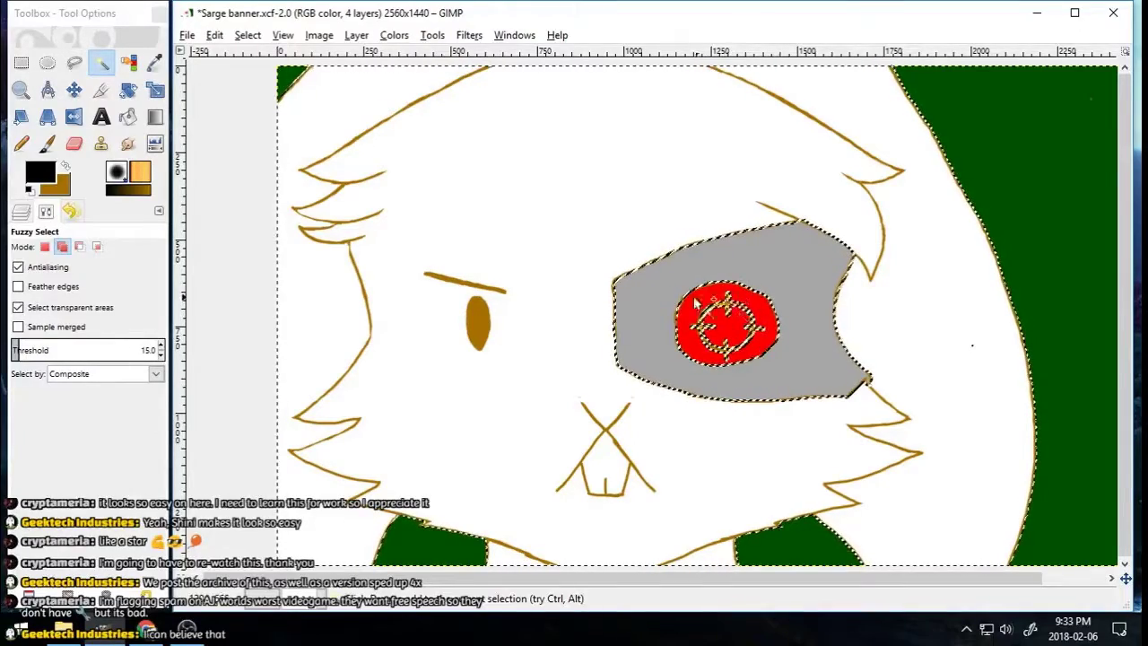
{"action": "key", "text": "ctrl+l"}
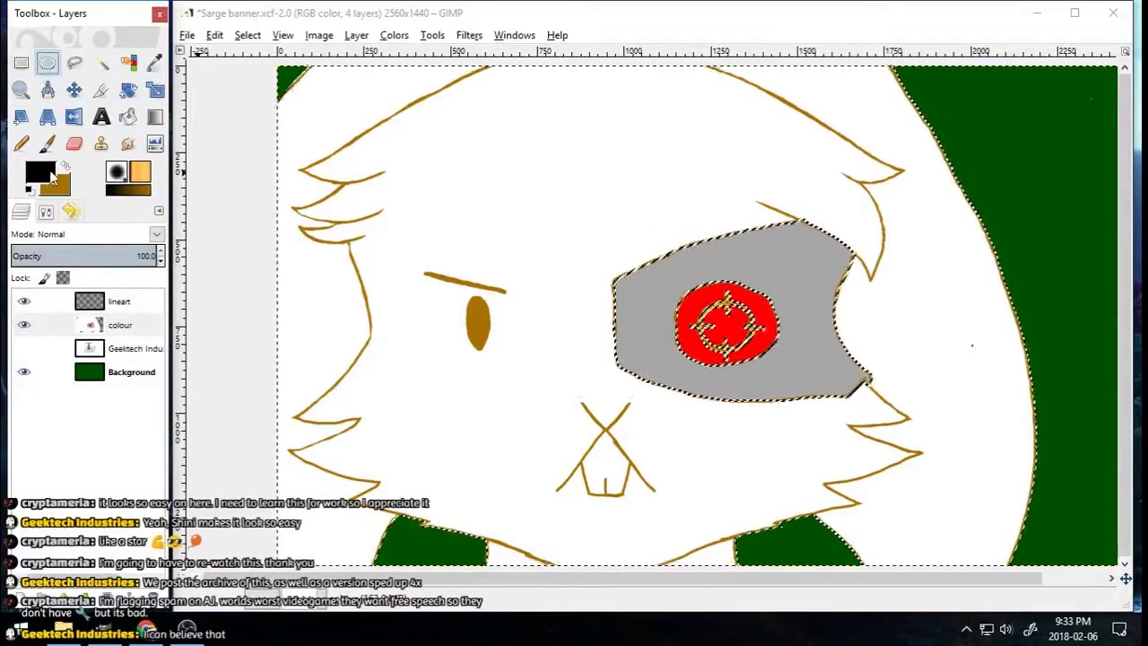
{"action": "key", "text": "r"}
{"action": "left_click", "coordinate": [527, 141]}
{"action": "left_click_drag", "start_coordinate": [528, 141], "coordinate": [481, 138]}
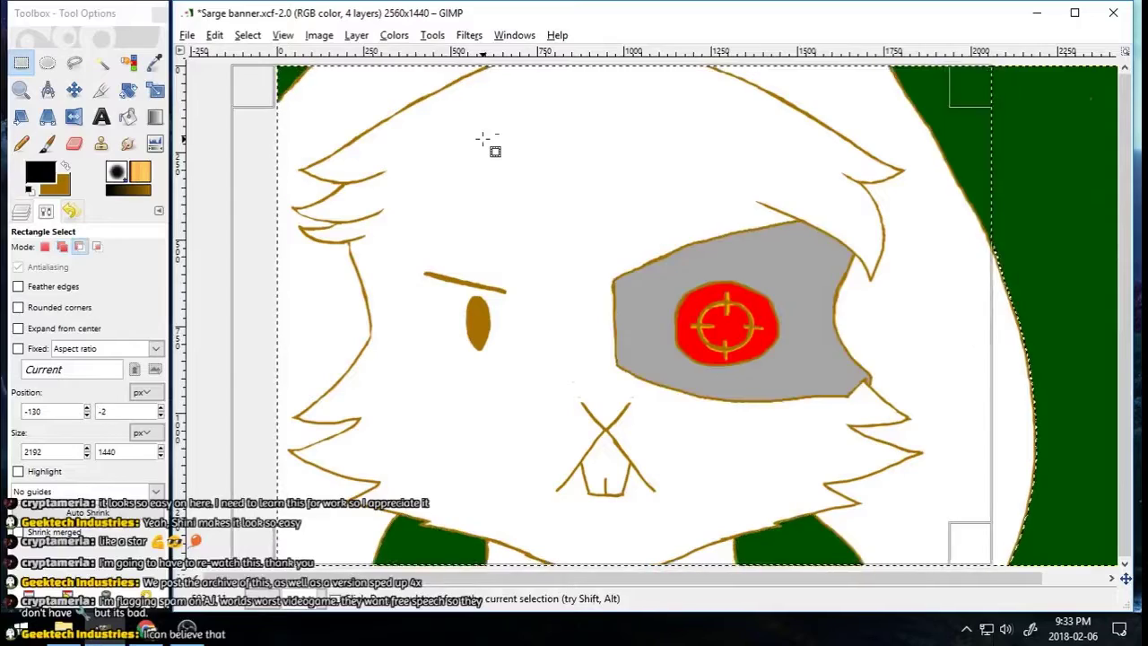
{"action": "key", "text": "ctrl+z"}
Step: Add a rectangle of about 1055 by 763 px around the whole eye patch to the selection
{"action": "left_click_drag", "start_coordinate": [564, 177], "coordinate": [923, 413]}
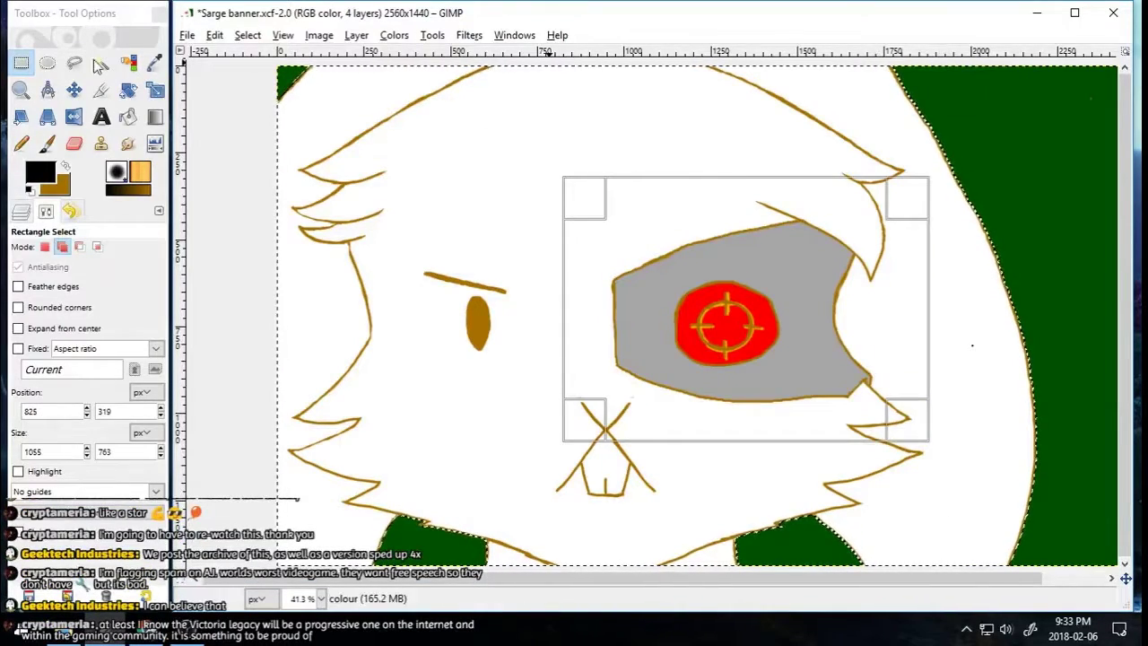
{"action": "left_click", "coordinate": [75, 90]}
{"action": "left_click", "coordinate": [47, 144]}
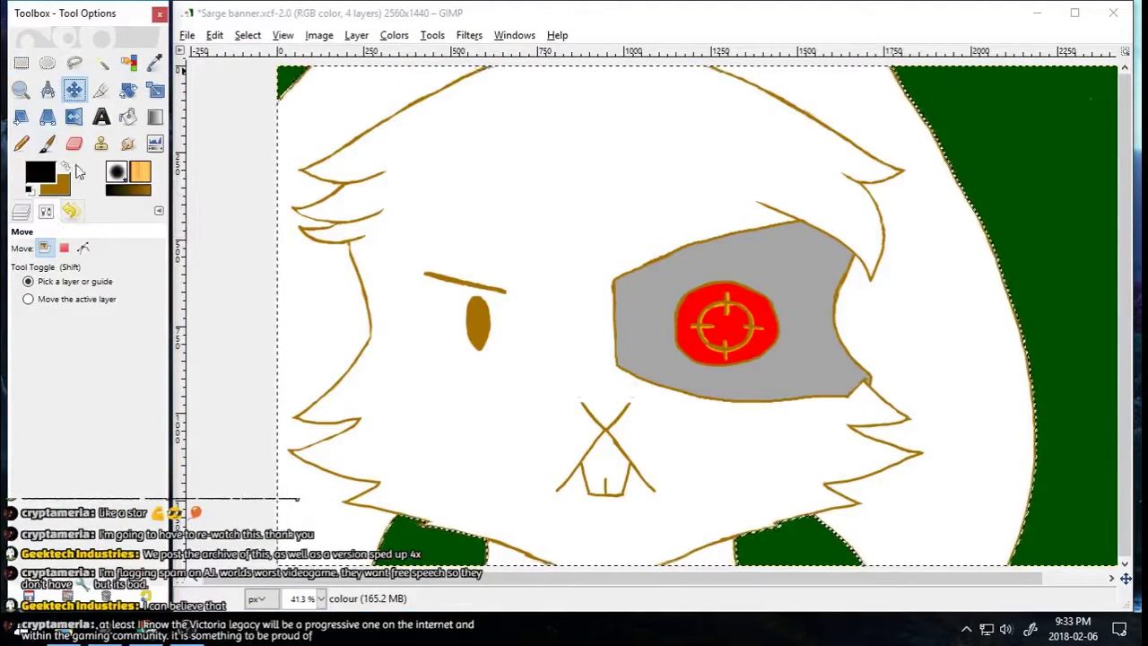
Step: Create a transparent 2560 by 1440 px layer named shadows and place it above the lineart layer
{"action": "left_click", "coordinate": [21, 211]}
{"action": "key", "text": "shift+ctrl+n"}
{"action": "type", "text": "shadows"}
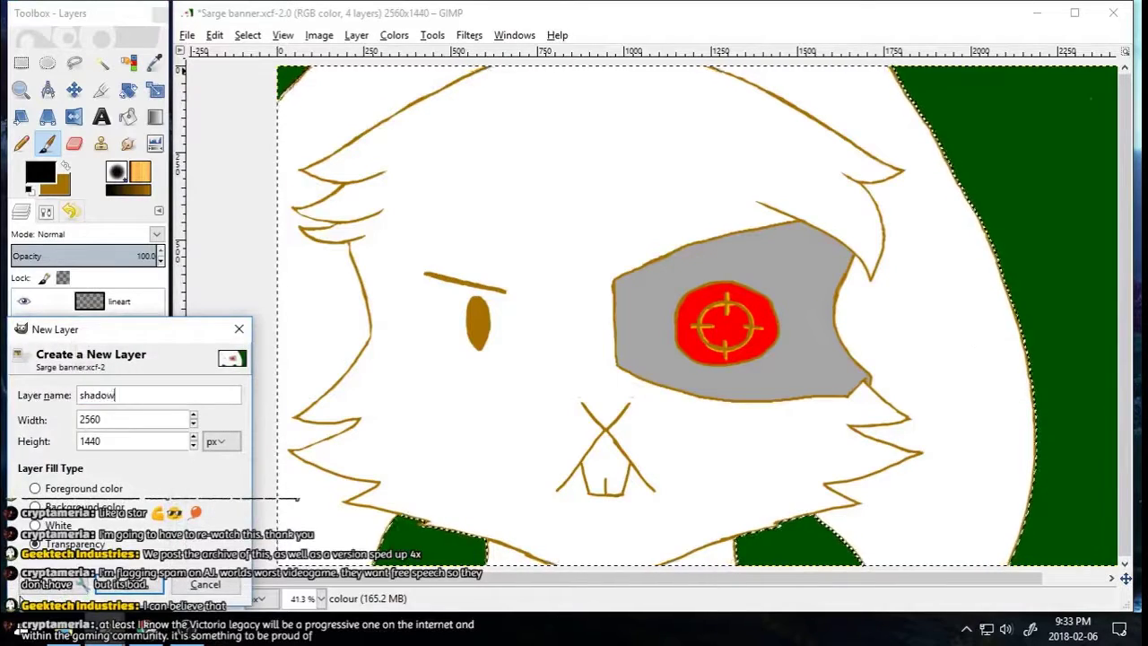
{"action": "key", "text": "Return"}
{"action": "left_click_drag", "start_coordinate": [124, 324], "coordinate": [121, 296]}
Step: Paint the ears, forehead and upper eye patch black on the shadows layer with a size 71 brush, and set the layer opacity to 36.2
{"action": "left_click", "coordinate": [41, 170]}
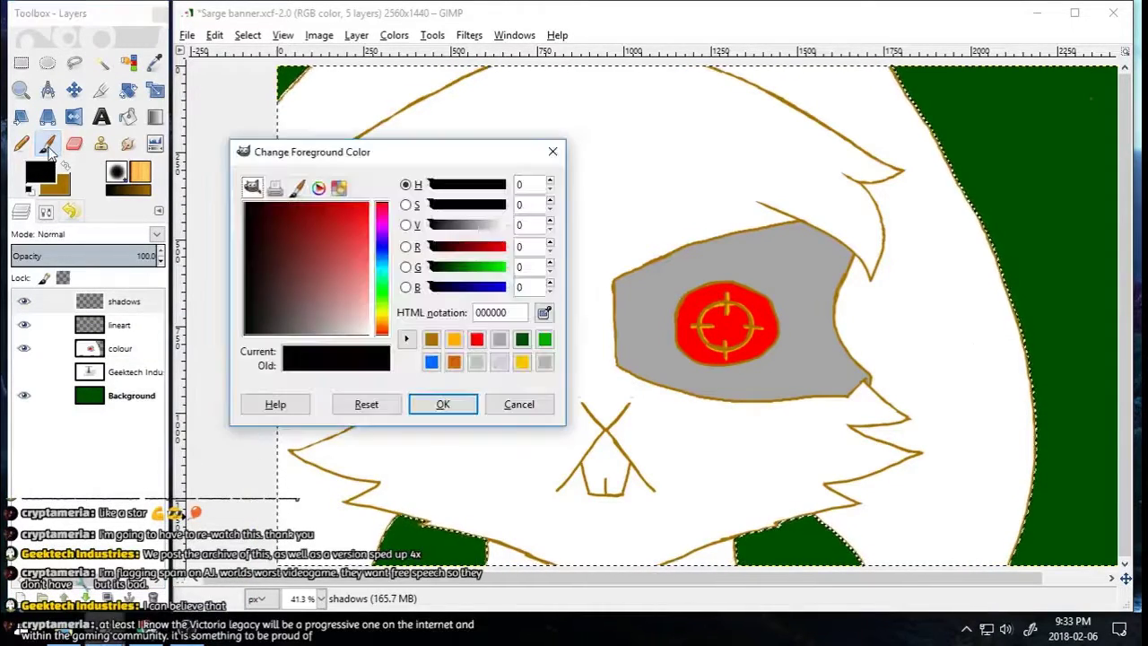
{"action": "left_click", "coordinate": [442, 403]}
{"action": "left_click", "coordinate": [46, 213]}
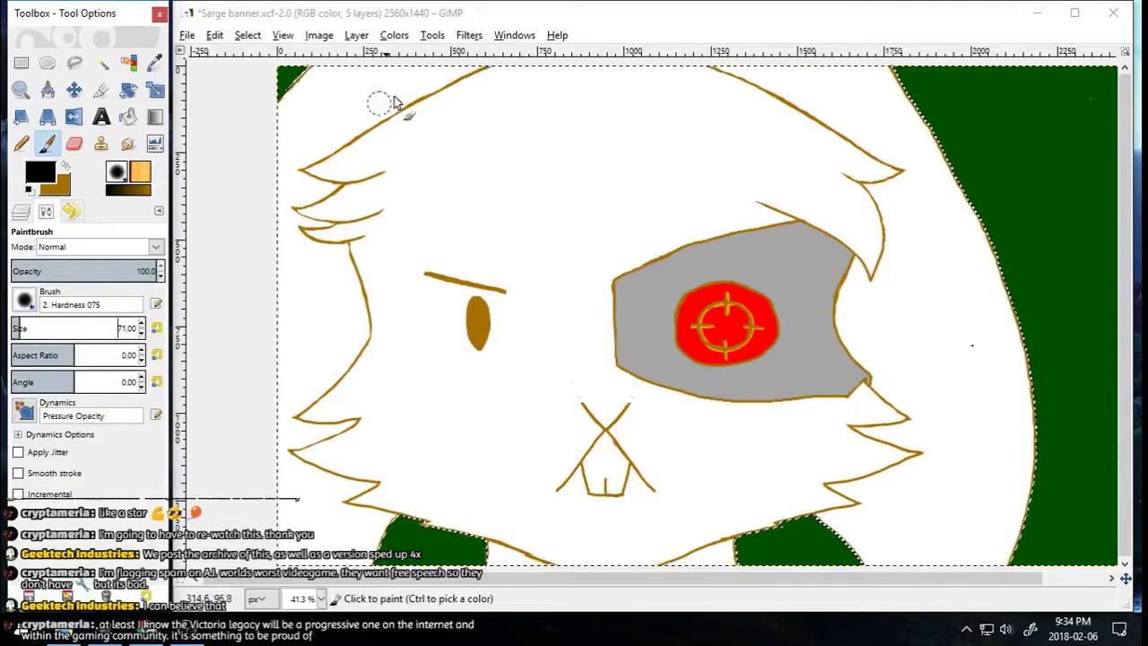
{"action": "mouse_move", "coordinate": [282, 218]}
{"action": "left_mouse_down"}
{"action": "mouse_move", "coordinate": [486, 69]}
{"action": "mouse_move", "coordinate": [584, 239]}
{"action": "mouse_move", "coordinate": [935, 114]}
{"action": "mouse_move", "coordinate": [326, 99]}
{"action": "left_mouse_up"}
{"action": "mouse_move", "coordinate": [781, 68]}
{"action": "left_mouse_down"}
{"action": "mouse_move", "coordinate": [897, 316]}
{"action": "mouse_move", "coordinate": [909, 320]}
{"action": "mouse_move", "coordinate": [908, 439]}
{"action": "mouse_move", "coordinate": [874, 484]}
{"action": "mouse_move", "coordinate": [974, 512]}
{"action": "mouse_move", "coordinate": [917, 540]}
{"action": "mouse_move", "coordinate": [826, 209]}
{"action": "left_mouse_up"}
{"action": "mouse_move", "coordinate": [273, 227]}
{"action": "left_mouse_down"}
{"action": "mouse_move", "coordinate": [338, 286]}
{"action": "mouse_move", "coordinate": [357, 337]}
{"action": "mouse_move", "coordinate": [329, 348]}
{"action": "mouse_move", "coordinate": [289, 300]}
{"action": "mouse_move", "coordinate": [320, 245]}
{"action": "left_mouse_up"}
{"action": "mouse_move", "coordinate": [892, 106]}
{"action": "left_mouse_down"}
{"action": "mouse_move", "coordinate": [448, 102]}
{"action": "mouse_move", "coordinate": [474, 328]}
{"action": "mouse_move", "coordinate": [410, 460]}
{"action": "mouse_move", "coordinate": [278, 458]}
{"action": "mouse_move", "coordinate": [320, 486]}
{"action": "mouse_move", "coordinate": [320, 505]}
{"action": "mouse_move", "coordinate": [269, 502]}
{"action": "left_mouse_up"}
{"action": "key", "text": "ctrl+l"}
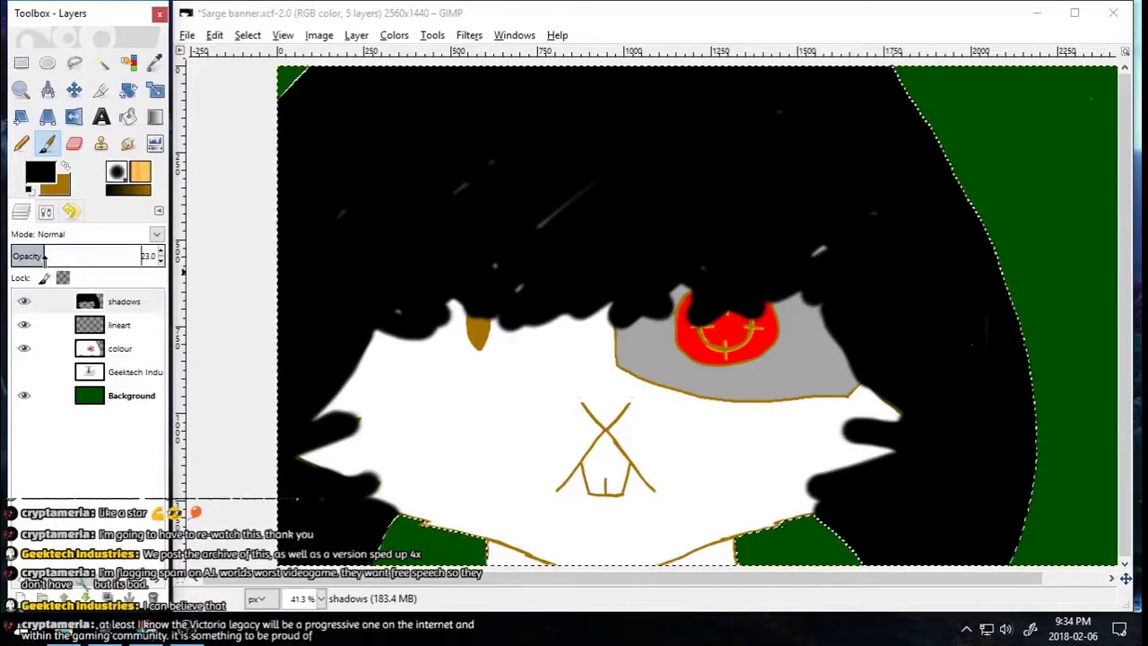
{"action": "left_click_drag", "start_coordinate": [36, 256], "coordinate": [62, 256]}
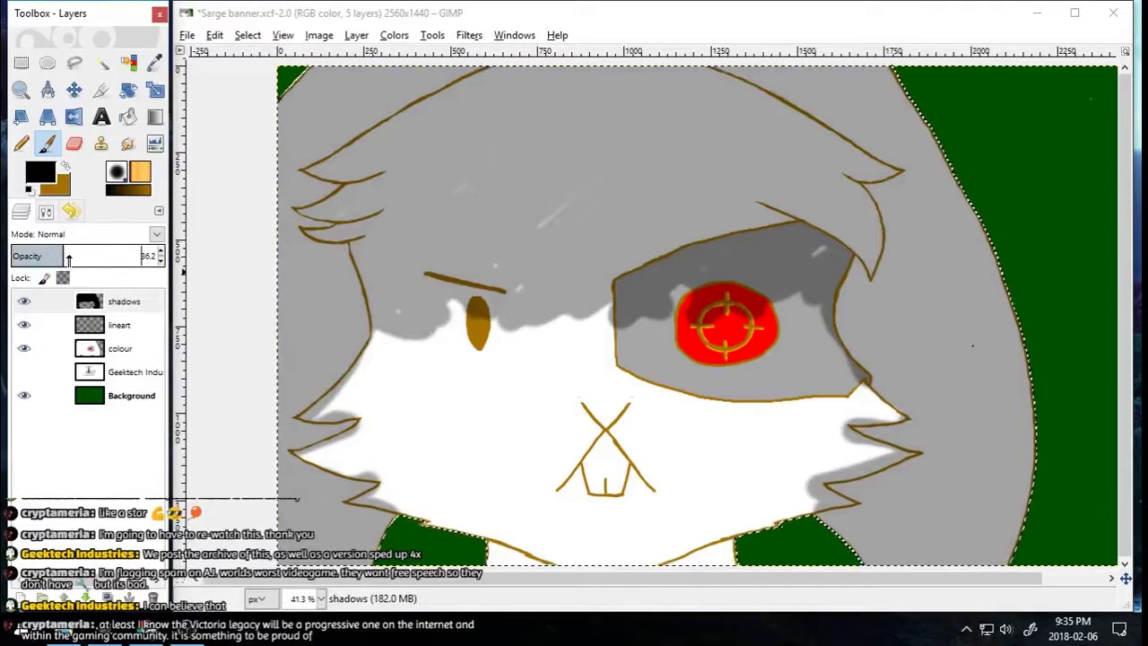
Step: Erase the shadow spilling inside the left cheek's fur outline with a size 23.66 Eraser
{"action": "key", "text": "z"}
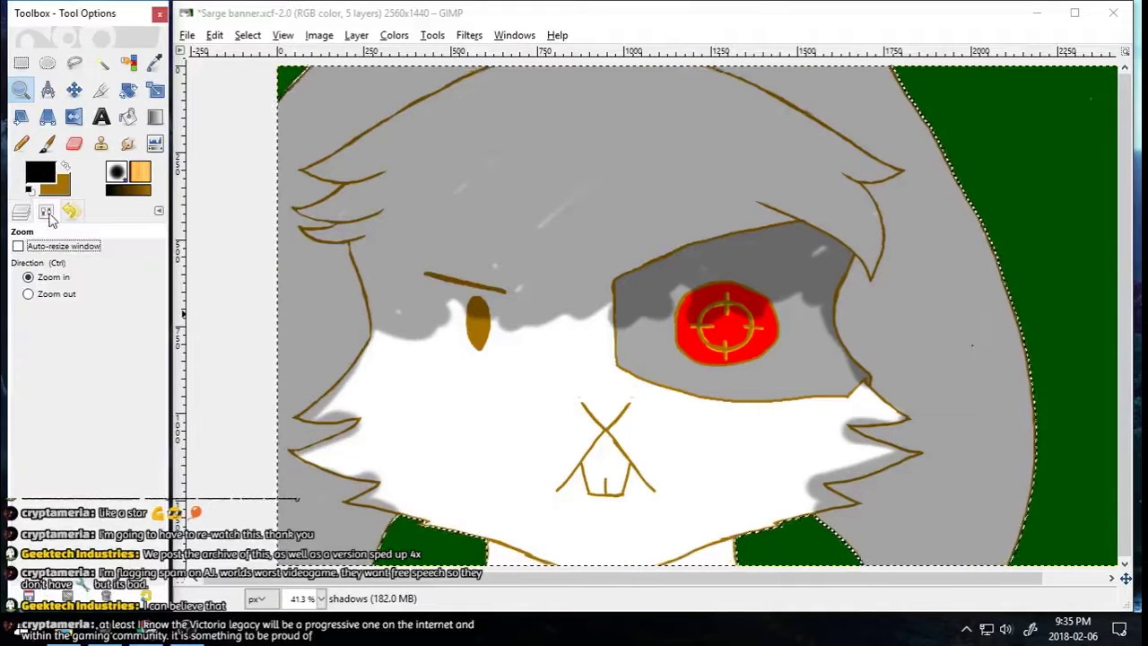
{"action": "left_click_drag", "start_coordinate": [225, 313], "coordinate": [502, 553]}
{"action": "key", "text": "shift+e"}
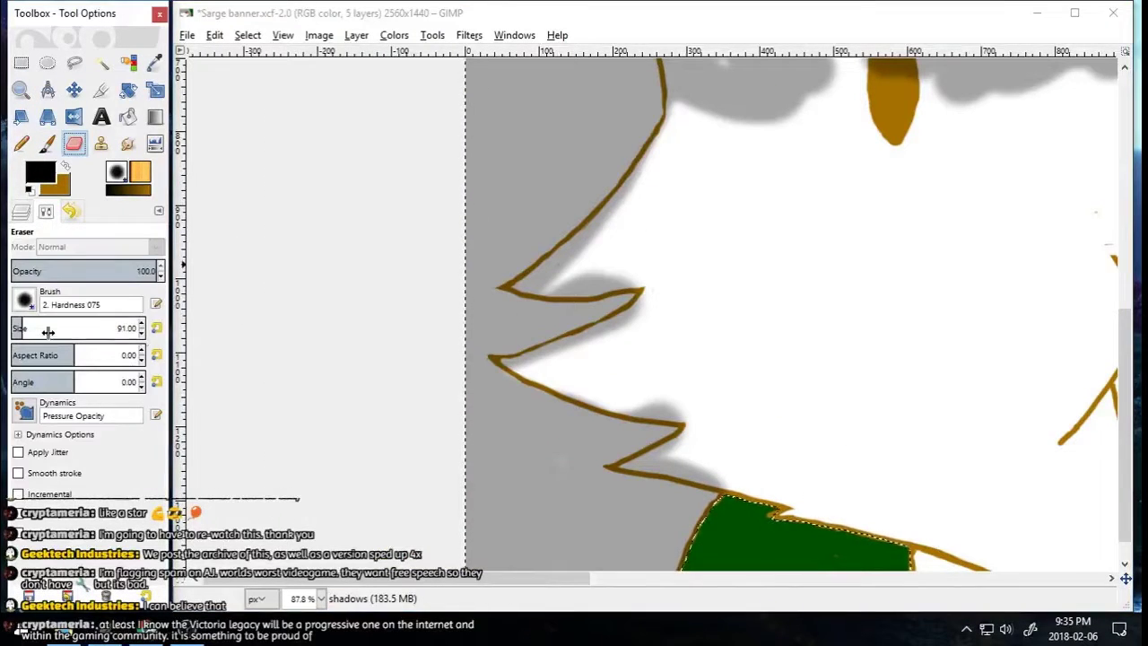
{"action": "left_click_drag", "start_coordinate": [46, 328], "coordinate": [17, 329]}
{"action": "left_click", "coordinate": [142, 332]}
{"action": "mouse_move", "coordinate": [662, 140]}
{"action": "left_mouse_down"}
{"action": "mouse_move", "coordinate": [620, 204]}
{"action": "mouse_move", "coordinate": [656, 148]}
{"action": "mouse_move", "coordinate": [641, 177]}
{"action": "mouse_move", "coordinate": [528, 281]}
{"action": "mouse_move", "coordinate": [639, 281]}
{"action": "mouse_move", "coordinate": [550, 268]}
{"action": "mouse_move", "coordinate": [642, 175]}
{"action": "mouse_move", "coordinate": [636, 311]}
{"action": "mouse_move", "coordinate": [535, 359]}
{"action": "mouse_move", "coordinate": [573, 371]}
{"action": "mouse_move", "coordinate": [562, 377]}
{"action": "mouse_move", "coordinate": [693, 463]}
{"action": "mouse_move", "coordinate": [625, 466]}
{"action": "mouse_move", "coordinate": [694, 438]}
{"action": "mouse_move", "coordinate": [675, 471]}
{"action": "mouse_move", "coordinate": [734, 482]}
{"action": "left_mouse_up"}
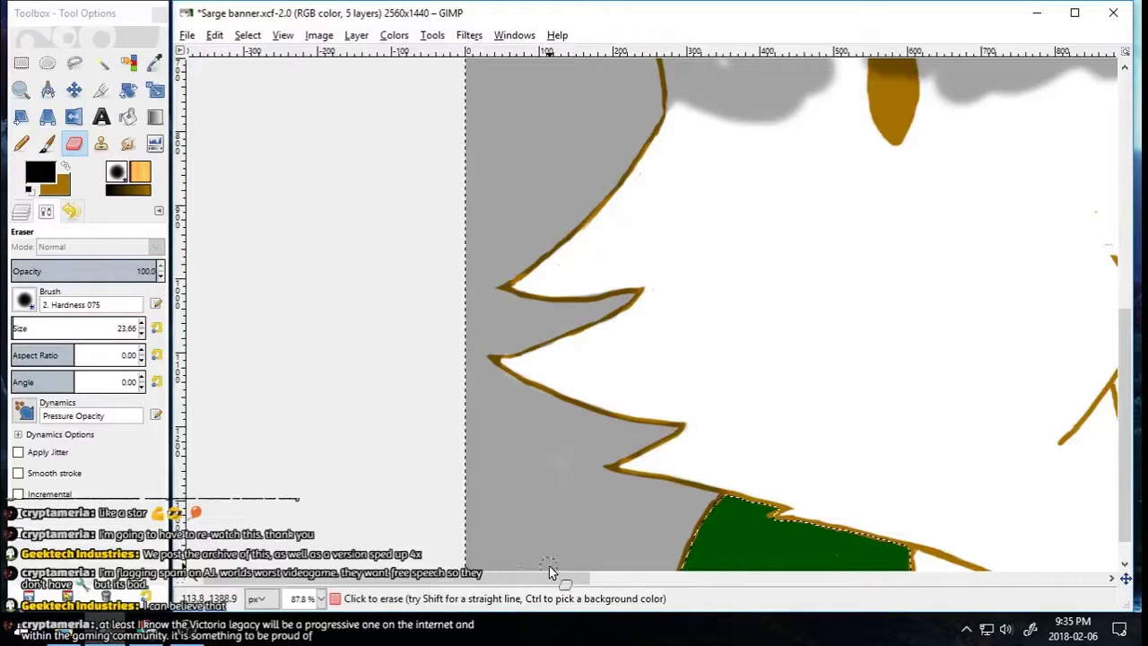
Step: Erase the shadow spilling inside the right cheek's fur outline, including the lowest fur spike
{"action": "left_click_drag", "start_coordinate": [549, 574], "coordinate": [865, 573]}
{"action": "mouse_move", "coordinate": [845, 289]}
{"action": "left_mouse_down"}
{"action": "mouse_move", "coordinate": [715, 294]}
{"action": "mouse_move", "coordinate": [807, 294]}
{"action": "mouse_move", "coordinate": [731, 326]}
{"action": "mouse_move", "coordinate": [724, 306]}
{"action": "mouse_move", "coordinate": [833, 360]}
{"action": "mouse_move", "coordinate": [873, 365]}
{"action": "mouse_move", "coordinate": [735, 407]}
{"action": "mouse_move", "coordinate": [732, 390]}
{"action": "mouse_move", "coordinate": [664, 406]}
{"action": "mouse_move", "coordinate": [722, 399]}
{"action": "mouse_move", "coordinate": [651, 436]}
{"action": "mouse_move", "coordinate": [623, 382]}
{"action": "left_mouse_up"}
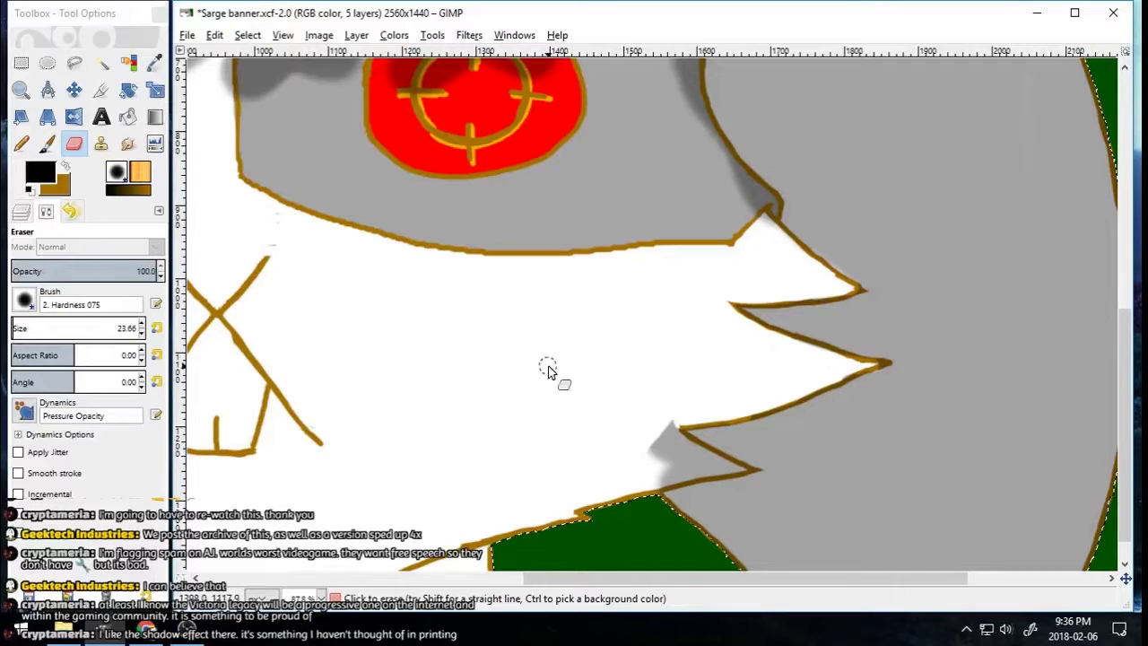
{"action": "mouse_move", "coordinate": [659, 429]}
{"action": "left_mouse_down"}
{"action": "mouse_move", "coordinate": [653, 454]}
{"action": "mouse_move", "coordinate": [693, 466]}
{"action": "left_mouse_up"}
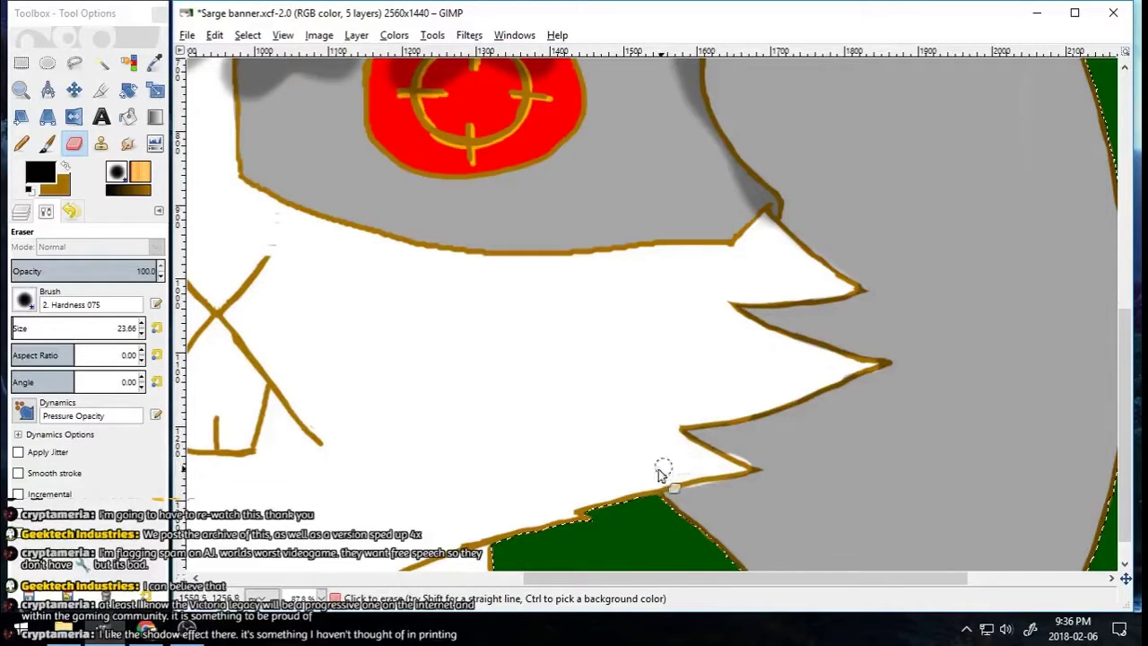
Step: Paint a thin shadow along the side and lower edge of the eye patch with the size 23.66 Paintbrush
{"action": "key", "text": "p"}
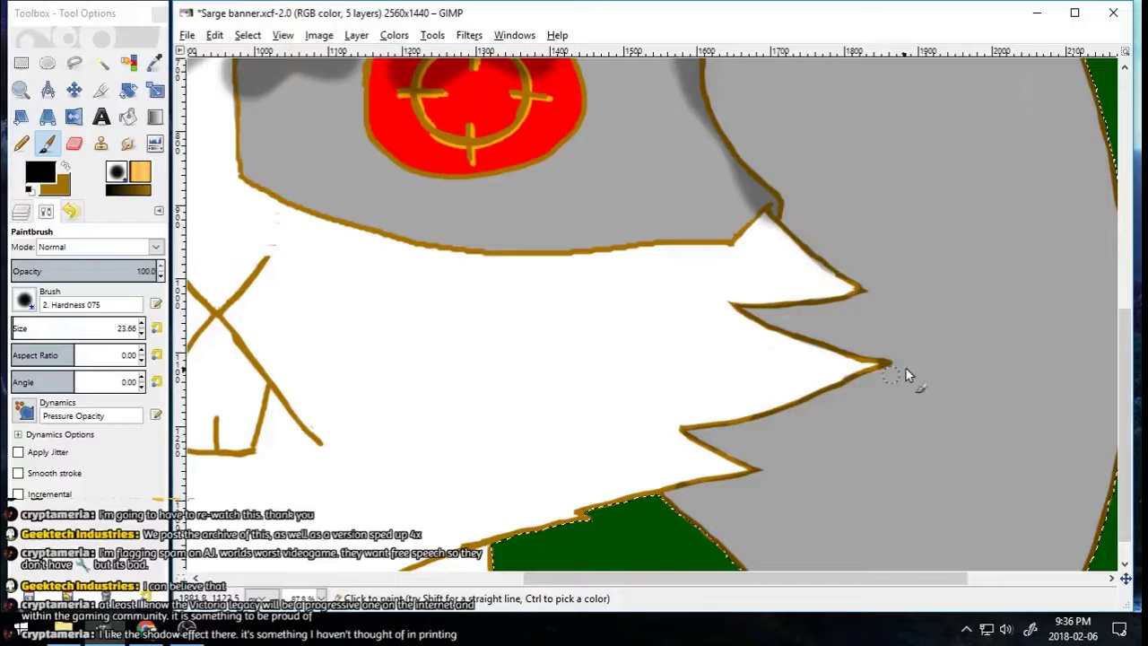
{"action": "scroll", "coordinate": [1087, 287], "scroll_direction": "up", "scroll_amount": 3}
{"action": "scroll", "coordinate": [576, 401], "scroll_direction": "left", "scroll_amount": 4}
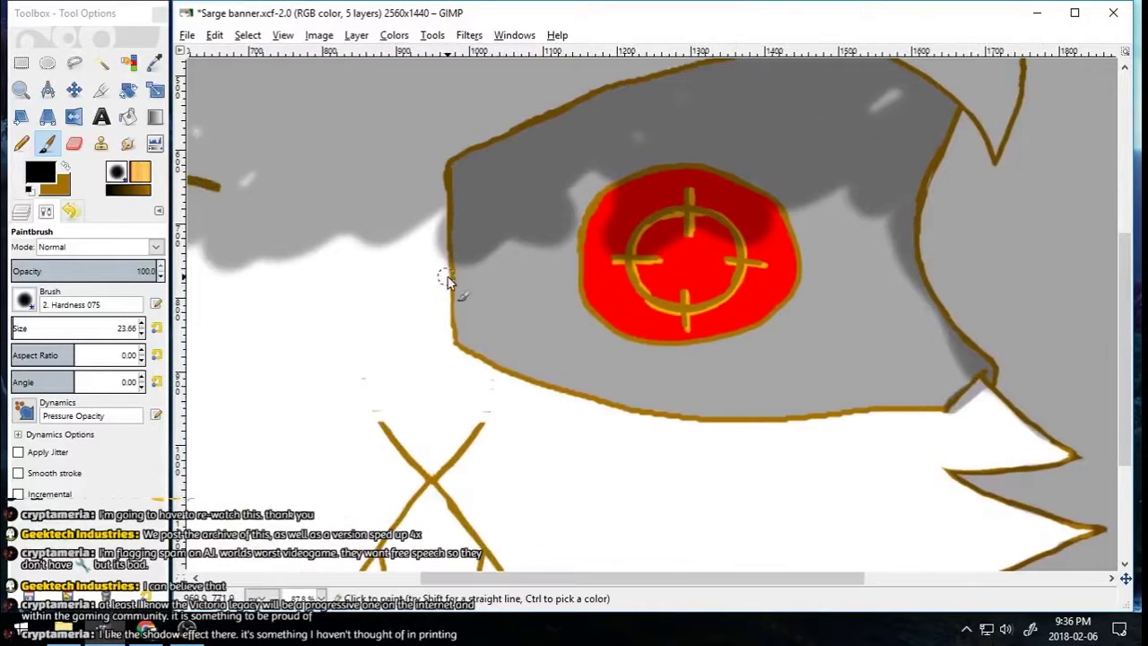
{"action": "mouse_move", "coordinate": [577, 401]}
{"action": "left_mouse_down"}
{"action": "mouse_move", "coordinate": [886, 416]}
{"action": "mouse_move", "coordinate": [951, 406]}
{"action": "left_mouse_up"}
Step: Erase criss-cross strokes through the lower forehead shadow on the shadows layer, from the left cheek to the red eye
{"action": "left_click_drag", "start_coordinate": [645, 579], "coordinate": [584, 578]}
{"action": "left_click", "coordinate": [21, 211]}
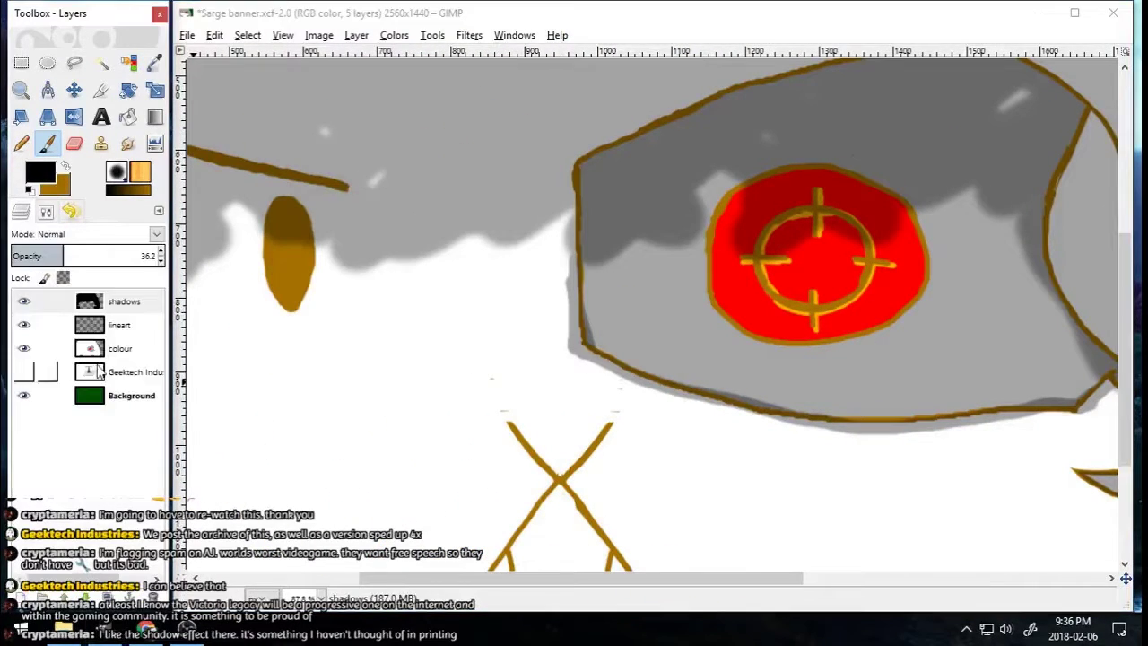
{"action": "left_click", "coordinate": [118, 325]}
{"action": "key", "text": "shift+e"}
{"action": "key", "text": "Page_Up"}
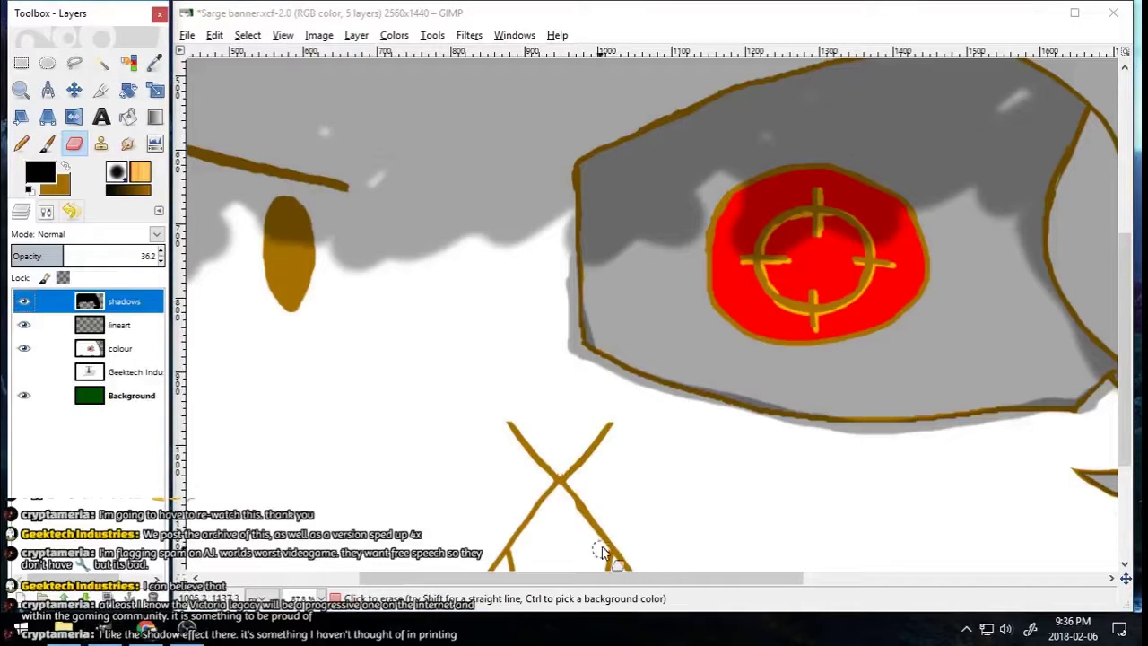
{"action": "left_click_drag", "start_coordinate": [557, 584], "coordinate": [441, 583]}
{"action": "mouse_move", "coordinate": [263, 90]}
{"action": "left_mouse_down"}
{"action": "mouse_move", "coordinate": [300, 192]}
{"action": "mouse_move", "coordinate": [424, 301]}
{"action": "mouse_move", "coordinate": [974, 278]}
{"action": "mouse_move", "coordinate": [986, 135]}
{"action": "left_mouse_up"}
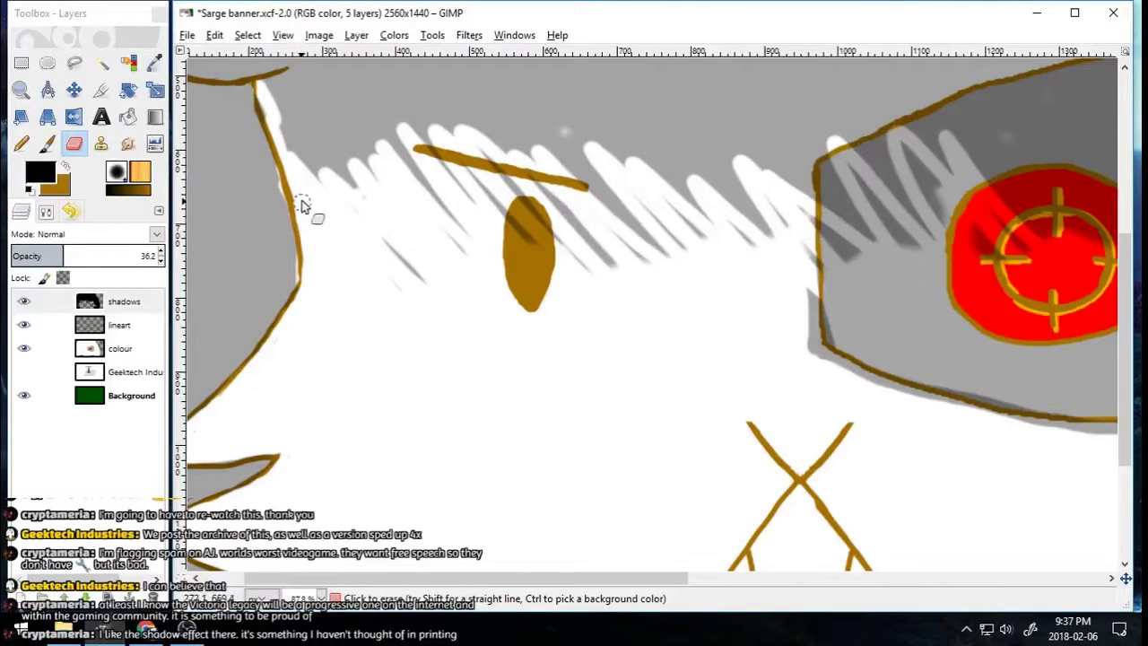
{"action": "mouse_move", "coordinate": [302, 200]}
{"action": "left_mouse_down"}
{"action": "mouse_move", "coordinate": [680, 147]}
{"action": "mouse_move", "coordinate": [1045, 161]}
{"action": "left_mouse_up"}
Step: Erase the shadow covering the red eye and the lower part of the eye patch with slanted strokes
{"action": "left_click_drag", "start_coordinate": [596, 579], "coordinate": [816, 579]}
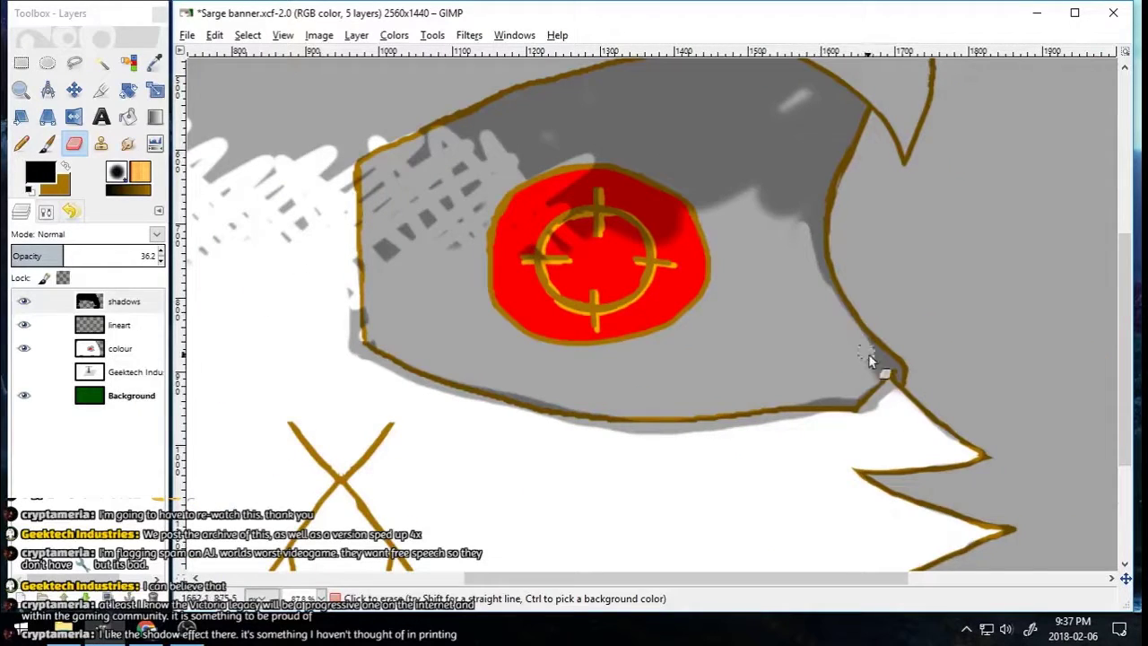
{"action": "mouse_move", "coordinate": [868, 358]}
{"action": "left_mouse_down"}
{"action": "mouse_move", "coordinate": [858, 410]}
{"action": "mouse_move", "coordinate": [843, 405]}
{"action": "left_mouse_up"}
{"action": "mouse_move", "coordinate": [357, 309]}
{"action": "left_mouse_down"}
{"action": "mouse_move", "coordinate": [351, 361]}
{"action": "mouse_move", "coordinate": [510, 205]}
{"action": "mouse_move", "coordinate": [784, 209]}
{"action": "mouse_move", "coordinate": [852, 130]}
{"action": "left_mouse_up"}
{"action": "left_click_drag", "start_coordinate": [806, 266], "coordinate": [770, 196]}
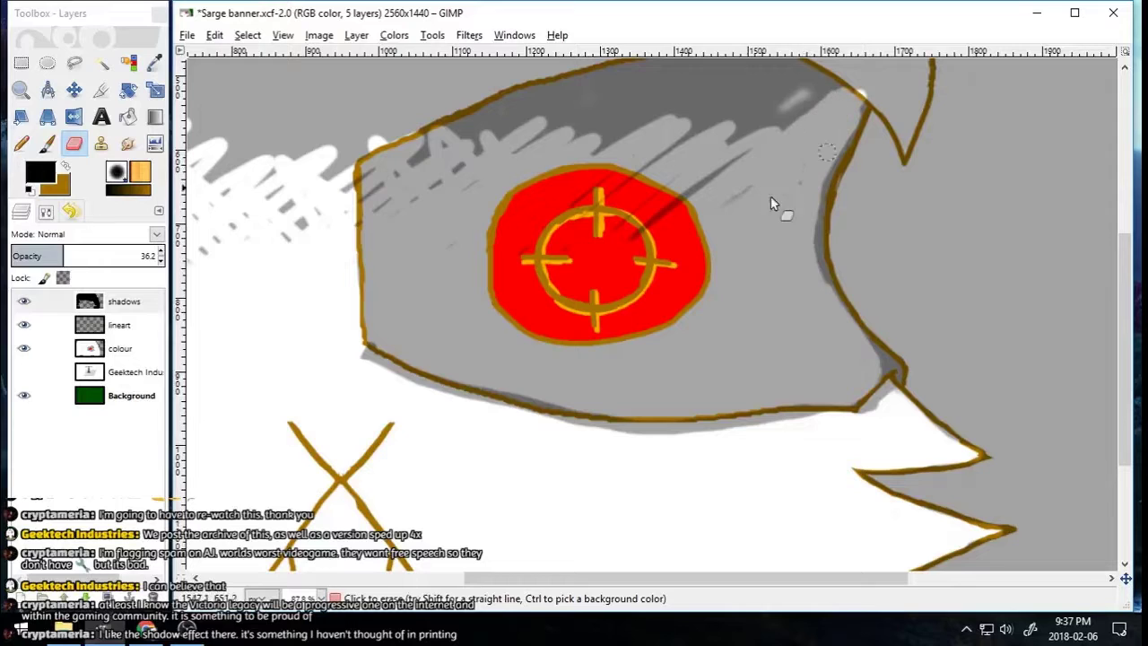
{"action": "left_click_drag", "start_coordinate": [1125, 292], "coordinate": [1125, 259]}
{"action": "mouse_move", "coordinate": [782, 177]}
{"action": "left_mouse_down"}
{"action": "mouse_move", "coordinate": [490, 187]}
{"action": "mouse_move", "coordinate": [362, 271]}
{"action": "left_mouse_up"}
Step: Erase the leftover shadow flecks around the brown eye and cut jagged notches into the forehead shadow's lower edge
{"action": "left_click_drag", "start_coordinate": [637, 579], "coordinate": [423, 611]}
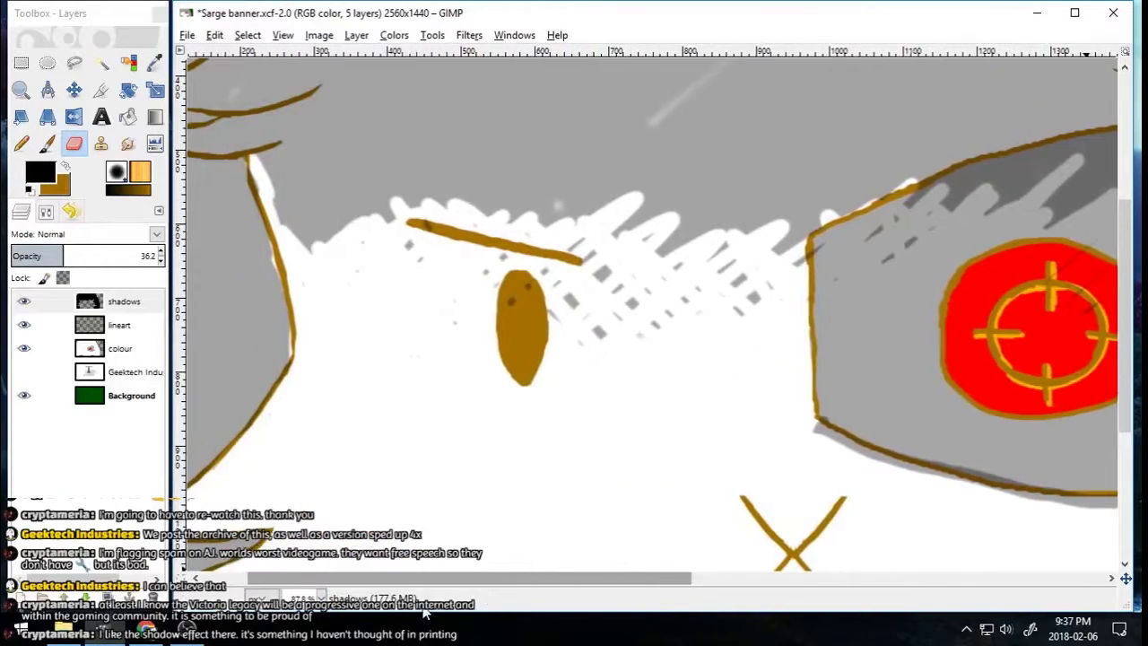
{"action": "mouse_move", "coordinate": [401, 292]}
{"action": "left_mouse_down"}
{"action": "mouse_move", "coordinate": [466, 362]}
{"action": "mouse_move", "coordinate": [688, 416]}
{"action": "mouse_move", "coordinate": [682, 229]}
{"action": "mouse_move", "coordinate": [706, 196]}
{"action": "left_mouse_up"}
{"action": "left_click_drag", "start_coordinate": [284, 190], "coordinate": [307, 256]}
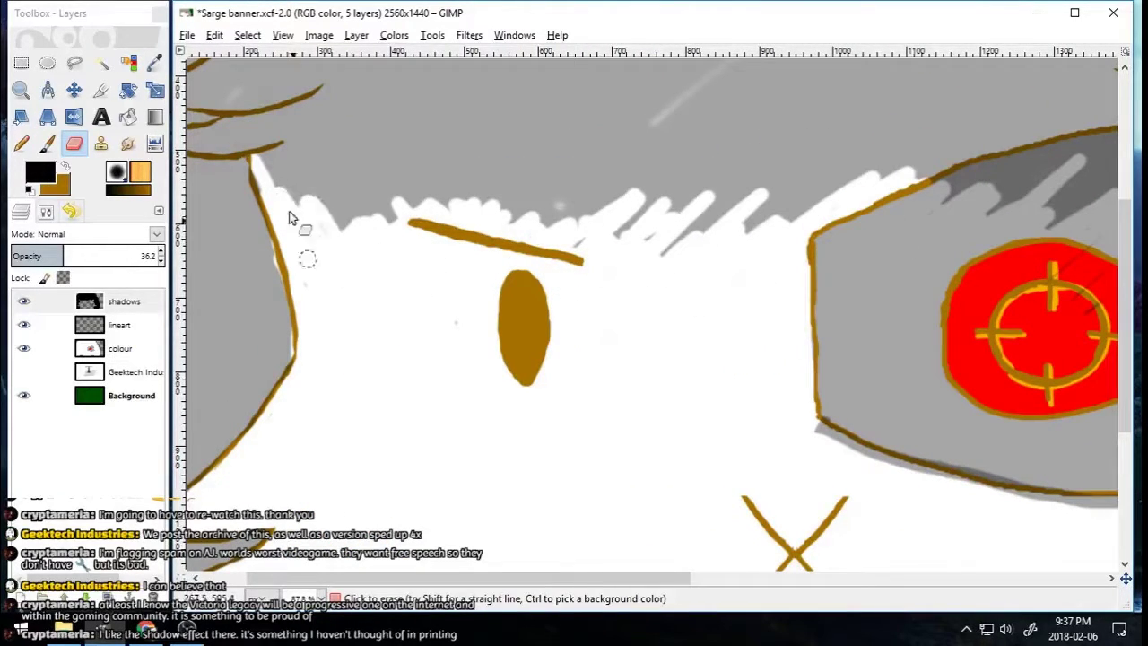
{"action": "left_click_drag", "start_coordinate": [337, 182], "coordinate": [371, 224]}
{"action": "left_click_drag", "start_coordinate": [472, 190], "coordinate": [520, 218]}
{"action": "left_click_drag", "start_coordinate": [546, 191], "coordinate": [573, 222]}
{"action": "left_click_drag", "start_coordinate": [693, 198], "coordinate": [711, 230]}
Step: Repaint the forehead shadow's lower edge more evenly across the brow and eye patch, and erase excess shadow at the patch
{"action": "left_click", "coordinate": [47, 144]}
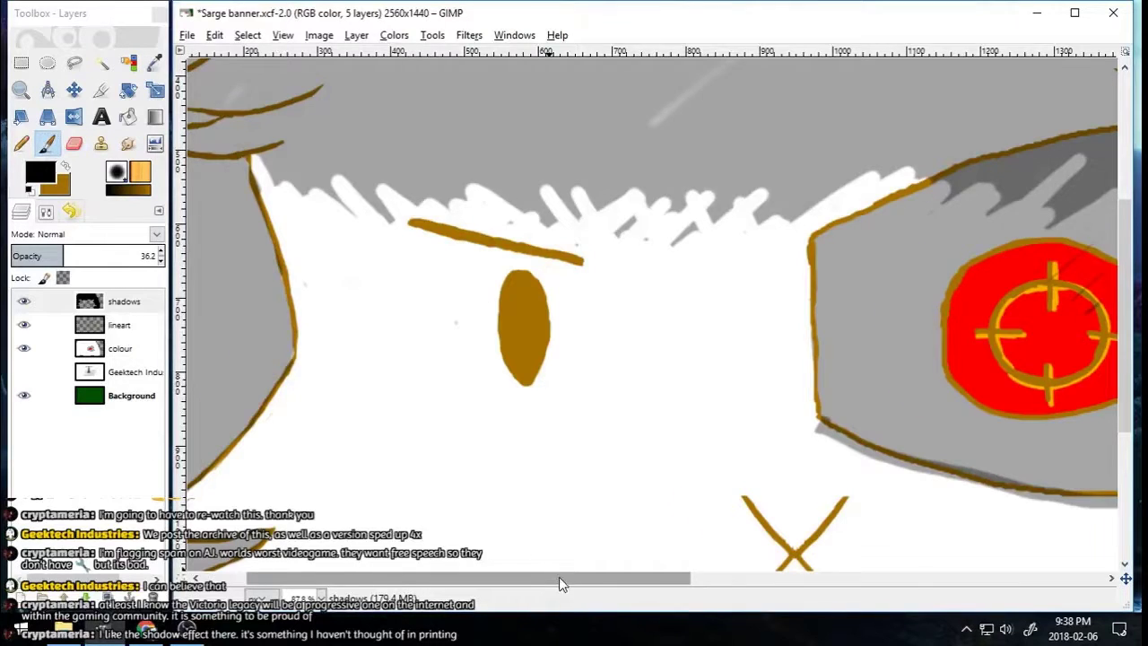
{"action": "left_click_drag", "start_coordinate": [559, 579], "coordinate": [755, 460]}
{"action": "mouse_move", "coordinate": [567, 185]}
{"action": "left_mouse_down"}
{"action": "mouse_move", "coordinate": [541, 168]}
{"action": "mouse_move", "coordinate": [432, 211]}
{"action": "left_mouse_up"}
{"action": "mouse_move", "coordinate": [572, 578]}
{"action": "left_mouse_down"}
{"action": "mouse_move", "coordinate": [434, 600]}
{"action": "mouse_move", "coordinate": [440, 592]}
{"action": "left_mouse_up"}
{"action": "mouse_move", "coordinate": [713, 224]}
{"action": "left_mouse_down"}
{"action": "mouse_move", "coordinate": [543, 188]}
{"action": "mouse_move", "coordinate": [631, 206]}
{"action": "left_mouse_up"}
{"action": "left_click_drag", "start_coordinate": [618, 73], "coordinate": [547, 88]}
{"action": "mouse_move", "coordinate": [446, 201]}
{"action": "left_mouse_down"}
{"action": "mouse_move", "coordinate": [617, 220]}
{"action": "mouse_move", "coordinate": [448, 202]}
{"action": "left_mouse_up"}
{"action": "mouse_move", "coordinate": [979, 165]}
{"action": "left_mouse_down"}
{"action": "mouse_move", "coordinate": [865, 203]}
{"action": "mouse_move", "coordinate": [1008, 195]}
{"action": "left_mouse_up"}
{"action": "left_click", "coordinate": [74, 143]}
{"action": "left_click_drag", "start_coordinate": [984, 303], "coordinate": [1001, 275]}
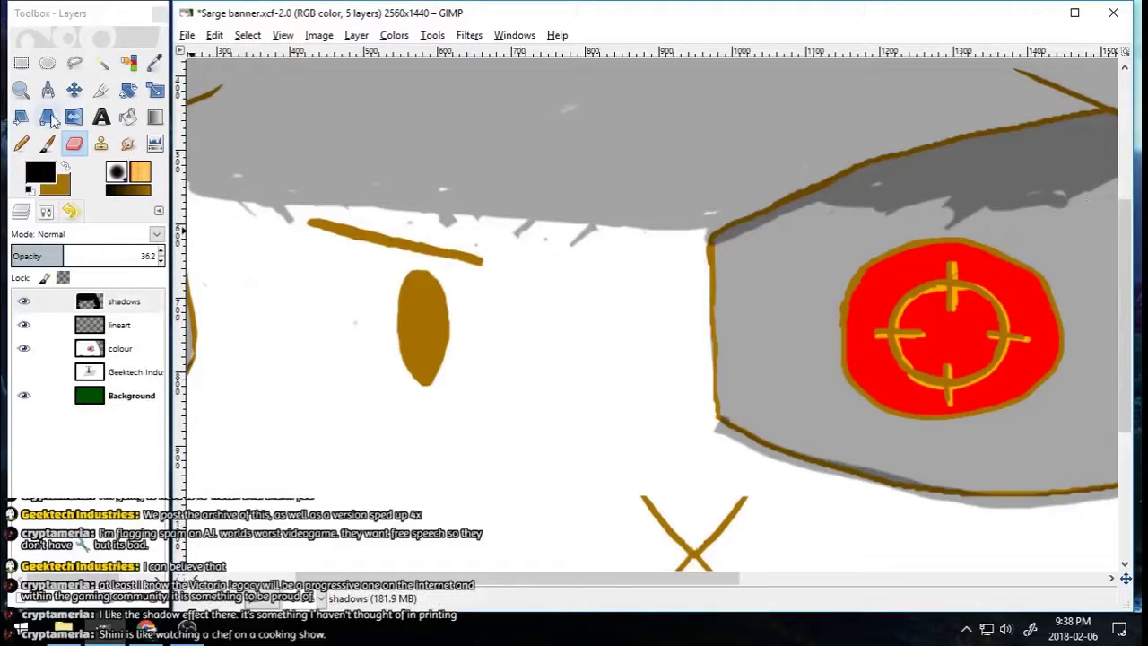
Step: Smudge the forehead shadow's lower edge above the brown eye into soft fur tufts at brush size 46.66
{"action": "left_click", "coordinate": [20, 90]}
{"action": "left_click", "coordinate": [46, 212]}
{"action": "left_click", "coordinate": [28, 294]}
{"action": "left_click", "coordinate": [272, 294]}
{"action": "left_click", "coordinate": [272, 294]}
{"action": "left_click_drag", "start_coordinate": [368, 578], "coordinate": [306, 578]}
{"action": "key", "text": "p"}
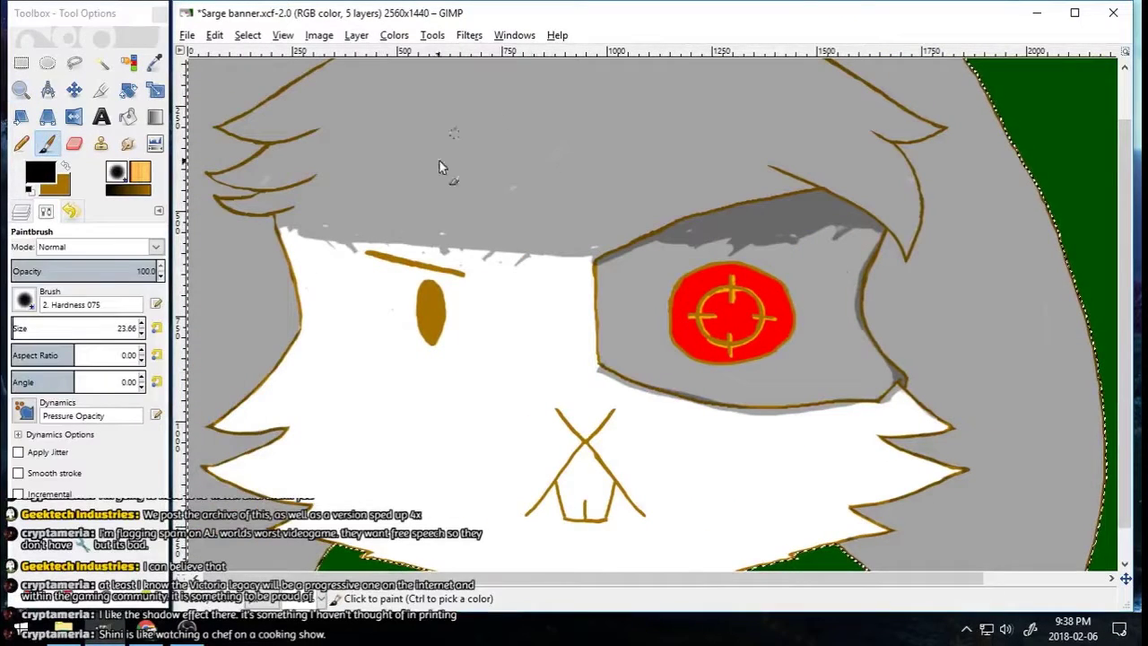
{"action": "key", "text": "s"}
{"action": "mouse_move", "coordinate": [329, 224]}
{"action": "left_mouse_down"}
{"action": "mouse_move", "coordinate": [313, 203]}
{"action": "mouse_move", "coordinate": [349, 251]}
{"action": "mouse_move", "coordinate": [437, 254]}
{"action": "left_mouse_up"}
{"action": "left_click", "coordinate": [142, 325]}
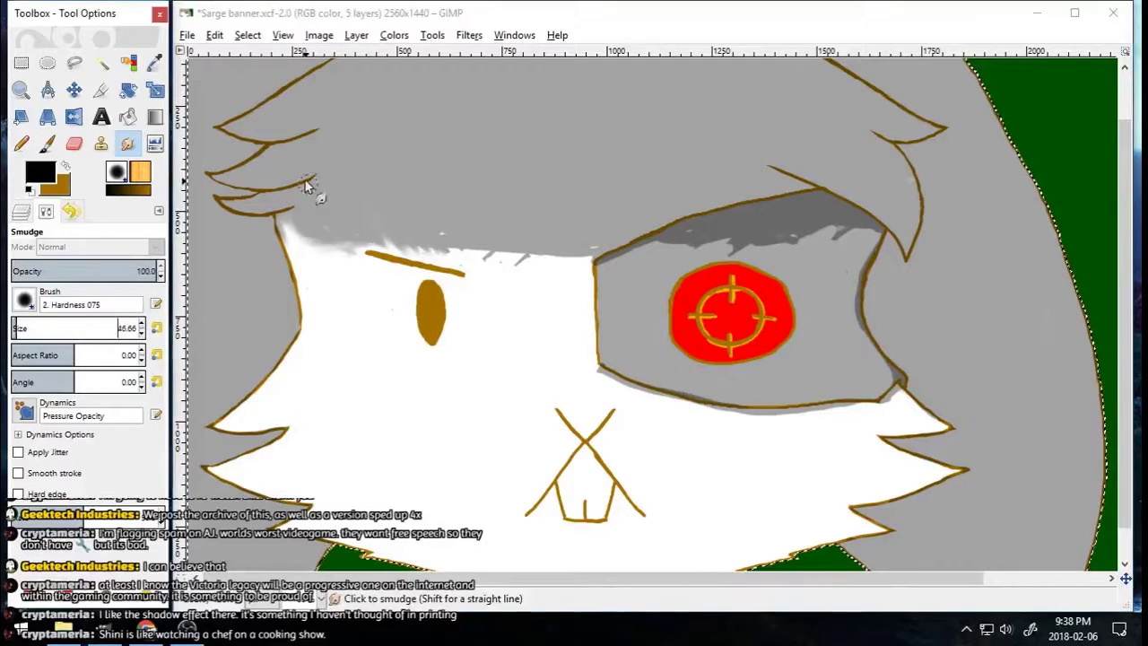
{"action": "mouse_move", "coordinate": [313, 215]}
{"action": "left_mouse_down"}
{"action": "mouse_move", "coordinate": [337, 260]}
{"action": "mouse_move", "coordinate": [448, 254]}
{"action": "left_mouse_up"}
{"action": "mouse_move", "coordinate": [492, 176]}
{"action": "left_mouse_down"}
{"action": "mouse_move", "coordinate": [513, 265]}
{"action": "mouse_move", "coordinate": [557, 191]}
{"action": "left_mouse_up"}
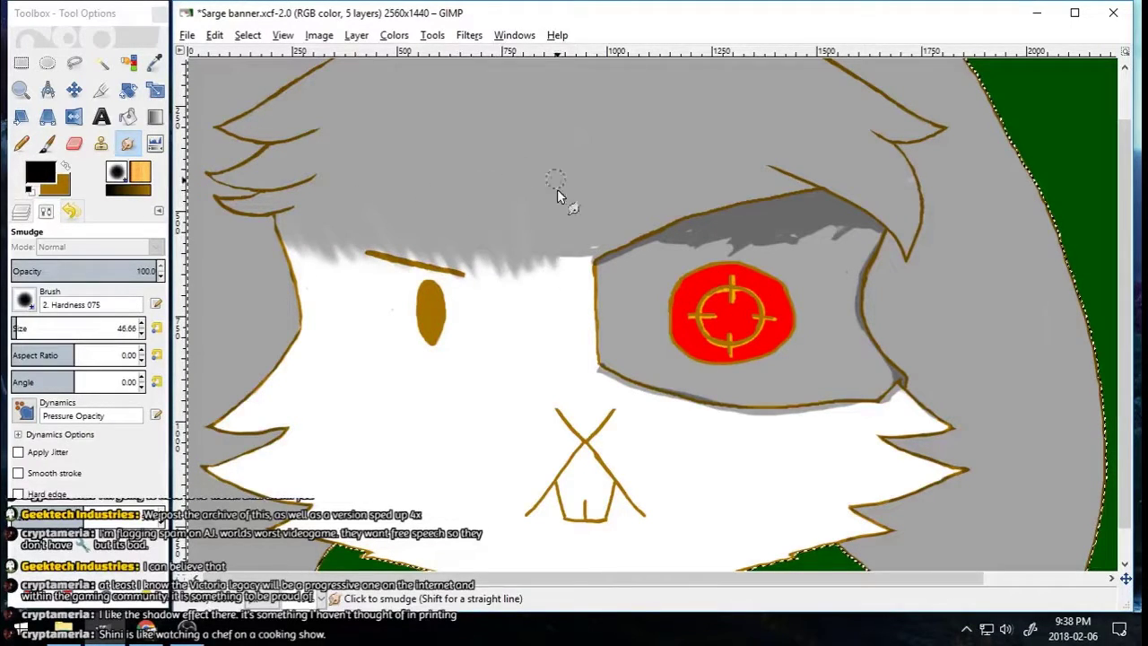
Step: Smudge the shadow edges across the eye patch and along the left cheek into soft fur strands
{"action": "mouse_move", "coordinate": [648, 283]}
{"action": "left_mouse_down"}
{"action": "mouse_move", "coordinate": [763, 211]}
{"action": "mouse_move", "coordinate": [525, 256]}
{"action": "mouse_move", "coordinate": [320, 210]}
{"action": "mouse_move", "coordinate": [499, 210]}
{"action": "mouse_move", "coordinate": [583, 229]}
{"action": "left_mouse_up"}
{"action": "mouse_move", "coordinate": [895, 396]}
{"action": "left_mouse_down"}
{"action": "mouse_move", "coordinate": [902, 409]}
{"action": "mouse_move", "coordinate": [878, 418]}
{"action": "mouse_move", "coordinate": [751, 411]}
{"action": "mouse_move", "coordinate": [826, 410]}
{"action": "mouse_move", "coordinate": [870, 379]}
{"action": "mouse_move", "coordinate": [858, 278]}
{"action": "mouse_move", "coordinate": [845, 333]}
{"action": "left_mouse_up"}
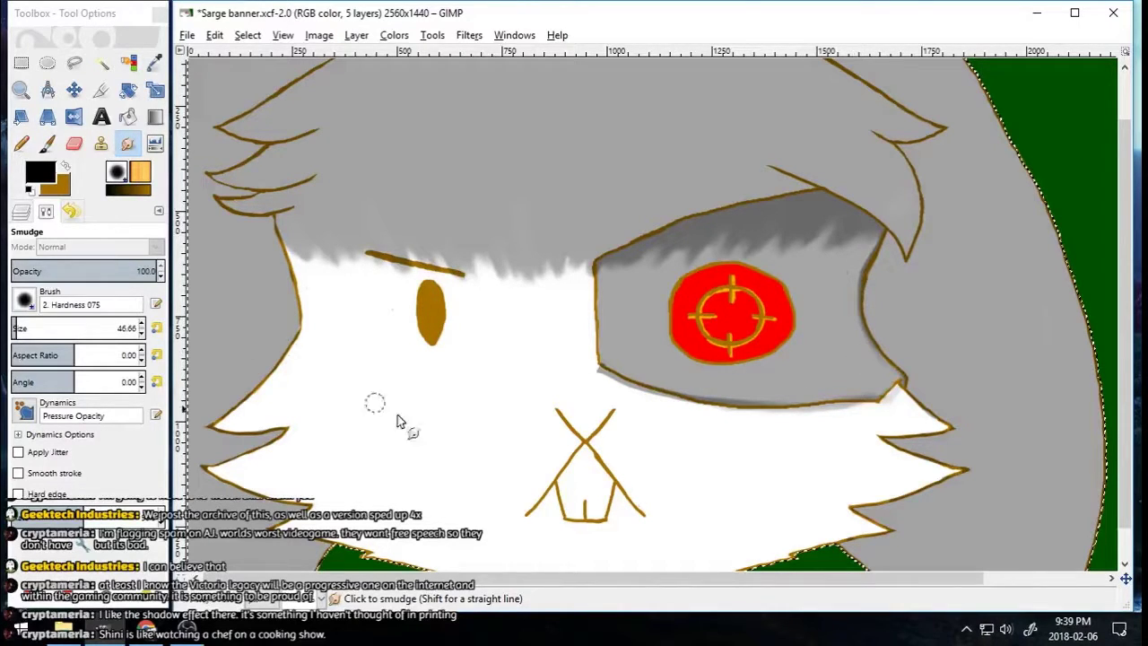
{"action": "mouse_move", "coordinate": [256, 241]}
{"action": "left_mouse_down"}
{"action": "mouse_move", "coordinate": [279, 284]}
{"action": "mouse_move", "coordinate": [285, 369]}
{"action": "mouse_move", "coordinate": [260, 408]}
{"action": "mouse_move", "coordinate": [271, 364]}
{"action": "left_mouse_up"}
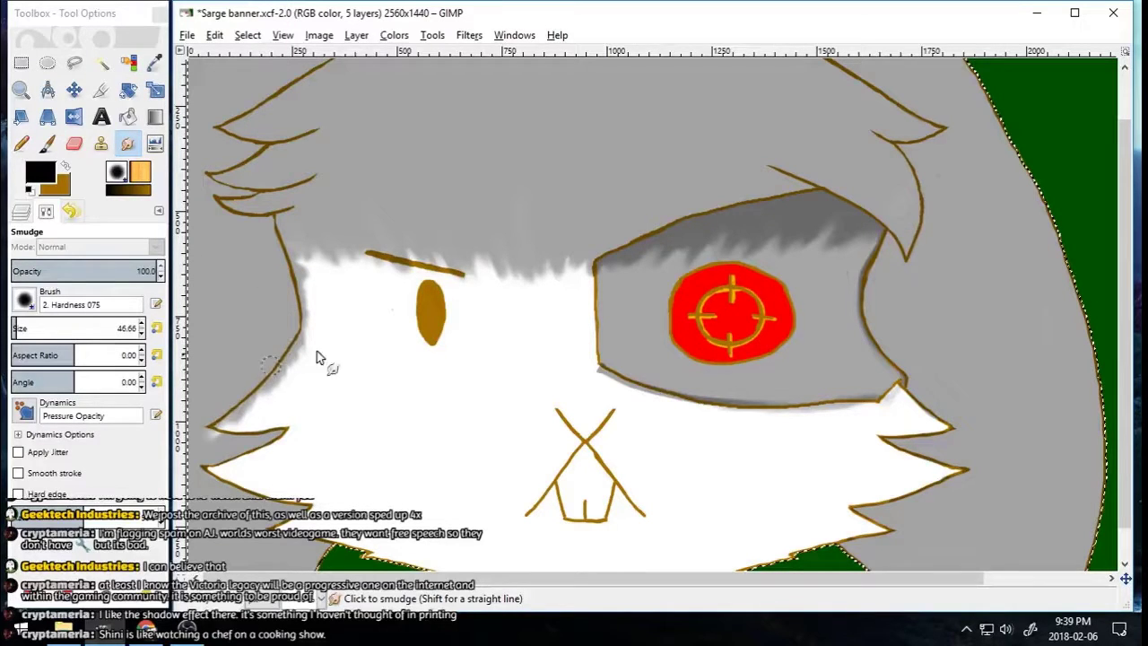
Step: Smudge the pale areas back upward into the shadow edges along the left cheek, brow and eye patch
{"action": "mouse_move", "coordinate": [248, 422]}
{"action": "left_mouse_down"}
{"action": "mouse_move", "coordinate": [334, 332]}
{"action": "mouse_move", "coordinate": [301, 324]}
{"action": "mouse_move", "coordinate": [360, 268]}
{"action": "mouse_move", "coordinate": [330, 243]}
{"action": "mouse_move", "coordinate": [415, 275]}
{"action": "mouse_move", "coordinate": [444, 268]}
{"action": "mouse_move", "coordinate": [382, 258]}
{"action": "left_mouse_up"}
{"action": "mouse_move", "coordinate": [480, 294]}
{"action": "left_mouse_down"}
{"action": "mouse_move", "coordinate": [525, 277]}
{"action": "mouse_move", "coordinate": [589, 298]}
{"action": "left_mouse_up"}
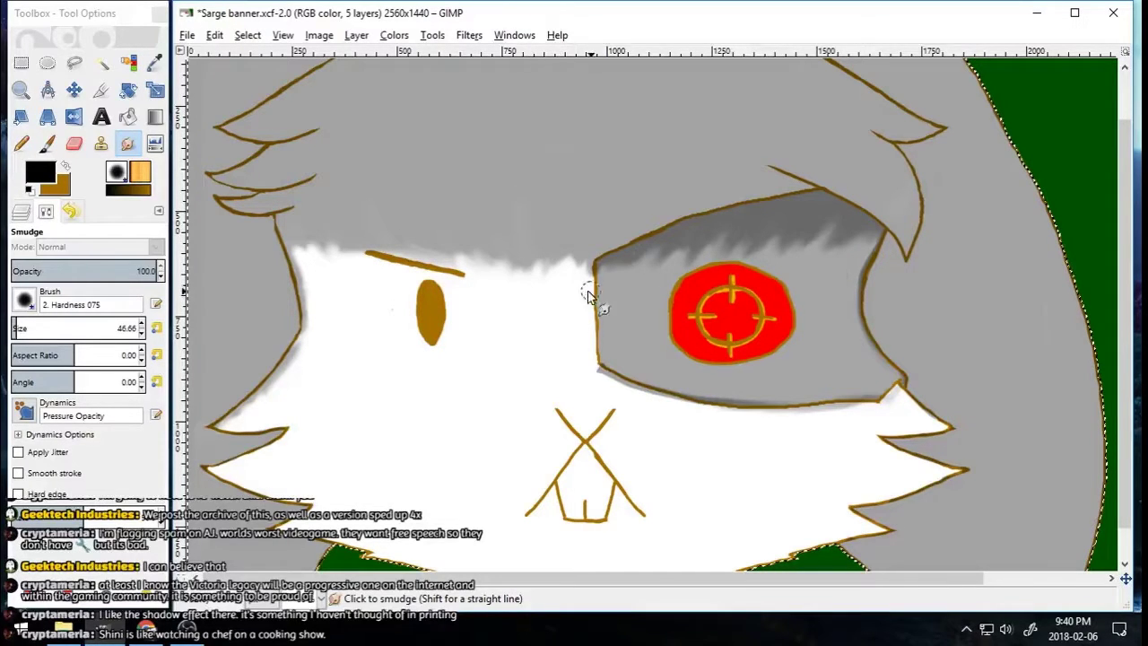
{"action": "left_click_drag", "start_coordinate": [708, 241], "coordinate": [768, 244]}
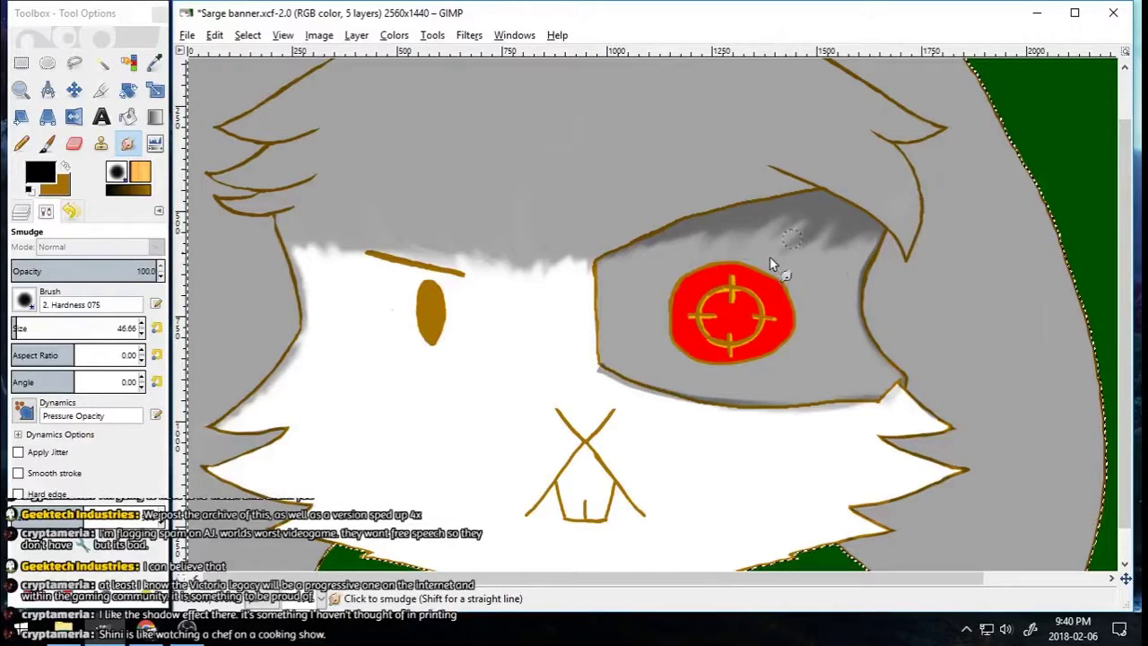
{"action": "mouse_move", "coordinate": [484, 255]}
{"action": "left_mouse_down"}
{"action": "mouse_move", "coordinate": [448, 274]}
{"action": "mouse_move", "coordinate": [284, 227]}
{"action": "mouse_move", "coordinate": [344, 267]}
{"action": "mouse_move", "coordinate": [327, 235]}
{"action": "mouse_move", "coordinate": [448, 278]}
{"action": "mouse_move", "coordinate": [534, 241]}
{"action": "left_mouse_up"}
Step: Hide the shadows layer and make the colour layer active for painting with the Paintbrush
{"action": "left_click", "coordinate": [21, 90]}
{"action": "left_click", "coordinate": [43, 296]}
{"action": "left_click", "coordinate": [398, 320]}
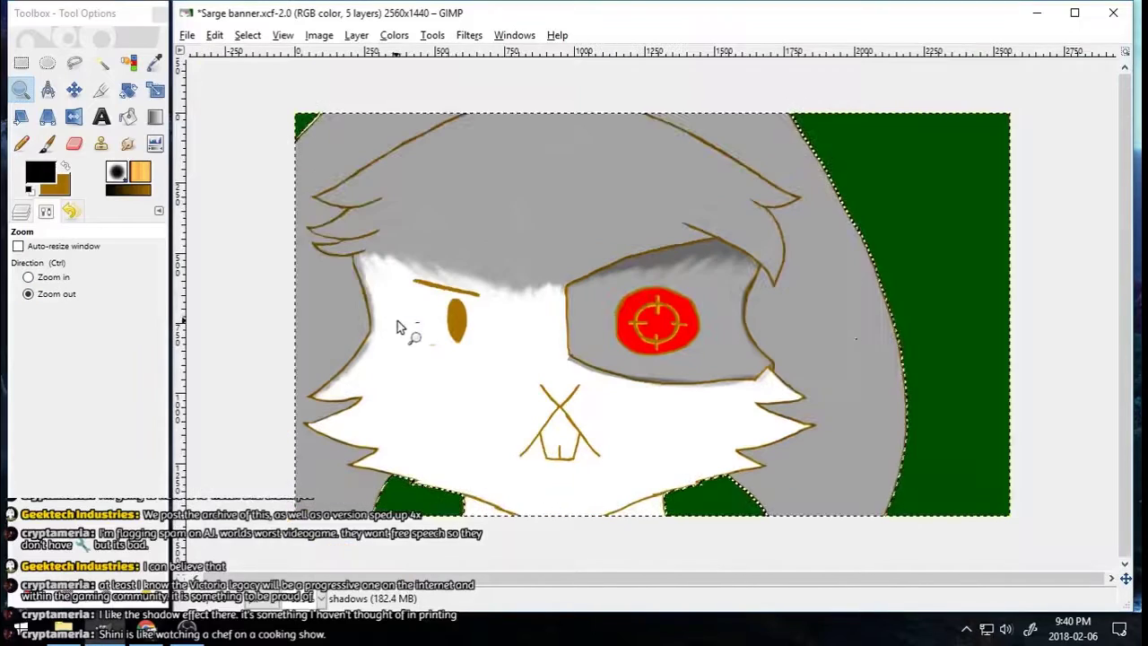
{"action": "left_click", "coordinate": [22, 212]}
{"action": "left_click", "coordinate": [95, 355]}
{"action": "left_click", "coordinate": [24, 301]}
{"action": "left_click", "coordinate": [48, 143]}
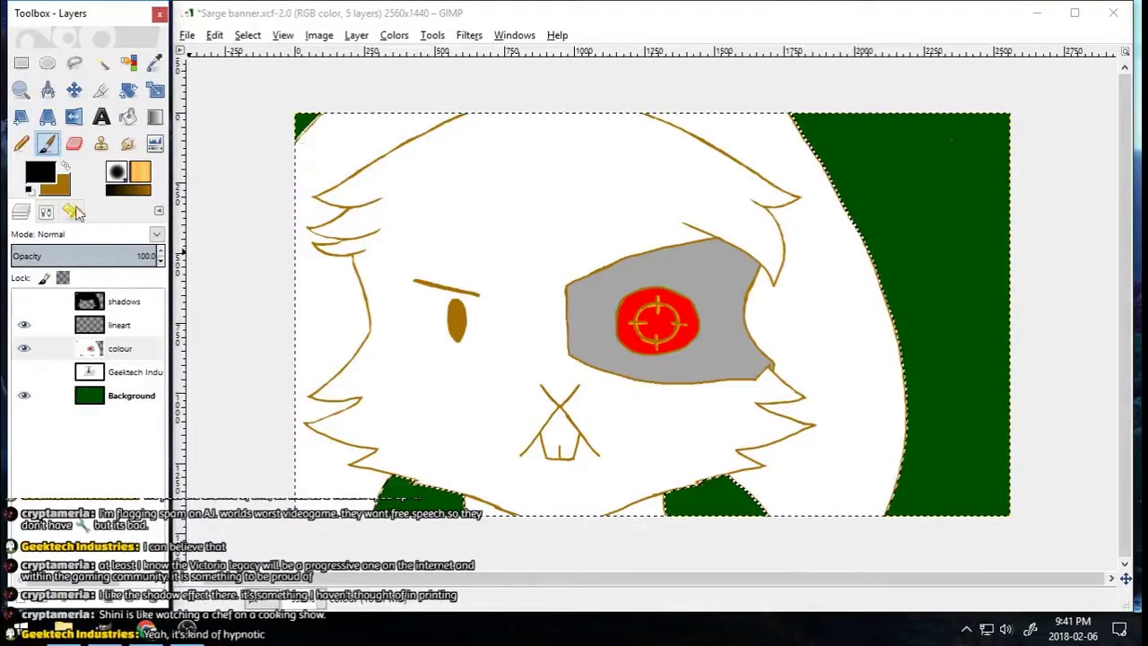
Step: Choose a pale pink foreground colour for painting the insides of the ears
{"action": "left_click", "coordinate": [20, 89]}
{"action": "left_click", "coordinate": [48, 213]}
{"action": "left_click_drag", "start_coordinate": [283, 110], "coordinate": [492, 525]}
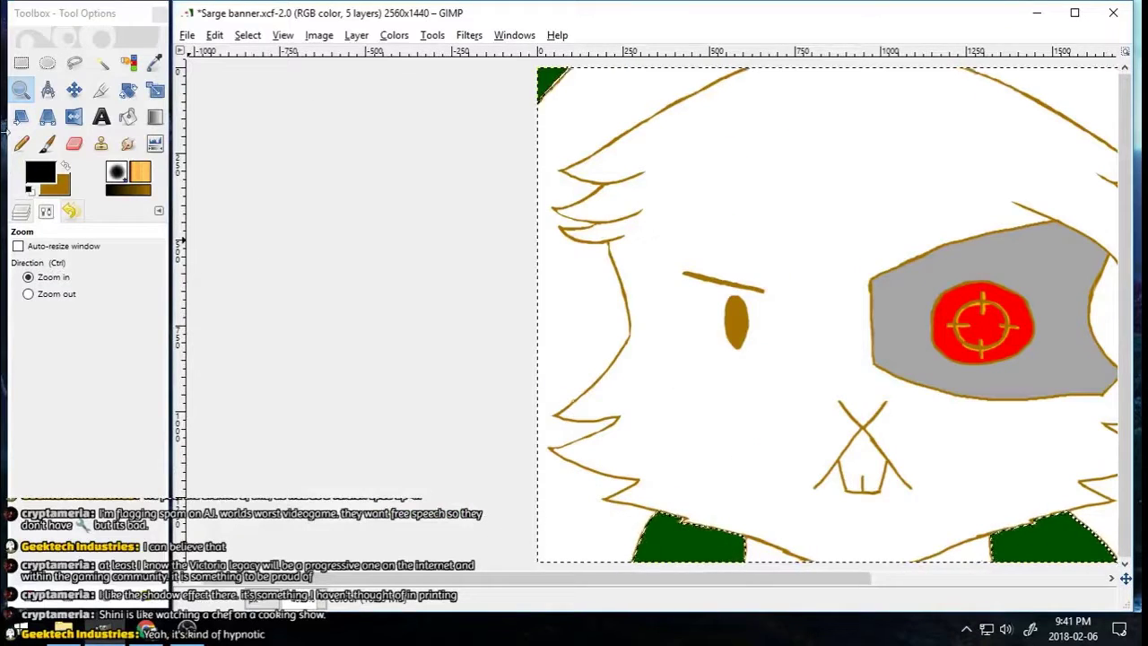
{"action": "left_click", "coordinate": [66, 169]}
{"action": "left_click", "coordinate": [40, 173]}
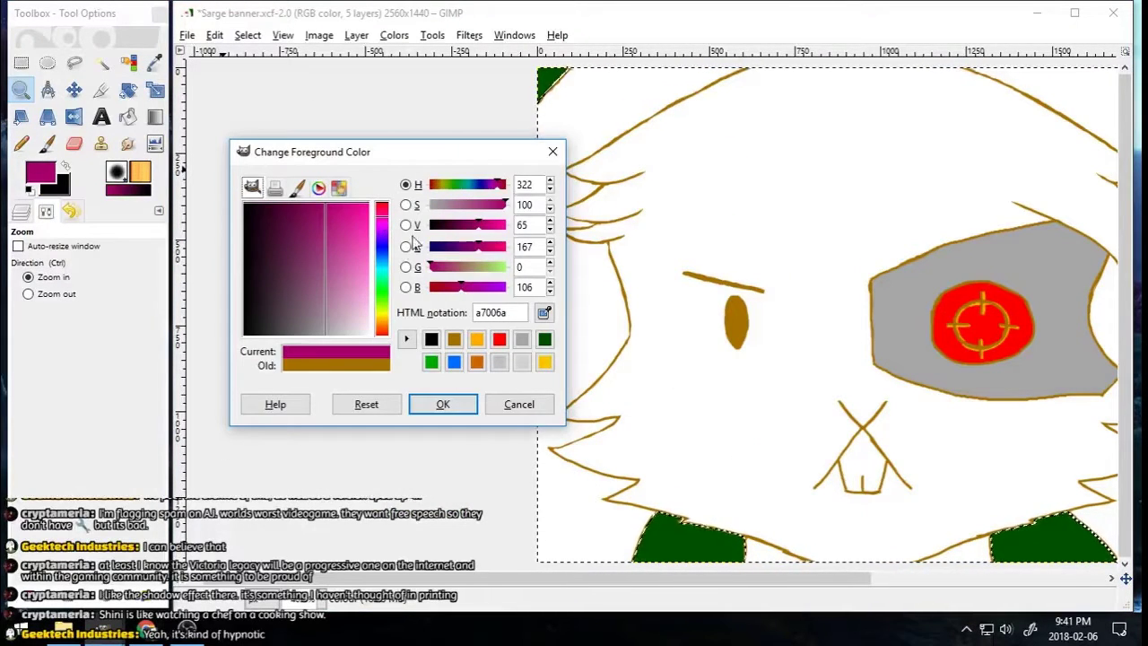
{"action": "left_click_drag", "start_coordinate": [361, 324], "coordinate": [370, 304]}
{"action": "left_click_drag", "start_coordinate": [499, 286], "coordinate": [490, 287]}
{"action": "left_click_drag", "start_coordinate": [447, 204], "coordinate": [440, 206]}
{"action": "left_click", "coordinate": [443, 404]}
Step: Paint the left inner ear pale pink around the fur tufts with the Paintbrush at 45 opacity
{"action": "key", "text": "p"}
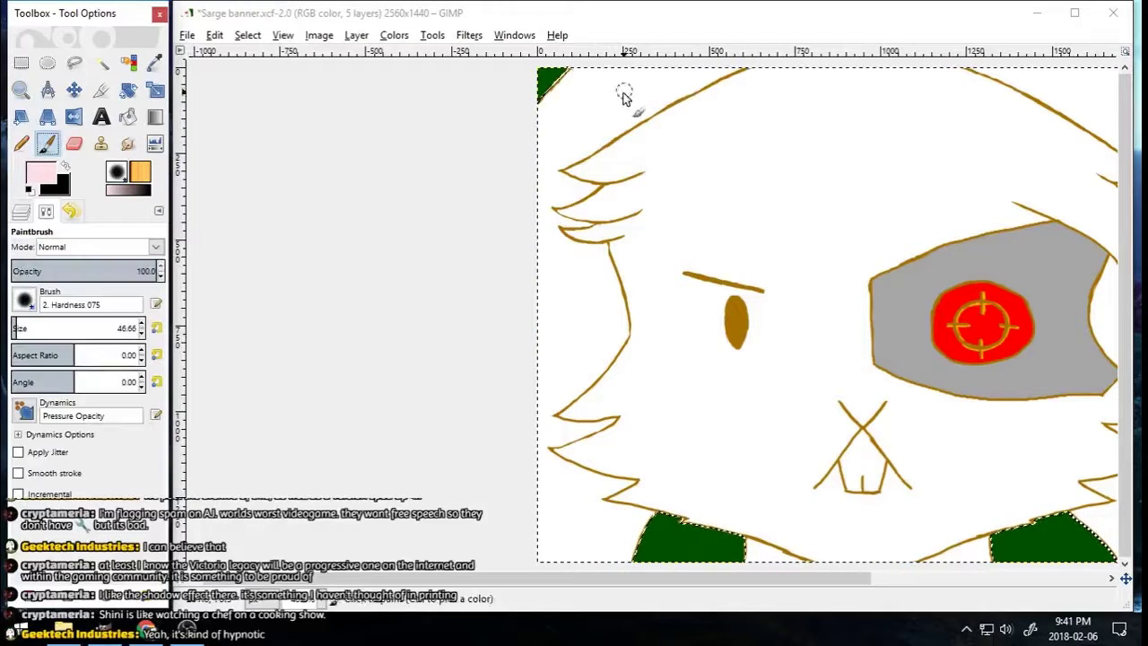
{"action": "left_click", "coordinate": [159, 269]}
{"action": "type", "text": "59"}
{"action": "key", "text": "Return"}
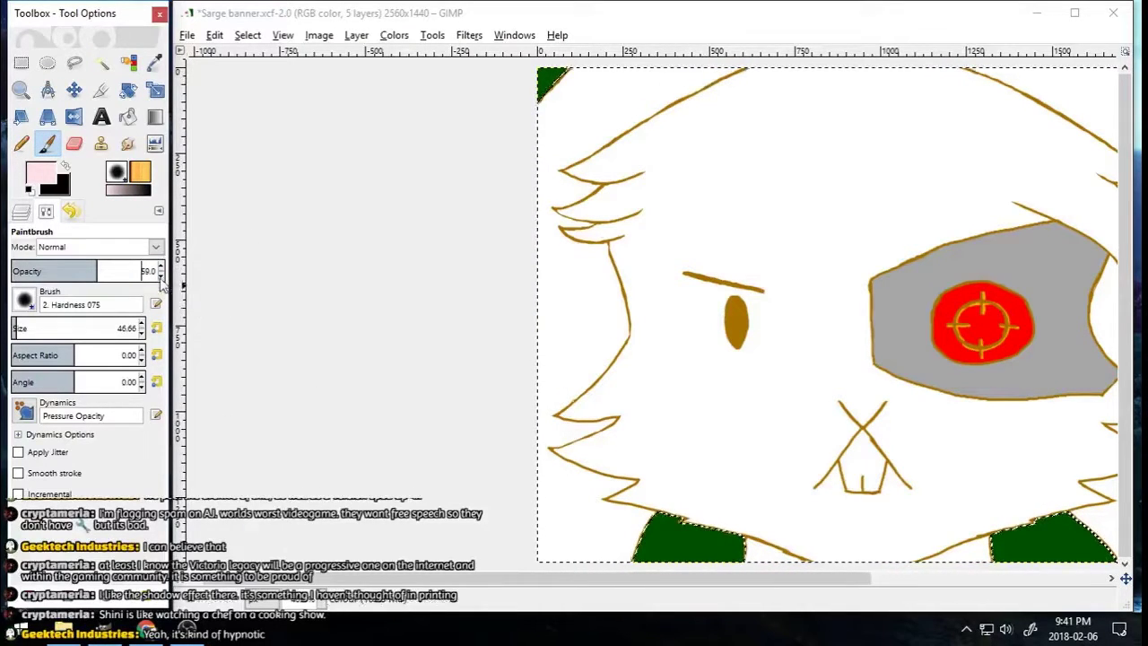
{"action": "left_click", "coordinate": [161, 276]}
{"action": "left_click_drag", "start_coordinate": [634, 512], "coordinate": [601, 556]}
{"action": "mouse_move", "coordinate": [595, 510]}
{"action": "left_mouse_down"}
{"action": "mouse_move", "coordinate": [577, 550]}
{"action": "mouse_move", "coordinate": [541, 520]}
{"action": "left_mouse_up"}
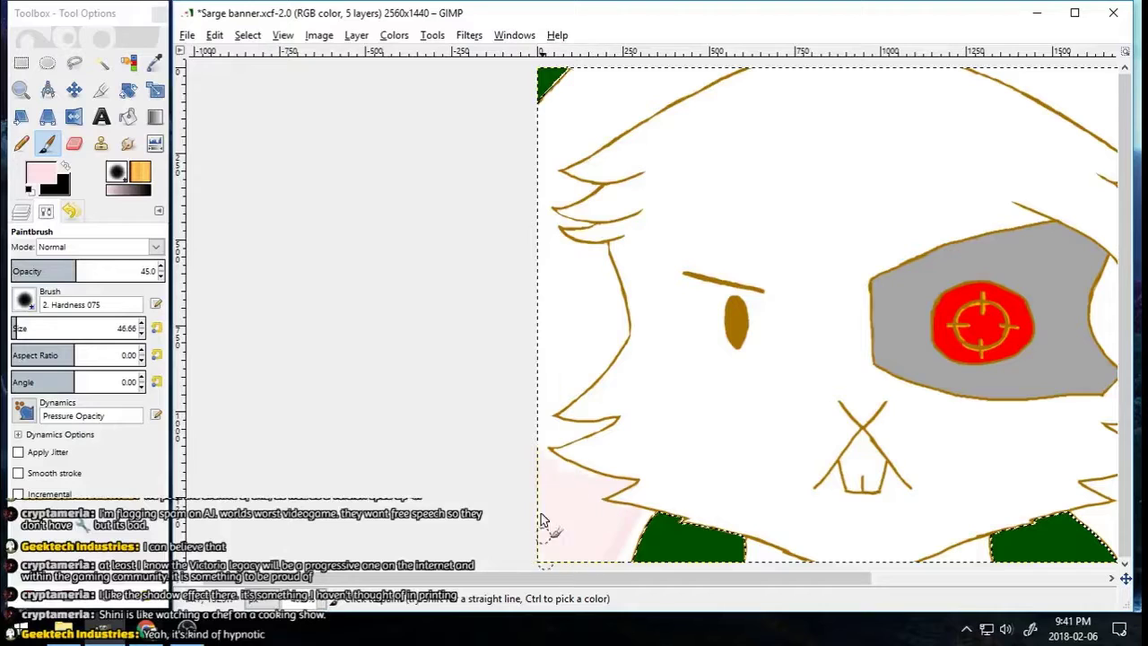
{"action": "mouse_move", "coordinate": [608, 290]}
{"action": "left_mouse_down"}
{"action": "mouse_move", "coordinate": [578, 351]}
{"action": "mouse_move", "coordinate": [607, 311]}
{"action": "mouse_move", "coordinate": [573, 309]}
{"action": "mouse_move", "coordinate": [550, 285]}
{"action": "left_mouse_up"}
{"action": "mouse_move", "coordinate": [564, 176]}
{"action": "left_mouse_down"}
{"action": "mouse_move", "coordinate": [620, 123]}
{"action": "mouse_move", "coordinate": [732, 74]}
{"action": "left_mouse_up"}
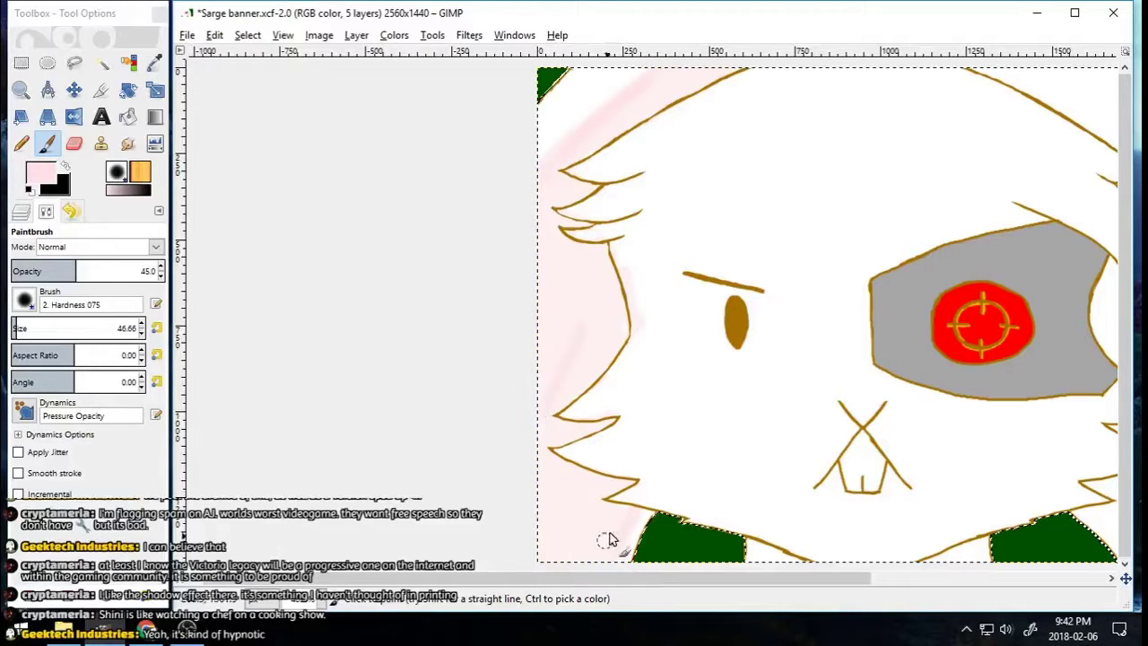
Step: Paint pale pink along the right ear's inner curve and beside the right cheek fur
{"action": "scroll", "coordinate": [610, 538], "scroll_direction": "right", "scroll_amount": 5}
{"action": "mouse_move", "coordinate": [760, 76]}
{"action": "left_mouse_down"}
{"action": "mouse_move", "coordinate": [891, 455]}
{"action": "mouse_move", "coordinate": [780, 520]}
{"action": "mouse_move", "coordinate": [891, 500]}
{"action": "mouse_move", "coordinate": [807, 542]}
{"action": "left_mouse_up"}
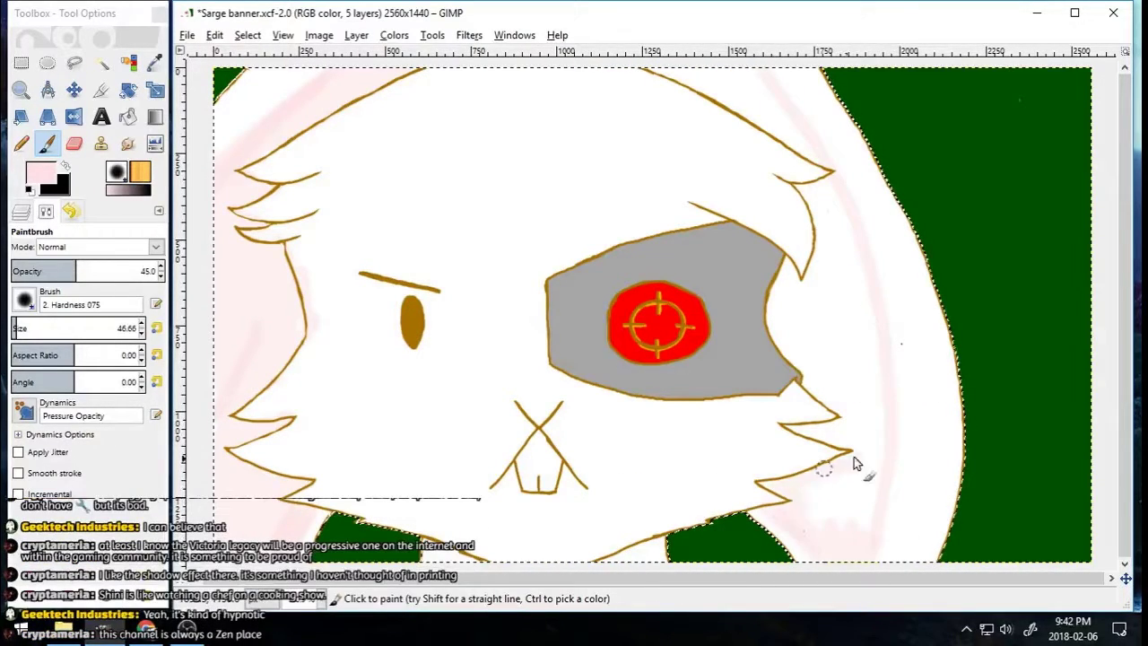
{"action": "mouse_move", "coordinate": [866, 468]}
{"action": "left_mouse_down"}
{"action": "mouse_move", "coordinate": [787, 430]}
{"action": "mouse_move", "coordinate": [841, 406]}
{"action": "left_mouse_up"}
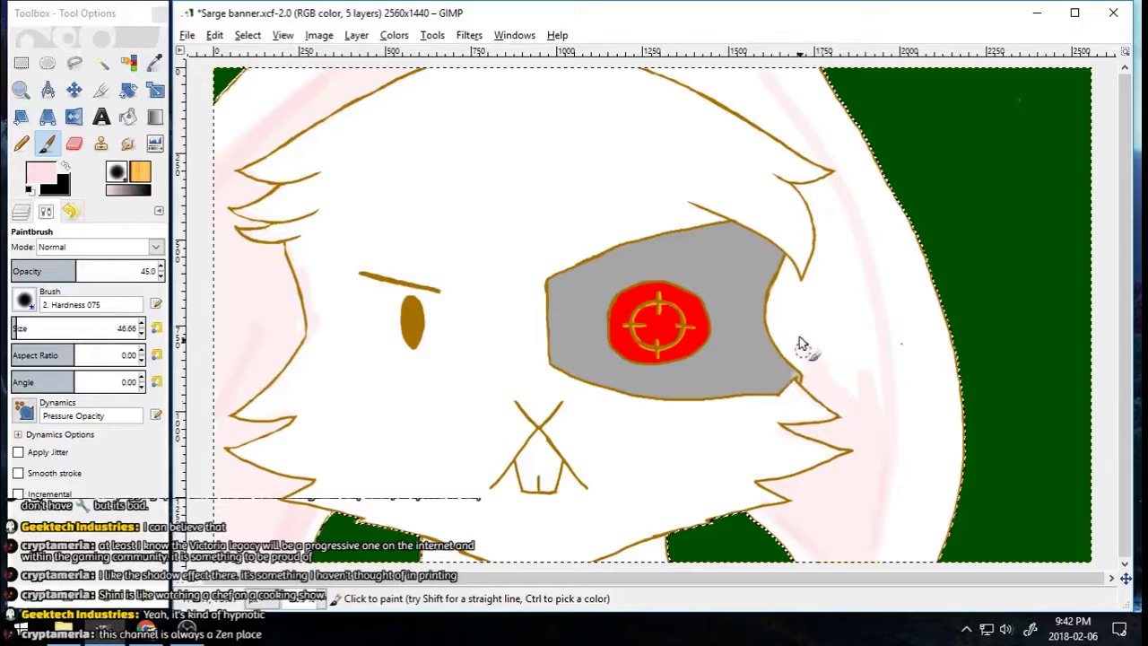
Step: Exclude the grey eye patch from the selection and fill the rest of the right inner ear with pale pink
{"action": "left_click", "coordinate": [102, 63]}
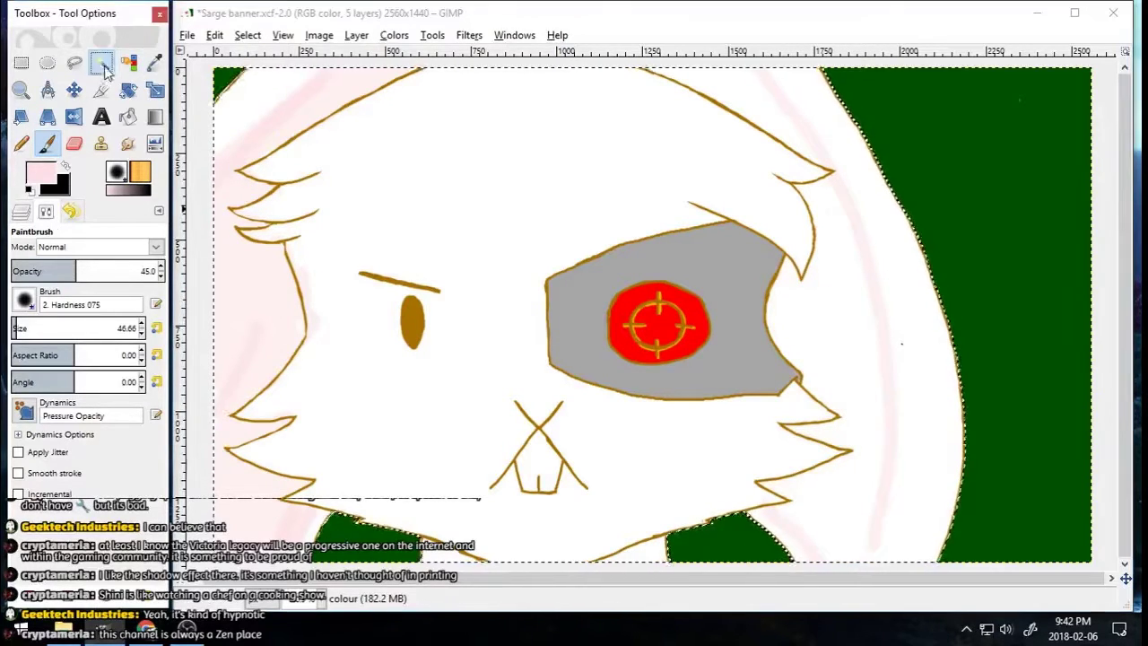
{"action": "left_click", "coordinate": [698, 283]}
{"action": "key", "text": "p"}
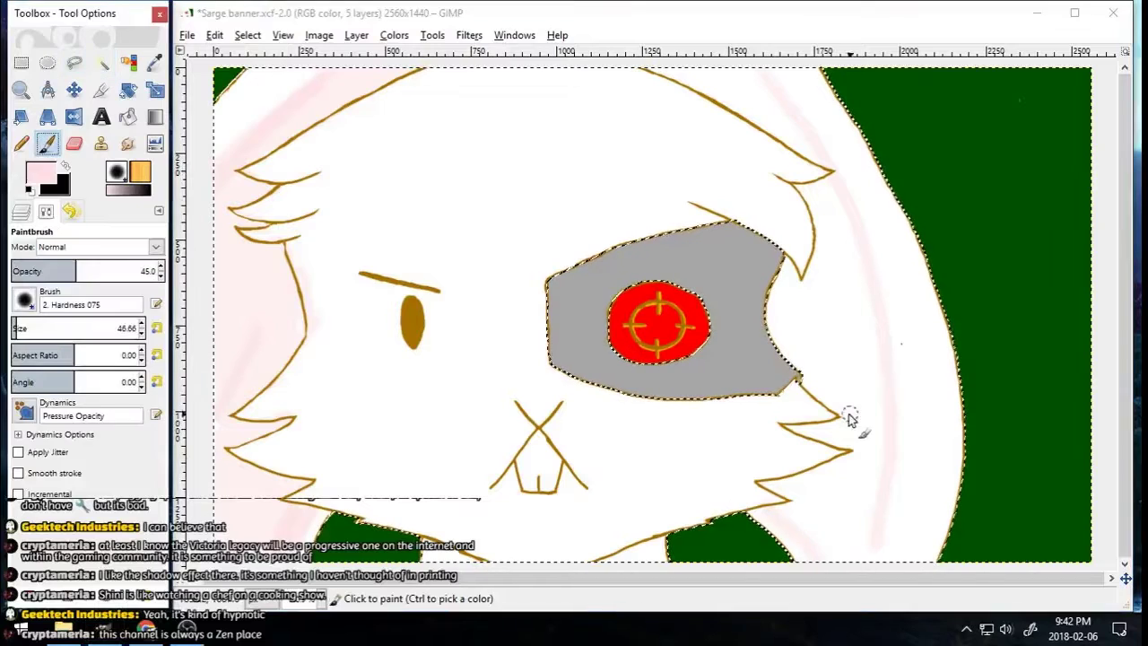
{"action": "mouse_move", "coordinate": [807, 506]}
{"action": "left_mouse_down"}
{"action": "mouse_move", "coordinate": [812, 537]}
{"action": "mouse_move", "coordinate": [843, 581]}
{"action": "left_mouse_up"}
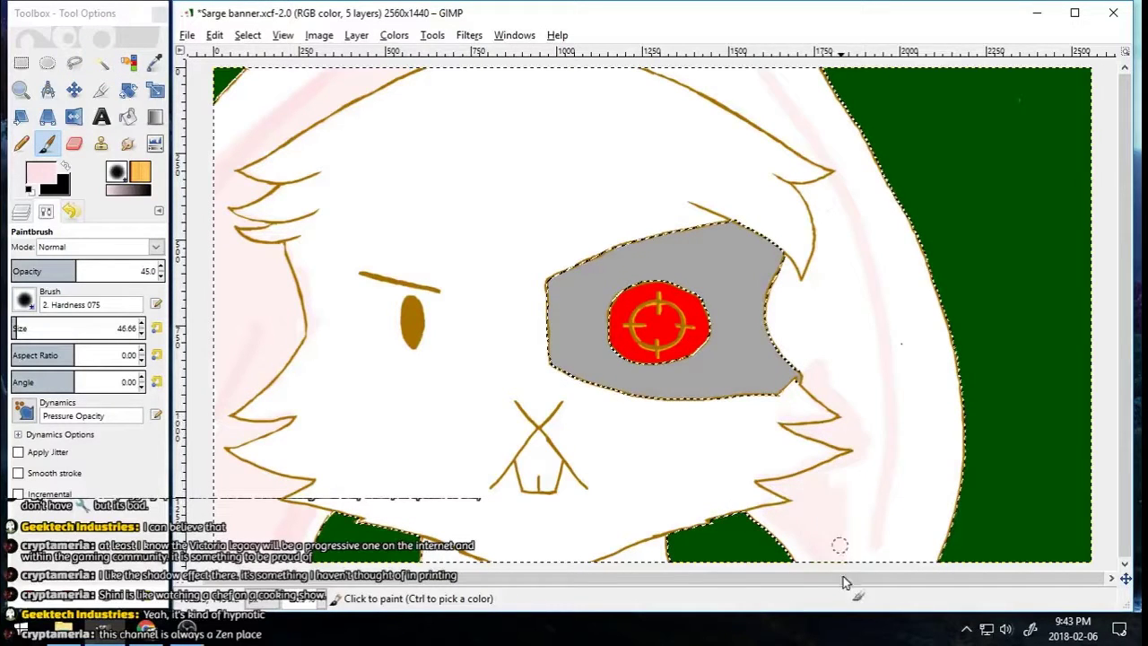
{"action": "mouse_move", "coordinate": [859, 541]}
{"action": "left_mouse_down"}
{"action": "mouse_move", "coordinate": [872, 496]}
{"action": "mouse_move", "coordinate": [772, 314]}
{"action": "mouse_move", "coordinate": [801, 367]}
{"action": "mouse_move", "coordinate": [793, 273]}
{"action": "left_mouse_up"}
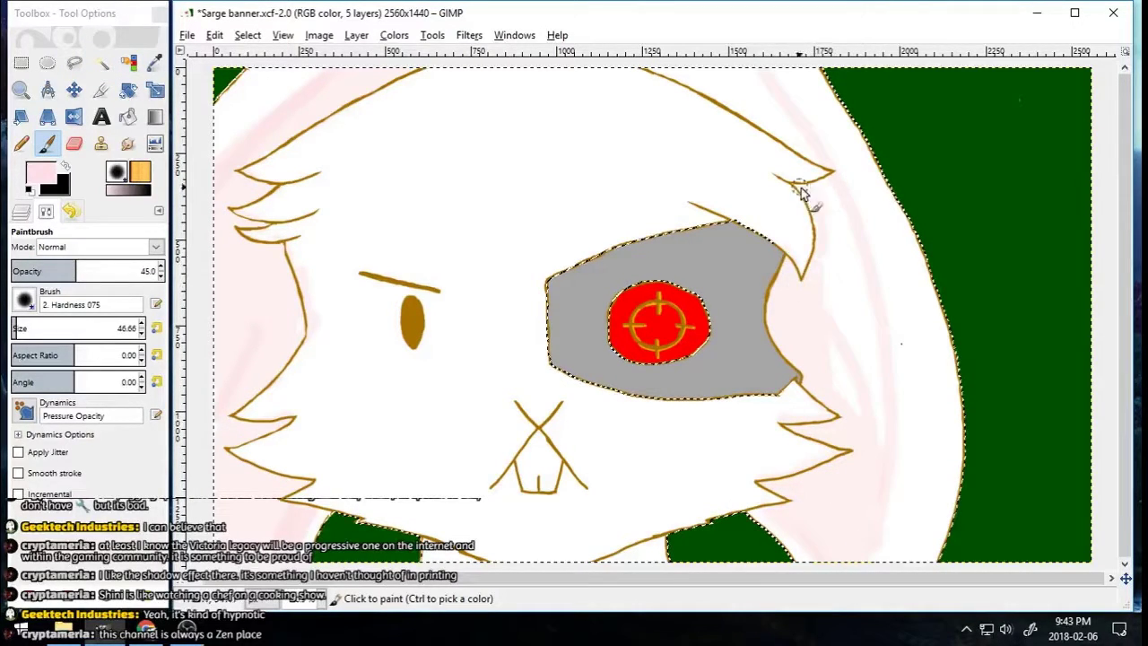
{"action": "left_click_drag", "start_coordinate": [801, 191], "coordinate": [806, 315]}
{"action": "mouse_move", "coordinate": [869, 513]}
{"action": "left_mouse_down"}
{"action": "mouse_move", "coordinate": [851, 315]}
{"action": "mouse_move", "coordinate": [824, 195]}
{"action": "mouse_move", "coordinate": [871, 320]}
{"action": "left_mouse_up"}
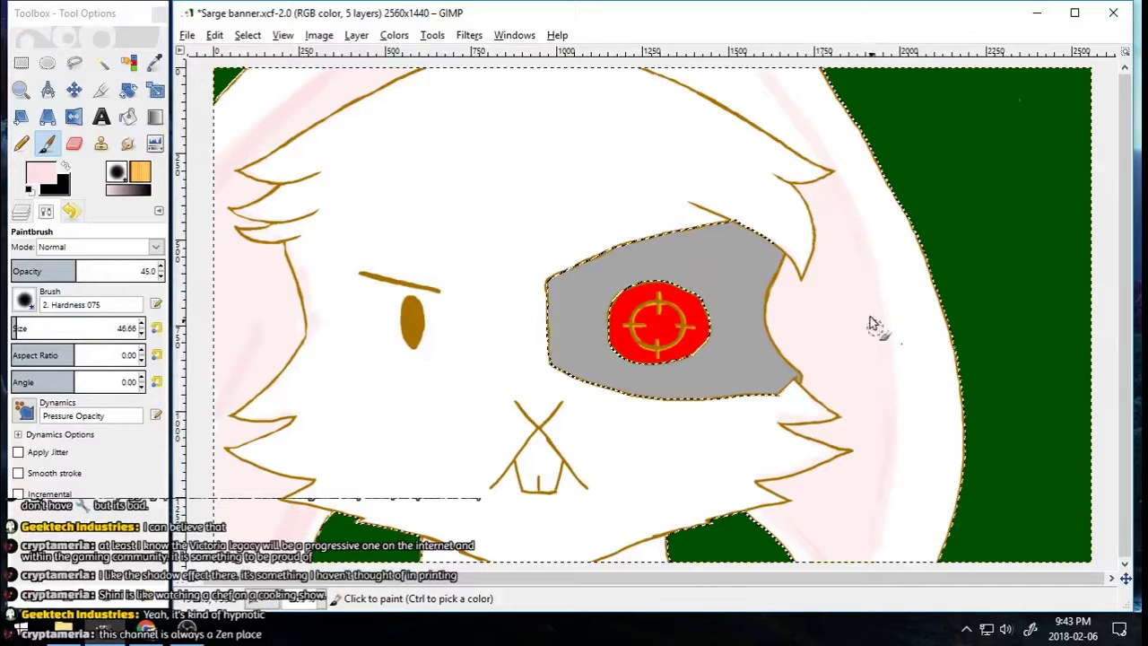
{"action": "mouse_move", "coordinate": [751, 108]}
{"action": "left_mouse_down"}
{"action": "mouse_move", "coordinate": [757, 79]}
{"action": "mouse_move", "coordinate": [804, 153]}
{"action": "left_mouse_up"}
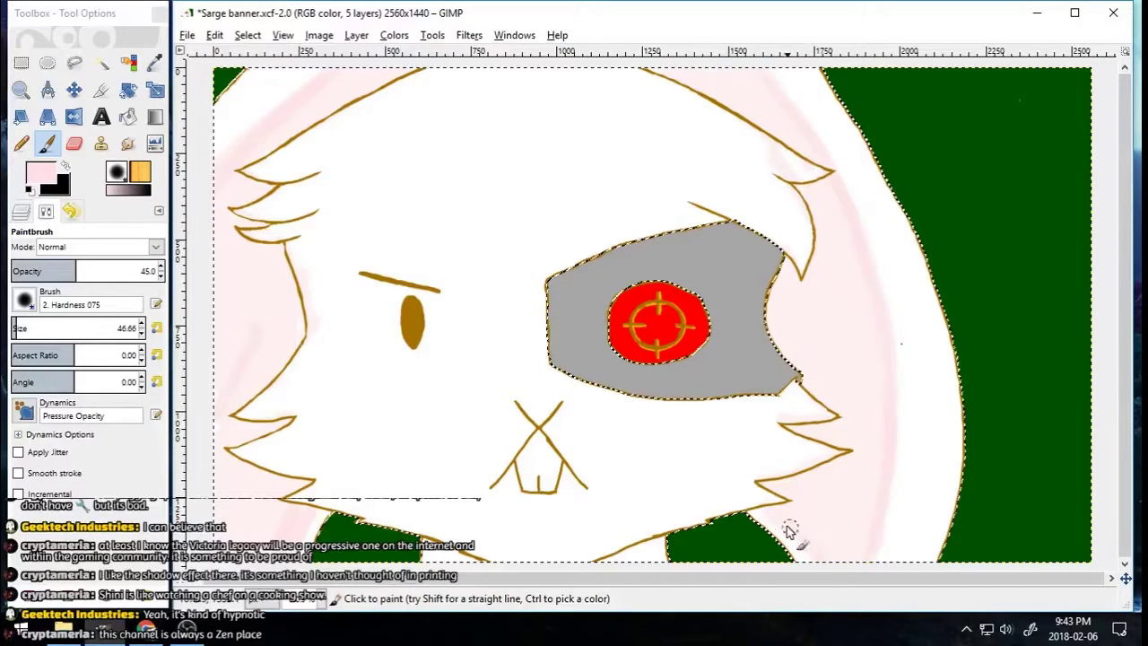
Step: Switch the foreground colour to white and reduce the Paintbrush size to 18.06 for cleaning the left fur edges
{"action": "key", "text": "z"}
{"action": "left_click_drag", "start_coordinate": [201, 68], "coordinate": [469, 271]}
{"action": "key", "text": "x"}
{"action": "left_click", "coordinate": [50, 176]}
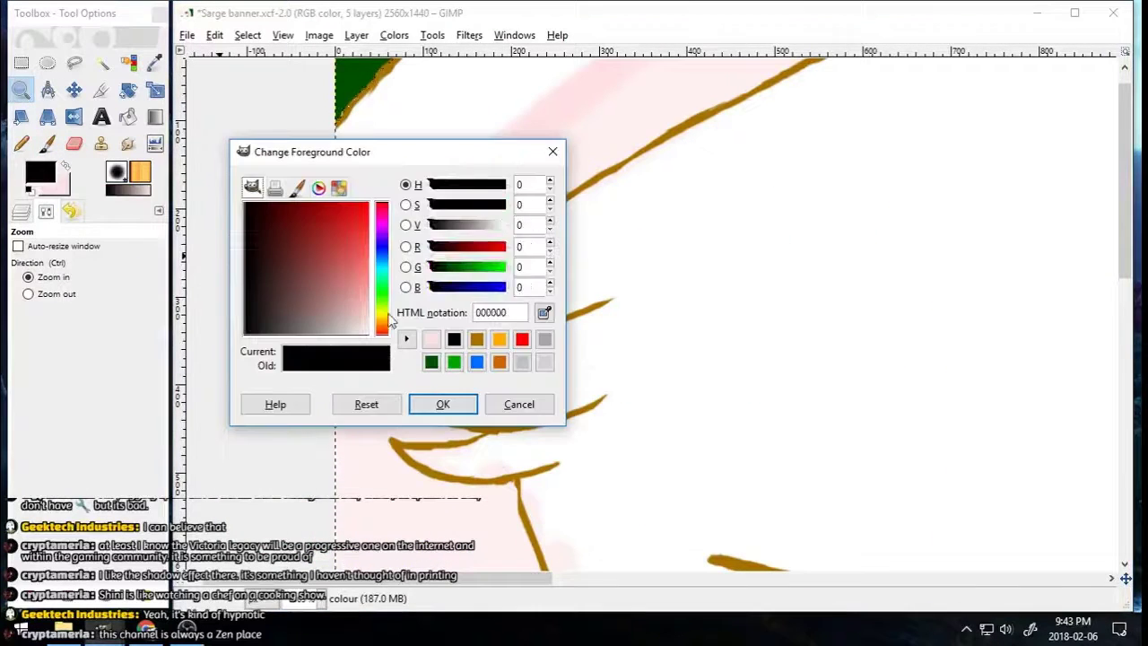
{"action": "left_click", "coordinate": [431, 335]}
{"action": "left_click", "coordinate": [440, 404]}
{"action": "key", "text": "p"}
{"action": "left_click_drag", "start_coordinate": [16, 328], "coordinate": [14, 329]}
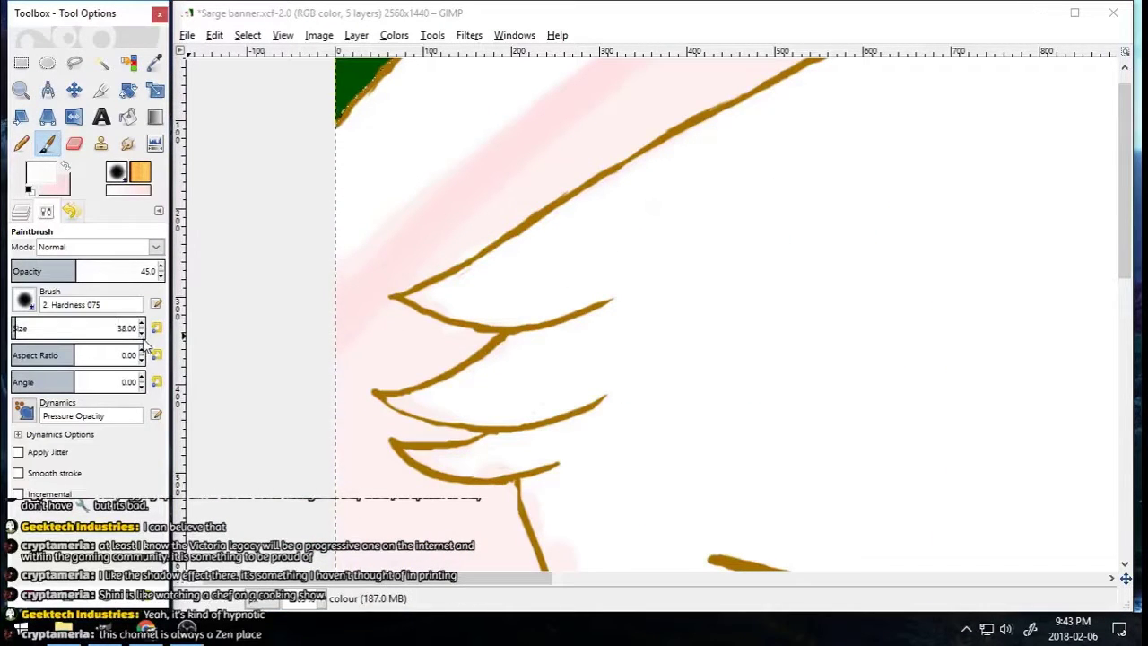
{"action": "left_click", "coordinate": [142, 333]}
Step: Paint white over the pink spill inside the left fur tufts and cheek outline, raising the brush opacity to 100
{"action": "left_click_drag", "start_coordinate": [441, 297], "coordinate": [431, 305]}
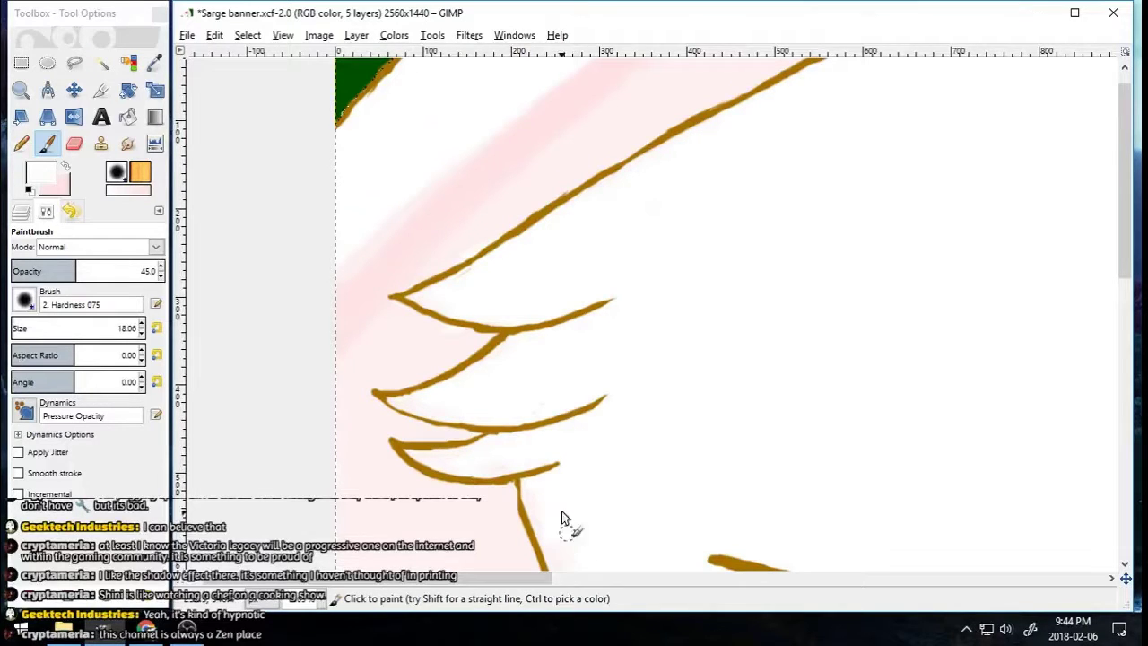
{"action": "left_click_drag", "start_coordinate": [71, 270], "coordinate": [165, 271]}
{"action": "left_click_drag", "start_coordinate": [418, 298], "coordinate": [419, 305]}
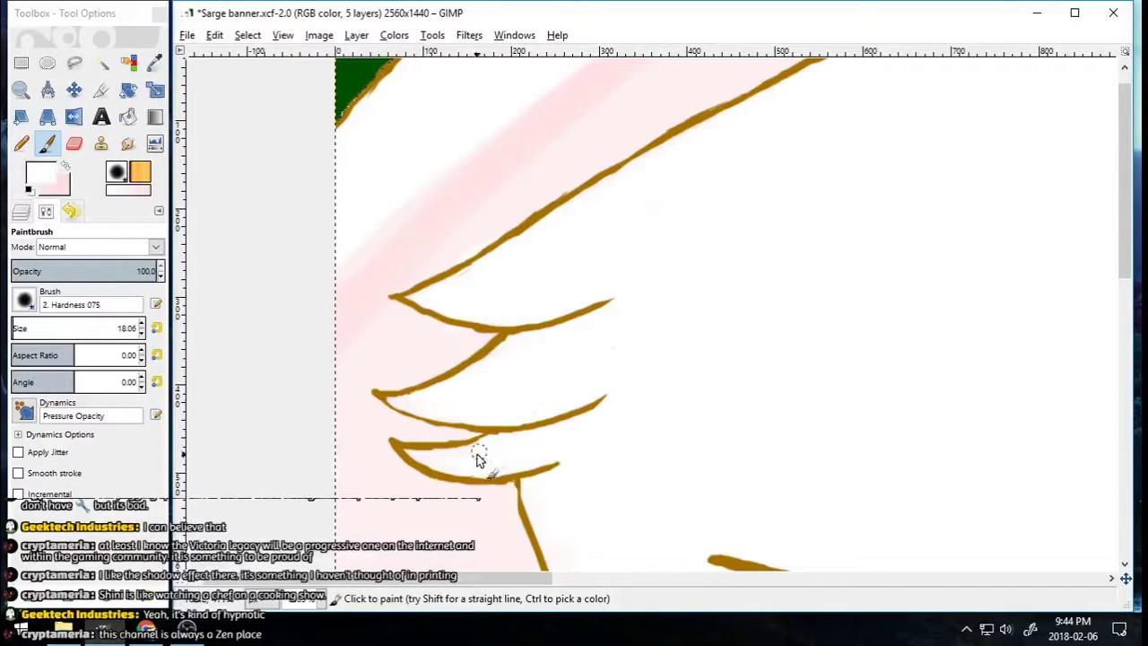
{"action": "scroll", "coordinate": [567, 159], "scroll_direction": "down", "scroll_amount": 5}
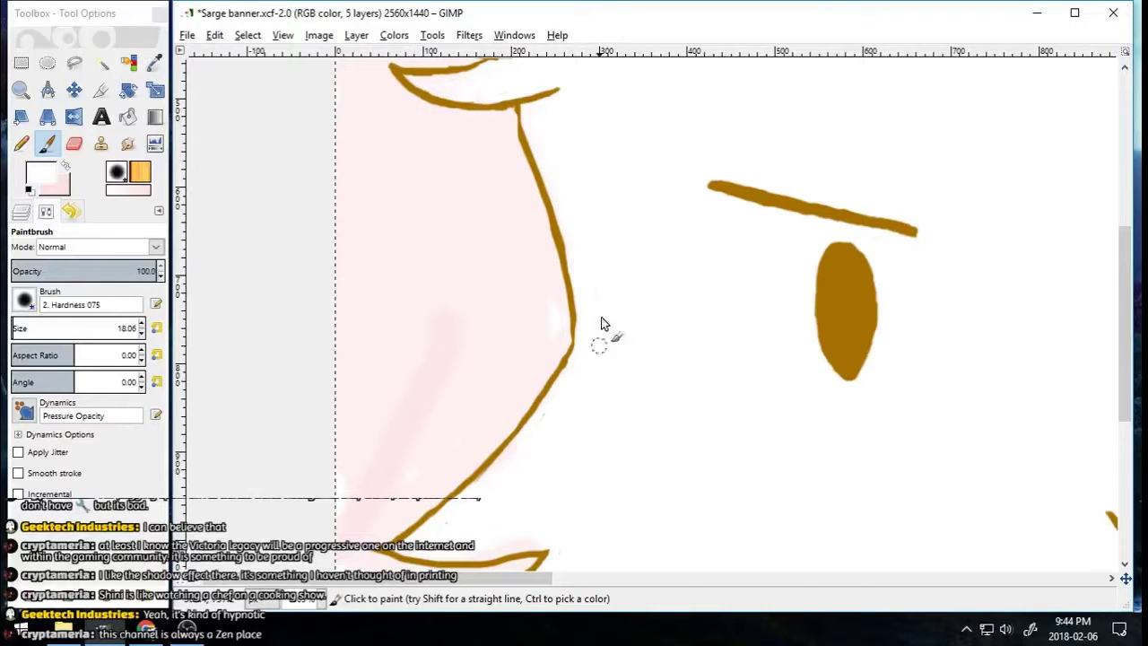
{"action": "scroll", "coordinate": [532, 552], "scroll_direction": "down", "scroll_amount": 5}
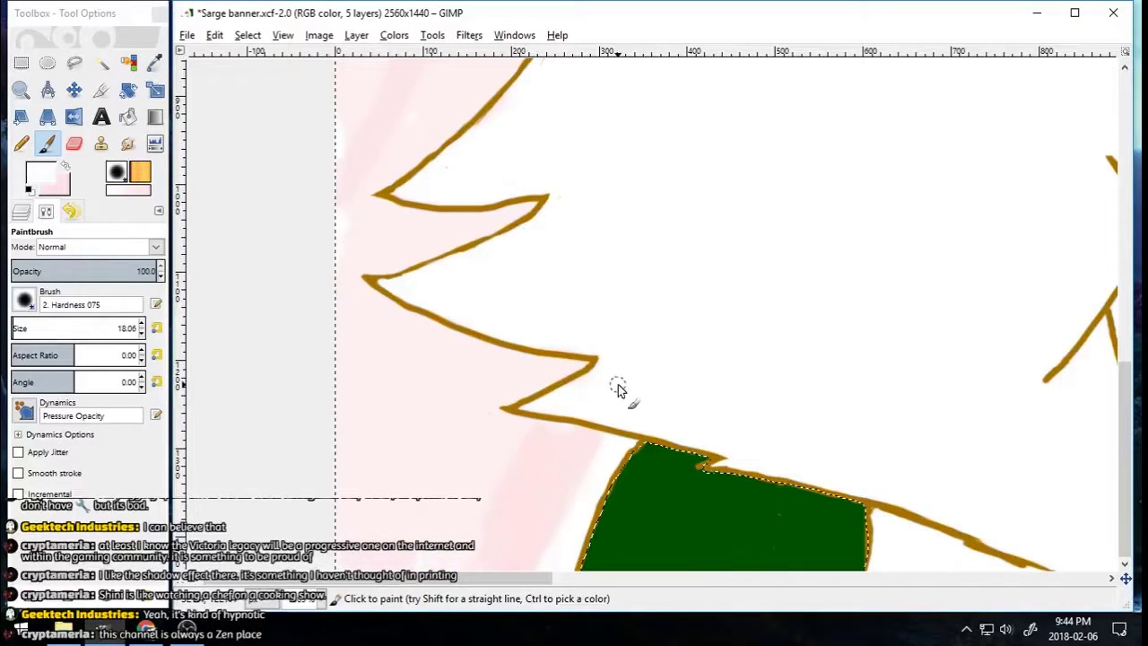
Step: Paint white over the pink spill inside the right cheek fur and the hair tufts above the eye patch
{"action": "scroll", "coordinate": [661, 409], "scroll_direction": "right", "scroll_amount": 10}
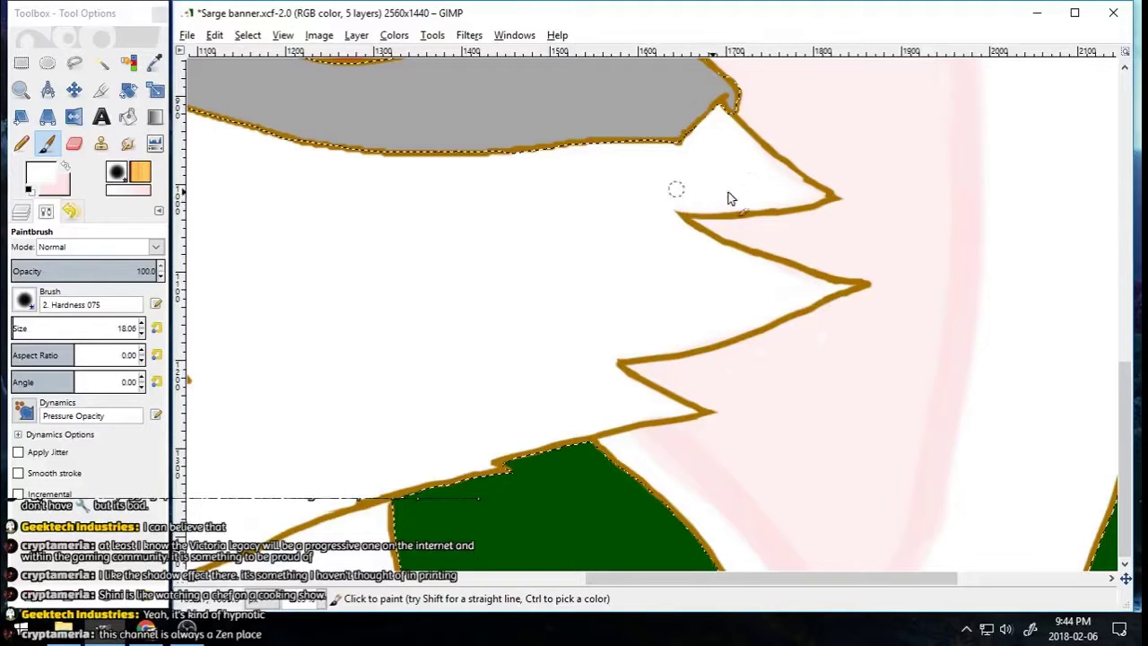
{"action": "scroll", "coordinate": [759, 200], "scroll_direction": "up", "scroll_amount": 10}
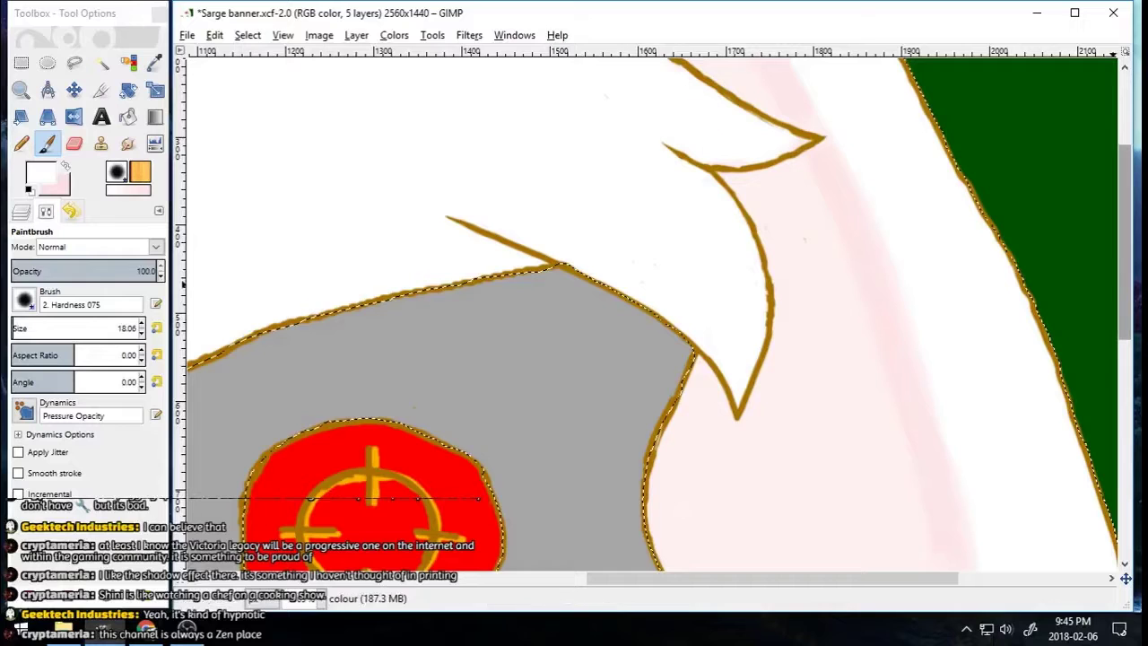
{"action": "scroll", "coordinate": [491, 219], "scroll_direction": "up", "scroll_amount": 4}
Step: Touch up the upper part of the right inner ear with pale pink at 48.9 brush opacity
{"action": "left_click", "coordinate": [647, 242], "text": "ctrl"}
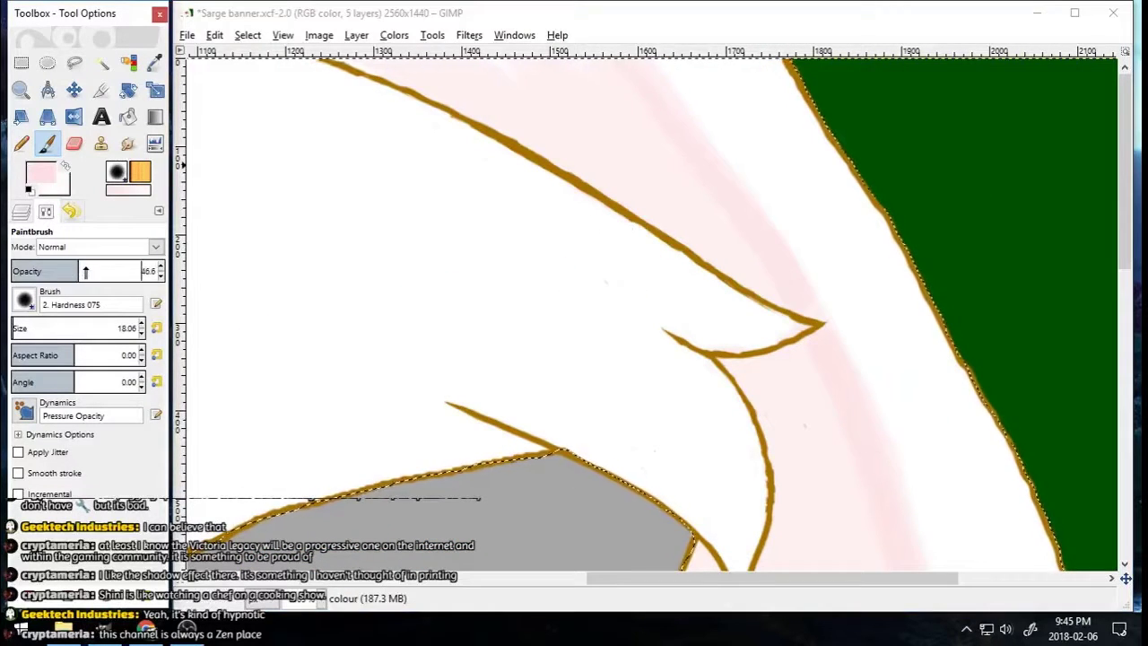
{"action": "mouse_move", "coordinate": [502, 52]}
{"action": "left_mouse_down"}
{"action": "mouse_move", "coordinate": [535, 85]}
{"action": "mouse_move", "coordinate": [613, 76]}
{"action": "mouse_move", "coordinate": [703, 143]}
{"action": "left_mouse_up"}
{"action": "key", "text": "ctrl+z"}
{"action": "left_click", "coordinate": [47, 144]}
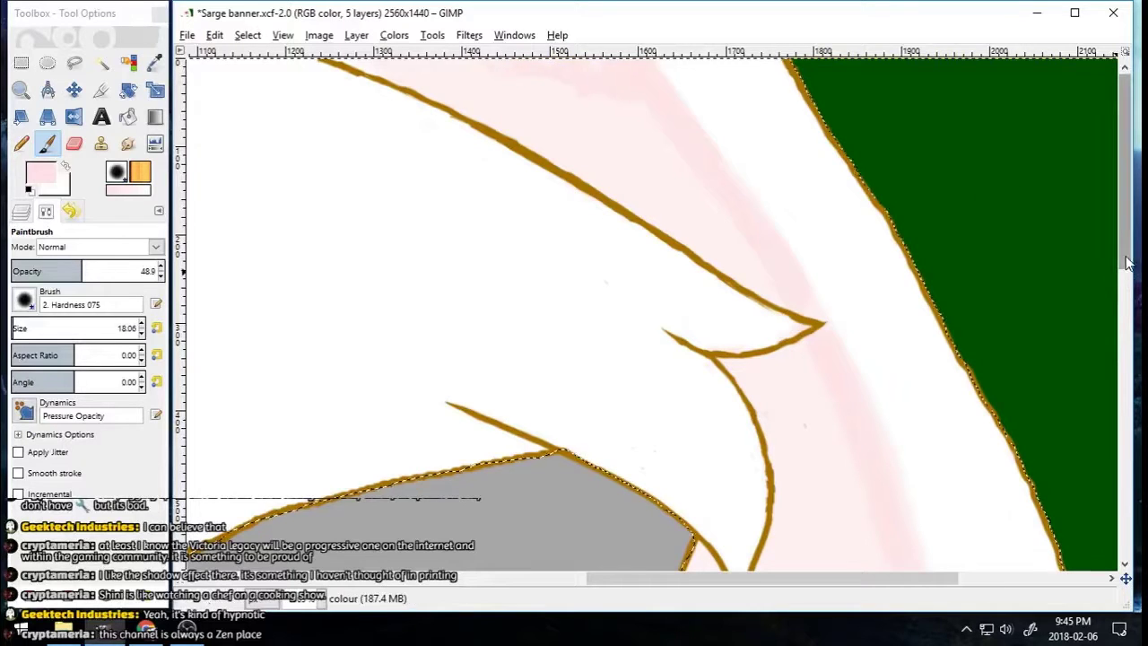
{"action": "left_click", "coordinate": [65, 166]}
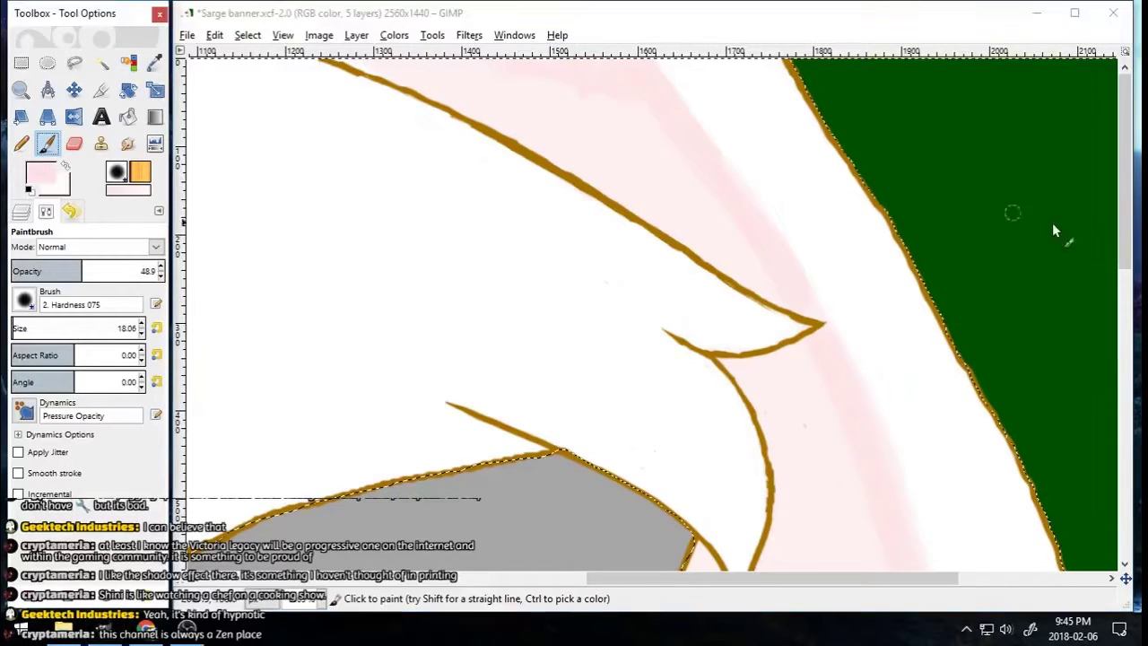
{"action": "scroll", "coordinate": [1051, 224], "scroll_direction": "down", "scroll_amount": 8}
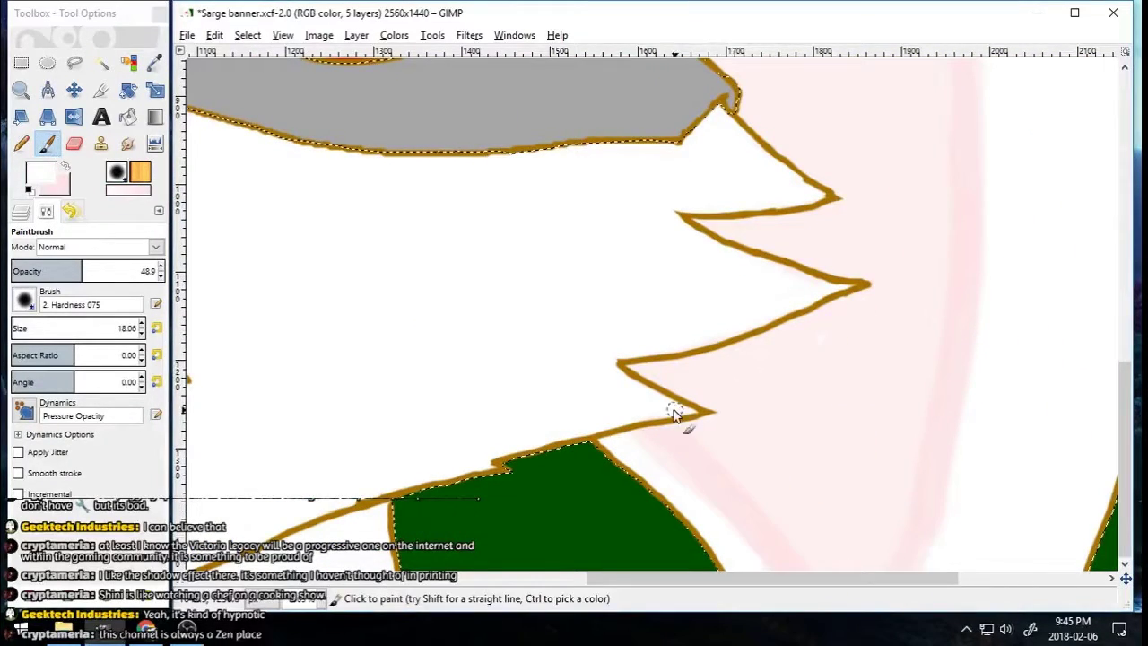
Step: Paint the upper V of the nose pale pink and soften it with the Smudge tool
{"action": "key", "text": "x"}
{"action": "scroll", "coordinate": [368, 372], "scroll_direction": "left", "scroll_amount": 10}
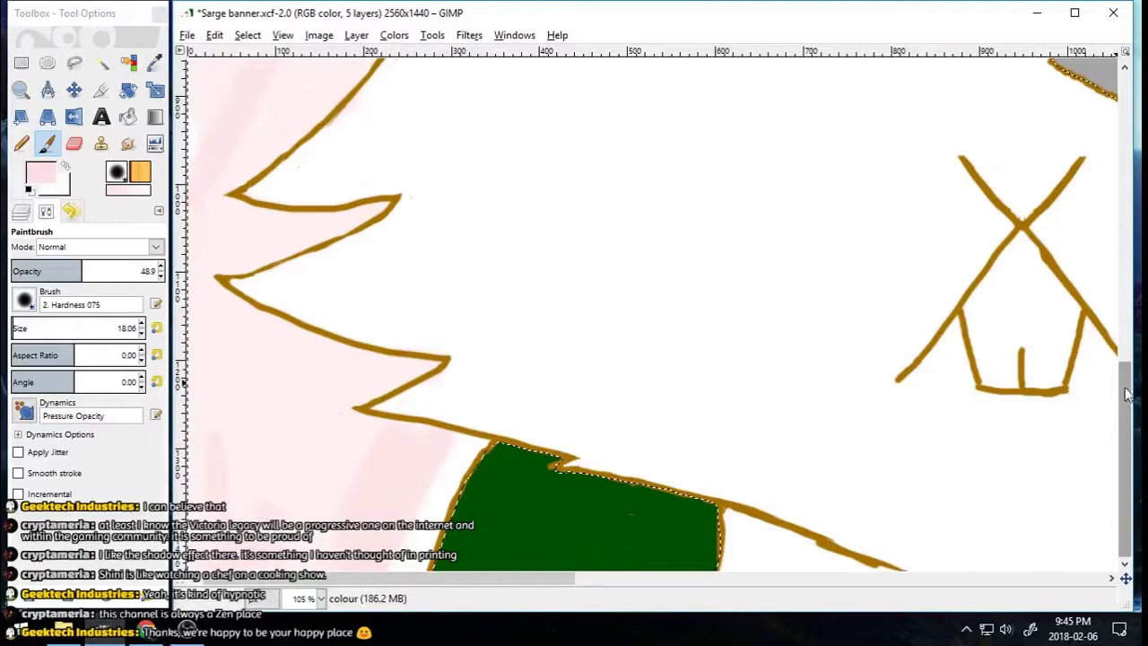
{"action": "scroll", "coordinate": [368, 372], "scroll_direction": "up", "scroll_amount": 8}
{"action": "scroll", "coordinate": [932, 192], "scroll_direction": "down", "scroll_amount": 8}
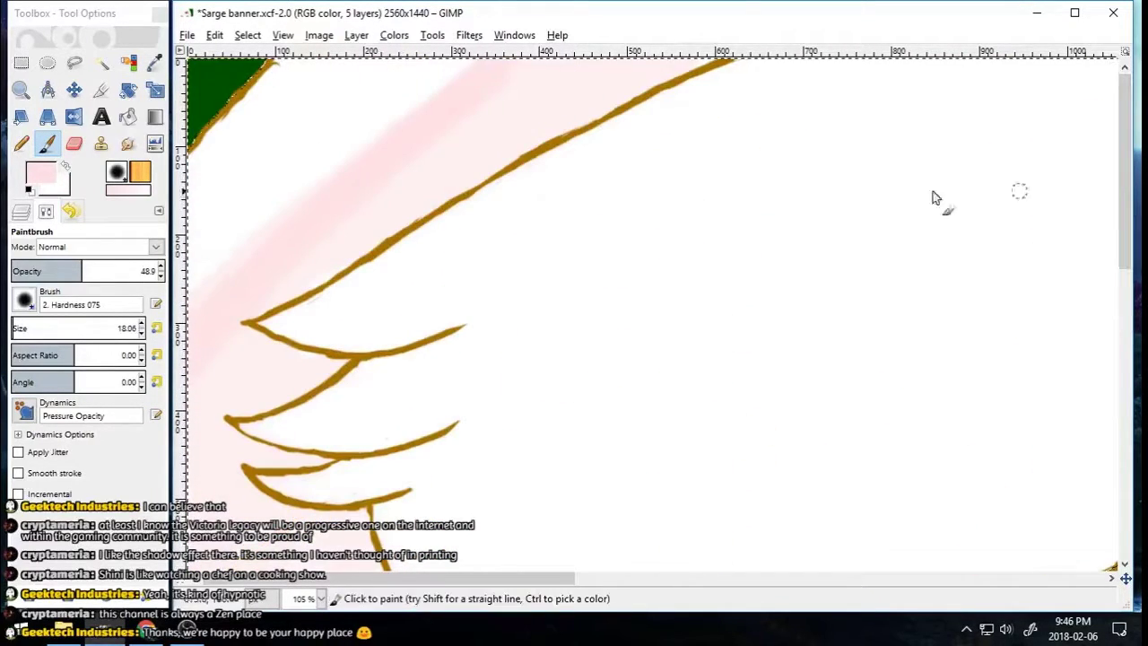
{"action": "scroll", "coordinate": [604, 548], "scroll_direction": "up", "scroll_amount": 3}
{"action": "scroll", "coordinate": [514, 378], "scroll_direction": "right", "scroll_amount": 6}
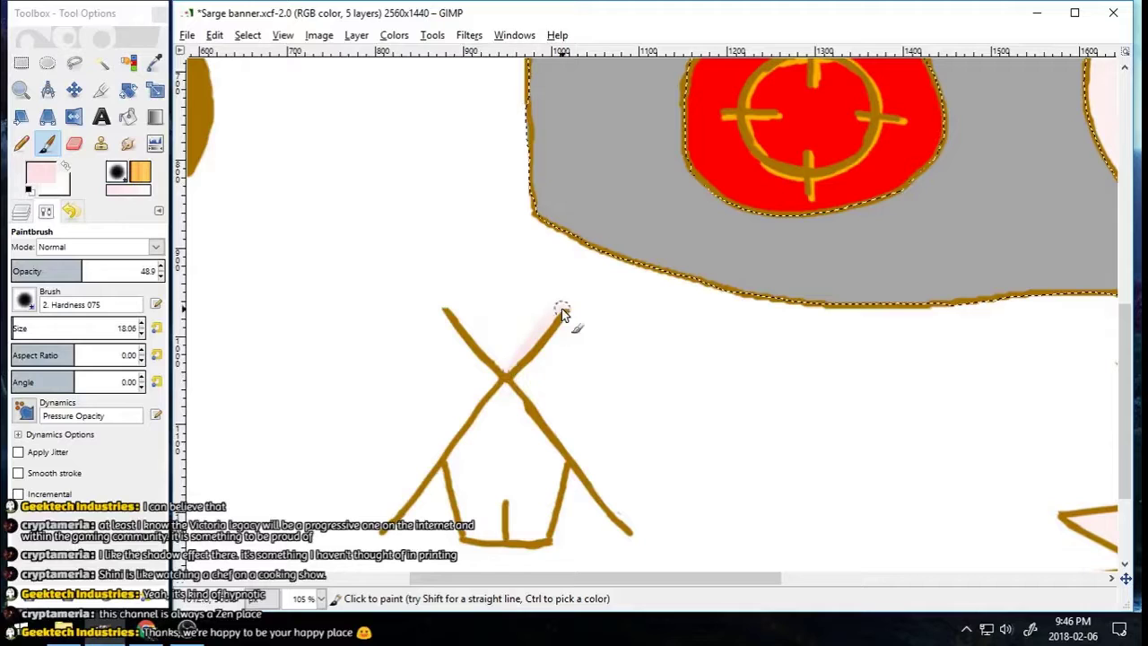
{"action": "key", "text": "s"}
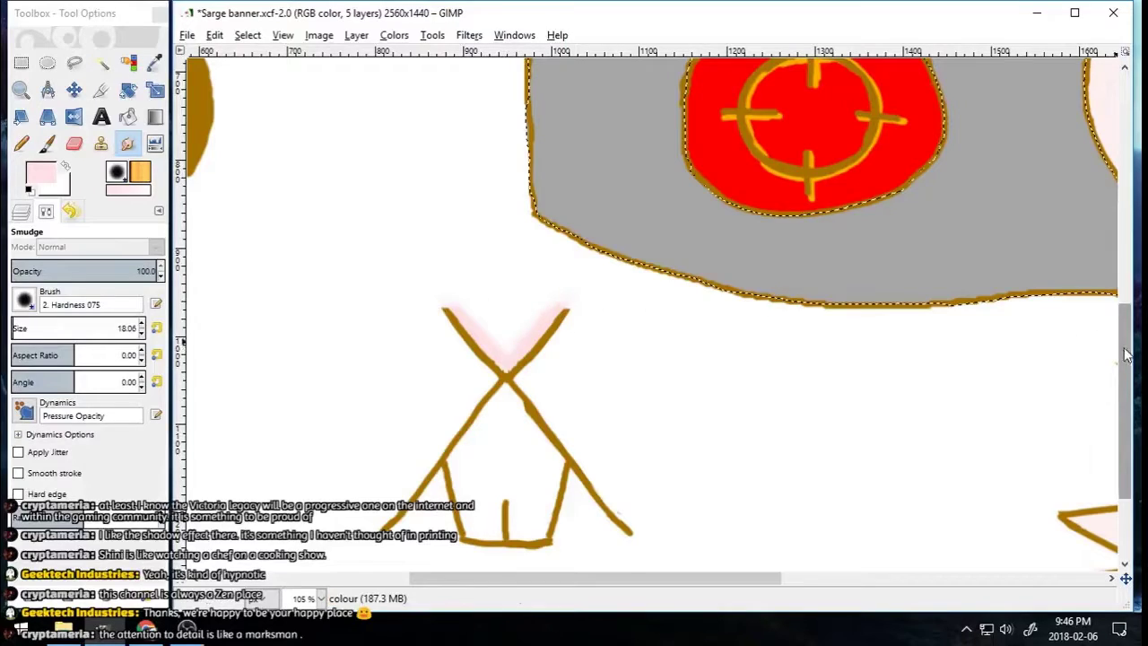
Step: Make the shadows layer visible again over the whole banner
{"action": "scroll", "coordinate": [551, 296], "scroll_direction": "up", "scroll_amount": 5}
{"action": "left_click", "coordinate": [21, 89]}
{"action": "left_click", "coordinate": [54, 294]}
{"action": "left_click", "coordinate": [364, 405]}
{"action": "left_click", "coordinate": [364, 405]}
{"action": "left_click", "coordinate": [364, 405]}
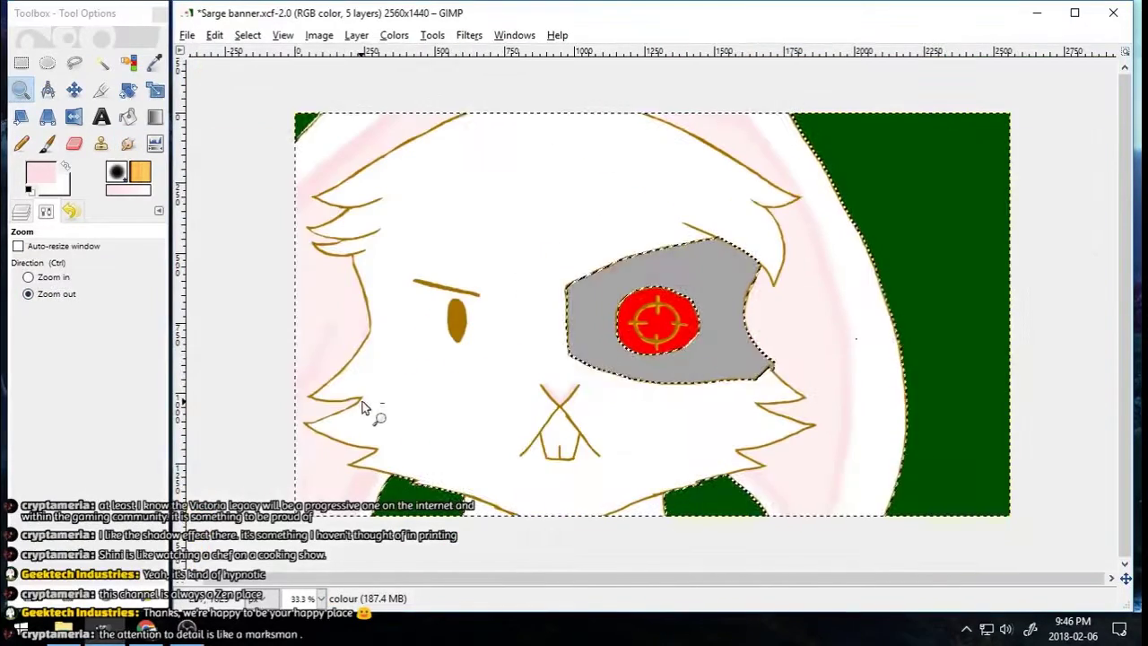
{"action": "left_click", "coordinate": [21, 212]}
{"action": "left_click", "coordinate": [24, 302]}
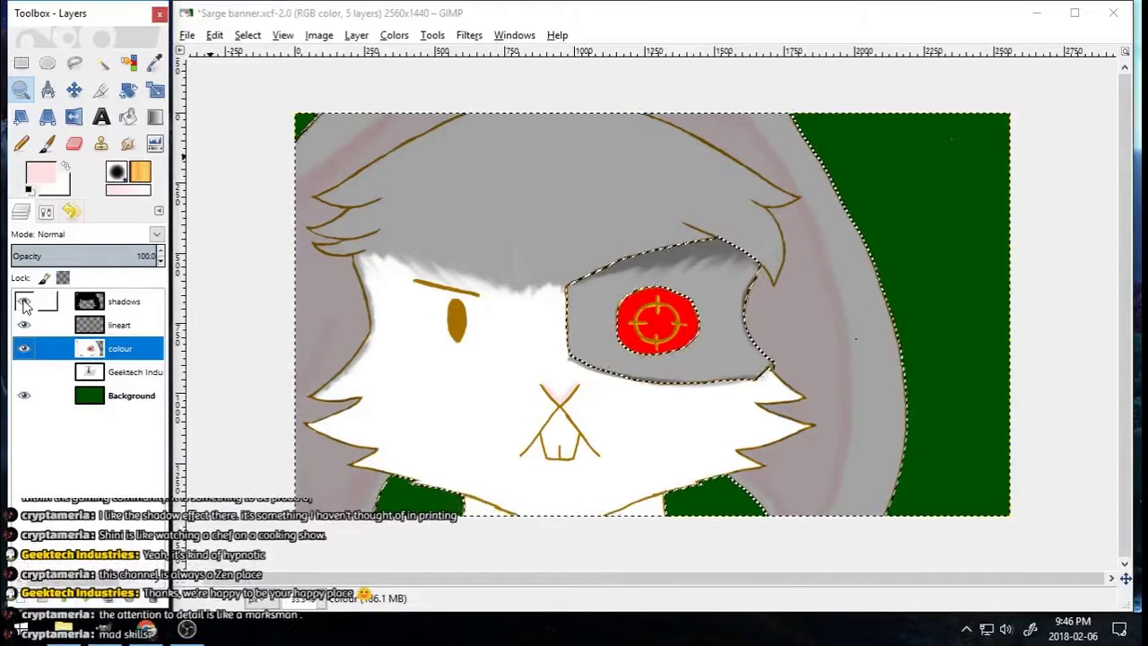
Step: On the shadows layer, paint black shadow into both neck areas below the chin at 48.9 brush opacity
{"action": "left_click", "coordinate": [93, 305]}
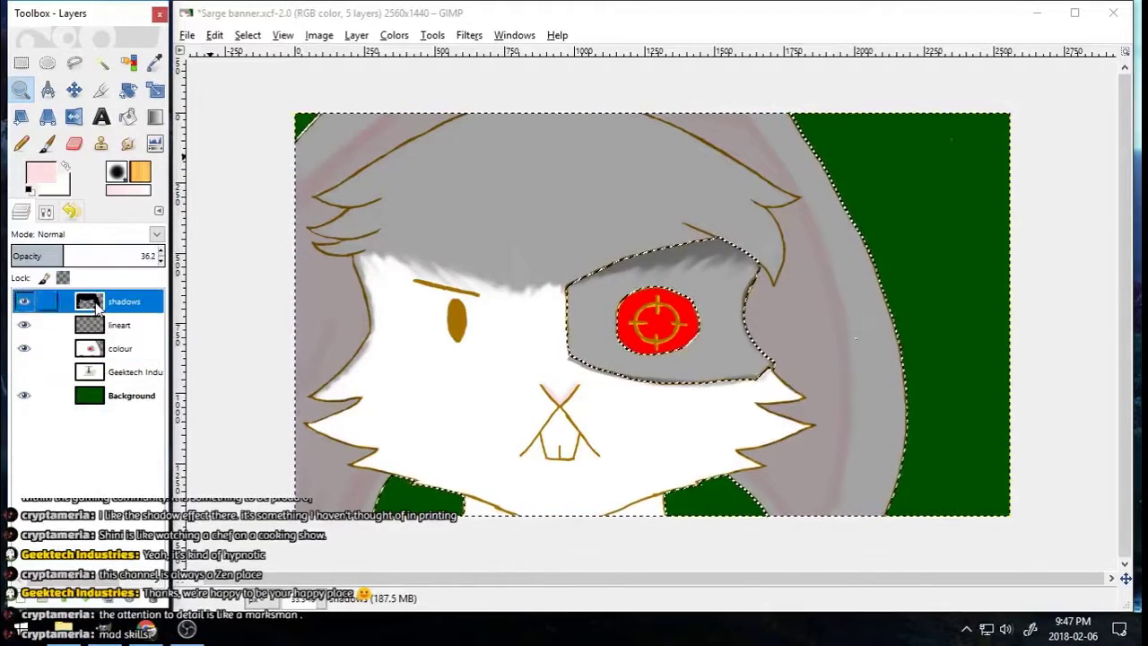
{"action": "left_click", "coordinate": [30, 190]}
{"action": "left_click", "coordinate": [46, 212]}
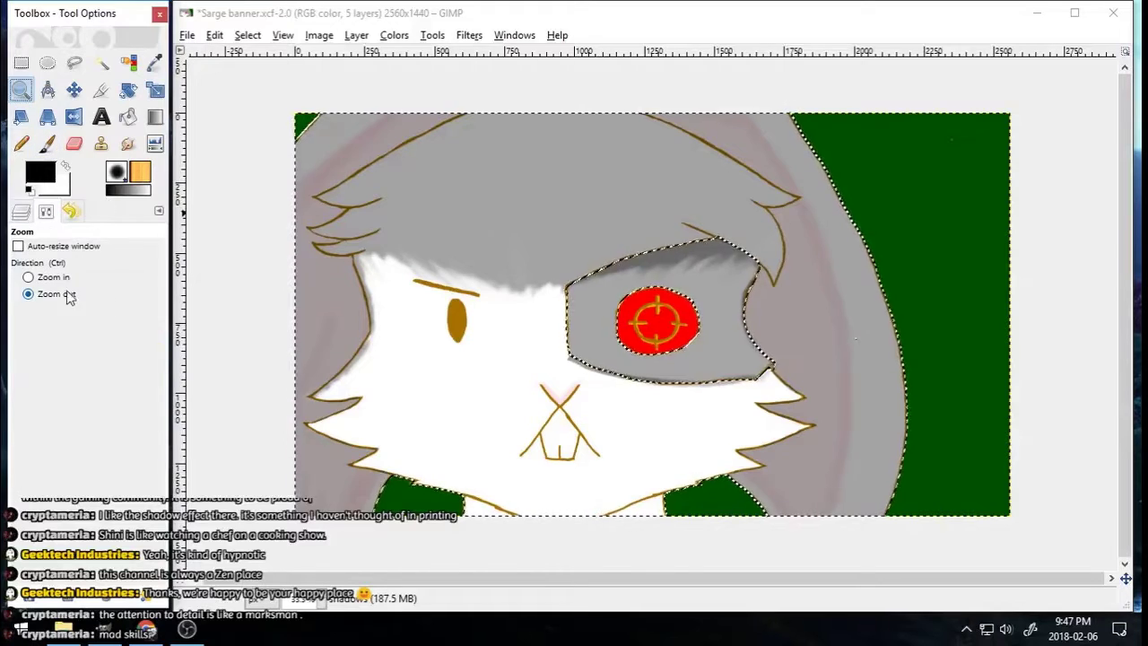
{"action": "left_click_drag", "start_coordinate": [440, 460], "coordinate": [659, 556]}
{"action": "key", "text": "p"}
{"action": "mouse_move", "coordinate": [287, 298]}
{"action": "left_mouse_down"}
{"action": "mouse_move", "coordinate": [401, 340]}
{"action": "mouse_move", "coordinate": [323, 335]}
{"action": "mouse_move", "coordinate": [340, 362]}
{"action": "left_mouse_up"}
{"action": "mouse_move", "coordinate": [995, 325]}
{"action": "left_mouse_down"}
{"action": "mouse_move", "coordinate": [950, 330]}
{"action": "mouse_move", "coordinate": [1040, 304]}
{"action": "mouse_move", "coordinate": [959, 363]}
{"action": "mouse_move", "coordinate": [1051, 387]}
{"action": "left_mouse_up"}
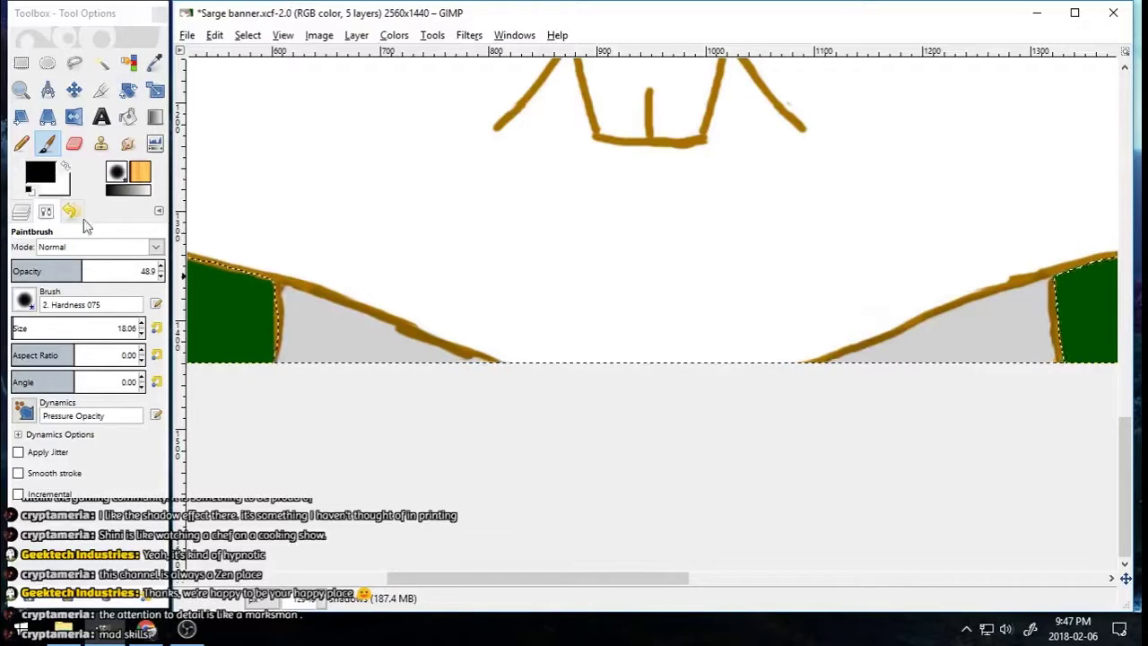
Step: Add the whole eye patch area to the selection using Fuzzy Select and a rectangle around the patch
{"action": "left_click", "coordinate": [21, 89]}
{"action": "left_click", "coordinate": [527, 313]}
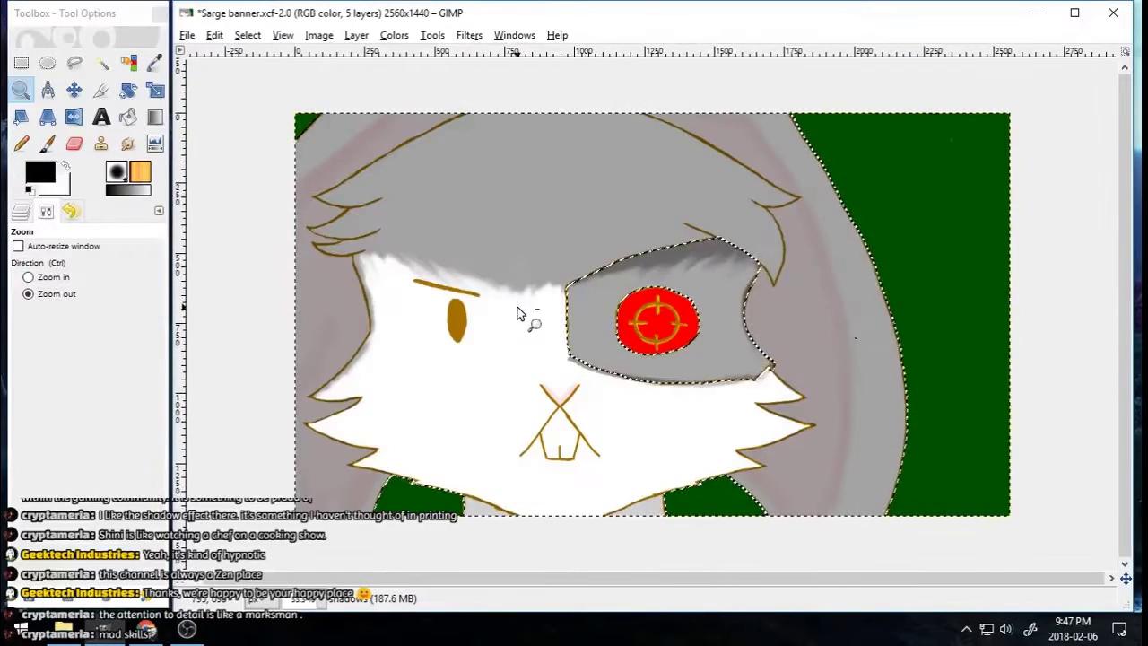
{"action": "left_click", "coordinate": [47, 64]}
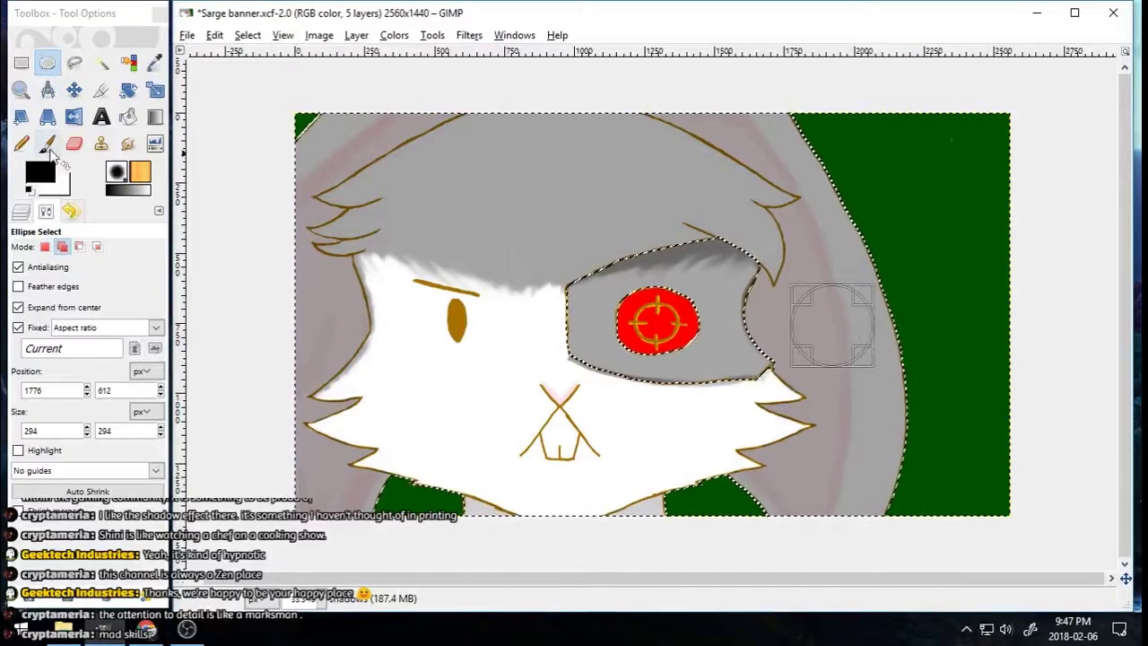
{"action": "key", "text": "p"}
{"action": "left_click", "coordinate": [102, 63]}
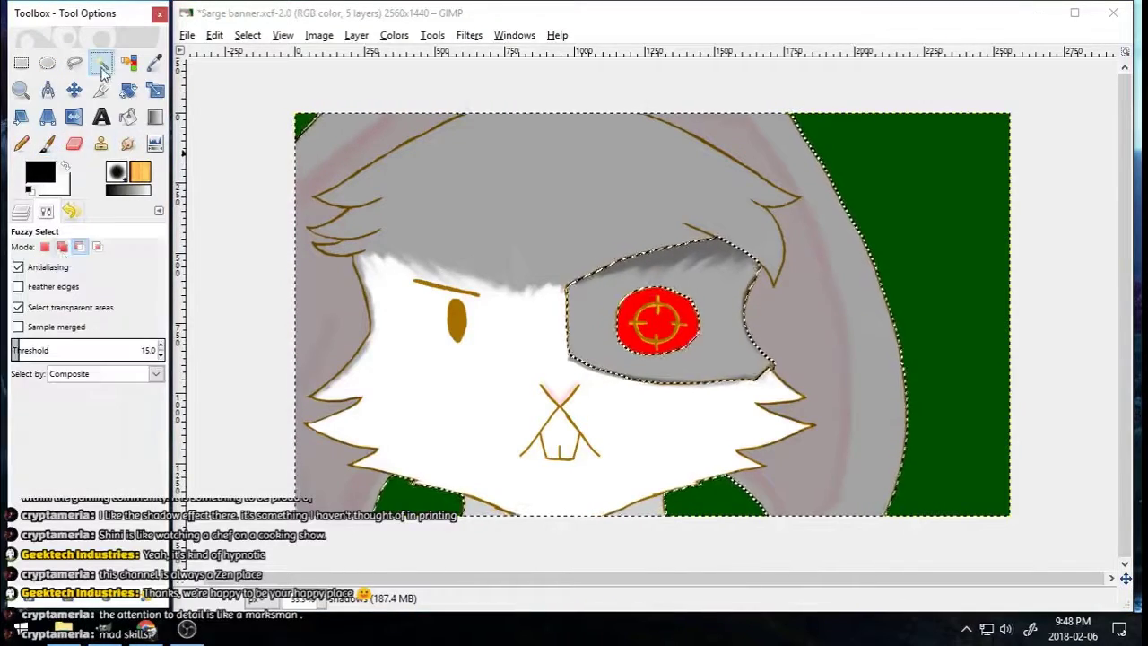
{"action": "left_click", "coordinate": [715, 277], "text": "shift"}
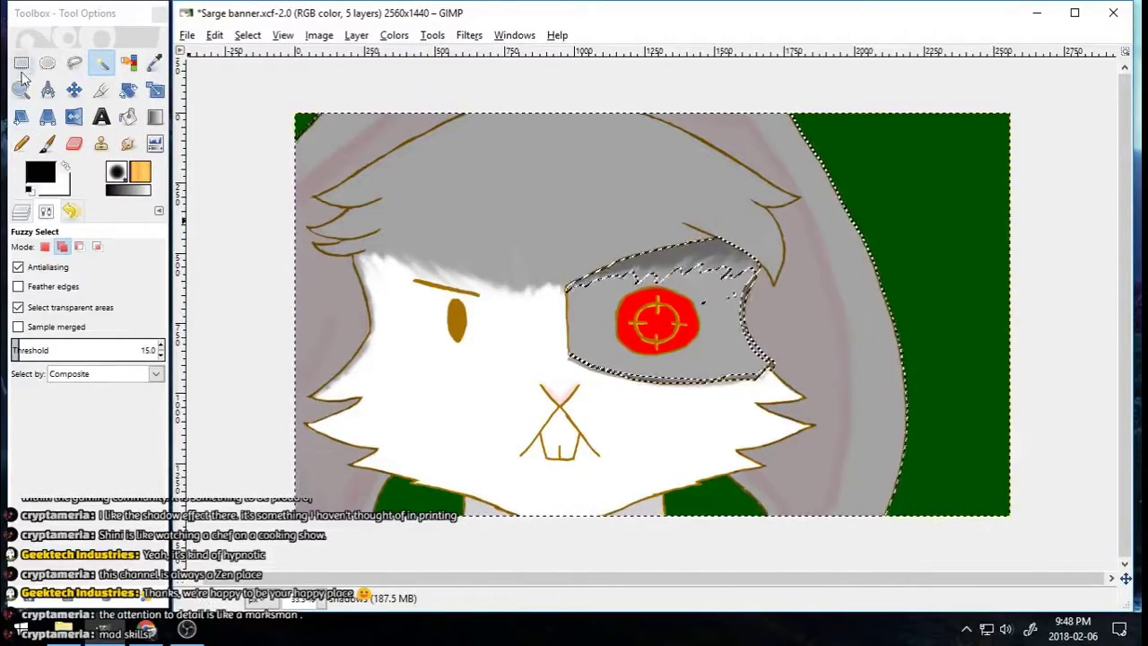
{"action": "left_click", "coordinate": [20, 63]}
{"action": "left_click_drag", "start_coordinate": [520, 203], "coordinate": [818, 406]}
{"action": "left_click", "coordinate": [46, 143]}
Step: Set the shadows layer's opacity to 50.2, comparing the artwork with and without the shadows
{"action": "left_click", "coordinate": [160, 267]}
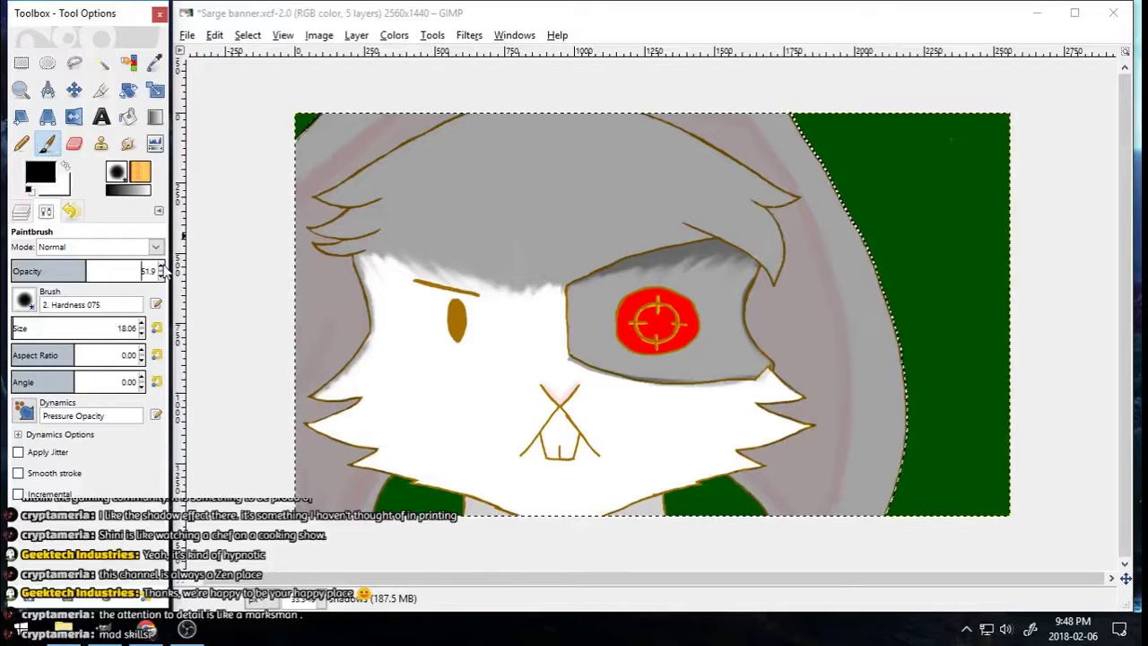
{"action": "left_click", "coordinate": [21, 212]}
{"action": "left_click", "coordinate": [161, 251]}
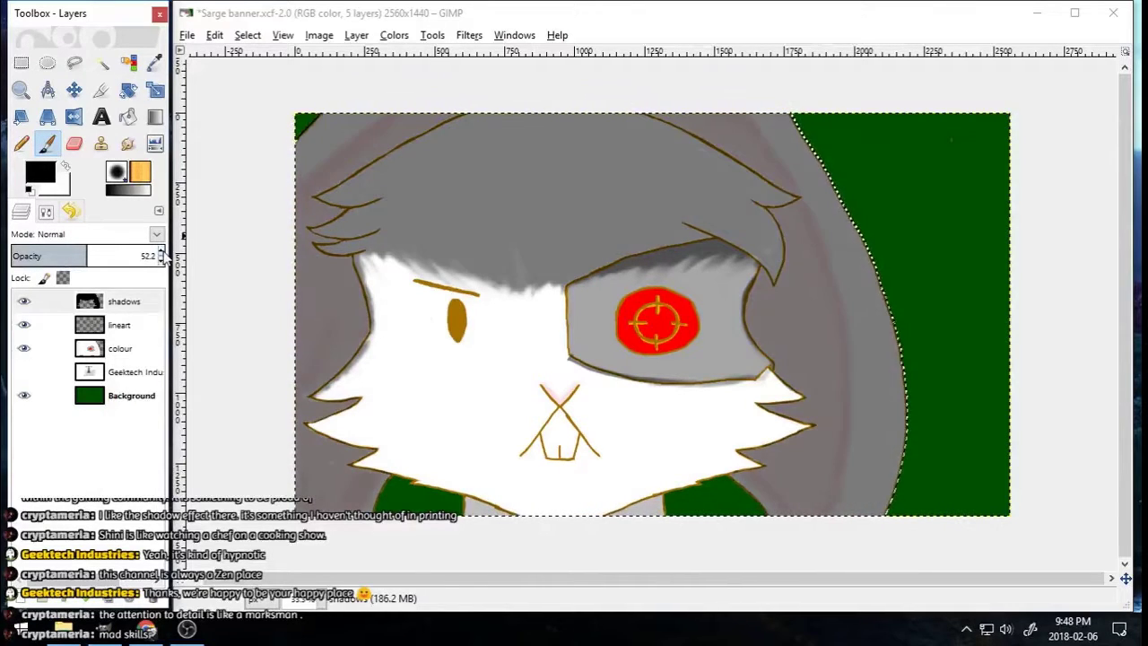
{"action": "left_click", "coordinate": [162, 260]}
{"action": "scroll", "coordinate": [162, 256], "scroll_direction": "up", "scroll_amount": 8}
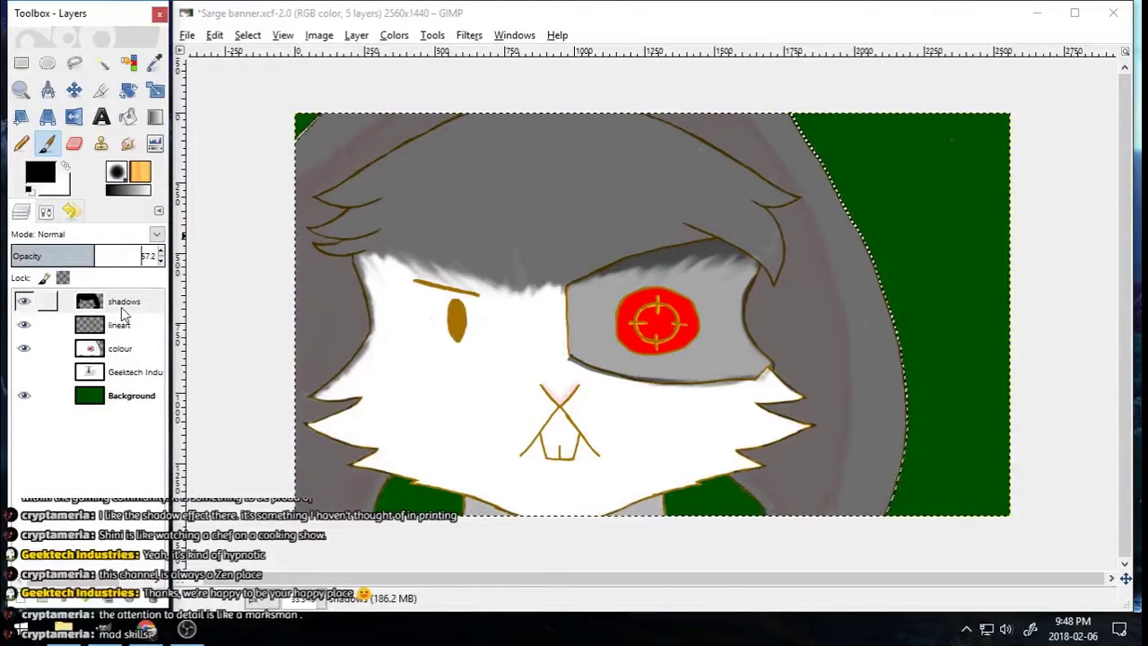
{"action": "left_click", "coordinate": [90, 352]}
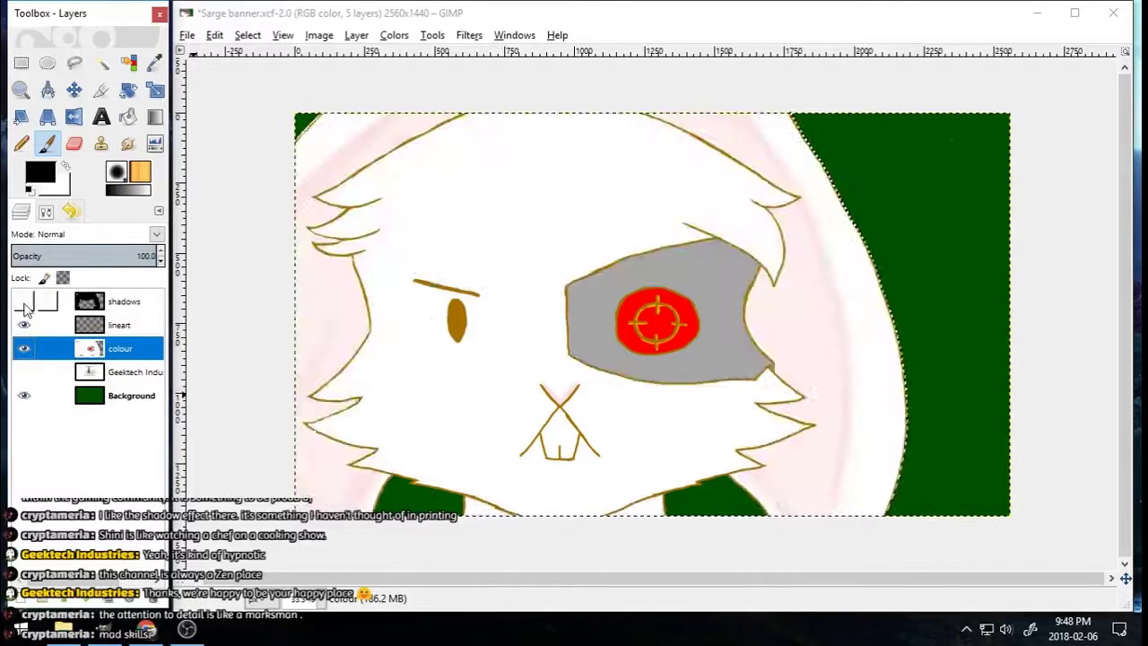
{"action": "left_click", "coordinate": [124, 298]}
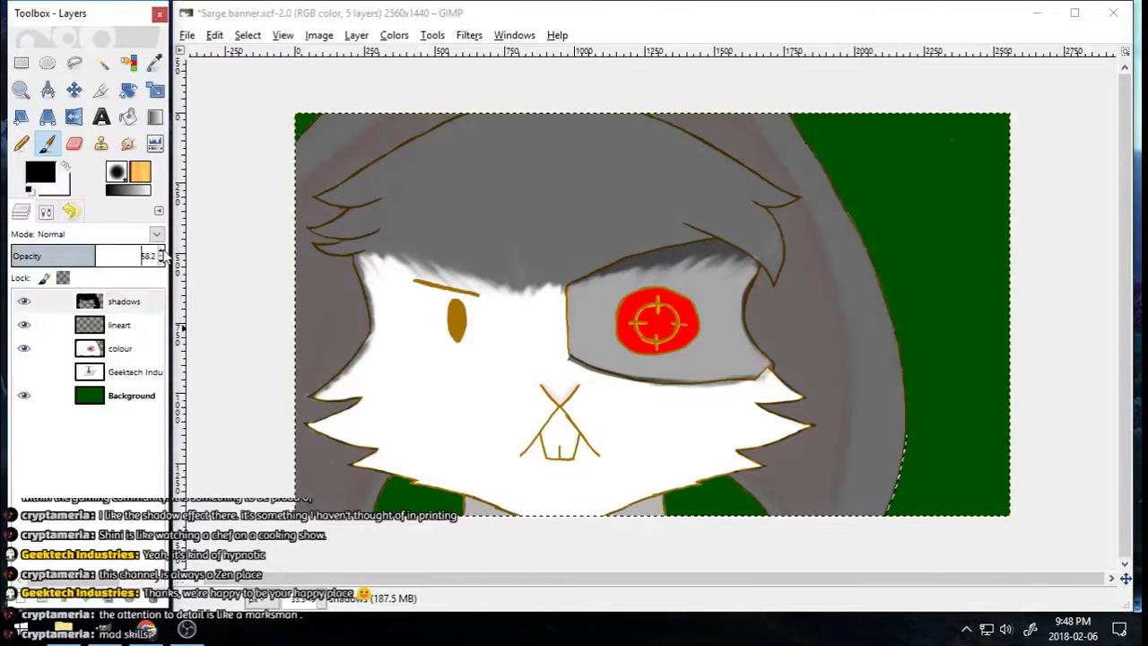
{"action": "scroll", "coordinate": [164, 260], "scroll_direction": "down", "scroll_amount": 6}
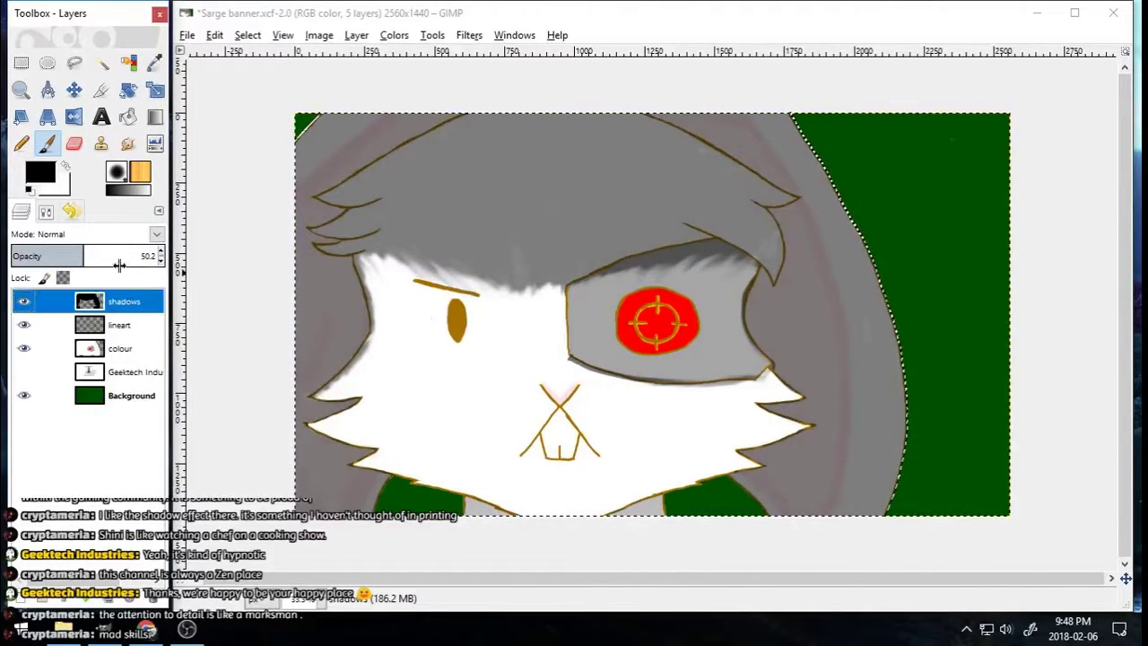
Step: Try the Paintbrush on the shadows layer in Dissolve, Lighten only and Screen modes
{"action": "double_click", "coordinate": [47, 144]}
{"action": "left_click", "coordinate": [156, 247]}
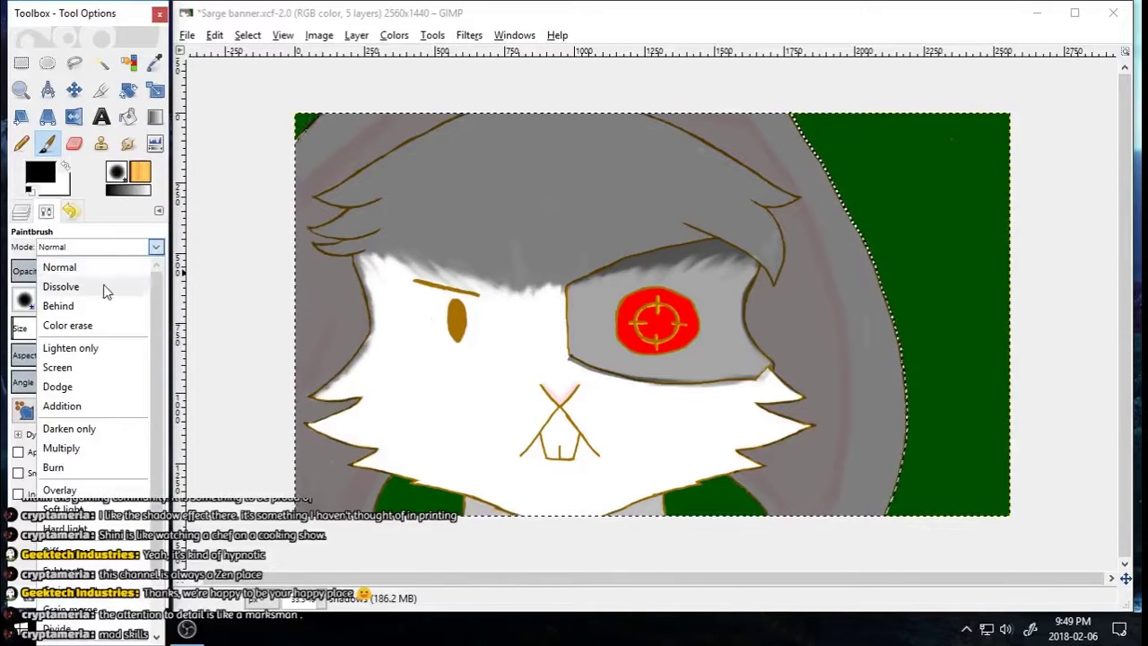
{"action": "left_click", "coordinate": [103, 287]}
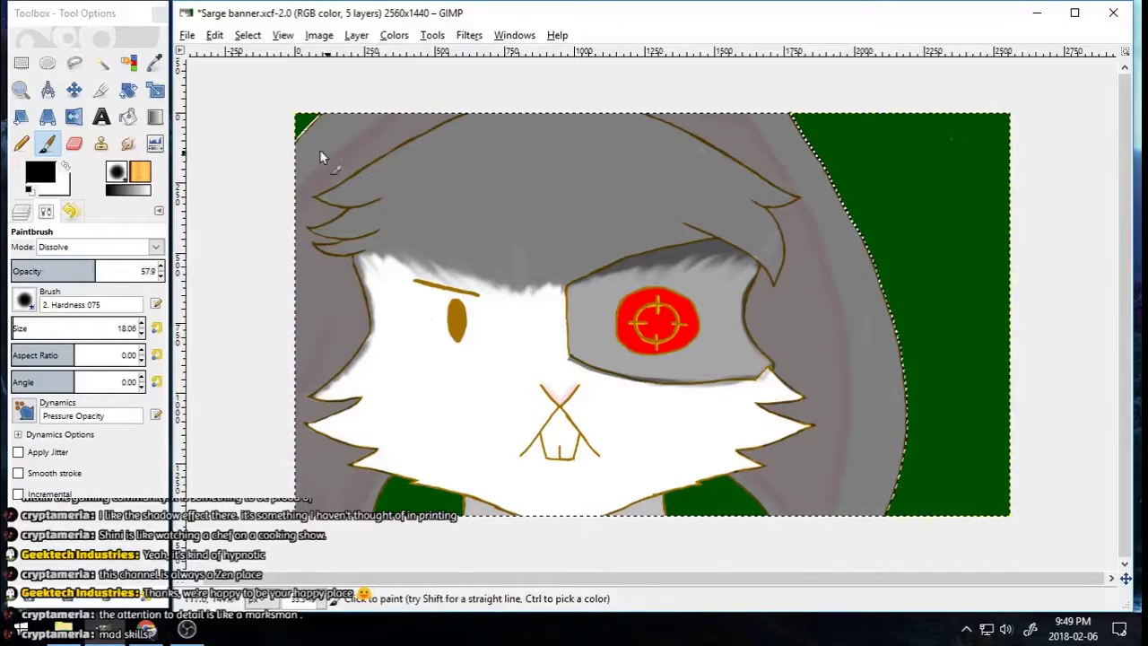
{"action": "left_click", "coordinate": [156, 246]}
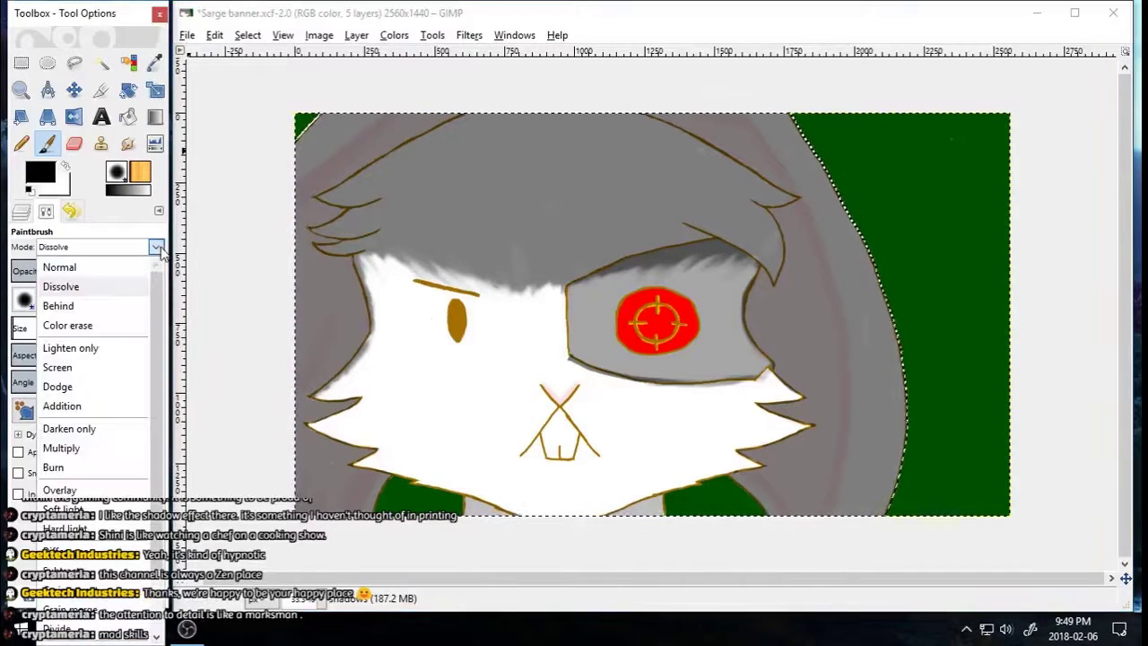
{"action": "left_click", "coordinate": [62, 346]}
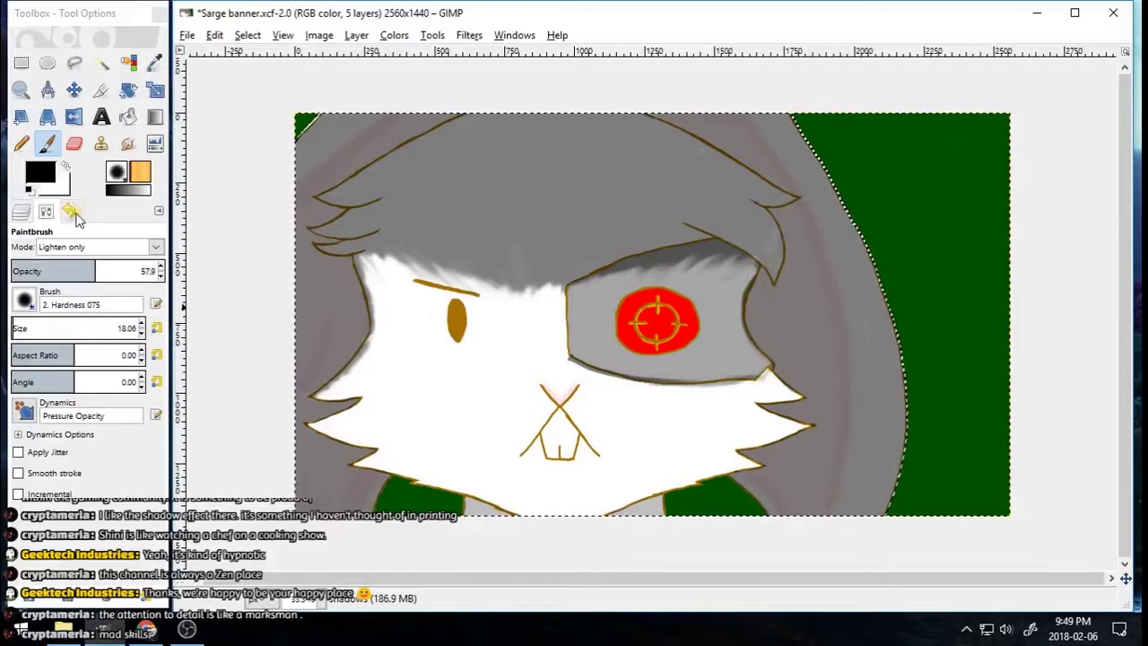
{"action": "key", "text": "ctrl+l"}
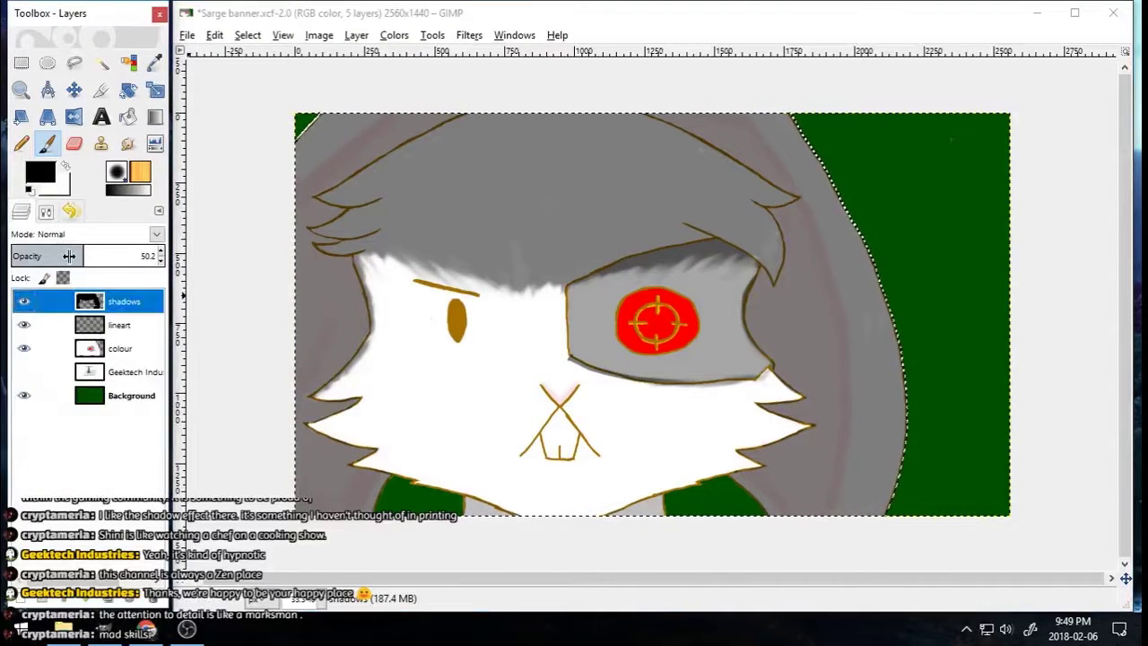
{"action": "left_click", "coordinate": [46, 212]}
{"action": "left_click", "coordinate": [156, 247]}
{"action": "left_click_drag", "start_coordinate": [155, 314], "coordinate": [141, 364]}
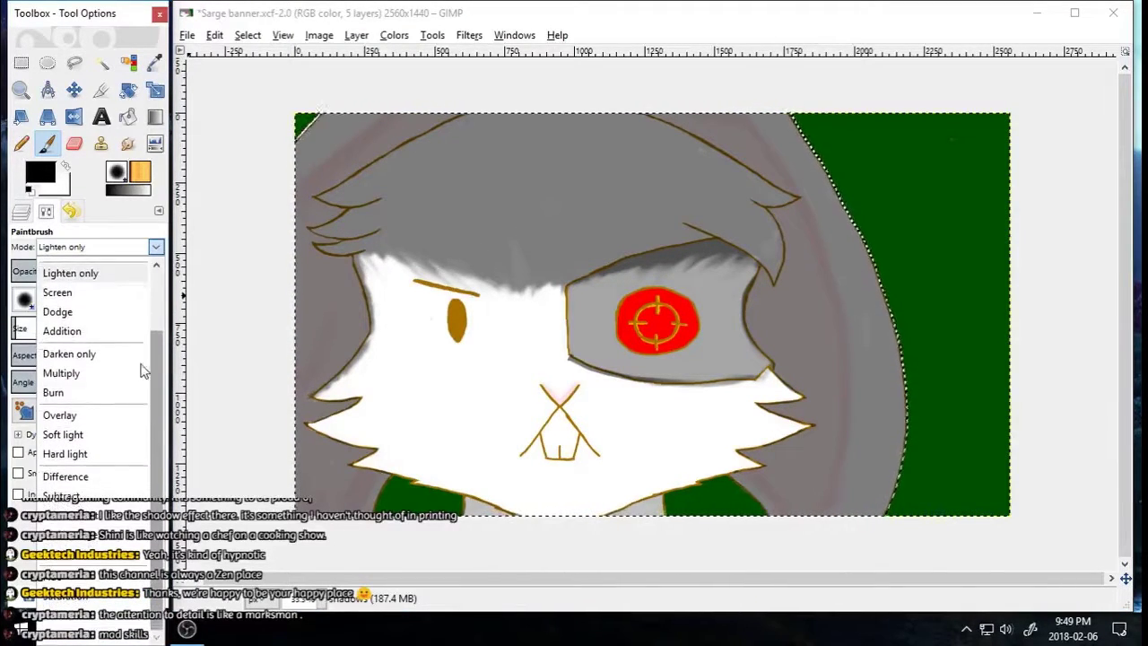
{"action": "key", "text": "Escape"}
{"action": "left_click", "coordinate": [156, 247]}
{"action": "left_click", "coordinate": [57, 292]}
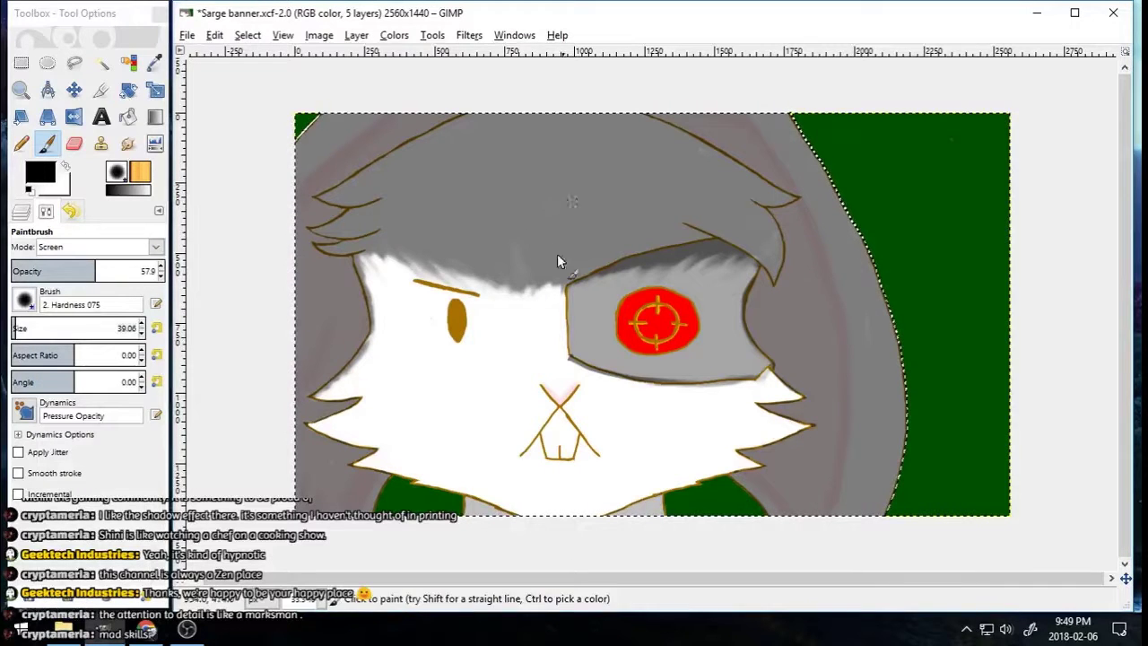
Step: Set the Paintbrush mode to Color erase
{"action": "left_click", "coordinate": [156, 247]}
{"action": "scroll", "coordinate": [115, 329], "scroll_direction": "up", "scroll_amount": 2}
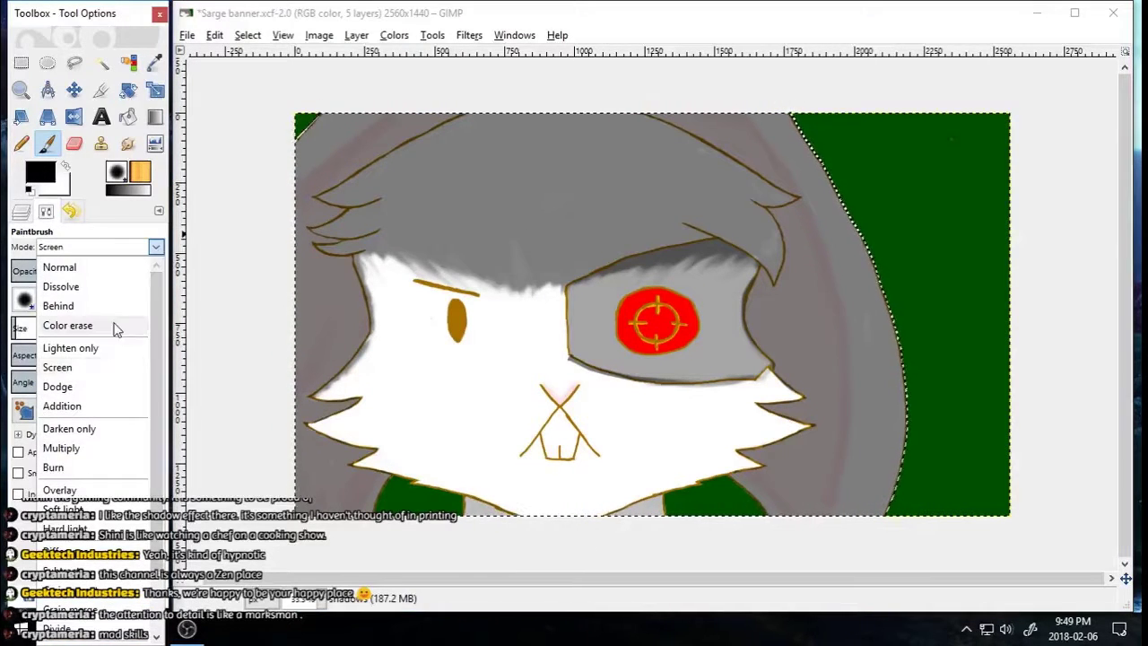
{"action": "left_click", "coordinate": [68, 326]}
Step: Try lightening the forehead shadow with Color erase strokes at 57.9 opacity and undo them
{"action": "left_click_drag", "start_coordinate": [491, 251], "coordinate": [552, 256]}
{"action": "left_click_drag", "start_coordinate": [393, 231], "coordinate": [366, 260]}
{"action": "key", "text": "ctrl+z"}
{"action": "key", "text": "ctrl+z"}
{"action": "key", "text": "ctrl+z"}
Step: Lighten the forehead shadow and hair tufts with fur-like Color erase strokes at 17.9 brush opacity
{"action": "left_click_drag", "start_coordinate": [97, 271], "coordinate": [36, 270]}
{"action": "mouse_move", "coordinate": [506, 286]}
{"action": "left_mouse_down"}
{"action": "mouse_move", "coordinate": [477, 247]}
{"action": "mouse_move", "coordinate": [572, 228]}
{"action": "left_mouse_up"}
{"action": "left_click_drag", "start_coordinate": [517, 278], "coordinate": [517, 216]}
{"action": "mouse_move", "coordinate": [495, 273]}
{"action": "left_mouse_down"}
{"action": "mouse_move", "coordinate": [446, 222]}
{"action": "mouse_move", "coordinate": [366, 265]}
{"action": "left_mouse_up"}
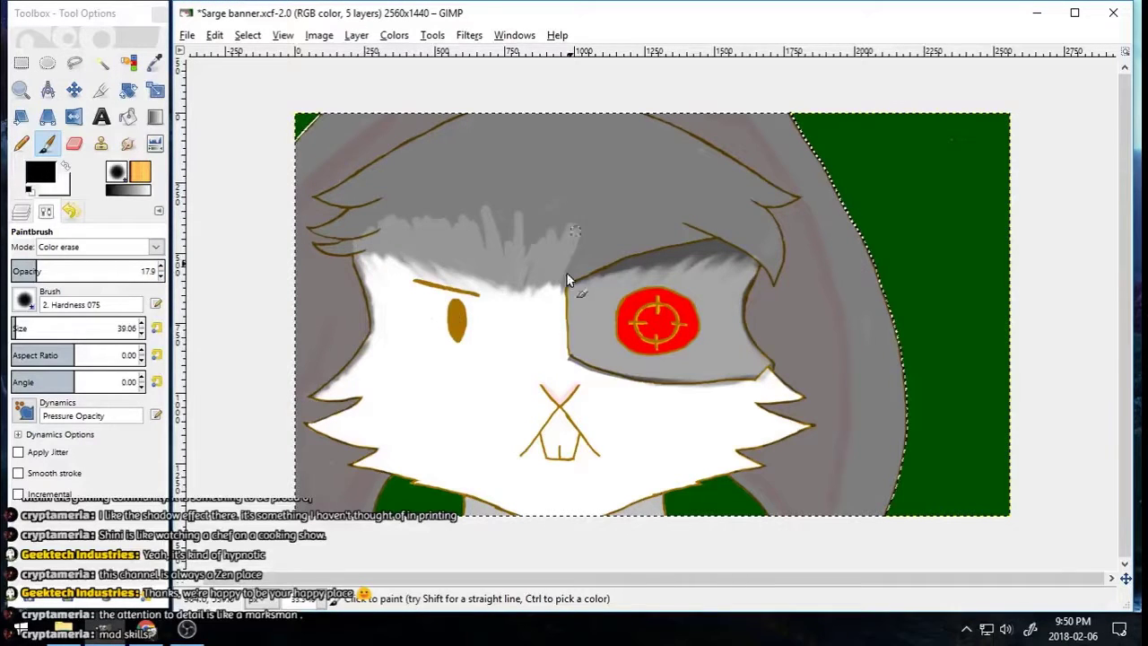
{"action": "mouse_move", "coordinate": [568, 280]}
{"action": "left_mouse_down"}
{"action": "mouse_move", "coordinate": [673, 257]}
{"action": "mouse_move", "coordinate": [548, 259]}
{"action": "mouse_move", "coordinate": [693, 277]}
{"action": "mouse_move", "coordinate": [767, 247]}
{"action": "mouse_move", "coordinate": [679, 186]}
{"action": "mouse_move", "coordinate": [661, 232]}
{"action": "mouse_move", "coordinate": [547, 193]}
{"action": "mouse_move", "coordinate": [354, 254]}
{"action": "left_mouse_up"}
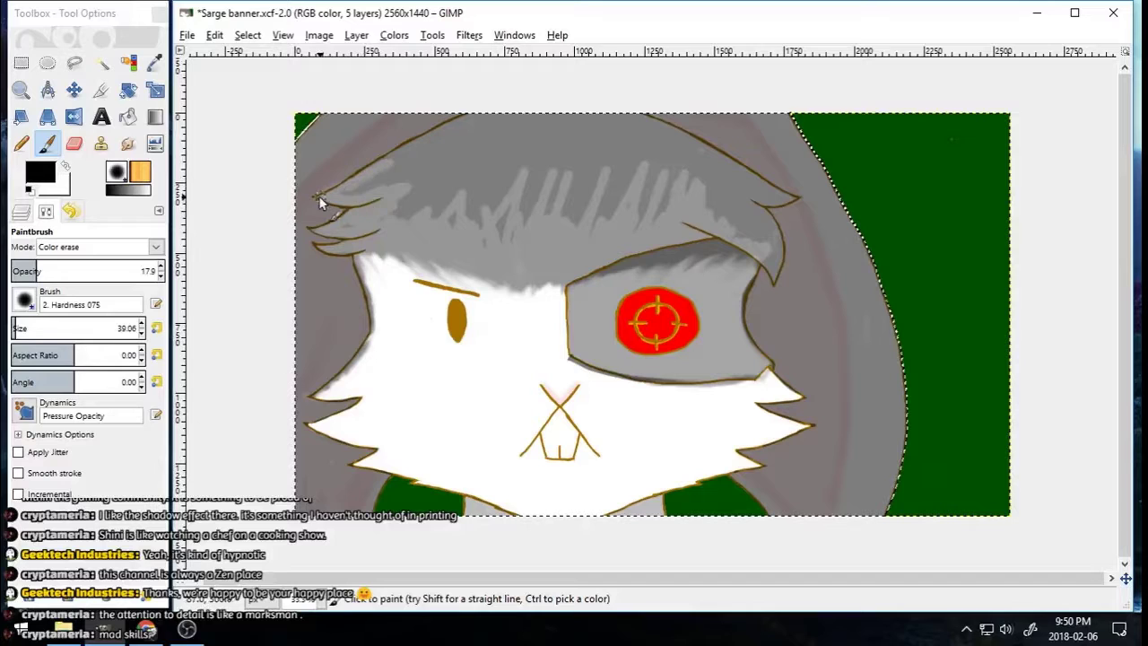
{"action": "left_click_drag", "start_coordinate": [475, 132], "coordinate": [516, 114]}
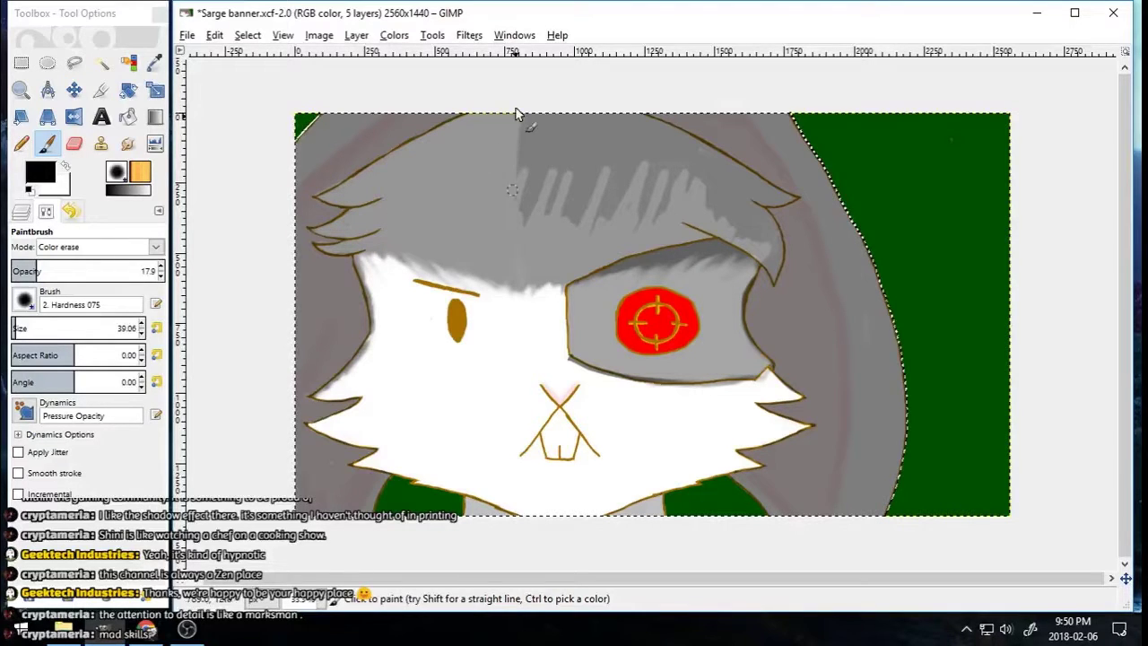
{"action": "mouse_move", "coordinate": [768, 266]}
{"action": "left_mouse_down"}
{"action": "mouse_move", "coordinate": [776, 256]}
{"action": "mouse_move", "coordinate": [733, 174]}
{"action": "mouse_move", "coordinate": [755, 193]}
{"action": "left_mouse_up"}
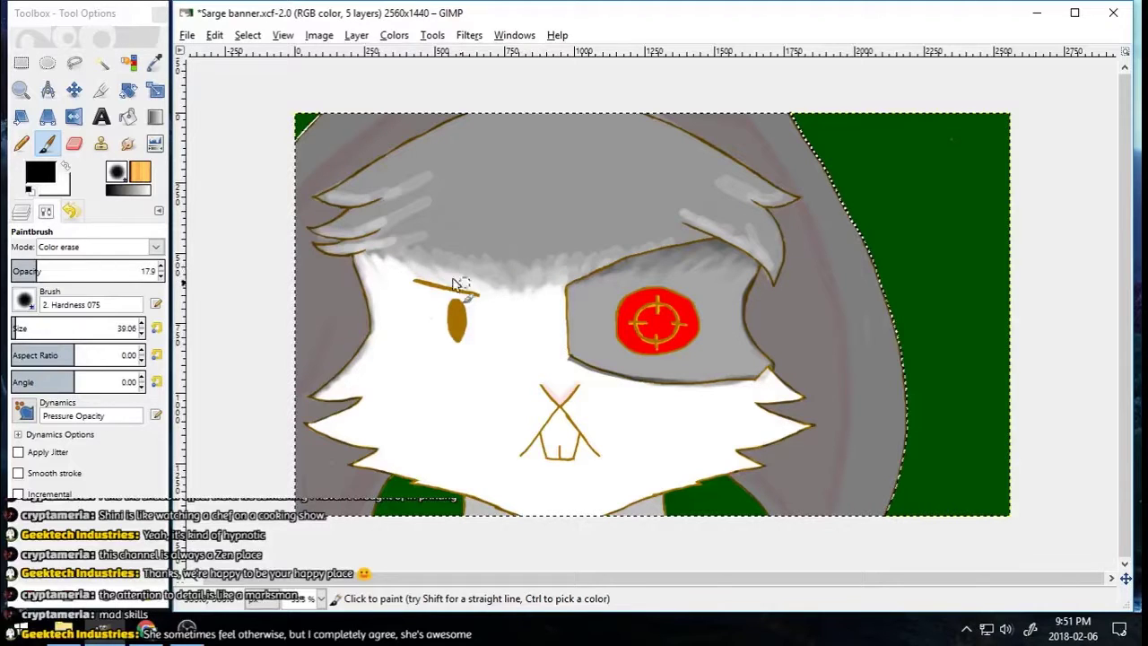
Step: Blend the lightened strokes on the forehead, hair tufts and upper eye patch with the Smudge tool, raising its size to 50.06
{"action": "key", "text": "s"}
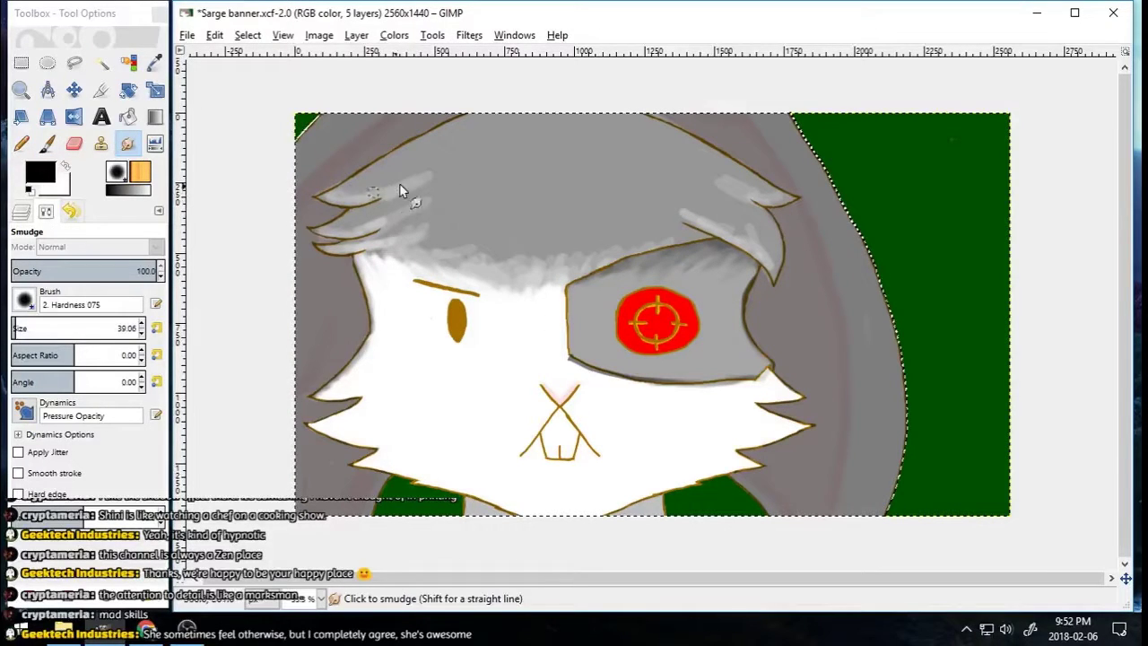
{"action": "mouse_move", "coordinate": [400, 185]}
{"action": "left_mouse_down"}
{"action": "mouse_move", "coordinate": [381, 182]}
{"action": "mouse_move", "coordinate": [412, 164]}
{"action": "left_mouse_up"}
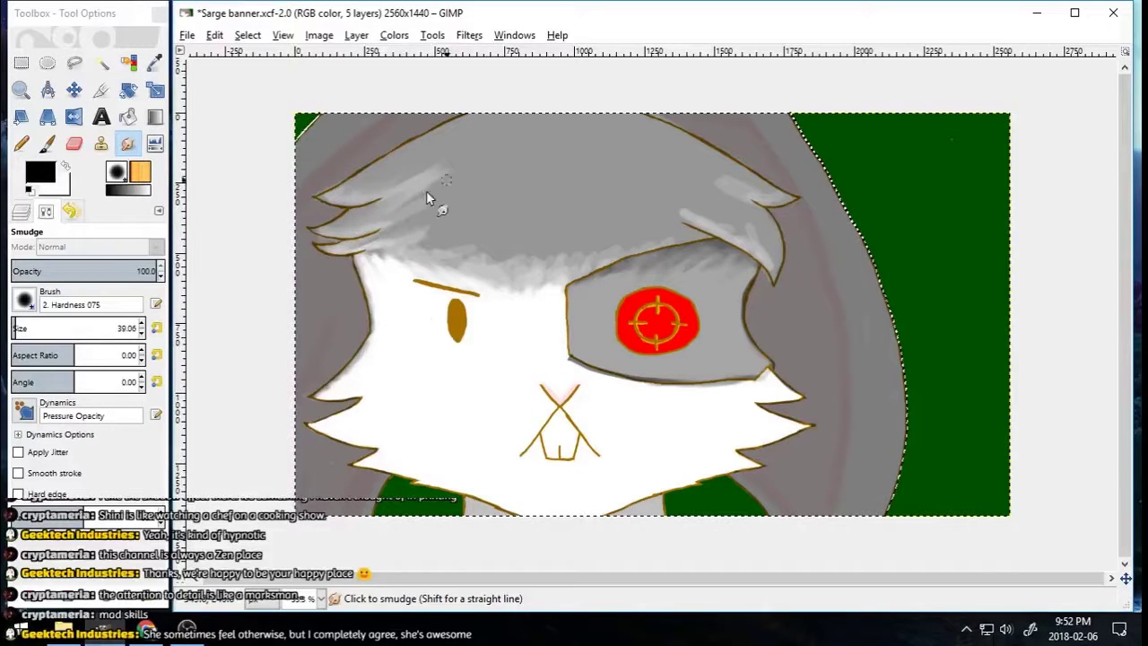
{"action": "left_click", "coordinate": [142, 324]}
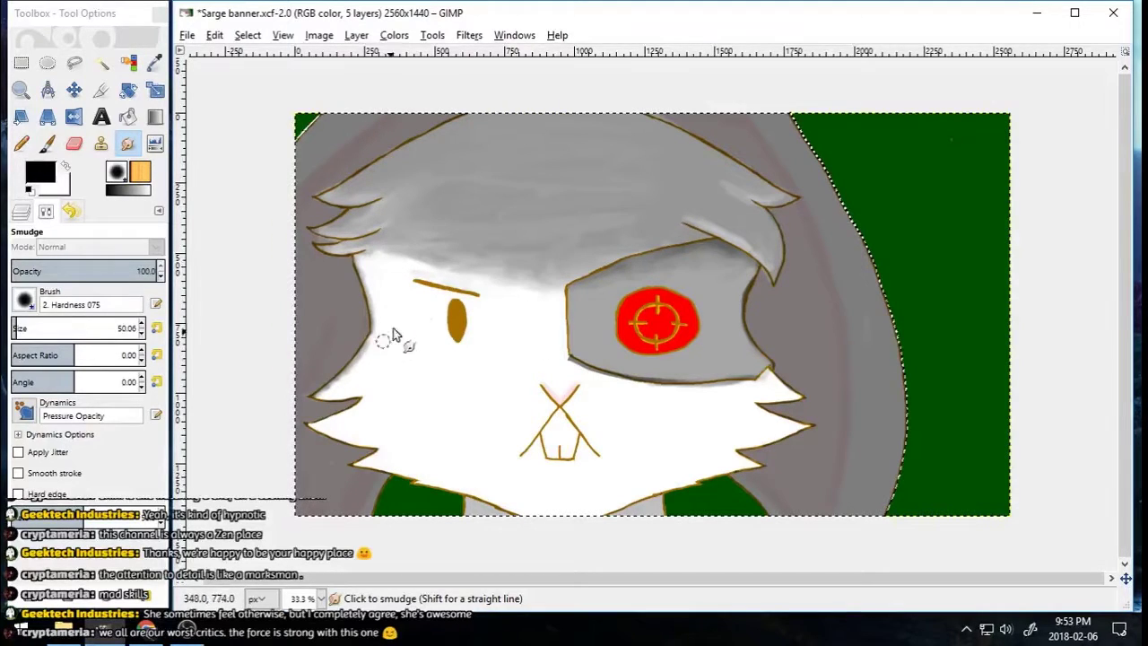
Step: Compare the banner with the shadows layer hidden and shown, leaving the layer visible
{"action": "left_click", "coordinate": [22, 211]}
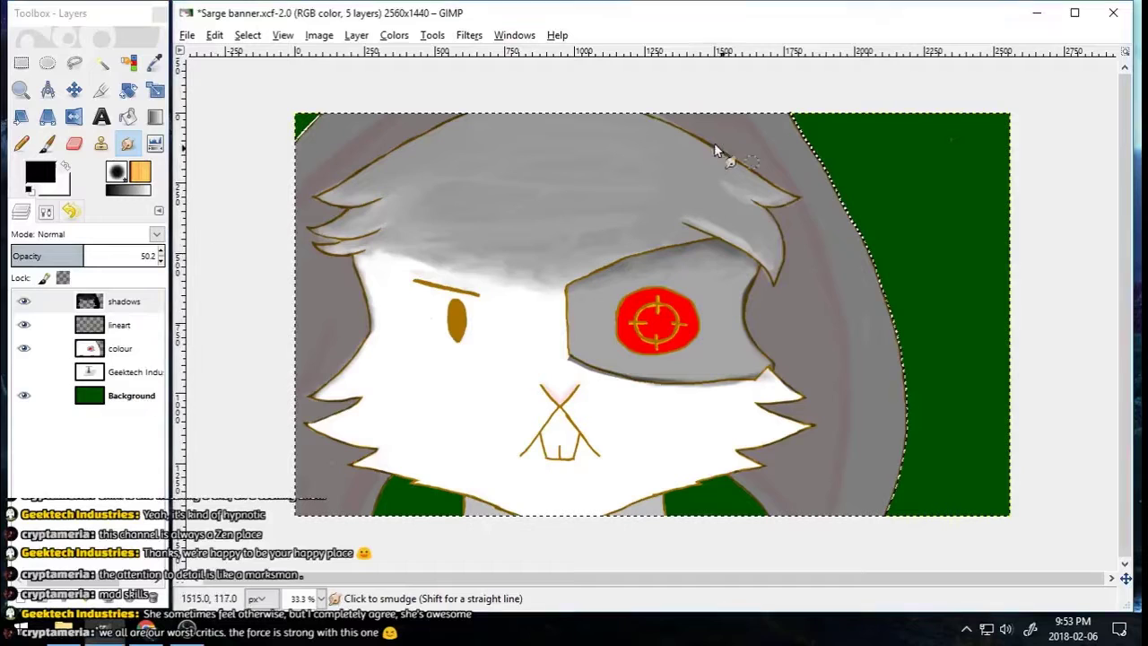
{"action": "left_click", "coordinate": [25, 301]}
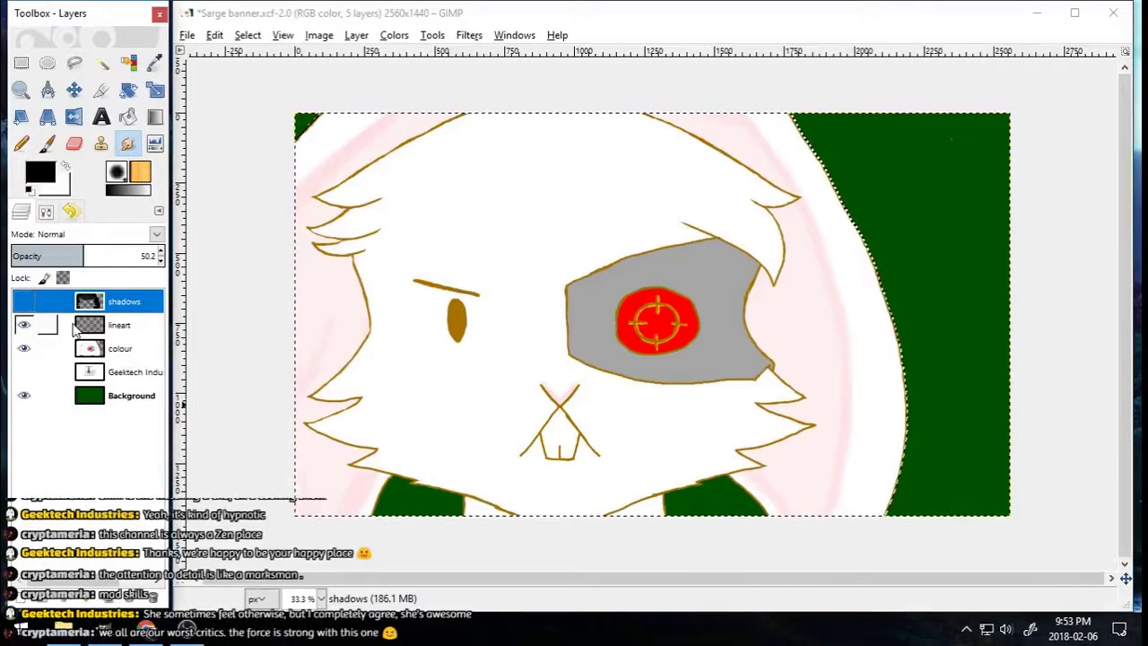
{"action": "left_click", "coordinate": [24, 301]}
{"action": "left_click", "coordinate": [24, 302]}
{"action": "left_click", "coordinate": [25, 303]}
{"action": "left_click", "coordinate": [24, 302]}
{"action": "left_click", "coordinate": [24, 302]}
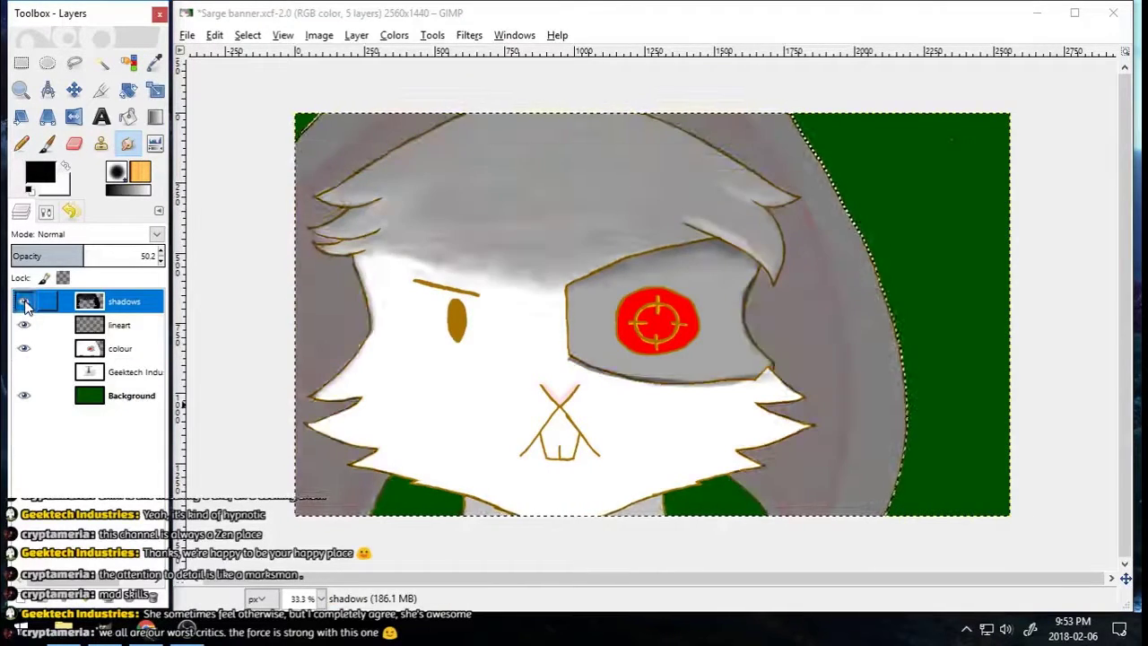
{"action": "left_click", "coordinate": [25, 302]}
{"action": "left_click", "coordinate": [24, 302]}
{"action": "left_click", "coordinate": [24, 302]}
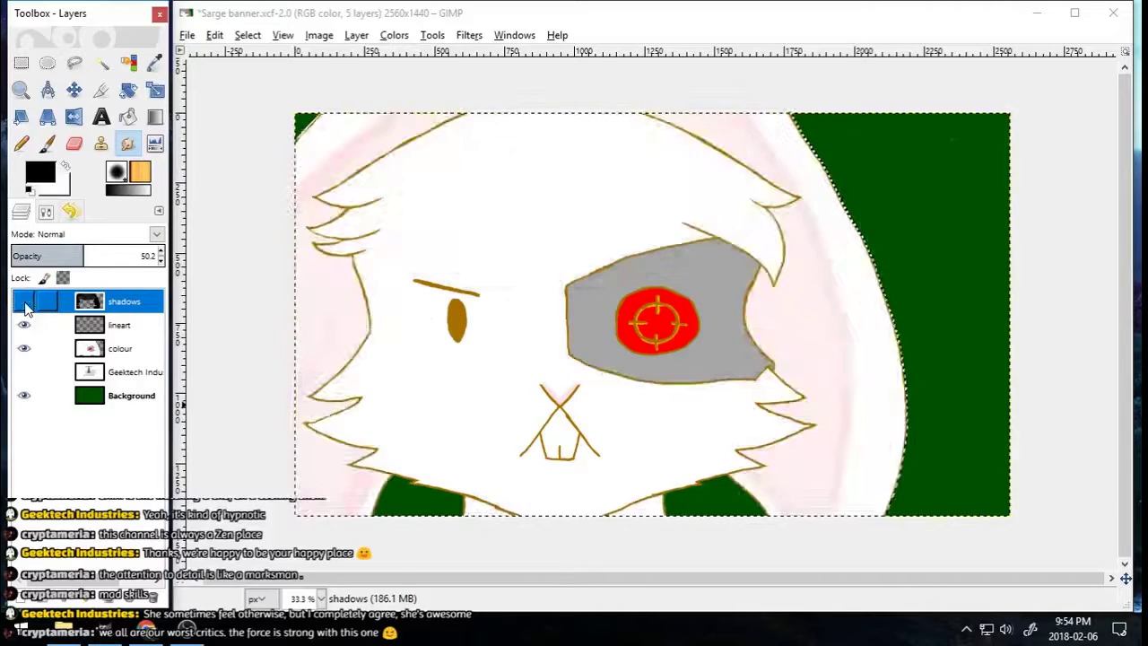
{"action": "left_click", "coordinate": [25, 303]}
Step: Paint soft black shadow on the lower face's cheek fur in Normal mode at 17.9 opacity and size 50.06
{"action": "left_click", "coordinate": [21, 90]}
{"action": "left_click", "coordinate": [46, 212]}
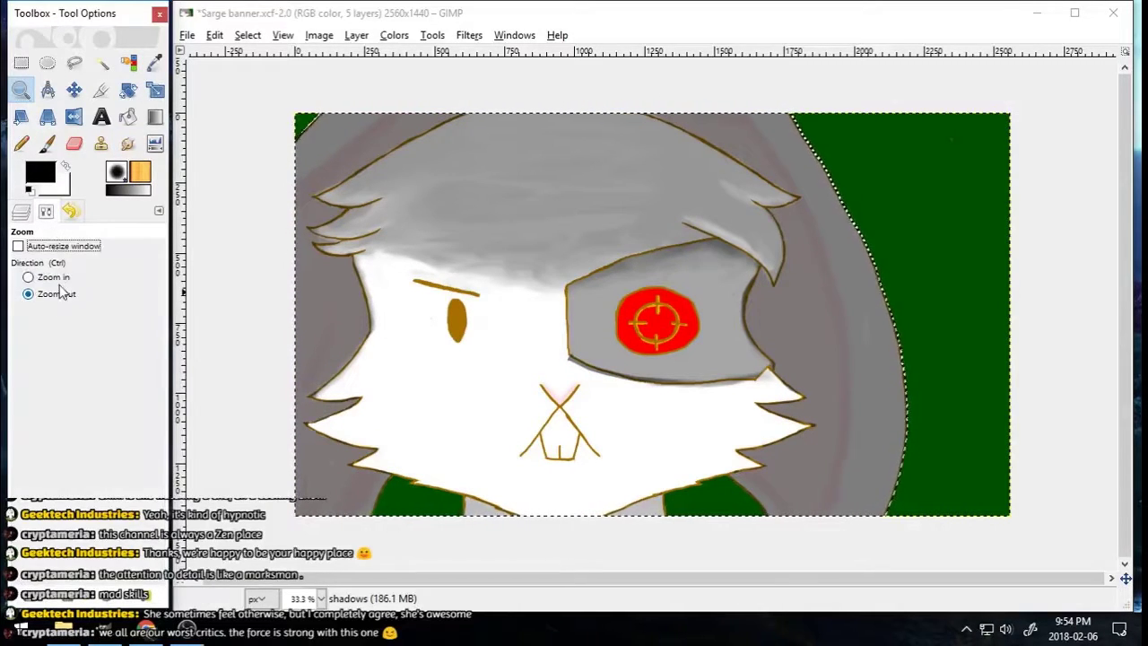
{"action": "left_click", "coordinate": [54, 278]}
{"action": "left_click_drag", "start_coordinate": [307, 361], "coordinate": [777, 563]}
{"action": "left_click", "coordinate": [48, 145]}
{"action": "left_click", "coordinate": [155, 247]}
{"action": "left_click", "coordinate": [112, 268]}
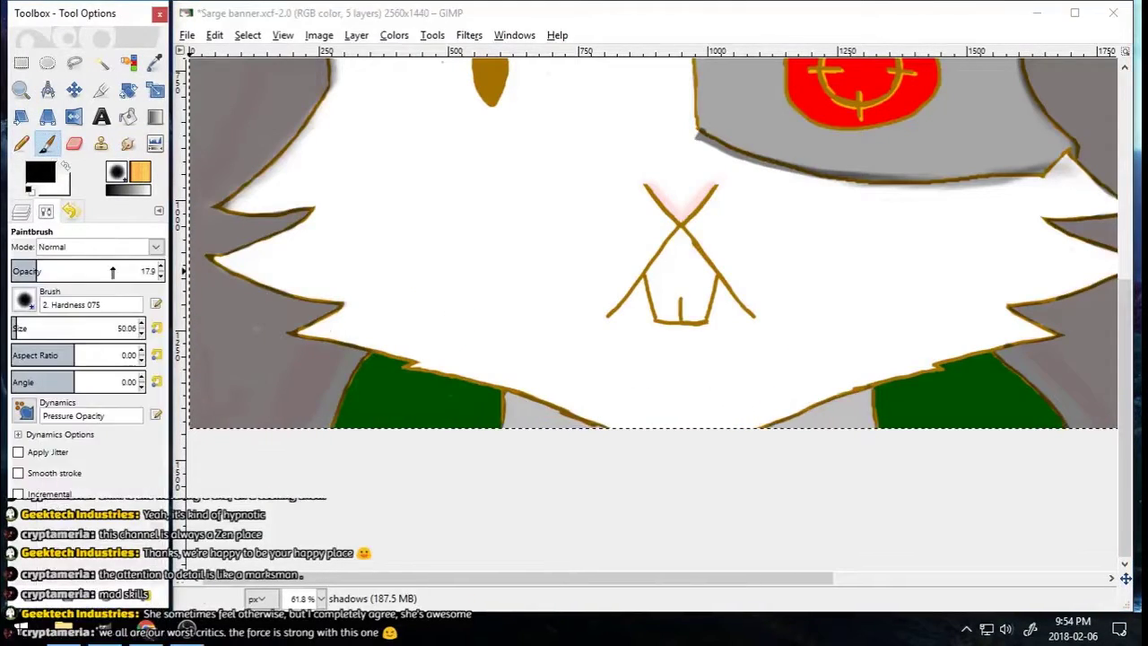
{"action": "mouse_move", "coordinate": [220, 215]}
{"action": "left_mouse_down"}
{"action": "mouse_move", "coordinate": [215, 256]}
{"action": "mouse_move", "coordinate": [331, 322]}
{"action": "mouse_move", "coordinate": [524, 392]}
{"action": "mouse_move", "coordinate": [804, 418]}
{"action": "mouse_move", "coordinate": [981, 361]}
{"action": "mouse_move", "coordinate": [1037, 200]}
{"action": "mouse_move", "coordinate": [1111, 206]}
{"action": "left_mouse_up"}
Step: Erase the forehead shadow at full opacity with a 46.06 eraser, leaving shading only along the hair edges and tuft tips
{"action": "scroll", "coordinate": [1076, 233], "scroll_direction": "up", "scroll_amount": 5}
{"action": "key", "text": "shift+e"}
{"action": "mouse_move", "coordinate": [682, 325]}
{"action": "left_mouse_down"}
{"action": "mouse_move", "coordinate": [397, 342]}
{"action": "mouse_move", "coordinate": [413, 277]}
{"action": "mouse_move", "coordinate": [489, 131]}
{"action": "mouse_move", "coordinate": [328, 207]}
{"action": "mouse_move", "coordinate": [561, 73]}
{"action": "mouse_move", "coordinate": [479, 120]}
{"action": "mouse_move", "coordinate": [523, 280]}
{"action": "mouse_move", "coordinate": [645, 182]}
{"action": "mouse_move", "coordinate": [815, 93]}
{"action": "mouse_move", "coordinate": [1038, 269]}
{"action": "mouse_move", "coordinate": [1046, 244]}
{"action": "mouse_move", "coordinate": [872, 205]}
{"action": "mouse_move", "coordinate": [750, 324]}
{"action": "mouse_move", "coordinate": [839, 245]}
{"action": "mouse_move", "coordinate": [795, 121]}
{"action": "mouse_move", "coordinate": [622, 163]}
{"action": "mouse_move", "coordinate": [751, 94]}
{"action": "mouse_move", "coordinate": [836, 146]}
{"action": "mouse_move", "coordinate": [826, 69]}
{"action": "mouse_move", "coordinate": [989, 193]}
{"action": "left_mouse_up"}
{"action": "mouse_move", "coordinate": [856, 140]}
{"action": "left_mouse_down"}
{"action": "mouse_move", "coordinate": [679, 211]}
{"action": "mouse_move", "coordinate": [735, 330]}
{"action": "left_mouse_up"}
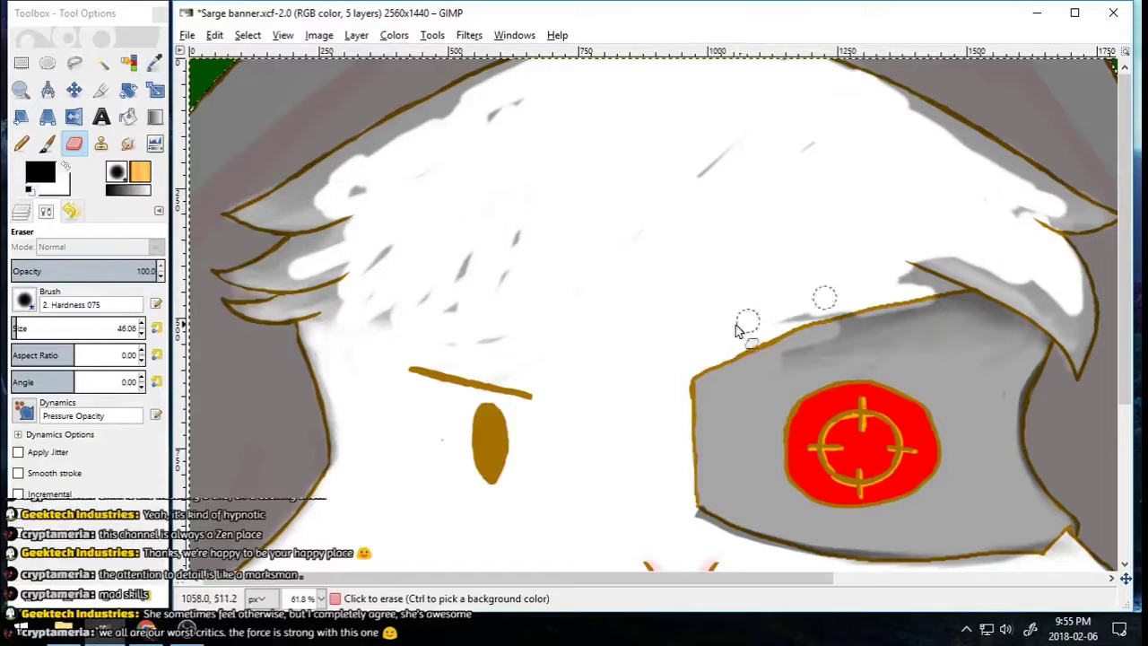
{"action": "mouse_move", "coordinate": [305, 208]}
{"action": "left_mouse_down"}
{"action": "mouse_move", "coordinate": [433, 208]}
{"action": "mouse_move", "coordinate": [358, 222]}
{"action": "mouse_move", "coordinate": [298, 197]}
{"action": "mouse_move", "coordinate": [283, 205]}
{"action": "mouse_move", "coordinate": [467, 253]}
{"action": "mouse_move", "coordinate": [510, 359]}
{"action": "mouse_move", "coordinate": [362, 323]}
{"action": "mouse_move", "coordinate": [289, 264]}
{"action": "left_mouse_up"}
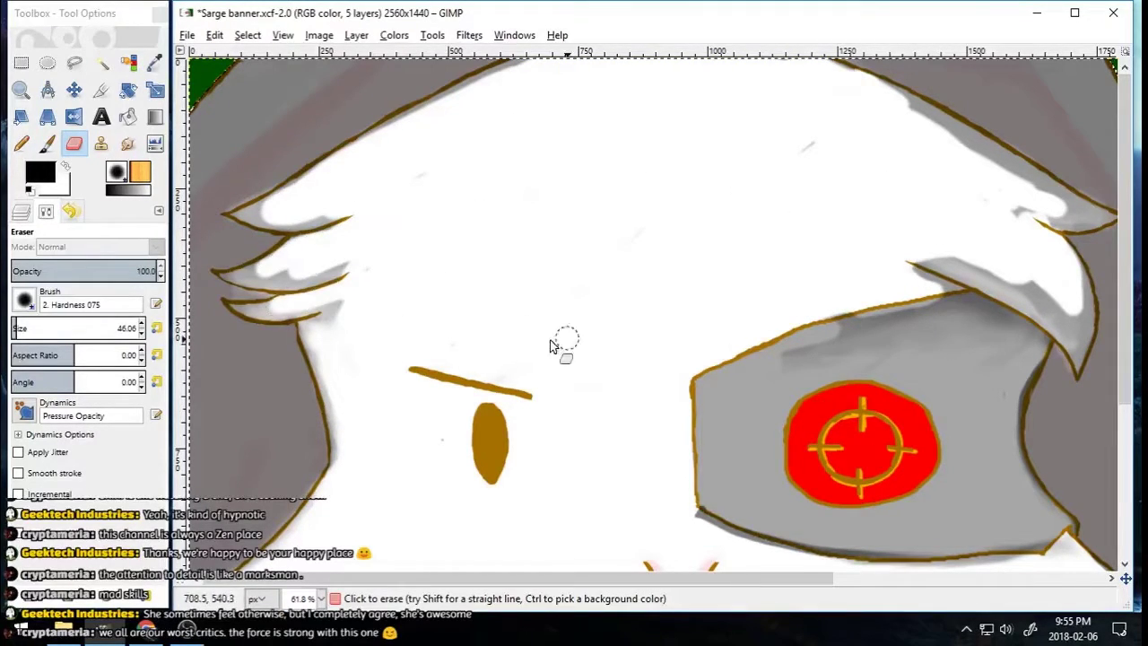
{"action": "mouse_move", "coordinate": [910, 105]}
{"action": "left_mouse_down"}
{"action": "mouse_move", "coordinate": [1045, 206]}
{"action": "mouse_move", "coordinate": [1013, 210]}
{"action": "left_mouse_up"}
{"action": "left_click_drag", "start_coordinate": [936, 251], "coordinate": [1018, 285]}
Step: Paint soft black shadow on the left hair tufts, the upper eye patch and below the patch at 17.9 opacity
{"action": "left_click", "coordinate": [47, 144]}
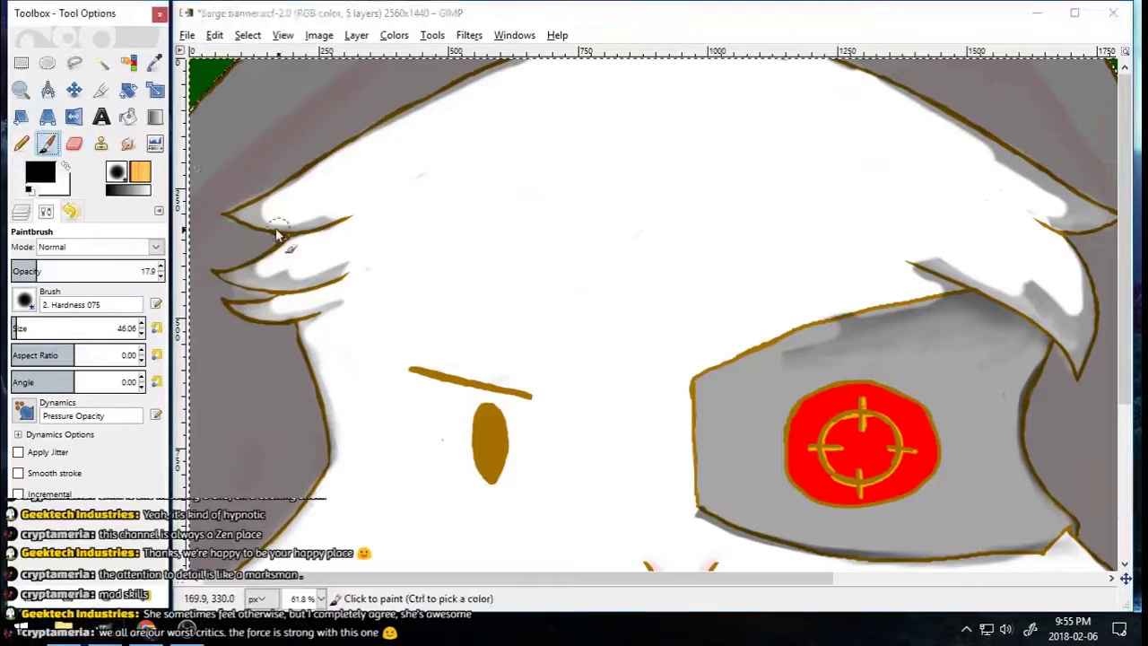
{"action": "left_click_drag", "start_coordinate": [272, 217], "coordinate": [390, 185]}
{"action": "mouse_move", "coordinate": [280, 253]}
{"action": "left_mouse_down"}
{"action": "mouse_move", "coordinate": [965, 277]}
{"action": "mouse_move", "coordinate": [789, 354]}
{"action": "left_mouse_up"}
{"action": "left_click_drag", "start_coordinate": [1124, 318], "coordinate": [1124, 458]}
{"action": "left_click_drag", "start_coordinate": [696, 291], "coordinate": [959, 352]}
Step: Shade the fur tips of both cheeks, the right jawline and the left face edge with soft black strokes
{"action": "mouse_move", "coordinate": [1125, 331]}
{"action": "left_mouse_down"}
{"action": "mouse_move", "coordinate": [1124, 354]}
{"action": "mouse_move", "coordinate": [1026, 364]}
{"action": "left_mouse_up"}
{"action": "left_click_drag", "start_coordinate": [1109, 414], "coordinate": [972, 464]}
{"action": "left_click_drag", "start_coordinate": [946, 505], "coordinate": [796, 548]}
{"action": "left_click_drag", "start_coordinate": [230, 402], "coordinate": [312, 420]}
{"action": "mouse_move", "coordinate": [238, 345]}
{"action": "left_mouse_down"}
{"action": "mouse_move", "coordinate": [355, 337]}
{"action": "mouse_move", "coordinate": [307, 72]}
{"action": "left_mouse_up"}
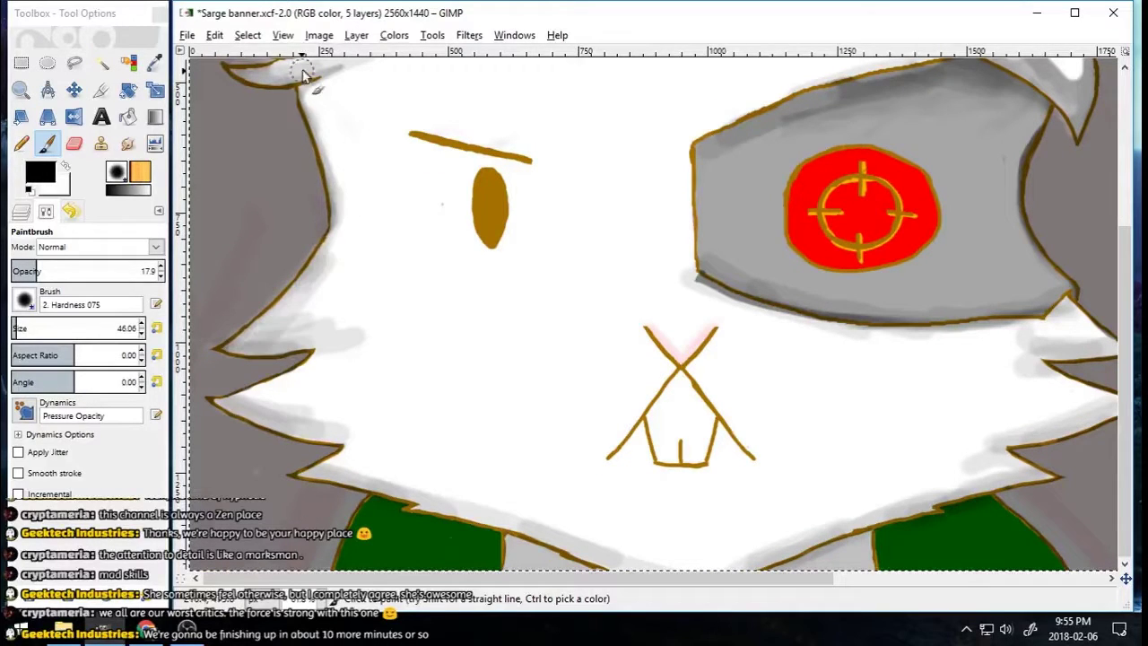
Step: Add soft black shadow along both sides of the rabbit's lower jawline
{"action": "left_click_drag", "start_coordinate": [858, 552], "coordinate": [812, 560]}
{"action": "left_click_drag", "start_coordinate": [323, 446], "coordinate": [574, 527]}
Step: Lighten the shadow on the right ear, inside and along its outer edge, with Color erase strokes at 17.9 opacity and size 46.06
{"action": "left_click_drag", "start_coordinate": [763, 580], "coordinate": [989, 581]}
{"action": "scroll", "coordinate": [1125, 395], "scroll_direction": "up", "scroll_amount": 5}
{"action": "left_click", "coordinate": [98, 246]}
{"action": "left_click", "coordinate": [122, 328]}
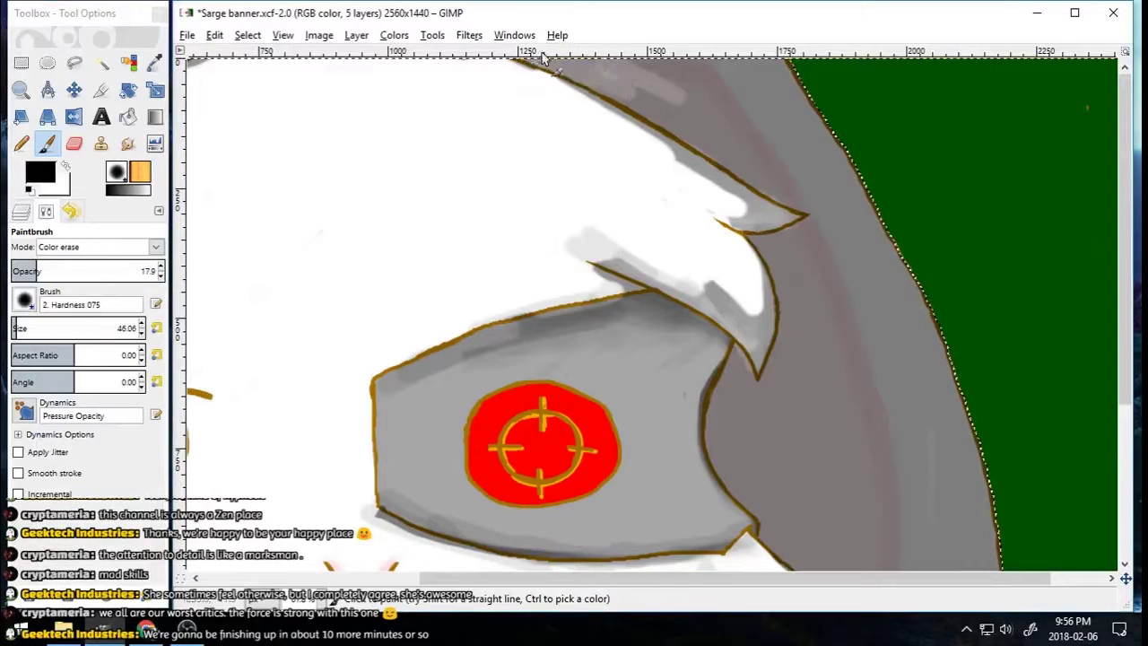
{"action": "mouse_move", "coordinate": [809, 155]}
{"action": "left_mouse_down"}
{"action": "mouse_move", "coordinate": [872, 287]}
{"action": "mouse_move", "coordinate": [827, 244]}
{"action": "mouse_move", "coordinate": [807, 349]}
{"action": "mouse_move", "coordinate": [797, 363]}
{"action": "mouse_move", "coordinate": [734, 375]}
{"action": "mouse_move", "coordinate": [758, 475]}
{"action": "mouse_move", "coordinate": [819, 289]}
{"action": "mouse_move", "coordinate": [837, 177]}
{"action": "mouse_move", "coordinate": [894, 355]}
{"action": "mouse_move", "coordinate": [812, 358]}
{"action": "mouse_move", "coordinate": [765, 505]}
{"action": "mouse_move", "coordinate": [801, 507]}
{"action": "mouse_move", "coordinate": [841, 314]}
{"action": "mouse_move", "coordinate": [922, 497]}
{"action": "left_mouse_up"}
{"action": "scroll", "coordinate": [918, 488], "scroll_direction": "down", "scroll_amount": 5}
{"action": "mouse_move", "coordinate": [856, 390]}
{"action": "left_mouse_down"}
{"action": "mouse_move", "coordinate": [807, 378]}
{"action": "mouse_move", "coordinate": [809, 426]}
{"action": "mouse_move", "coordinate": [780, 450]}
{"action": "mouse_move", "coordinate": [907, 312]}
{"action": "mouse_move", "coordinate": [931, 436]}
{"action": "mouse_move", "coordinate": [750, 493]}
{"action": "mouse_move", "coordinate": [792, 545]}
{"action": "mouse_move", "coordinate": [823, 454]}
{"action": "mouse_move", "coordinate": [937, 365]}
{"action": "mouse_move", "coordinate": [902, 397]}
{"action": "mouse_move", "coordinate": [770, 364]}
{"action": "mouse_move", "coordinate": [725, 220]}
{"action": "mouse_move", "coordinate": [801, 326]}
{"action": "mouse_move", "coordinate": [797, 147]}
{"action": "mouse_move", "coordinate": [853, 193]}
{"action": "left_mouse_up"}
{"action": "left_click_drag", "start_coordinate": [1124, 278], "coordinate": [1087, 111]}
{"action": "left_click_drag", "start_coordinate": [861, 51], "coordinate": [179, 95]}
{"action": "left_click", "coordinate": [53, 147]}
{"action": "mouse_move", "coordinate": [721, 70]}
{"action": "left_mouse_down"}
{"action": "mouse_move", "coordinate": [799, 139]}
{"action": "mouse_move", "coordinate": [786, 267]}
{"action": "mouse_move", "coordinate": [632, 63]}
{"action": "mouse_move", "coordinate": [666, 31]}
{"action": "left_mouse_up"}
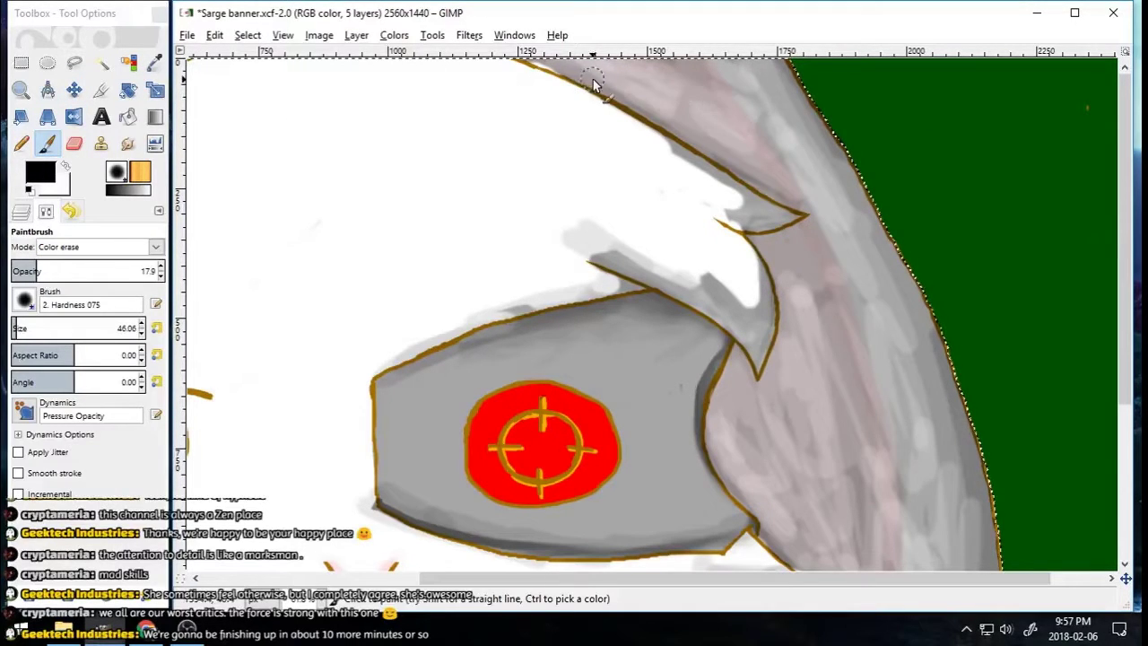
Step: Smudge the shading on the right hair tufts and the adjoining upper inner ear into soft transitions at size 46.06
{"action": "mouse_move", "coordinate": [460, 54]}
{"action": "left_mouse_down"}
{"action": "mouse_move", "coordinate": [512, 90]}
{"action": "mouse_move", "coordinate": [131, 147]}
{"action": "left_mouse_up"}
{"action": "left_click", "coordinate": [129, 144]}
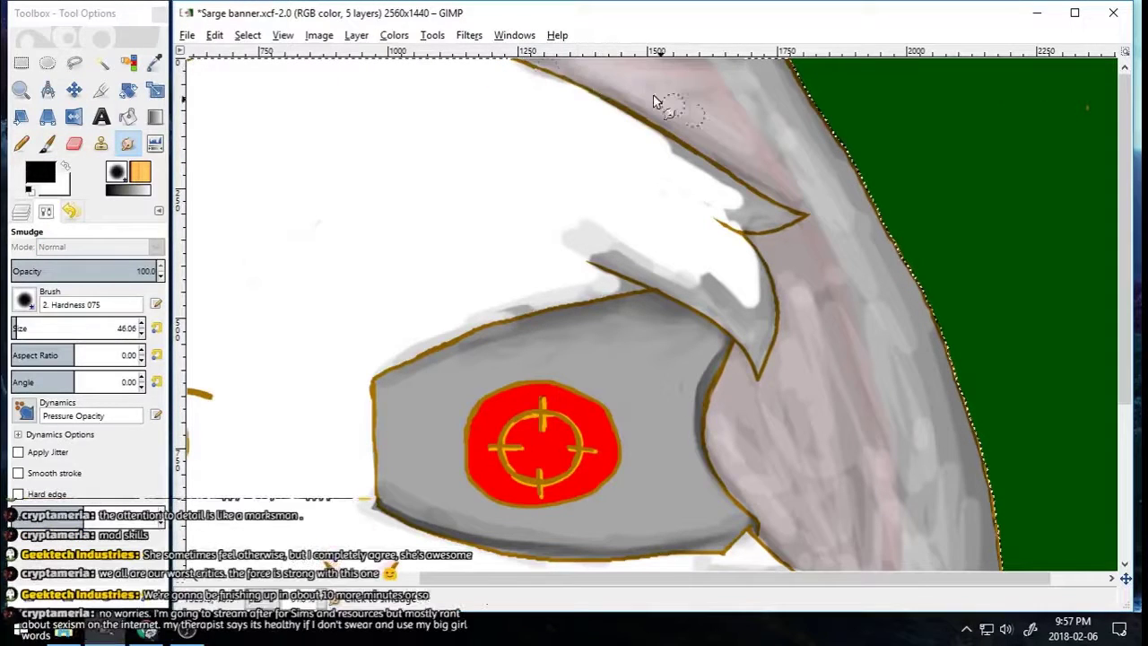
{"action": "mouse_move", "coordinate": [619, 54]}
{"action": "left_mouse_down"}
{"action": "mouse_move", "coordinate": [596, 71]}
{"action": "mouse_move", "coordinate": [574, 52]}
{"action": "left_mouse_up"}
{"action": "left_click", "coordinate": [48, 144]}
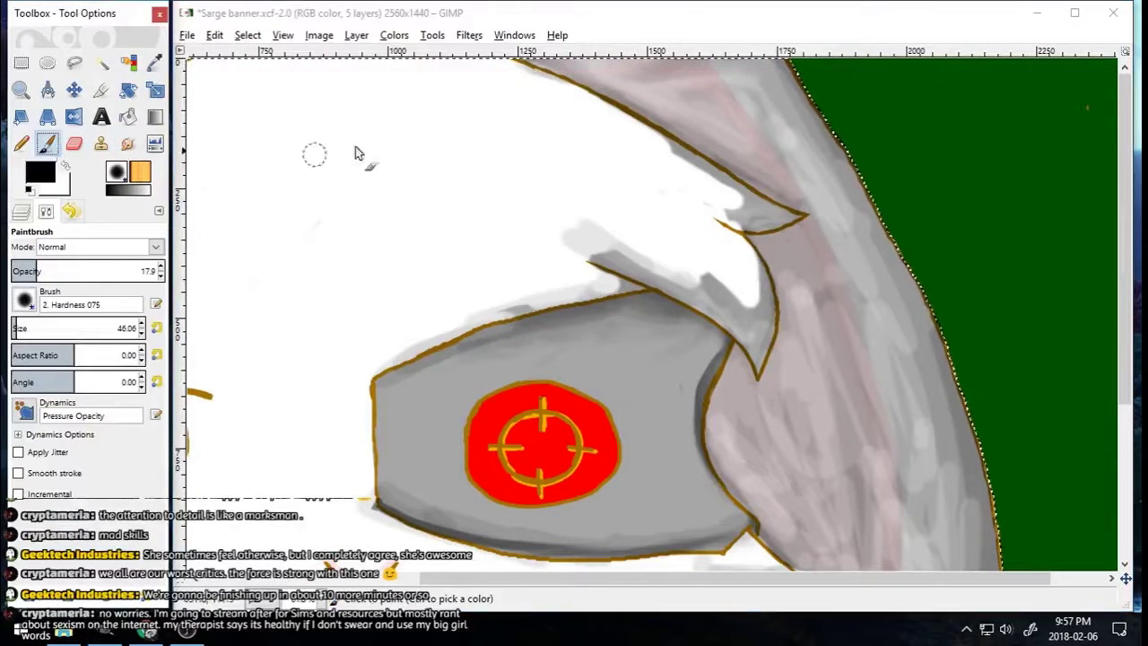
{"action": "key", "text": "s"}
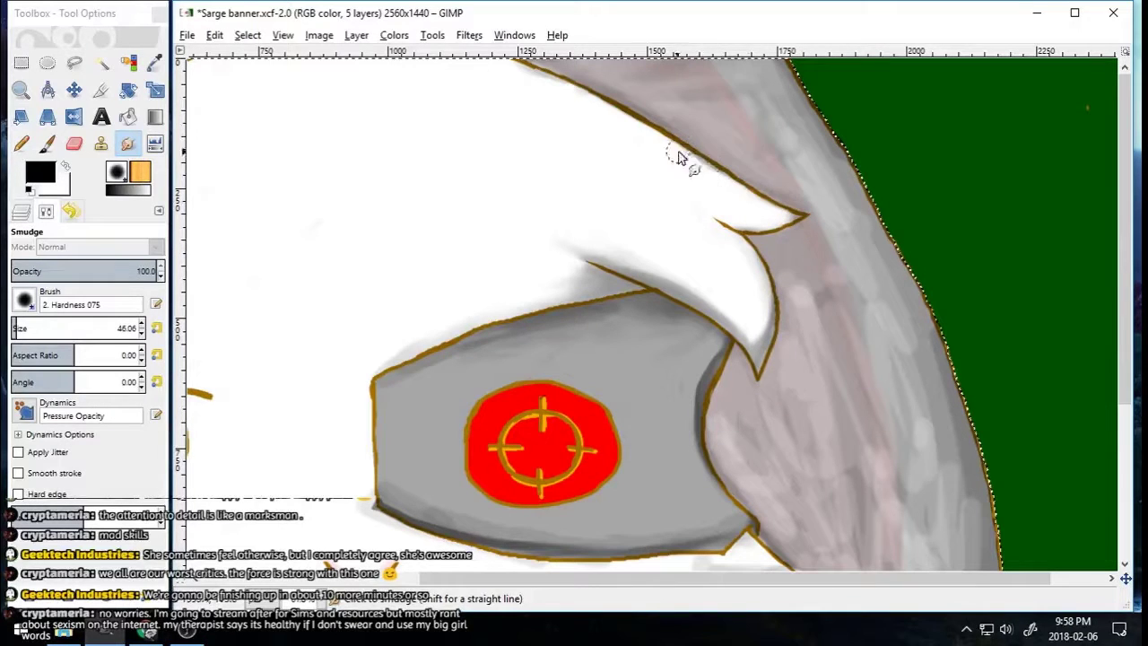
{"action": "mouse_move", "coordinate": [679, 157]}
{"action": "left_mouse_down"}
{"action": "mouse_move", "coordinate": [799, 156]}
{"action": "mouse_move", "coordinate": [773, 111]}
{"action": "mouse_move", "coordinate": [698, 142]}
{"action": "left_mouse_up"}
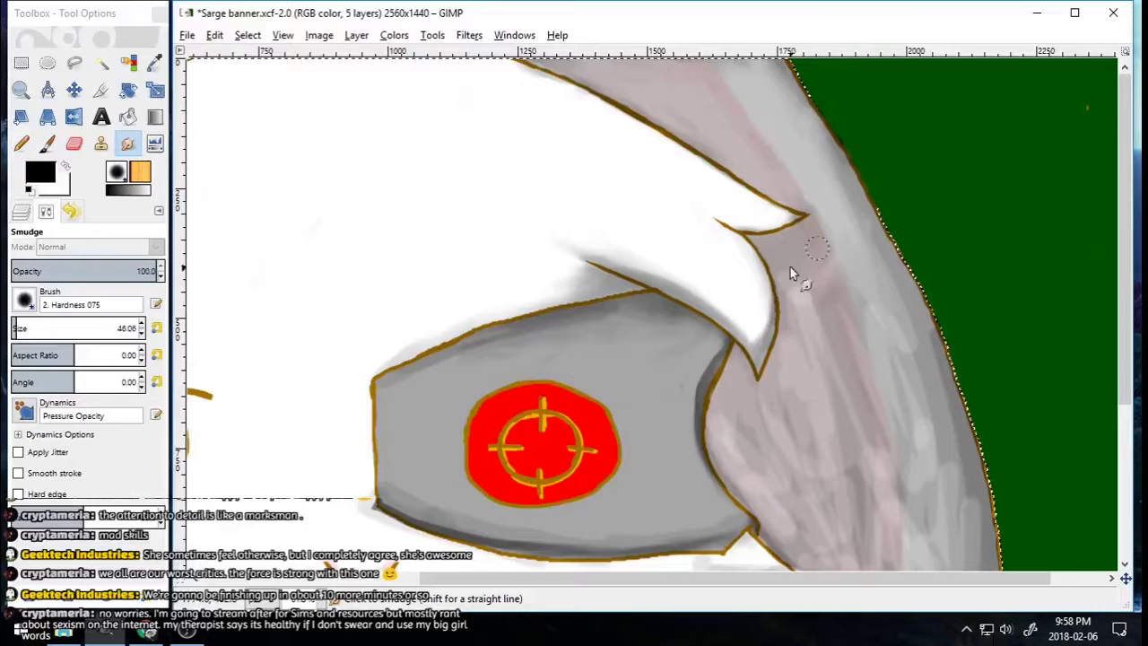
Step: Smudge the streaky strokes on the right inner ear below the hair tufts and beside the eye patch
{"action": "mouse_move", "coordinate": [829, 214]}
{"action": "left_mouse_down"}
{"action": "mouse_move", "coordinate": [848, 281]}
{"action": "mouse_move", "coordinate": [837, 112]}
{"action": "mouse_move", "coordinate": [849, 241]}
{"action": "left_mouse_up"}
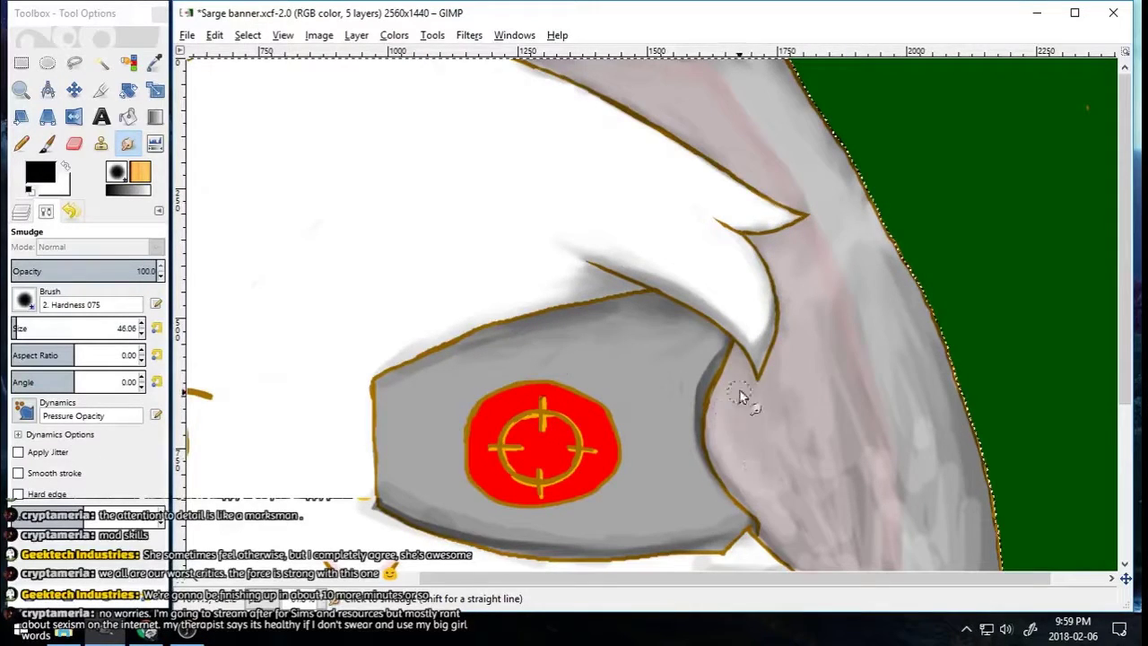
{"action": "mouse_move", "coordinate": [805, 529]}
{"action": "left_mouse_down"}
{"action": "mouse_move", "coordinate": [753, 412]}
{"action": "mouse_move", "coordinate": [782, 385]}
{"action": "left_mouse_up"}
{"action": "left_click_drag", "start_coordinate": [844, 432], "coordinate": [863, 251]}
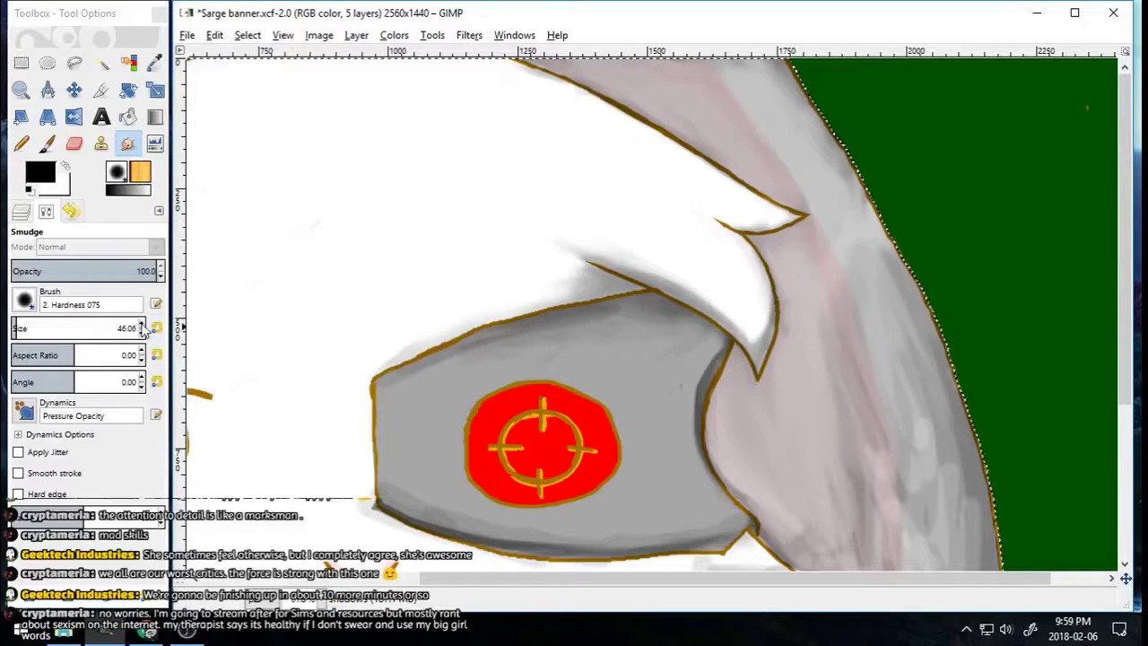
Step: Blend the right ear's pink inner area and grey outer rim with the Smudge tool at size 67.06
{"action": "left_click", "coordinate": [141, 325]}
{"action": "left_click_drag", "start_coordinate": [842, 288], "coordinate": [866, 363]}
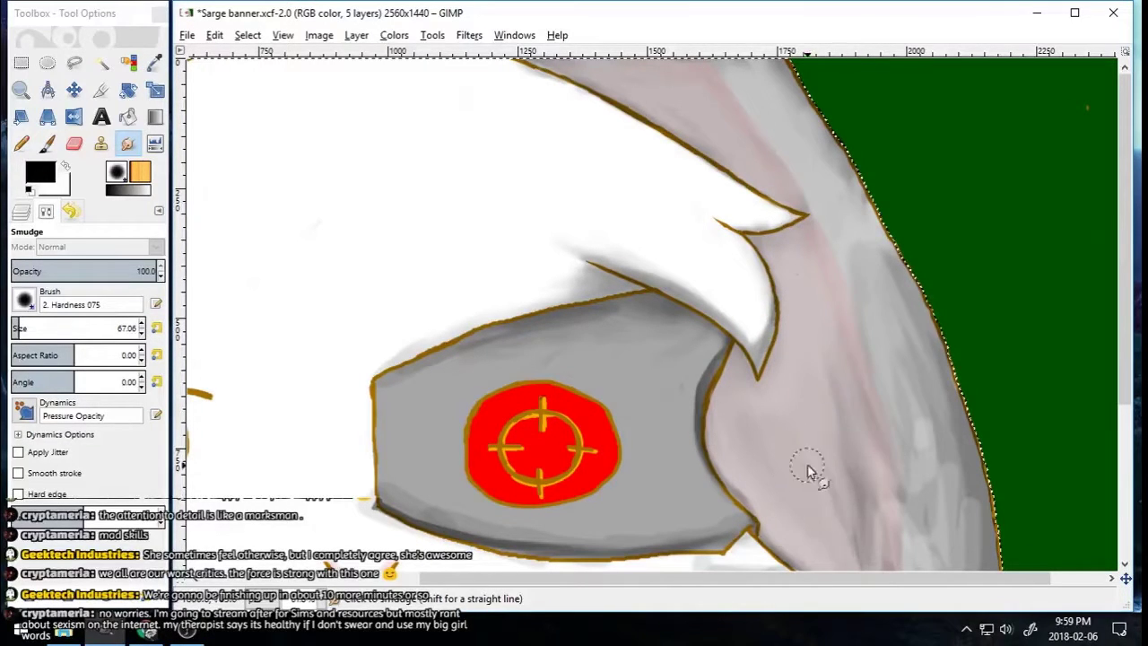
{"action": "mouse_move", "coordinate": [807, 469]}
{"action": "left_mouse_down"}
{"action": "mouse_move", "coordinate": [851, 461]}
{"action": "mouse_move", "coordinate": [772, 291]}
{"action": "mouse_move", "coordinate": [805, 346]}
{"action": "mouse_move", "coordinate": [852, 543]}
{"action": "left_mouse_up"}
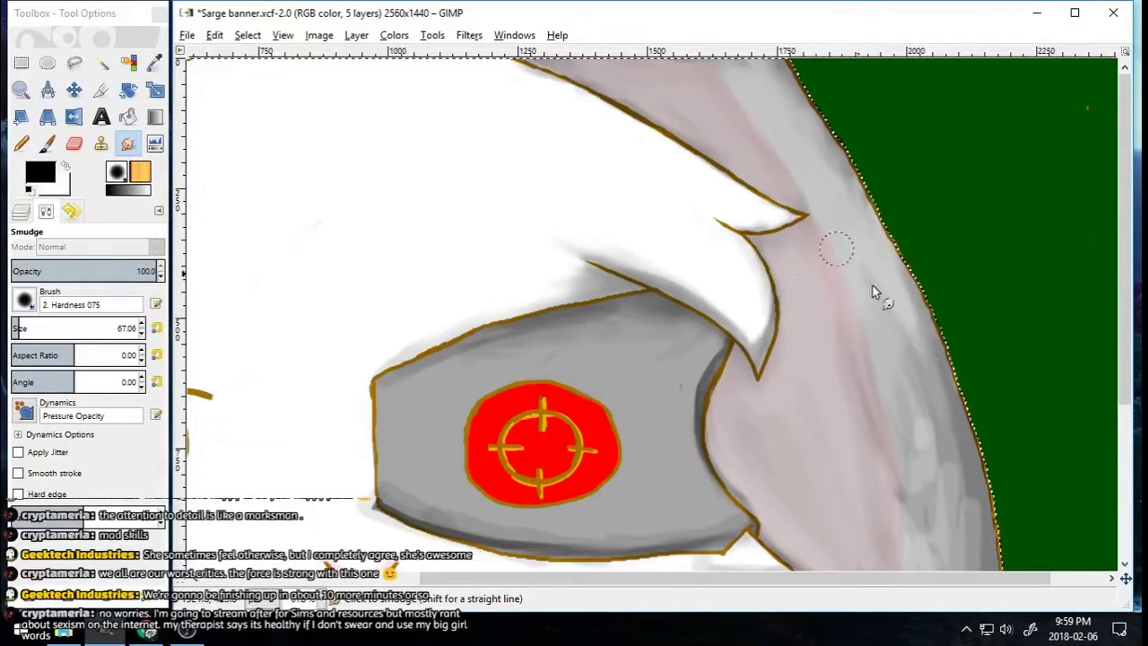
{"action": "mouse_move", "coordinate": [872, 285]}
{"action": "left_mouse_down"}
{"action": "mouse_move", "coordinate": [961, 449]}
{"action": "mouse_move", "coordinate": [909, 392]}
{"action": "mouse_move", "coordinate": [860, 269]}
{"action": "mouse_move", "coordinate": [908, 522]}
{"action": "mouse_move", "coordinate": [927, 565]}
{"action": "mouse_move", "coordinate": [890, 336]}
{"action": "mouse_move", "coordinate": [944, 438]}
{"action": "mouse_move", "coordinate": [938, 559]}
{"action": "left_mouse_up"}
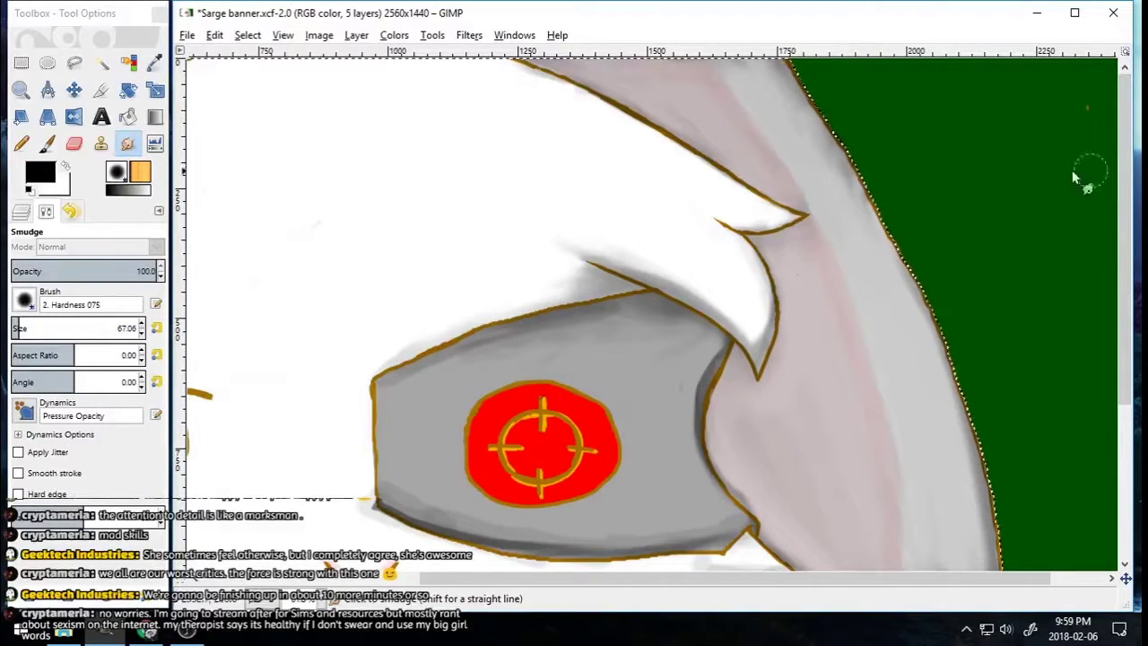
{"action": "left_click_drag", "start_coordinate": [852, 211], "coordinate": [671, 69]}
Step: Undo the recent smudge strokes on the right ear and hair tufts one by one, checking them against the undo history
{"action": "scroll", "coordinate": [794, 314], "scroll_direction": "down", "scroll_amount": 5}
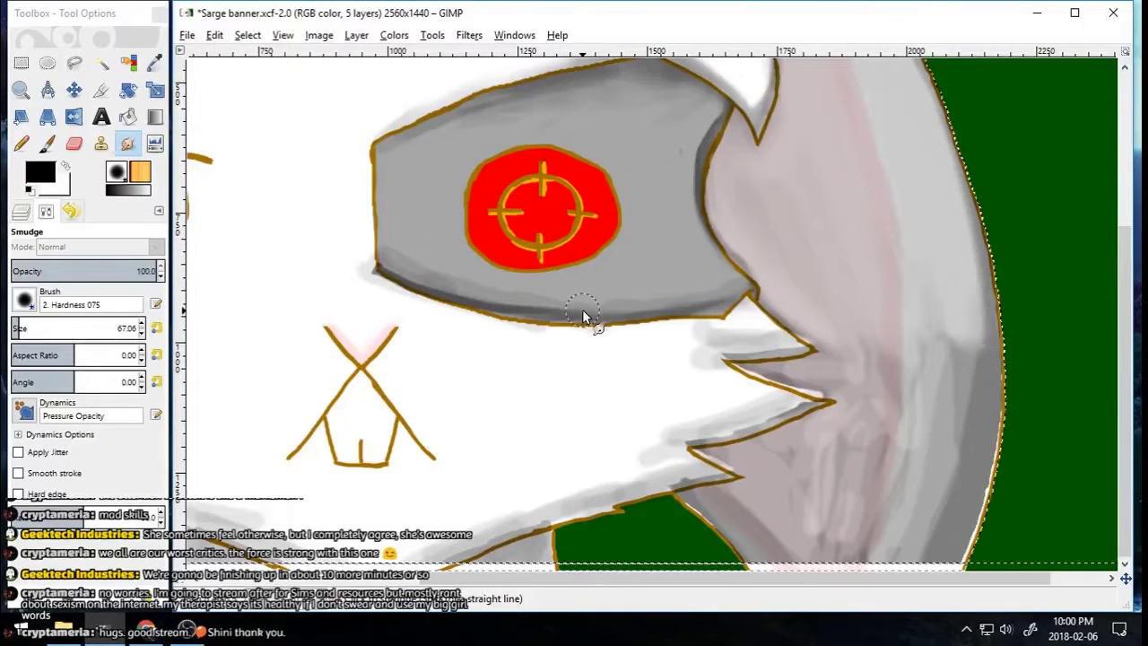
{"action": "key", "text": "ctrl+y"}
{"action": "key", "text": "ctrl+y"}
{"action": "key", "text": "ctrl+y"}
{"action": "key", "text": "ctrl+y"}
{"action": "key", "text": "ctrl+y"}
{"action": "key", "text": "ctrl+y"}
{"action": "key", "text": "ctrl+y"}
{"action": "key", "text": "ctrl+y"}
{"action": "key", "text": "ctrl+y"}
{"action": "key", "text": "ctrl+y"}
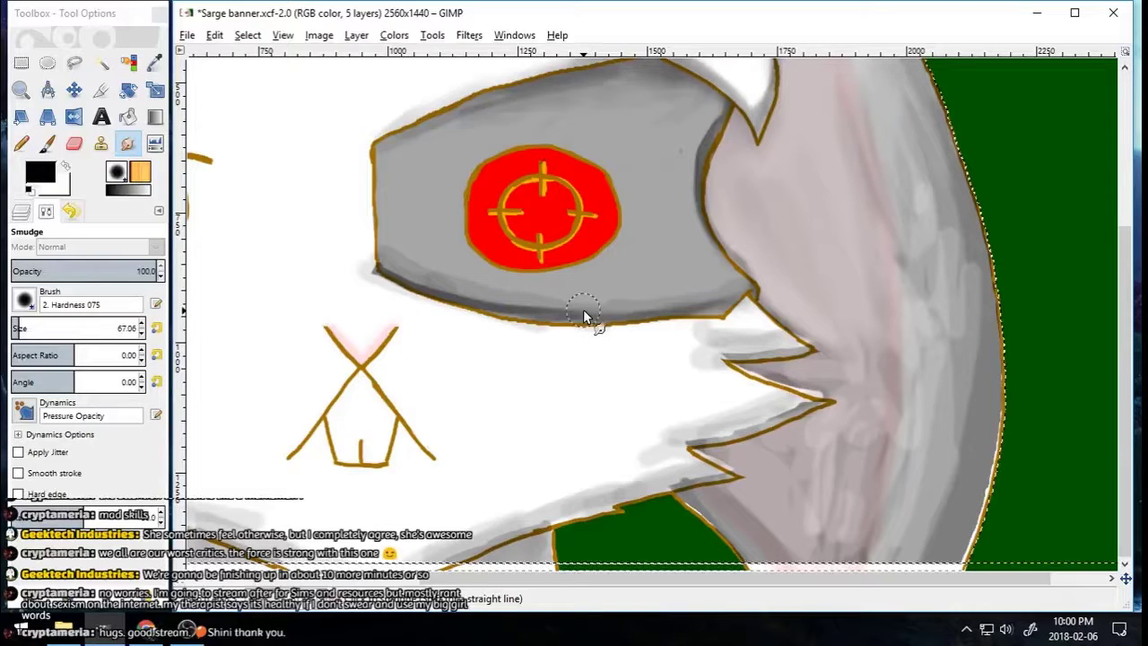
{"action": "key", "text": "ctrl+z"}
{"action": "key", "text": "ctrl+z"}
{"action": "key", "text": "ctrl+z"}
{"action": "key", "text": "ctrl+z"}
{"action": "key", "text": "ctrl+z"}
{"action": "key", "text": "ctrl+z"}
{"action": "key", "text": "ctrl+z"}
{"action": "key", "text": "ctrl+z"}
{"action": "key", "text": "ctrl+z"}
{"action": "key", "text": "ctrl+z"}
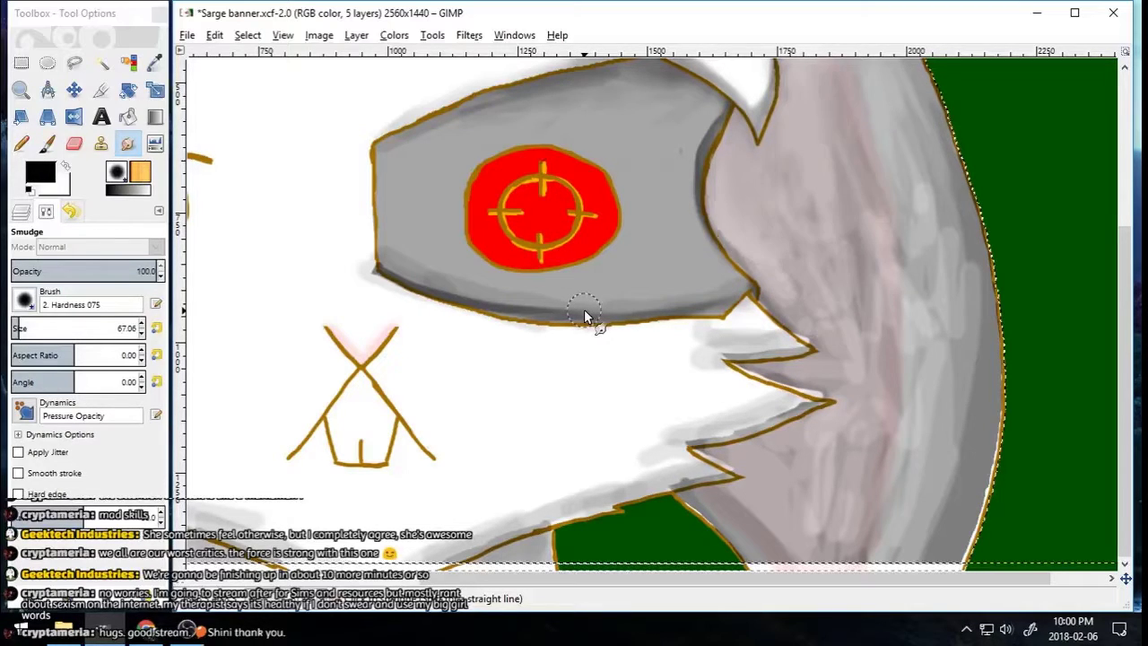
{"action": "key", "text": "ctrl+z"}
{"action": "key", "text": "ctrl+z"}
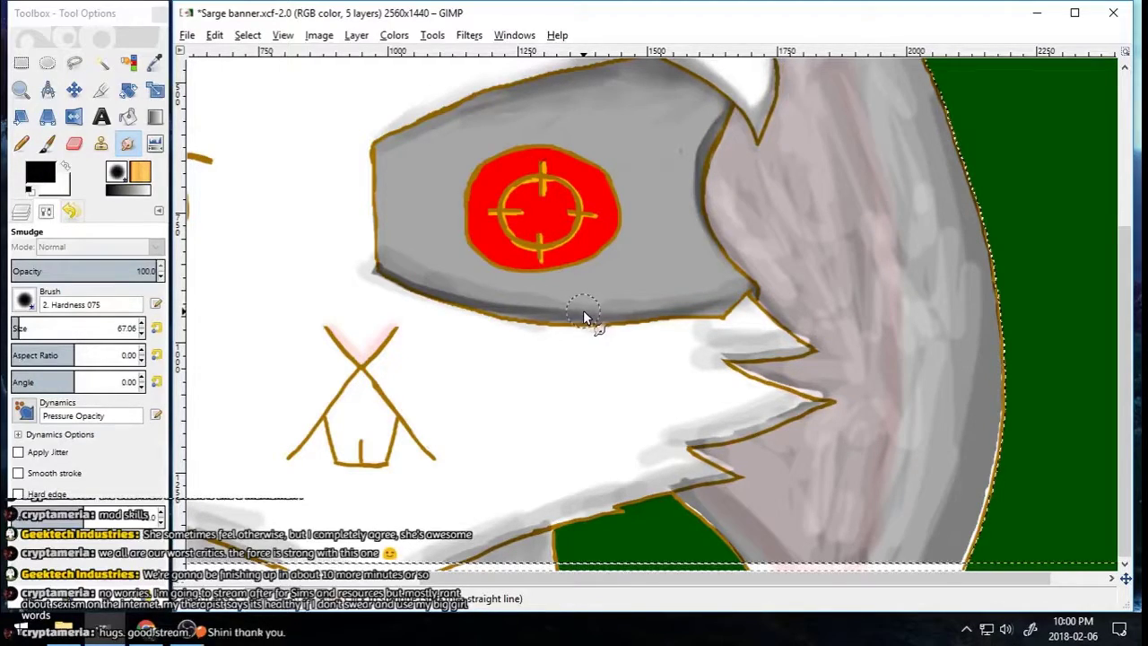
{"action": "left_click", "coordinate": [71, 211]}
{"action": "key", "text": "ctrl+z"}
{"action": "key", "text": "ctrl+z"}
{"action": "key", "text": "ctrl+z"}
{"action": "key", "text": "ctrl+z"}
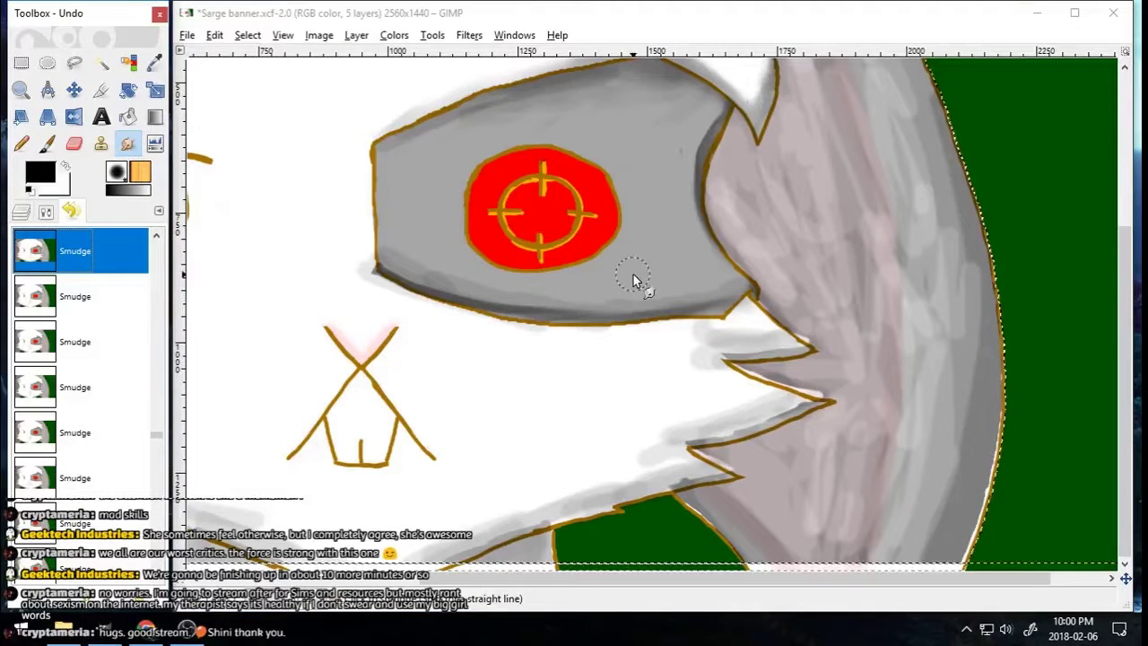
{"action": "key", "text": "ctrl+z"}
{"action": "key", "text": "ctrl+z"}
{"action": "key", "text": "ctrl+z"}
{"action": "key", "text": "ctrl+z"}
{"action": "key", "text": "ctrl+z"}
{"action": "key", "text": "ctrl+z"}
{"action": "key", "text": "ctrl+z"}
{"action": "key", "text": "ctrl+z"}
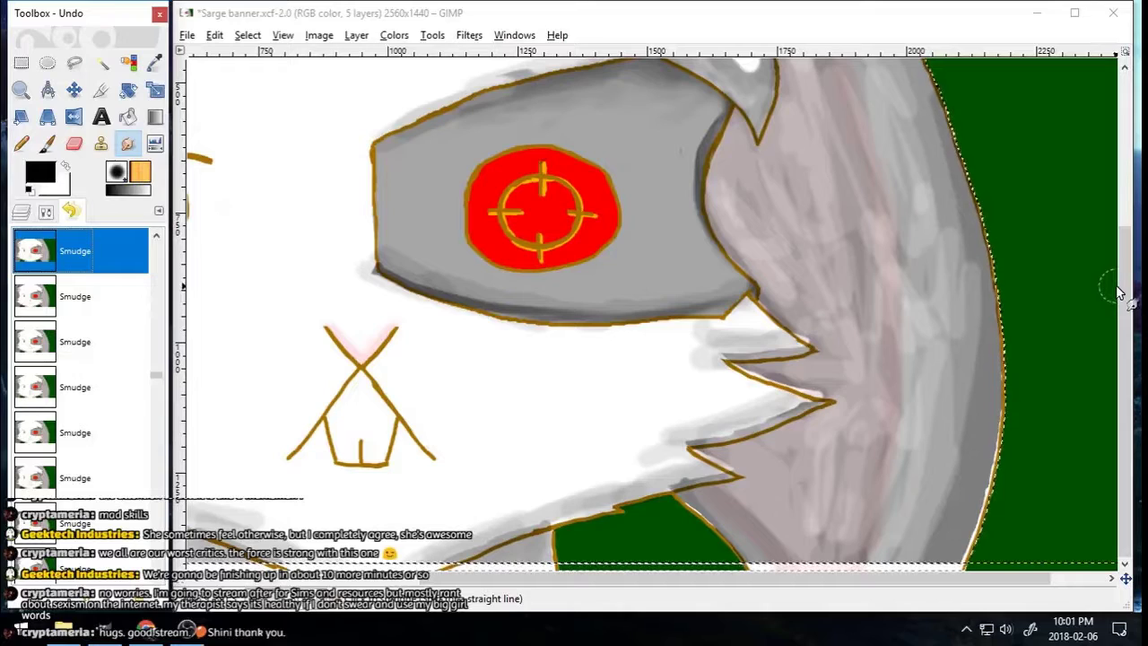
Step: Restore the undone smudge strokes by returning to the latest smudge entry in the undo history
{"action": "left_click", "coordinate": [77, 89]}
{"action": "mouse_move", "coordinate": [156, 376]}
{"action": "left_mouse_down"}
{"action": "mouse_move", "coordinate": [156, 338]}
{"action": "mouse_move", "coordinate": [156, 538]}
{"action": "left_mouse_up"}
{"action": "left_click", "coordinate": [76, 560]}
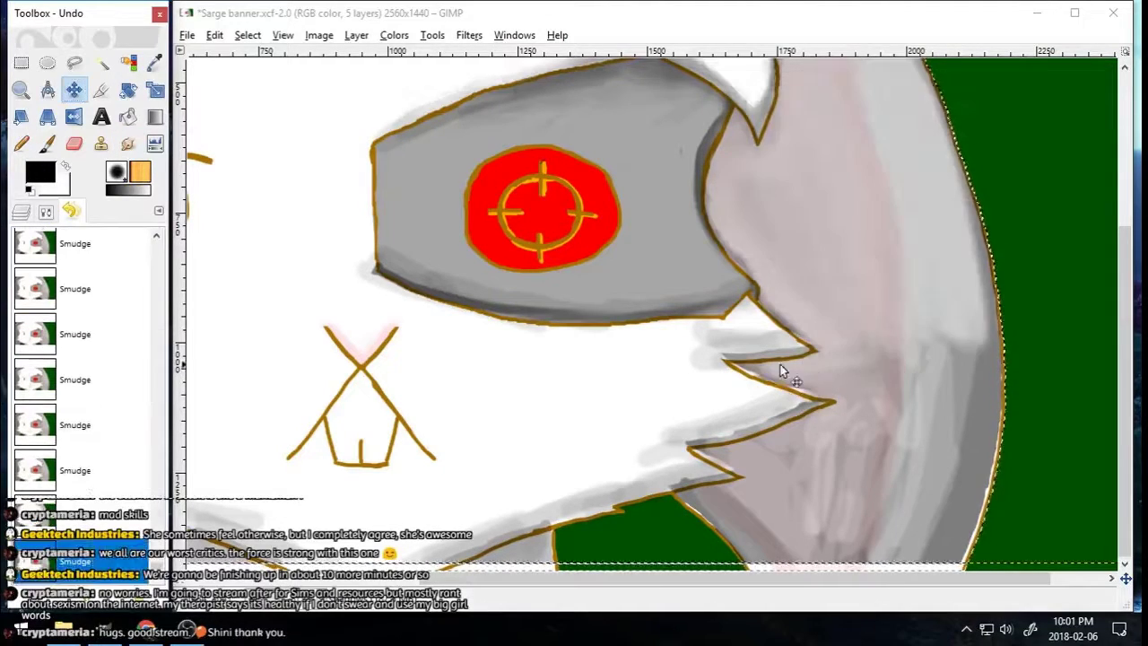
Step: Nudge the shadows layer down and to the right so its shading lines up with the line art
{"action": "left_click", "coordinate": [894, 396]}
{"action": "key", "text": "Down"}
{"action": "key", "text": "Down"}
{"action": "key", "text": "Down"}
{"action": "key", "text": "Down"}
{"action": "key", "text": "Down"}
{"action": "key", "text": "Down"}
{"action": "key", "text": "Down"}
{"action": "key", "text": "Down"}
{"action": "key", "text": "Down"}
{"action": "key", "text": "Down"}
{"action": "key", "text": "Down"}
{"action": "key", "text": "Down"}
{"action": "key", "text": "Right"}
{"action": "key", "text": "Right"}
{"action": "key", "text": "Right"}
{"action": "key", "text": "Right"}
{"action": "key", "text": "Right"}
{"action": "key", "text": "Right"}
{"action": "key", "text": "Right"}
{"action": "key", "text": "Right"}
{"action": "key", "text": "Right"}
{"action": "key", "text": "Right"}
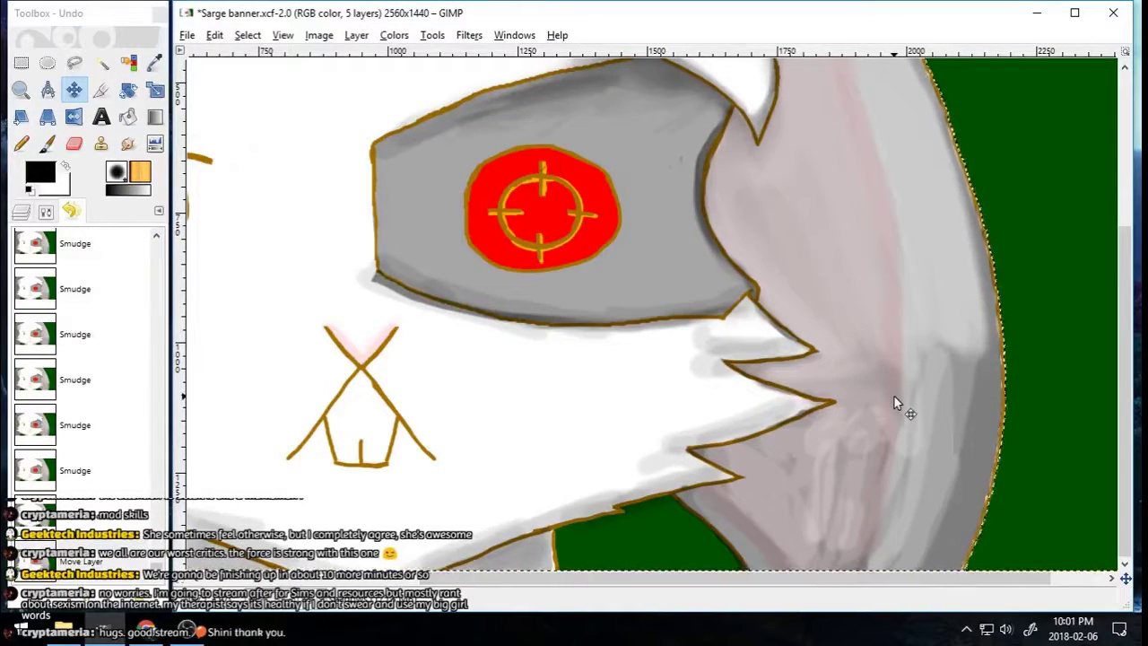
Step: Smudge the lower right ear's outer rim and inner area beside the cheek fur into smooth shading
{"action": "left_click", "coordinate": [127, 145]}
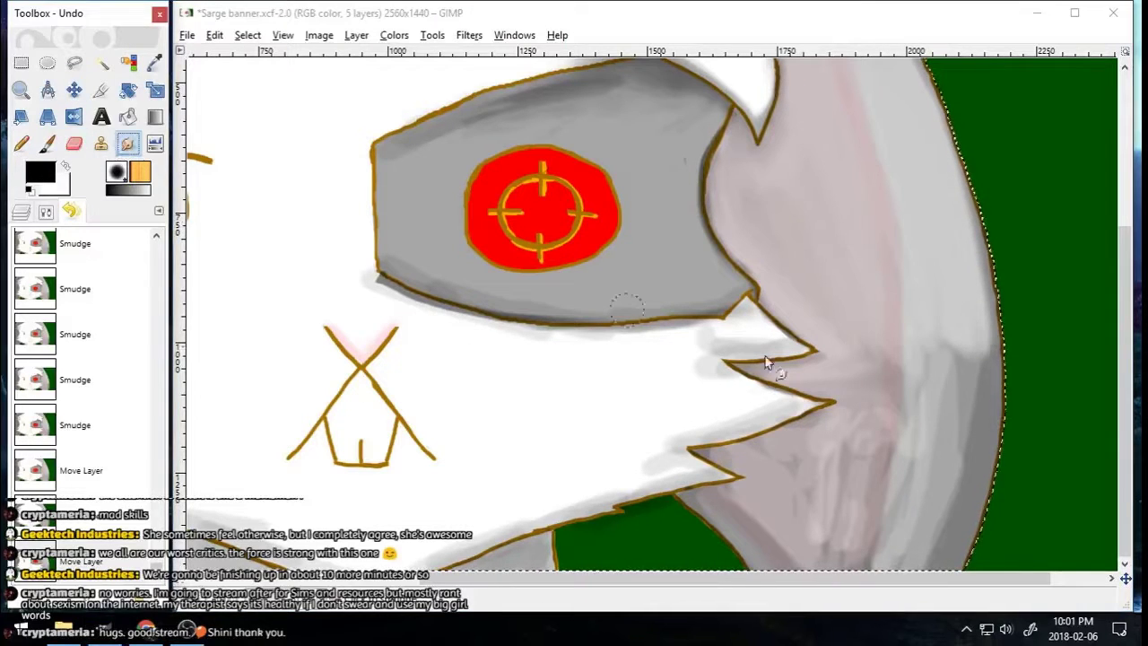
{"action": "left_click_drag", "start_coordinate": [986, 350], "coordinate": [979, 435]}
{"action": "left_click_drag", "start_coordinate": [980, 345], "coordinate": [974, 488]}
{"action": "left_click_drag", "start_coordinate": [974, 345], "coordinate": [965, 493]}
{"action": "left_click_drag", "start_coordinate": [941, 354], "coordinate": [939, 453]}
{"action": "mouse_move", "coordinate": [864, 426]}
{"action": "left_mouse_down"}
{"action": "mouse_move", "coordinate": [844, 529]}
{"action": "mouse_move", "coordinate": [804, 472]}
{"action": "mouse_move", "coordinate": [703, 452]}
{"action": "left_mouse_up"}
{"action": "mouse_move", "coordinate": [722, 504]}
{"action": "left_mouse_down"}
{"action": "mouse_move", "coordinate": [693, 493]}
{"action": "mouse_move", "coordinate": [760, 558]}
{"action": "left_mouse_up"}
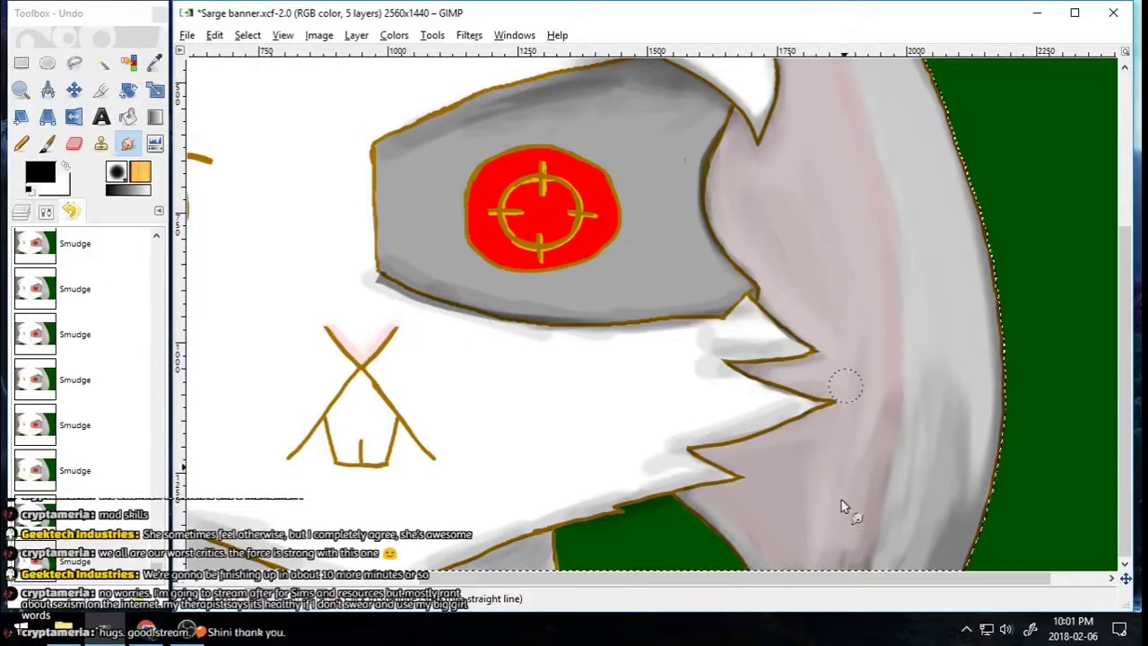
{"action": "mouse_move", "coordinate": [830, 438]}
{"action": "left_mouse_down"}
{"action": "mouse_move", "coordinate": [867, 464]}
{"action": "mouse_move", "coordinate": [907, 523]}
{"action": "mouse_move", "coordinate": [965, 399]}
{"action": "mouse_move", "coordinate": [925, 573]}
{"action": "mouse_move", "coordinate": [904, 559]}
{"action": "mouse_move", "coordinate": [930, 526]}
{"action": "mouse_move", "coordinate": [915, 569]}
{"action": "mouse_move", "coordinate": [882, 438]}
{"action": "left_mouse_up"}
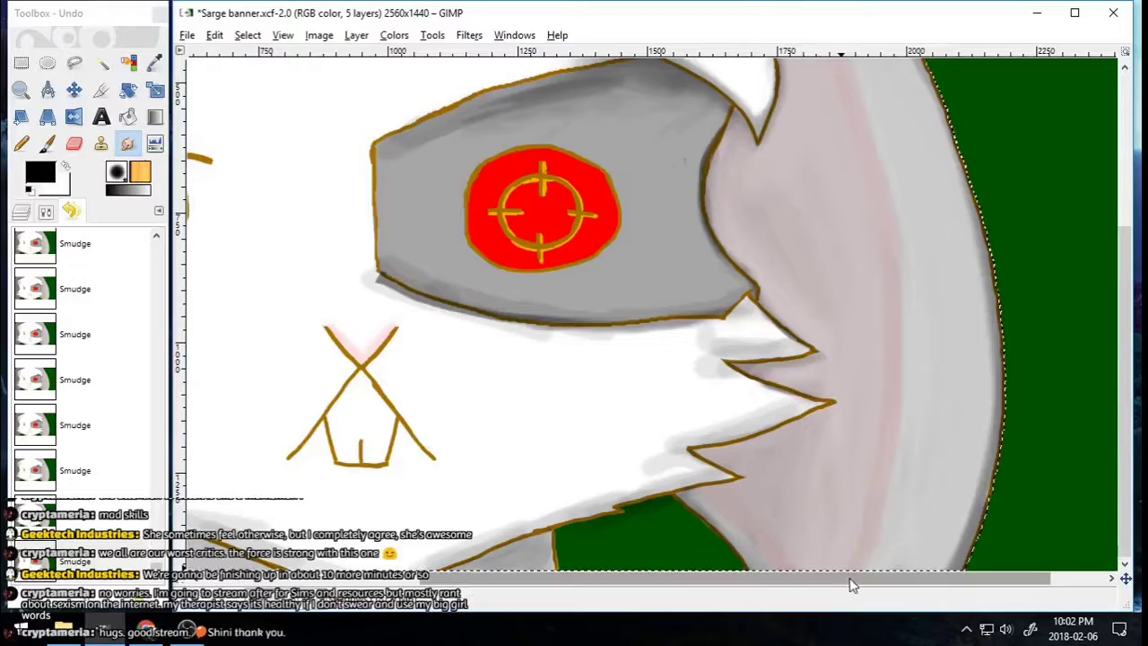
Step: Add a new layer named shadows #1 above the shadows layer
{"action": "left_click_drag", "start_coordinate": [847, 583], "coordinate": [512, 568]}
{"action": "scroll", "coordinate": [1003, 93], "scroll_direction": "up", "scroll_amount": 5}
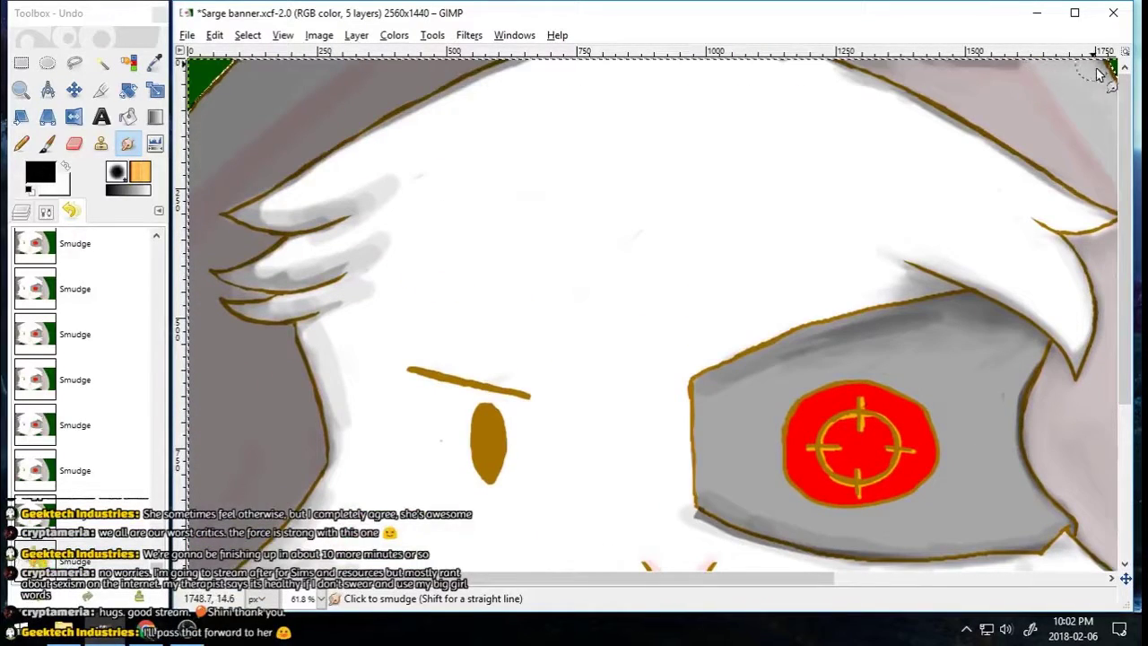
{"action": "left_click", "coordinate": [21, 211]}
{"action": "left_click", "coordinate": [22, 597]}
{"action": "key", "text": "Return"}
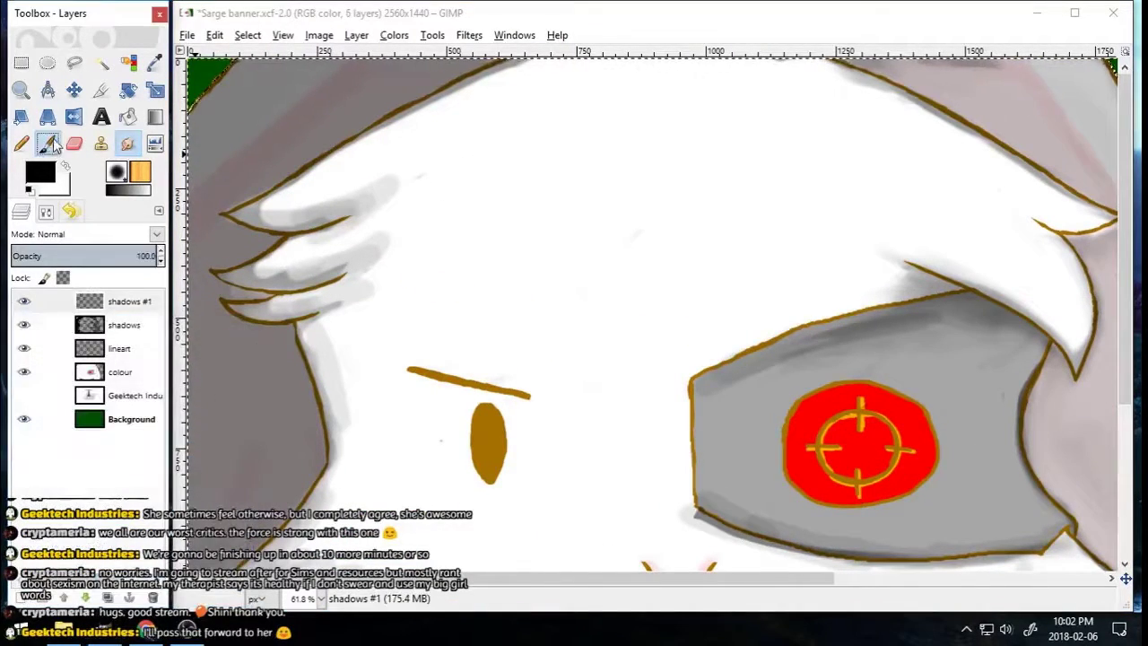
Step: Handwrite THANKS across the rabbit's forehead with a size 17.06 paintbrush at 17.9 opacity
{"action": "double_click", "coordinate": [47, 143]}
{"action": "left_click_drag", "start_coordinate": [428, 177], "coordinate": [511, 157]}
{"action": "left_click_drag", "start_coordinate": [457, 154], "coordinate": [461, 230]}
{"action": "left_click_drag", "start_coordinate": [492, 183], "coordinate": [500, 233]}
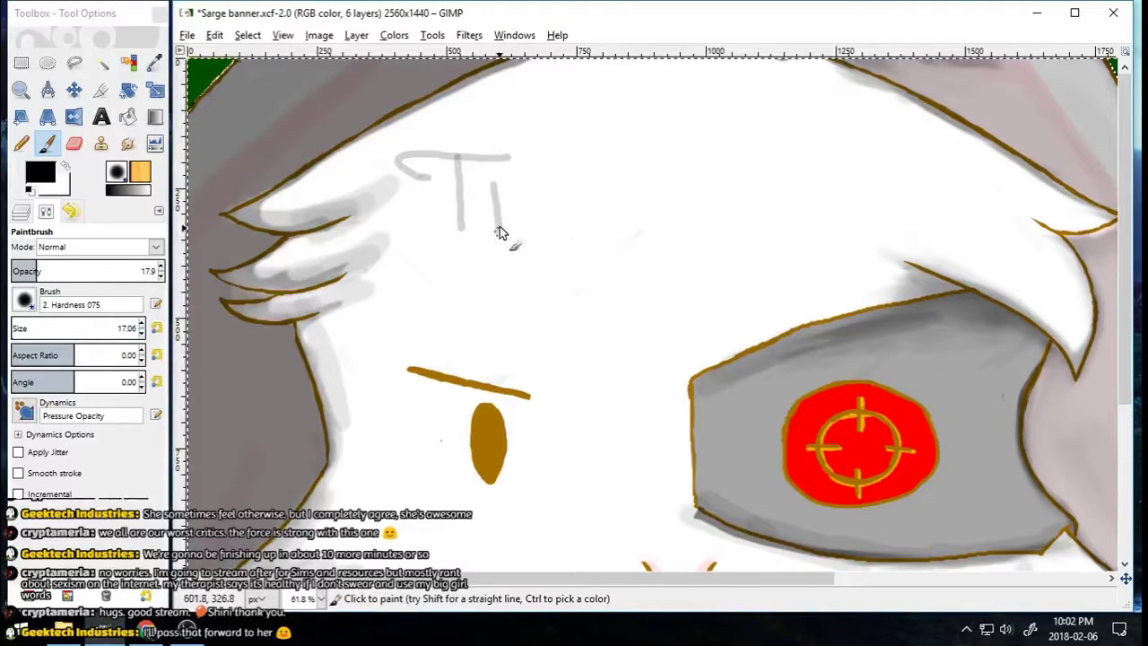
{"action": "left_click_drag", "start_coordinate": [525, 176], "coordinate": [528, 228]}
{"action": "left_click_drag", "start_coordinate": [493, 208], "coordinate": [527, 206]}
{"action": "left_click_drag", "start_coordinate": [552, 231], "coordinate": [597, 234]}
{"action": "left_click_drag", "start_coordinate": [552, 208], "coordinate": [663, 221]}
{"action": "left_click_drag", "start_coordinate": [662, 158], "coordinate": [660, 221]}
{"action": "left_click_drag", "start_coordinate": [689, 160], "coordinate": [690, 227]}
{"action": "left_click_drag", "start_coordinate": [744, 169], "coordinate": [746, 222]}
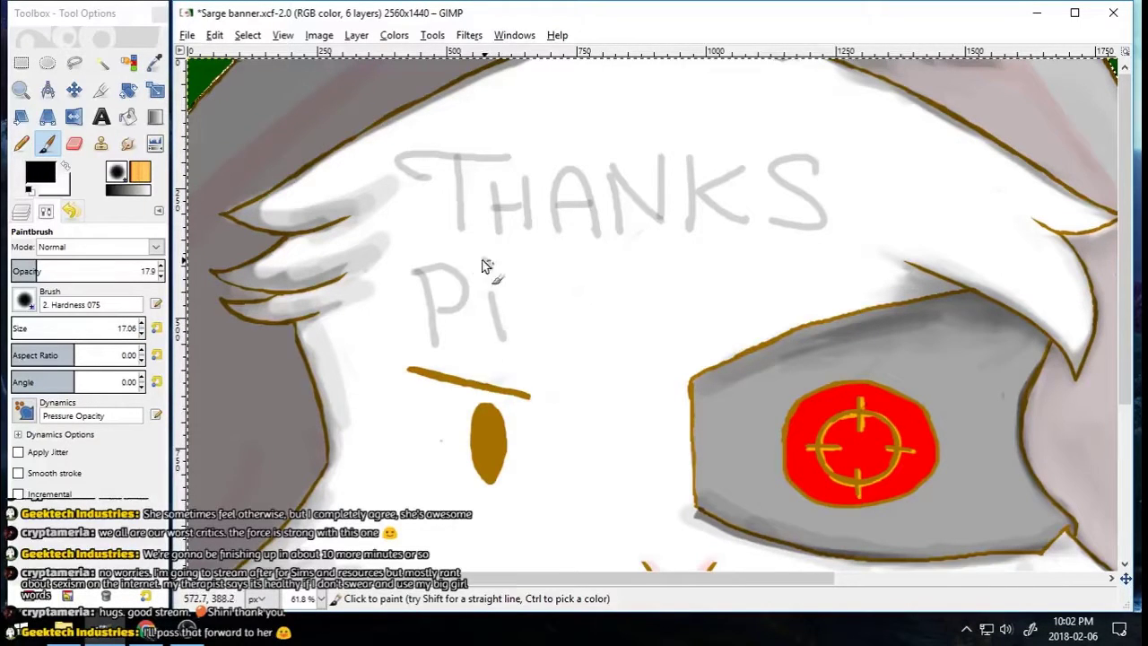
Step: Handwrite the recipient's name below THANKS and draw hearts around the message and face
{"action": "left_click_drag", "start_coordinate": [637, 271], "coordinate": [677, 332]}
{"action": "left_click_drag", "start_coordinate": [630, 273], "coordinate": [670, 267]}
{"action": "left_click_drag", "start_coordinate": [641, 300], "coordinate": [669, 294]}
{"action": "left_click_drag", "start_coordinate": [596, 403], "coordinate": [611, 423]}
{"action": "left_click_drag", "start_coordinate": [785, 262], "coordinate": [788, 307]}
{"action": "left_click_drag", "start_coordinate": [784, 263], "coordinate": [782, 291]}
{"action": "left_click_drag", "start_coordinate": [945, 163], "coordinate": [899, 142]}
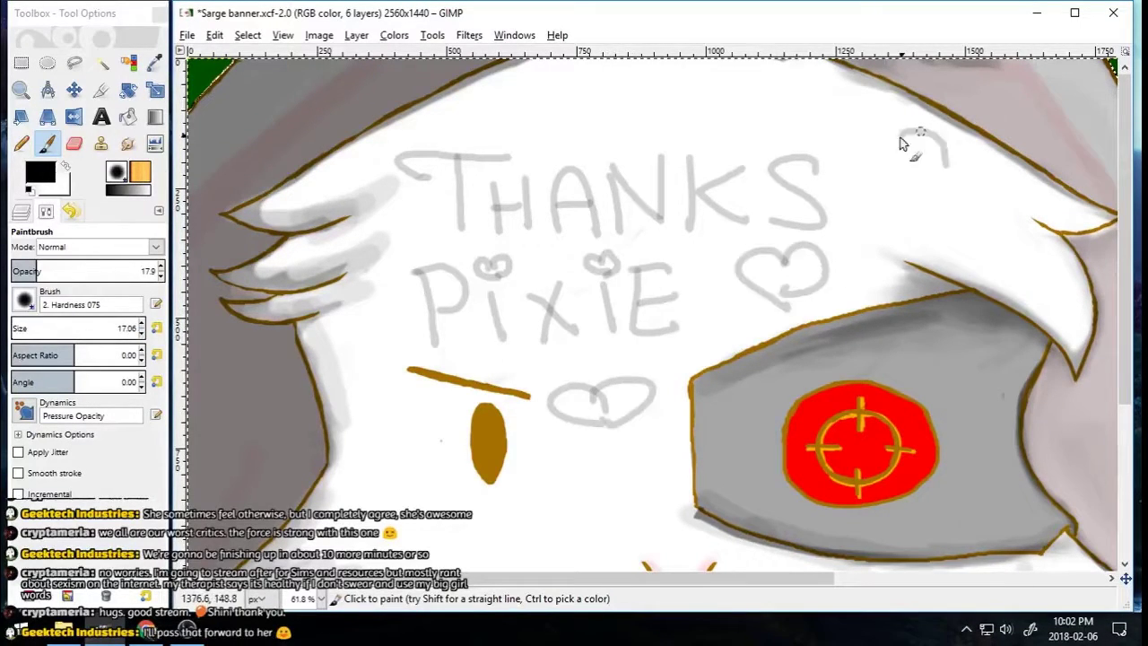
{"action": "left_click_drag", "start_coordinate": [346, 434], "coordinate": [402, 466]}
{"action": "left_click_drag", "start_coordinate": [402, 430], "coordinate": [402, 466]}
{"action": "left_click_drag", "start_coordinate": [355, 100], "coordinate": [373, 136]}
{"action": "left_click_drag", "start_coordinate": [736, 442], "coordinate": [741, 480]}
{"action": "left_click_drag", "start_coordinate": [737, 439], "coordinate": [742, 481]}
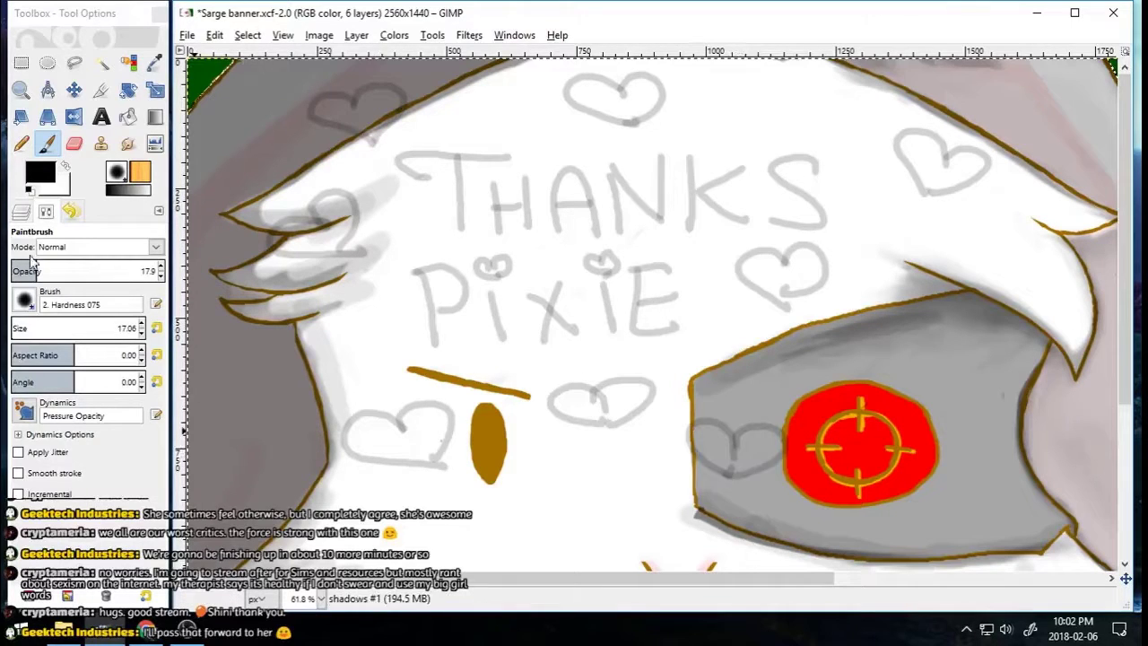
Step: Delete the shadows #1 layer with the handwritten message and make the shadows layer active
{"action": "left_click", "coordinate": [21, 212]}
{"action": "left_click", "coordinate": [123, 301]}
{"action": "left_click", "coordinate": [152, 597]}
{"action": "left_click", "coordinate": [101, 302]}
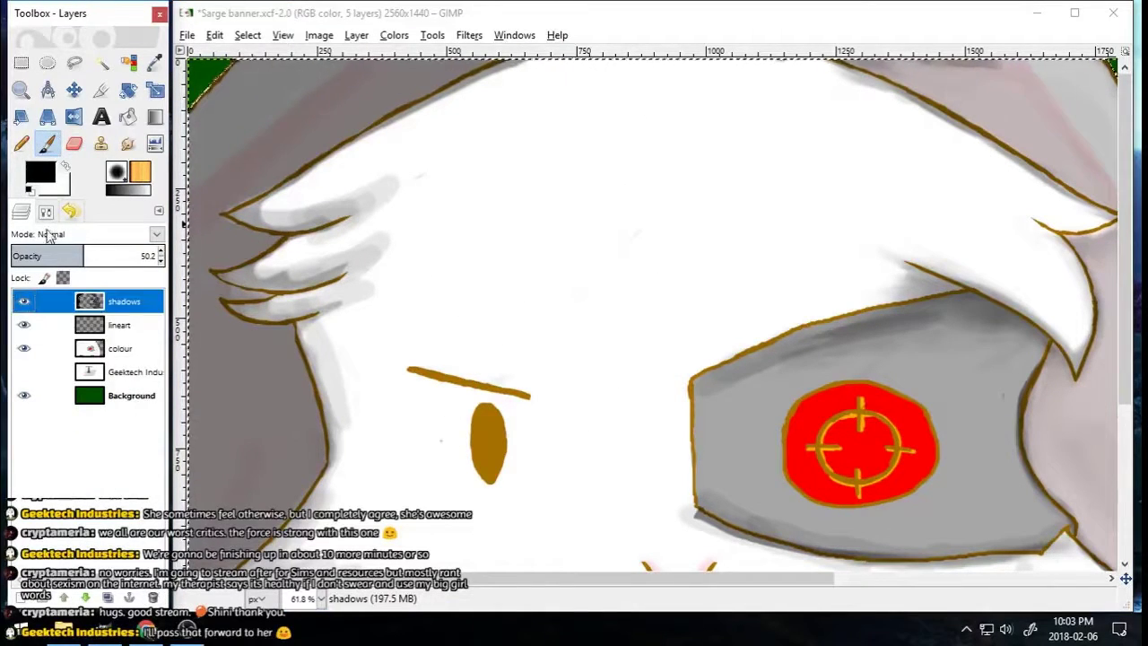
Step: Set the paintbrush to Color erase mode with a size of 60.06
{"action": "left_click", "coordinate": [46, 212]}
{"action": "left_click", "coordinate": [156, 246]}
{"action": "left_click", "coordinate": [63, 326]}
{"action": "left_click", "coordinate": [141, 324]}
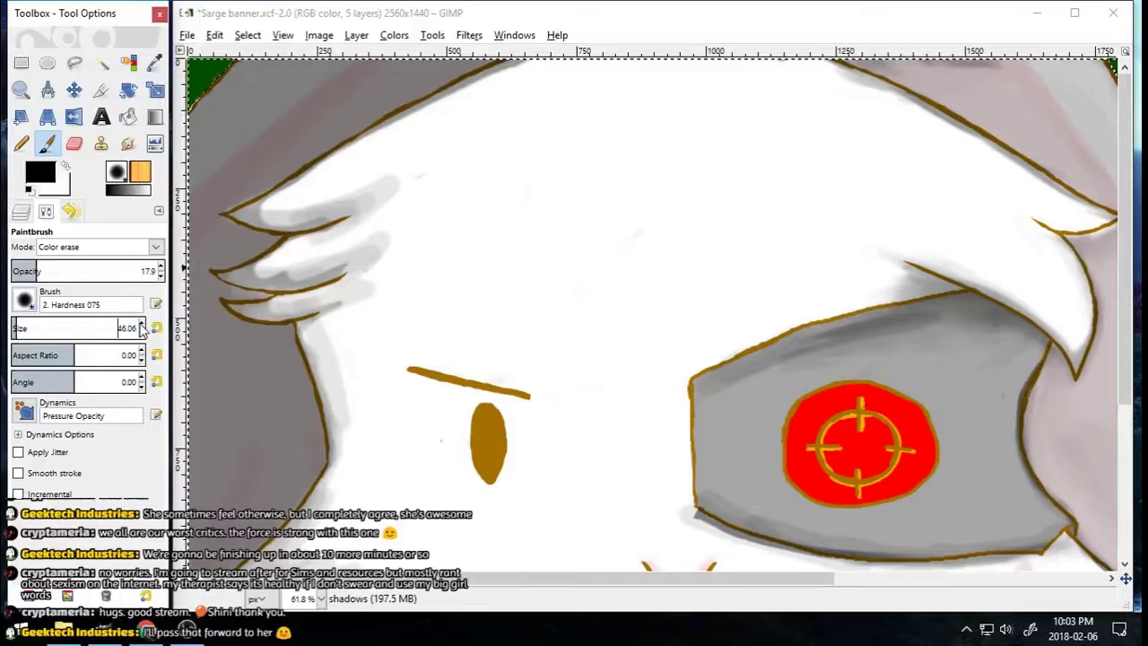
{"action": "mouse_move", "coordinate": [255, 88]}
{"action": "left_mouse_down"}
{"action": "mouse_move", "coordinate": [205, 138]}
{"action": "mouse_move", "coordinate": [356, 74]}
{"action": "left_mouse_up"}
{"action": "key", "text": "m"}
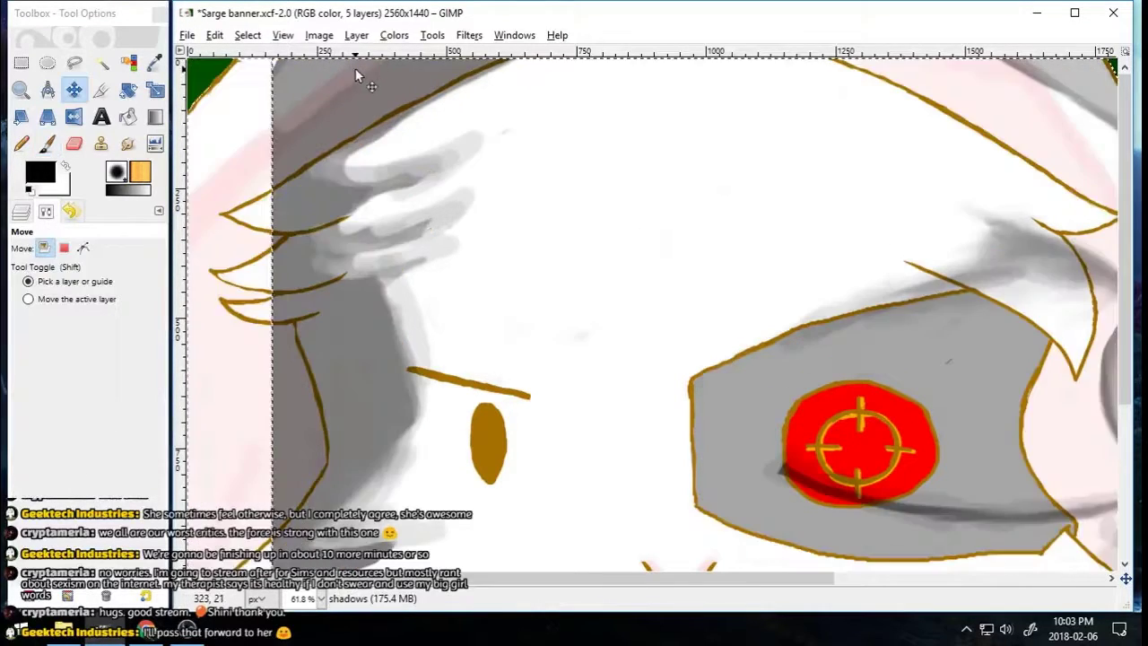
{"action": "key", "text": "ctrl+z"}
Step: Lighten the shadow on the upper and middle left ear with Color erase strokes at 17.9 opacity
{"action": "left_click", "coordinate": [48, 143]}
{"action": "left_click_drag", "start_coordinate": [286, 104], "coordinate": [362, 73]}
{"action": "left_click_drag", "start_coordinate": [262, 120], "coordinate": [387, 75]}
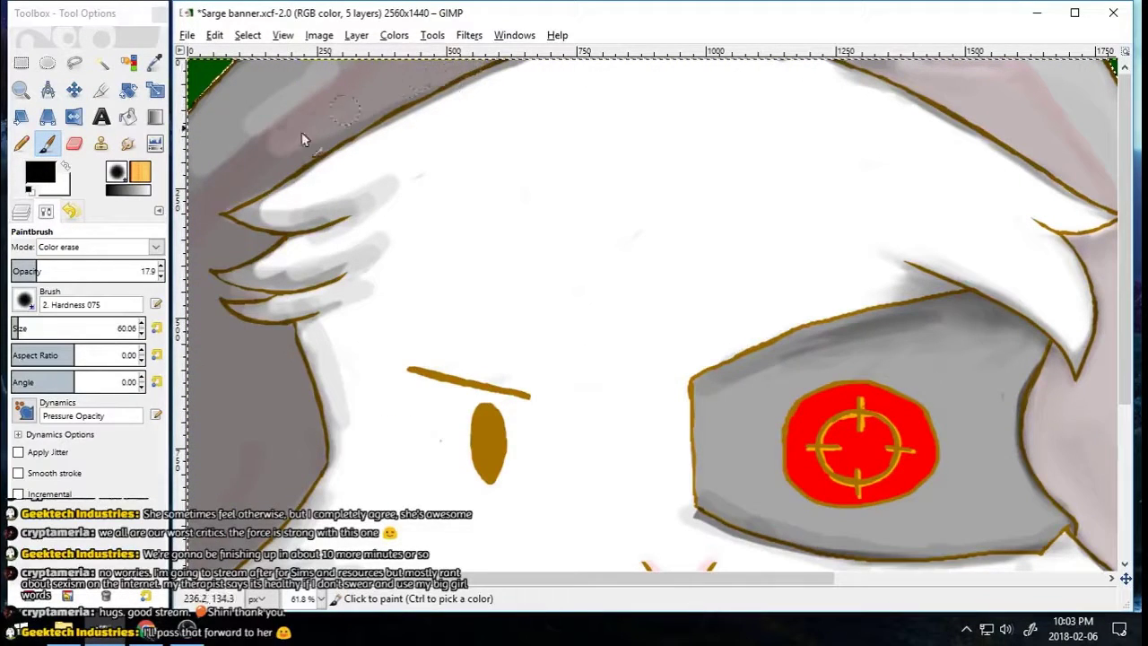
{"action": "mouse_move", "coordinate": [301, 139]}
{"action": "left_mouse_down"}
{"action": "mouse_move", "coordinate": [317, 123]}
{"action": "mouse_move", "coordinate": [182, 249]}
{"action": "left_mouse_up"}
{"action": "mouse_move", "coordinate": [202, 296]}
{"action": "left_mouse_down"}
{"action": "mouse_move", "coordinate": [274, 346]}
{"action": "mouse_move", "coordinate": [296, 449]}
{"action": "mouse_move", "coordinate": [229, 490]}
{"action": "mouse_move", "coordinate": [265, 475]}
{"action": "mouse_move", "coordinate": [269, 520]}
{"action": "mouse_move", "coordinate": [225, 326]}
{"action": "mouse_move", "coordinate": [257, 244]}
{"action": "mouse_move", "coordinate": [213, 152]}
{"action": "mouse_move", "coordinate": [235, 256]}
{"action": "mouse_move", "coordinate": [238, 502]}
{"action": "left_mouse_up"}
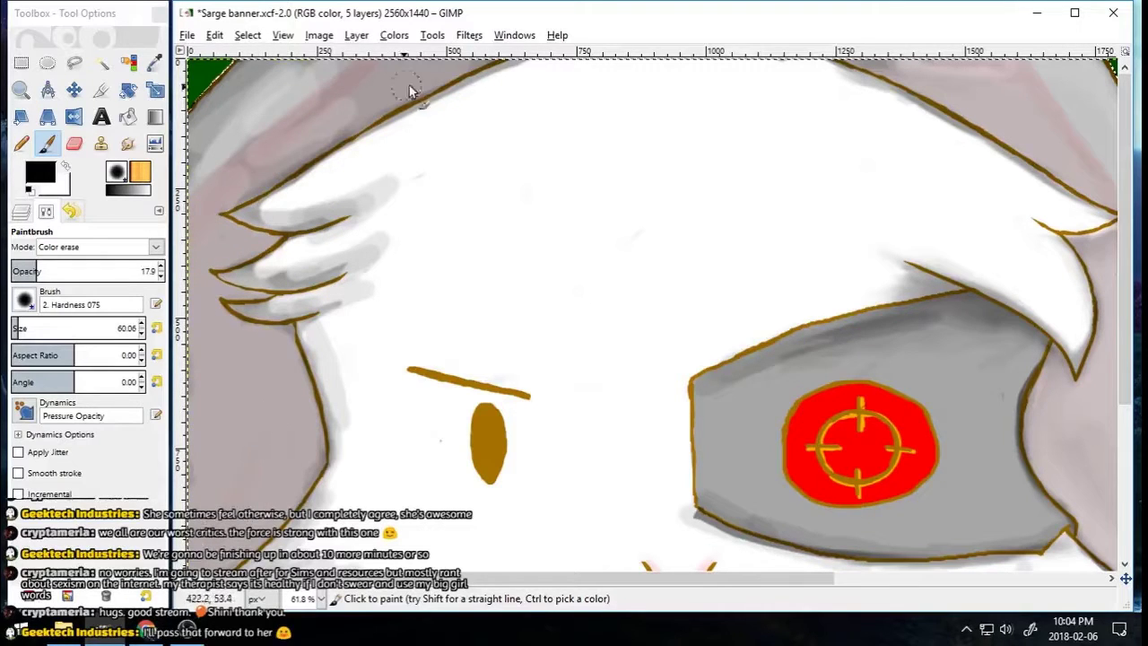
Step: Lighten the lower left ear's shadow beside the cheek fur, and switch to the Smudge tool
{"action": "scroll", "coordinate": [1113, 380], "scroll_direction": "down", "scroll_amount": 5}
{"action": "mouse_move", "coordinate": [191, 397]}
{"action": "left_mouse_down"}
{"action": "mouse_move", "coordinate": [220, 350]}
{"action": "mouse_move", "coordinate": [269, 551]}
{"action": "mouse_move", "coordinate": [305, 515]}
{"action": "mouse_move", "coordinate": [289, 452]}
{"action": "left_mouse_up"}
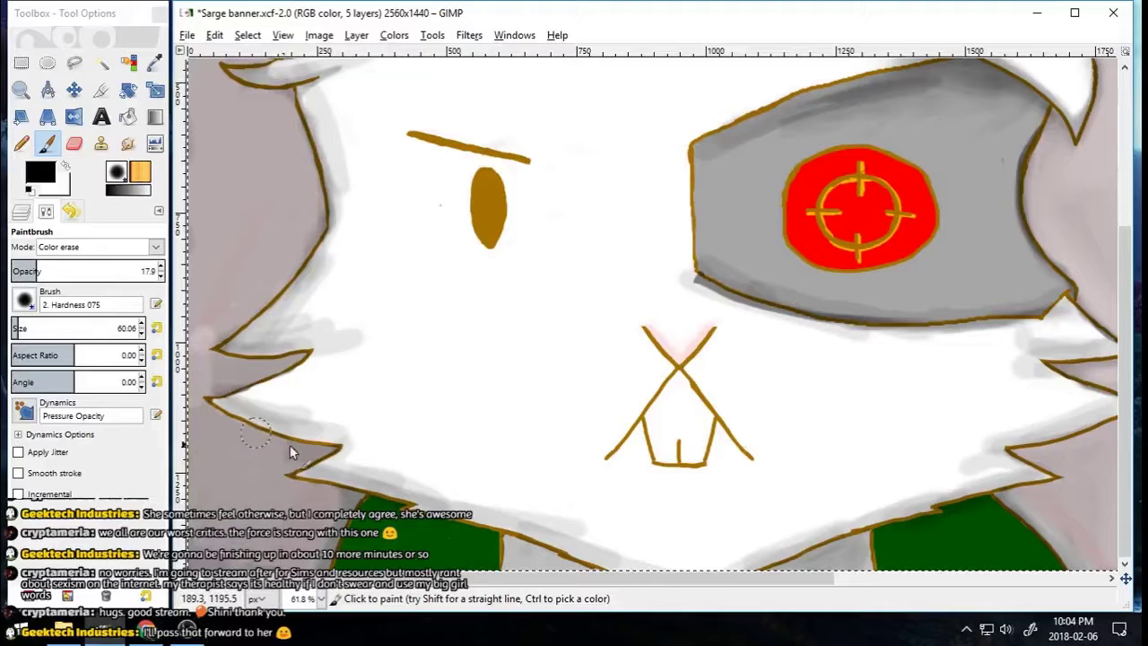
{"action": "key", "text": "s"}
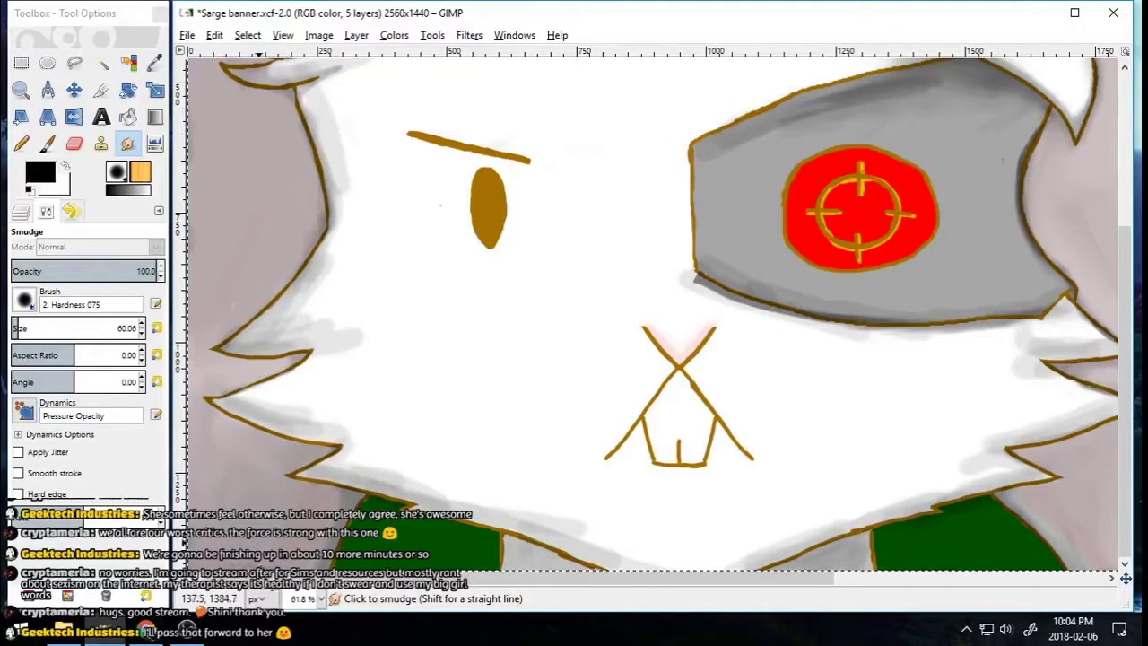
Step: Smudge the shadows along the left ear, the left hair tufts and the left side of the face into soft fur shading
{"action": "left_click_drag", "start_coordinate": [332, 495], "coordinate": [293, 489]}
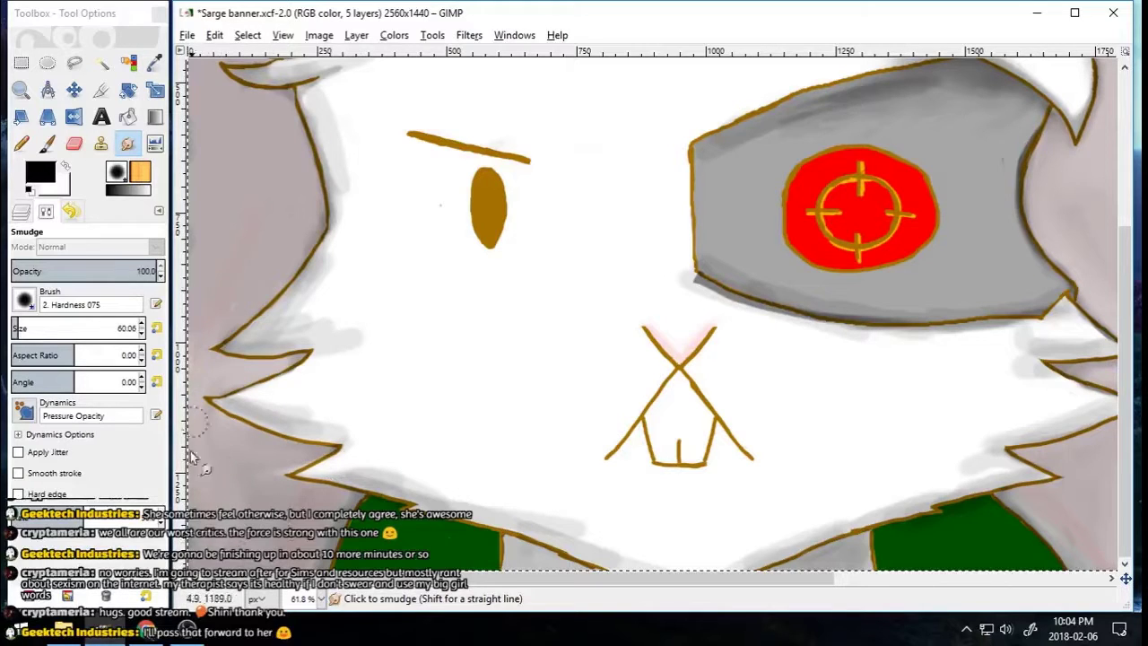
{"action": "scroll", "coordinate": [191, 457], "scroll_direction": "up", "scroll_amount": 5}
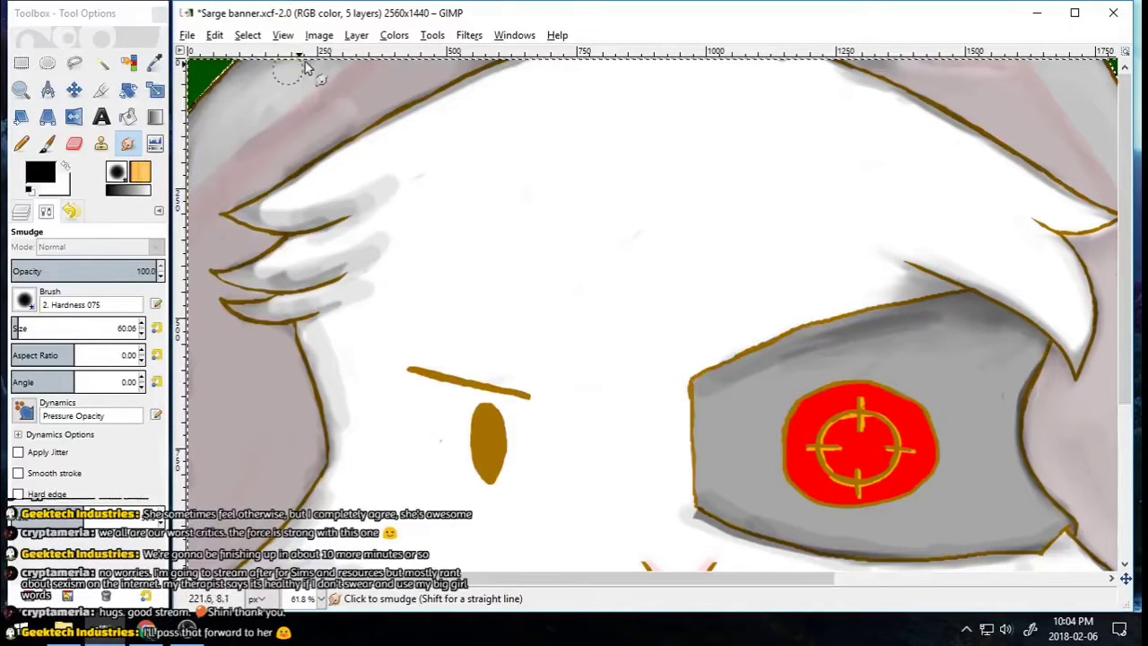
{"action": "mouse_move", "coordinate": [304, 68]}
{"action": "left_mouse_down"}
{"action": "mouse_move", "coordinate": [206, 148]}
{"action": "mouse_move", "coordinate": [222, 180]}
{"action": "left_mouse_up"}
{"action": "left_click", "coordinate": [127, 144]}
{"action": "left_click_drag", "start_coordinate": [248, 107], "coordinate": [197, 162]}
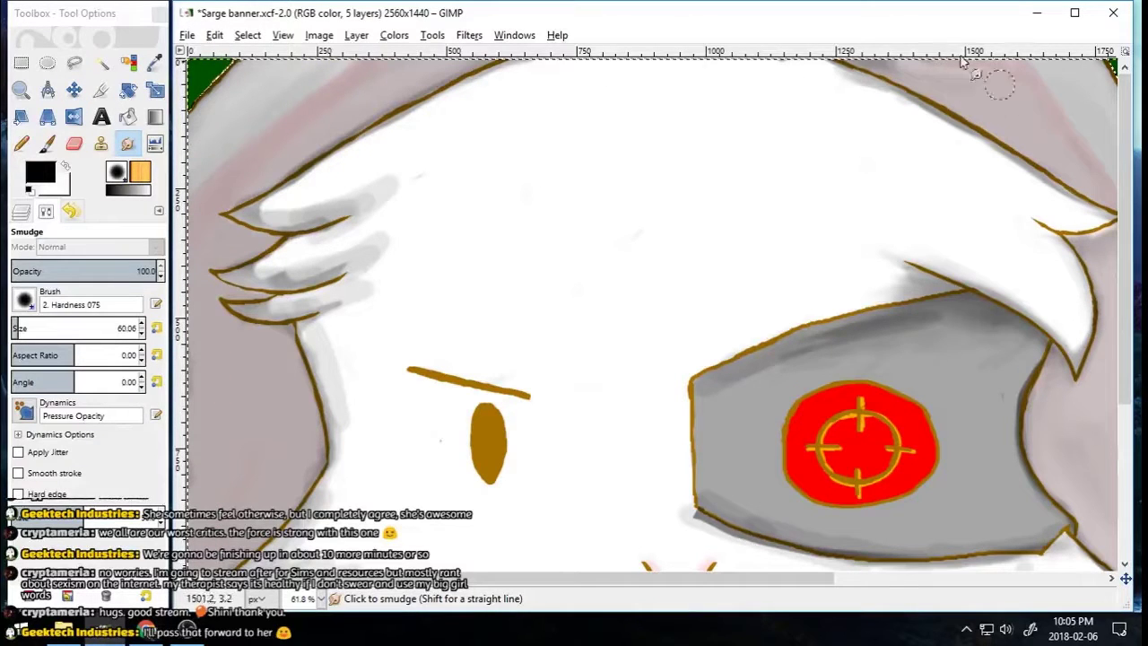
{"action": "mouse_move", "coordinate": [354, 209]}
{"action": "left_mouse_down"}
{"action": "mouse_move", "coordinate": [309, 215]}
{"action": "mouse_move", "coordinate": [417, 191]}
{"action": "left_mouse_up"}
{"action": "mouse_move", "coordinate": [329, 203]}
{"action": "left_mouse_down"}
{"action": "mouse_move", "coordinate": [302, 256]}
{"action": "mouse_move", "coordinate": [423, 200]}
{"action": "mouse_move", "coordinate": [403, 230]}
{"action": "mouse_move", "coordinate": [249, 316]}
{"action": "mouse_move", "coordinate": [384, 257]}
{"action": "mouse_move", "coordinate": [389, 239]}
{"action": "mouse_move", "coordinate": [463, 246]}
{"action": "mouse_move", "coordinate": [340, 333]}
{"action": "mouse_move", "coordinate": [344, 481]}
{"action": "left_mouse_up"}
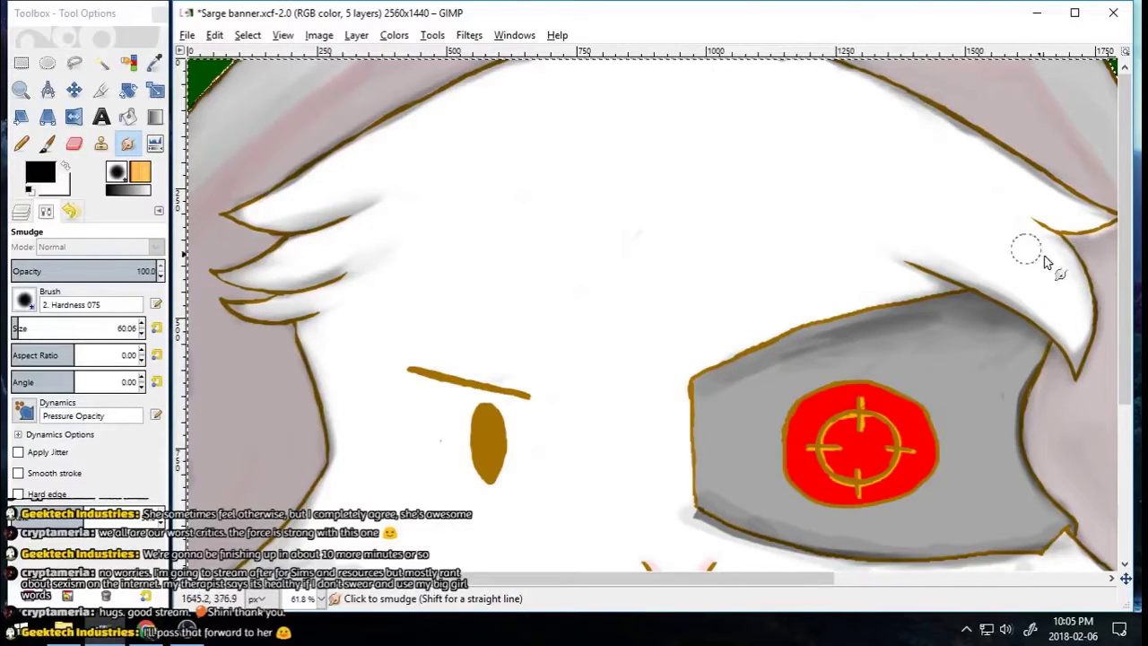
Step: Paint a shadow along the hair fringe over the eye patch in Normal mode at brush size 25.06, and smudge it softly
{"action": "scroll", "coordinate": [878, 300], "scroll_direction": "right", "scroll_amount": 5}
{"action": "left_click", "coordinate": [47, 143]}
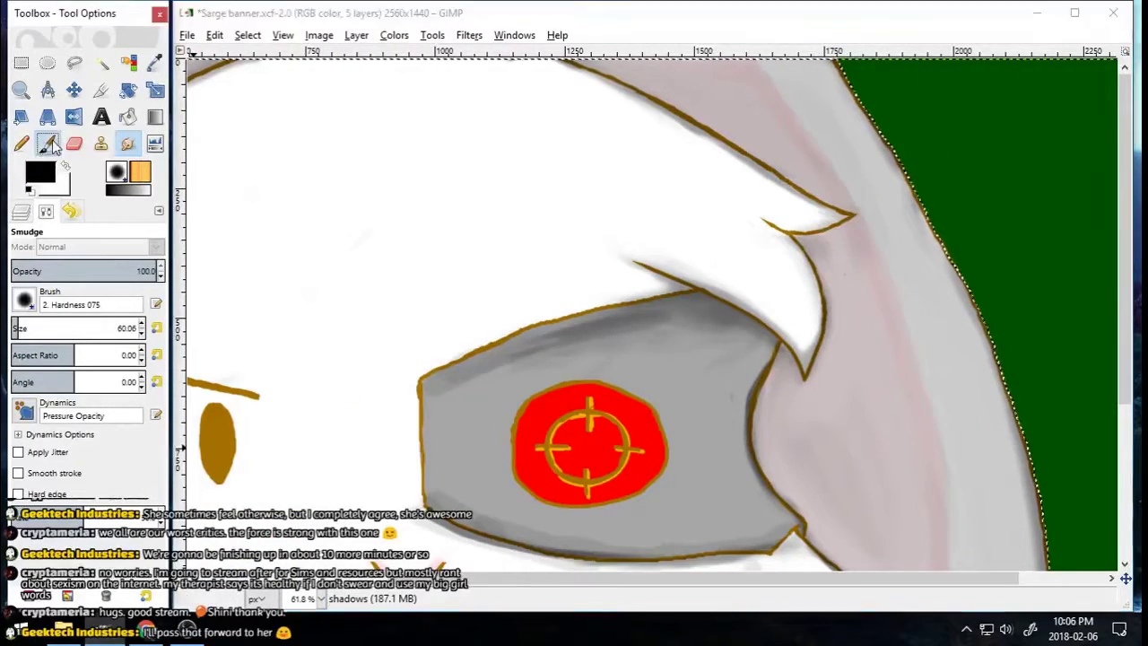
{"action": "left_click", "coordinate": [127, 247]}
{"action": "left_click", "coordinate": [127, 268]}
{"action": "left_click", "coordinate": [142, 333]}
{"action": "left_click_drag", "start_coordinate": [637, 255], "coordinate": [810, 369]}
{"action": "key", "text": "s"}
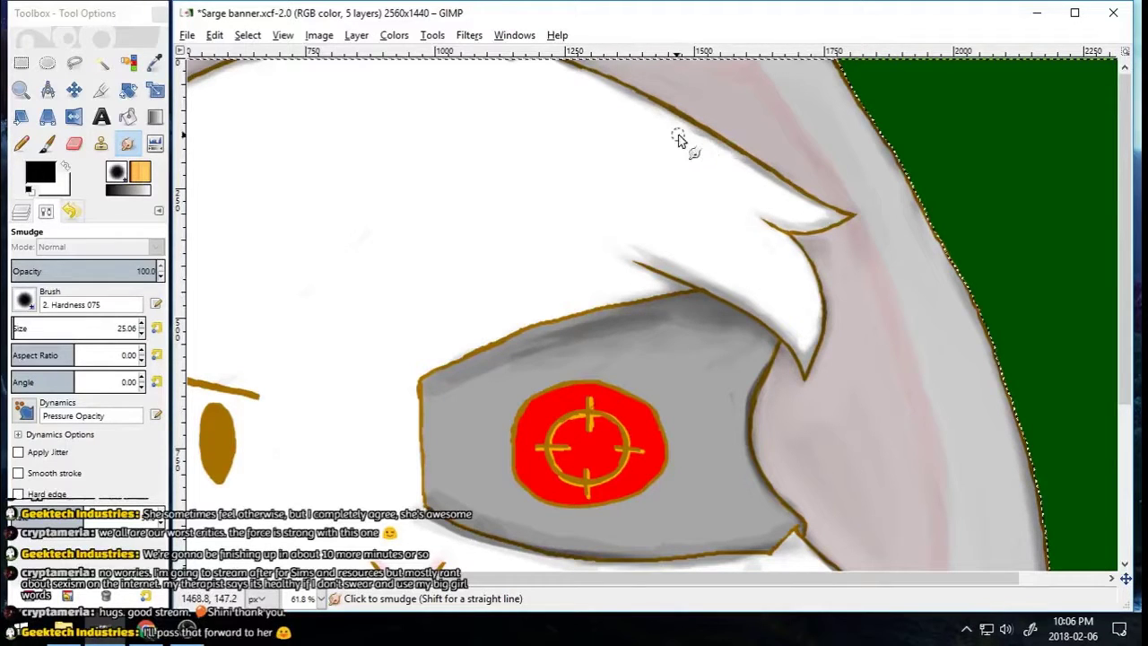
{"action": "scroll", "coordinate": [821, 215], "scroll_direction": "down", "scroll_amount": 3}
Step: Paint shadow strokes inside the eye patch's upper and right edges, and remove the spill outside its lower left corner in Color erase mode
{"action": "key", "text": "p"}
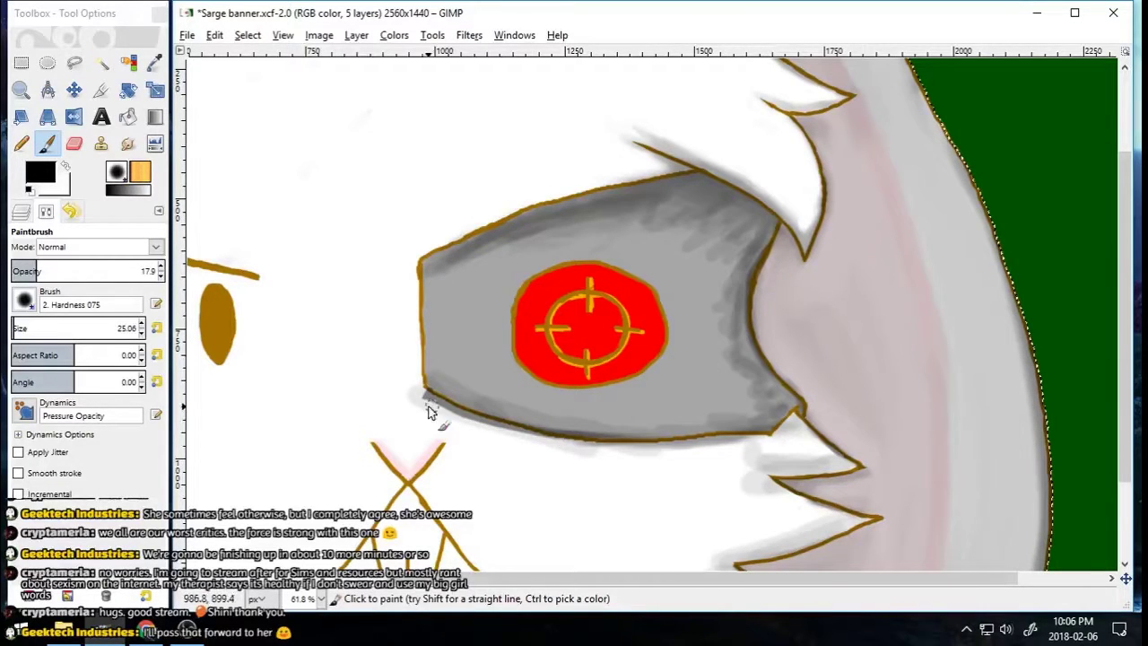
{"action": "left_click", "coordinate": [99, 246]}
{"action": "left_click", "coordinate": [90, 303]}
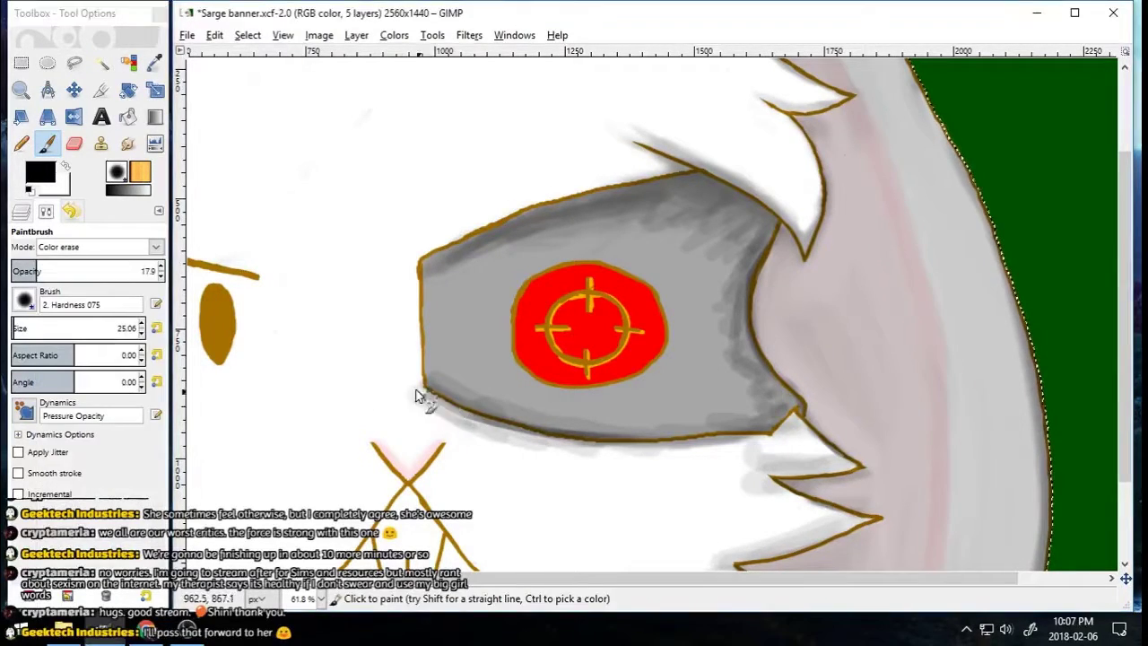
Step: Smudge the eye patch shading and the cheek fur shadows on both sides of the face into soft strokes
{"action": "key", "text": "s"}
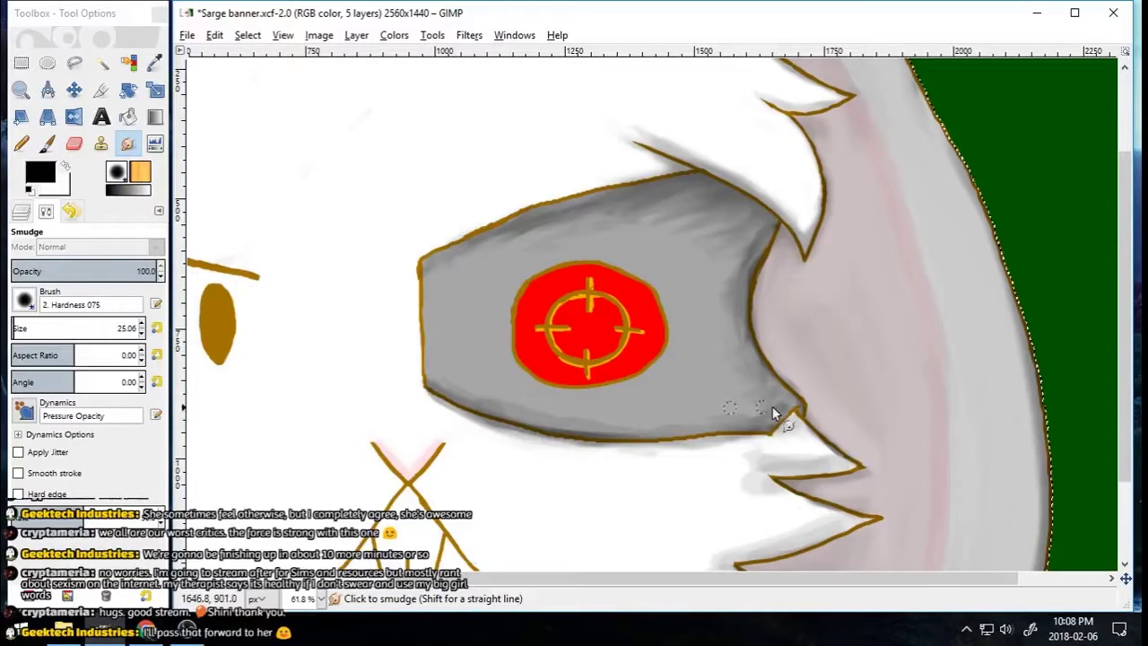
{"action": "left_click_drag", "start_coordinate": [704, 577], "coordinate": [538, 577]}
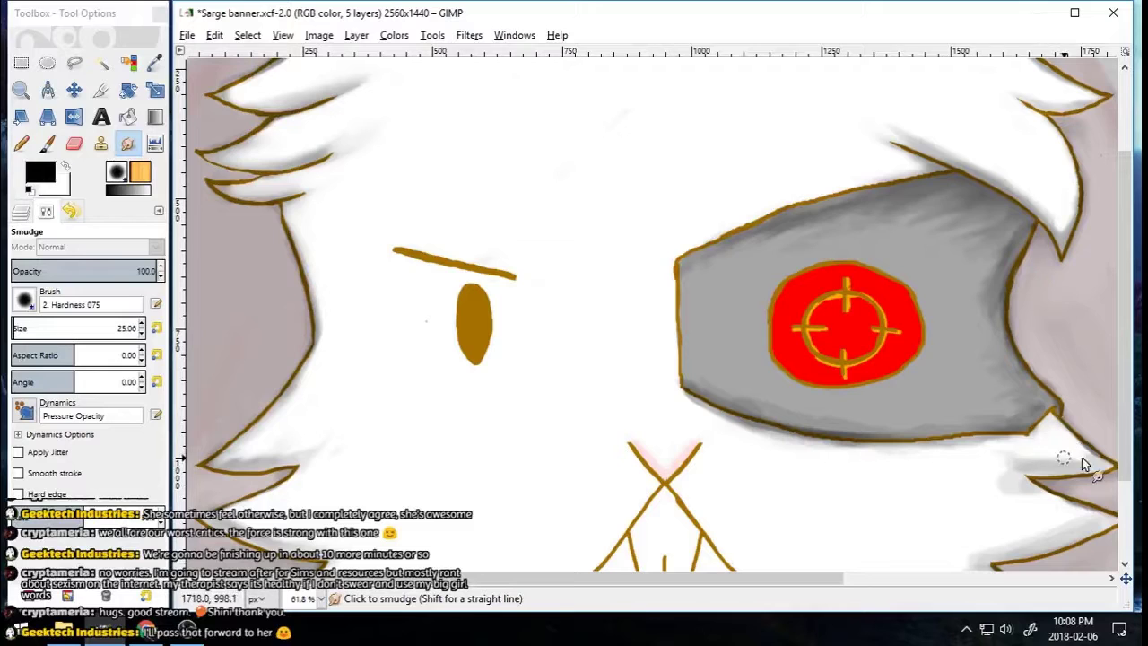
{"action": "left_click_drag", "start_coordinate": [1088, 457], "coordinate": [1042, 497]}
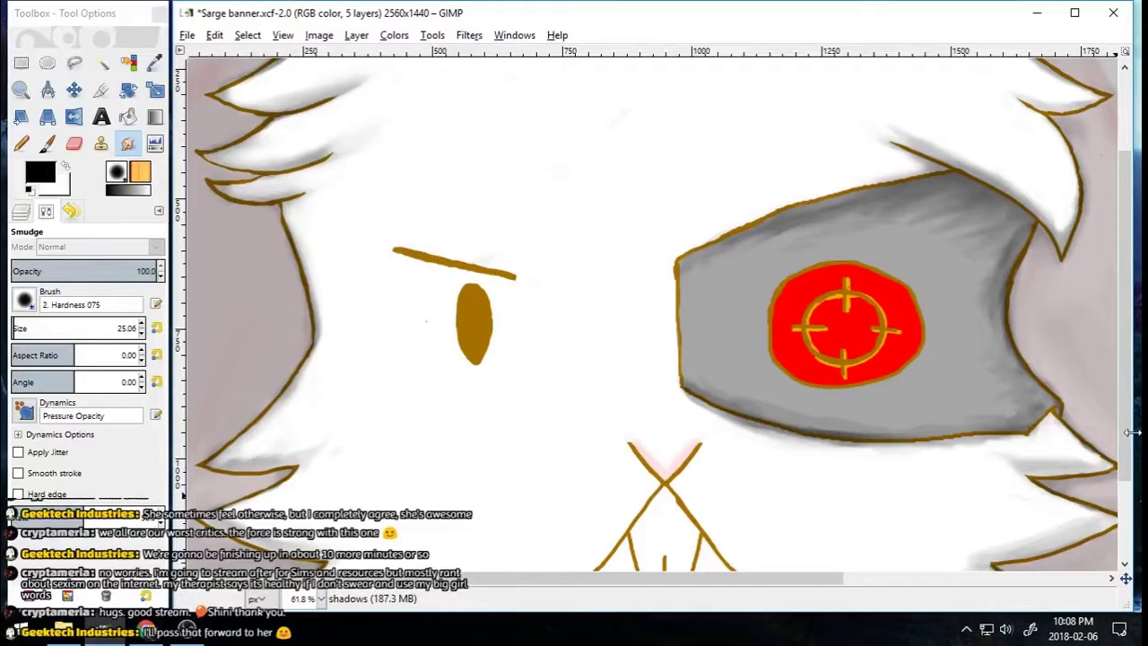
{"action": "scroll", "coordinate": [986, 471], "scroll_direction": "down", "scroll_amount": 3}
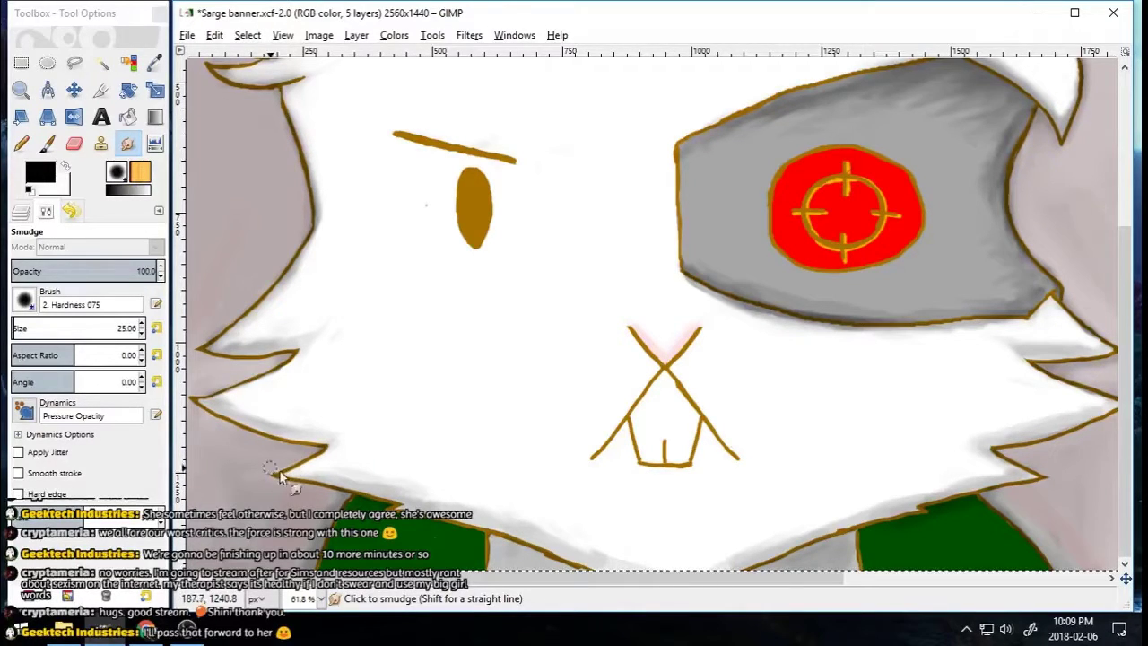
Step: Paint faint shadows under the rabbit's mouth and teeth in Normal mode and smudge them soft
{"action": "key", "text": "p"}
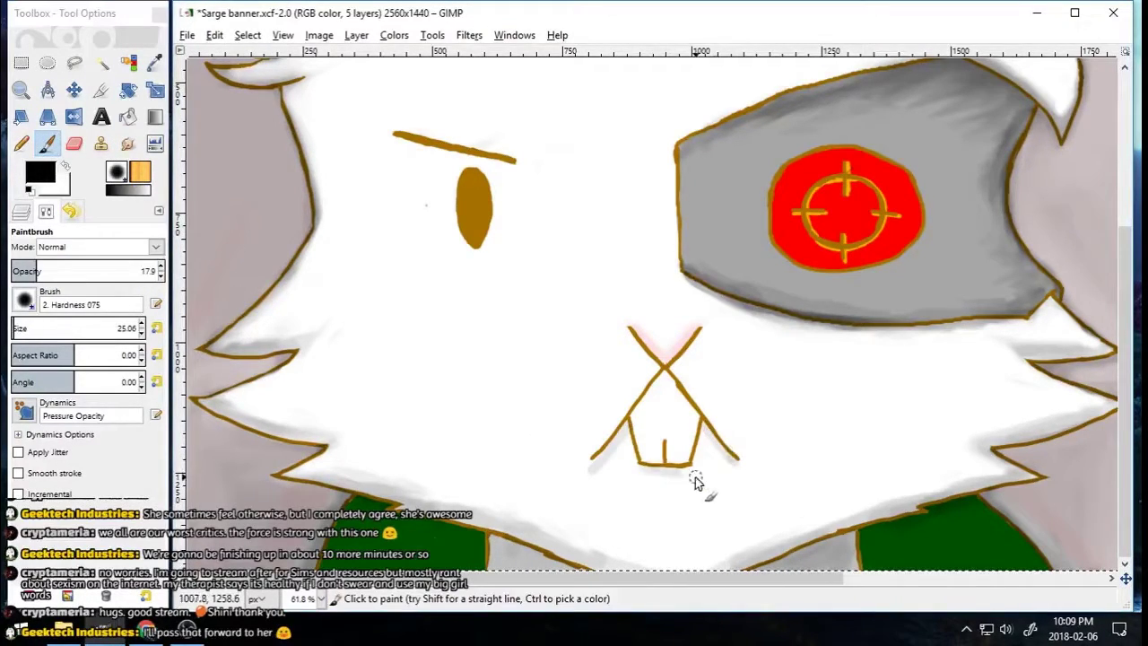
{"action": "key", "text": "s"}
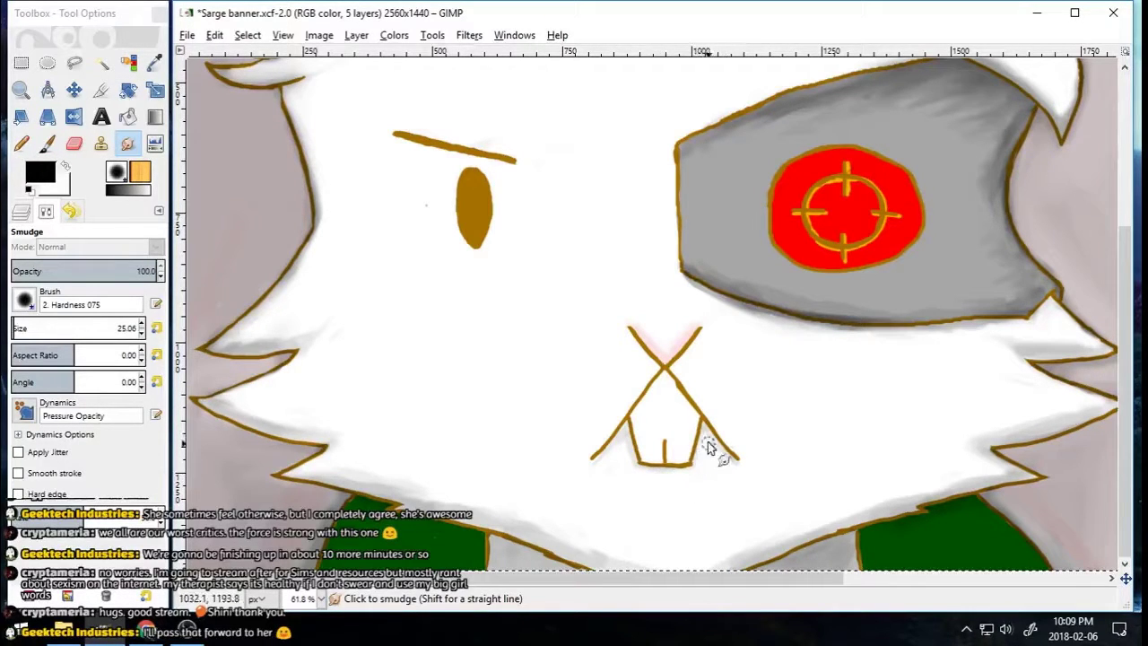
{"action": "key", "text": "z"}
{"action": "left_click", "coordinate": [896, 412], "text": "ctrl"}
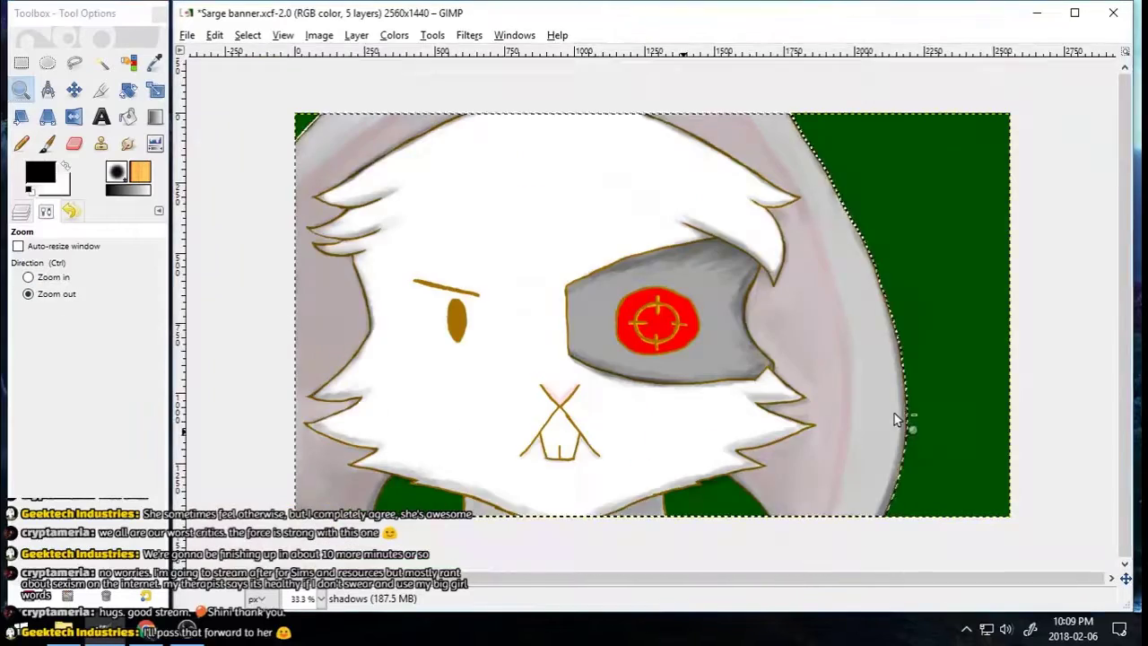
Step: Show the Geektech Industries Banner text layer and move it to the top of the layer stack
{"action": "left_click", "coordinate": [21, 212]}
{"action": "left_click", "coordinate": [24, 372]}
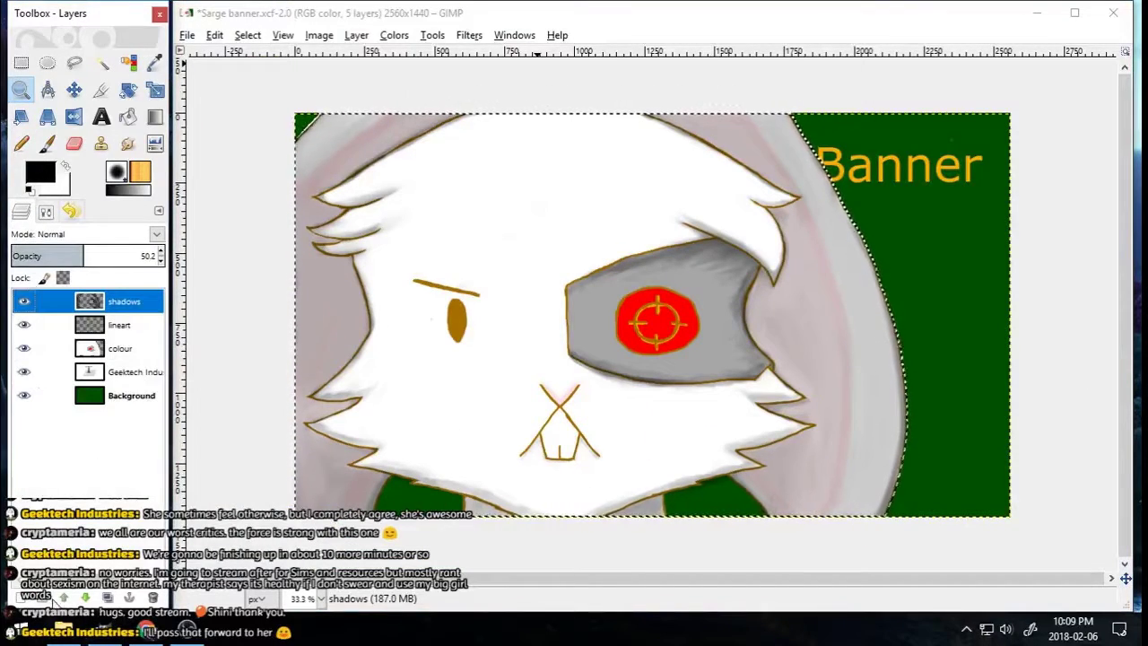
{"action": "left_click", "coordinate": [133, 372]}
{"action": "left_click", "coordinate": [64, 598], "text": "shift"}
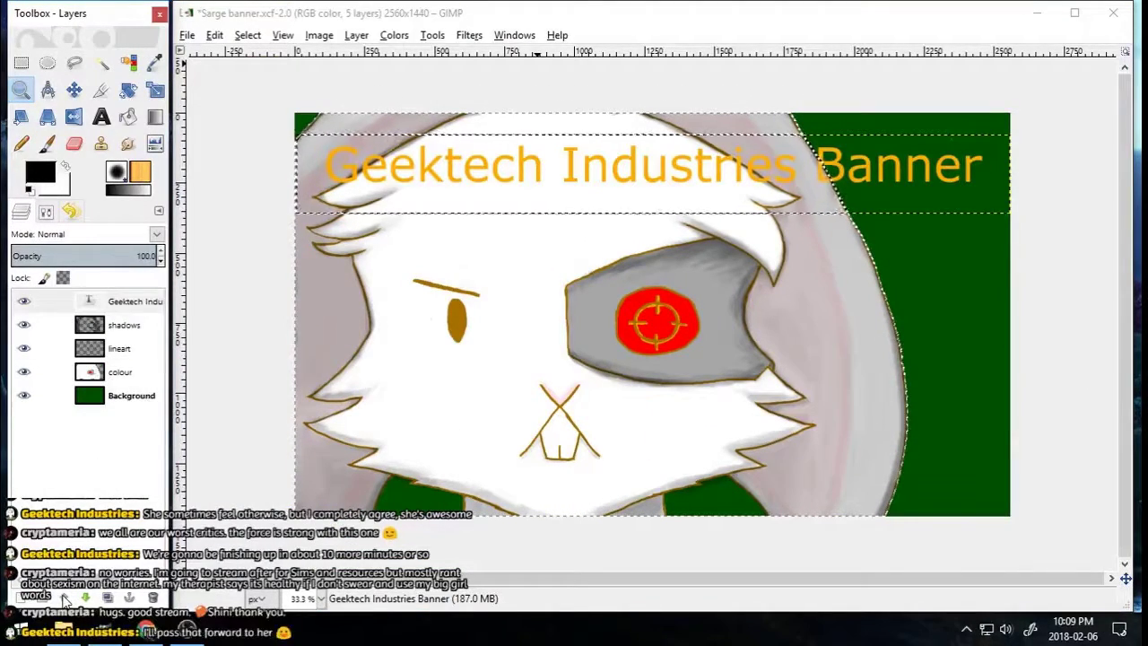
{"action": "left_click", "coordinate": [48, 211]}
{"action": "left_click", "coordinate": [101, 117]}
{"action": "left_click", "coordinate": [387, 168]}
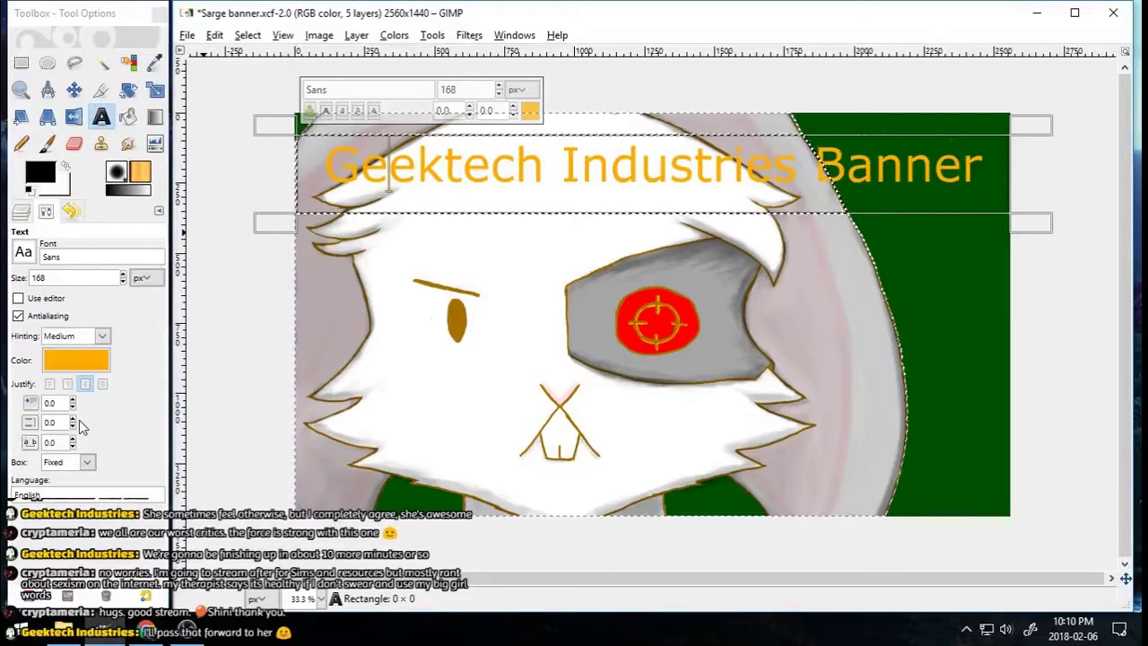
{"action": "key", "text": "p"}
Step: Add a new layer named convo above the banner text layer
{"action": "key", "text": "ctrl+l"}
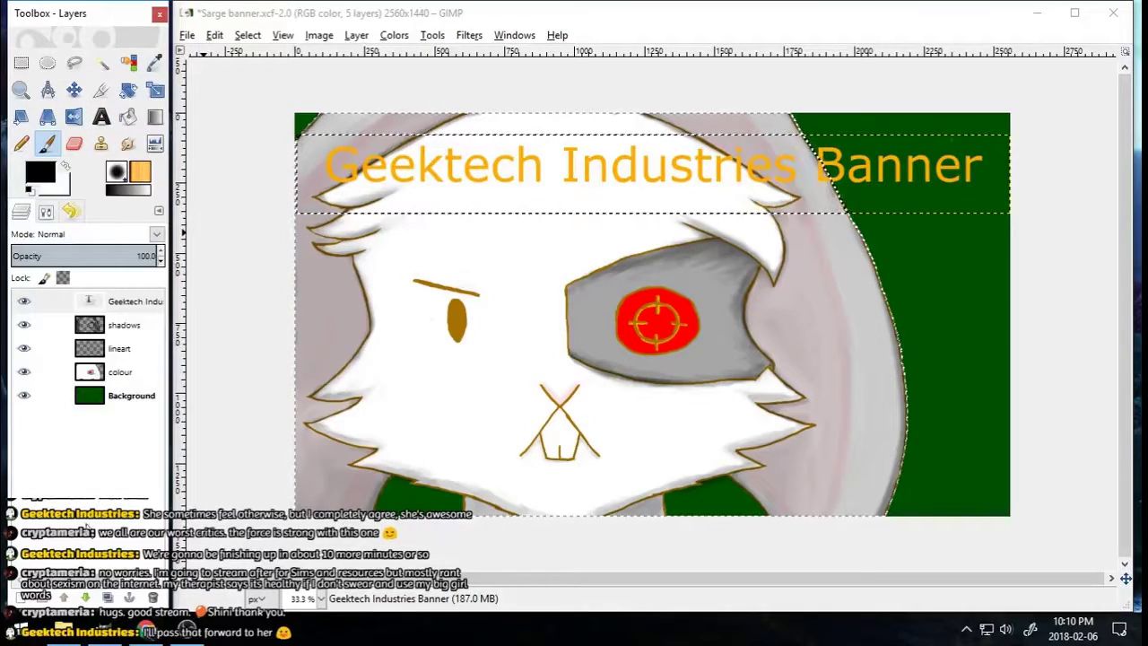
{"action": "key", "text": "shift+ctrl+n"}
{"action": "type", "text": "convo"}
{"action": "key", "text": "Return"}
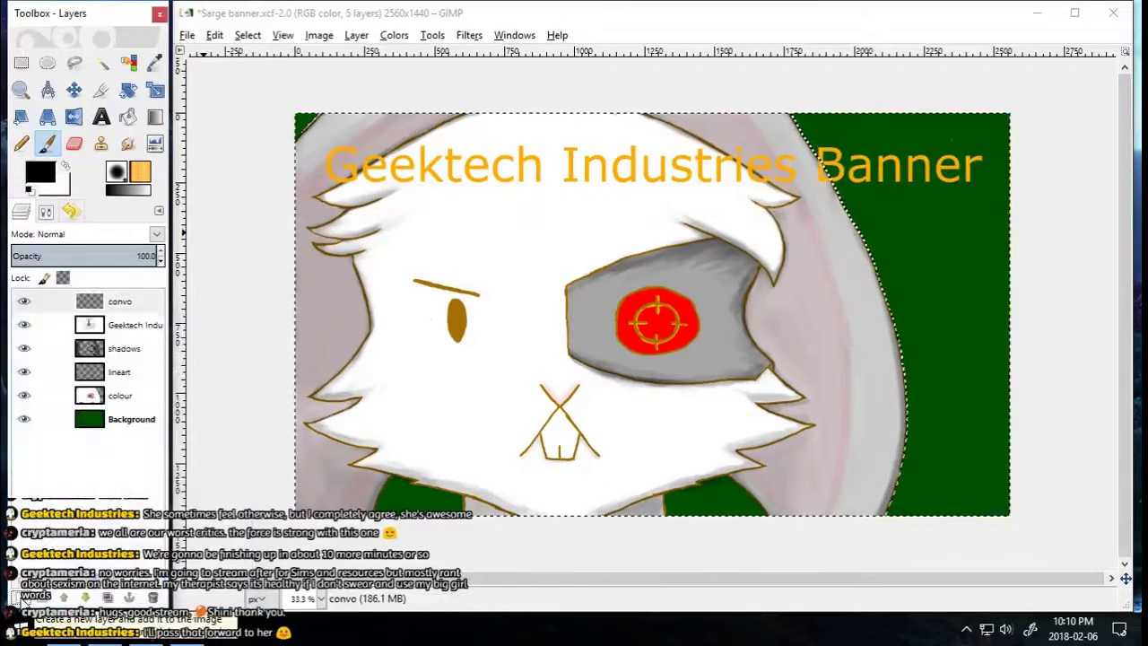
Step: Clear the selection and save the banner file
{"action": "left_click", "coordinate": [247, 35]}
{"action": "left_click", "coordinate": [269, 76]}
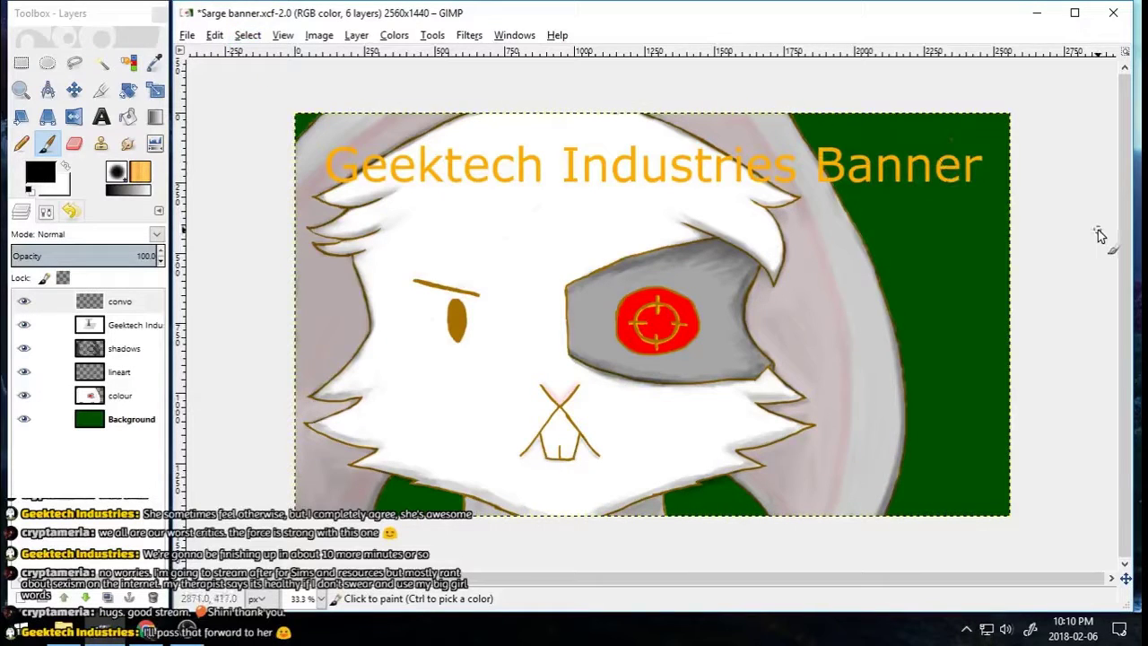
{"action": "key", "text": "ctrl+s"}
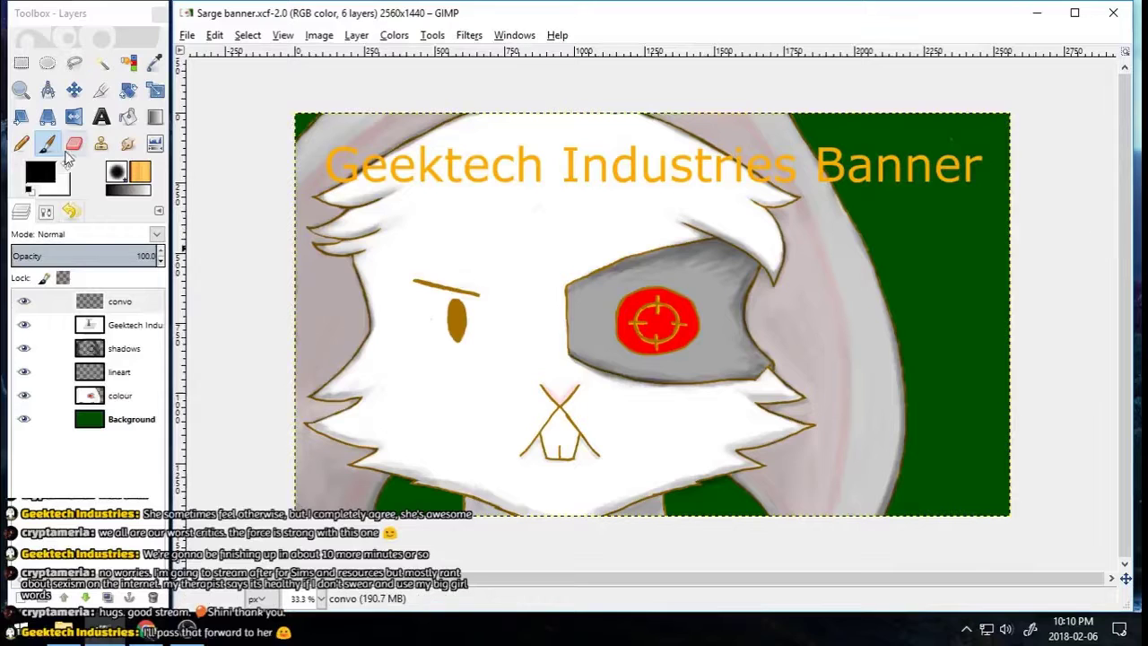
Step: Set the paintbrush size to 15.06 for writing on the convo layer
{"action": "left_click", "coordinate": [50, 145]}
{"action": "left_click", "coordinate": [46, 211]}
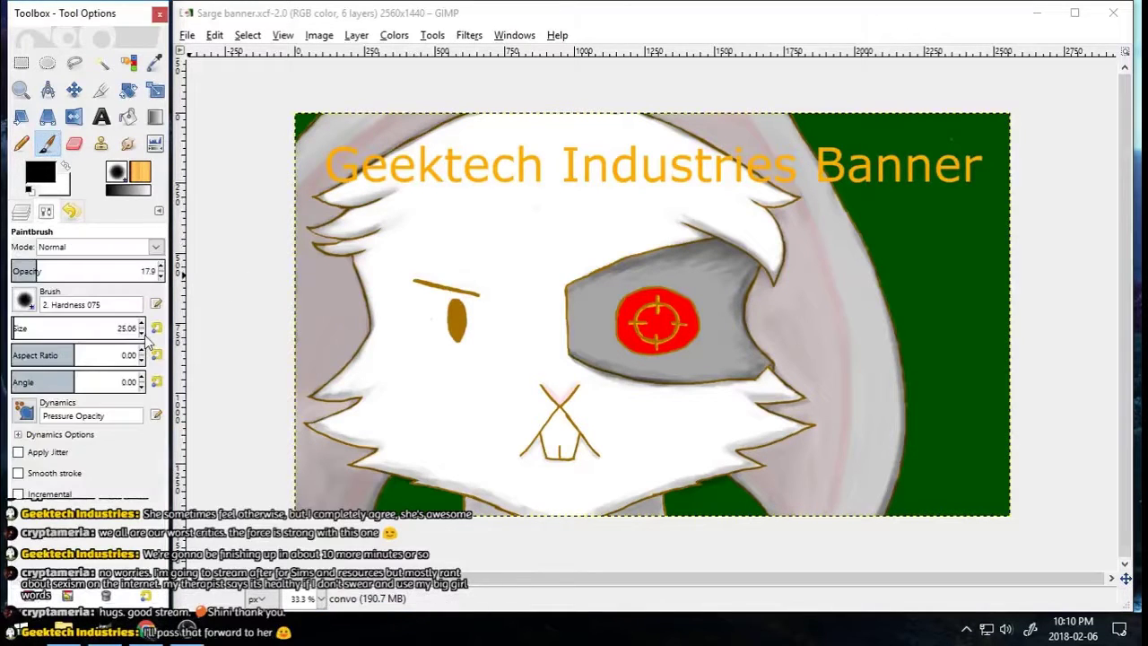
{"action": "left_click", "coordinate": [140, 332]}
{"action": "left_click", "coordinate": [21, 89]}
{"action": "left_click", "coordinate": [52, 276]}
{"action": "left_click", "coordinate": [294, 114]}
{"action": "left_click_drag", "start_coordinate": [296, 121], "coordinate": [957, 511]}
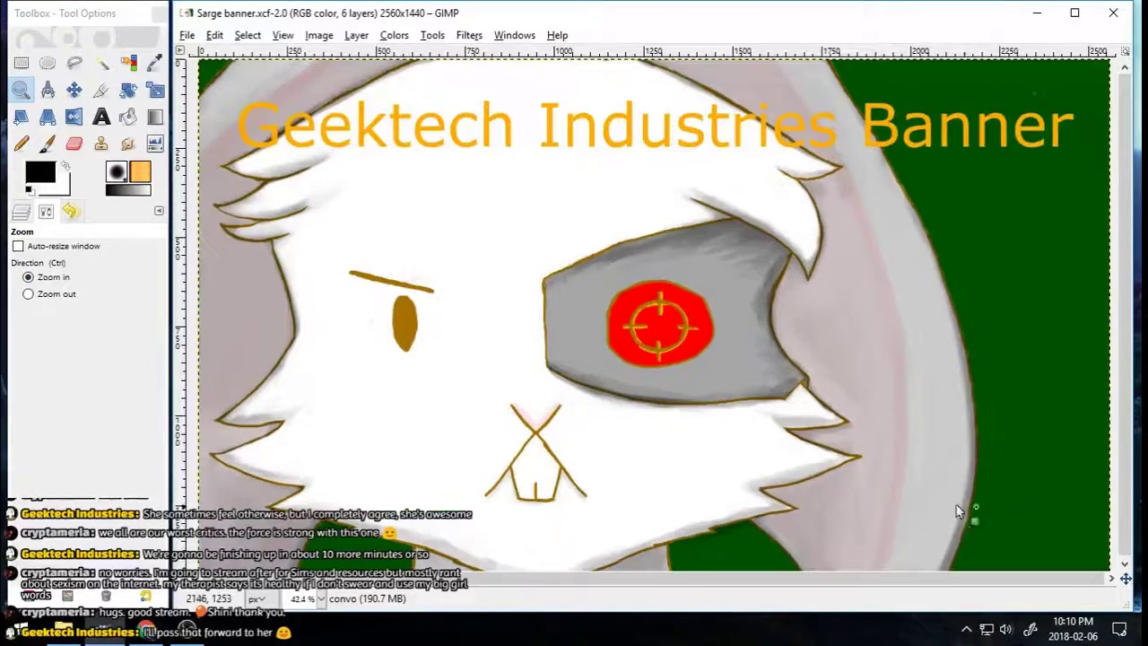
{"action": "left_click", "coordinate": [50, 144]}
{"action": "mouse_move", "coordinate": [350, 211]}
{"action": "left_mouse_down"}
{"action": "mouse_move", "coordinate": [354, 191]}
{"action": "mouse_move", "coordinate": [381, 214]}
{"action": "left_mouse_up"}
{"action": "left_click", "coordinate": [23, 212]}
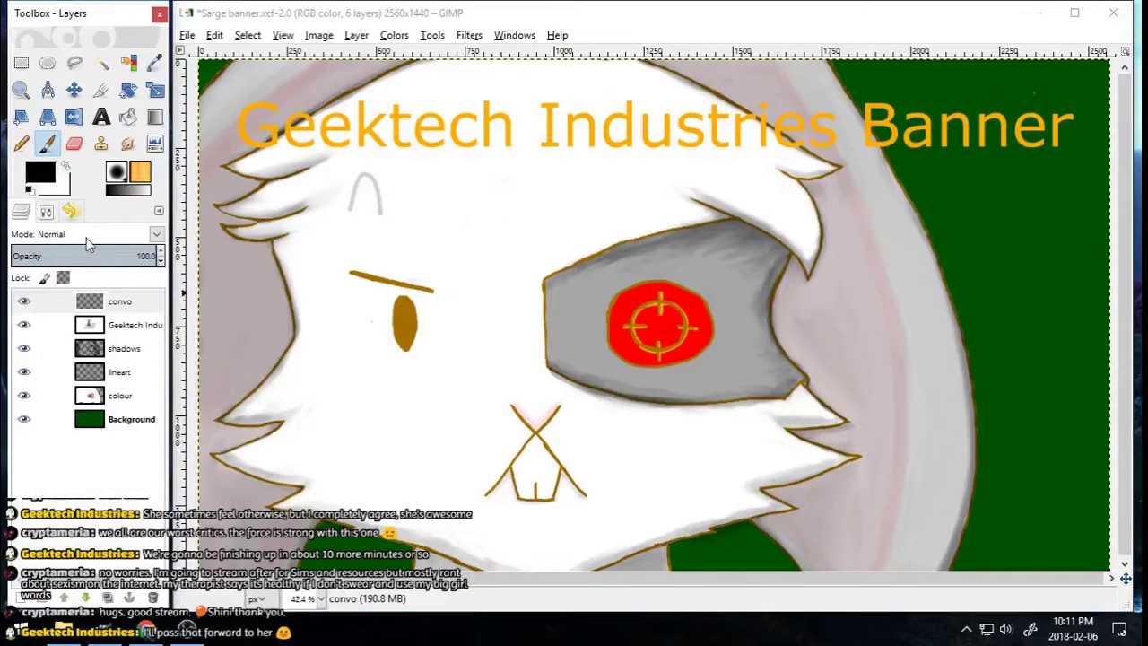
{"action": "left_click", "coordinate": [46, 212]}
{"action": "key", "text": "ctrl+z"}
Step: Set the paintbrush opacity to 100 and handwrite "AND NOW I BID YOU ADIEU" in black across the rabbit's face
{"action": "left_click_drag", "start_coordinate": [144, 268], "coordinate": [161, 268]}
{"action": "left_click_drag", "start_coordinate": [341, 240], "coordinate": [373, 241]}
{"action": "left_click_drag", "start_coordinate": [344, 225], "coordinate": [368, 224]}
{"action": "left_click_drag", "start_coordinate": [387, 242], "coordinate": [418, 202]}
{"action": "left_click_drag", "start_coordinate": [434, 201], "coordinate": [435, 240]}
{"action": "mouse_move", "coordinate": [530, 191]}
{"action": "left_mouse_down"}
{"action": "mouse_move", "coordinate": [531, 226]}
{"action": "mouse_move", "coordinate": [583, 192]}
{"action": "left_mouse_up"}
{"action": "left_click_drag", "start_coordinate": [618, 199], "coordinate": [620, 199]}
{"action": "mouse_move", "coordinate": [645, 198]}
{"action": "left_mouse_down"}
{"action": "mouse_move", "coordinate": [690, 234]}
{"action": "mouse_move", "coordinate": [699, 199]}
{"action": "left_mouse_up"}
{"action": "left_click_drag", "start_coordinate": [808, 192], "coordinate": [808, 233]}
{"action": "left_click_drag", "start_coordinate": [775, 191], "coordinate": [839, 192]}
{"action": "left_click_drag", "start_coordinate": [776, 234], "coordinate": [838, 234]}
{"action": "left_click_drag", "start_coordinate": [887, 194], "coordinate": [887, 235]}
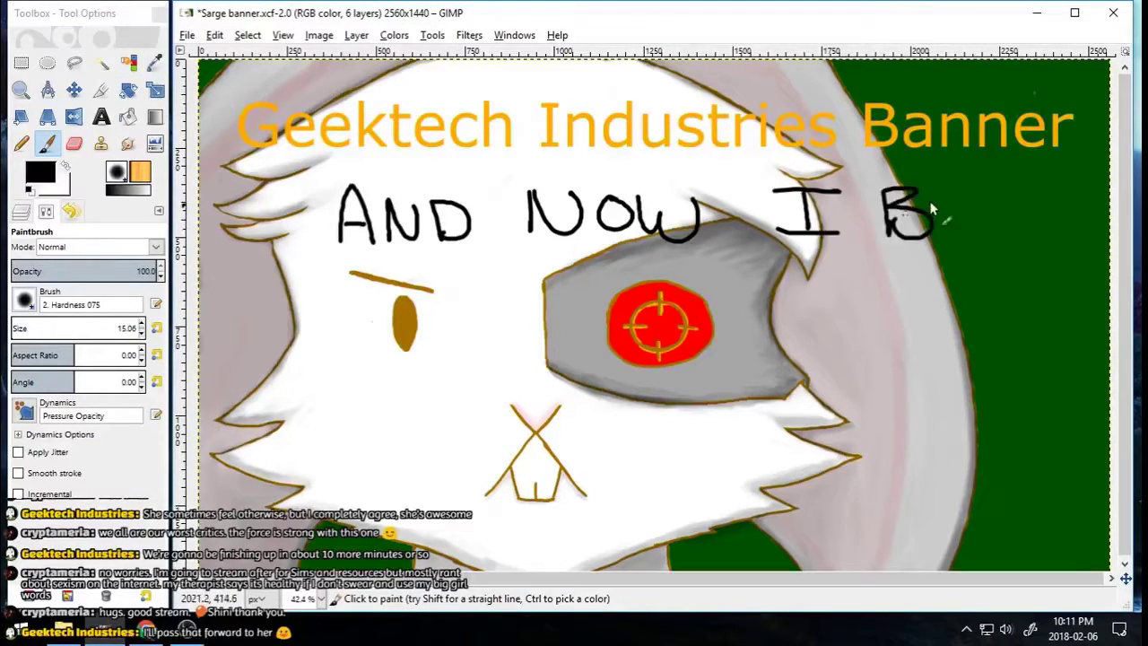
{"action": "left_click_drag", "start_coordinate": [328, 279], "coordinate": [363, 356]}
{"action": "left_click_drag", "start_coordinate": [448, 303], "coordinate": [565, 309]}
{"action": "mouse_move", "coordinate": [352, 465]}
{"action": "left_mouse_down"}
{"action": "mouse_move", "coordinate": [399, 399]}
{"action": "mouse_move", "coordinate": [405, 453]}
{"action": "left_mouse_up"}
{"action": "left_click_drag", "start_coordinate": [560, 399], "coordinate": [564, 453]}
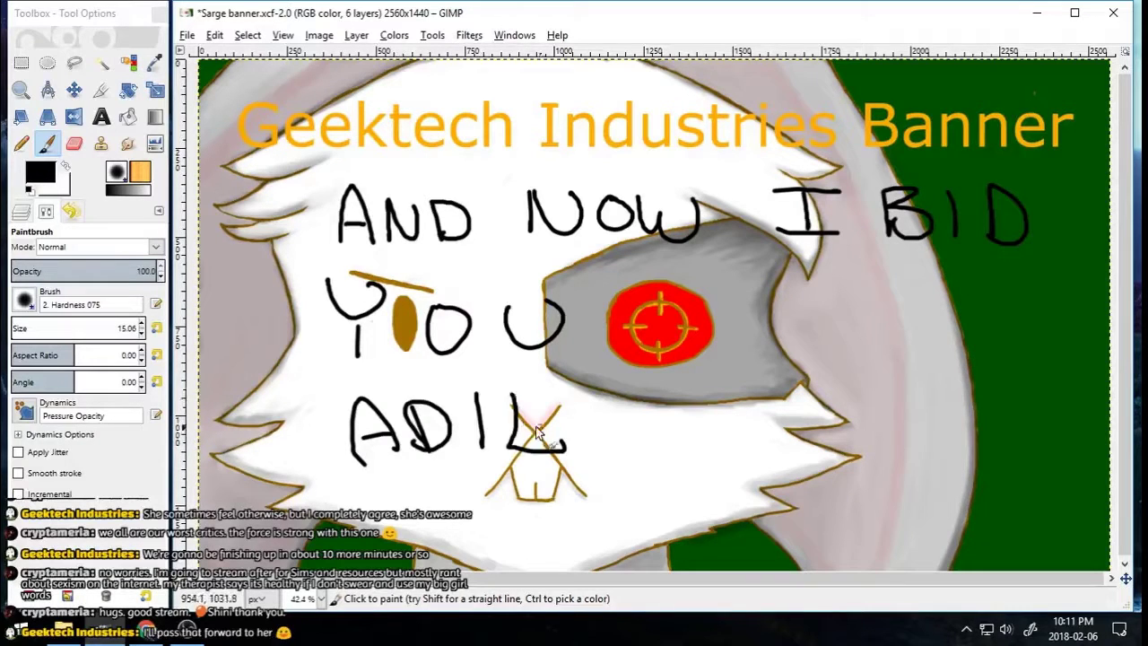
{"action": "left_click_drag", "start_coordinate": [597, 404], "coordinate": [666, 408]}
Step: Delete the convo layer with its handwriting and add a fresh empty convo layer at the top of the stack
{"action": "left_click", "coordinate": [21, 213]}
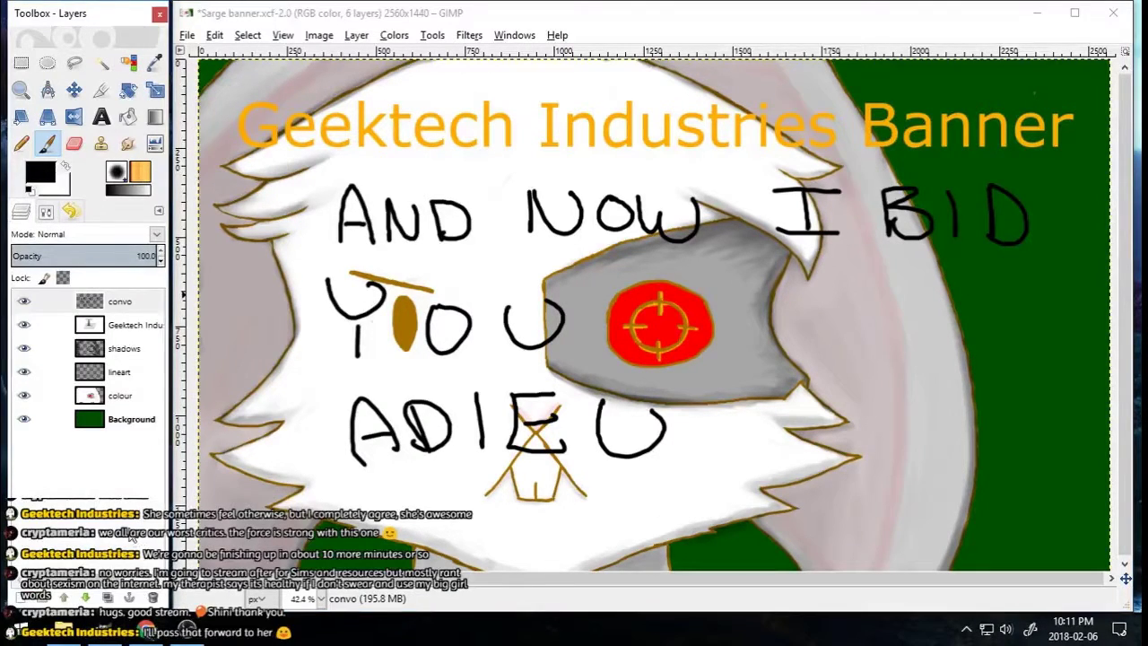
{"action": "right_click", "coordinate": [110, 308]}
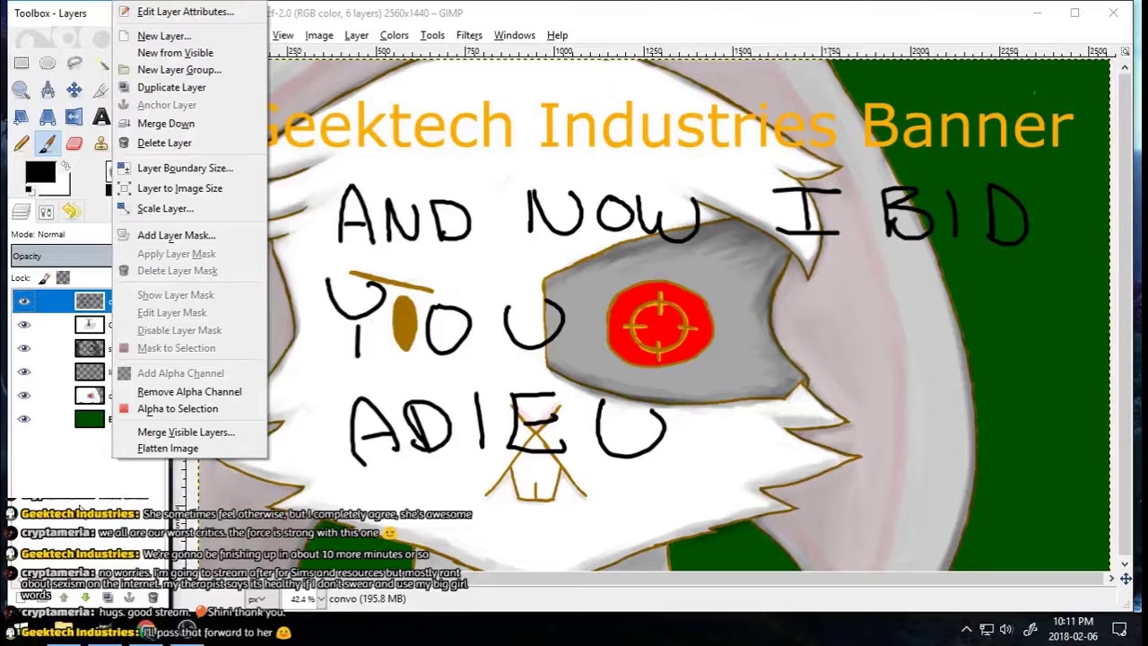
{"action": "left_click", "coordinate": [79, 505]}
{"action": "left_click", "coordinate": [152, 598]}
{"action": "left_click", "coordinate": [21, 598]}
{"action": "left_click", "coordinate": [144, 588]}
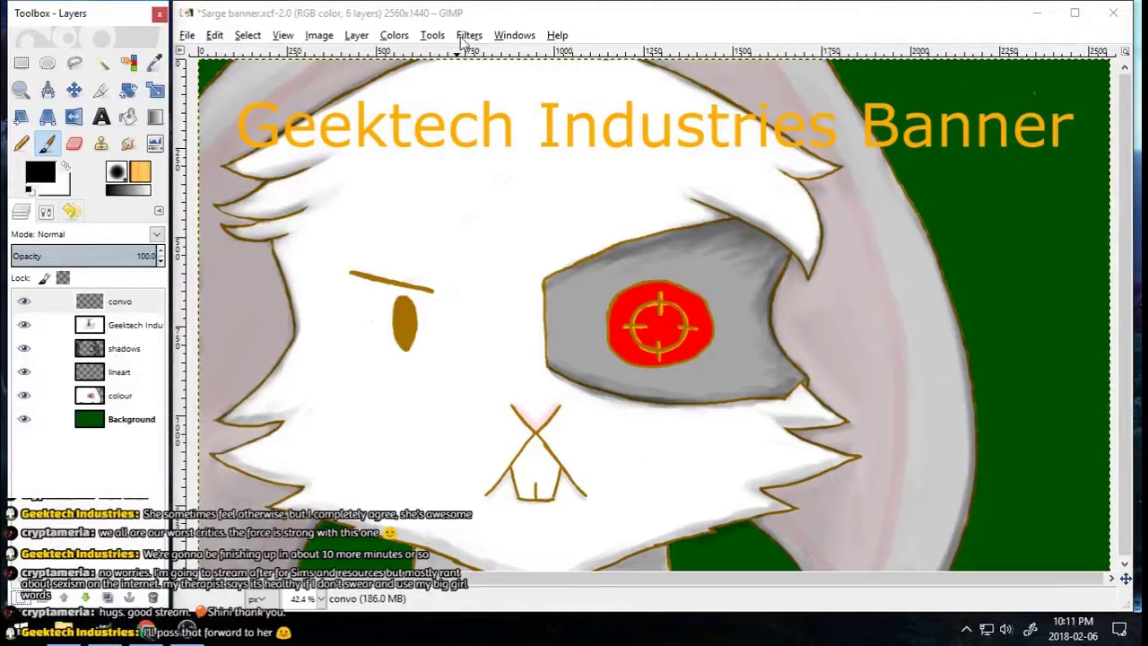
Step: Handwrite "GOODNIGHT" in black across the rabbit's forehead on the convo layer
{"action": "left_click_drag", "start_coordinate": [393, 190], "coordinate": [371, 228]}
{"action": "left_click_drag", "start_coordinate": [425, 216], "coordinate": [429, 216]}
{"action": "left_click_drag", "start_coordinate": [463, 212], "coordinate": [465, 214]}
{"action": "mouse_move", "coordinate": [498, 209]}
{"action": "left_mouse_down"}
{"action": "mouse_move", "coordinate": [500, 235]}
{"action": "mouse_move", "coordinate": [572, 195]}
{"action": "left_mouse_up"}
{"action": "left_click_drag", "start_coordinate": [582, 190], "coordinate": [594, 220]}
{"action": "left_click_drag", "start_coordinate": [613, 186], "coordinate": [627, 197]}
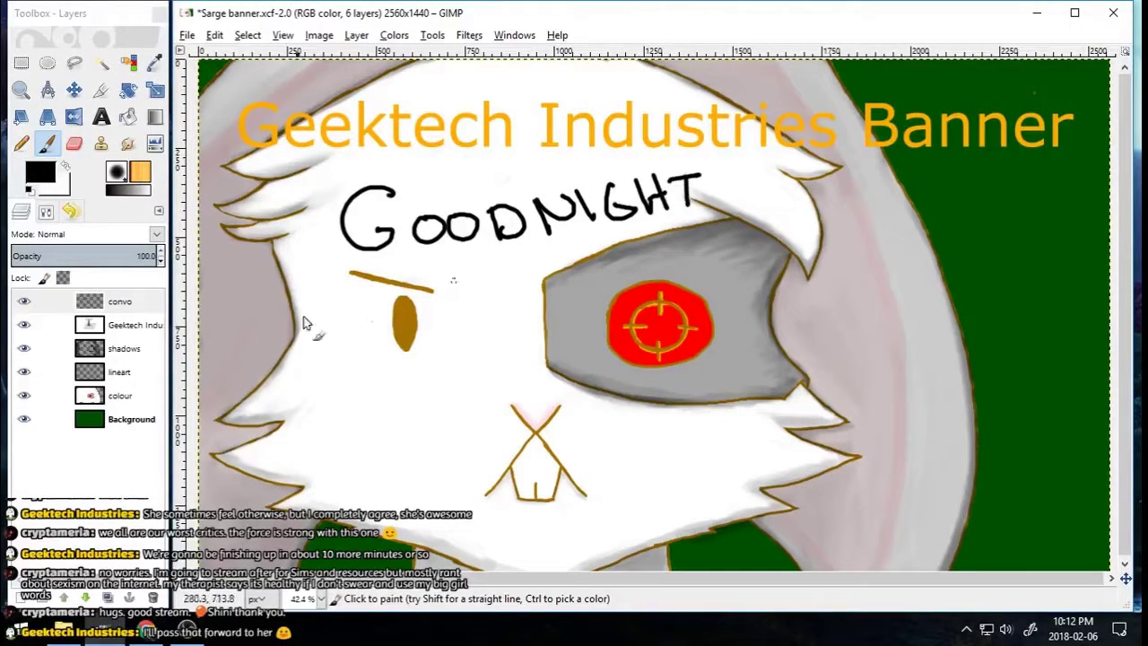
Step: Handwrite "AND I'LL SEE YOU NEXT TIME" in black on two lines below the word GOODNIGHT
{"action": "left_click_drag", "start_coordinate": [332, 387], "coordinate": [363, 377]}
{"action": "left_click_drag", "start_coordinate": [329, 366], "coordinate": [357, 357]}
{"action": "left_click_drag", "start_coordinate": [377, 334], "coordinate": [375, 377]}
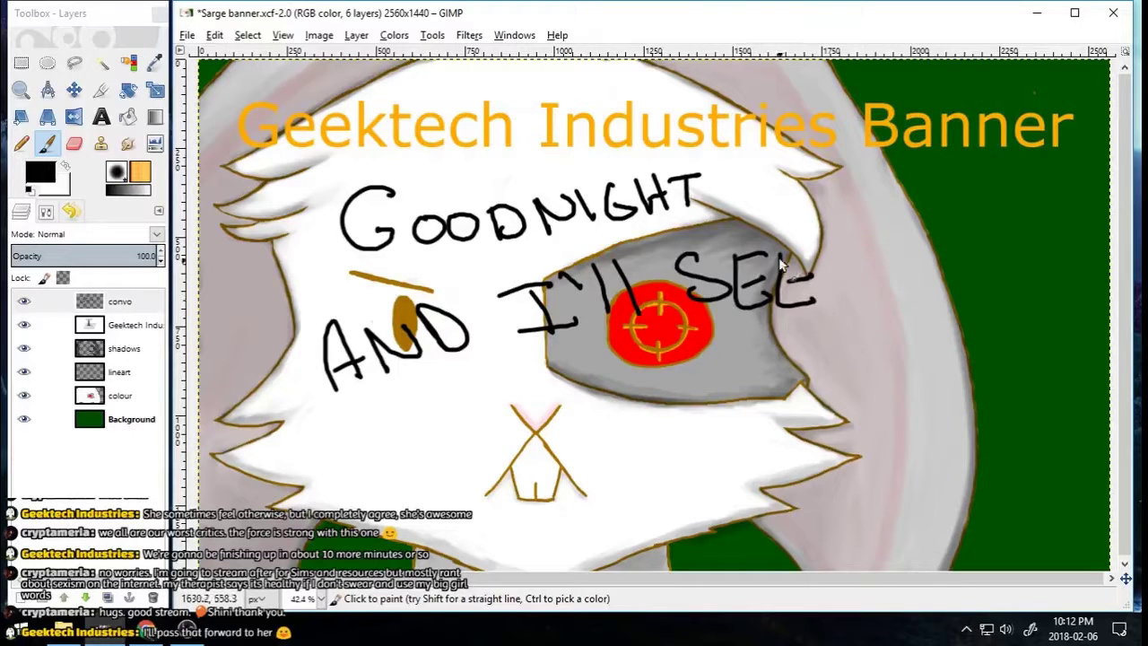
{"action": "left_click_drag", "start_coordinate": [780, 254], "coordinate": [811, 255]}
{"action": "left_click_drag", "start_coordinate": [957, 273], "coordinate": [1011, 285]}
{"action": "left_click_drag", "start_coordinate": [350, 453], "coordinate": [375, 414]}
{"action": "mouse_move", "coordinate": [453, 399]}
{"action": "left_mouse_down"}
{"action": "mouse_move", "coordinate": [430, 410]}
{"action": "mouse_move", "coordinate": [493, 426]}
{"action": "left_mouse_up"}
{"action": "left_click_drag", "start_coordinate": [591, 376], "coordinate": [648, 365]}
{"action": "left_click_drag", "start_coordinate": [671, 410], "coordinate": [688, 368]}
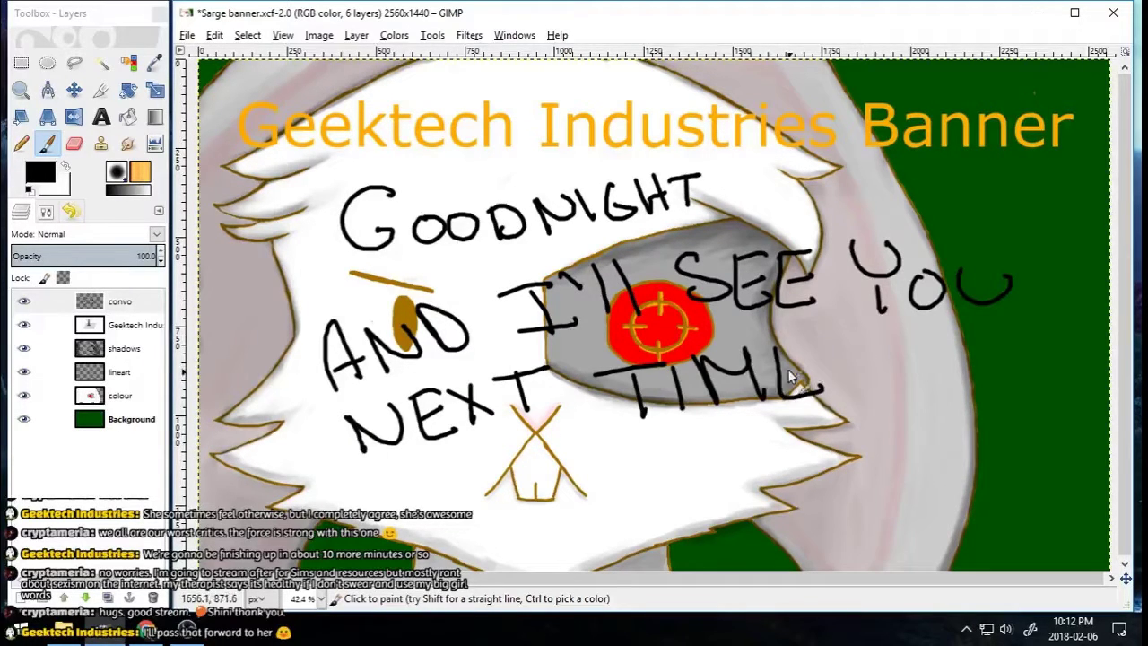